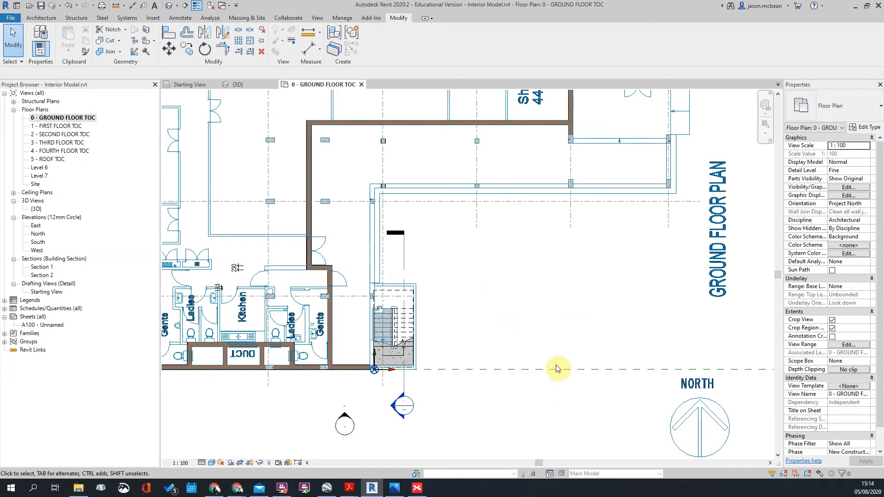
# - Open the default 3D view and examine the building's outer walls, columns and stairs from several sides
pyautogui.scroll(3, 451, 191)
pyautogui.scroll(-3, 498, 253)
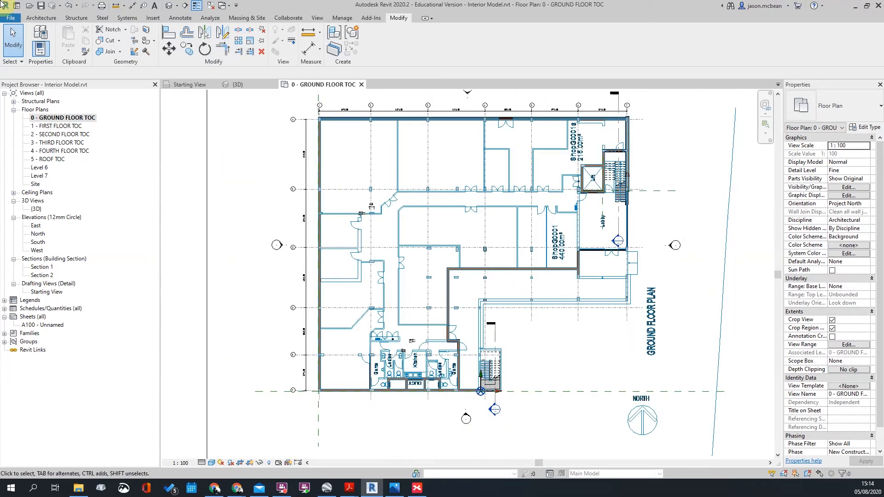
pyautogui.click(169, 6)
pyautogui.scroll(3, 388, 178)
pyautogui.scroll(-4, 419, 237)
pyautogui.keyDown('shift'); pyautogui.moveTo(353, 185); pyautogui.dragTo(464, 361, button='middle'); pyautogui.keyUp('shift')
pyautogui.scroll(3, 335, 375)
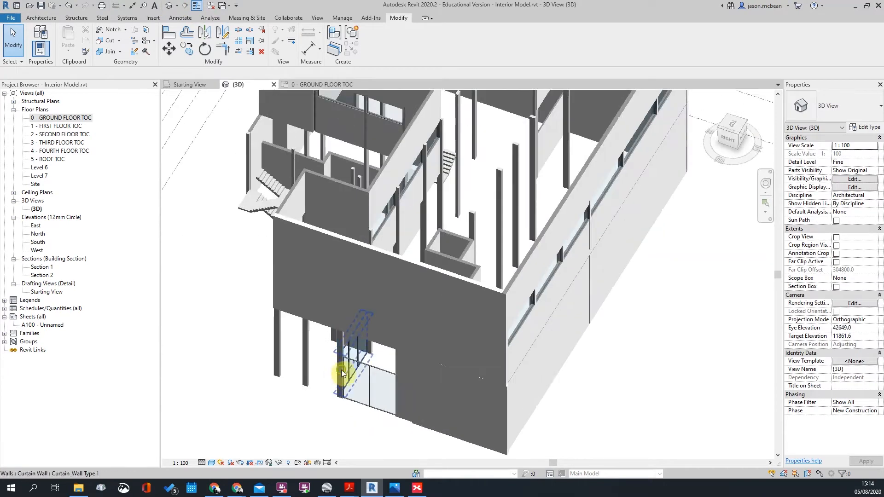
pyautogui.scroll(-4, 466, 315)
pyautogui.keyDown('shift'); pyautogui.moveTo(466, 315); pyautogui.dragTo(346, 276, button='middle'); pyautogui.keyUp('shift')
pyautogui.scroll(6, 345, 276)
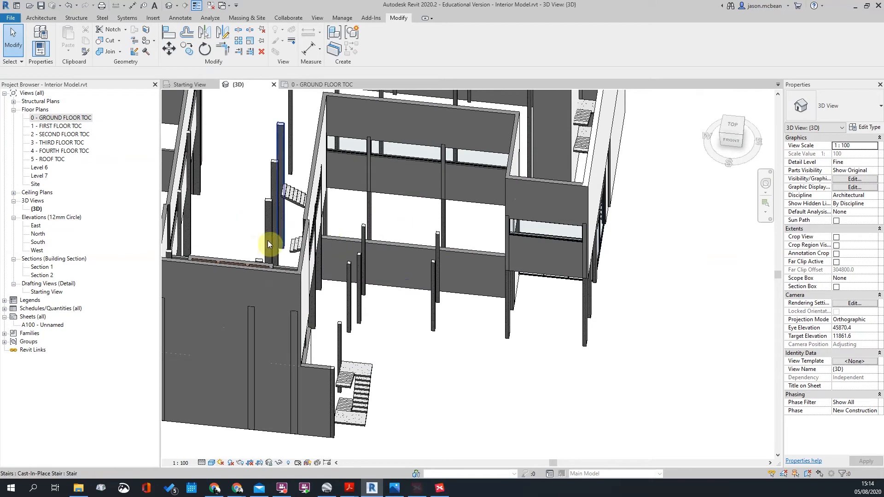
pyautogui.scroll(-2, 367, 262)
pyautogui.keyDown('shift'); pyautogui.moveTo(488, 239); pyautogui.dragTo(448, 322, button='middle'); pyautogui.keyUp('shift')
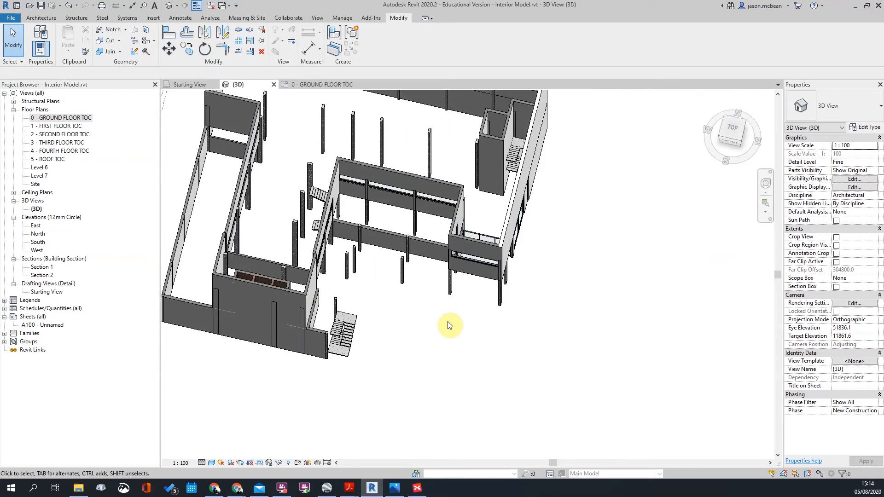
pyautogui.scroll(3, 497, 300)
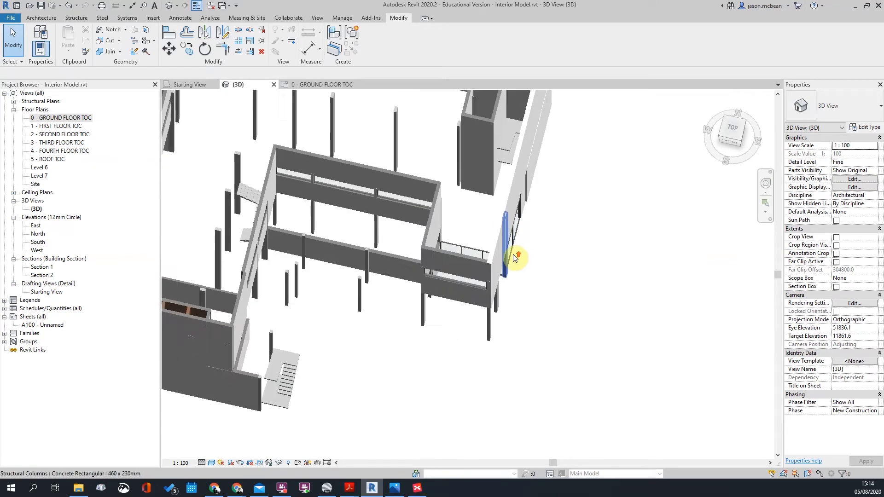
# - Return to the 0 - GROUND FLOOR TOC plan and examine the overall ground floor layout and outer building outline
pyautogui.doubleClick(75, 119)
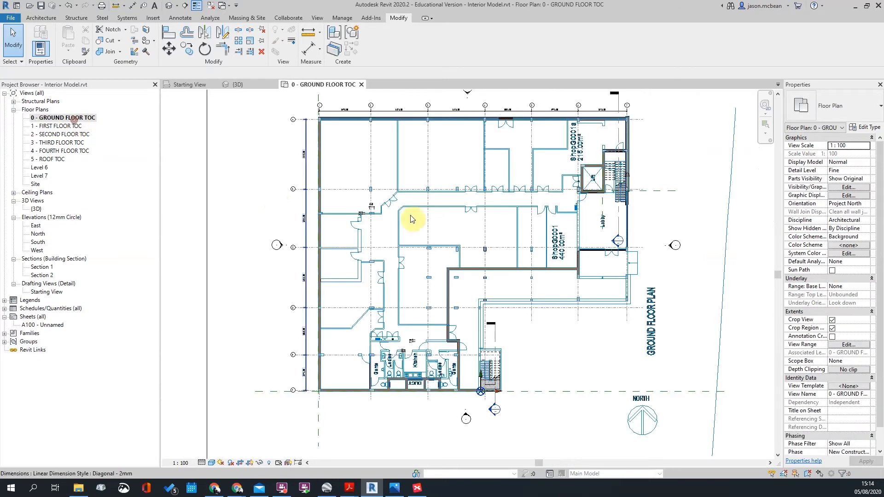
pyautogui.scroll(3, 537, 287)
pyautogui.scroll(-4, 537, 286)
pyautogui.scroll(5, 506, 302)
pyautogui.scroll(-3, 405, 269)
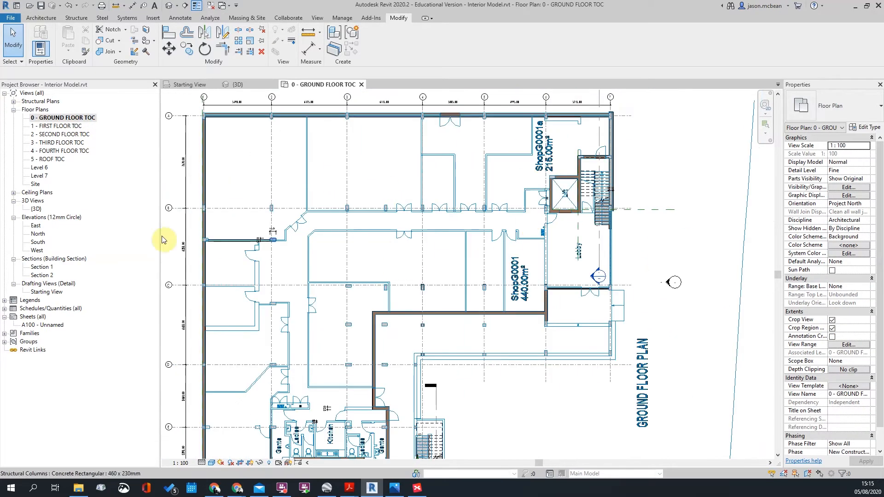
pyautogui.moveTo(365, 354); pyautogui.dragTo(335, 275, button='middle')
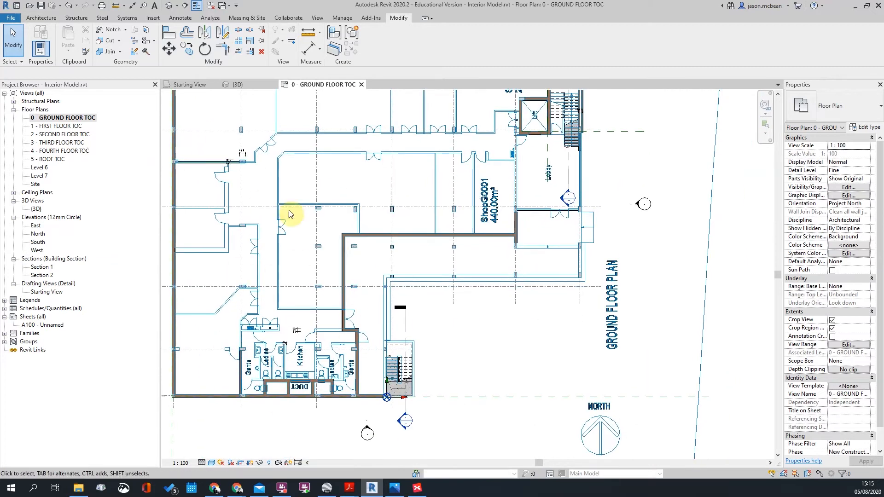
pyautogui.scroll(-3, 596, 223)
pyautogui.scroll(3, 596, 223)
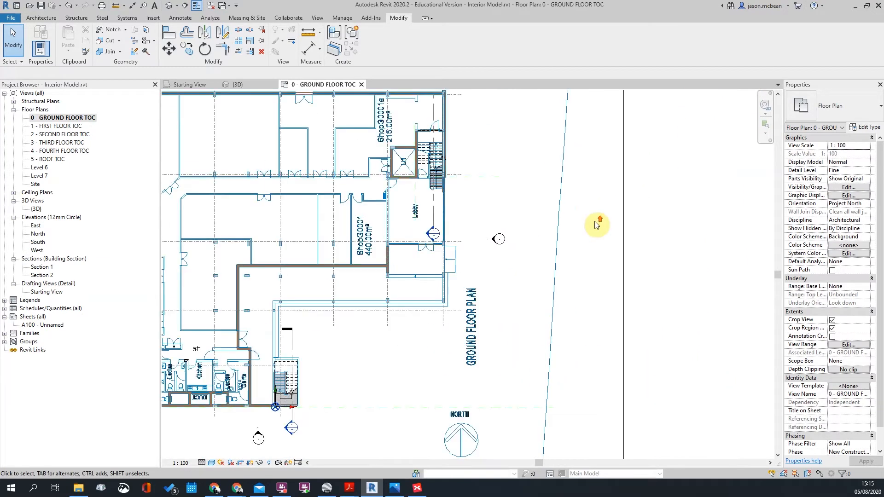
pyautogui.scroll(-3, 590, 253)
pyautogui.scroll(2, 465, 186)
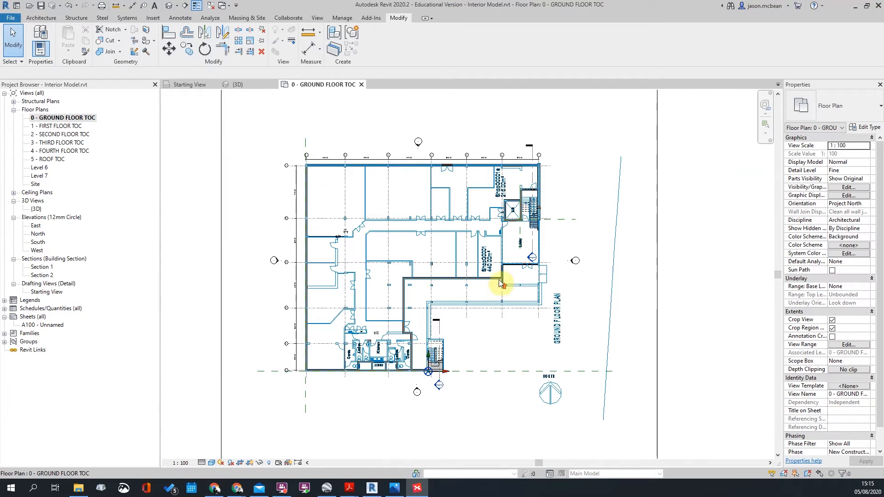
pyautogui.scroll(3, 498, 294)
pyautogui.scroll(-3, 533, 248)
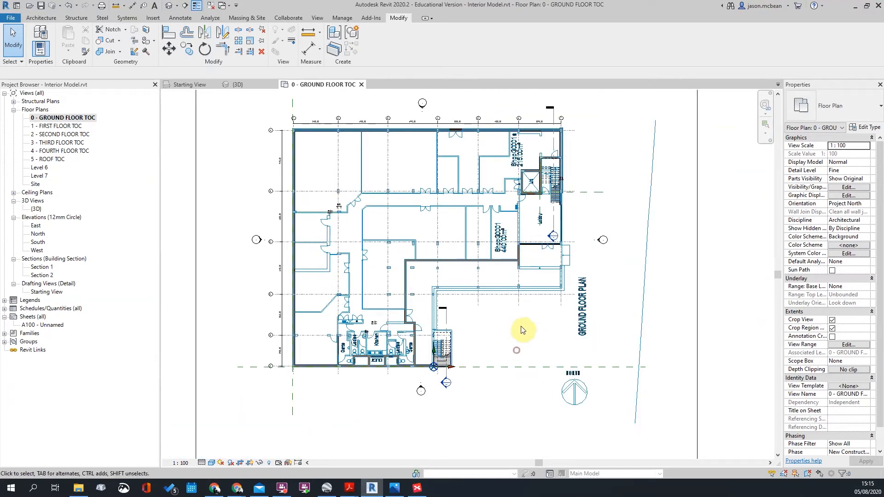
pyautogui.scroll(3, 537, 250)
pyautogui.scroll(-3, 498, 379)
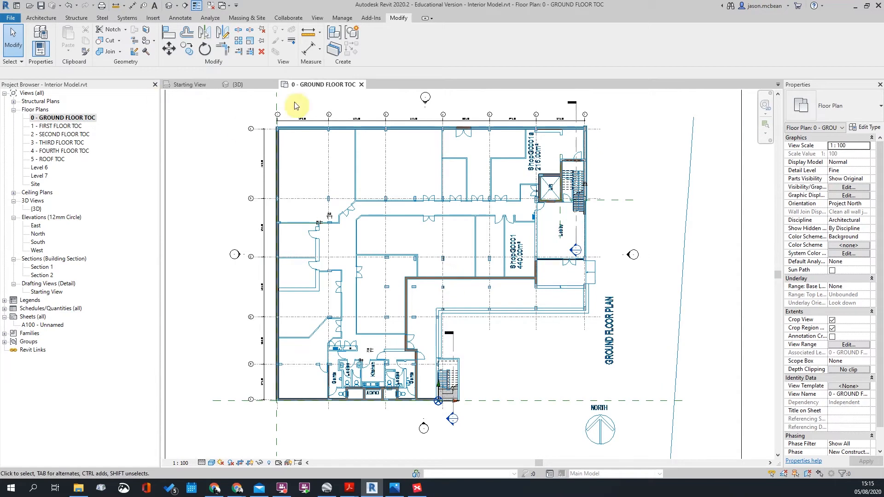
# - Examine the internal brick wall running from the toilet block past the external stair towards the entrance
pyautogui.scroll(2, 412, 360)
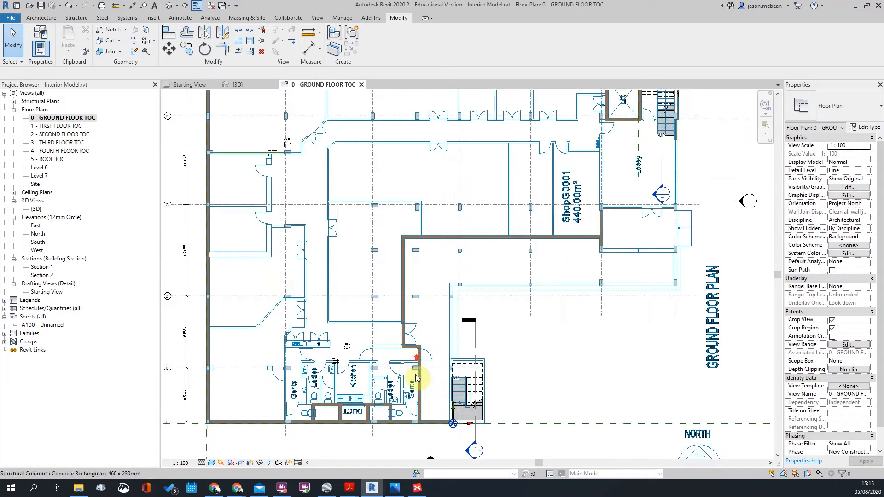
pyautogui.scroll(1, 699, 208)
pyautogui.scroll(-2, 302, 321)
pyautogui.scroll(4, 307, 396)
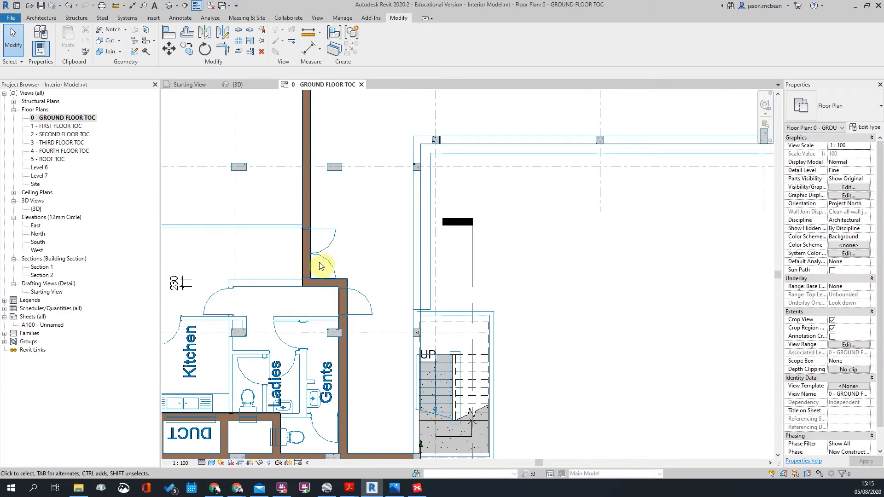
pyautogui.scroll(-3, 321, 266)
pyautogui.scroll(2, 553, 194)
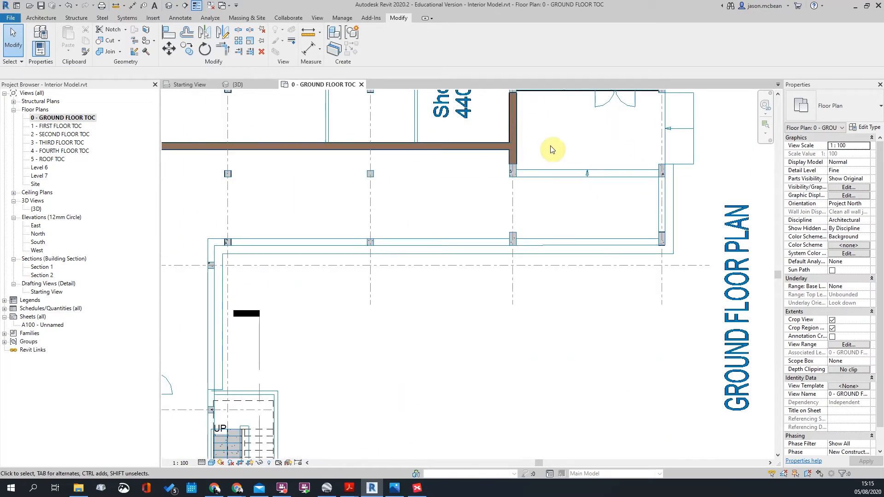
pyautogui.scroll(-3, 557, 154)
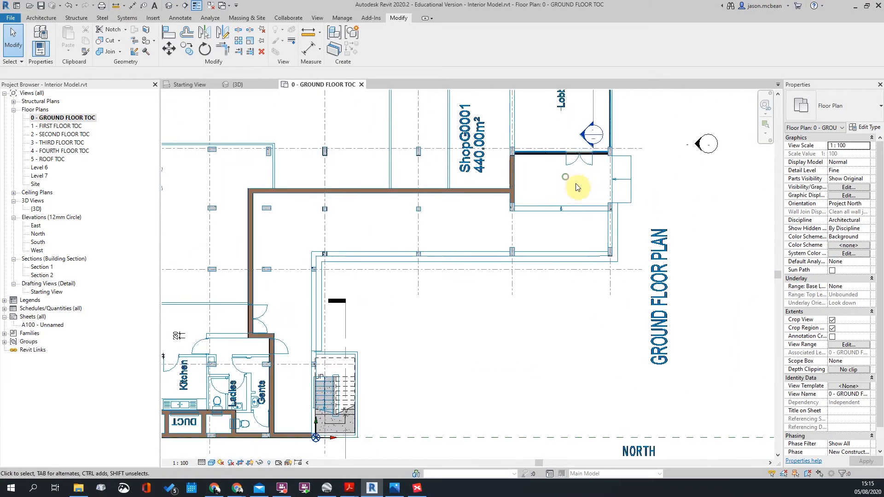
# - Examine the lobby, its door openings and the walls around the lift beside ShopG0001
pyautogui.scroll(-1, 573, 184)
pyautogui.scroll(2, 569, 120)
pyautogui.scroll(-1, 562, 116)
pyautogui.scroll(3, 558, 113)
pyautogui.scroll(-1, 537, 132)
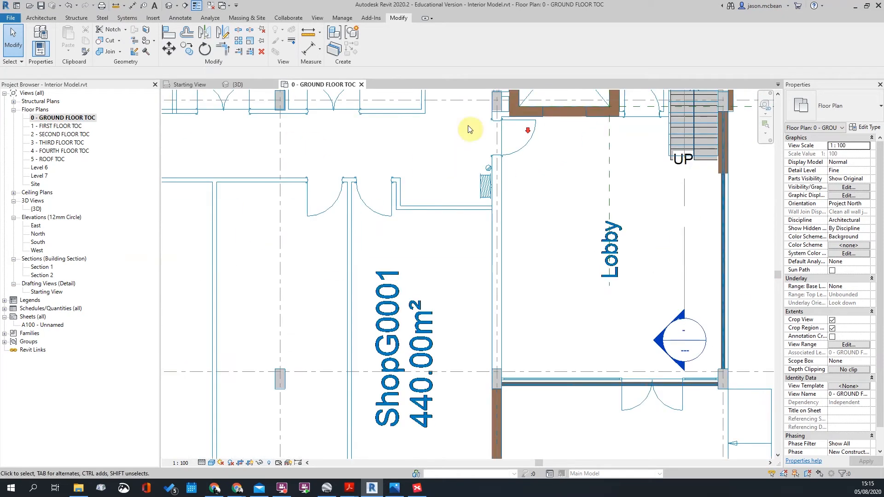
pyautogui.moveTo(608, 170); pyautogui.dragTo(516, 200, button='middle')
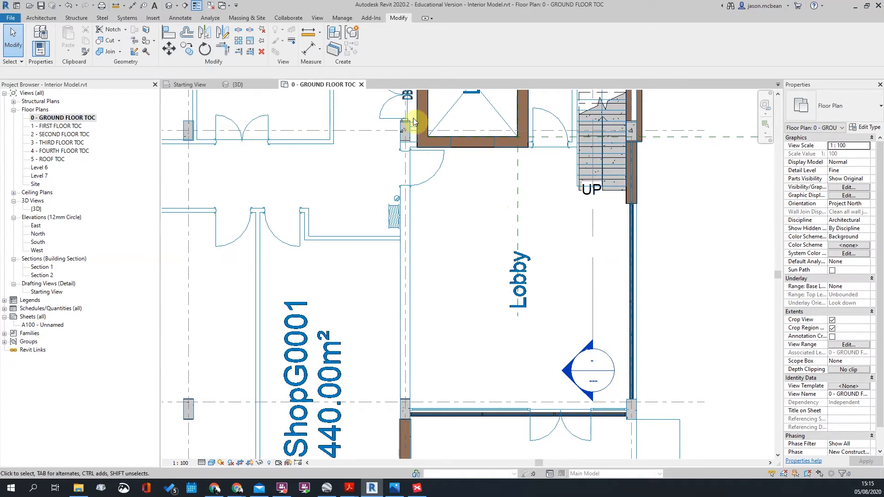
pyautogui.scroll(3, 400, 147)
pyautogui.scroll(-5, 517, 187)
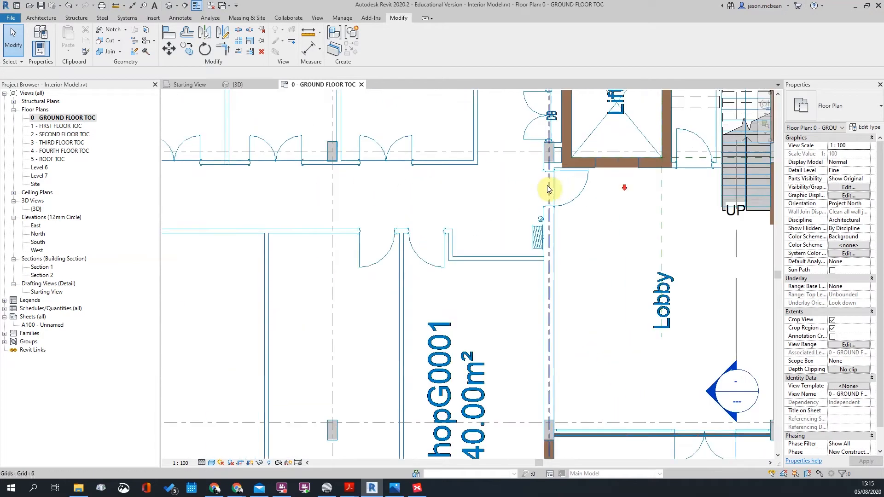
pyautogui.scroll(2, 598, 203)
pyautogui.scroll(-2, 592, 170)
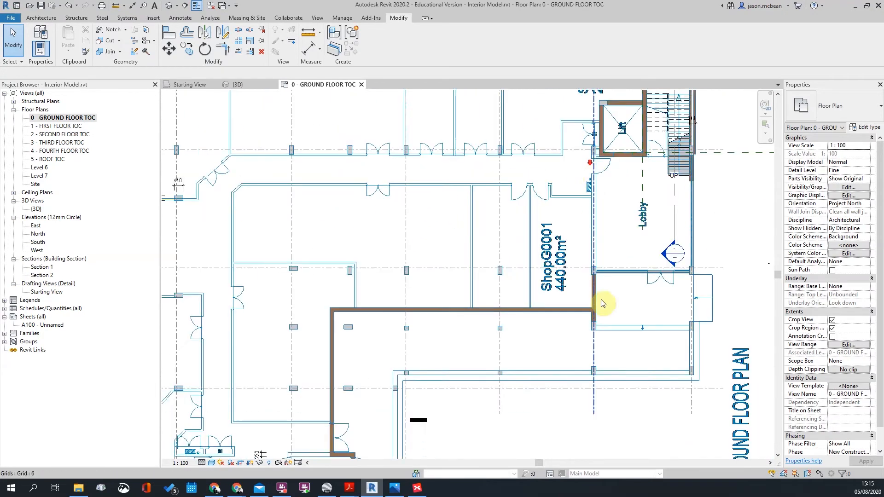
pyautogui.scroll(4, 612, 244)
pyautogui.scroll(-4, 347, 289)
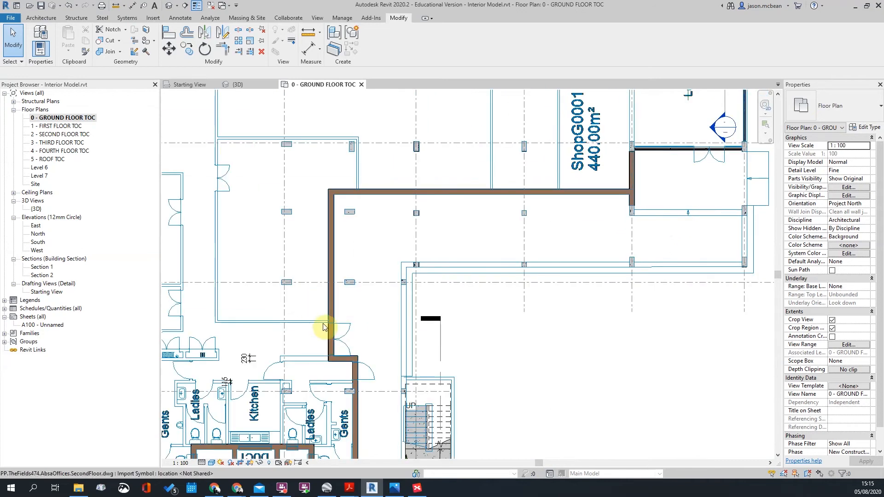
# - Examine the stepped wall line between the shop area, the toilets and the external stair, including the surrounding plan outline
pyautogui.scroll(2, 450, 290)
pyautogui.scroll(-6, 412, 336)
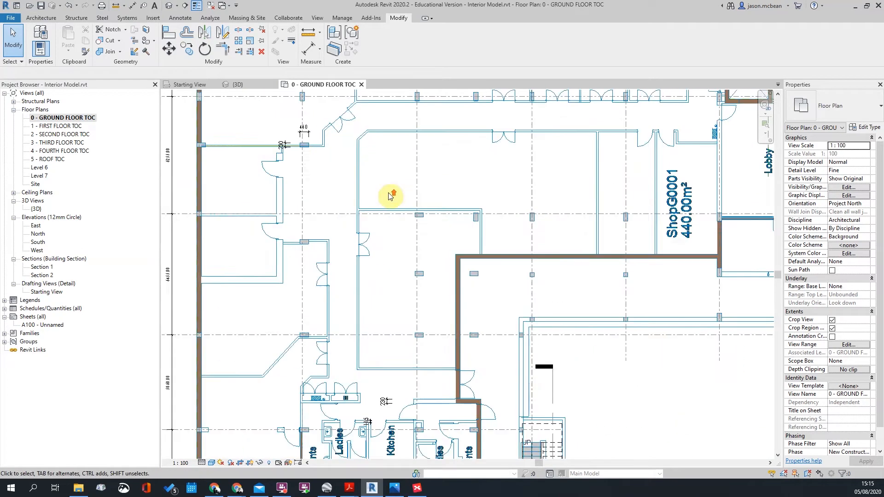
pyautogui.scroll(4, 519, 235)
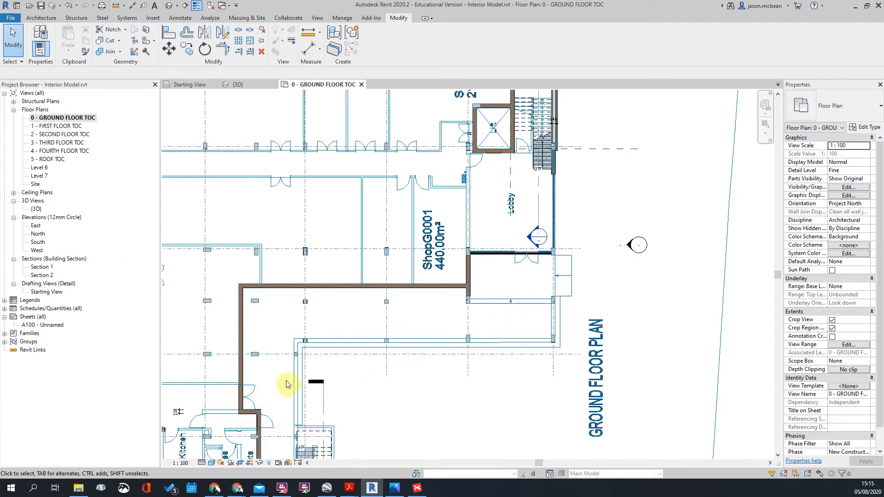
pyautogui.scroll(-4, 375, 342)
pyautogui.scroll(5, 358, 372)
pyautogui.scroll(3, 381, 339)
pyautogui.scroll(-2, 363, 208)
pyautogui.scroll(-3, 383, 261)
pyautogui.scroll(1, 393, 275)
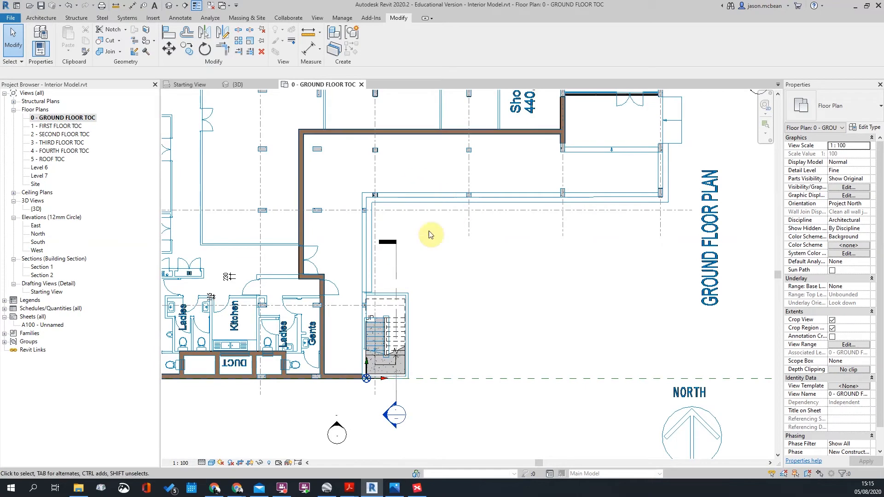
pyautogui.scroll(-3, 388, 193)
pyautogui.scroll(2, 385, 227)
pyautogui.scroll(-2, 361, 224)
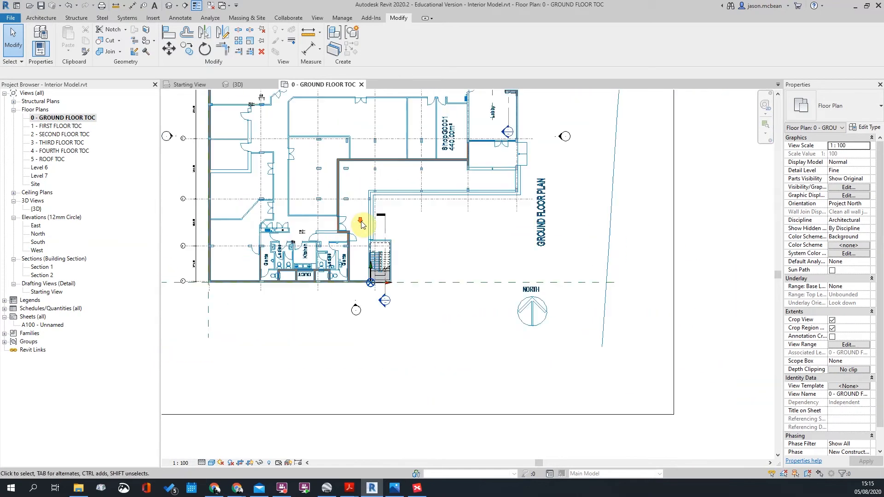
pyautogui.moveTo(391, 161); pyautogui.dragTo(406, 281, button='middle')
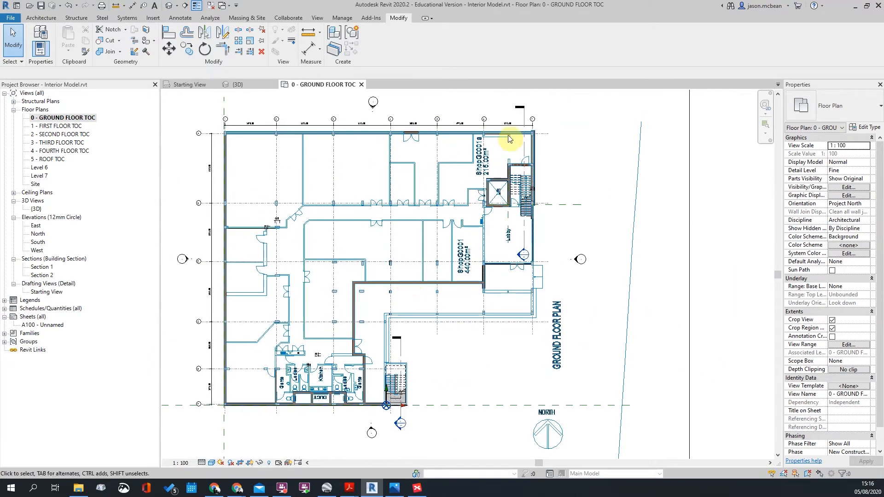
pyautogui.moveTo(294, 274); pyautogui.dragTo(281, 242, button='middle')
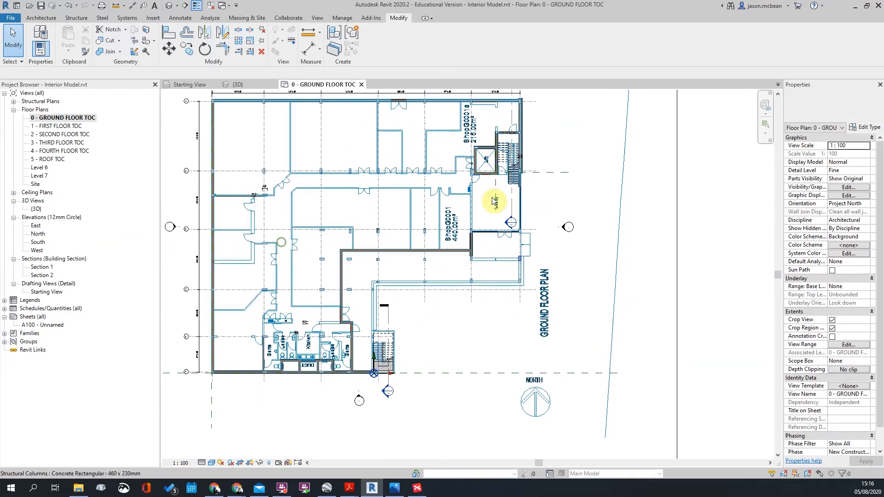
pyautogui.scroll(2, 493, 250)
pyautogui.scroll(-4, 493, 250)
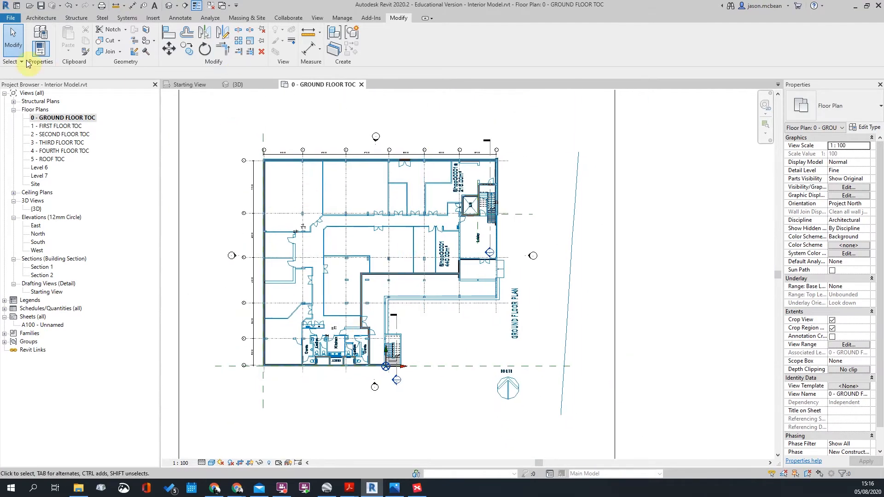
# - Start an architectural floor on the ground floor level with the 125mm Surface Bed type
pyautogui.click(37, 18)
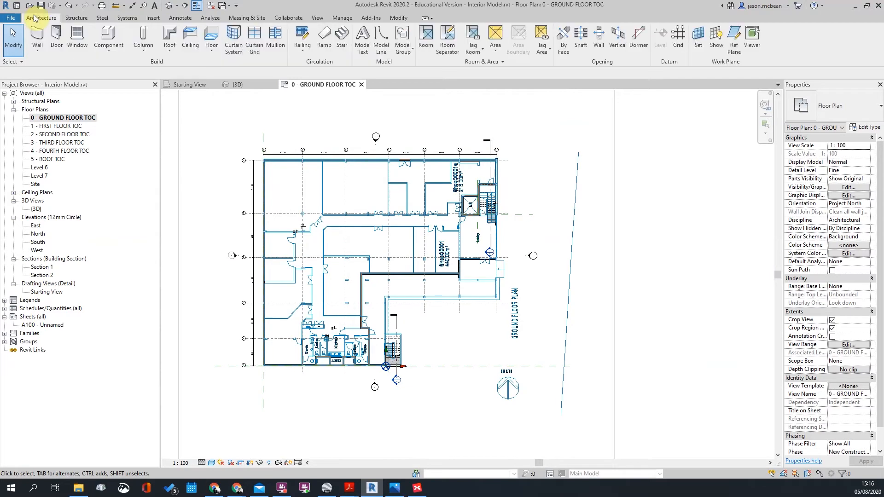
pyautogui.click(213, 51)
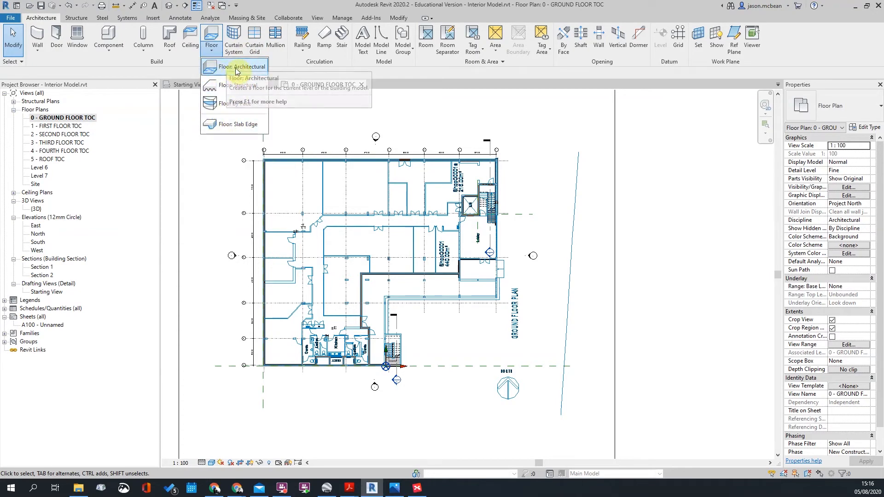
pyautogui.click(224, 68)
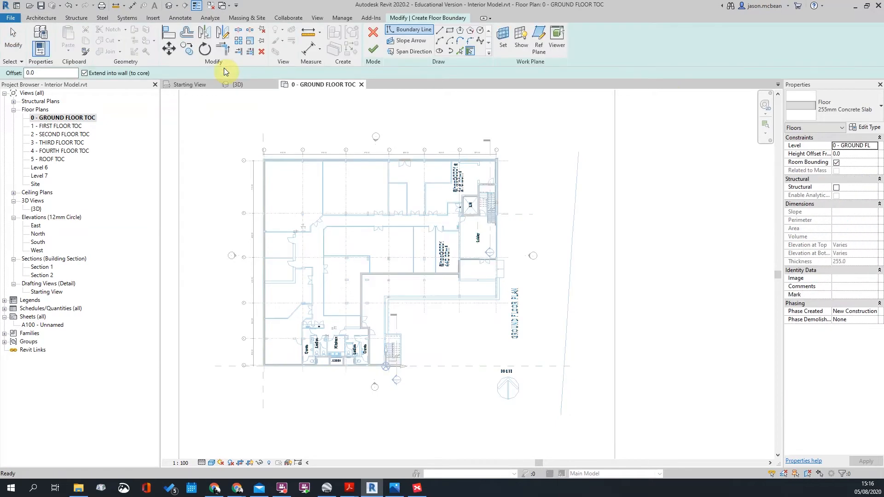
pyautogui.click(847, 106)
pyautogui.click(826, 163)
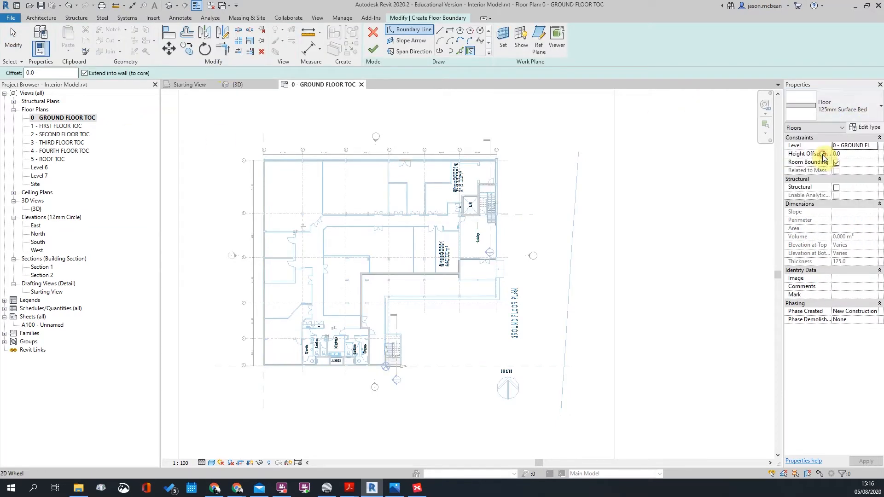
# - Review the structural layers of the 125mm Surface Bed floor type and close its type settings
pyautogui.click(863, 128)
pyautogui.click(399, 221)
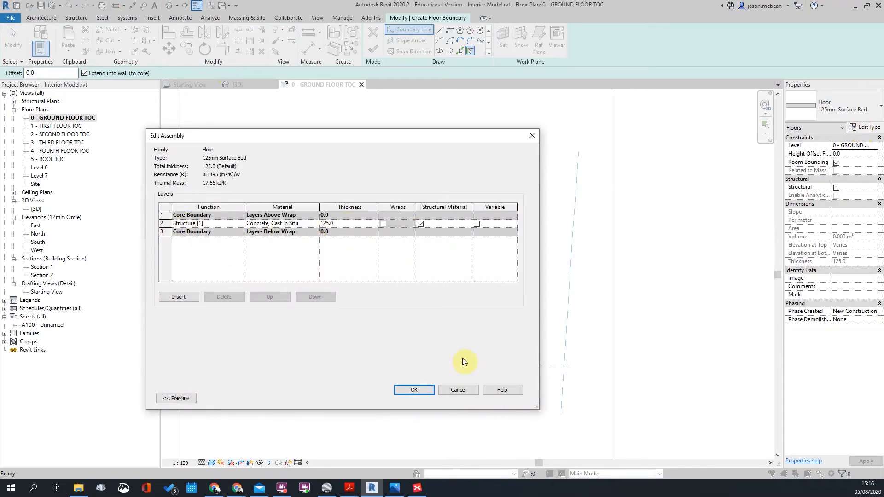
pyautogui.click(422, 391)
pyautogui.click(424, 398)
# - Pick the long west external wall and the south external wall as floor boundary lines
pyautogui.scroll(5, 536, 198)
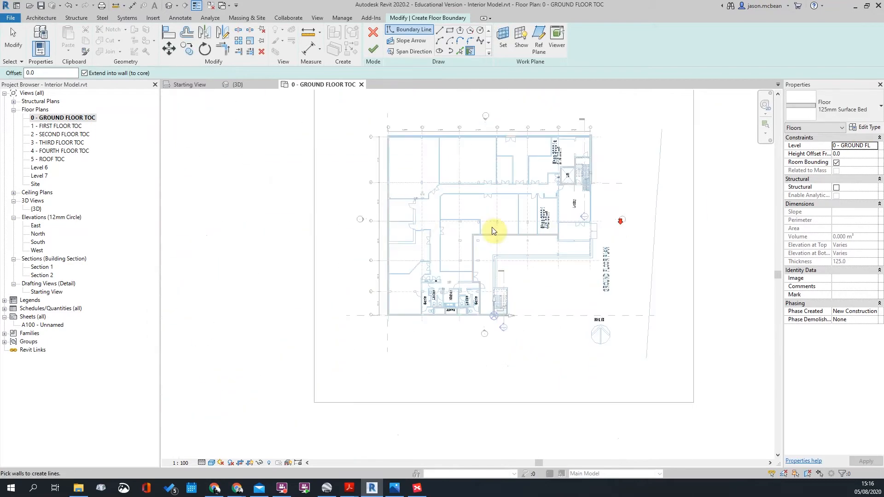
pyautogui.moveTo(258, 214); pyautogui.dragTo(438, 219, button='middle')
pyautogui.moveTo(537, 356); pyautogui.dragTo(495, 329, button='middle')
pyautogui.scroll(-2, 379, 241)
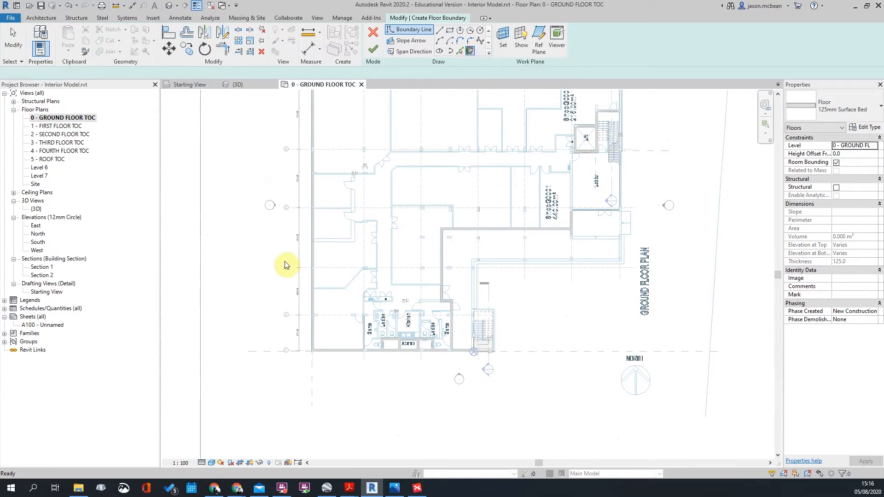
pyautogui.click(312, 232)
pyautogui.scroll(3, 335, 336)
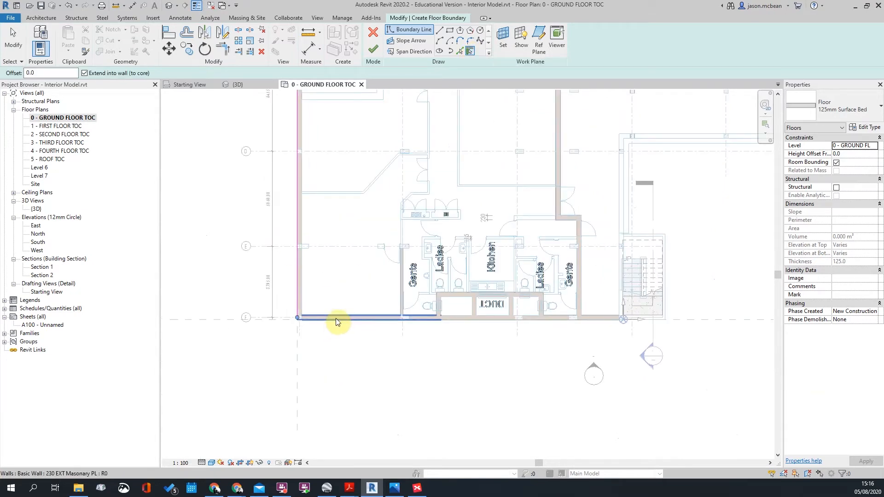
pyautogui.click(416, 321)
# - Continue the floor boundary around the duct recess, along the toilets' outer wall and up the stepped wall beside the shop area
pyautogui.scroll(3, 447, 301)
pyautogui.click(474, 286)
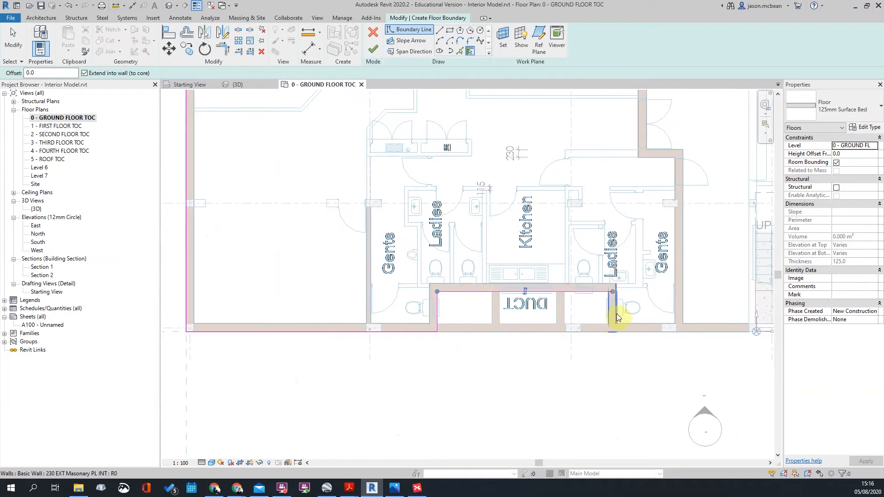
pyautogui.click(657, 327)
pyautogui.click(683, 302)
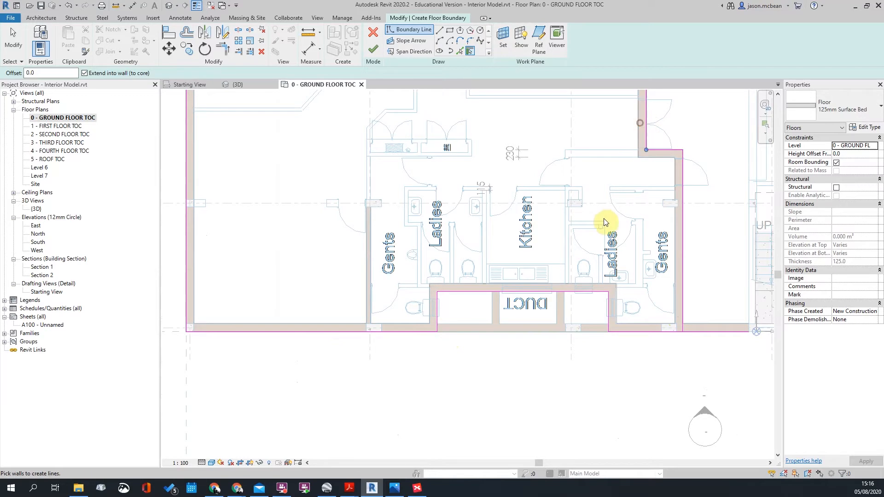
pyautogui.scroll(-3, 604, 223)
pyautogui.moveTo(679, 169); pyautogui.dragTo(520, 359, button='middle')
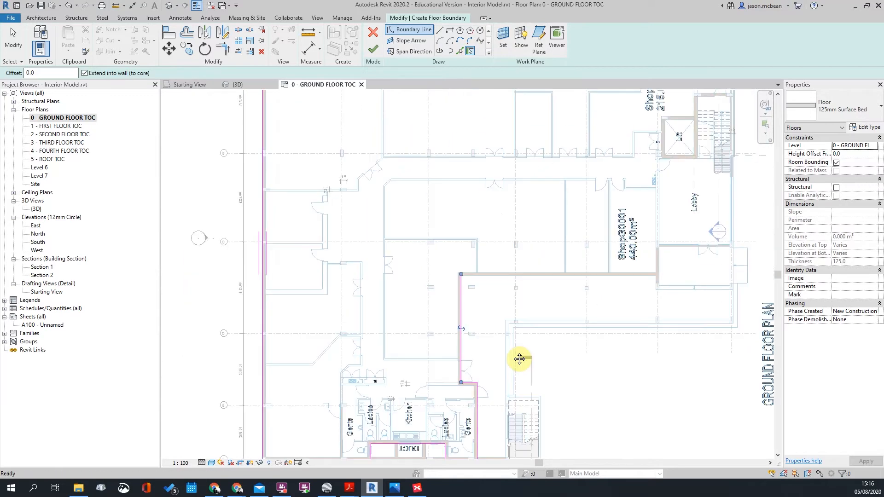
# - Add boundary lines along the south wall of ShopG0001, the short wall beside it and the lobby's two curtain walls
pyautogui.scroll(5, 633, 291)
pyautogui.moveTo(706, 300); pyautogui.dragTo(395, 237, button='middle')
pyautogui.click(367, 225)
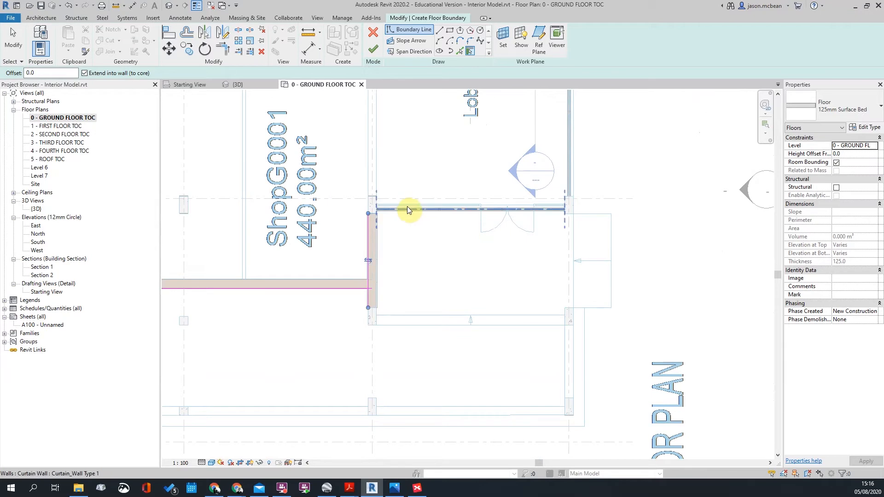
pyautogui.click(565, 158)
pyautogui.moveTo(622, 129); pyautogui.dragTo(693, 380, button='middle')
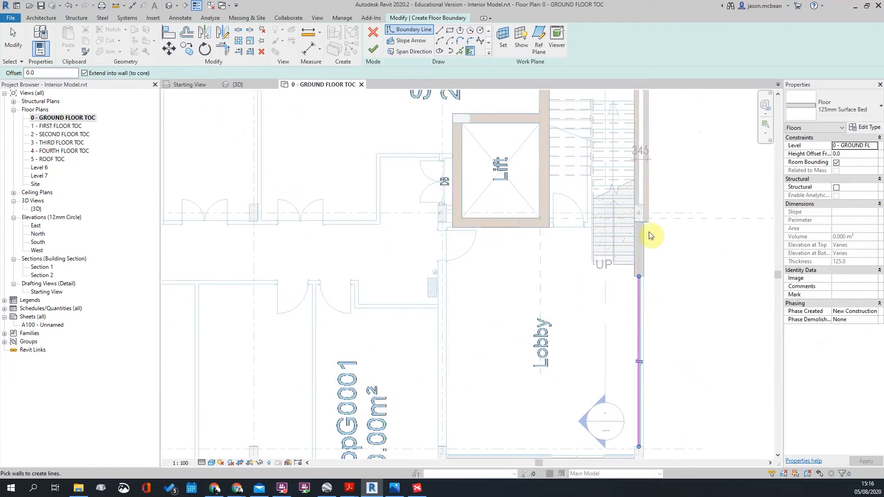
# - Add boundary lines along the wall beside the lobby stair and the north external wall, then end wall picking
pyautogui.click(634, 193)
pyautogui.scroll(-3, 651, 249)
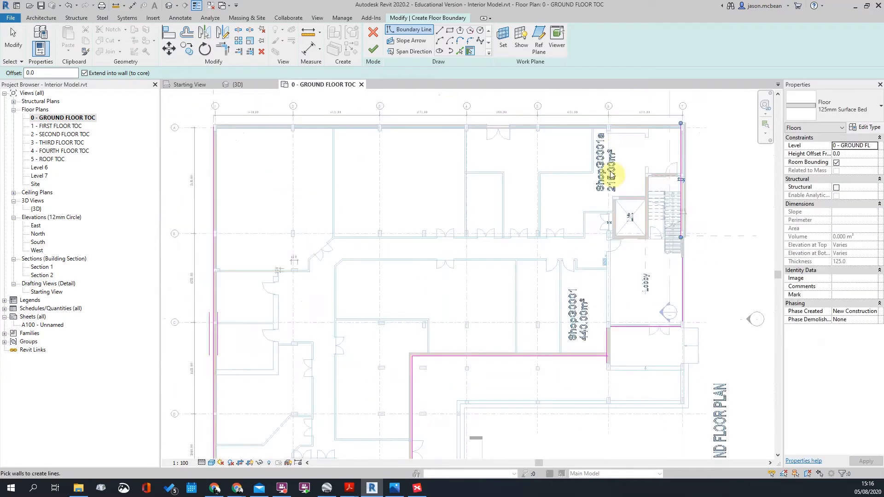
pyautogui.click(599, 131)
pyautogui.scroll(-2, 281, 388)
pyautogui.press('Escape')
pyautogui.press('Escape')
# - Flip the west boundary line and its connected run to the opposite face of the walls
pyautogui.click(295, 251)
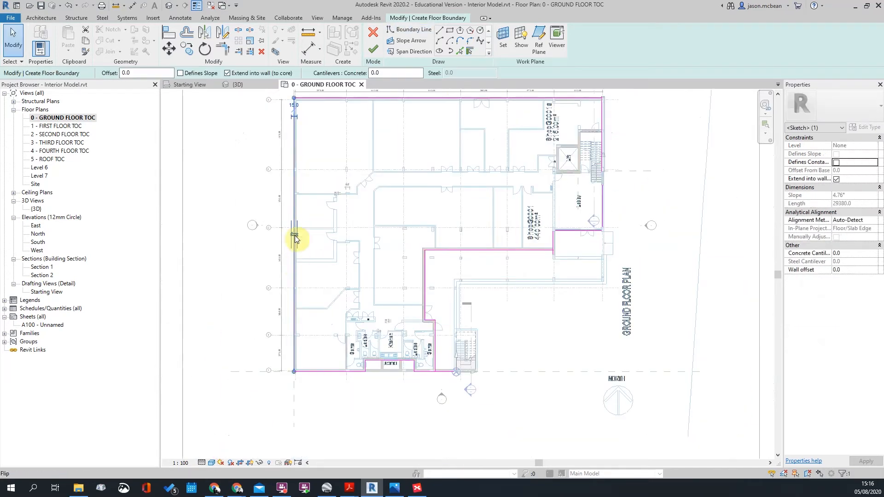
pyautogui.scroll(2, 311, 394)
pyautogui.press('Escape')
pyautogui.scroll(1, 576, 343)
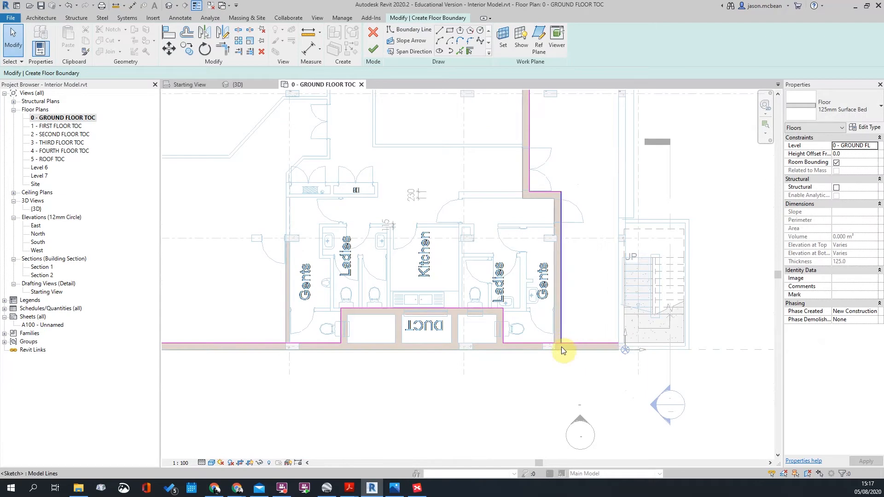
# - Trim the south boundary line to a corner with the line along the toilets' outer wall
pyautogui.scroll(2, 559, 347)
pyautogui.press('t')
pyautogui.press('r')
pyautogui.click(566, 341)
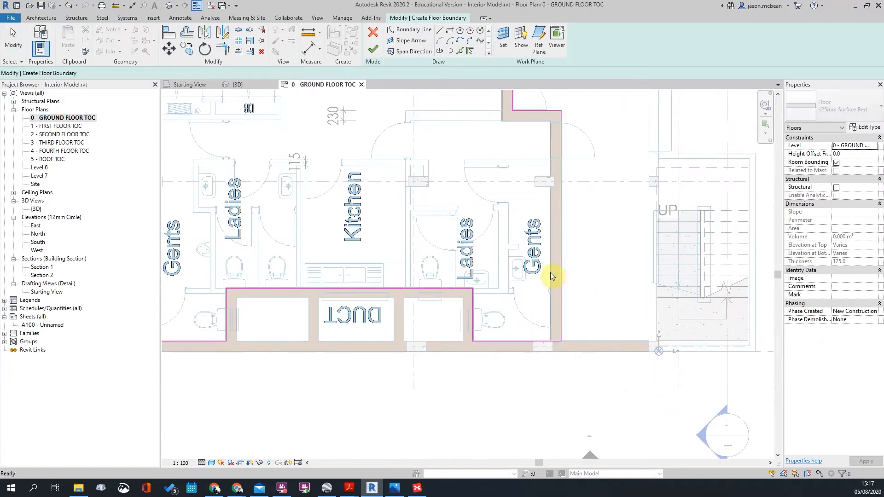
# - Flip the boundary lines along the toilets' outer wall and the stepped shop wall to the opposite wall face
pyautogui.click(552, 276)
pyautogui.press('Escape')
pyautogui.press('Escape')
pyautogui.click(551, 277)
pyautogui.scroll(-2, 588, 283)
pyautogui.moveTo(555, 217); pyautogui.dragTo(545, 438, button='middle')
pyautogui.press('Escape')
# - Trim the ShopG0001 south line, the short wall line and the lobby entrance curtain wall line into clean corners
pyautogui.moveTo(721, 199); pyautogui.dragTo(480, 283, button='middle')
pyautogui.scroll(6, 623, 288)
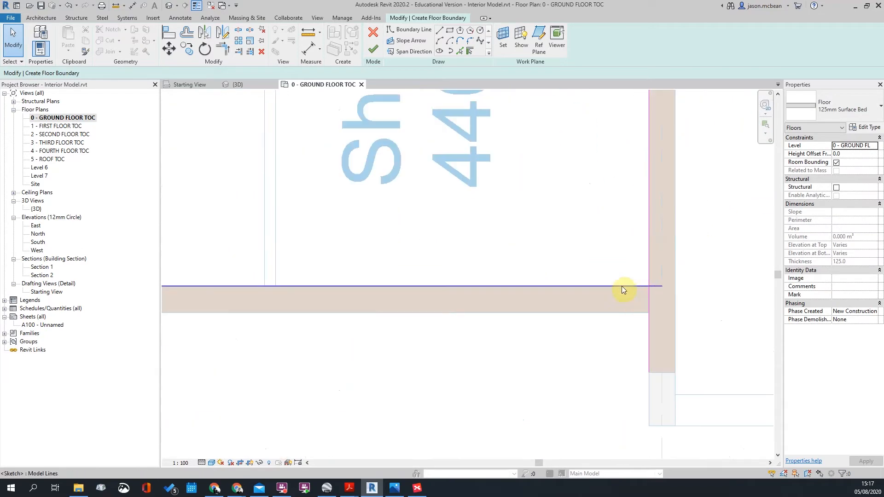
pyautogui.press('t')
pyautogui.press('r')
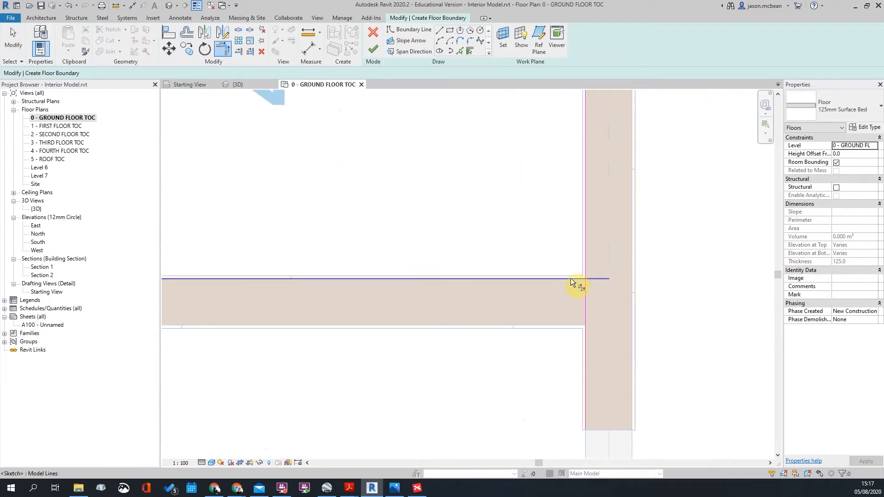
pyautogui.scroll(-4, 540, 368)
pyautogui.scroll(2, 488, 329)
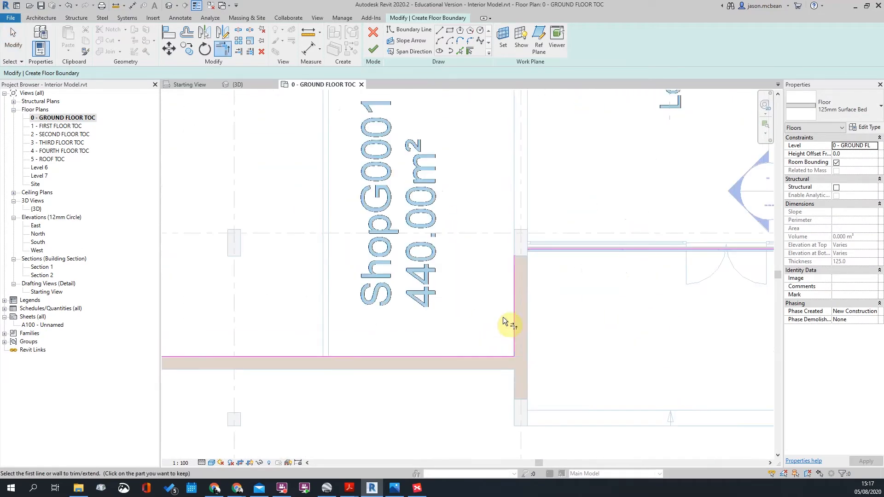
pyautogui.click(516, 287)
pyautogui.click(543, 249)
pyautogui.scroll(-4, 318, 266)
pyautogui.press('Escape')
# - Move the lobby entrance boundary line from the curtain wall to the outer edge of the adjacent columns
pyautogui.click(526, 255)
pyautogui.scroll(4, 455, 258)
pyautogui.moveTo(426, 253); pyautogui.dragTo(417, 237)
pyautogui.scroll(2, 622, 237)
pyautogui.moveTo(677, 237); pyautogui.dragTo(640, 279)
pyautogui.click(692, 284)
pyautogui.scroll(-2, 663, 290)
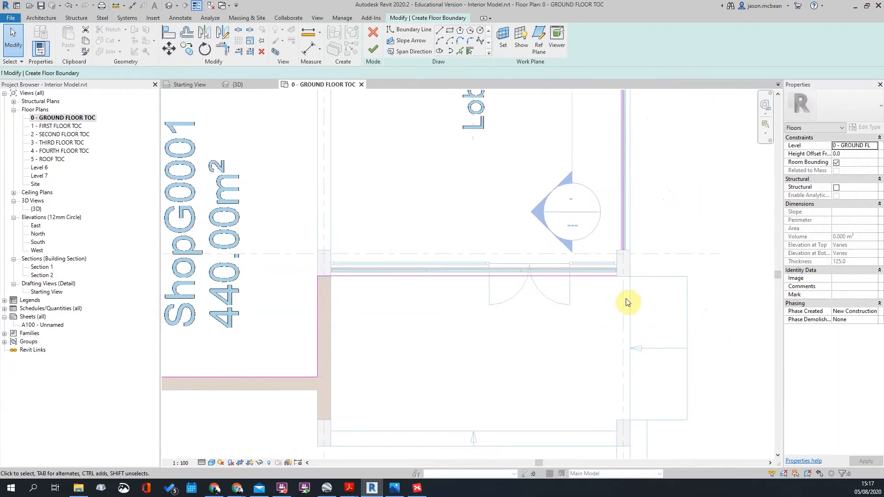
pyautogui.scroll(3, 606, 271)
pyautogui.scroll(-5, 518, 288)
pyautogui.scroll(1, 493, 307)
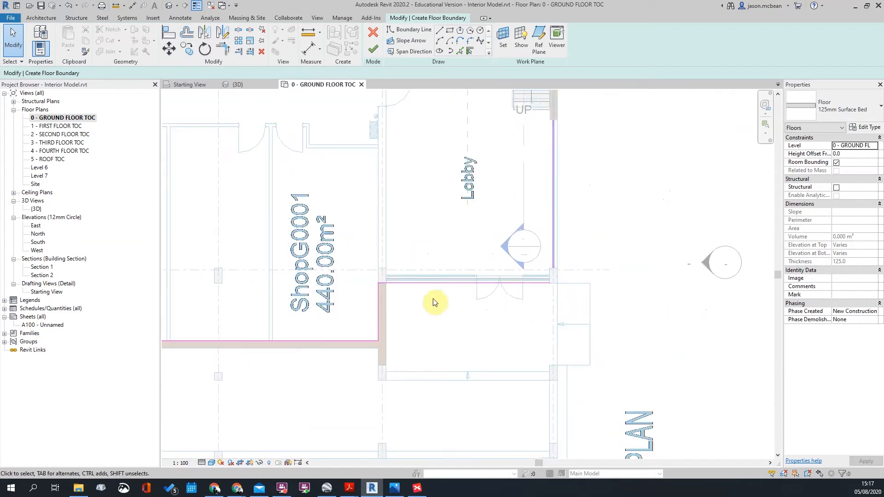
pyautogui.scroll(2, 413, 392)
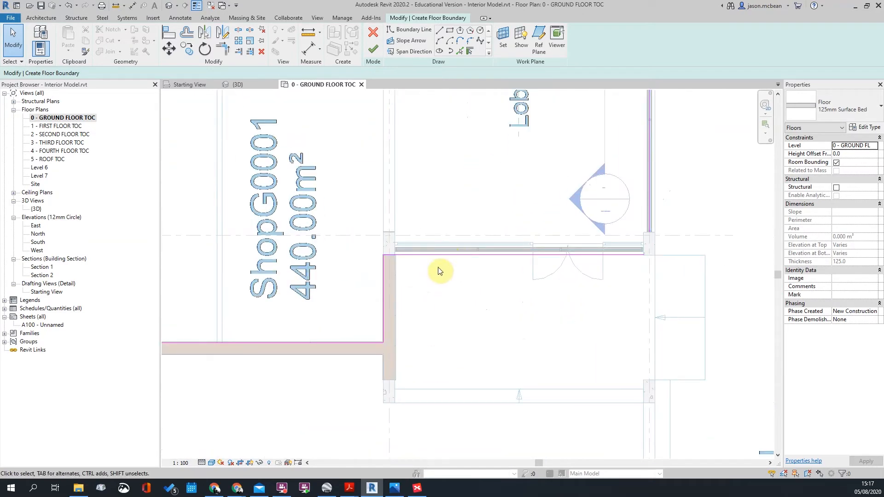
# - Move the lobby entrance boundary line out to the front of the entrance porch and trim it to the lobby's east line
pyautogui.click(445, 257)
pyautogui.moveTo(482, 255); pyautogui.dragTo(488, 392)
pyautogui.scroll(-3, 565, 333)
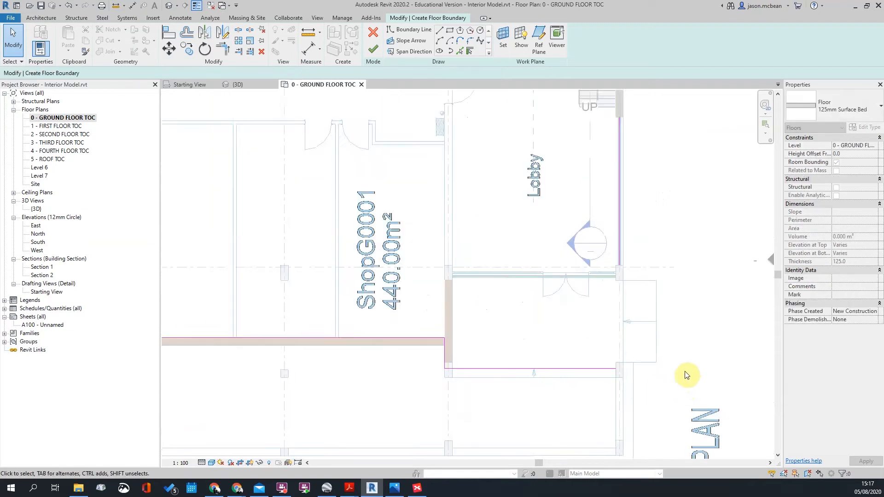
pyautogui.scroll(1, 668, 370)
pyautogui.moveTo(665, 368); pyautogui.dragTo(547, 363, button='middle')
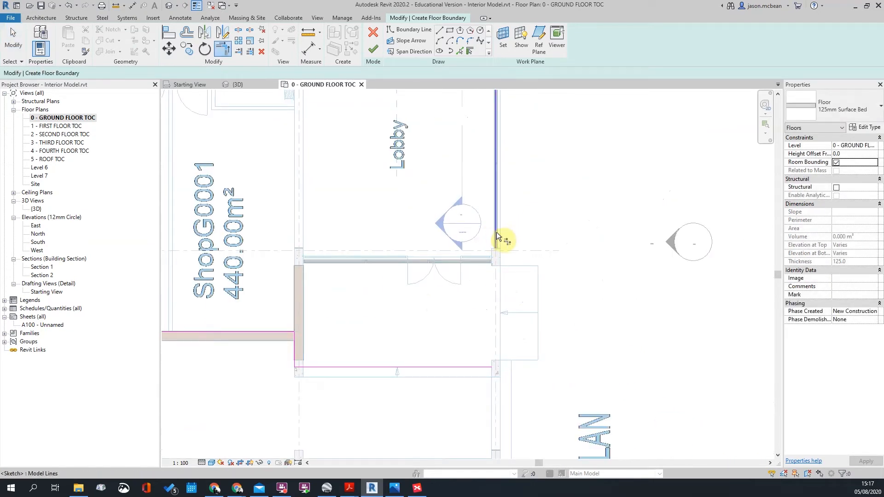
pyautogui.click(485, 367)
pyautogui.moveTo(527, 207); pyautogui.dragTo(493, 330, button='middle')
pyautogui.scroll(-3, 494, 330)
pyautogui.press('Escape')
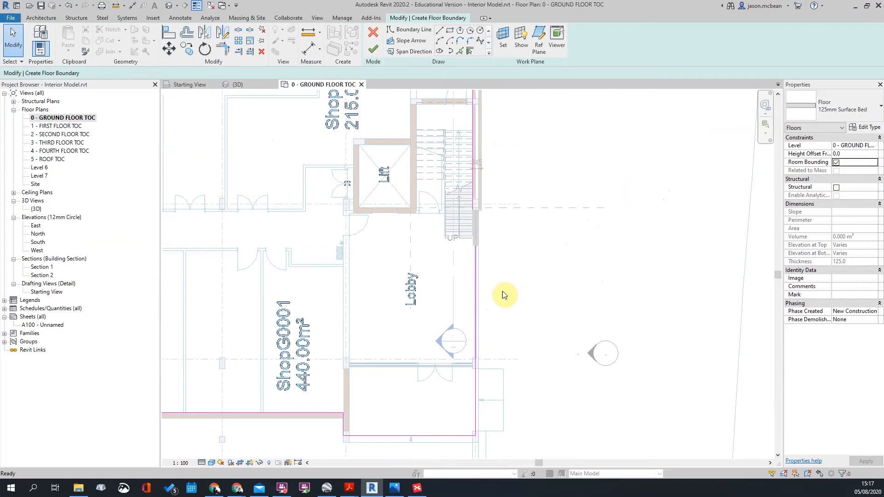
# - Move the boundary line along the lobby's east curtain wall to the outer face of the adjoining masonry wall
pyautogui.scroll(6, 473, 248)
pyautogui.scroll(-3, 499, 267)
pyautogui.moveTo(499, 269); pyautogui.dragTo(517, 341, button='middle')
pyautogui.scroll(2, 526, 343)
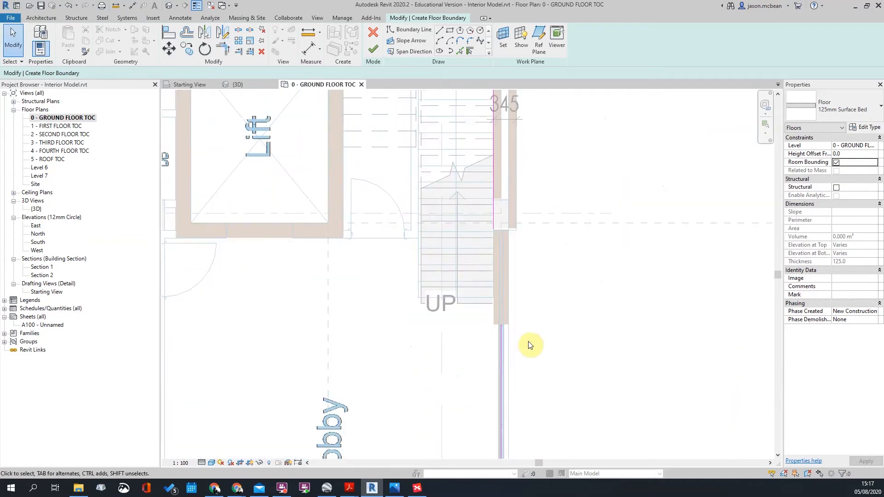
pyautogui.click(502, 332)
pyautogui.scroll(3, 504, 352)
pyautogui.moveTo(501, 336)
pyautogui.mouseDown()
pyautogui.moveTo(529, 334)
pyautogui.moveTo(512, 334)
pyautogui.mouseUp()
pyautogui.click(554, 326)
pyautogui.scroll(-3, 524, 252)
pyautogui.scroll(3, 541, 120)
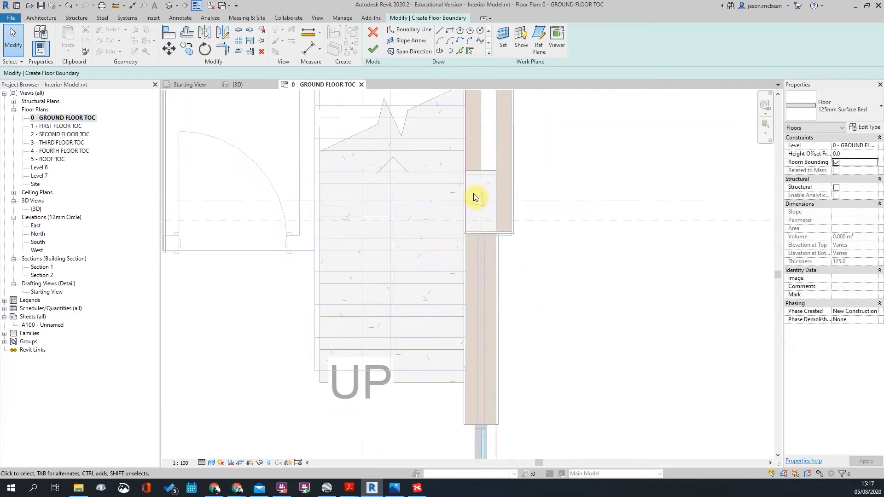
# - Draw a short boundary line across the end of the masonry wall beside the lobby stair and trim it to the stair wall line
pyautogui.click(438, 32)
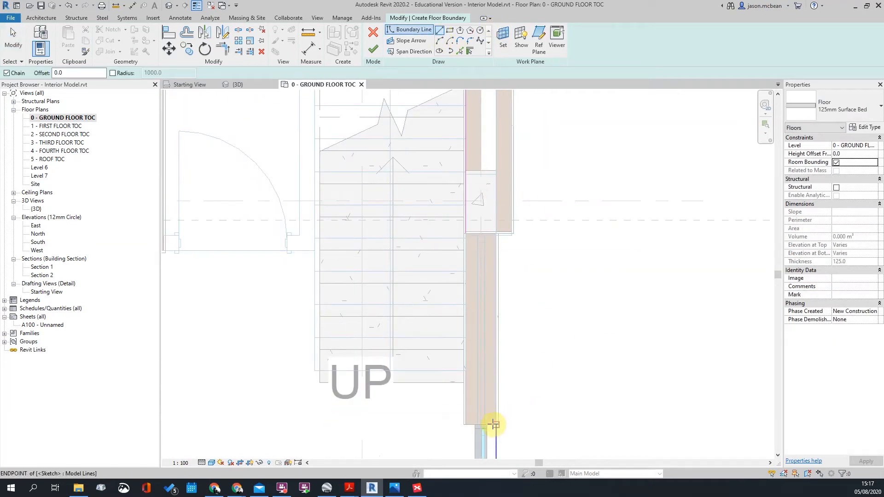
pyautogui.click(494, 424)
pyautogui.scroll(4, 467, 424)
pyautogui.click(466, 424)
pyautogui.press('Escape')
pyautogui.press('Escape')
pyautogui.scroll(-7, 488, 380)
pyautogui.press('t')
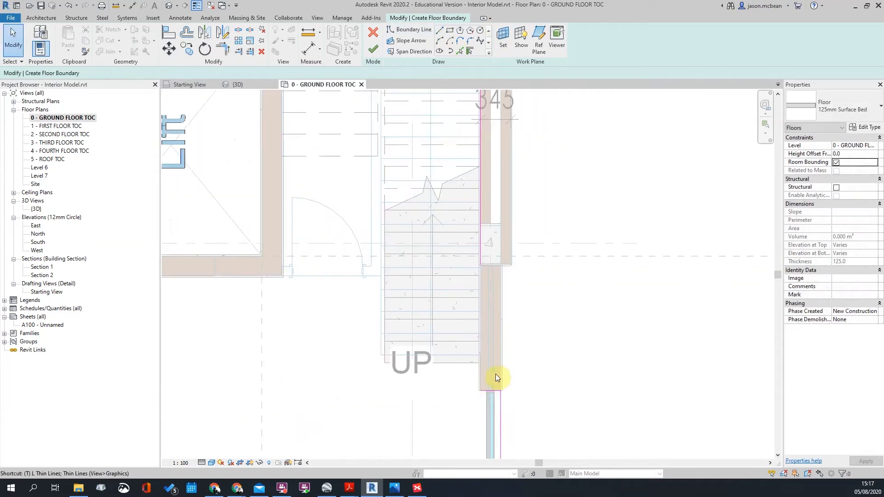
pyautogui.click(480, 244)
# - Trim the north boundary line and the stair wall line to a corner at the building's north-east corner
pyautogui.scroll(-5, 579, 244)
pyautogui.moveTo(579, 244); pyautogui.dragTo(631, 442, button='middle')
pyautogui.scroll(3, 619, 258)
pyautogui.click(605, 319)
pyautogui.click(615, 327)
pyautogui.scroll(-7, 683, 194)
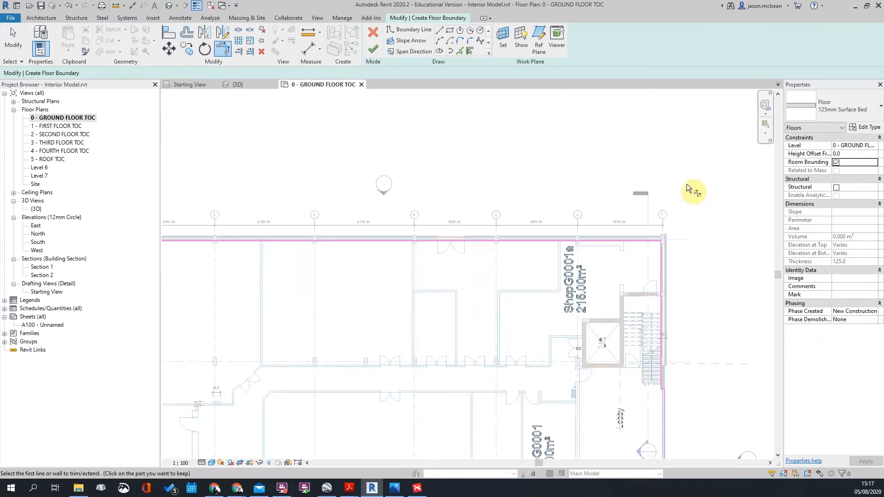
pyautogui.scroll(3, 443, 210)
pyautogui.scroll(-5, 446, 207)
pyautogui.press('Escape')
pyautogui.scroll(3, 547, 318)
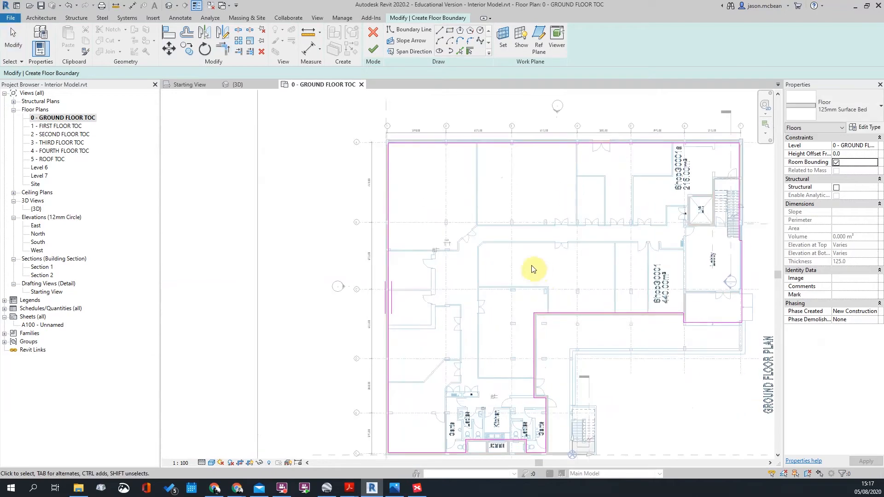
# - Finish the floor boundary sketch to create the 125mm Surface Bed floor
pyautogui.moveTo(532, 266); pyautogui.dragTo(423, 229, button='middle')
pyautogui.click(372, 51)
pyautogui.click(584, 170)
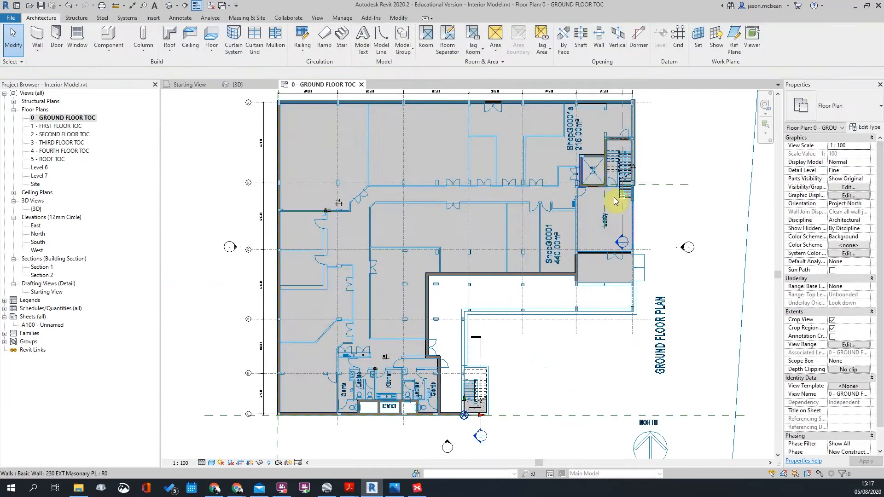
# - Examine the new ground floor slab and the bases of the surrounding walls in the 3D view
pyautogui.click(169, 6)
pyautogui.keyDown('shift'); pyautogui.moveTo(474, 198); pyautogui.dragTo(490, 167, button='middle'); pyautogui.keyUp('shift')
pyautogui.scroll(2, 507, 335)
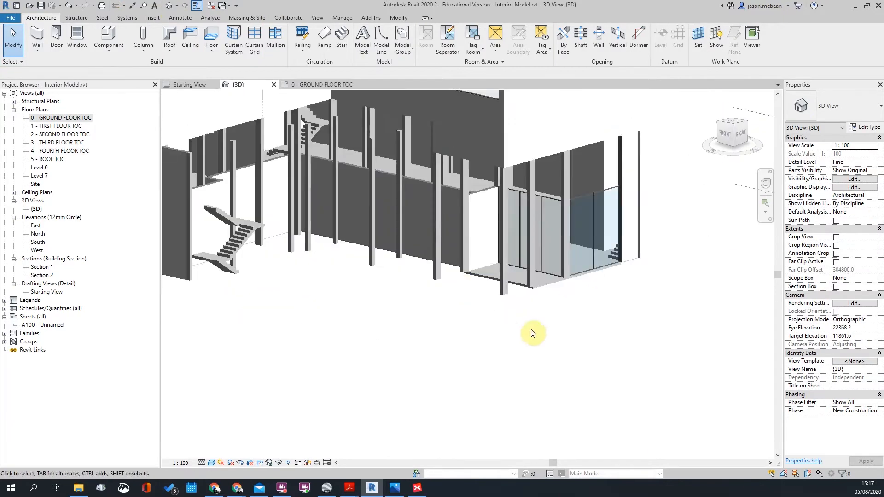
pyautogui.scroll(3, 540, 279)
pyautogui.scroll(-3, 557, 291)
pyautogui.keyDown('shift'); pyautogui.moveTo(667, 360); pyautogui.dragTo(577, 271, button='middle'); pyautogui.keyUp('shift')
pyautogui.scroll(-4, 567, 285)
pyautogui.click(545, 331)
pyautogui.keyDown('shift'); pyautogui.moveTo(545, 330); pyautogui.dragTo(675, 233, button='middle'); pyautogui.keyUp('shift')
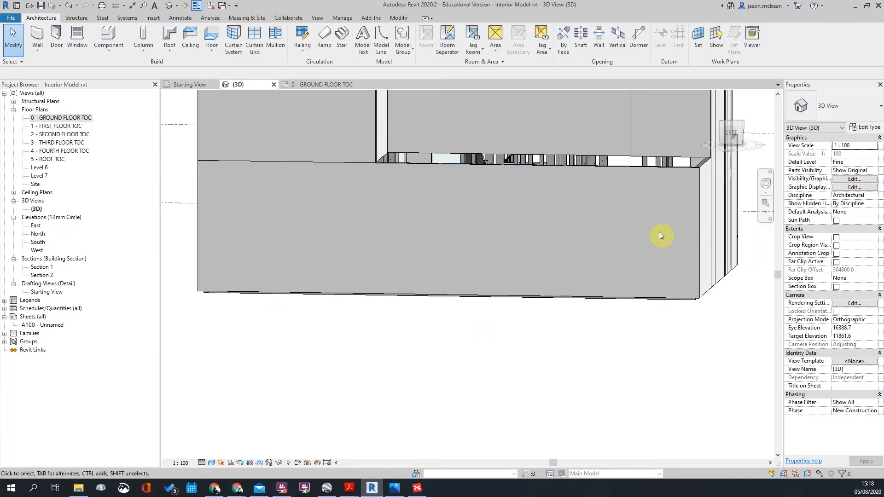
# - Lower the base offset of the long west external wall so that it extends down past the floor slab
pyautogui.click(669, 171)
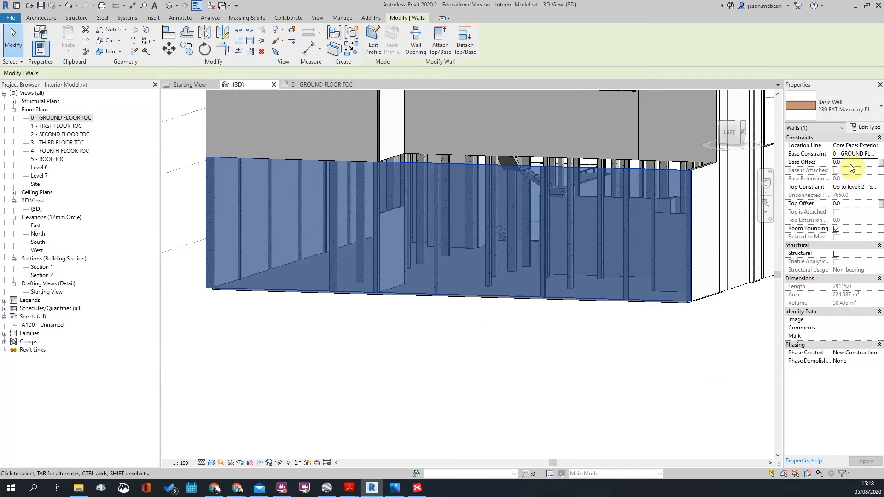
pyautogui.press('Return')
pyautogui.click(620, 333)
pyautogui.scroll(4, 686, 309)
pyautogui.keyDown('shift'); pyautogui.moveTo(701, 316); pyautogui.dragTo(506, 188, button='middle'); pyautogui.keyUp('shift')
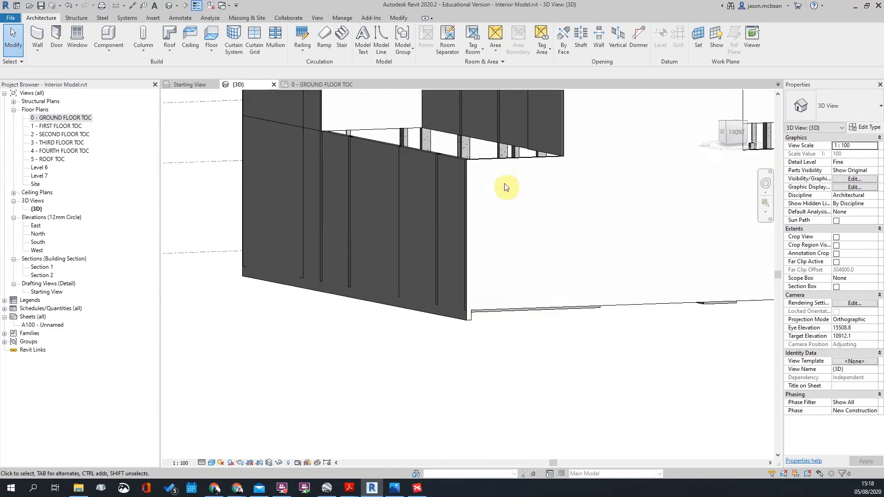
pyautogui.scroll(-3, 558, 307)
pyautogui.keyDown('shift'); pyautogui.moveTo(638, 325); pyautogui.dragTo(665, 396, button='middle'); pyautogui.keyUp('shift')
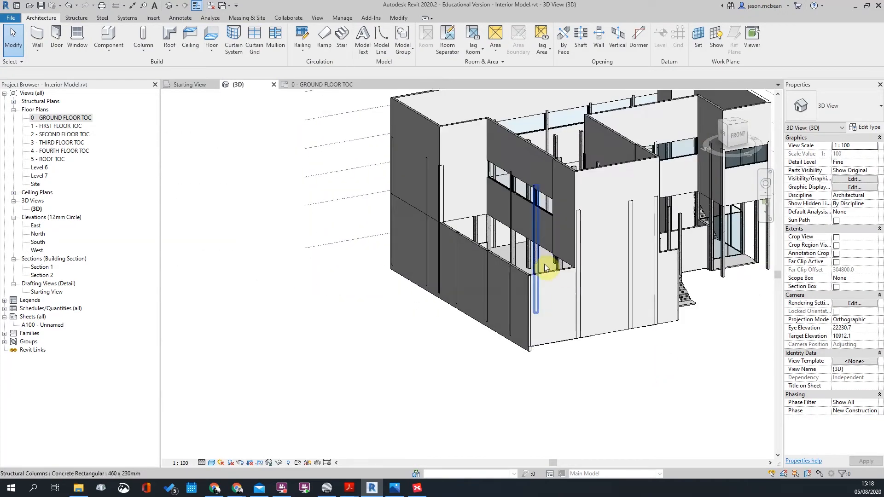
pyautogui.click(550, 273)
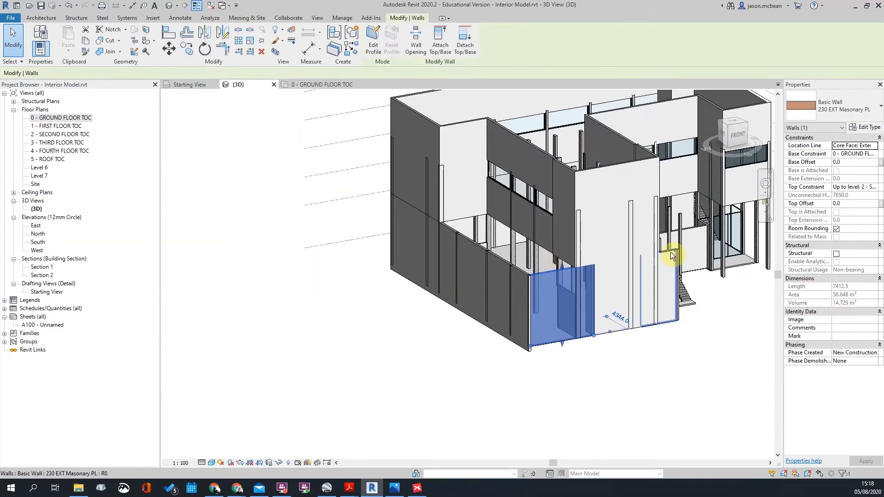
pyautogui.scroll(3, 620, 350)
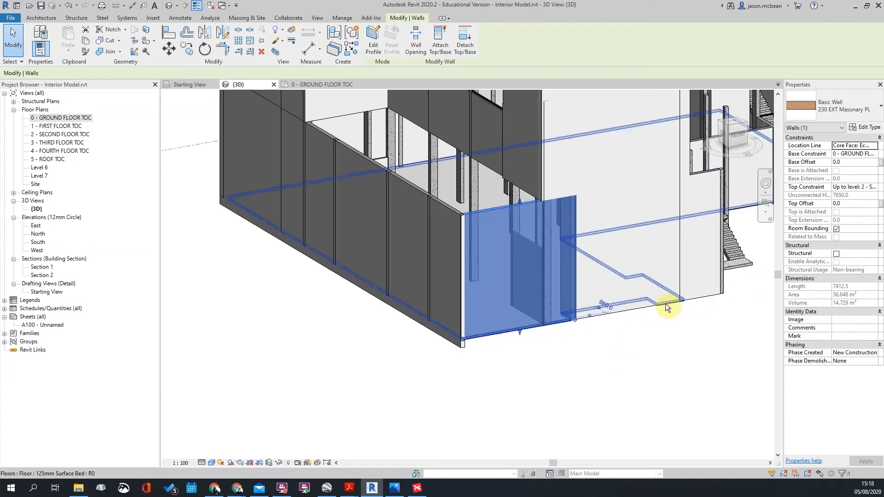
pyautogui.click(701, 300)
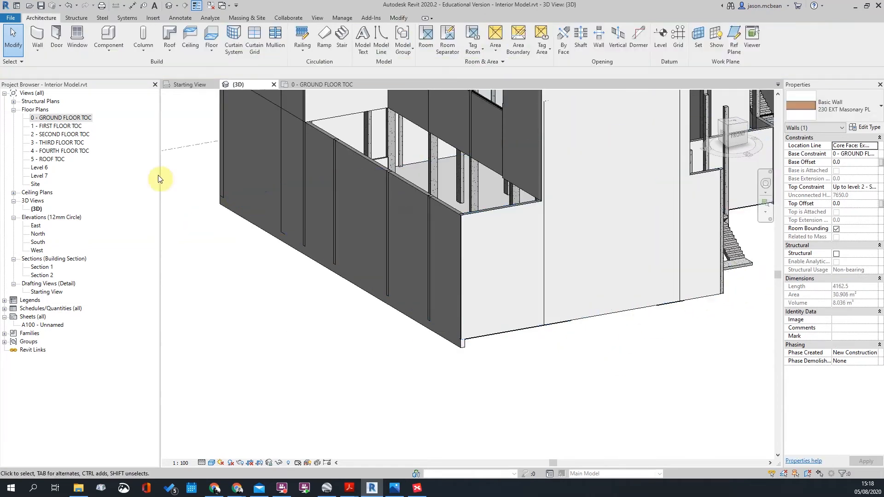
# - In the ground floor plan, select the two external masonry walls bordering the courtyard recess on its west and north sides
pyautogui.doubleClick(63, 118)
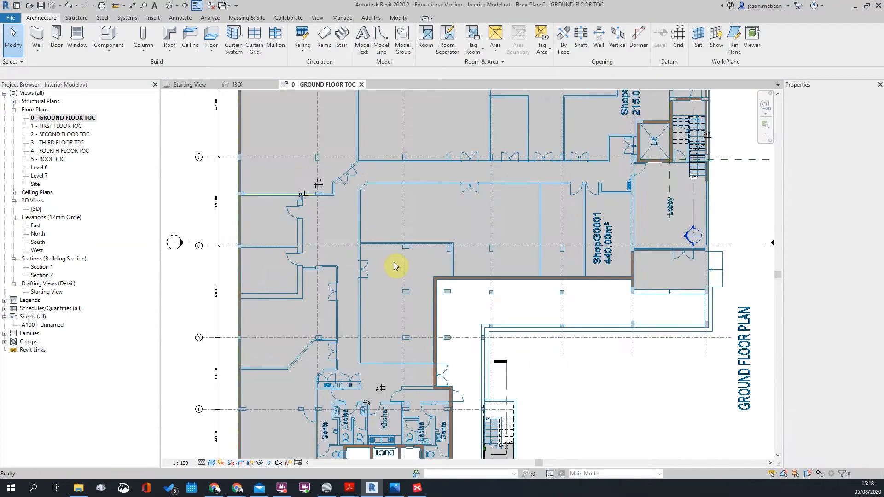
pyautogui.scroll(-6, 386, 253)
pyautogui.moveTo(233, 184); pyautogui.dragTo(568, 382)
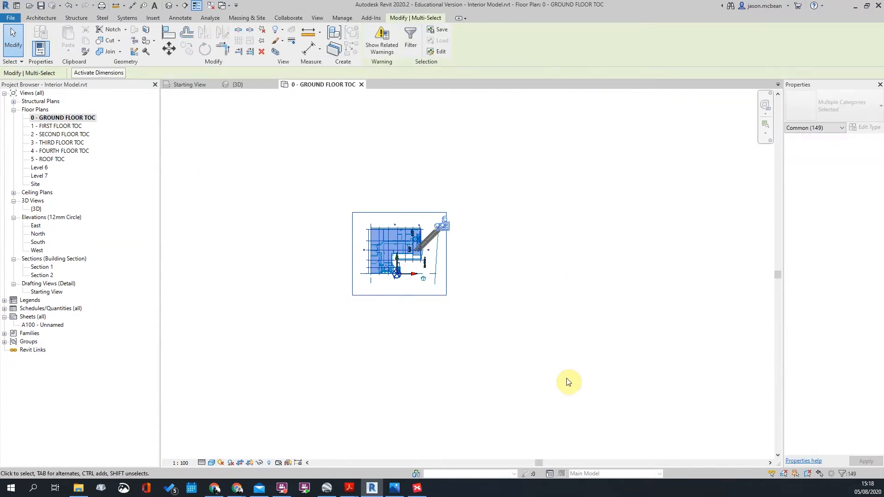
pyautogui.press('Escape')
pyautogui.scroll(10, 419, 251)
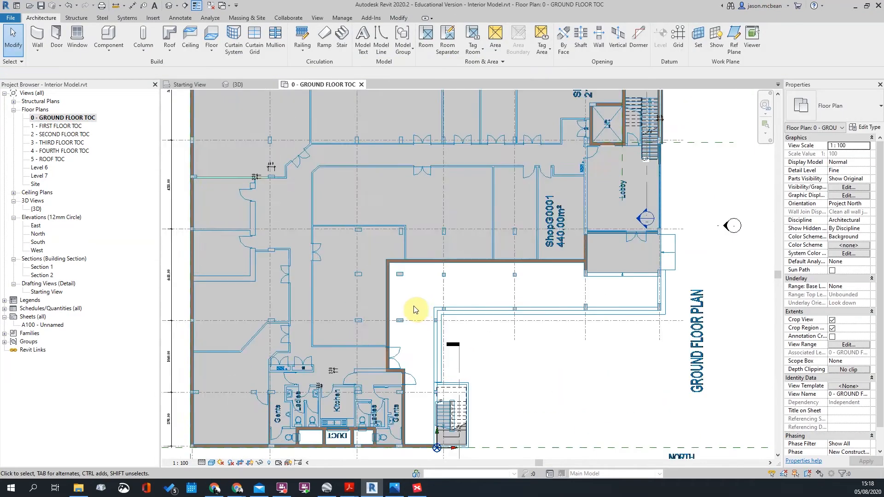
pyautogui.click(382, 267)
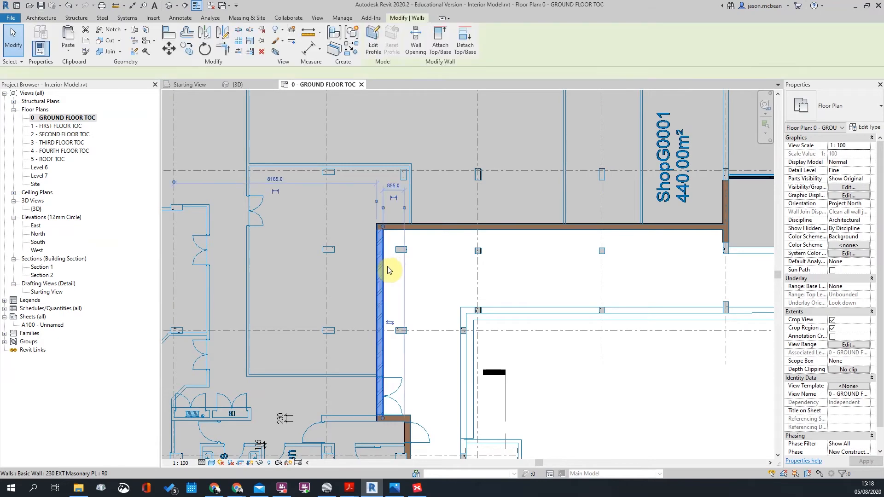
pyautogui.keyDown('ctrl'); pyautogui.click(475, 233); pyautogui.keyUp('ctrl')
pyautogui.scroll(-5, 633, 217)
pyautogui.scroll(2, 616, 218)
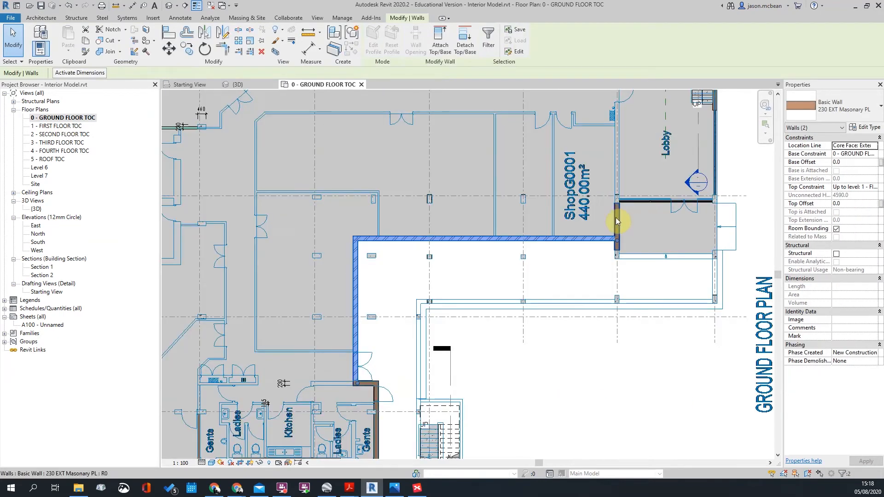
pyautogui.scroll(-3, 634, 223)
pyautogui.scroll(3, 635, 223)
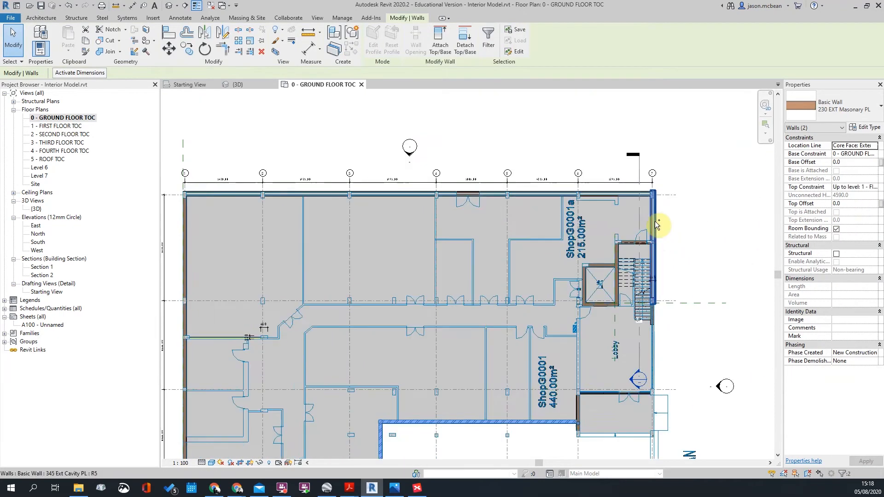
# - Add the external walls beside the north-east staircase and the long north wall to the selection
pyautogui.keyDown('ctrl'); pyautogui.click(656, 222); pyautogui.keyUp('ctrl')
pyautogui.scroll(3, 668, 325)
pyautogui.keyDown('ctrl'); pyautogui.click(638, 297); pyautogui.keyUp('ctrl')
pyautogui.scroll(-3, 738, 322)
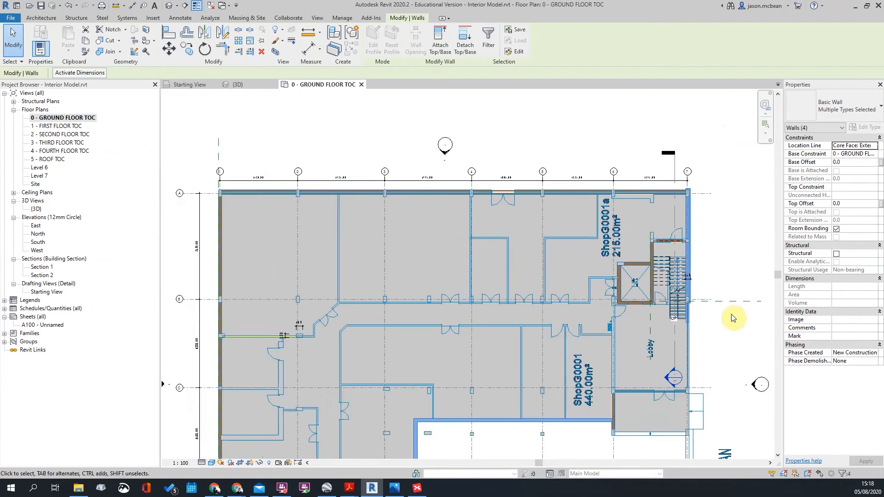
pyautogui.keyDown('ctrl'); pyautogui.click(661, 191); pyautogui.keyUp('ctrl')
pyautogui.scroll(-4, 357, 224)
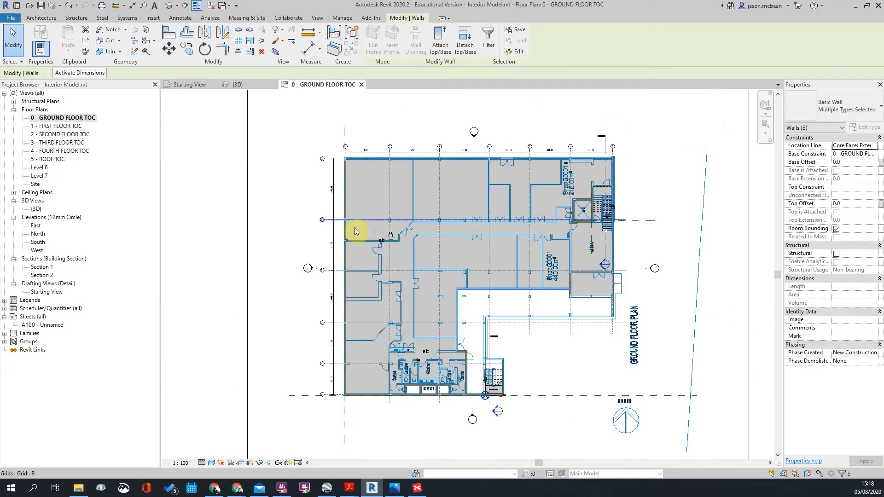
# - Add the long west wall and the south boundary wall segments to the selection
pyautogui.scroll(2, 354, 228)
pyautogui.keyDown('ctrl'); pyautogui.click(338, 183); pyautogui.keyUp('ctrl')
pyautogui.scroll(3, 379, 394)
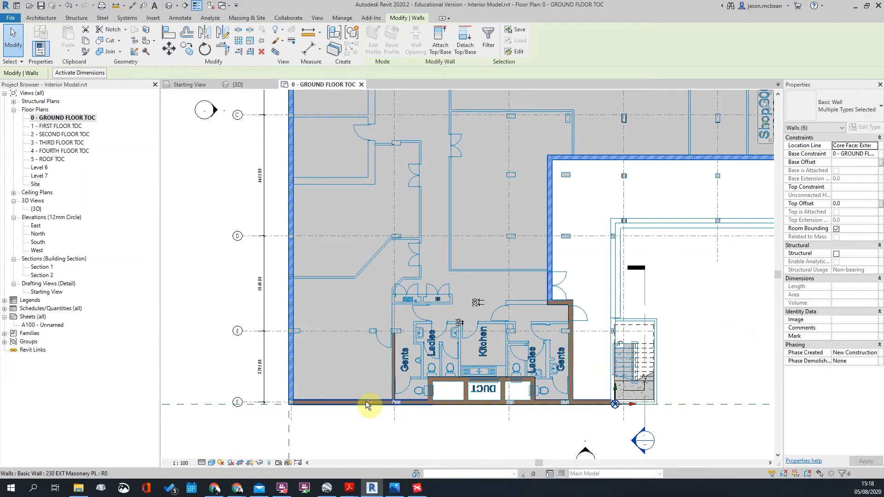
pyautogui.scroll(2, 484, 410)
pyautogui.keyDown('ctrl'); pyautogui.click(431, 397); pyautogui.keyUp('ctrl')
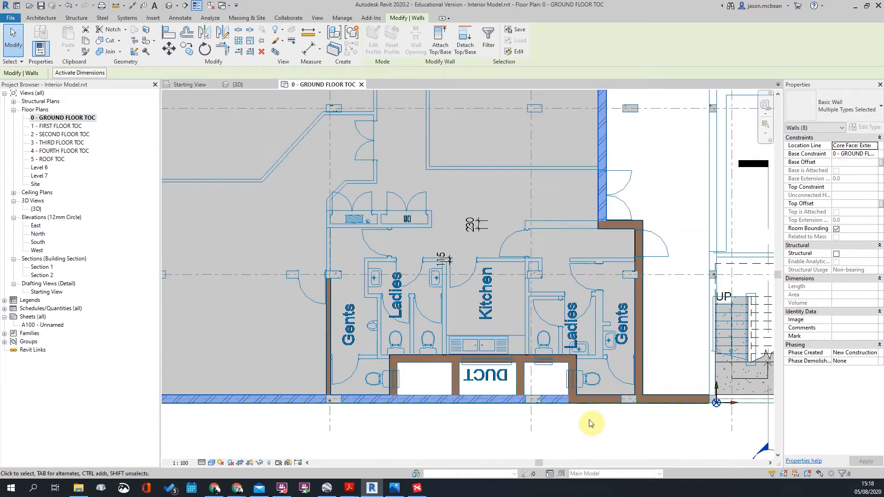
pyautogui.keyDown('ctrl'); pyautogui.click(597, 400); pyautogui.keyUp('ctrl')
pyautogui.moveTo(665, 357); pyautogui.dragTo(531, 357, button='middle')
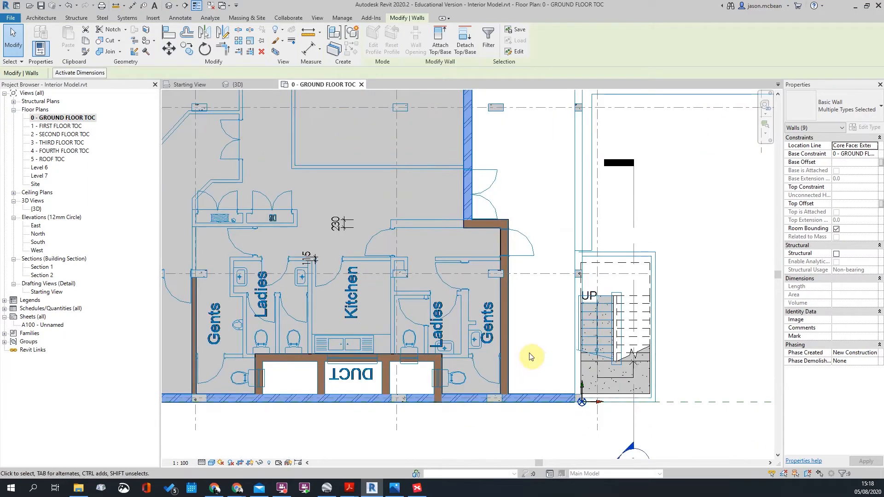
# - Add the walls enclosing the duct shafts to the selection and set the base offset of all selected walls to -510
pyautogui.scroll(2, 266, 362)
pyautogui.keyDown('ctrl'); pyautogui.click(252, 368); pyautogui.keyUp('ctrl')
pyautogui.keyDown('ctrl'); pyautogui.click(270, 359); pyautogui.keyUp('ctrl')
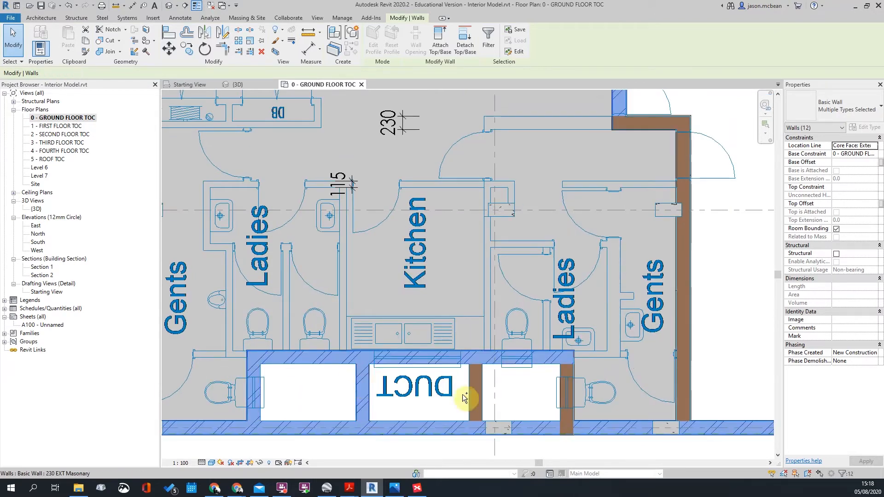
pyautogui.keyDown('ctrl'); pyautogui.click(481, 394); pyautogui.keyUp('ctrl')
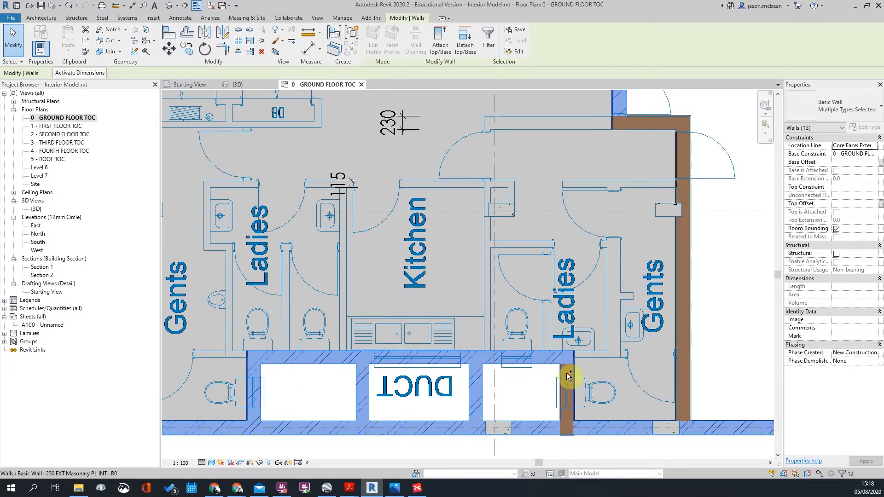
pyautogui.keyDown('ctrl'); pyautogui.click(567, 376); pyautogui.keyUp('ctrl')
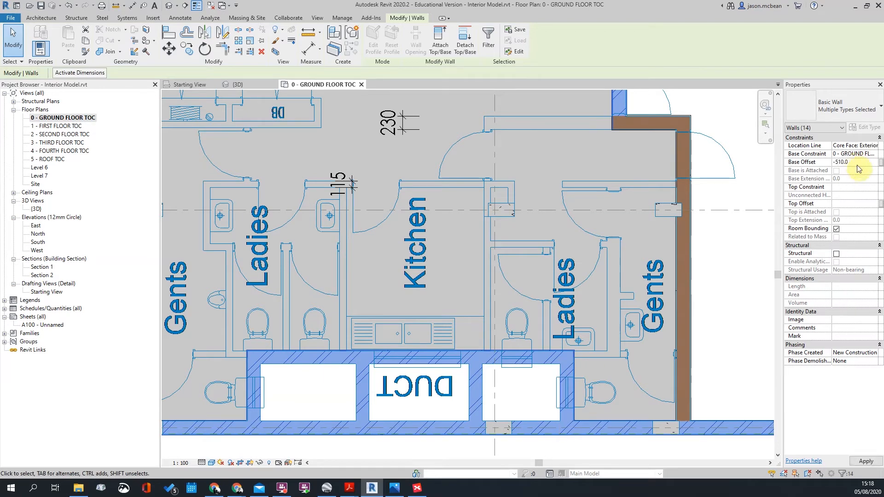
pyautogui.scroll(-6, 601, 223)
pyautogui.press('Escape')
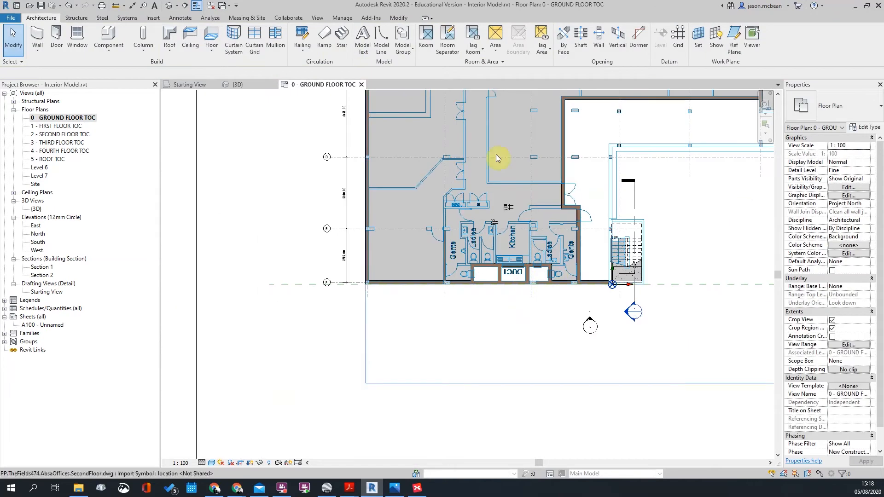
# - Examine the bases of the lowered external walls all around the building in the 3D view
pyautogui.click(167, 8)
pyautogui.scroll(-2, 516, 379)
pyautogui.keyDown('shift'); pyautogui.moveTo(581, 395); pyautogui.dragTo(416, 330, button='middle'); pyautogui.keyUp('shift')
pyautogui.scroll(3, 509, 187)
pyautogui.scroll(-4, 511, 184)
pyautogui.scroll(2, 761, 320)
pyautogui.scroll(-3, 463, 291)
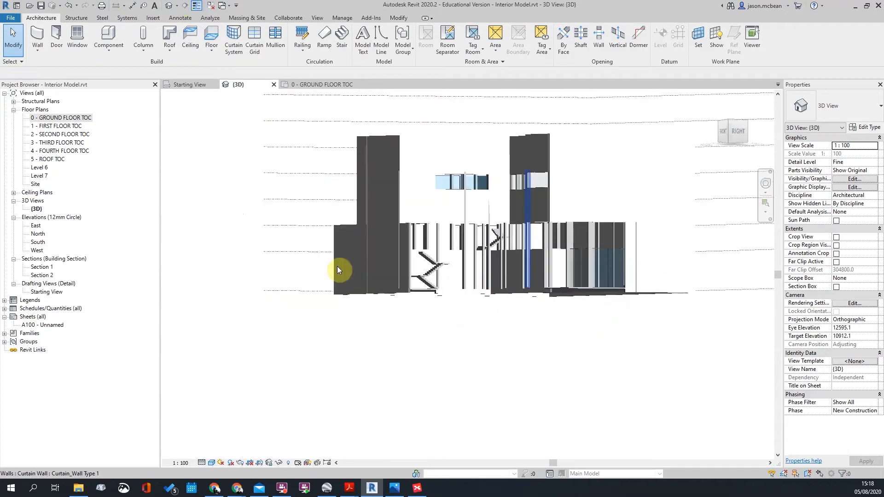
pyautogui.keyDown('shift'); pyautogui.moveTo(380, 281); pyautogui.dragTo(471, 314, button='middle'); pyautogui.keyUp('shift')
pyautogui.scroll(3, 518, 338)
pyautogui.keyDown('shift'); pyautogui.moveTo(346, 225); pyautogui.dragTo(468, 267, button='middle'); pyautogui.keyUp('shift')
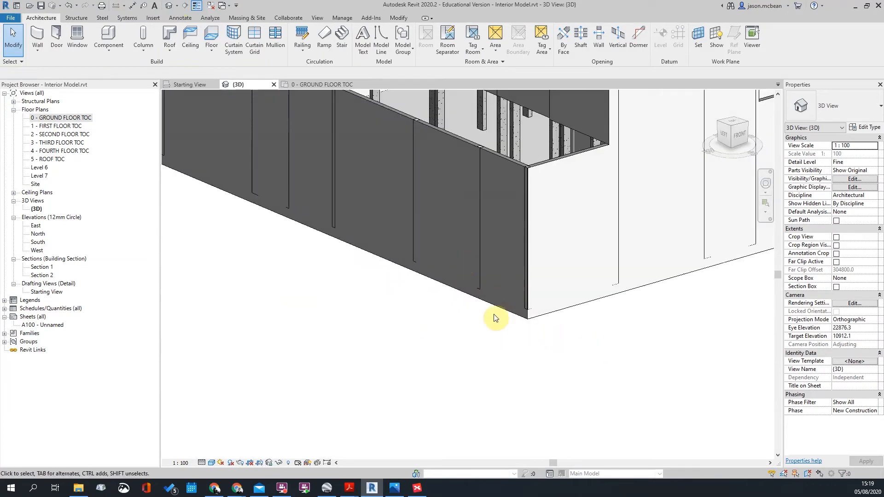
pyautogui.click(513, 315)
pyautogui.click(546, 373)
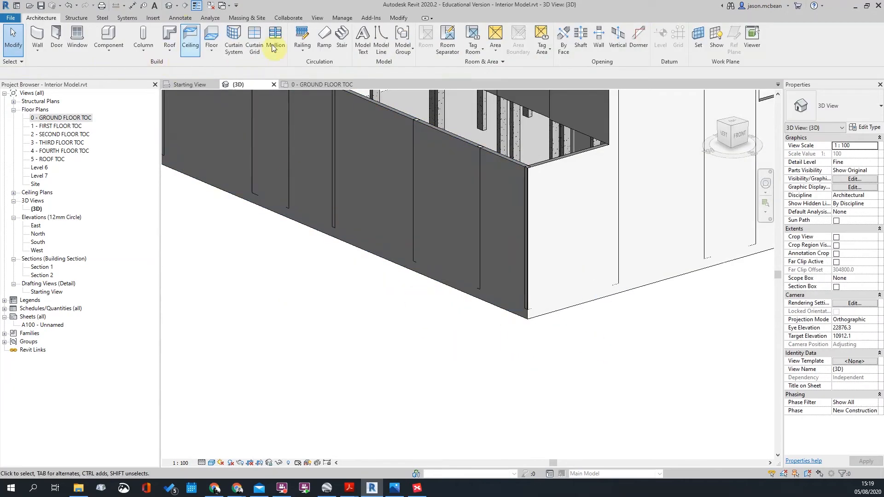
# - Place Standard wall foundations beneath the long west wall and the adjoining south wall
pyautogui.click(123, 18)
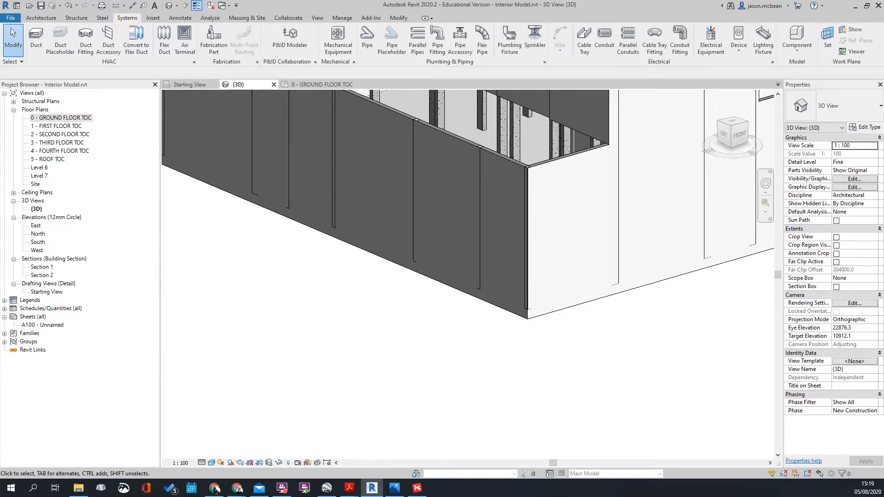
pyautogui.click(82, 19)
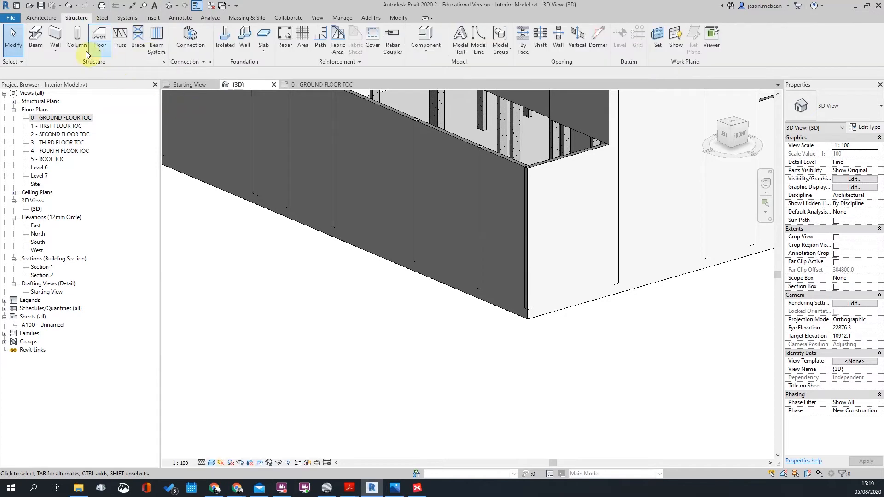
pyautogui.click(244, 37)
pyautogui.click(498, 316)
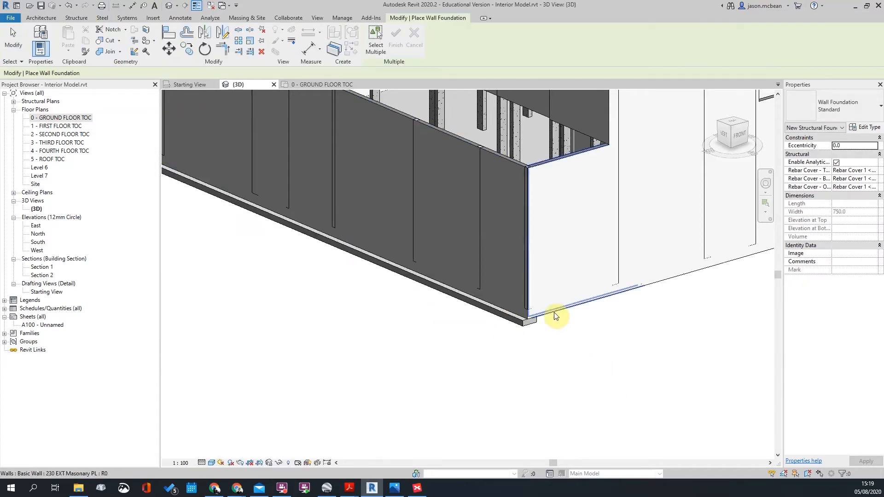
pyautogui.press('Escape')
pyautogui.press('Escape')
# - Delete the wall foundations beneath the south wall and the long west wall
pyautogui.keyDown('shift'); pyautogui.moveTo(640, 385); pyautogui.dragTo(395, 322, button='middle'); pyautogui.keyUp('shift')
pyautogui.click(420, 311)
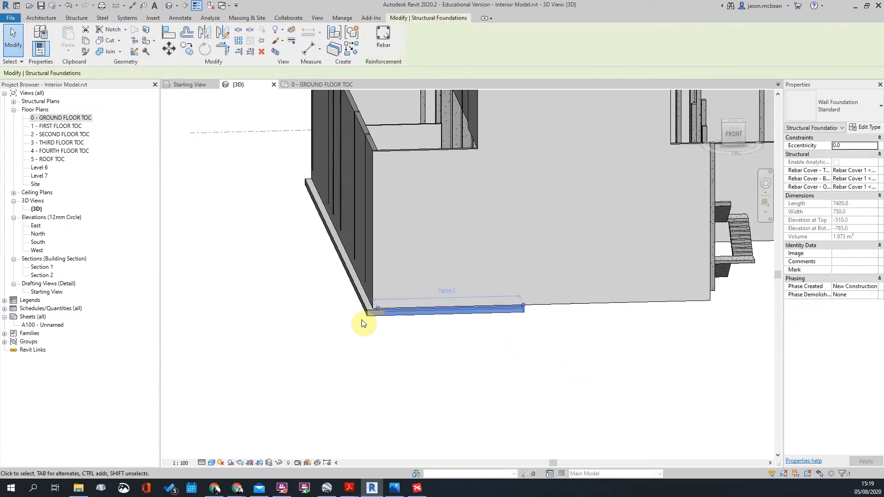
pyautogui.press('Delete')
pyautogui.click(378, 314)
pyautogui.press('Delete')
pyautogui.scroll(-3, 366, 338)
pyautogui.scroll(5, 612, 322)
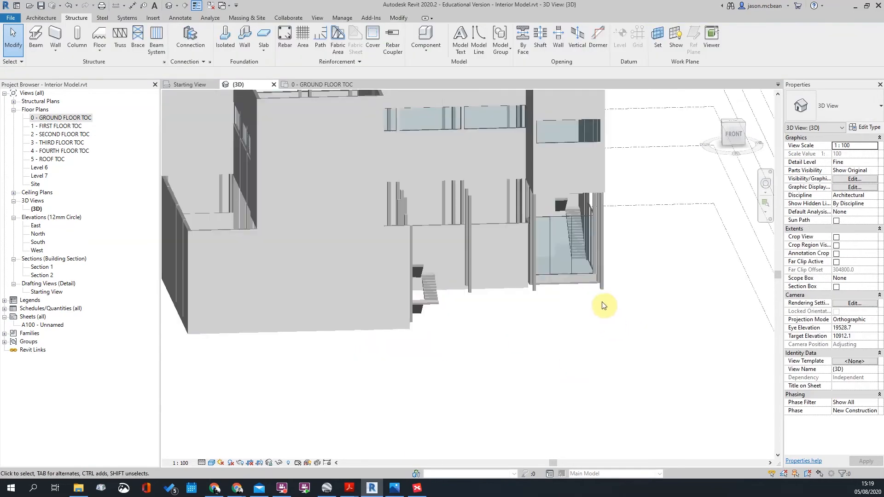
pyautogui.keyDown('shift'); pyautogui.moveTo(537, 305); pyautogui.dragTo(506, 374, button='middle'); pyautogui.keyUp('shift')
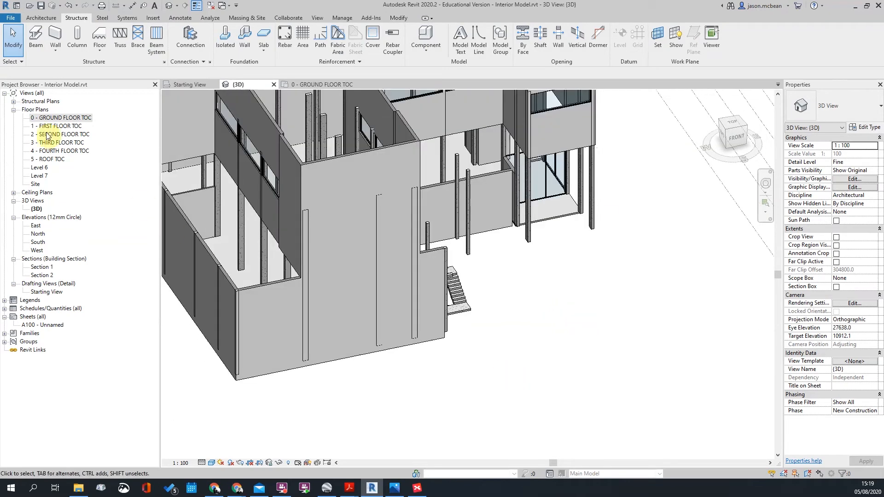
# - Draw an east-west building section across the full width of the ground floor plan, between the shops and the lift
pyautogui.doubleClick(55, 118)
pyautogui.scroll(5, 482, 265)
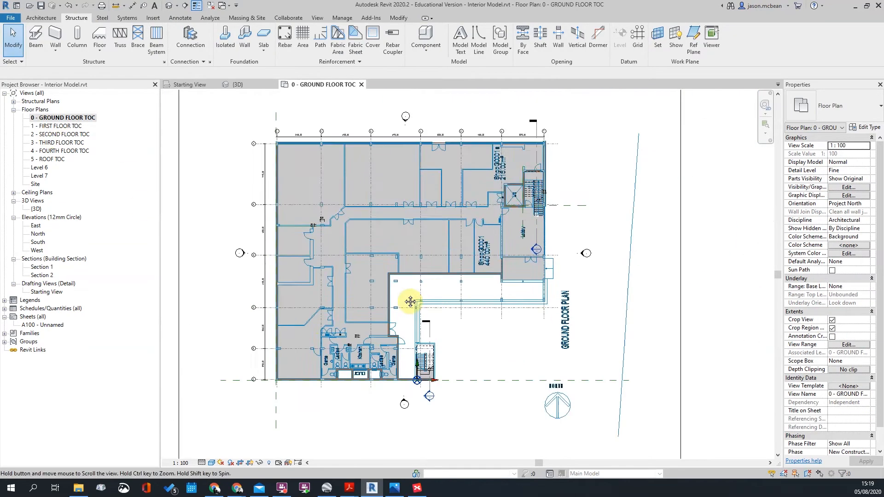
pyautogui.scroll(-3, 405, 264)
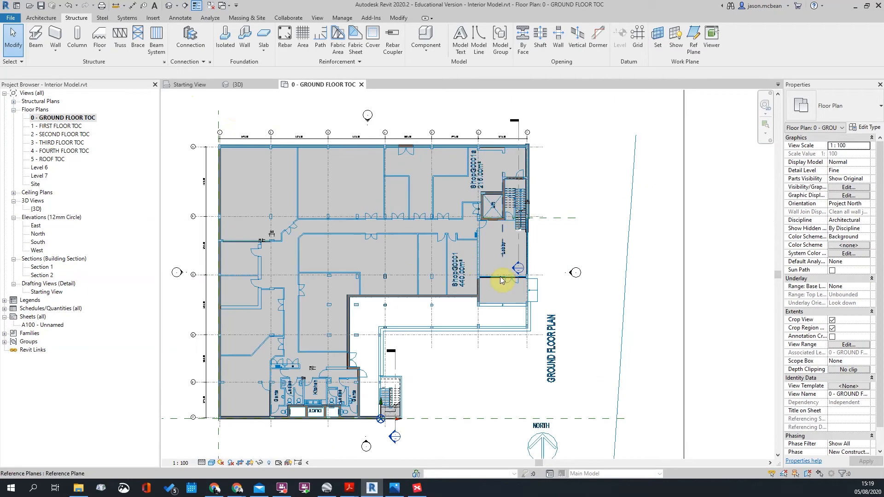
pyautogui.click(185, 6)
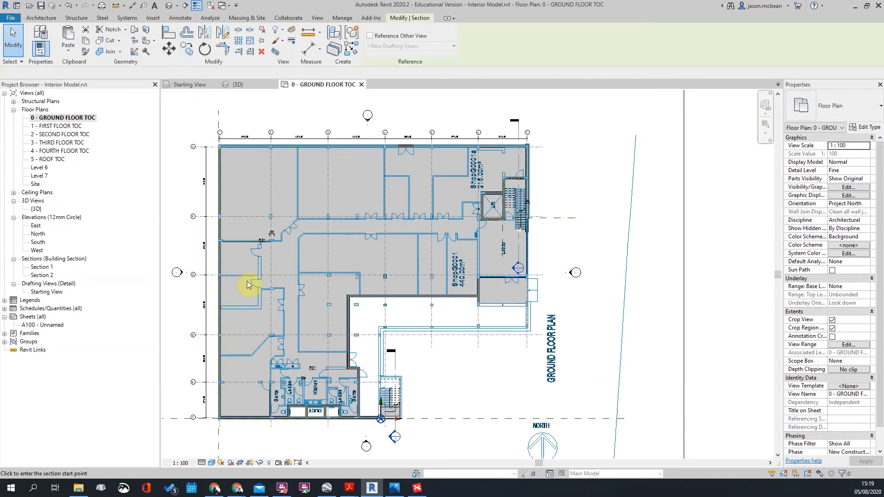
pyautogui.click(180, 240)
pyautogui.click(596, 239)
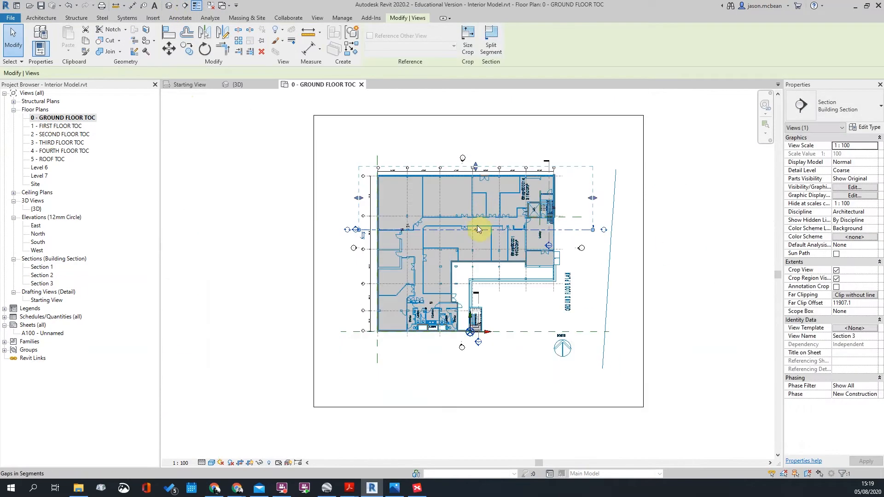
# - Draw a north-south building section through the full depth of the ground floor plan, passing through the toilet and kitchen block
pyautogui.click(185, 5)
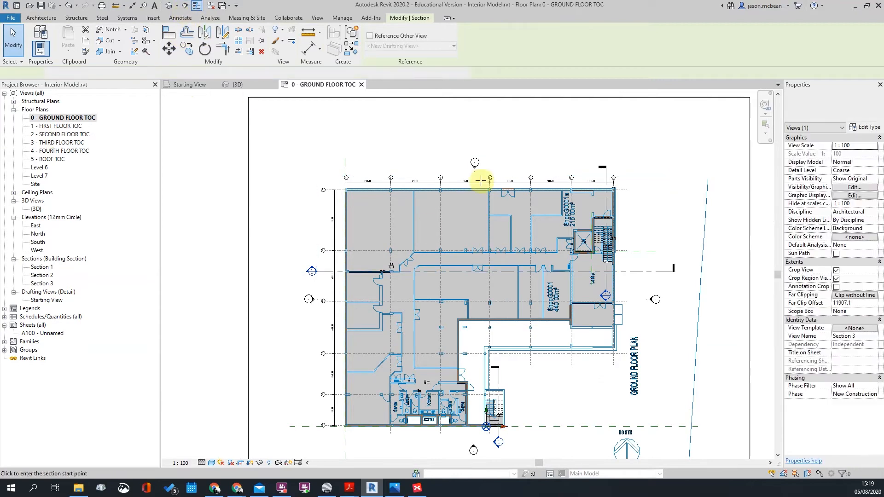
pyautogui.click(418, 151)
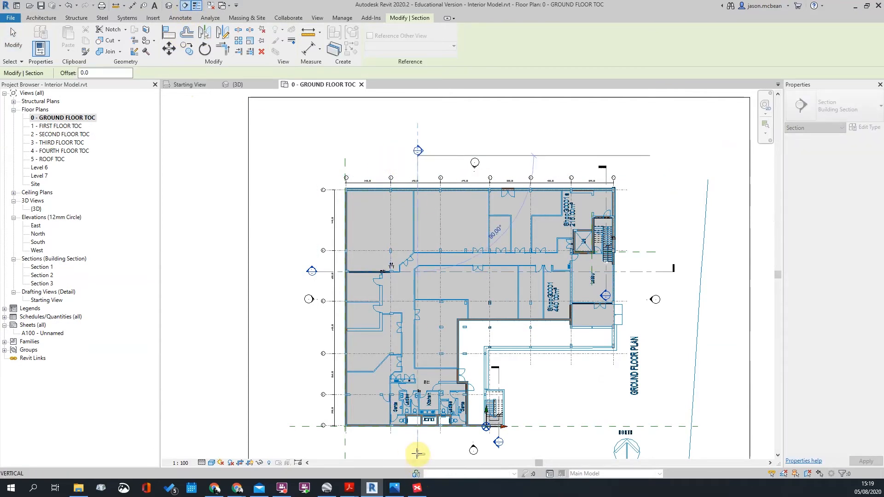
pyautogui.click(418, 454)
pyautogui.press('Escape')
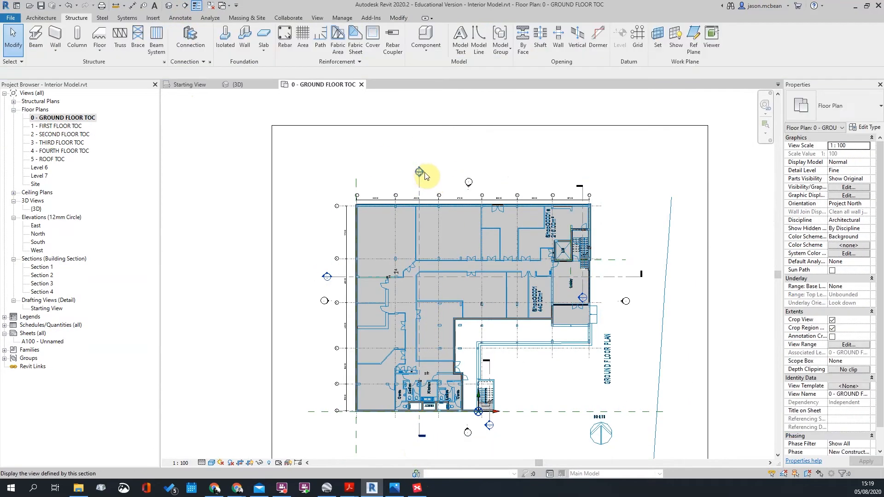
# - Open the new north-south building section and set its detail level to Fine
pyautogui.doubleClick(420, 172)
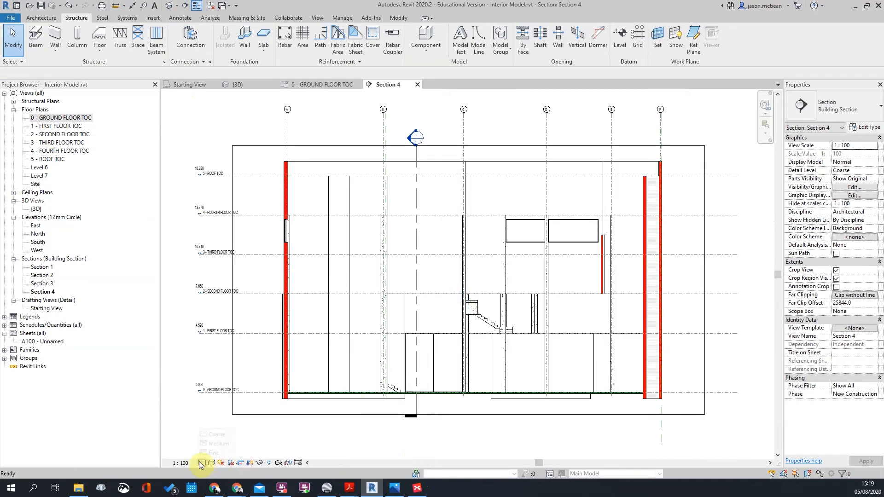
pyautogui.click(203, 454)
pyautogui.scroll(5, 450, 411)
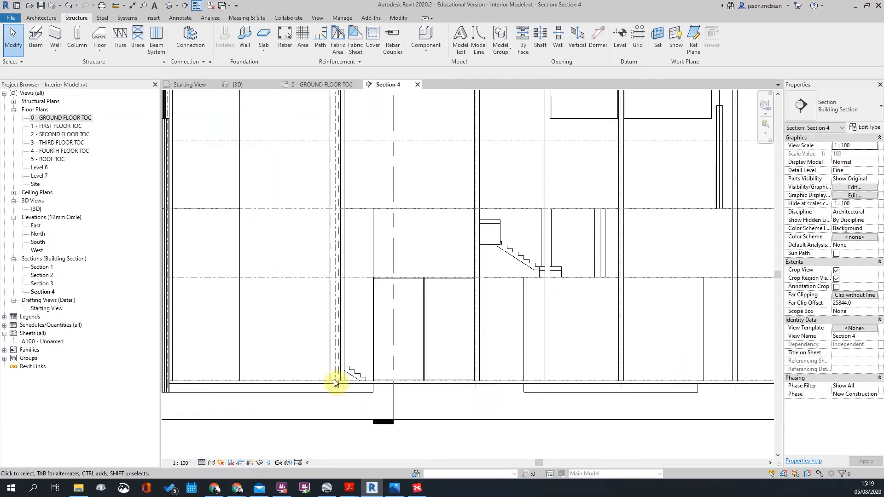
# - Examine where the 125mm Surface Bed meets the inner masonry wall at the south end of the section
pyautogui.click(364, 384)
pyautogui.scroll(-4, 364, 386)
pyautogui.moveTo(668, 374); pyautogui.dragTo(258, 339, button='middle')
pyautogui.scroll(3, 258, 339)
pyautogui.press('Escape')
pyautogui.scroll(4, 343, 362)
pyautogui.click(438, 353)
pyautogui.press('Escape')
pyautogui.scroll(4, 463, 366)
pyautogui.moveTo(463, 366); pyautogui.dragTo(523, 393, button='middle')
pyautogui.scroll(4, 507, 343)
pyautogui.scroll(-1, 493, 309)
pyautogui.scroll(-2, 486, 331)
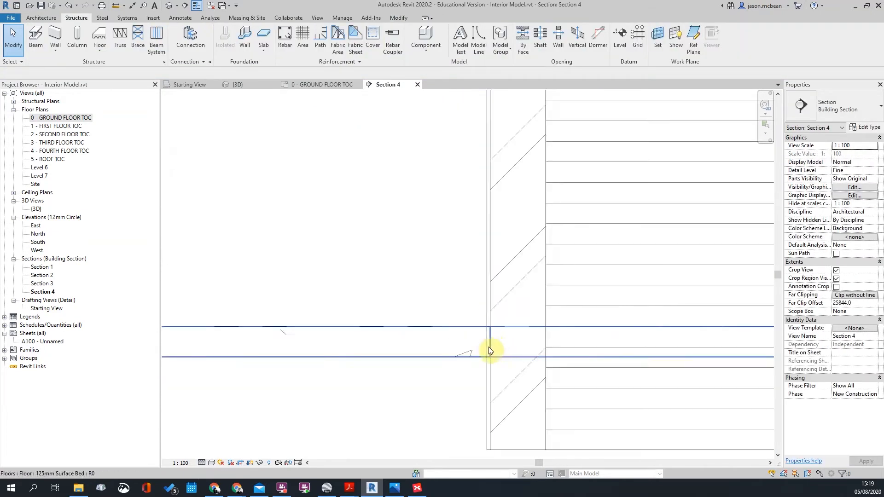
pyautogui.scroll(-3, 483, 306)
# - Inspect the base of the 230 EXT Masonry PL INT wall beside the surface bed and its properties
pyautogui.click(489, 306)
pyautogui.scroll(-2, 497, 389)
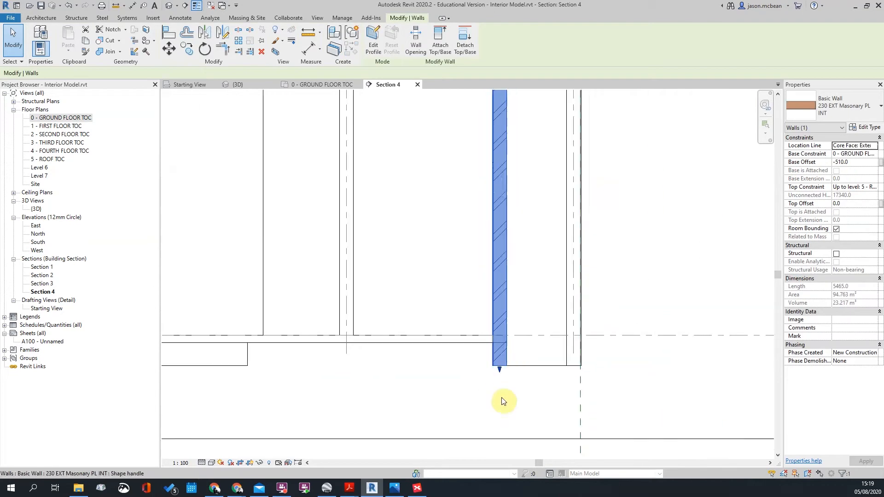
pyautogui.press('Escape')
pyautogui.scroll(3, 503, 302)
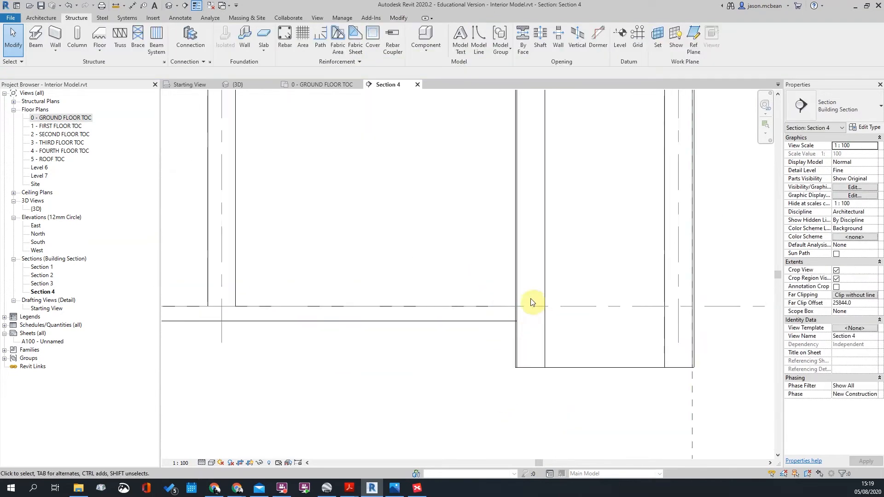
pyautogui.click(517, 364)
pyautogui.scroll(-2, 518, 361)
pyautogui.scroll(2, 520, 363)
pyautogui.scroll(-3, 519, 302)
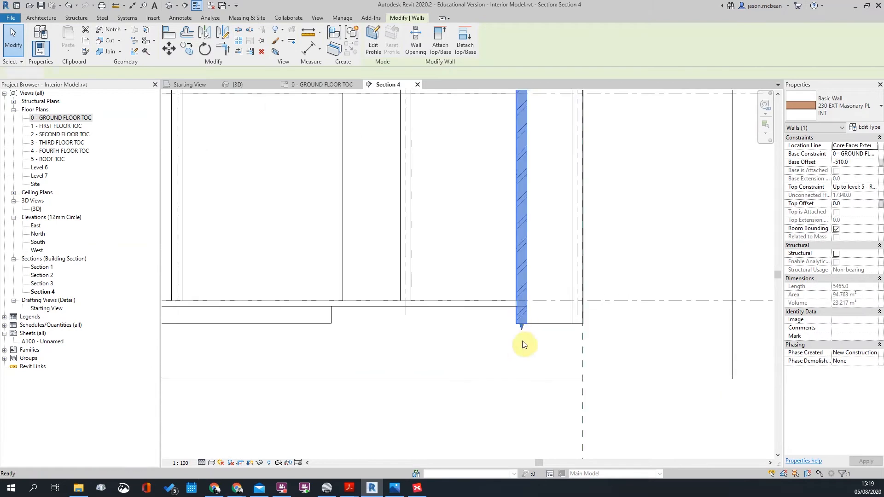
pyautogui.click(523, 344)
pyautogui.scroll(3, 520, 313)
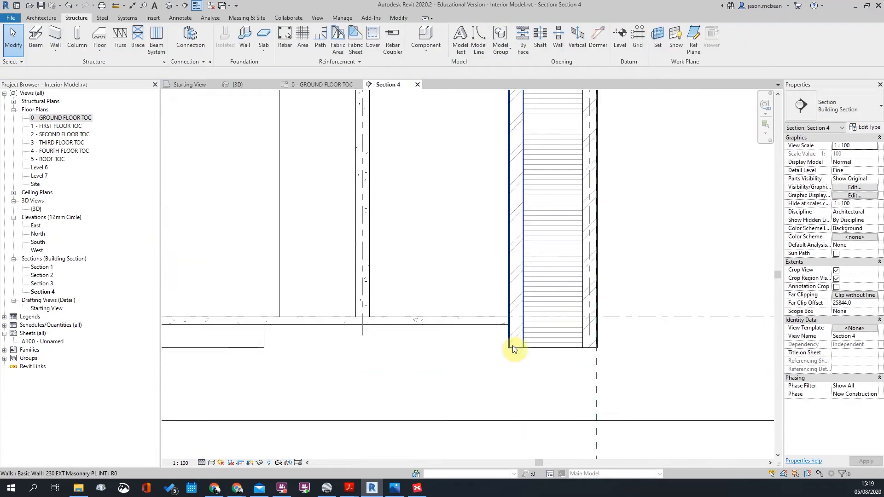
pyautogui.scroll(-3, 512, 350)
pyautogui.scroll(3, 530, 317)
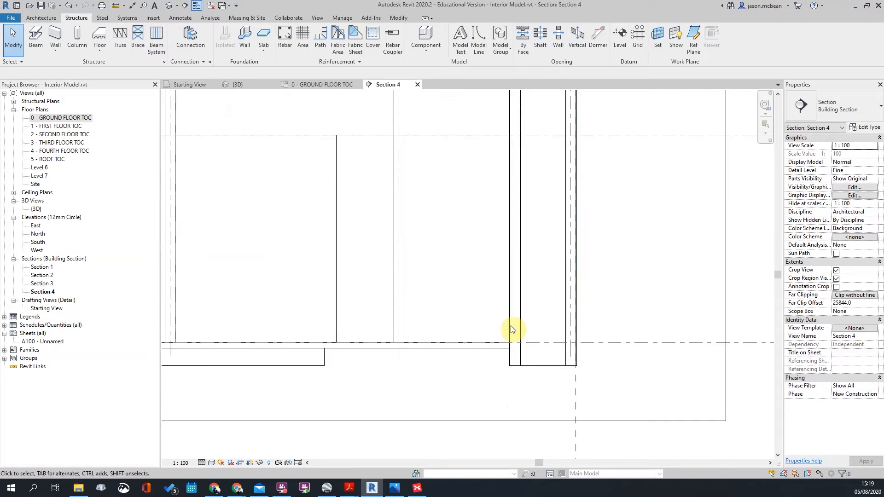
pyautogui.click(528, 308)
pyautogui.scroll(-3, 576, 320)
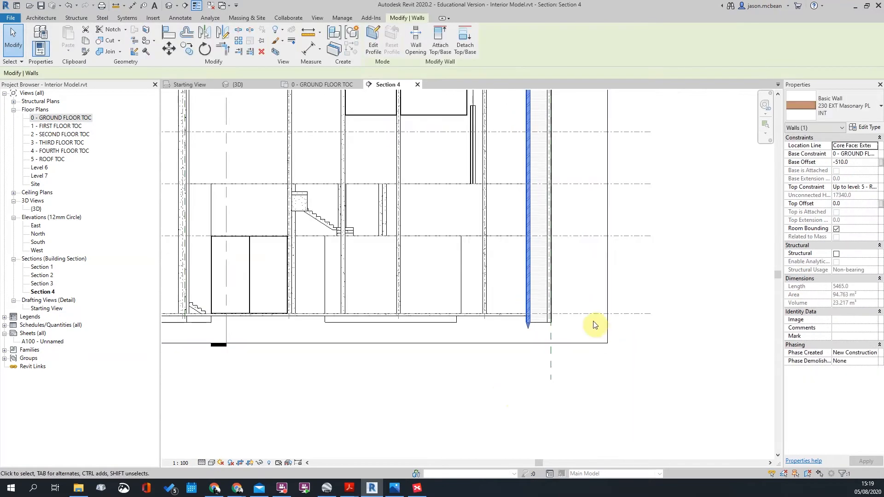
pyautogui.click(539, 318)
# - Compare the surface bed's edge at the south masonry wall with its edge at the north cavity wall
pyautogui.scroll(3, 537, 316)
pyautogui.scroll(2, 515, 357)
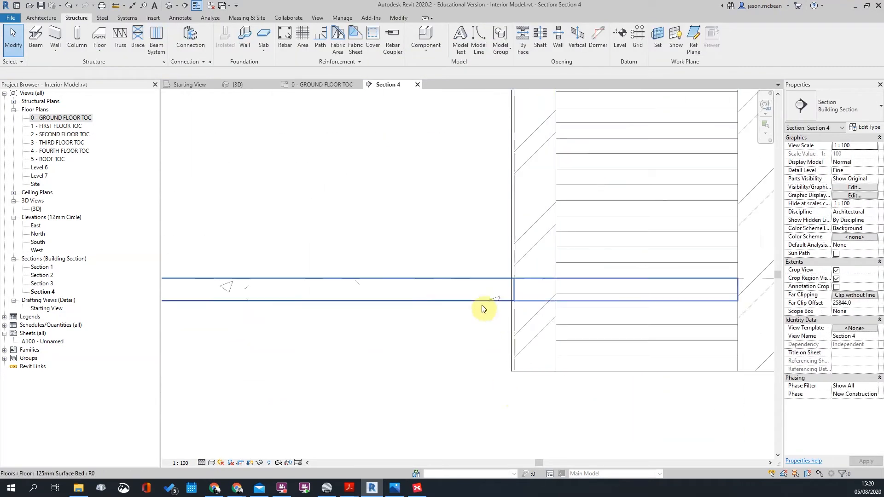
pyautogui.scroll(-4, 511, 249)
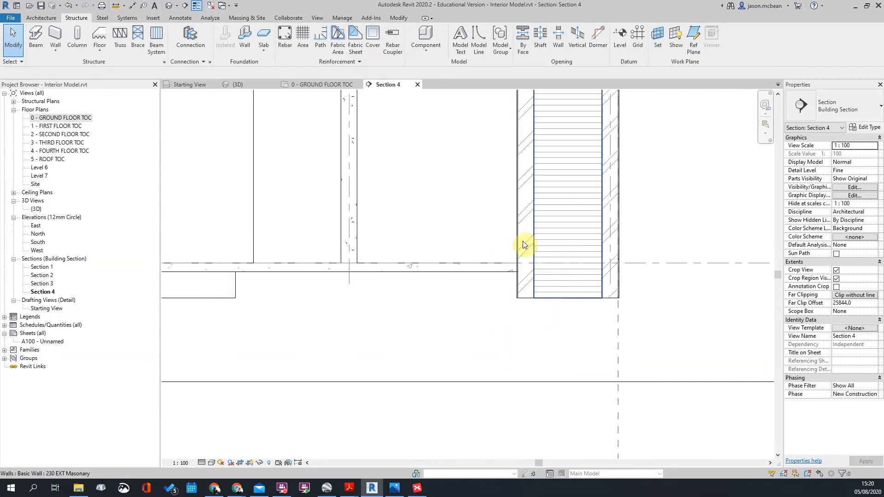
pyautogui.scroll(3, 576, 308)
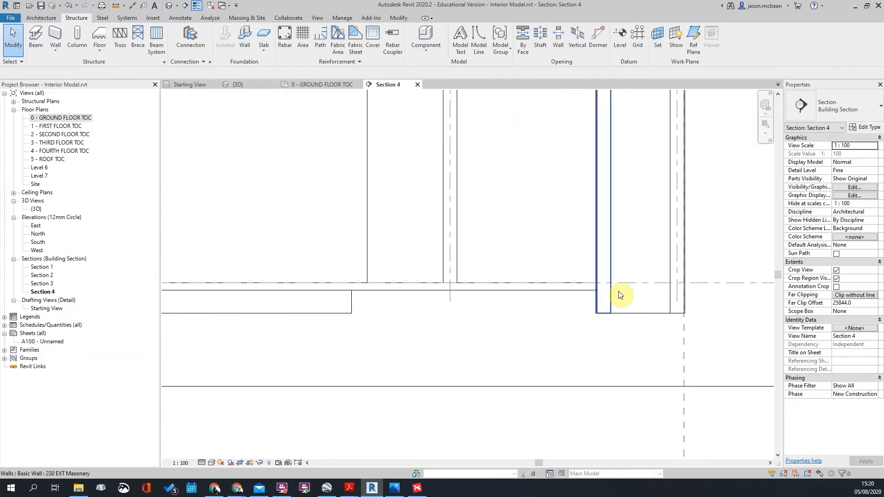
pyautogui.scroll(-3, 603, 308)
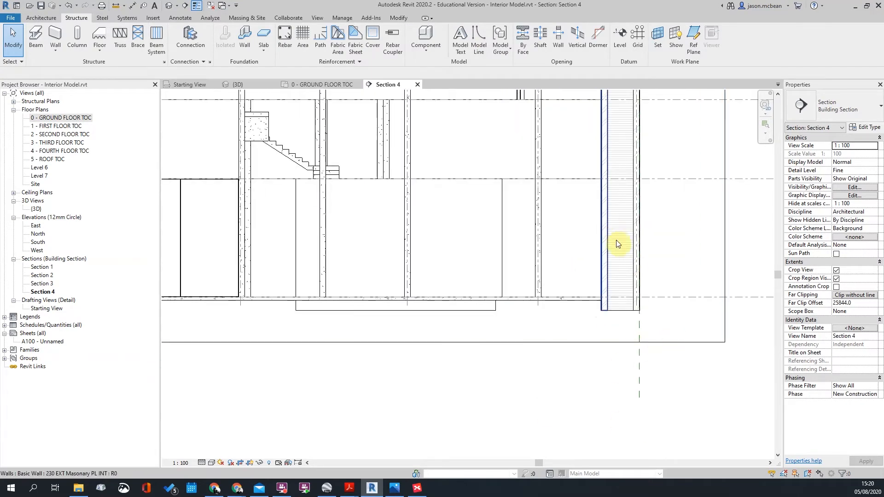
pyautogui.scroll(-4, 603, 277)
pyautogui.scroll(5, 391, 275)
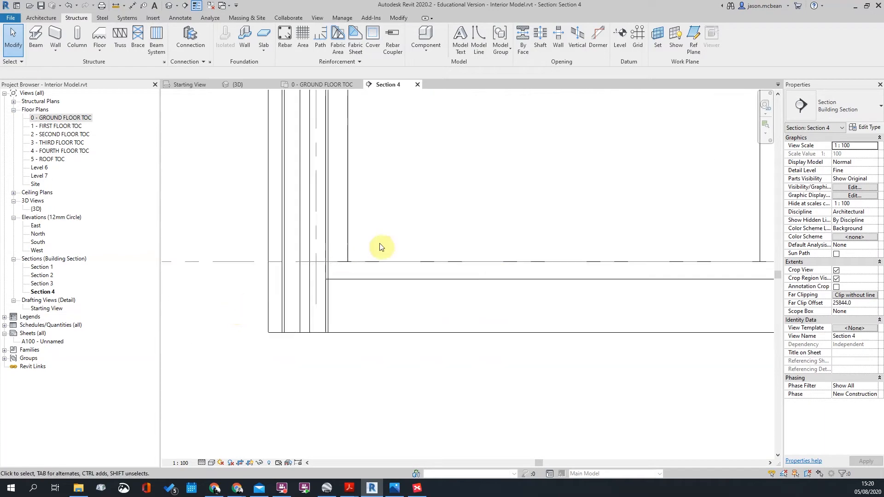
pyautogui.scroll(-3, 457, 283)
pyautogui.scroll(1, 336, 296)
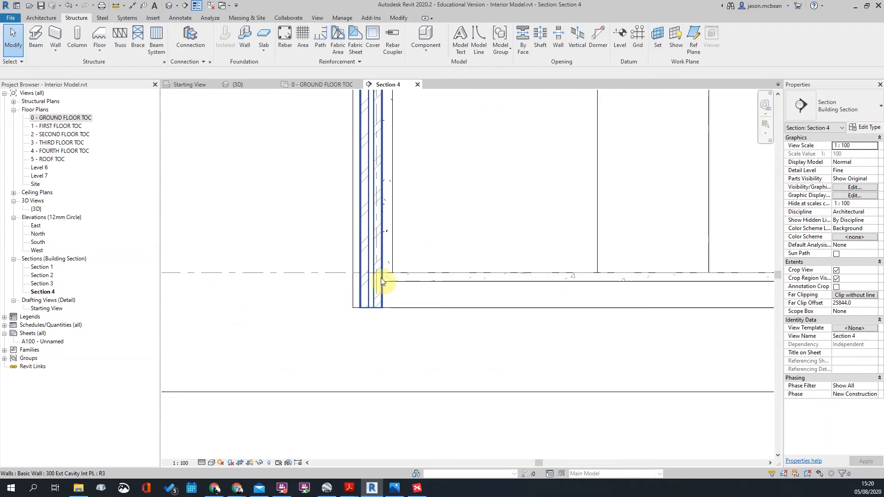
pyautogui.scroll(-3, 382, 286)
pyautogui.scroll(1, 367, 302)
pyautogui.scroll(1, 616, 281)
pyautogui.scroll(3, 616, 282)
pyautogui.click(572, 277)
pyautogui.scroll(-3, 577, 287)
pyautogui.click(584, 337)
pyautogui.scroll(-1, 586, 337)
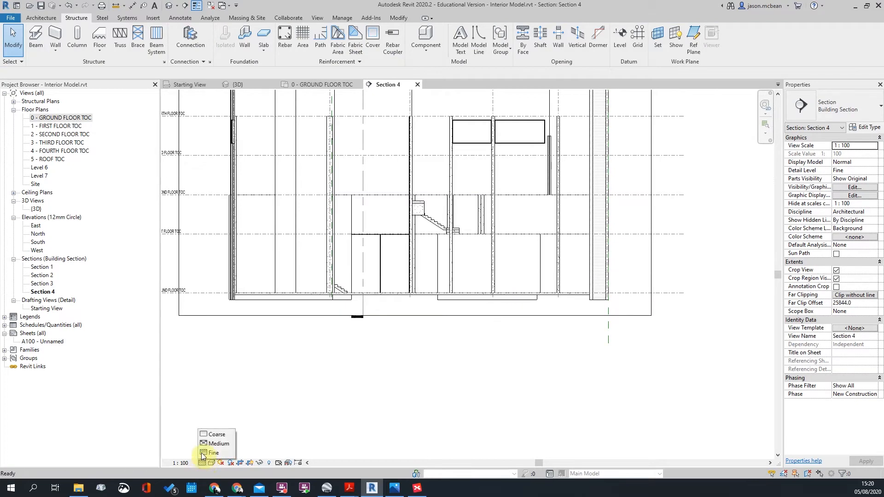
# - Set the section's detail level to Coarse and inspect the surface bed's junction with the north cavity wall
pyautogui.click(211, 435)
pyautogui.scroll(3, 353, 353)
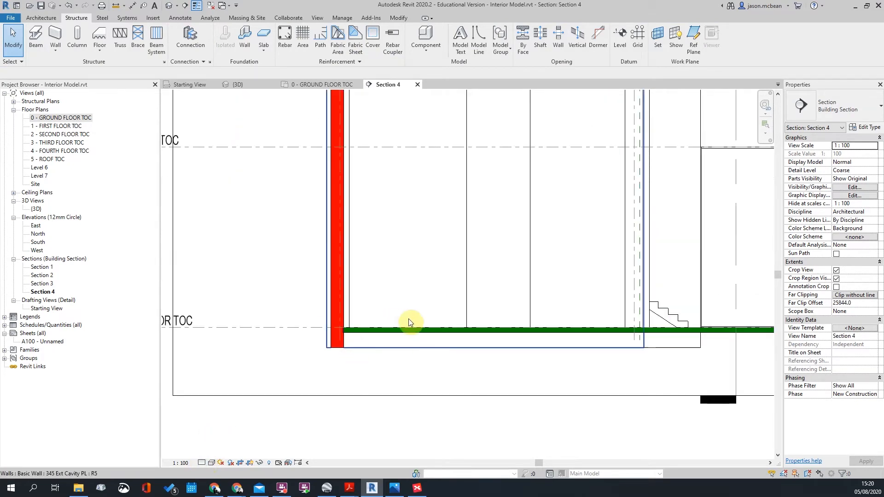
pyautogui.scroll(-2, 369, 323)
pyautogui.scroll(3, 357, 329)
pyautogui.scroll(3, 337, 324)
pyautogui.moveTo(389, 331); pyautogui.dragTo(322, 291, button='middle')
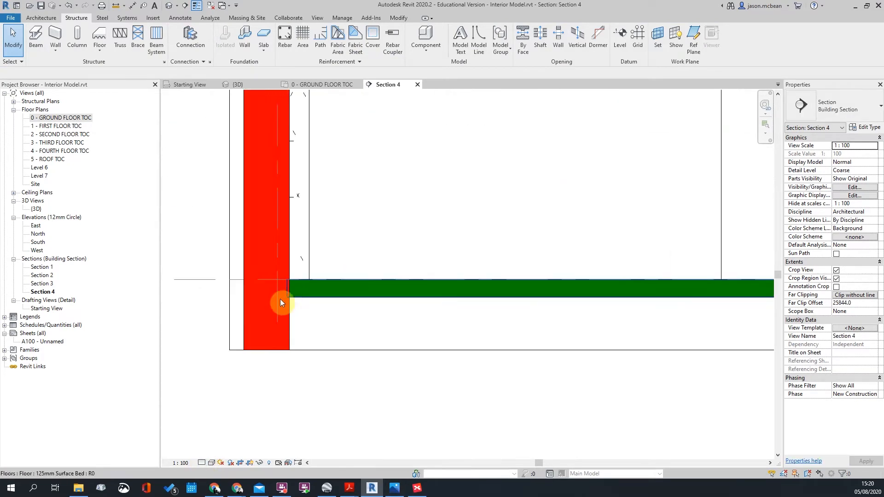
pyautogui.scroll(3, 302, 282)
pyautogui.click(325, 293)
pyautogui.press('Escape')
pyautogui.scroll(-6, 296, 286)
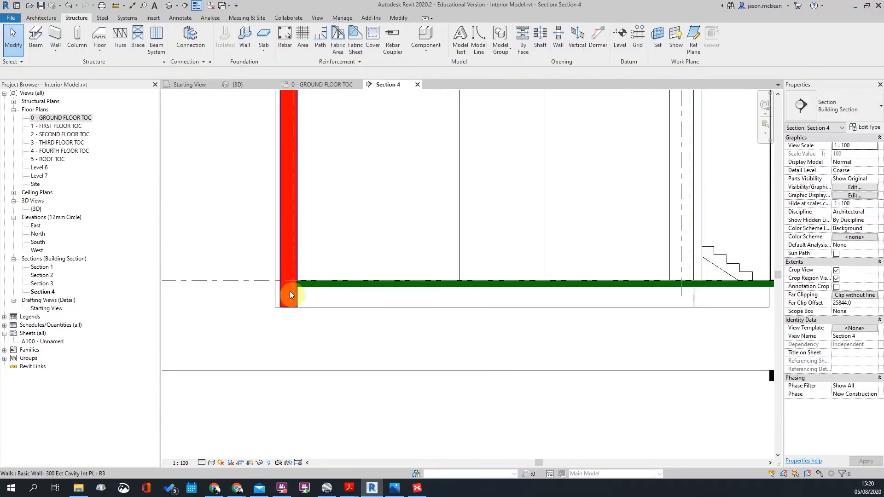
# - Examine the two southern masonry walls, the surface bed's south edge and the stairs in the coarse section
pyautogui.moveTo(653, 329); pyautogui.dragTo(288, 344, button='middle')
pyautogui.scroll(6, 567, 294)
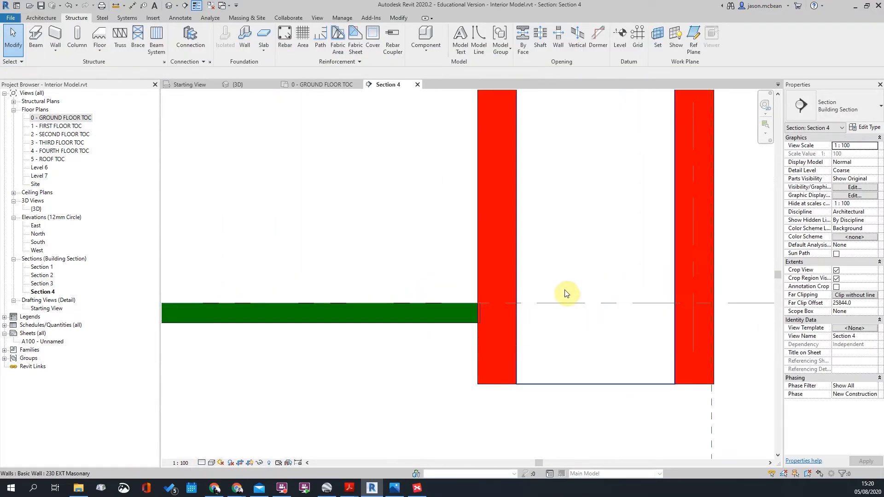
pyautogui.scroll(-4, 561, 340)
pyautogui.scroll(-5, 563, 345)
pyautogui.scroll(5, 602, 263)
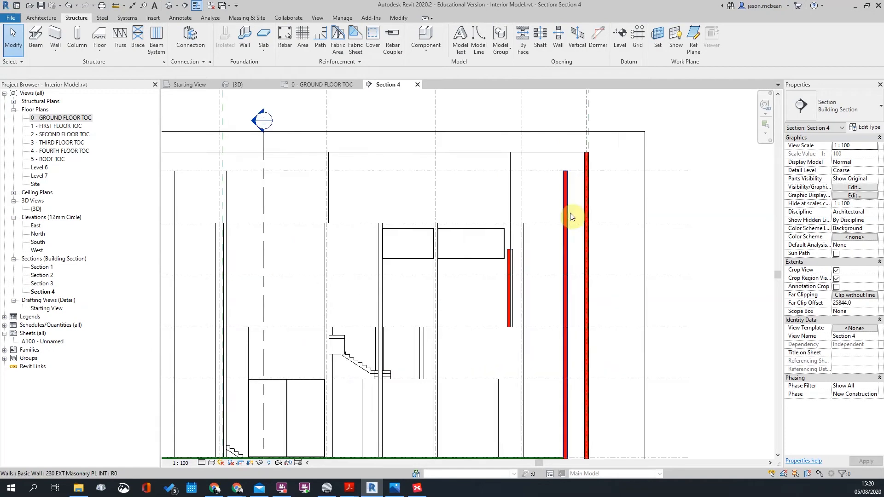
pyautogui.scroll(-3, 484, 237)
pyautogui.scroll(-3, 456, 385)
pyautogui.scroll(5, 421, 361)
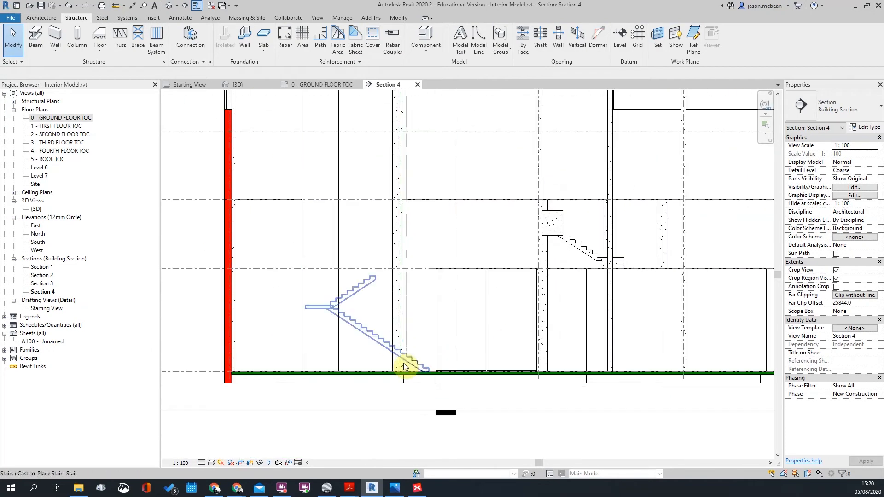
# - Open the 1 - FIRST FLOOR TOC plan and look over its external walls, stairs and lift
pyautogui.doubleClick(50, 127)
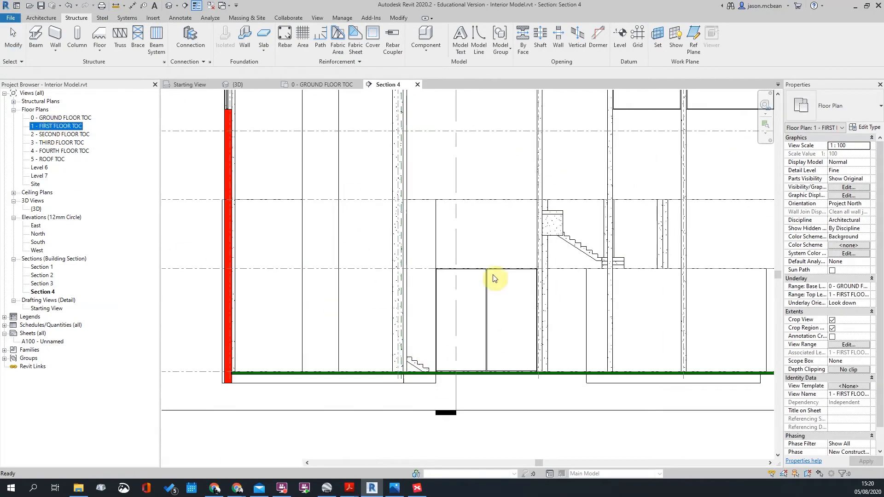
pyautogui.scroll(4, 375, 304)
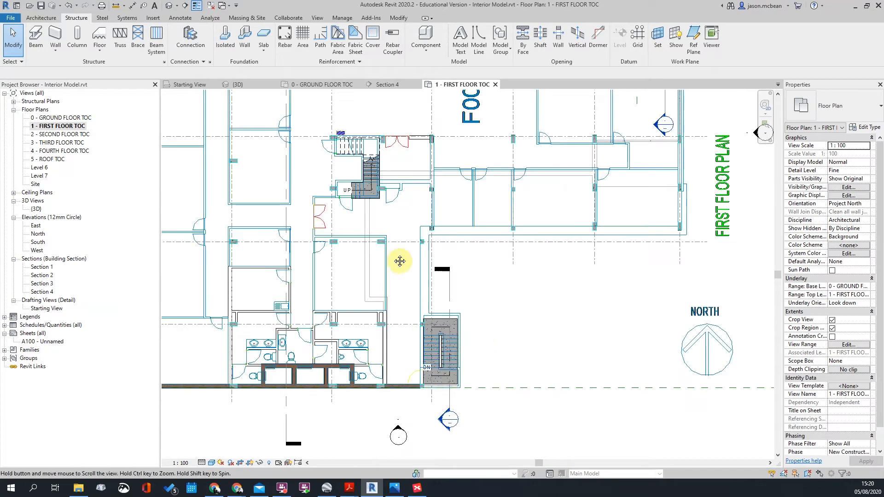
pyautogui.scroll(-5, 392, 258)
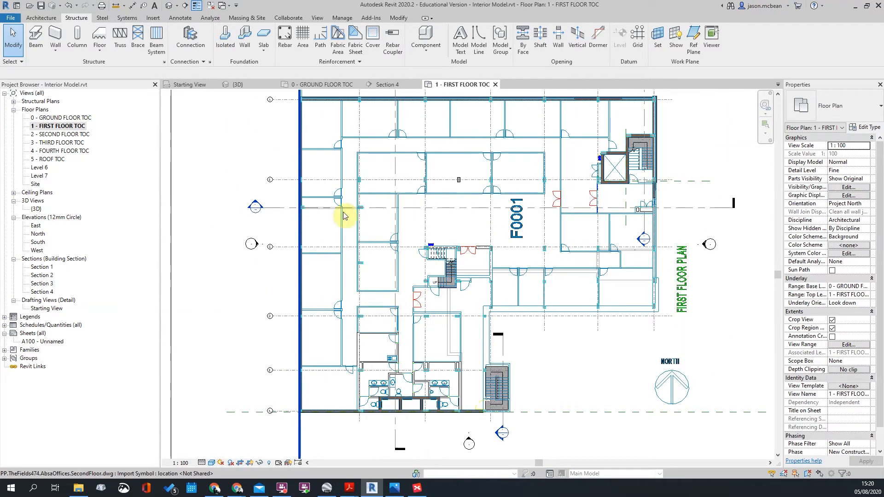
pyautogui.moveTo(460, 187); pyautogui.dragTo(416, 218, button='middle')
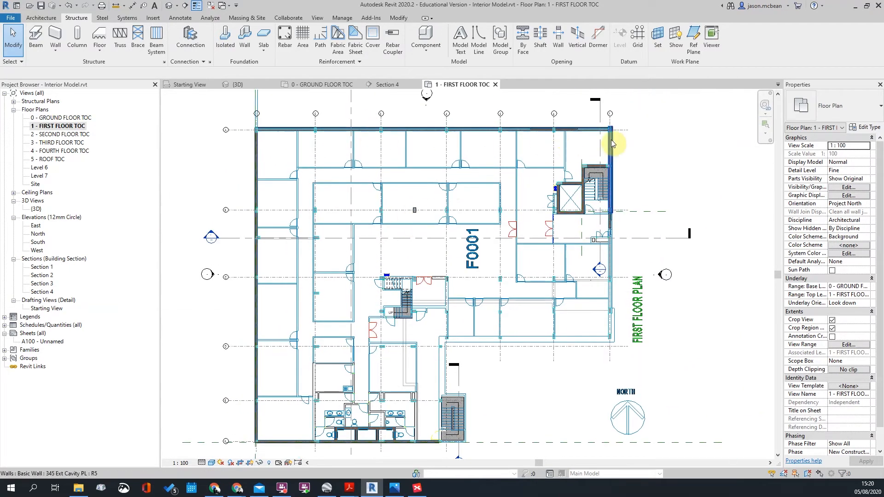
pyautogui.scroll(2, 612, 139)
pyautogui.scroll(-2, 509, 138)
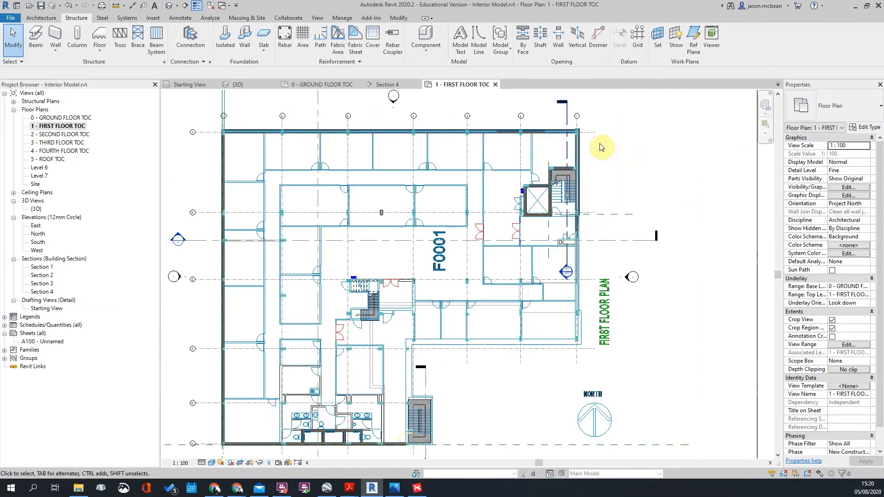
# - Examine the first floor layout and the imported outline extending north of the building to judge the slab's extent
pyautogui.scroll(-2, 588, 165)
pyautogui.scroll(3, 311, 127)
pyautogui.moveTo(297, 178); pyautogui.dragTo(266, 243, button='middle')
pyautogui.moveTo(716, 279); pyautogui.dragTo(458, 266, button='middle')
pyautogui.scroll(-5, 469, 167)
pyautogui.scroll(6, 264, 173)
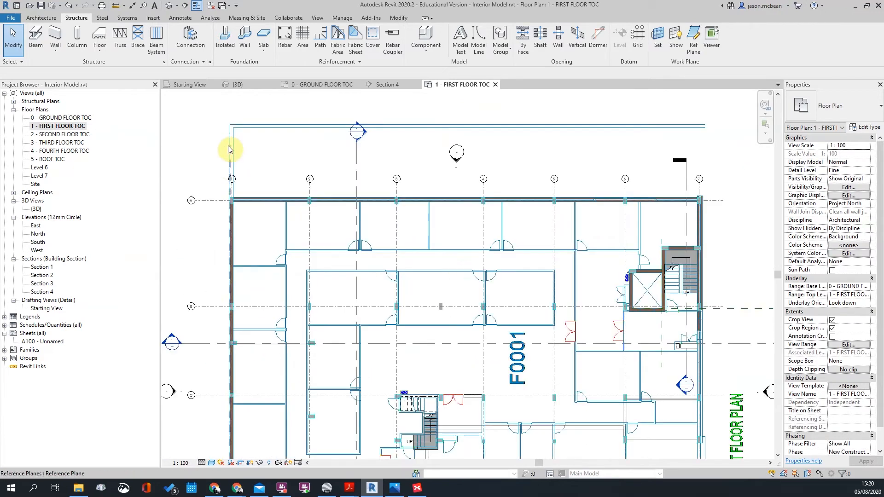
pyautogui.scroll(-5, 396, 178)
pyautogui.scroll(4, 499, 196)
pyautogui.scroll(-6, 545, 163)
pyautogui.scroll(5, 522, 218)
pyautogui.moveTo(501, 165); pyautogui.dragTo(520, 202, button='middle')
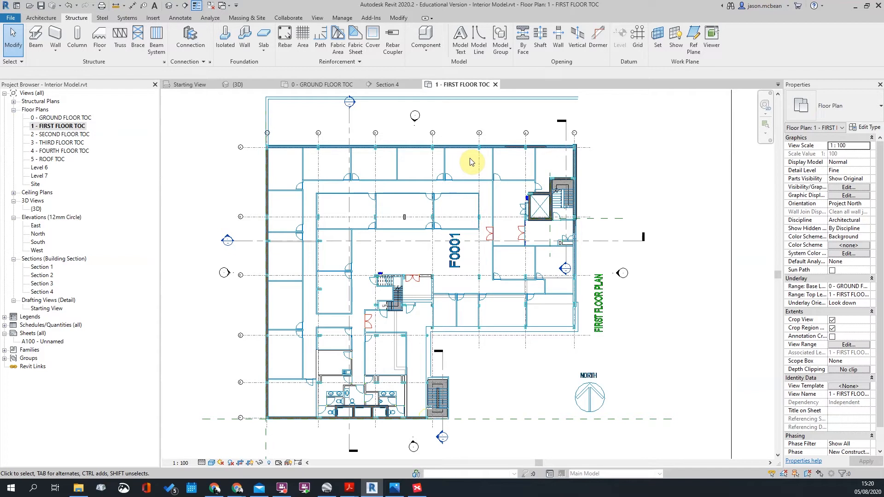
pyautogui.scroll(4, 477, 126)
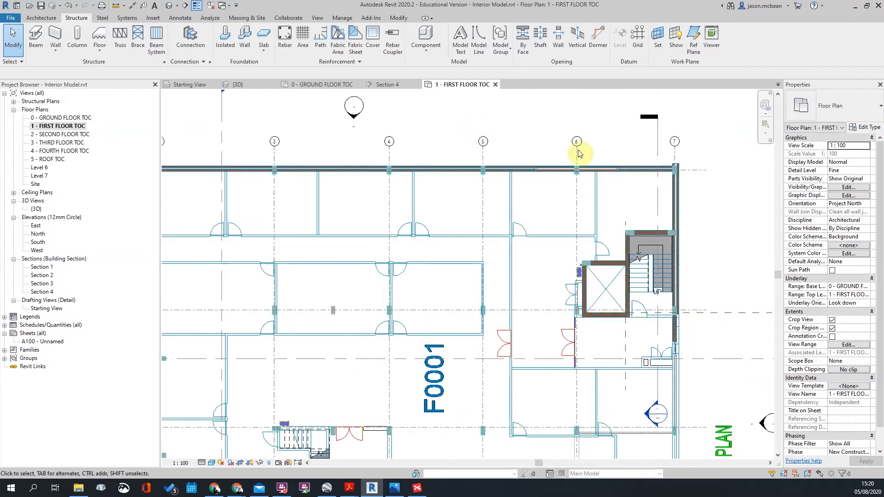
pyautogui.moveTo(489, 134); pyautogui.dragTo(501, 274, button='middle')
pyautogui.scroll(-2, 683, 221)
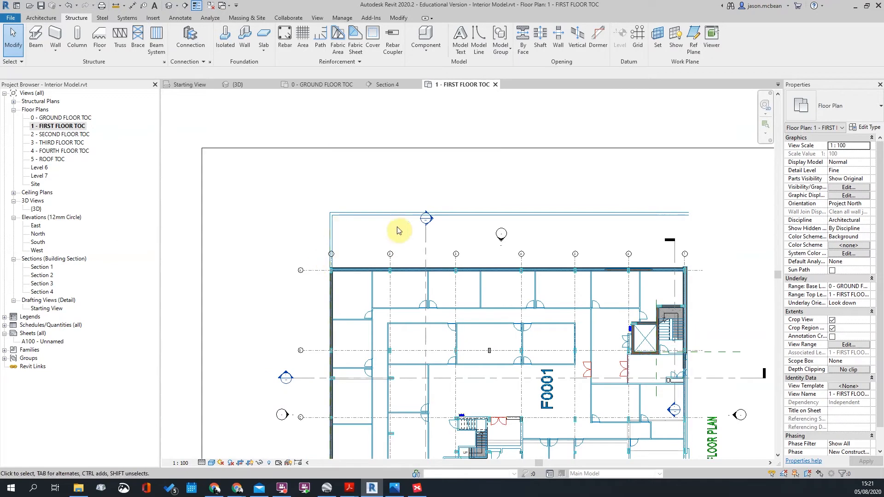
pyautogui.scroll(-4, 423, 221)
pyautogui.moveTo(479, 282); pyautogui.dragTo(406, 259, button='middle')
pyautogui.scroll(5, 350, 194)
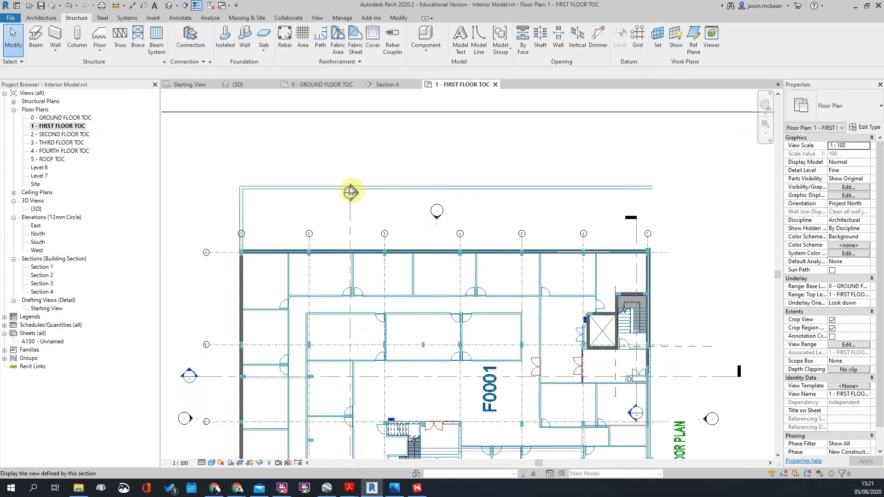
pyautogui.scroll(-4, 350, 191)
pyautogui.scroll(-1, 295, 254)
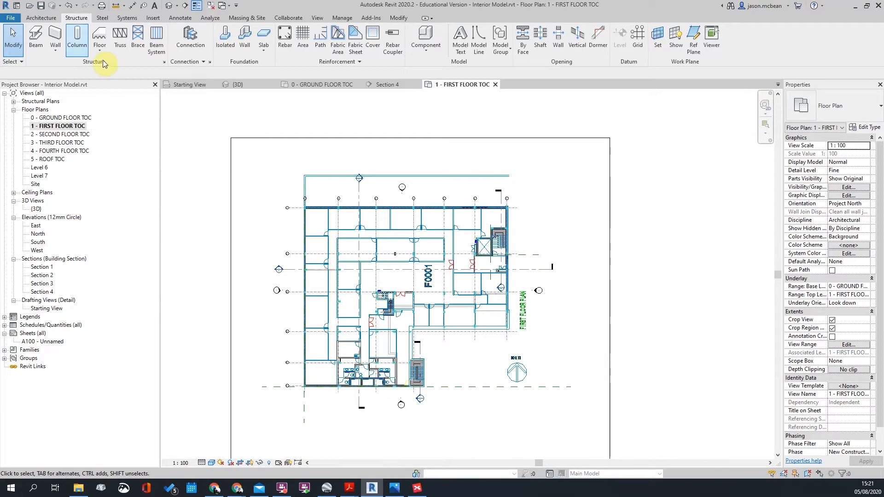
# - Start a new architectural floor on the first floor level with the 255mm Concrete Slab type
pyautogui.click(29, 19)
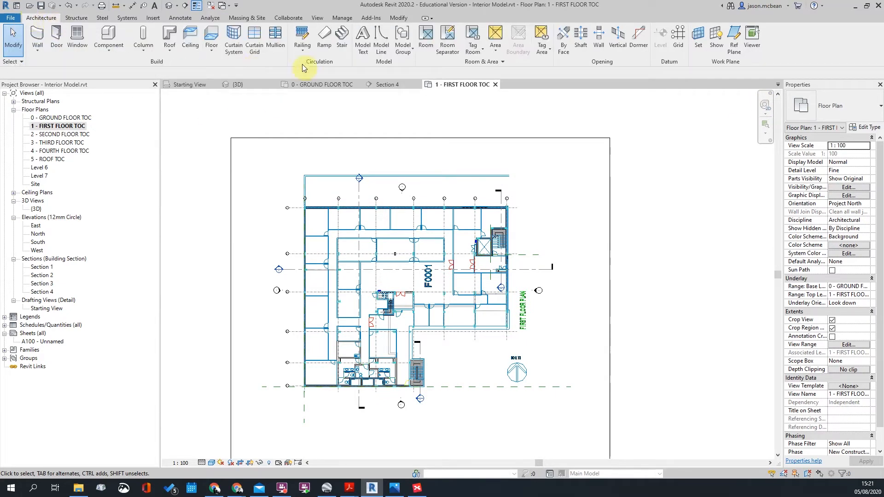
pyautogui.click(215, 34)
pyautogui.click(852, 106)
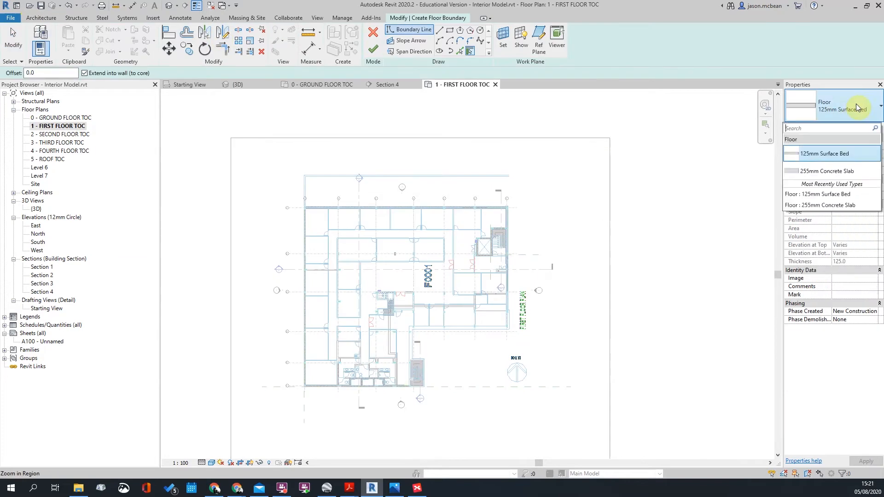
pyautogui.click(817, 171)
# - Examine the 255mm Concrete Slab type's properties and its layer structure
pyautogui.click(868, 128)
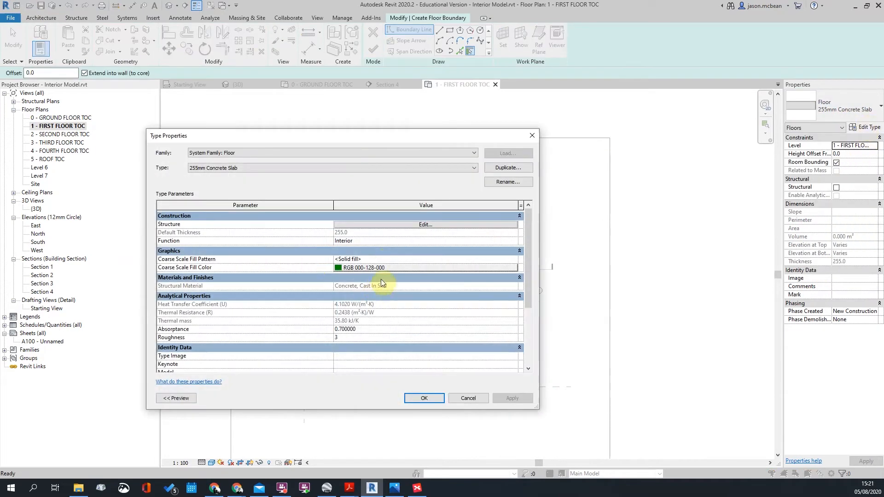
pyautogui.click(456, 225)
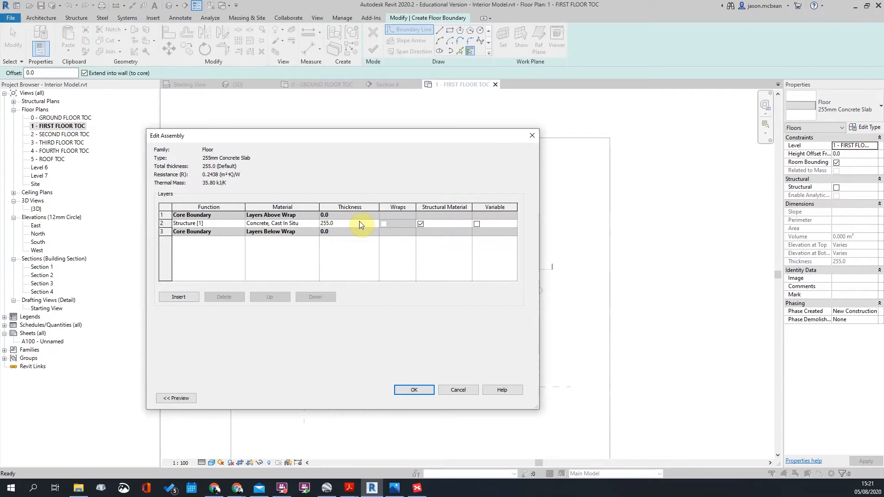
pyautogui.click(415, 390)
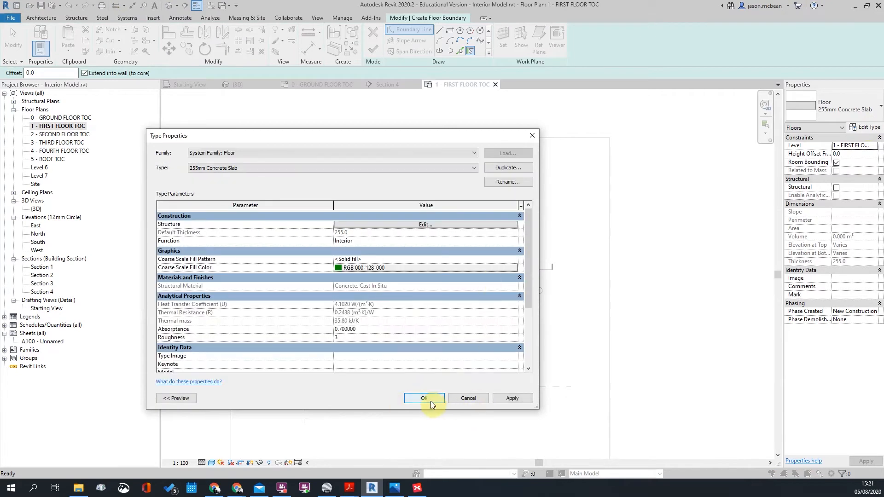
pyautogui.click(432, 402)
# - Use Pick Lines to add slab boundary lines along the inner masonry faces of the west and north external walls
pyautogui.scroll(3, 371, 239)
pyautogui.scroll(-2, 359, 194)
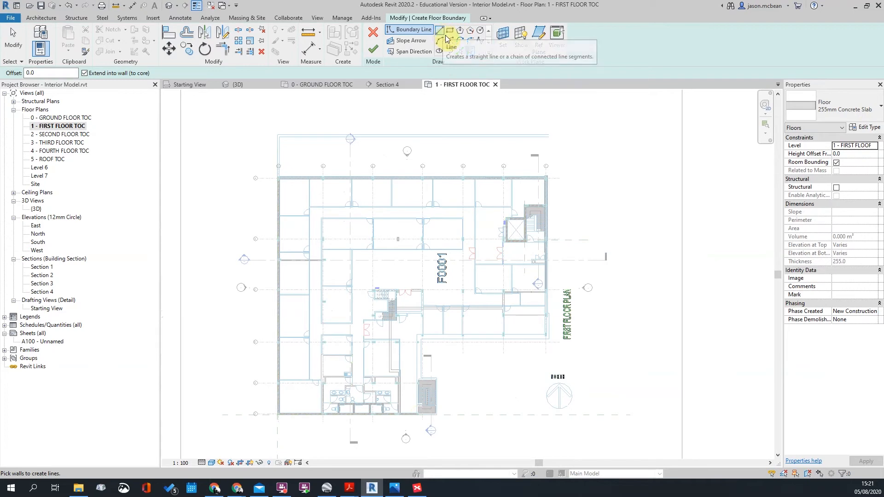
pyautogui.click(459, 50)
pyautogui.scroll(4, 281, 175)
pyautogui.scroll(5, 270, 161)
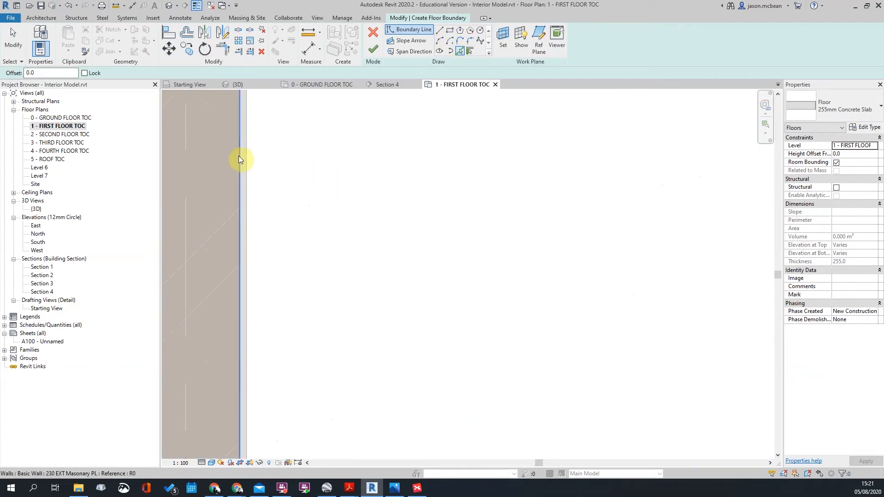
pyautogui.scroll(-4, 404, 322)
pyautogui.scroll(4, 396, 174)
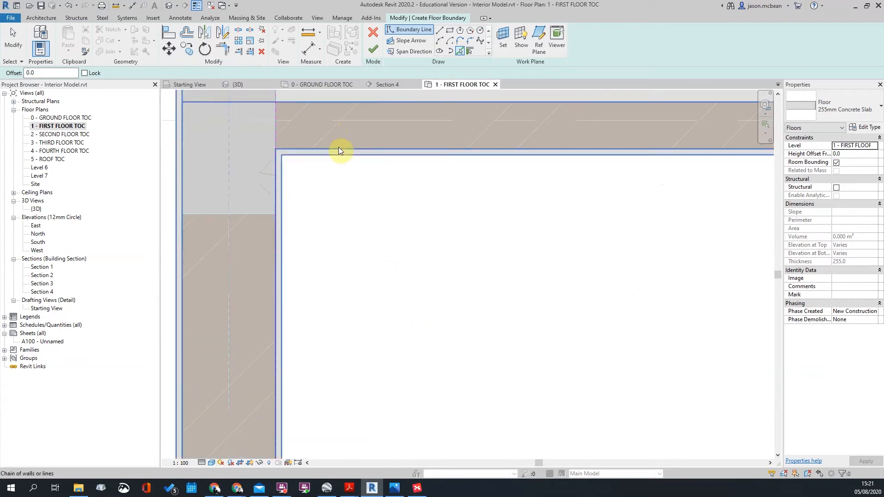
pyautogui.click(339, 148)
pyautogui.scroll(-2, 278, 162)
pyautogui.scroll(-4, 237, 200)
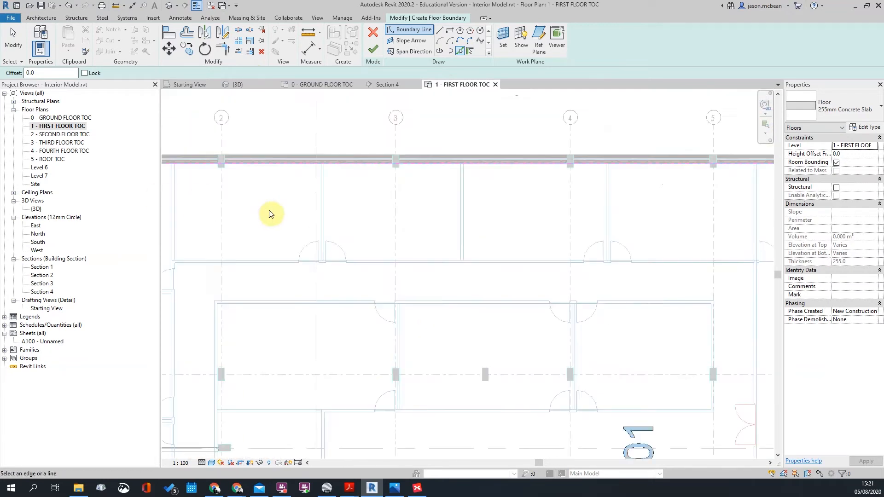
# - Pick the inner face of the east external wall beside the stairs as a slab boundary line
pyautogui.moveTo(695, 282); pyautogui.dragTo(489, 253, button='middle')
pyautogui.scroll(3, 554, 322)
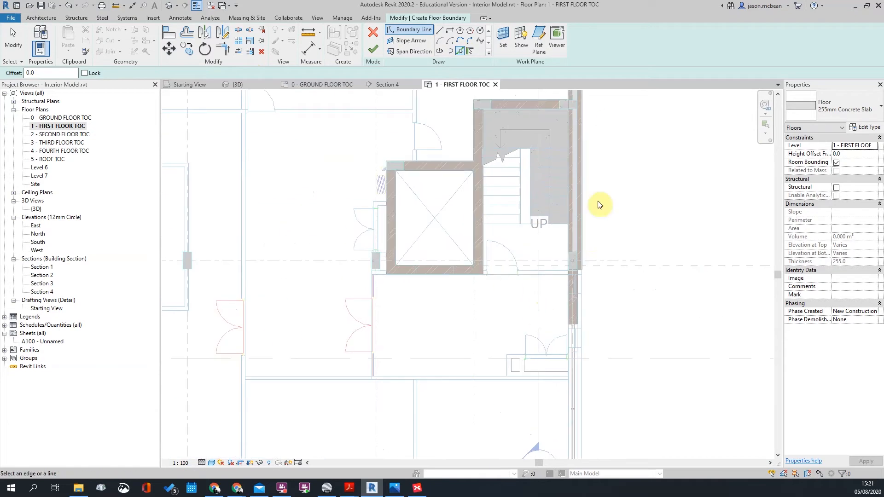
pyautogui.scroll(-3, 580, 213)
pyautogui.scroll(3, 548, 168)
pyautogui.scroll(3, 573, 207)
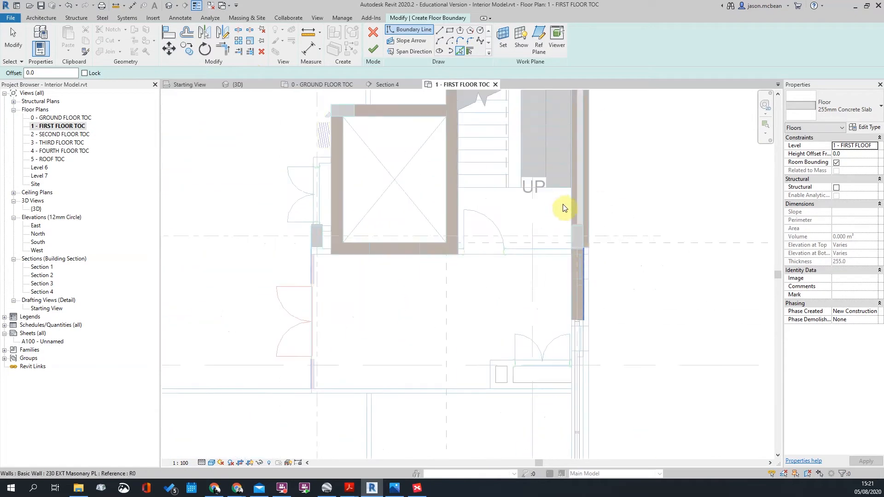
pyautogui.click(571, 195)
# - Pick the east wing's southern edge and the wall line just west of the external southern stairs as slab boundaries
pyautogui.scroll(-4, 573, 189)
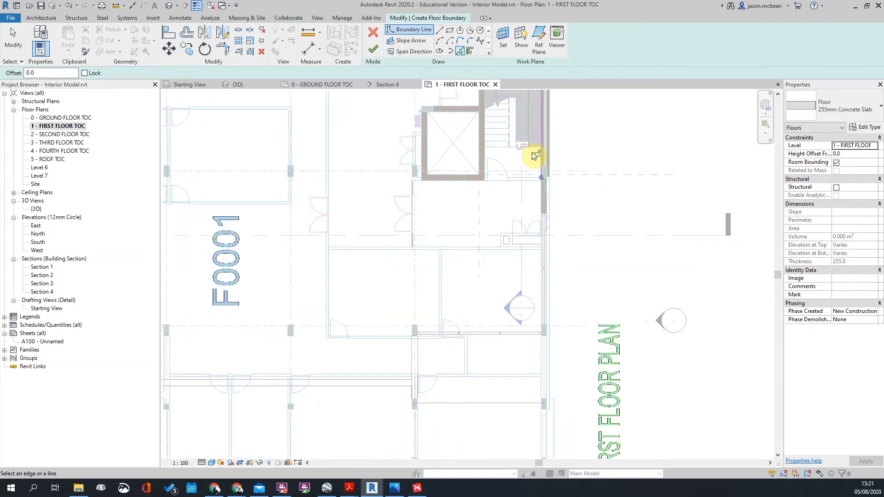
pyautogui.scroll(5, 414, 329)
pyautogui.scroll(-6, 450, 234)
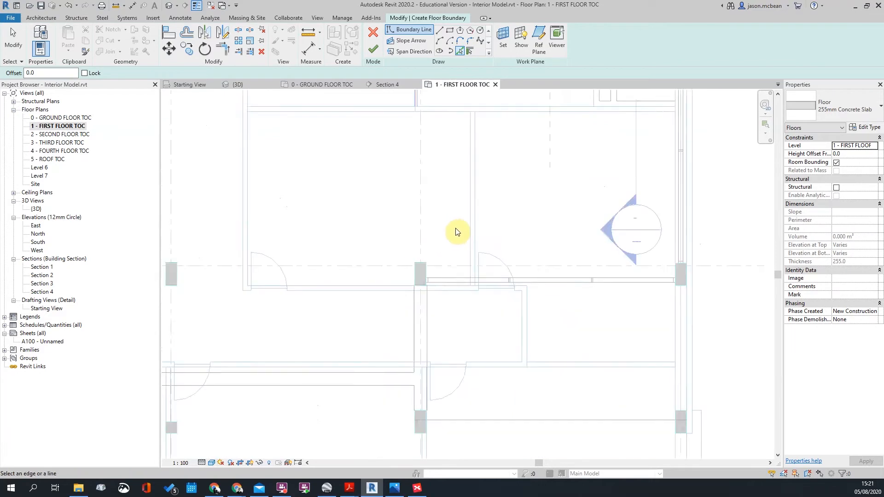
pyautogui.scroll(3, 303, 278)
pyautogui.scroll(-4, 737, 281)
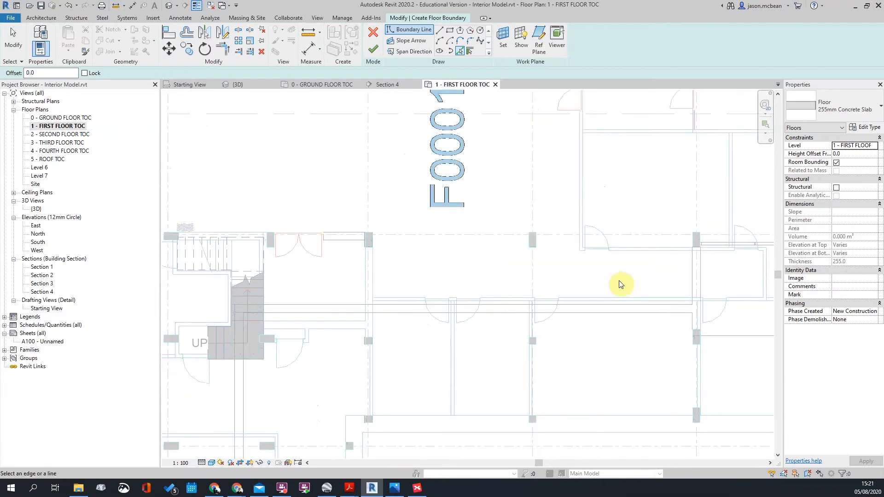
pyautogui.scroll(-2, 553, 267)
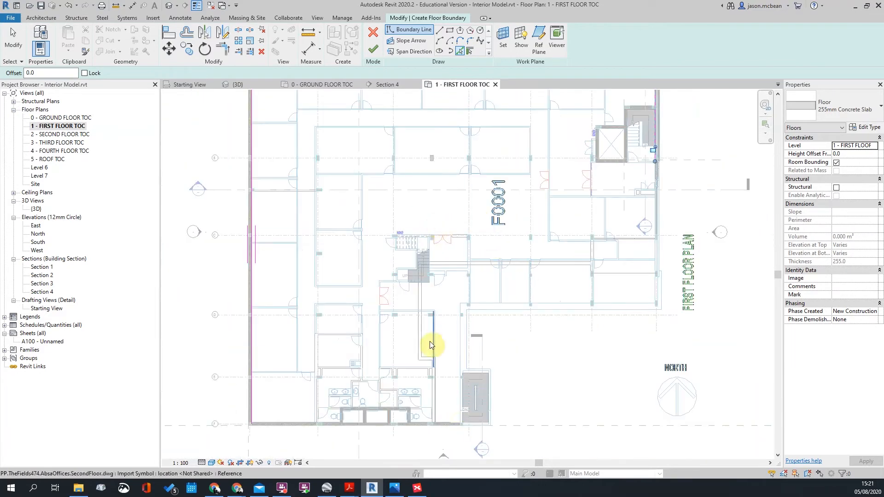
pyautogui.scroll(3, 438, 336)
pyautogui.scroll(-2, 343, 195)
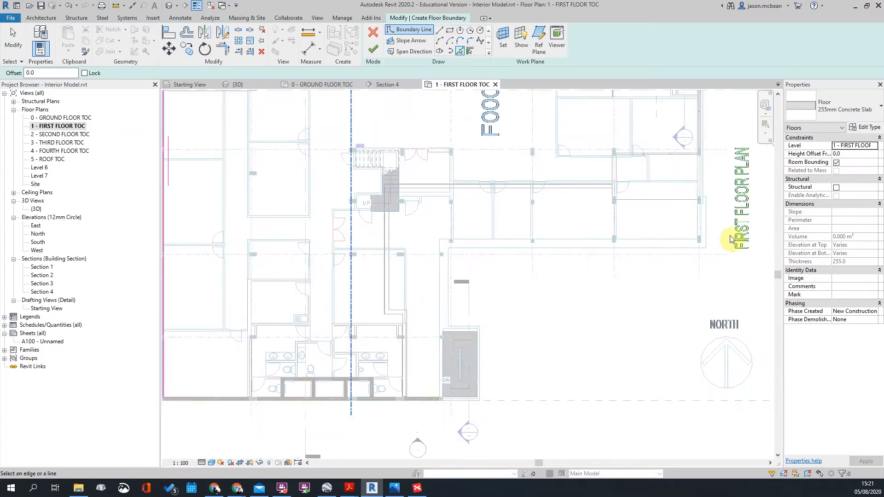
pyautogui.scroll(3, 723, 238)
pyautogui.click(605, 241)
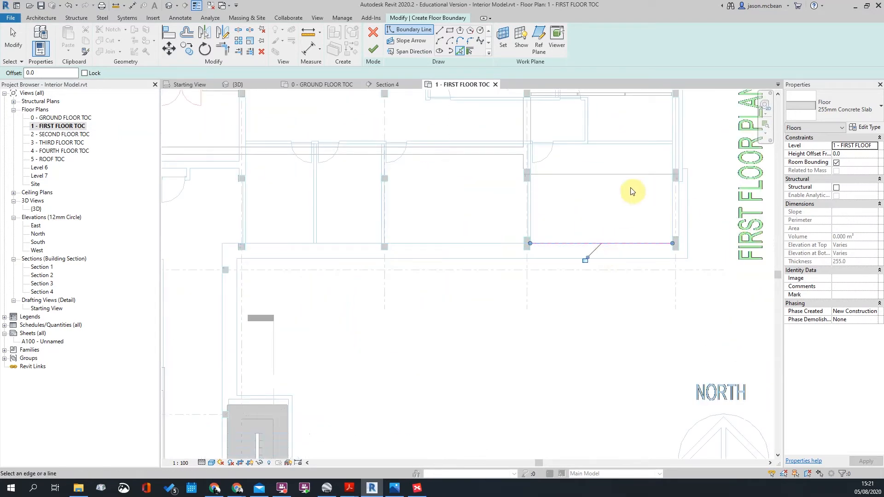
pyautogui.scroll(-3, 461, 290)
pyautogui.scroll(3, 439, 293)
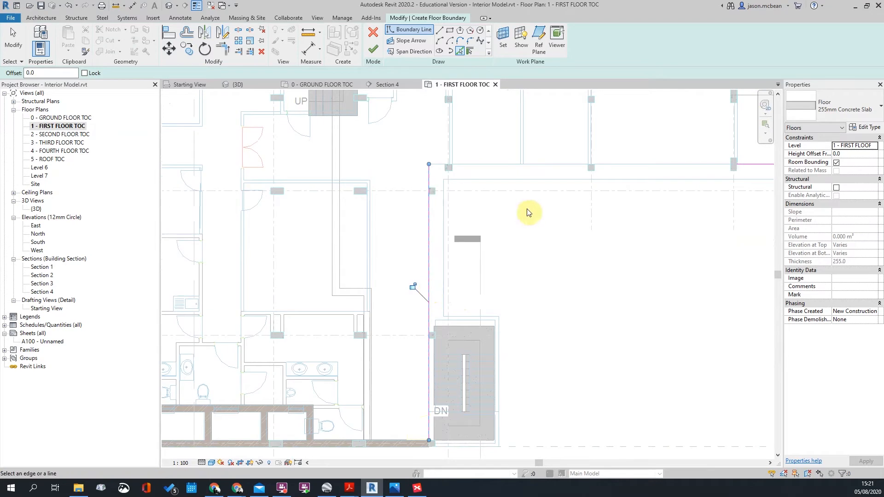
# - Pick the masonry faces of the south wall's eastern part and the toilet ducts' east wall as slab boundaries
pyautogui.scroll(-3, 516, 382)
pyautogui.scroll(3, 496, 396)
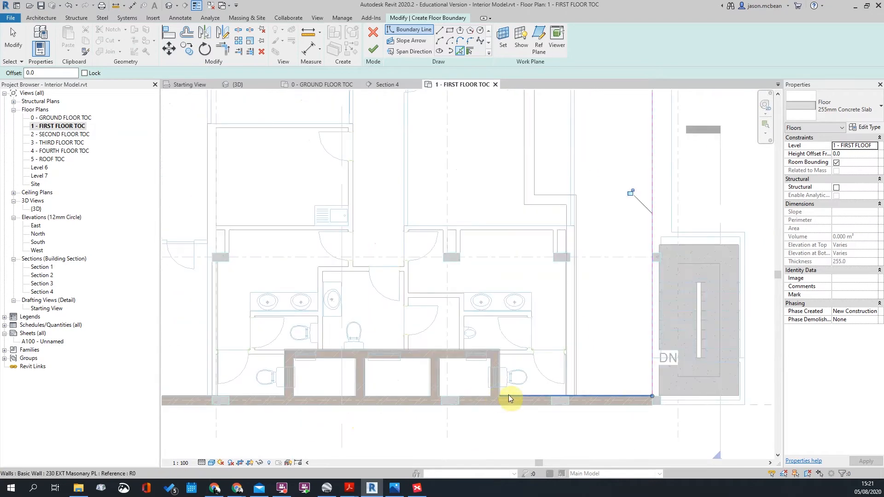
pyautogui.scroll(3, 507, 399)
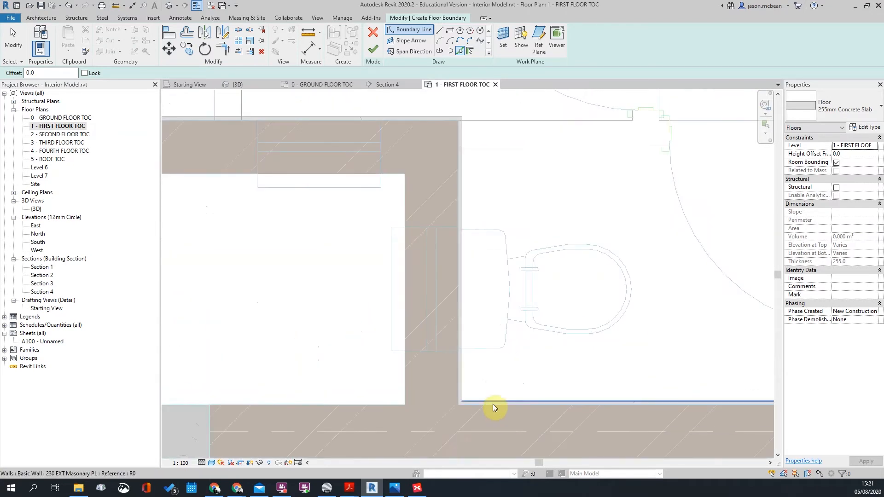
pyautogui.click(492, 405)
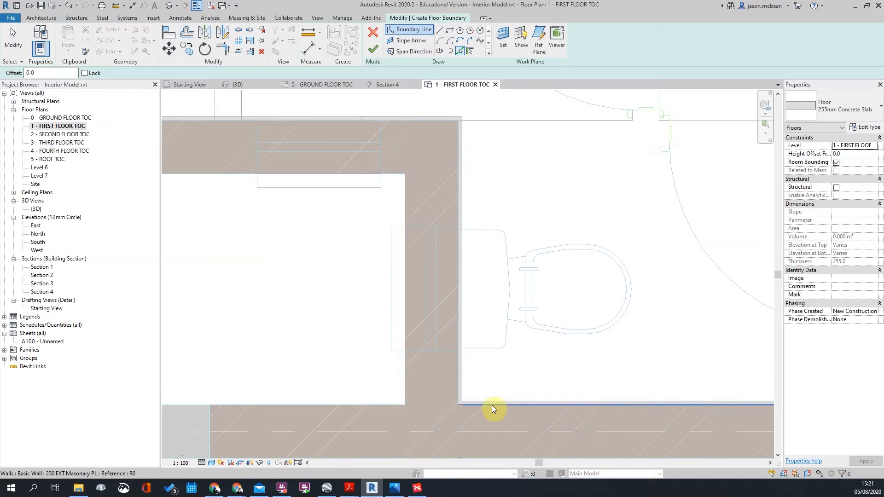
pyautogui.click(461, 343)
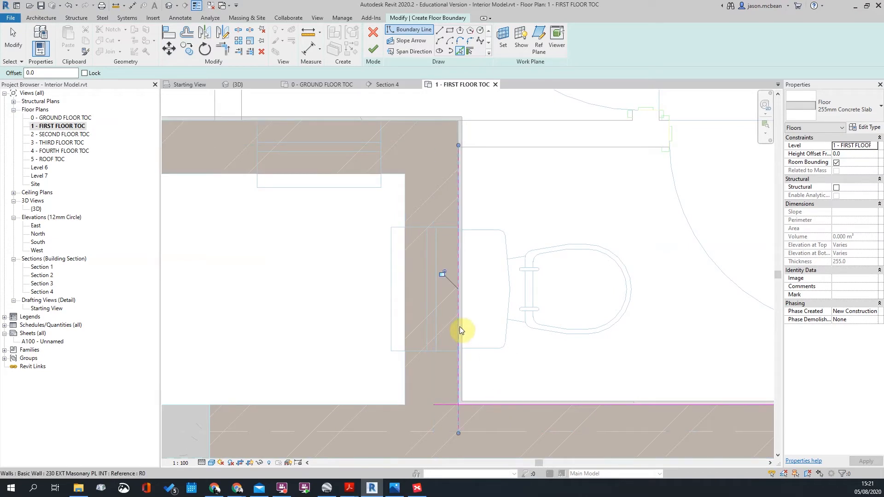
# - Pick the north masonry face of the duct wall behind the toilets as a slab boundary
pyautogui.scroll(-3, 557, 322)
pyautogui.scroll(5, 368, 216)
pyautogui.press('Tab')
pyautogui.press('Tab')
pyautogui.click(364, 270)
# - Pick the ducts' west wall face and the inner masonry face of the south wall's western part as slab boundaries
pyautogui.scroll(-6, 613, 226)
pyautogui.scroll(4, 431, 282)
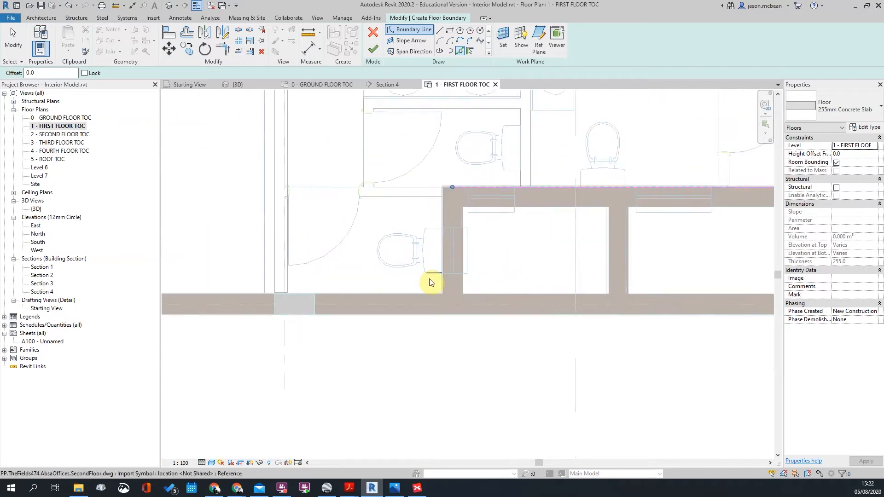
pyautogui.press('Tab')
pyautogui.press('Tab')
pyautogui.click(457, 286)
pyautogui.press('Tab')
pyautogui.press('Tab')
pyautogui.click(422, 309)
# - Look over the picked boundary lines around the floor plan for corners that do not meet
pyautogui.scroll(-4, 643, 320)
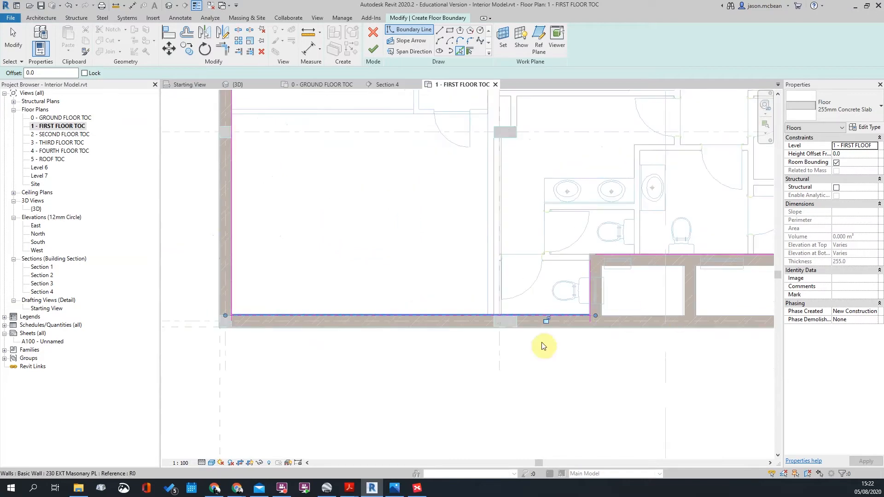
pyautogui.scroll(-2, 575, 276)
pyautogui.moveTo(596, 235); pyautogui.dragTo(438, 311, button='middle')
pyautogui.scroll(-3, 438, 311)
pyautogui.scroll(5, 690, 232)
pyautogui.scroll(-5, 544, 264)
pyautogui.scroll(4, 606, 193)
pyautogui.scroll(-5, 622, 253)
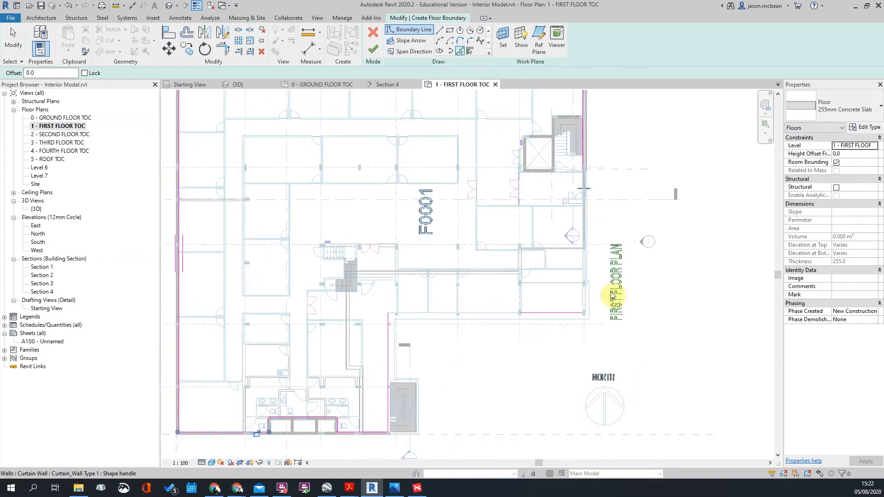
pyautogui.press('Escape')
# - Trim the east wing's southern boundary line into corners with the line by the external stairs and the east wall line
pyautogui.scroll(-5, 454, 142)
pyautogui.scroll(4, 534, 239)
pyautogui.scroll(2, 463, 391)
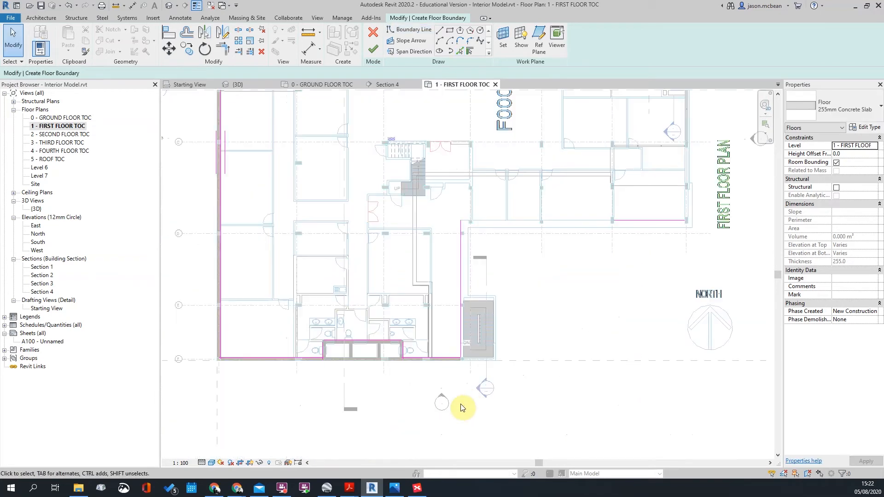
pyautogui.press('t')
pyautogui.press('r')
pyautogui.click(459, 338)
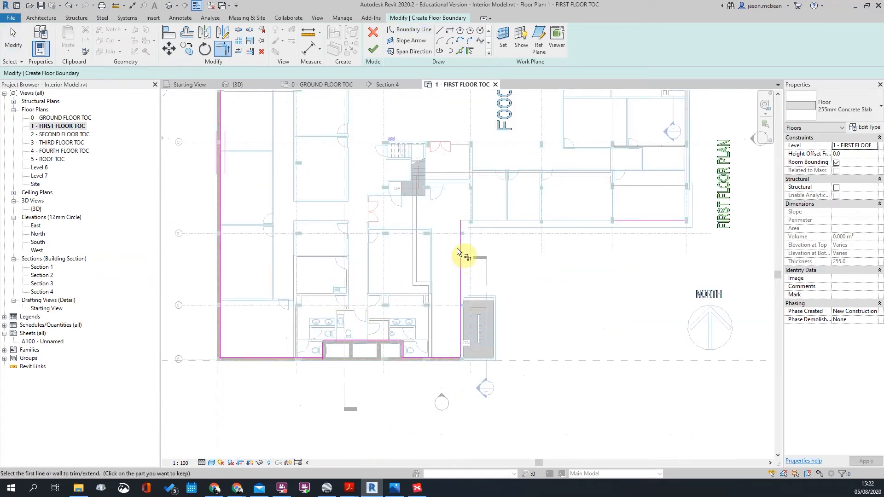
pyautogui.click(641, 218)
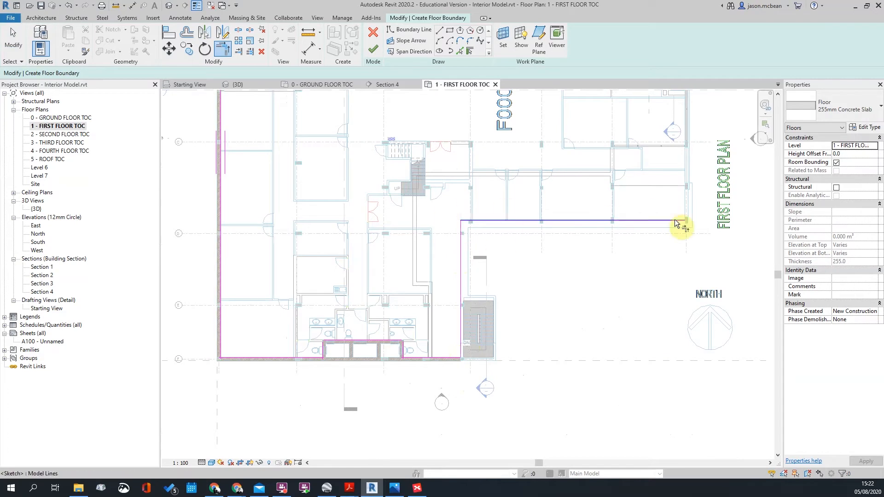
pyautogui.scroll(-2, 638, 250)
pyautogui.click(663, 144)
# - Trim the slab boundary lines together at the north-east and north-west corners of the building
pyautogui.moveTo(680, 160); pyautogui.dragTo(675, 272, button='middle')
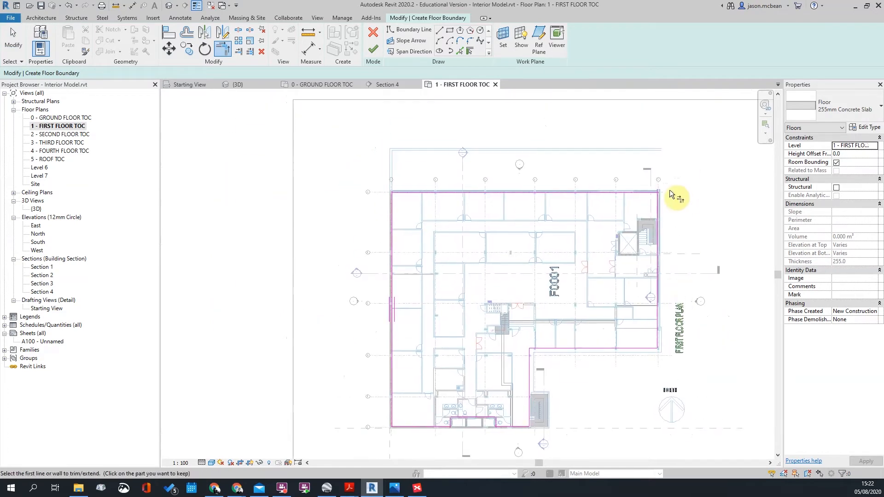
pyautogui.click(394, 211)
pyautogui.click(403, 193)
# - Trim the duct wall boundary lines to the southern boundary lines at the corners behind the toilets
pyautogui.scroll(-2, 403, 191)
pyautogui.scroll(3, 399, 323)
pyautogui.scroll(2, 410, 271)
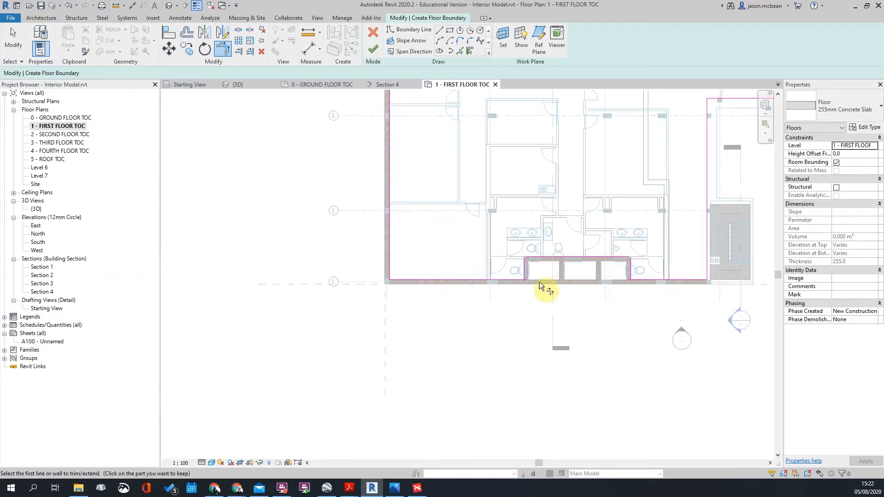
pyautogui.scroll(2, 548, 280)
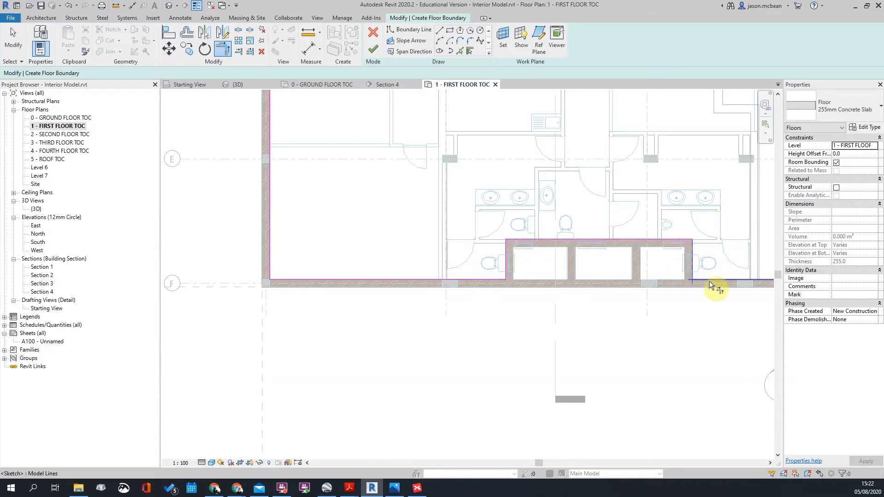
pyautogui.scroll(-5, 441, 300)
pyautogui.press('Escape')
pyautogui.press('Escape')
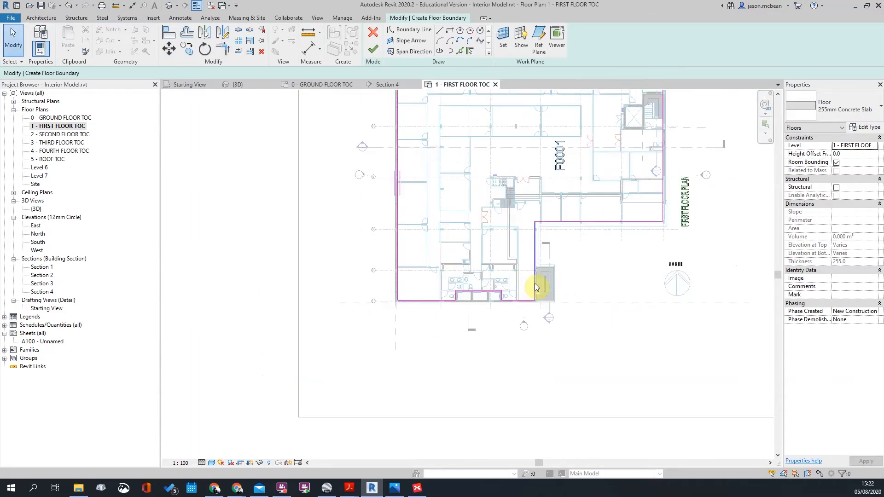
# - Chain-select the whole slab boundary to check that it forms one closed loop, and clear the selection
pyautogui.click(535, 283)
pyautogui.press('Tab')
pyautogui.click(535, 283)
pyautogui.scroll(1, 565, 231)
pyautogui.moveTo(565, 232); pyautogui.dragTo(508, 344, button='middle')
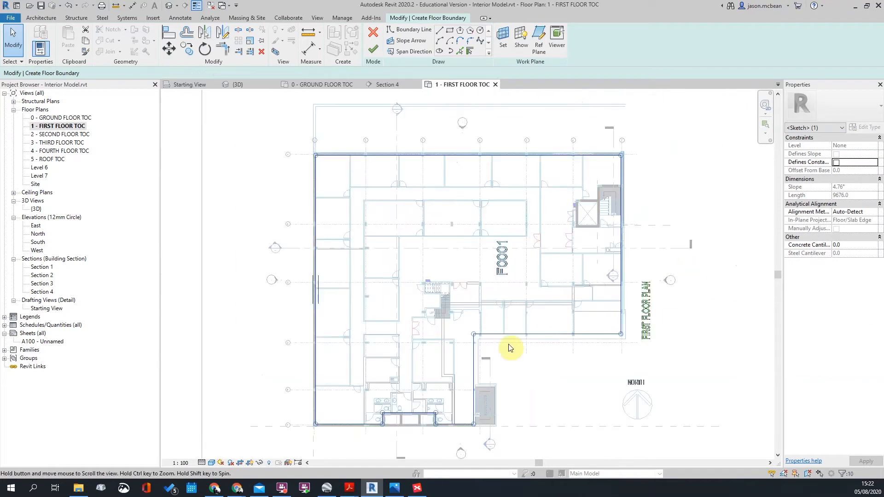
pyautogui.click(511, 348)
# - Examine the slab boundary in plan around the internal stairs, the lift shaft and the east external wall
pyautogui.scroll(4, 559, 318)
pyautogui.scroll(-2, 492, 214)
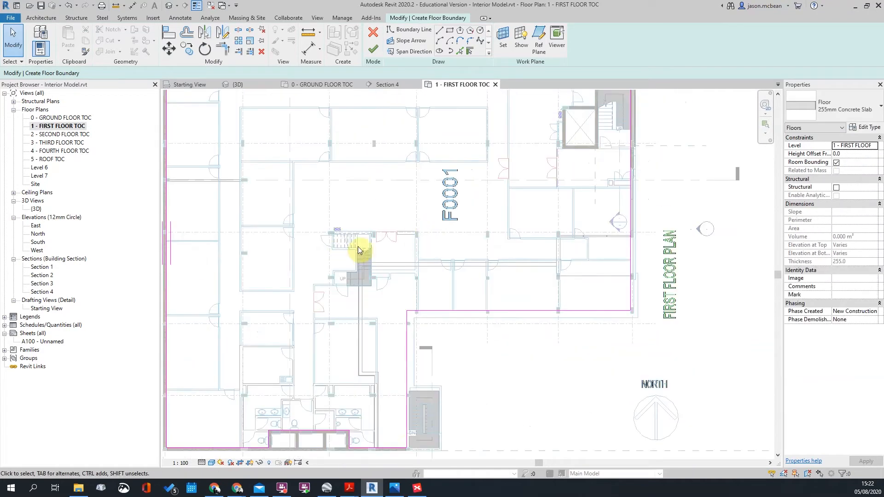
pyautogui.moveTo(537, 252); pyautogui.dragTo(505, 331, button='middle')
pyautogui.scroll(5, 549, 196)
pyautogui.scroll(-5, 554, 191)
pyautogui.scroll(2, 616, 185)
pyautogui.moveTo(616, 184); pyautogui.dragTo(657, 156, button='middle')
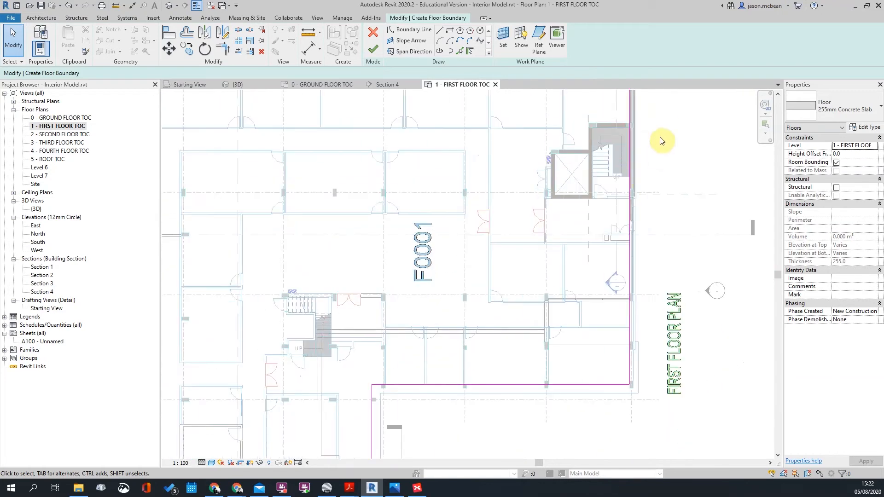
pyautogui.scroll(5, 587, 138)
pyautogui.moveTo(587, 138); pyautogui.dragTo(535, 136, button='middle')
pyautogui.scroll(-4, 616, 214)
pyautogui.moveTo(616, 214); pyautogui.dragTo(588, 211, button='middle')
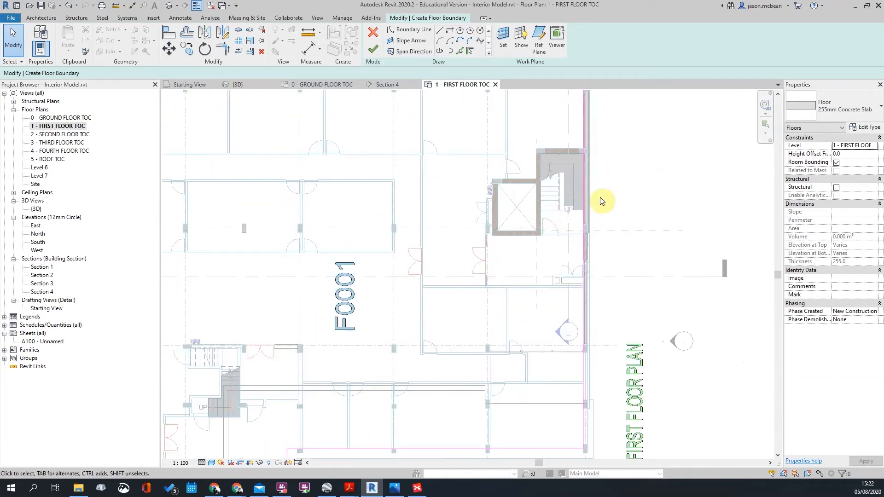
pyautogui.scroll(-1, 560, 232)
pyautogui.scroll(-3, 560, 232)
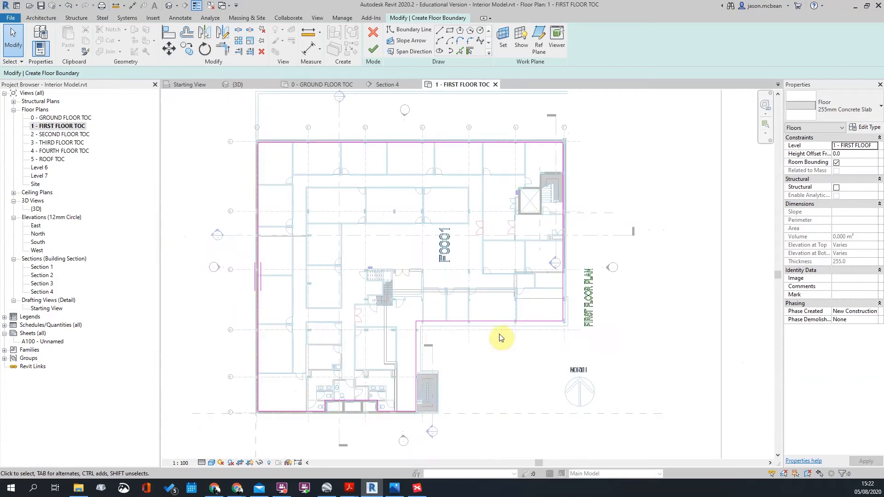
# - Examine the slab boundary around the duct walls behind the toilets and along the southern external wall
pyautogui.scroll(4, 389, 400)
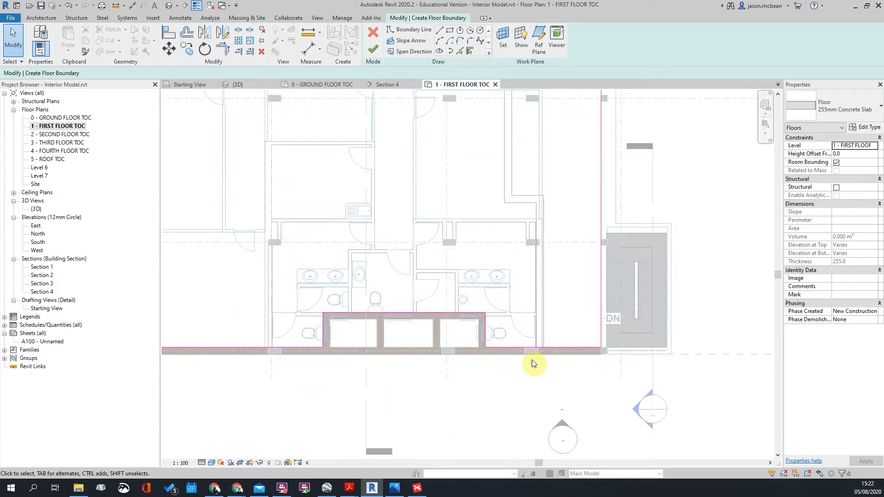
pyautogui.scroll(2, 375, 351)
pyautogui.scroll(-2, 519, 297)
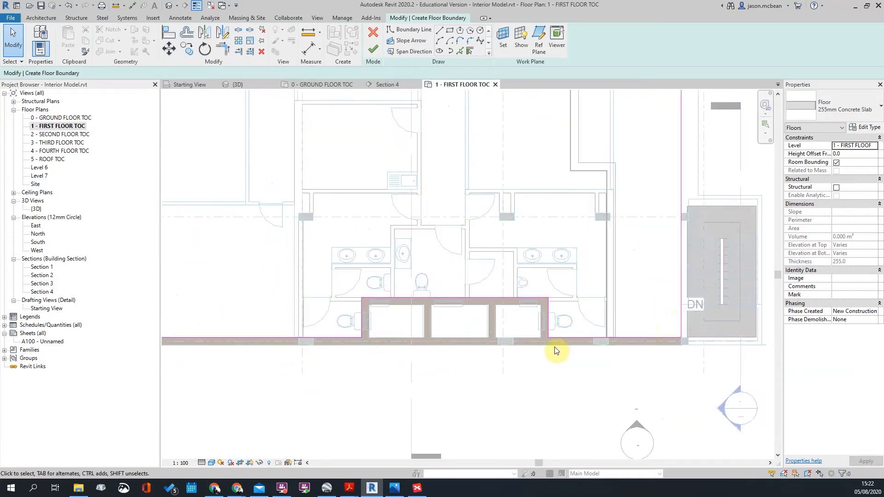
pyautogui.scroll(1, 462, 297)
pyautogui.scroll(-3, 410, 308)
pyautogui.scroll(4, 409, 312)
pyautogui.scroll(-4, 442, 311)
pyautogui.scroll(2, 419, 318)
pyautogui.scroll(-3, 418, 317)
pyautogui.scroll(3, 452, 306)
pyautogui.scroll(-3, 661, 276)
pyautogui.scroll(-2, 512, 318)
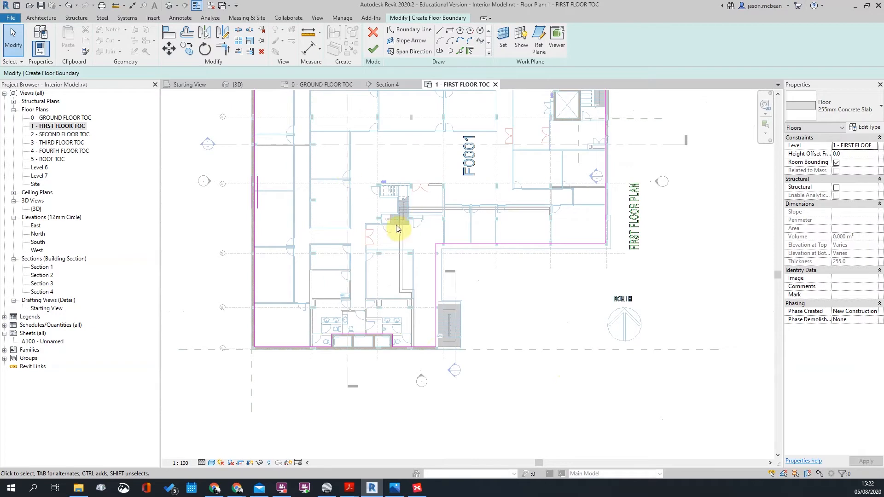
pyautogui.scroll(-1, 537, 281)
pyautogui.scroll(4, 395, 213)
pyautogui.scroll(-2, 372, 228)
pyautogui.scroll(-1, 390, 228)
pyautogui.scroll(-3, 390, 228)
# - Finish the boundary sketch to create the 255mm Concrete Slab on the first floor
pyautogui.click(373, 49)
pyautogui.click(468, 253)
pyautogui.click(607, 227)
# - Open Section 3 and inspect the first floor slab where it meets the wall
pyautogui.scroll(-2, 613, 230)
pyautogui.doubleClick(325, 191)
pyautogui.scroll(5, 425, 272)
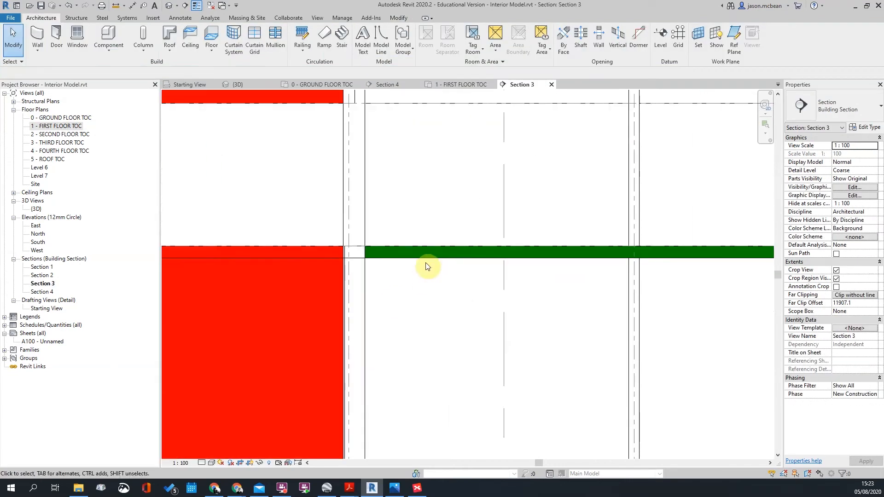
pyautogui.click(424, 250)
pyautogui.scroll(-3, 419, 253)
# - Inspect the cast-in-place concrete stair beneath the first floor slab in the section, then clear the selection
pyautogui.click(579, 281)
pyautogui.scroll(5, 555, 255)
pyautogui.click(553, 265)
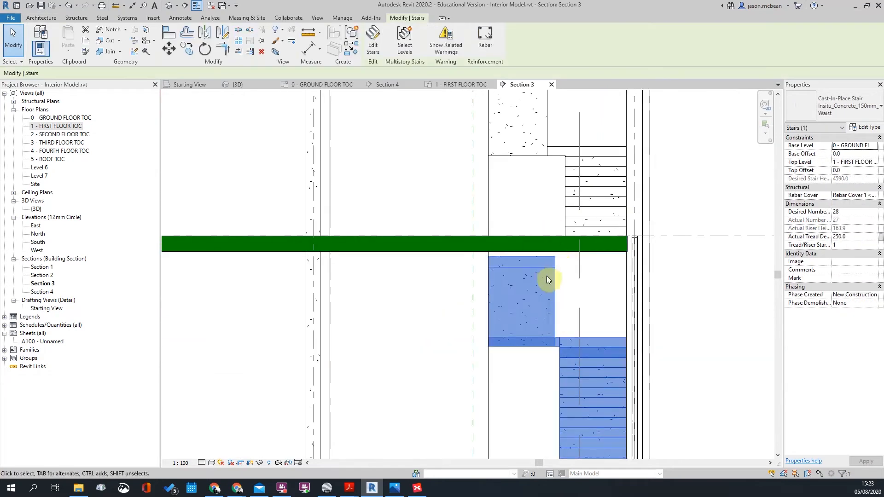
pyautogui.click(557, 284)
pyautogui.scroll(-2, 555, 284)
pyautogui.scroll(2, 521, 291)
pyautogui.click(546, 257)
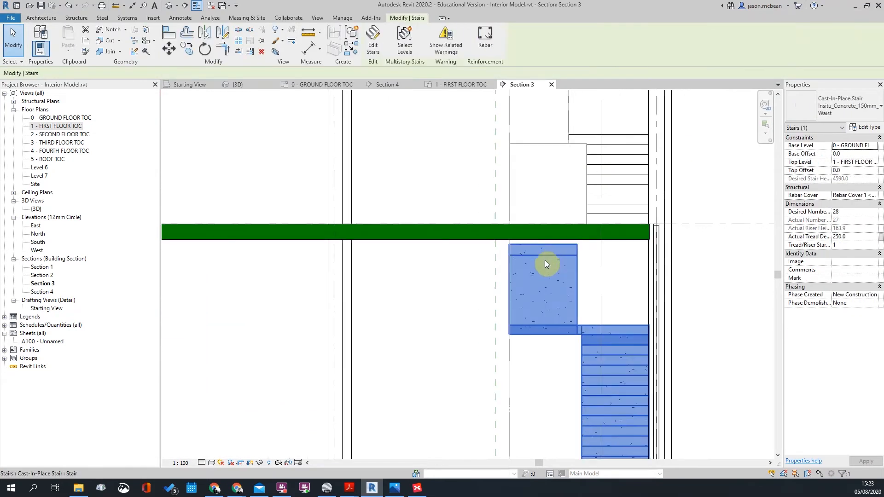
pyautogui.scroll(-2, 546, 262)
pyautogui.click(572, 173)
# - Review the first floor slab across the full width of Section 3, from the external walls to the columns
pyautogui.scroll(-2, 426, 272)
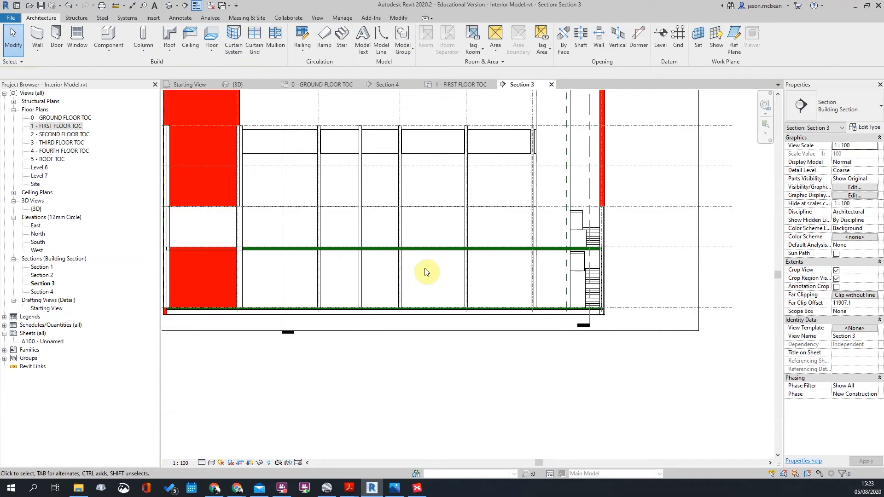
pyautogui.scroll(1, 417, 269)
pyautogui.scroll(-3, 426, 324)
pyautogui.scroll(5, 269, 296)
pyautogui.click(338, 250)
pyautogui.click(305, 303)
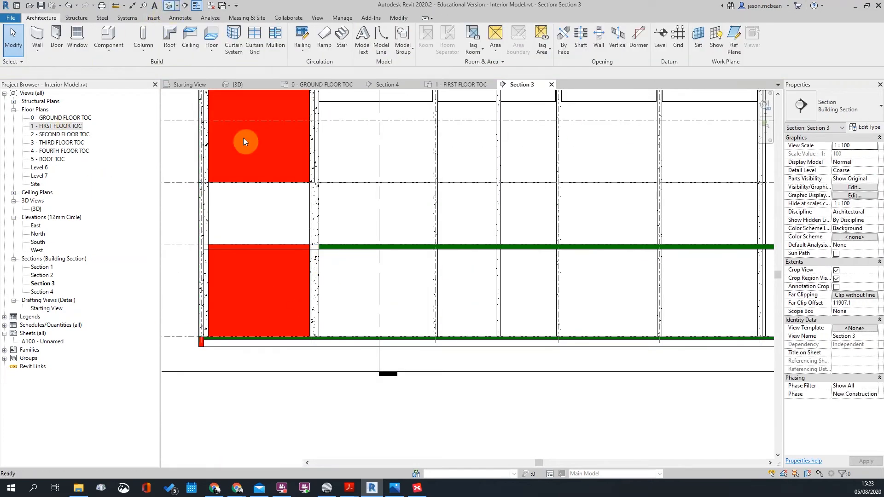
# - Open the 3D view and crop it to the first floor slab with a selection box
pyautogui.click(169, 5)
pyautogui.keyDown('shift'); pyautogui.moveTo(405, 252); pyautogui.dragTo(552, 251, button='middle'); pyautogui.keyUp('shift')
pyautogui.click(552, 251)
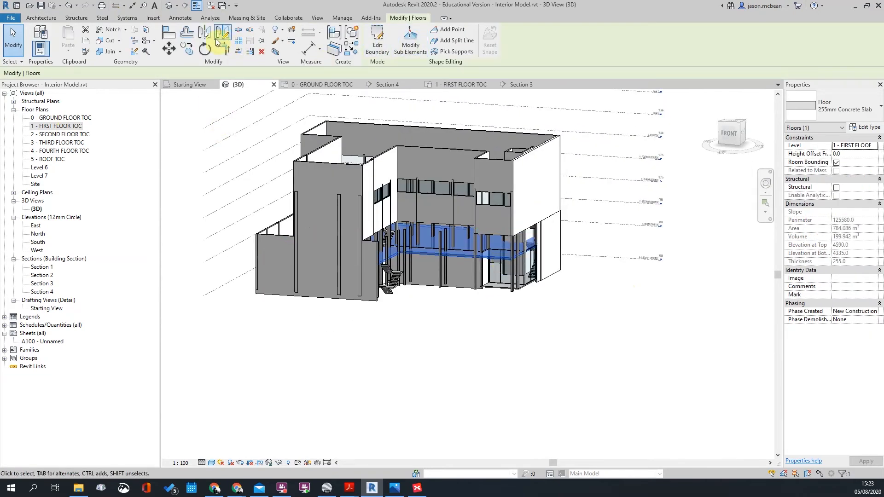
pyautogui.click(276, 52)
pyautogui.click(471, 450)
pyautogui.keyDown('shift'); pyautogui.moveTo(504, 305); pyautogui.dragTo(621, 192, button='middle'); pyautogui.keyUp('shift')
pyautogui.scroll(3, 560, 185)
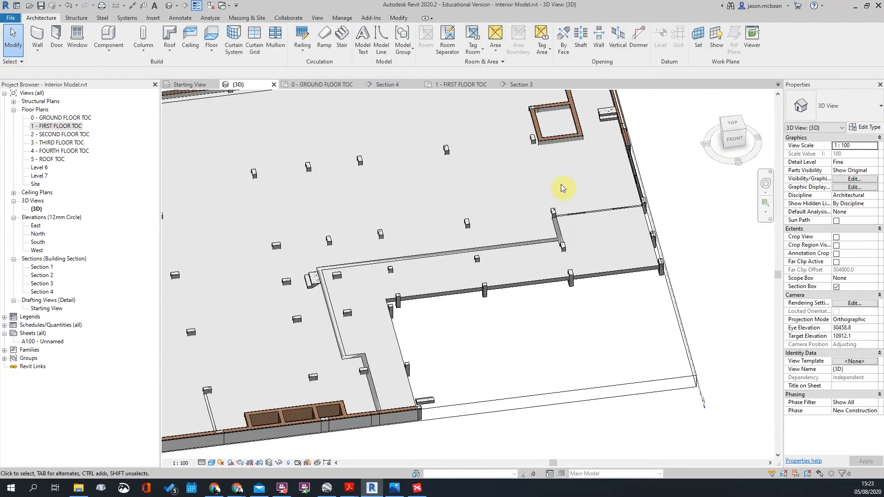
# - Examine the slab in 3D around the columns, the ducts and the stair, and clear the selection
pyautogui.click(526, 282)
pyautogui.scroll(-3, 525, 279)
pyautogui.keyDown('shift'); pyautogui.moveTo(537, 375); pyautogui.dragTo(449, 257, button='middle'); pyautogui.keyUp('shift')
pyautogui.click(442, 251)
pyautogui.keyDown('shift'); pyautogui.moveTo(549, 371); pyautogui.dragTo(590, 378, button='middle'); pyautogui.keyUp('shift')
pyautogui.press('Escape')
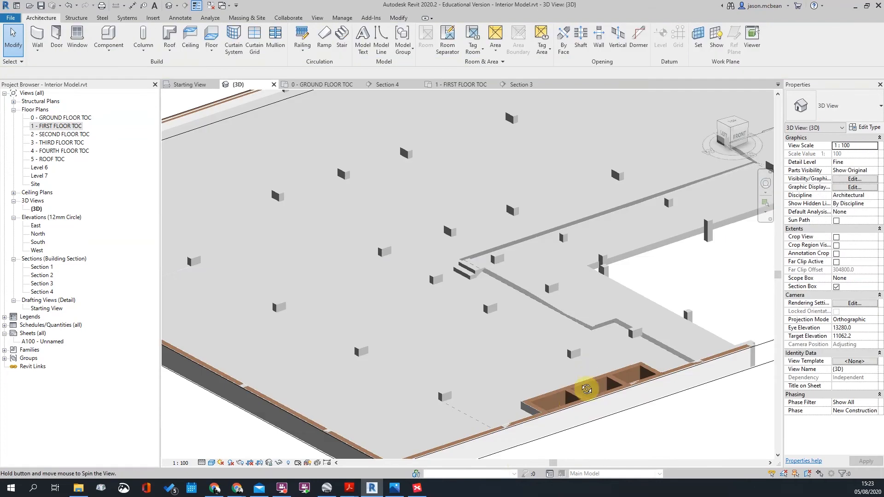
pyautogui.scroll(-5, 572, 405)
pyautogui.keyDown('shift'); pyautogui.moveTo(533, 371); pyautogui.dragTo(479, 316, button='middle'); pyautogui.keyUp('shift')
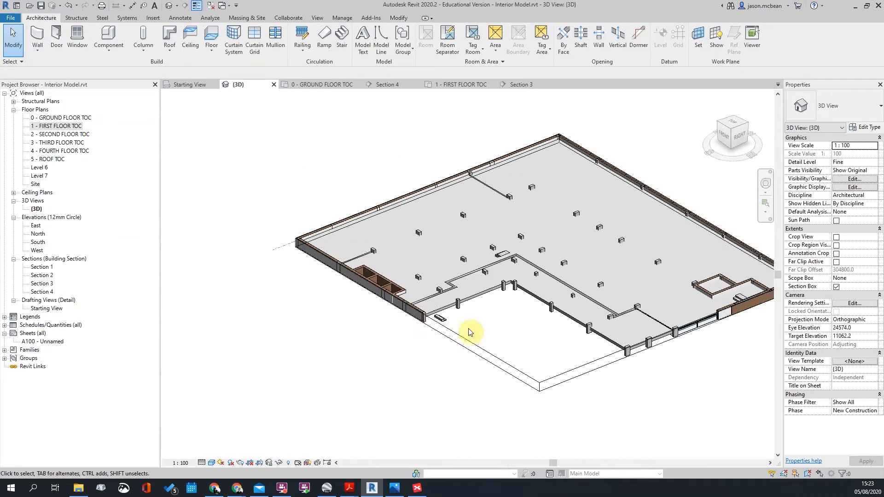
# - Raise the top face of the section box to show more of the columns and stairs above the slab
pyautogui.click(461, 341)
pyautogui.moveTo(551, 257); pyautogui.dragTo(553, 242)
pyautogui.scroll(3, 553, 265)
pyautogui.keyDown('shift'); pyautogui.moveTo(467, 202); pyautogui.dragTo(484, 236, button='middle'); pyautogui.keyUp('shift')
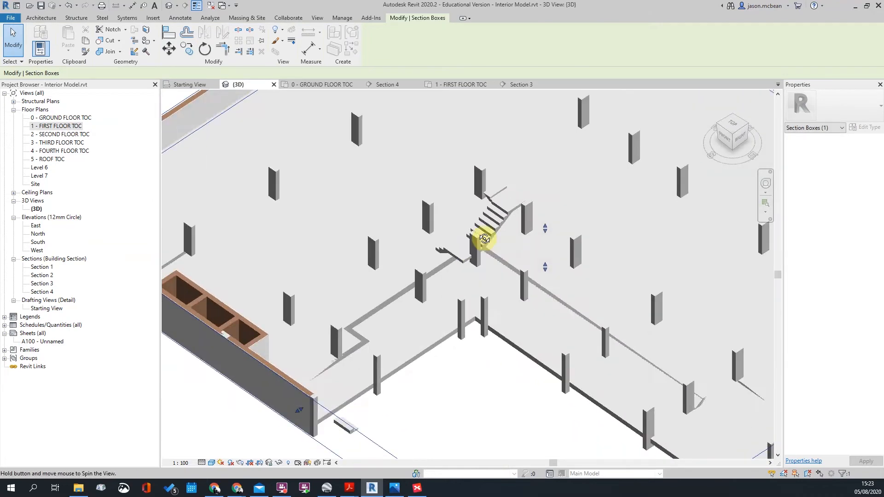
pyautogui.scroll(4, 573, 213)
pyautogui.scroll(-3, 407, 230)
pyautogui.keyDown('shift'); pyautogui.moveTo(551, 249); pyautogui.dragTo(501, 195, button='middle'); pyautogui.keyUp('shift')
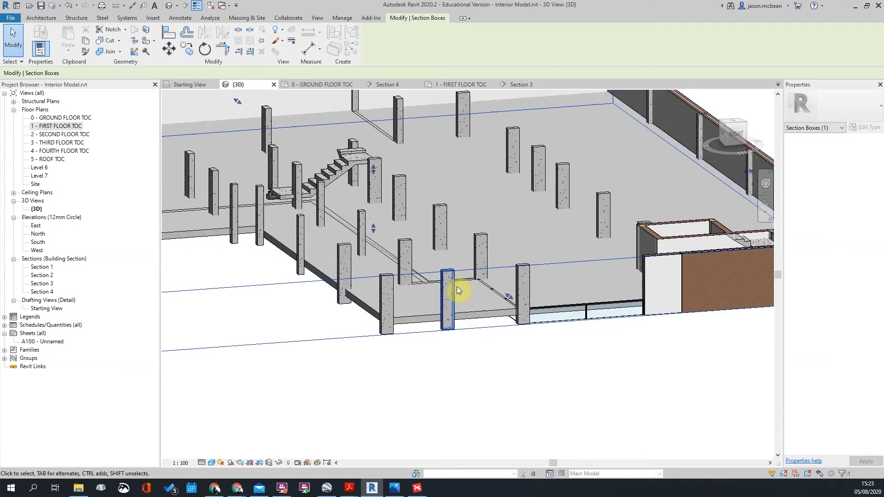
# - Clear the section box selection and select the curtain wall between the column and the brick wall to inspect its properties
pyautogui.scroll(3, 461, 290)
pyautogui.click(377, 267)
pyautogui.scroll(-5, 405, 417)
pyautogui.keyDown('shift'); pyautogui.moveTo(405, 417); pyautogui.dragTo(455, 339, button='middle'); pyautogui.keyUp('shift')
pyautogui.scroll(3, 455, 339)
pyautogui.click(485, 395)
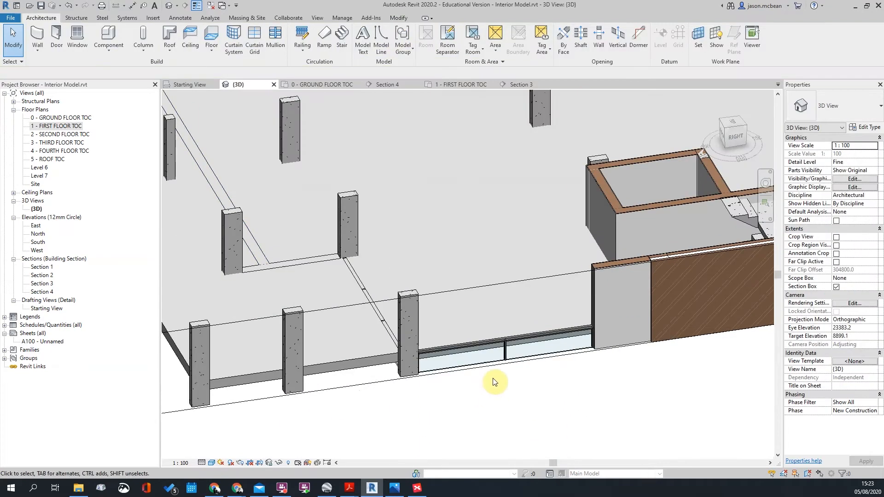
pyautogui.click(495, 351)
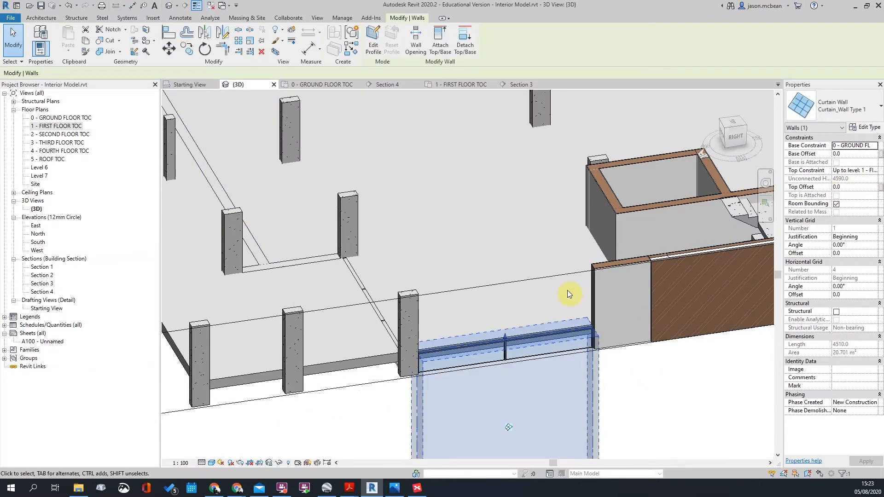
pyautogui.press('Escape')
# - Examine the cropped 3D model around the ducts, the external walls and the open south-east corner
pyautogui.scroll(-5, 650, 248)
pyautogui.keyDown('shift'); pyautogui.moveTo(565, 305); pyautogui.dragTo(540, 359, button='middle'); pyautogui.keyUp('shift')
pyautogui.scroll(-1, 313, 212)
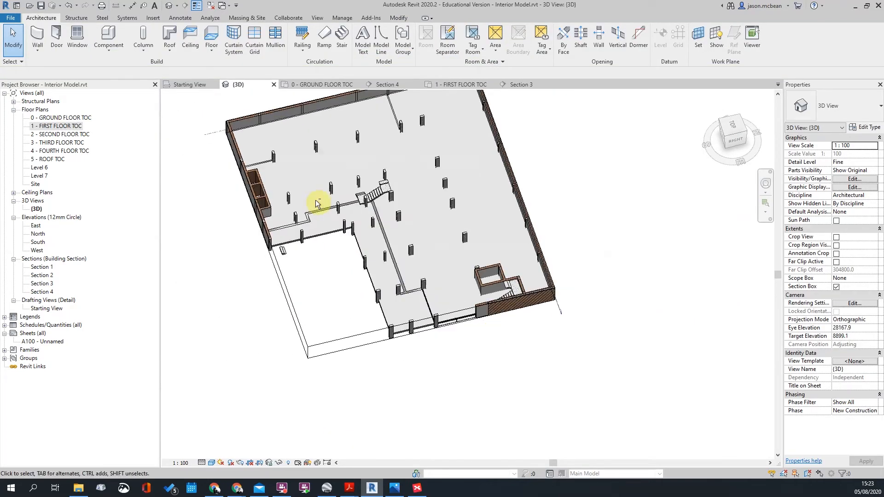
pyautogui.keyDown('shift'); pyautogui.moveTo(348, 221); pyautogui.dragTo(277, 180, button='middle'); pyautogui.keyUp('shift')
pyautogui.scroll(3, 353, 156)
pyautogui.click(356, 146)
pyautogui.press('Escape')
pyautogui.scroll(-5, 581, 189)
pyautogui.keyDown('shift'); pyautogui.moveTo(587, 192); pyautogui.dragTo(561, 403, button='middle'); pyautogui.keyUp('shift')
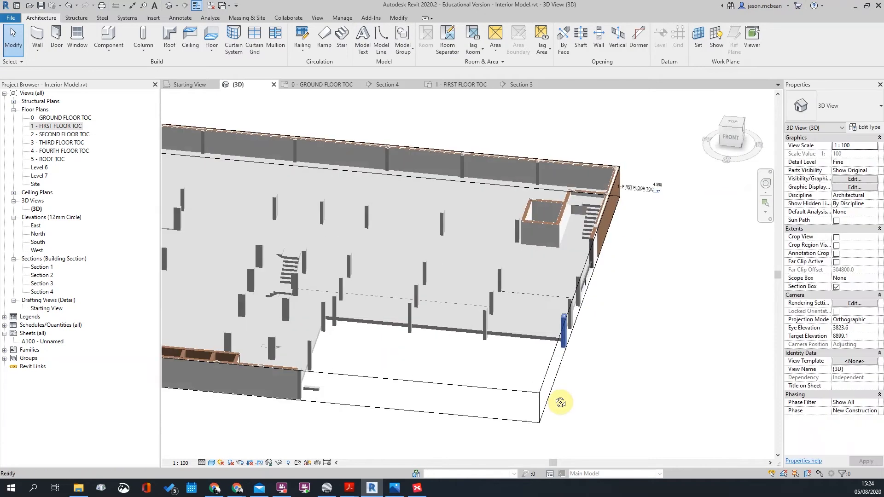
# - Select the first floor slab to check its extent around the lift shaft and stairs, then clear the selection
pyautogui.scroll(3, 460, 322)
pyautogui.click(560, 351)
pyautogui.press('Escape')
pyautogui.scroll(-2, 563, 305)
pyautogui.scroll(2, 628, 171)
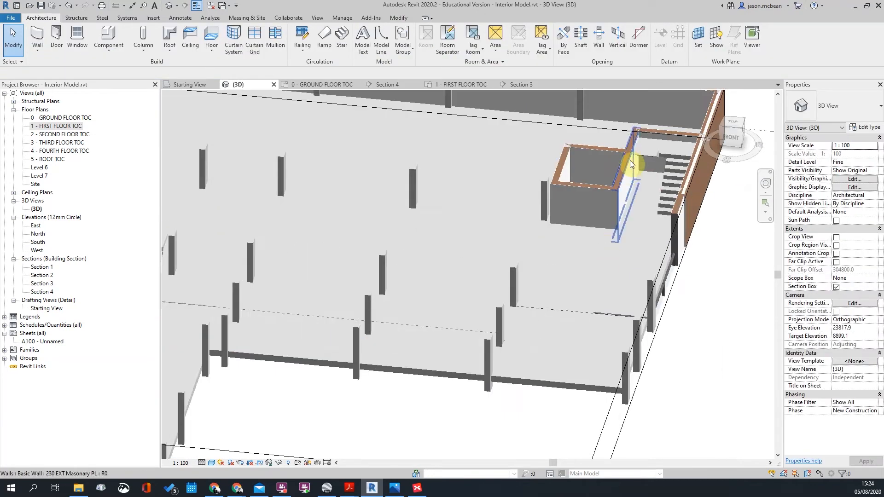
pyautogui.scroll(-3, 515, 411)
pyautogui.click(509, 272)
pyautogui.keyDown('shift'); pyautogui.moveTo(509, 272); pyautogui.dragTo(563, 386, button='middle'); pyautogui.keyUp('shift')
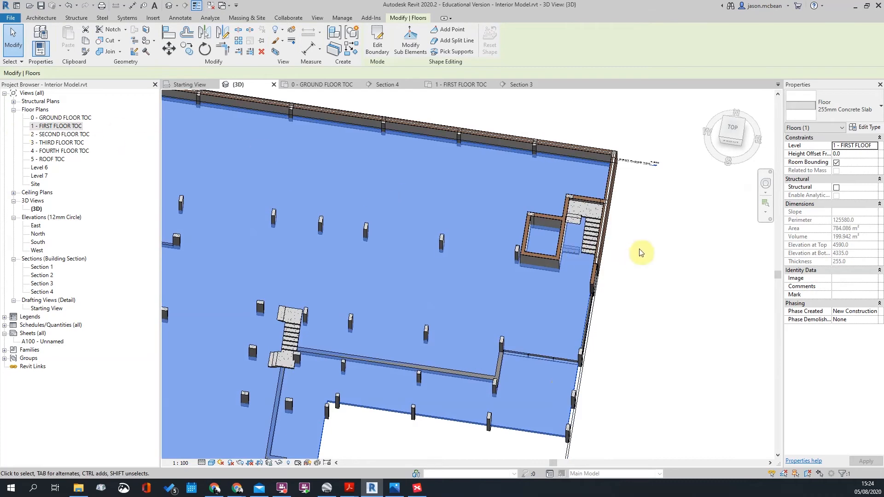
pyautogui.press('Escape')
# - Look through the first, third and fourth floor plans and open the 2 - SECOND FLOOR TOC plan for modelling
pyautogui.doubleClick(62, 134)
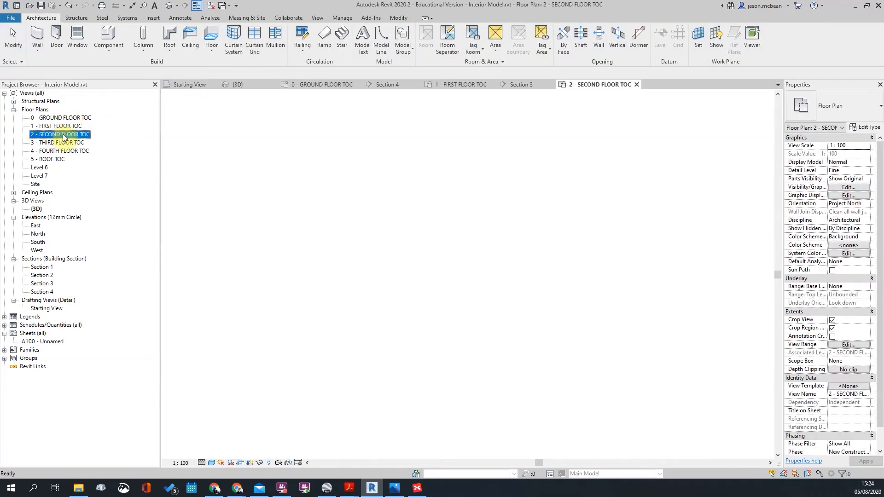
pyautogui.doubleClick(68, 143)
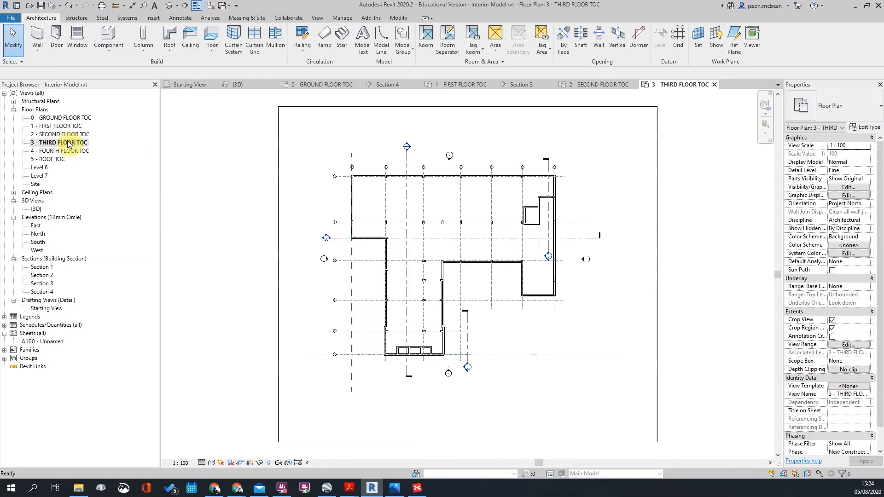
pyautogui.doubleClick(67, 151)
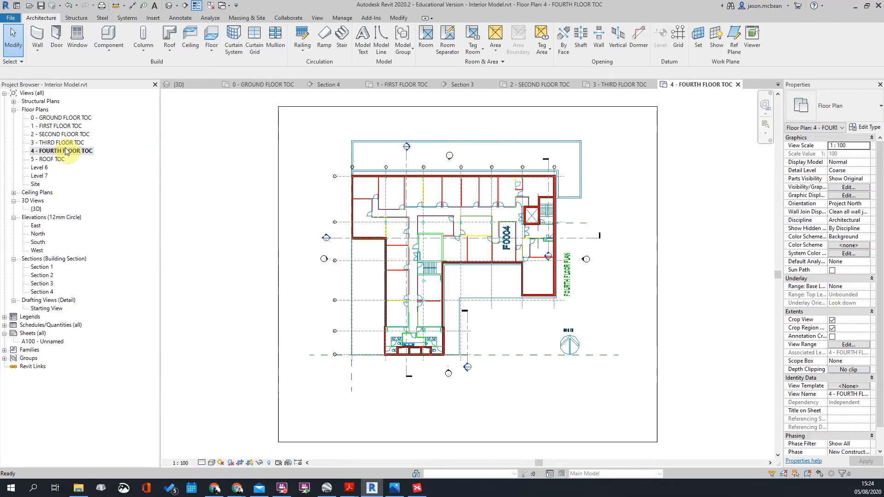
pyautogui.doubleClick(49, 125)
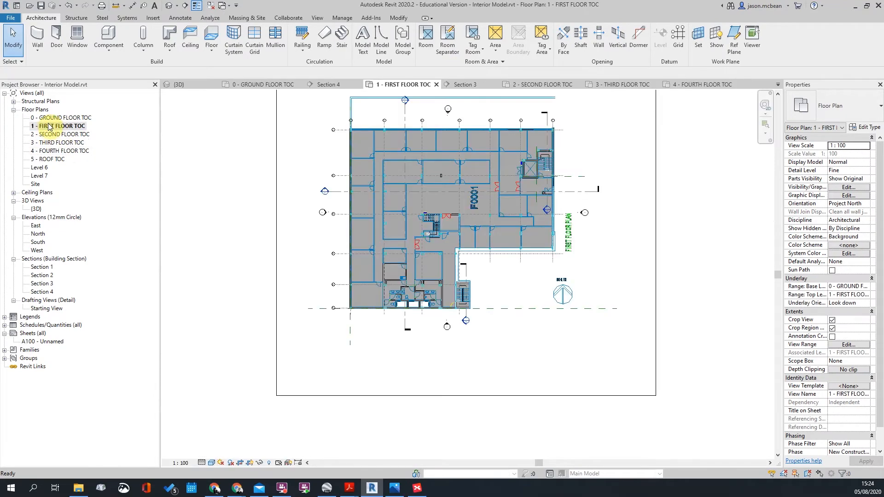
pyautogui.doubleClick(52, 134)
pyautogui.scroll(3, 574, 213)
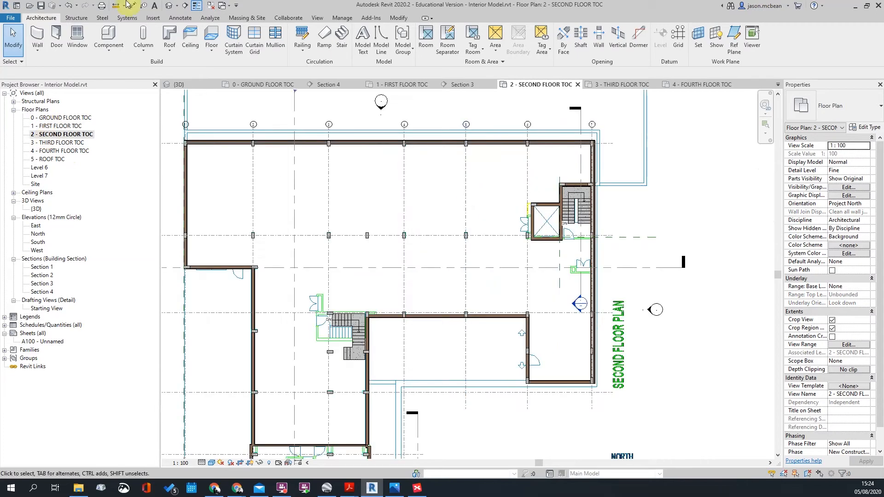
# - Start a 255mm Concrete Slab floor on the second floor and pick the two external walls meeting at the western recess corner
pyautogui.click(211, 38)
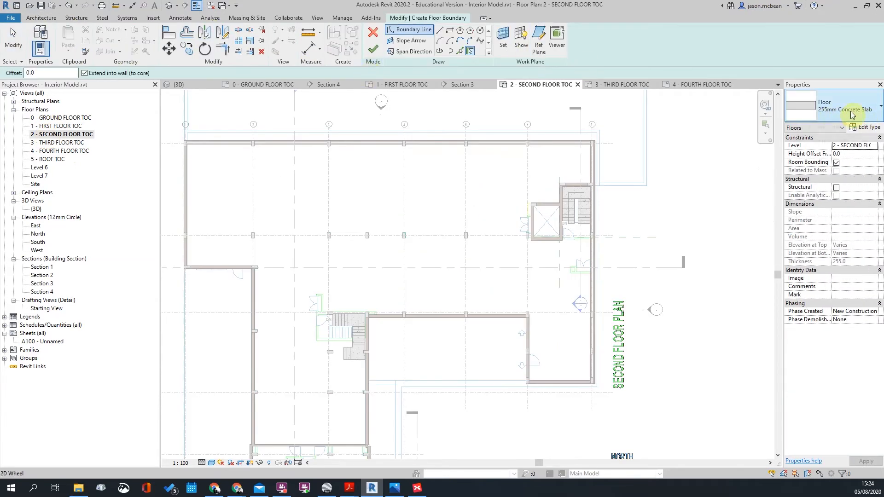
pyautogui.scroll(6, 280, 245)
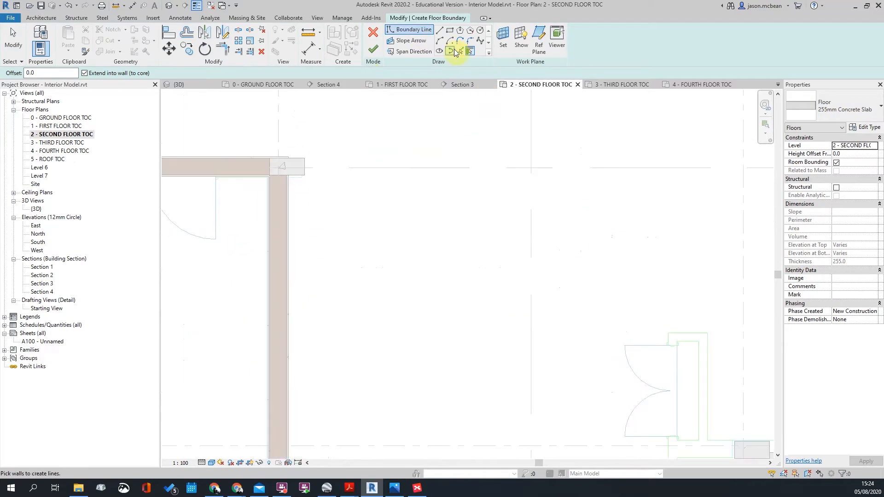
pyautogui.click(469, 52)
pyautogui.click(287, 204)
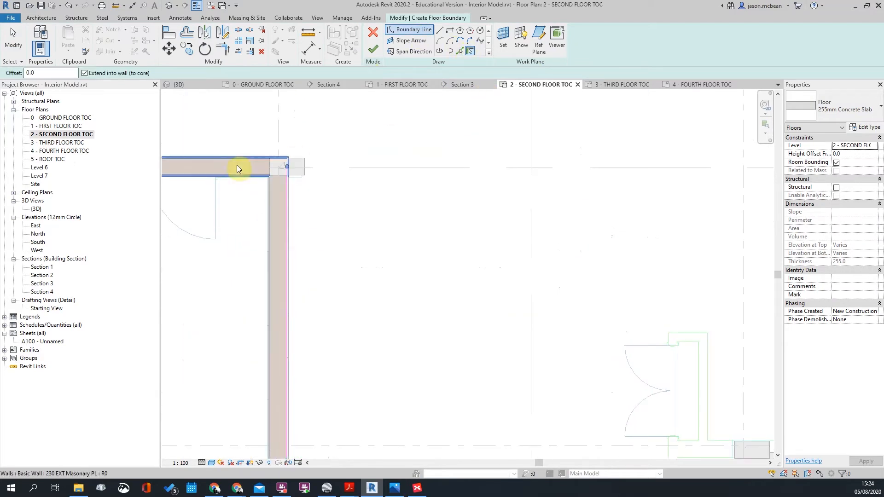
pyautogui.click(228, 157)
pyautogui.scroll(3, 322, 172)
pyautogui.scroll(2, 342, 175)
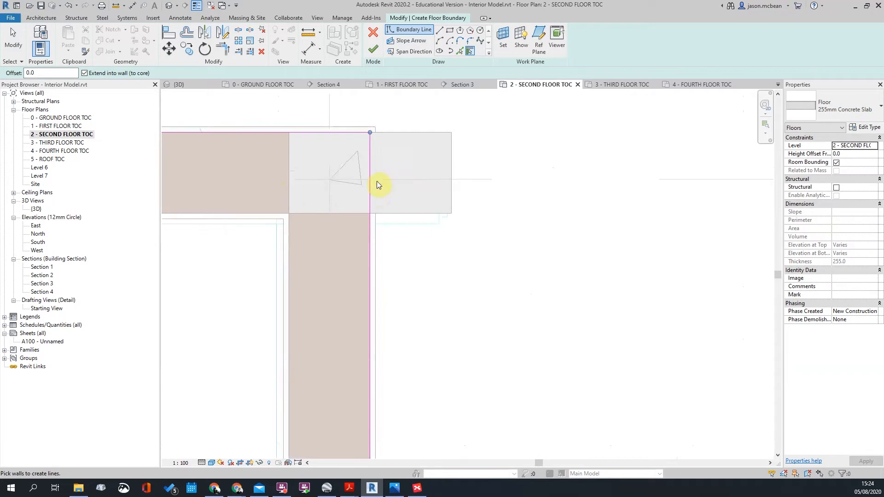
# - Pick the western external wall along grid 1 as the next slab boundary line
pyautogui.scroll(-6, 434, 292)
pyautogui.scroll(3, 303, 192)
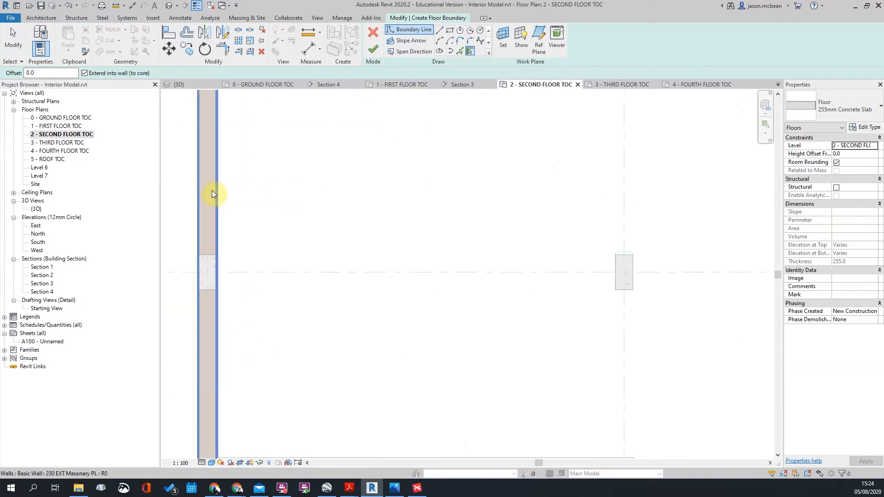
pyautogui.scroll(-4, 311, 316)
pyautogui.moveTo(313, 354); pyautogui.dragTo(321, 422, button='middle')
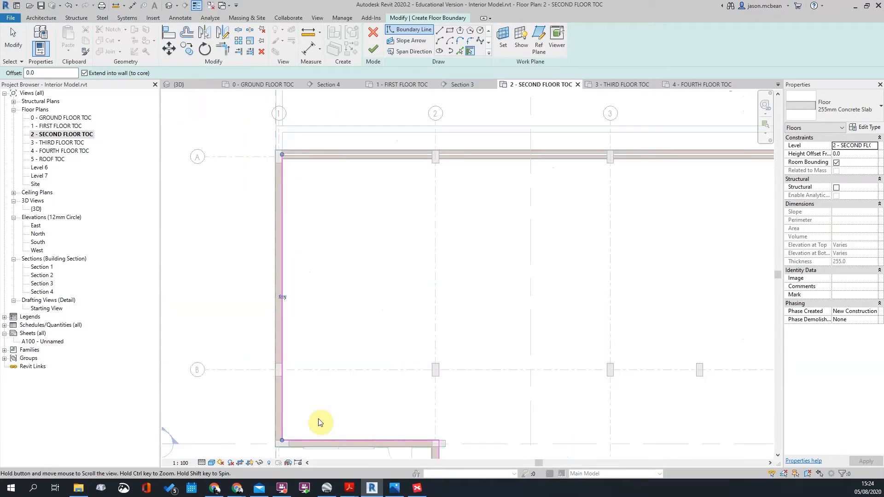
# - Pick the northern external wall along grid A and the eastern external wall along grid 7 as slab boundary lines
pyautogui.click(311, 157)
pyautogui.scroll(4, 306, 113)
pyautogui.moveTo(305, 113); pyautogui.dragTo(282, 292, button='middle')
pyautogui.scroll(-4, 170, 150)
pyautogui.scroll(-5, 511, 276)
pyautogui.moveTo(599, 324); pyautogui.dragTo(418, 290, button='middle')
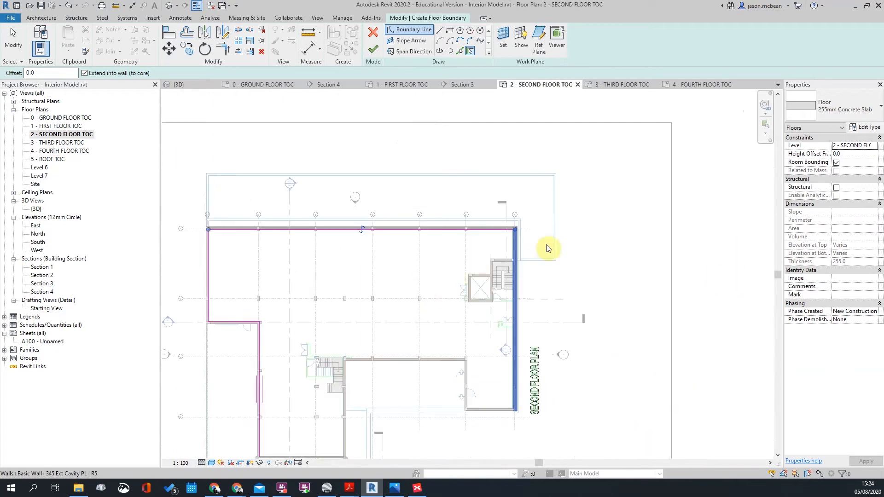
pyautogui.scroll(6, 513, 364)
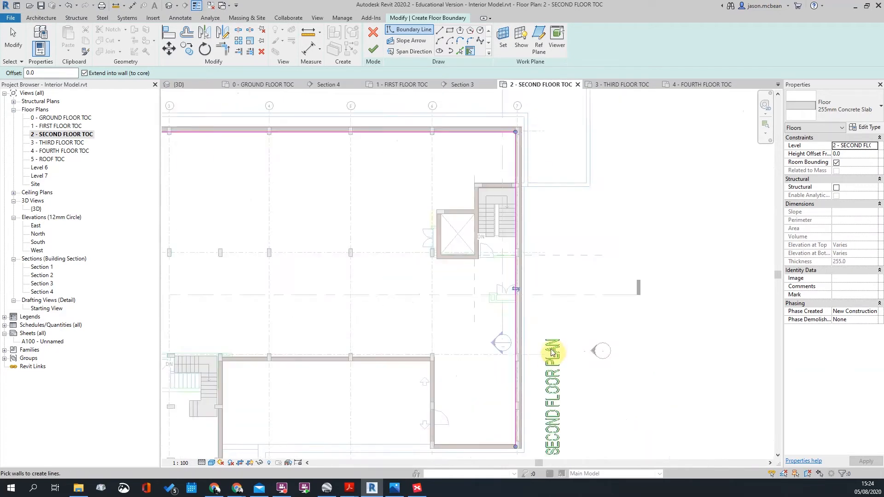
# - Pick the southern and western walls of the south-eastern wing and the courtyard's northern wall as boundary lines
pyautogui.click(518, 343)
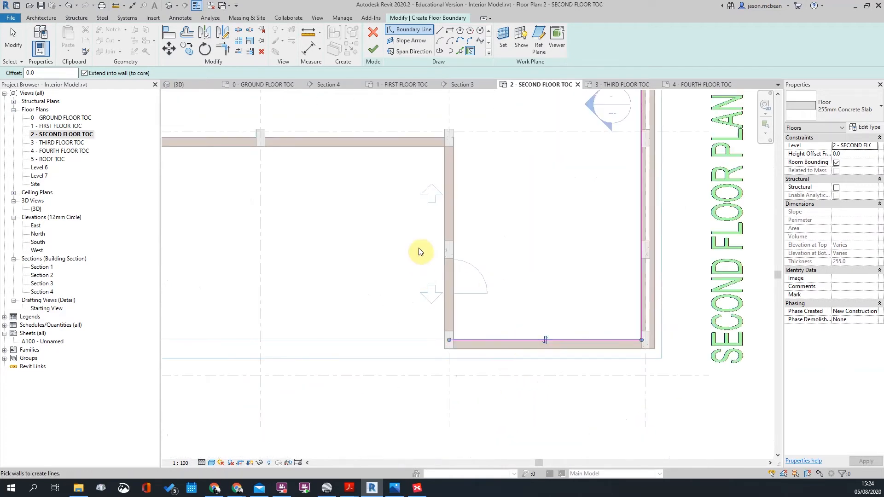
pyautogui.scroll(-3, 534, 233)
pyautogui.scroll(3, 541, 237)
pyautogui.click(540, 226)
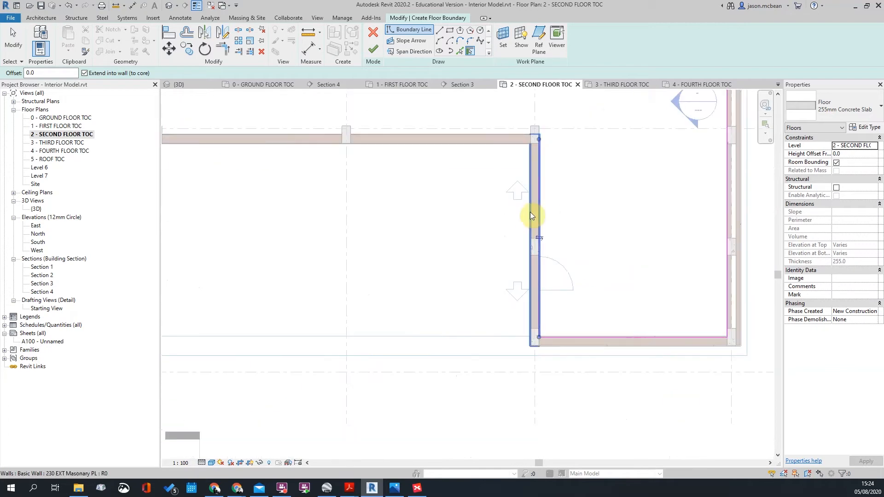
pyautogui.click(484, 139)
pyautogui.scroll(-4, 586, 336)
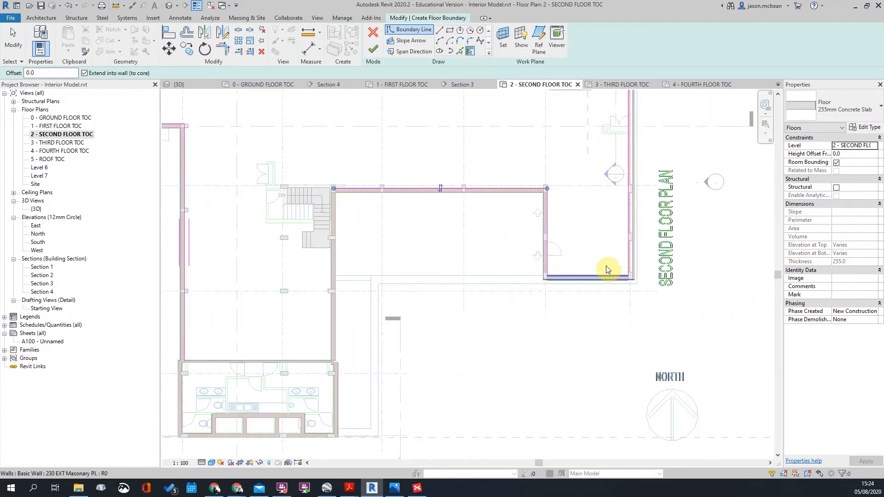
# - Pick the courtyard's western wall and the eastern external wall of the toilet block as boundary lines
pyautogui.scroll(3, 286, 203)
pyautogui.scroll(-3, 511, 254)
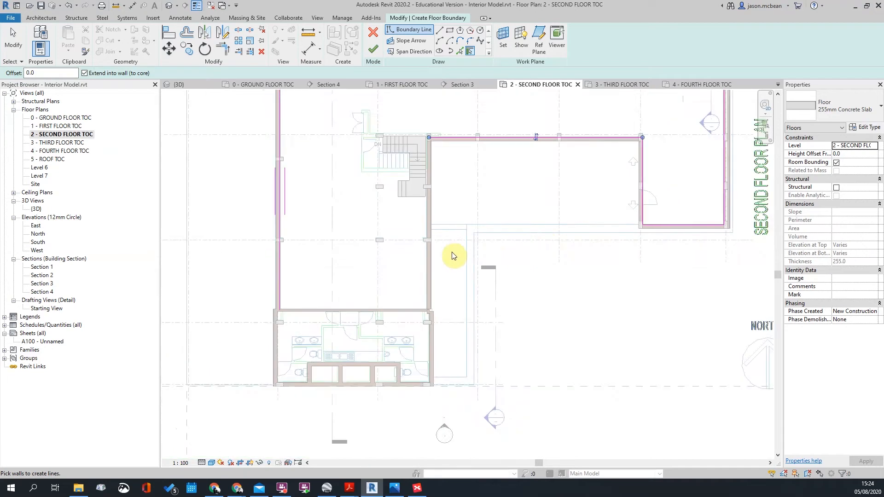
pyautogui.scroll(3, 416, 206)
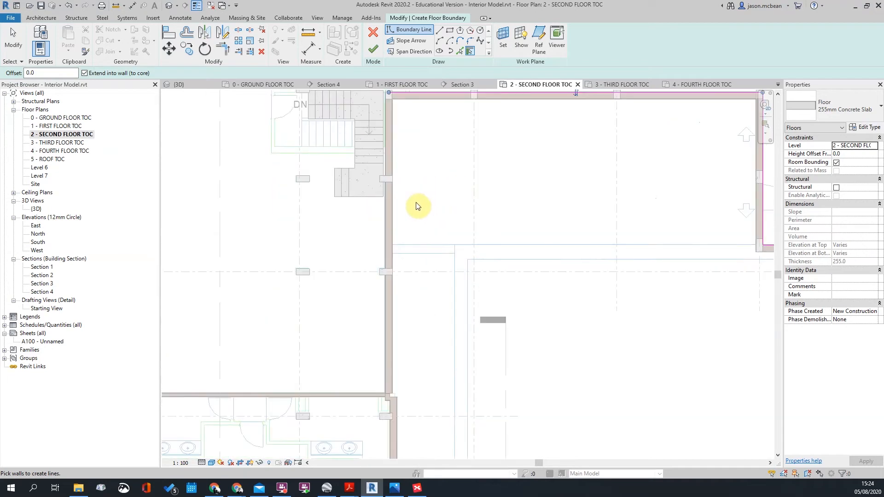
pyautogui.scroll(-3, 417, 206)
pyautogui.scroll(4, 508, 261)
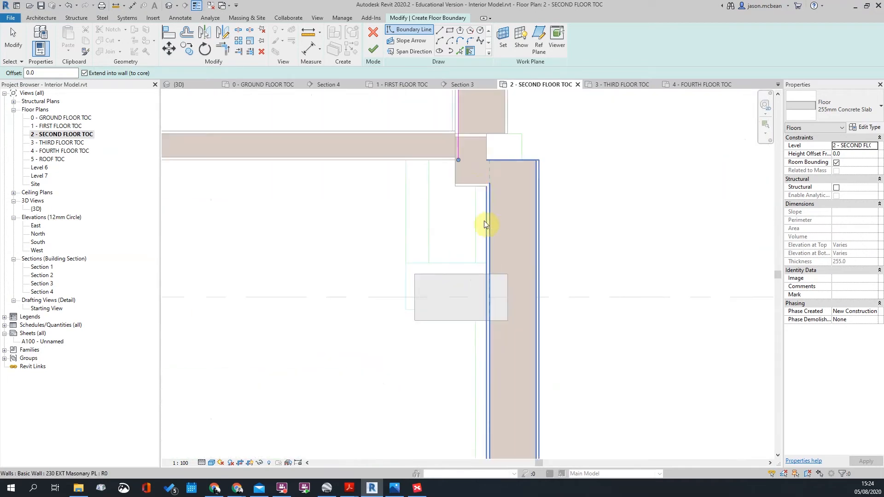
pyautogui.click(490, 225)
pyautogui.scroll(-3, 662, 230)
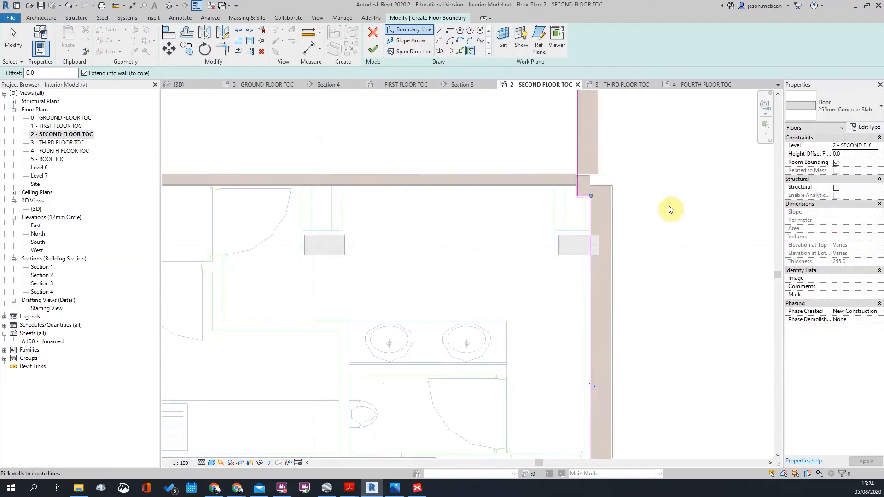
# - Pick the toilet block's southern wall and the eastern and northern walls of the ducts as boundary lines
pyautogui.scroll(3, 591, 348)
pyautogui.click(558, 284)
pyautogui.click(492, 236)
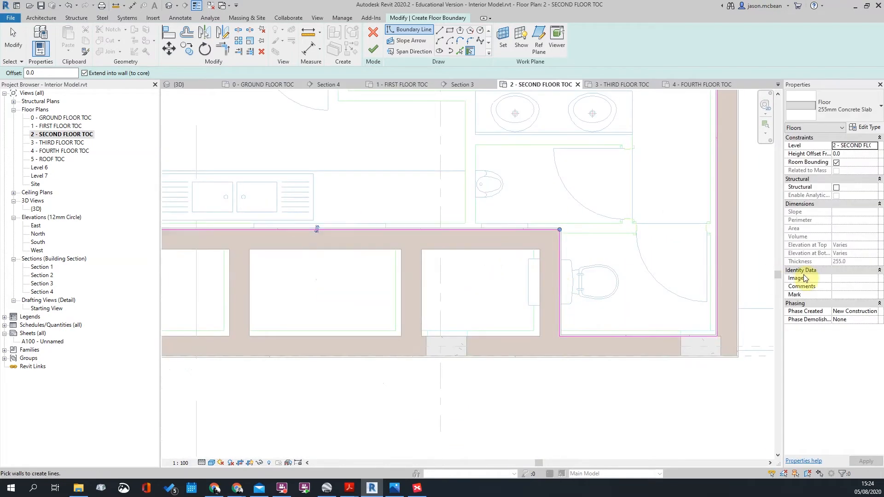
# - Pick the ducts' western wall, the adjoining southern wall and the toilet block's western external wall as boundary lines
pyautogui.scroll(3, 359, 282)
pyautogui.scroll(-3, 365, 325)
pyautogui.scroll(3, 365, 326)
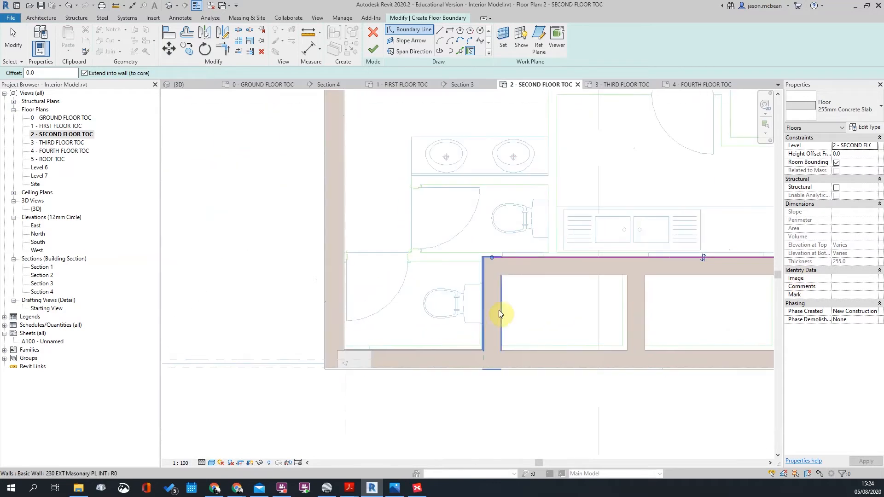
pyautogui.click(485, 310)
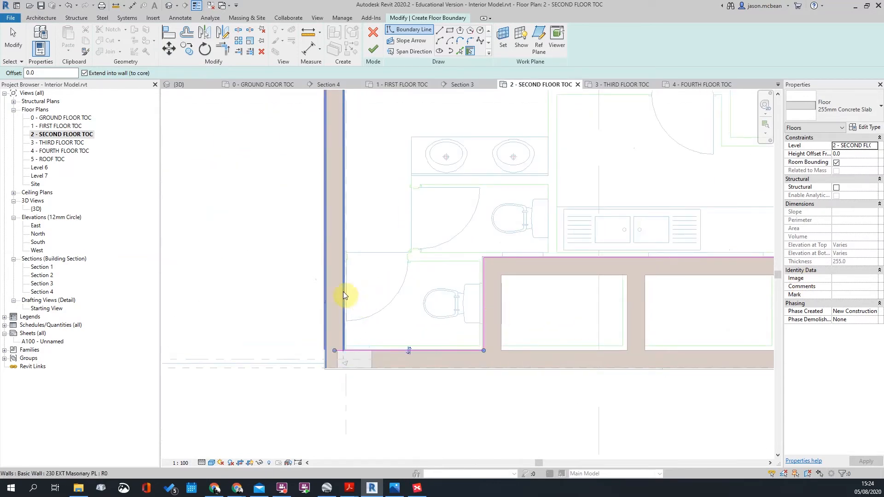
pyautogui.click(343, 293)
# - Pick the cross wall on the north side of the toilet block as a boundary line
pyautogui.scroll(-4, 405, 384)
pyautogui.scroll(6, 386, 291)
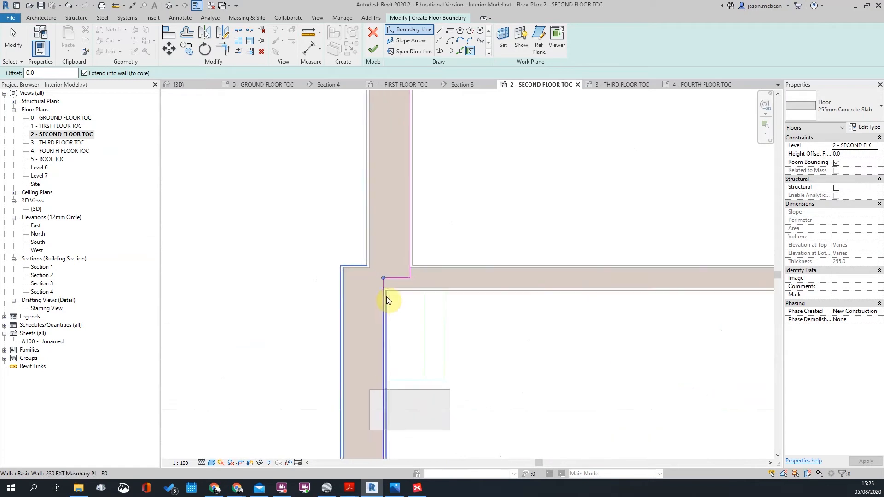
pyautogui.click(403, 286)
pyautogui.scroll(-2, 396, 304)
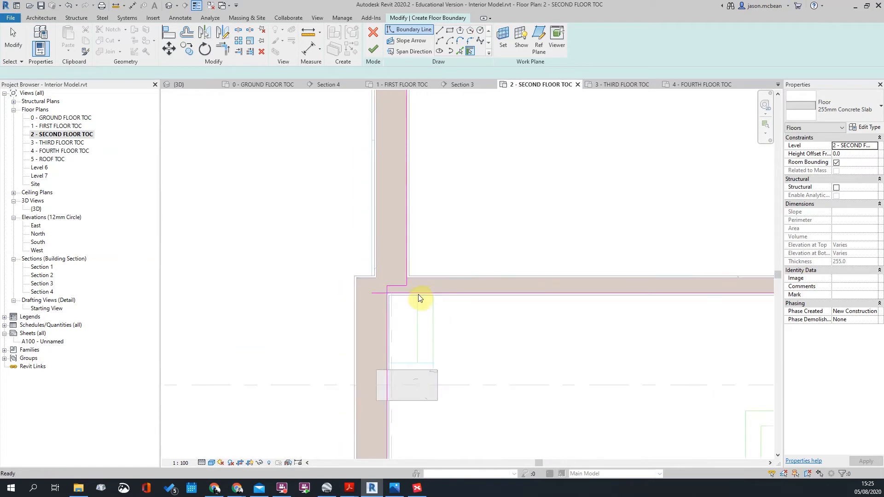
# - Trim the vertical boundary lines to the cross wall's line at the toilet block's north-western corner
pyautogui.press('Escape')
pyautogui.scroll(2, 404, 308)
pyautogui.press('t')
pyautogui.press('r')
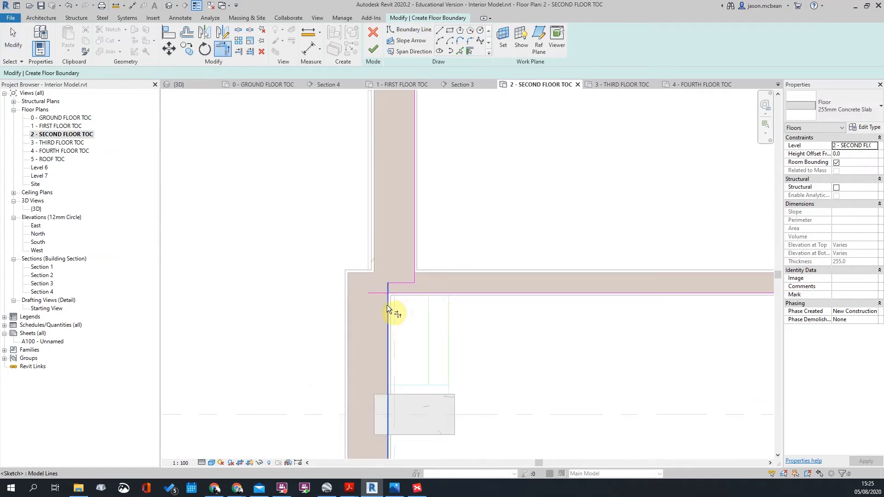
pyautogui.click(405, 294)
pyautogui.click(412, 266)
pyautogui.press('Escape')
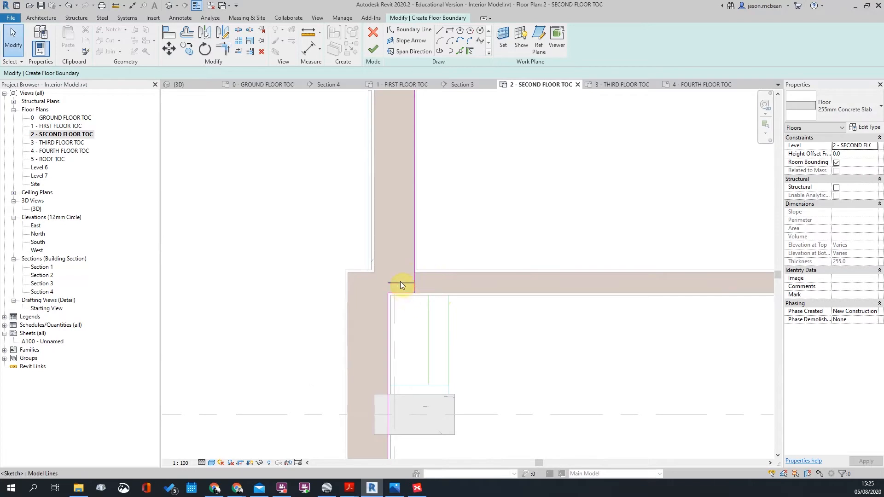
# - Check the boundary at the toilet block's north-eastern corner and around the whole second floor slab loop
pyautogui.scroll(-3, 399, 285)
pyautogui.scroll(-3, 432, 280)
pyautogui.scroll(2, 615, 288)
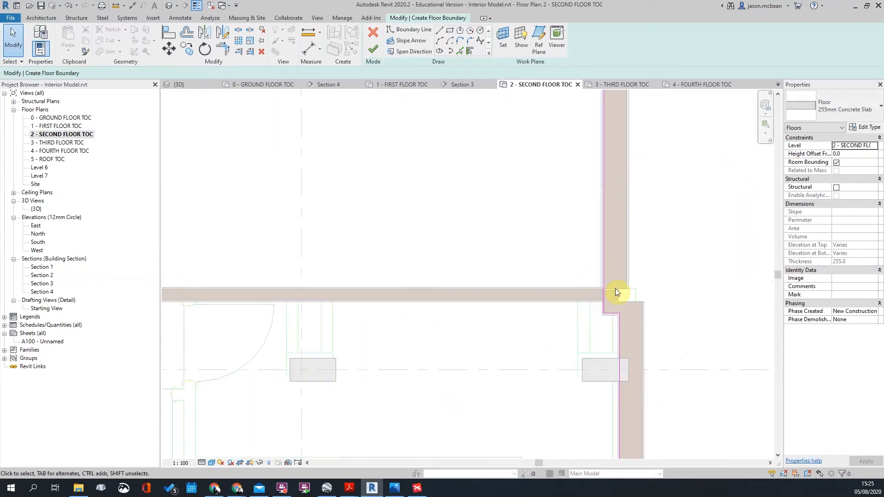
pyautogui.moveTo(609, 381); pyautogui.dragTo(659, 271, button='middle')
pyautogui.scroll(1, 606, 357)
pyautogui.press('Tab')
pyautogui.click(602, 364)
pyautogui.scroll(-3, 612, 351)
pyautogui.moveTo(494, 301); pyautogui.dragTo(483, 409, button='middle')
pyautogui.moveTo(468, 229); pyautogui.dragTo(418, 377, button='middle')
pyautogui.scroll(-3, 420, 301)
pyautogui.click(597, 232)
pyautogui.moveTo(598, 236); pyautogui.dragTo(541, 257, button='middle')
pyautogui.scroll(3, 281, 251)
pyautogui.scroll(-4, 388, 176)
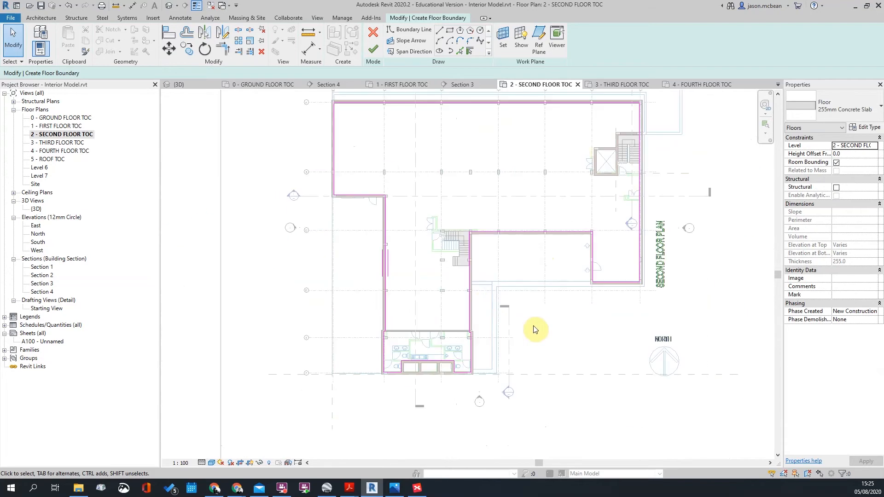
# - Examine which wall face the boundary line follows along the courtyard's western wall beside the stairs
pyautogui.scroll(3, 404, 247)
pyautogui.moveTo(513, 317); pyautogui.dragTo(464, 297, button='middle')
pyautogui.scroll(4, 443, 293)
pyautogui.scroll(-1, 423, 286)
pyautogui.scroll(2, 425, 259)
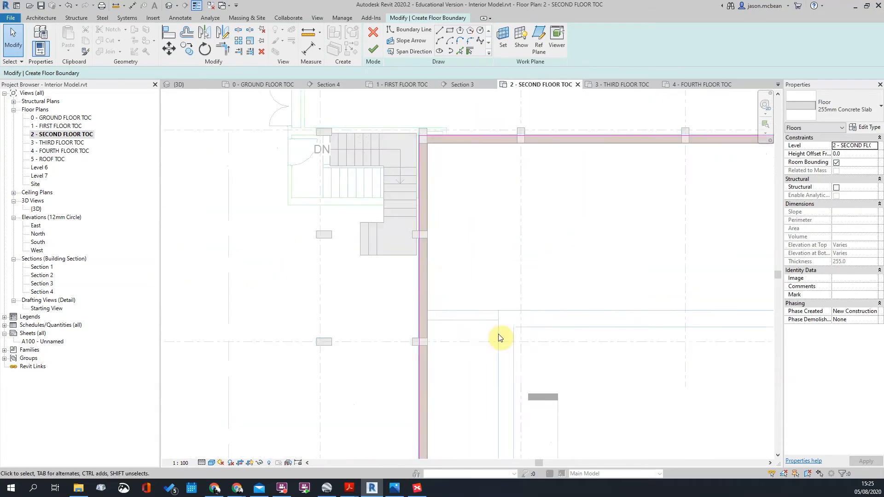
pyautogui.moveTo(500, 338); pyautogui.dragTo(470, 302, button='middle')
pyautogui.moveTo(406, 386); pyautogui.dragTo(414, 354, button='middle')
pyautogui.scroll(3, 414, 355)
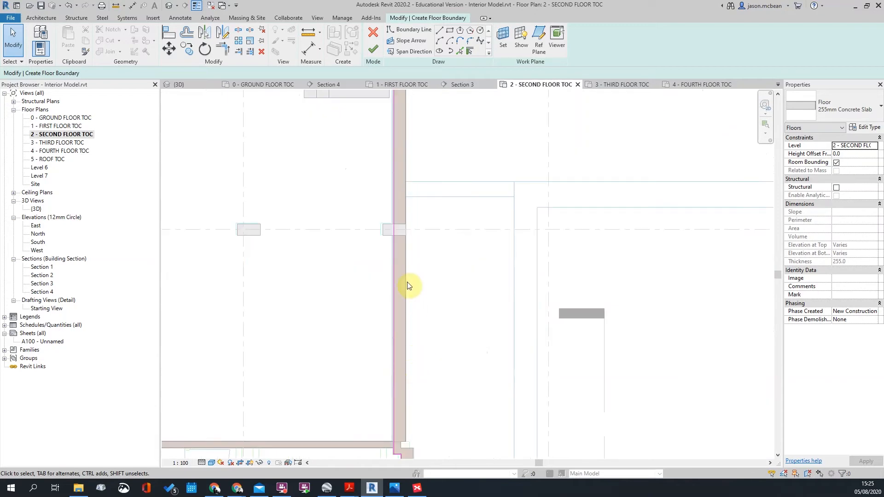
pyautogui.scroll(-2, 415, 302)
pyautogui.scroll(4, 414, 402)
pyautogui.scroll(-3, 429, 221)
# - Try to flip the boundary line on the south-eastern wing's western wall to the opposite wall face
pyautogui.moveTo(524, 154); pyautogui.dragTo(393, 448, button='middle')
pyautogui.scroll(-3, 443, 198)
pyautogui.scroll(4, 654, 249)
pyautogui.moveTo(654, 248); pyautogui.dragTo(569, 216, button='middle')
pyautogui.click(532, 212)
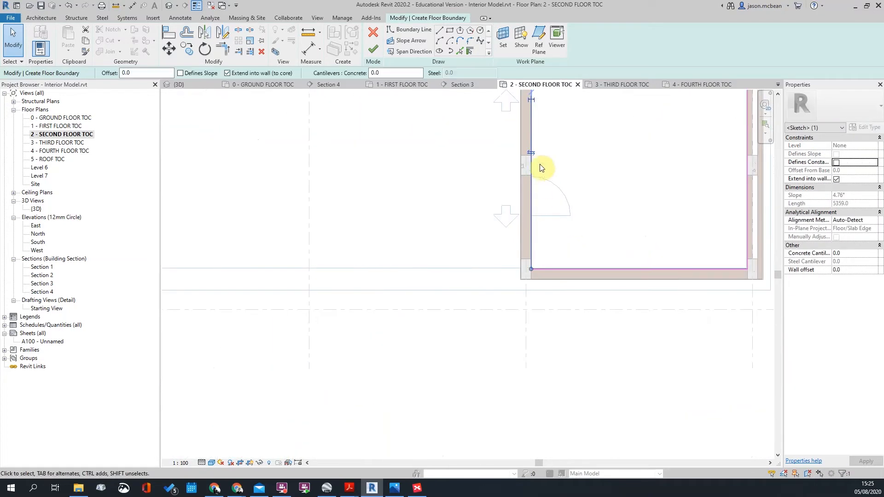
pyautogui.scroll(-2, 622, 191)
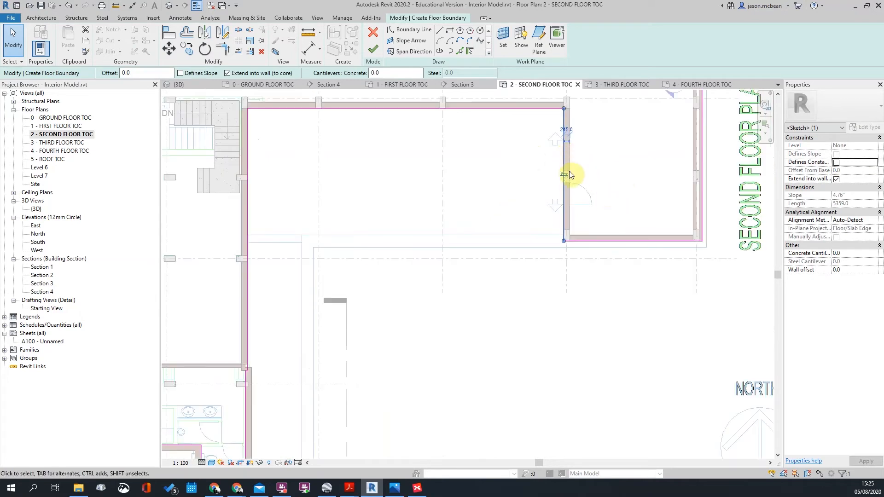
pyautogui.press('Escape')
# - Move the boundary line on the south-eastern wing's western wall to the courtyard-side face of the wall core
pyautogui.scroll(2, 571, 169)
pyautogui.scroll(3, 564, 172)
pyautogui.click(563, 210)
pyautogui.press('m')
pyautogui.press('v')
pyautogui.click(562, 234)
pyautogui.click(549, 234)
pyautogui.scroll(3, 550, 235)
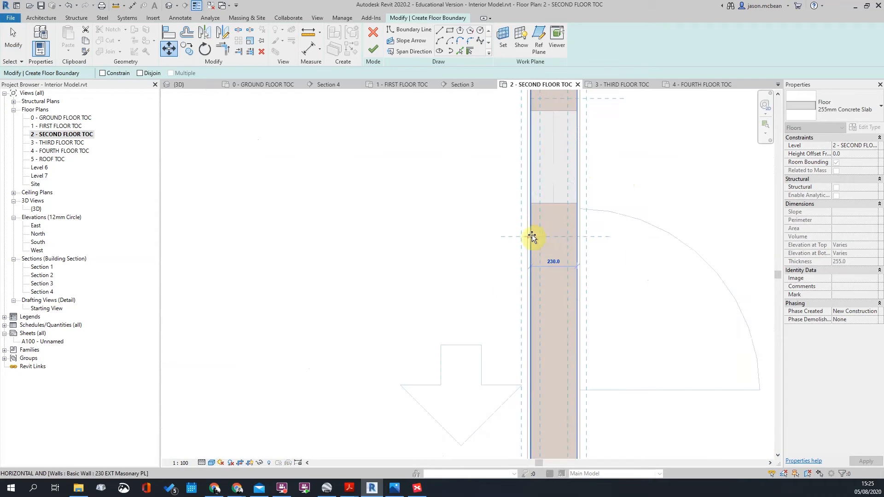
pyautogui.press('Escape')
# - Move the boundary line on the courtyard's northern wall down to the southern, courtyard-side face of the wall core
pyautogui.scroll(-4, 623, 249)
pyautogui.scroll(2, 622, 202)
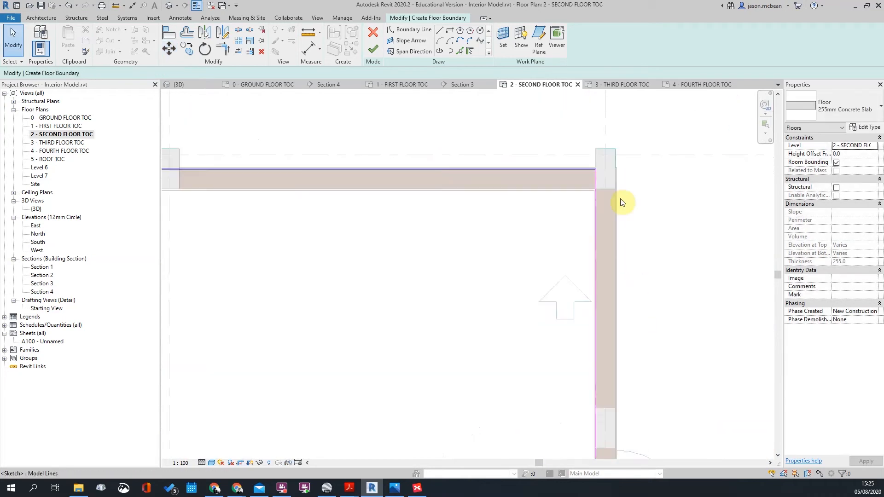
pyautogui.scroll(2, 576, 170)
pyautogui.click(576, 167)
pyautogui.press('m')
pyautogui.press('v')
pyautogui.click(577, 168)
pyautogui.click(582, 204)
# - Inspect the boundary line on the courtyard's western wall beside the stairs and clear the selection
pyautogui.scroll(-4, 676, 193)
pyautogui.scroll(3, 470, 229)
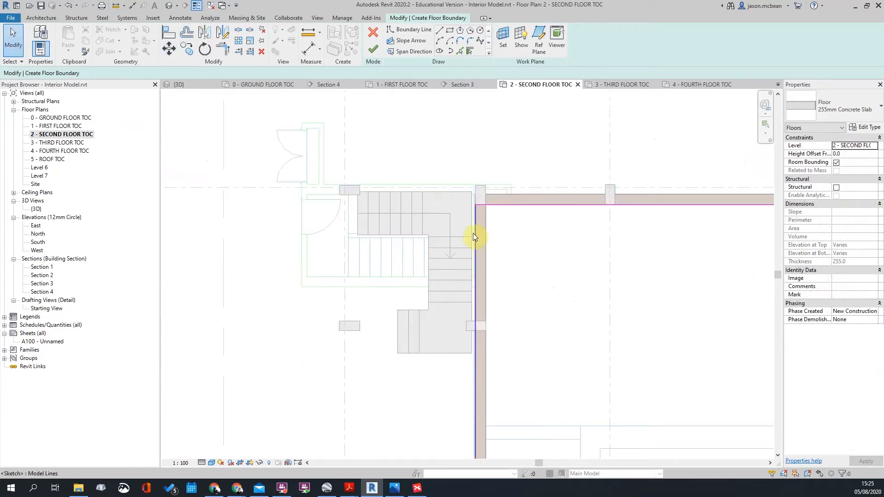
pyautogui.click(480, 234)
pyautogui.scroll(2, 480, 266)
pyautogui.scroll(1, 481, 266)
pyautogui.scroll(-5, 507, 217)
pyautogui.scroll(2, 545, 332)
pyautogui.moveTo(545, 332); pyautogui.dragTo(482, 268, button='middle')
pyautogui.press('Escape')
# - Check the boundary lines from the courtyard's western wall down and around the toilet block
pyautogui.scroll(-2, 527, 172)
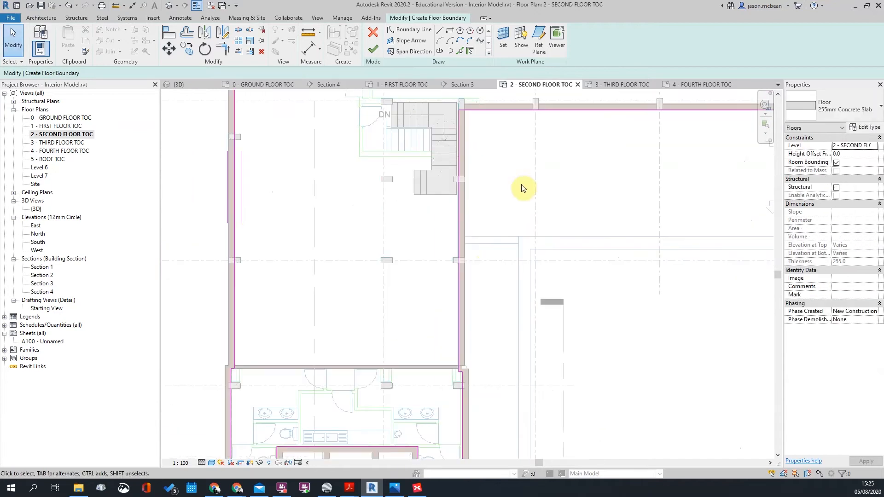
pyautogui.scroll(1, 456, 231)
pyautogui.scroll(-3, 492, 188)
pyautogui.moveTo(494, 343); pyautogui.dragTo(479, 249, button='middle')
pyautogui.scroll(3, 468, 306)
pyautogui.scroll(-2, 474, 290)
pyautogui.moveTo(499, 204); pyautogui.dragTo(484, 290, button='middle')
pyautogui.scroll(2, 447, 418)
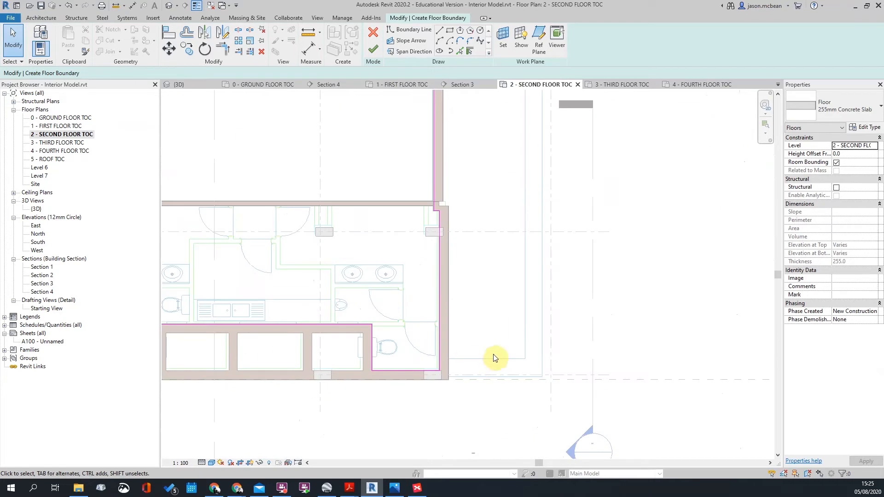
pyautogui.scroll(-3, 590, 173)
pyautogui.scroll(2, 668, 147)
pyautogui.scroll(-2, 468, 271)
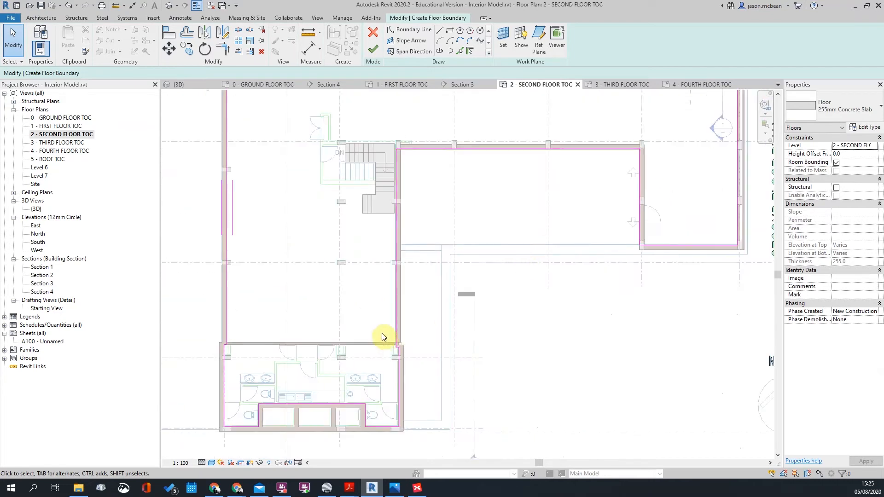
# - Move the boundary line on the courtyard's western wall across to the outer, courtyard-side face of the wall core
pyautogui.scroll(4, 385, 334)
pyautogui.click(423, 340)
pyautogui.scroll(3, 424, 340)
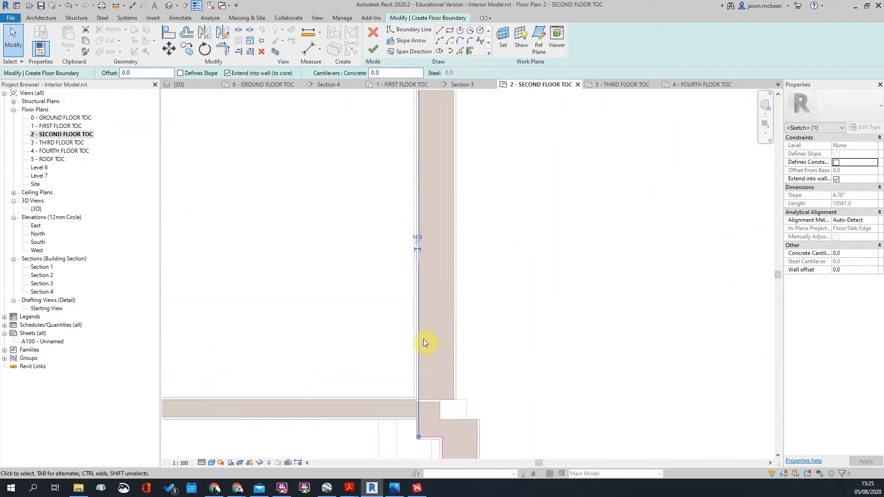
pyautogui.moveTo(423, 339); pyautogui.dragTo(456, 344)
pyautogui.scroll(3, 454, 352)
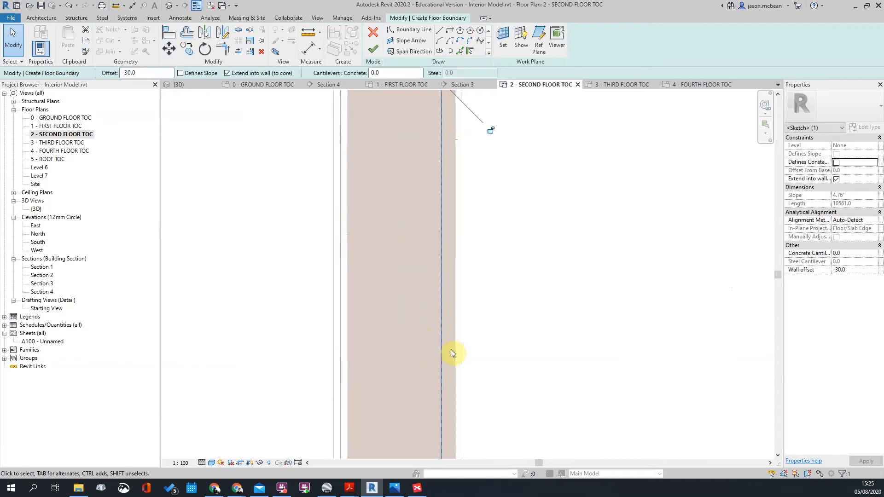
pyautogui.press('m')
pyautogui.press('v')
pyautogui.click(442, 357)
pyautogui.click(455, 358)
pyautogui.scroll(-2, 526, 231)
pyautogui.scroll(-3, 530, 239)
pyautogui.scroll(1, 552, 322)
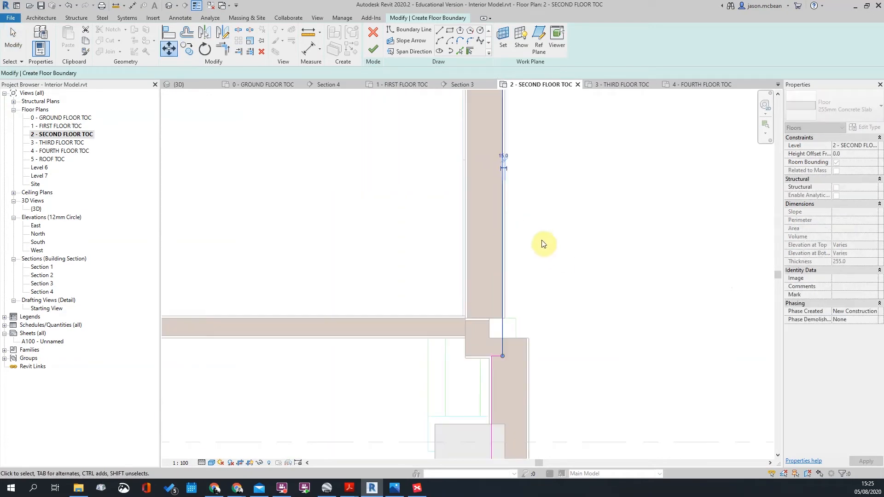
pyautogui.click(555, 337)
# - Move the boundary line on the toilet block's eastern wall out to the outer face of the wall core
pyautogui.scroll(3, 465, 333)
pyautogui.scroll(-2, 479, 244)
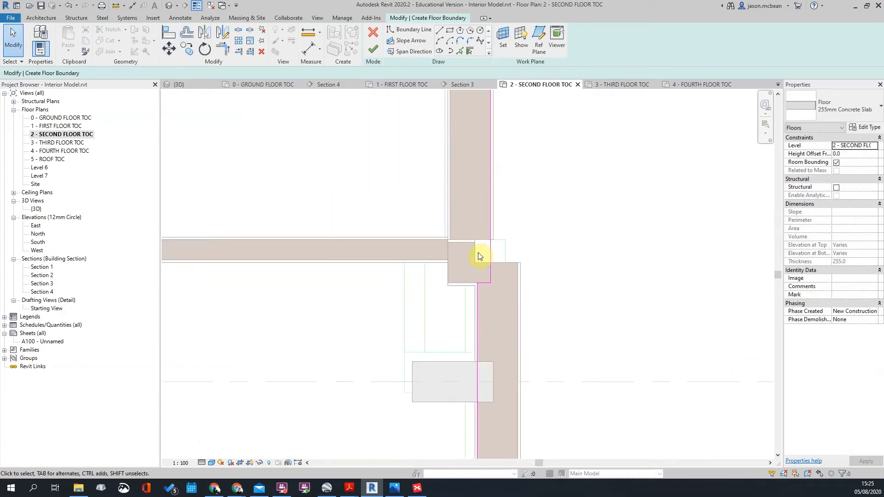
pyautogui.click(477, 313)
pyautogui.moveTo(478, 318); pyautogui.dragTo(519, 322)
pyautogui.scroll(2, 534, 276)
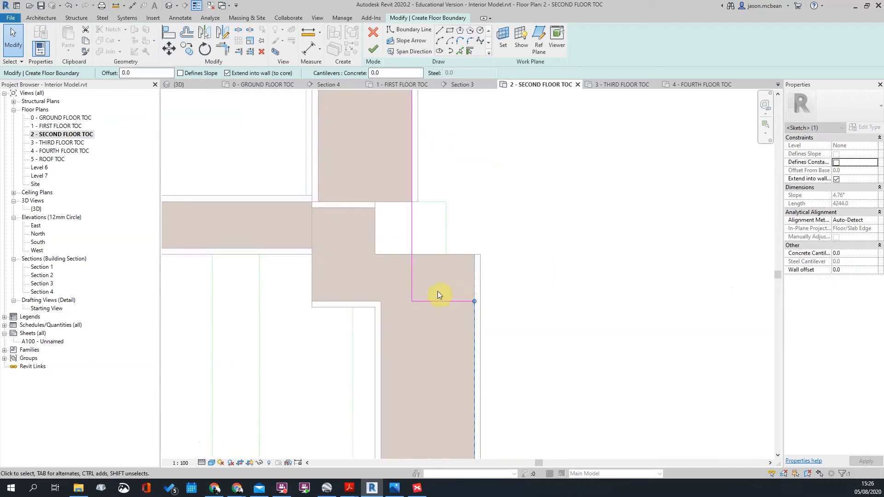
# - Move the short connecting boundary line at the toilet block's north-eastern corner up to the end of the courtyard wall
pyautogui.click(445, 301)
pyautogui.moveTo(456, 302); pyautogui.dragTo(443, 202)
pyautogui.scroll(-5, 573, 217)
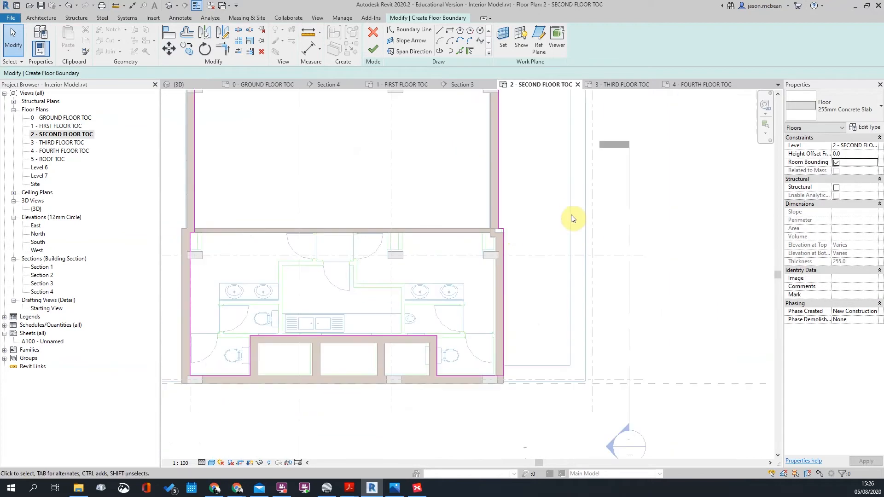
pyautogui.scroll(6, 513, 278)
pyautogui.scroll(-5, 519, 277)
pyautogui.moveTo(516, 205); pyautogui.dragTo(491, 227, button='middle')
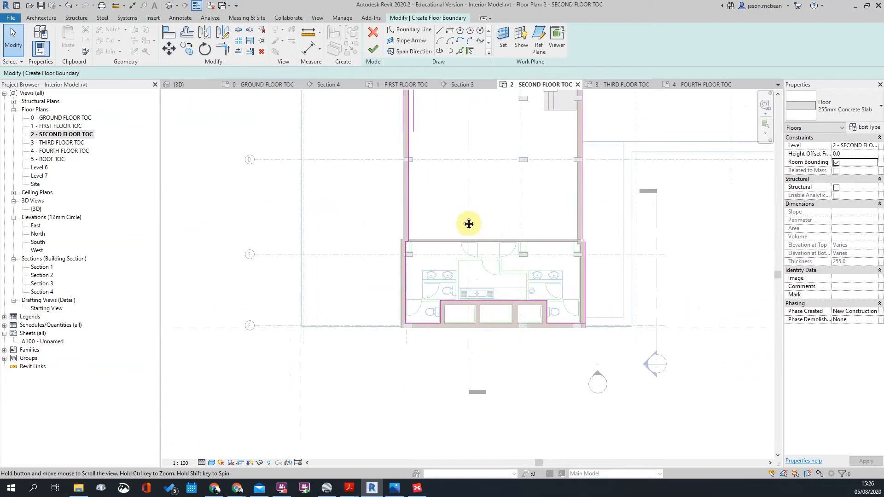
# - Move the boundary line on the short east-west wall between grids B and C to the southern, outer face of the wall core
pyautogui.scroll(-2, 388, 220)
pyautogui.moveTo(587, 265); pyautogui.dragTo(572, 319, button='middle')
pyautogui.scroll(7, 380, 297)
pyautogui.scroll(-3, 396, 258)
pyautogui.scroll(6, 372, 188)
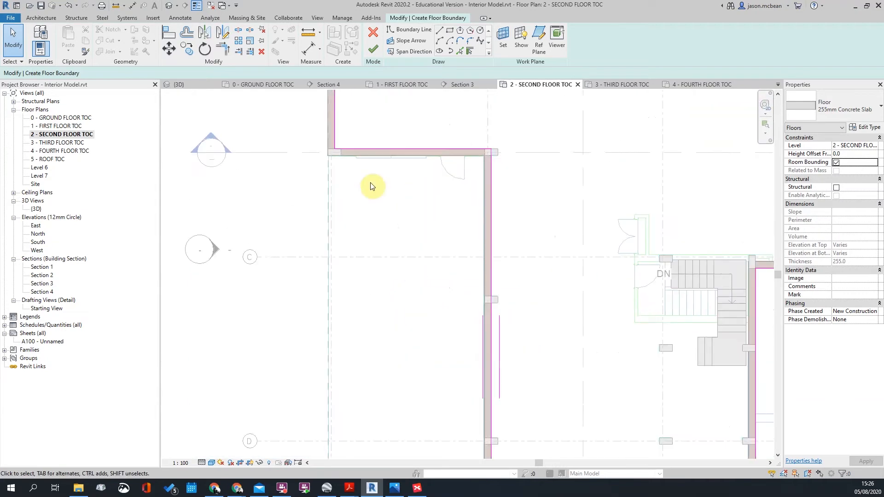
pyautogui.click(365, 168)
pyautogui.scroll(3, 365, 168)
pyautogui.moveTo(362, 167); pyautogui.dragTo(360, 192)
pyautogui.scroll(3, 355, 192)
pyautogui.scroll(-5, 370, 242)
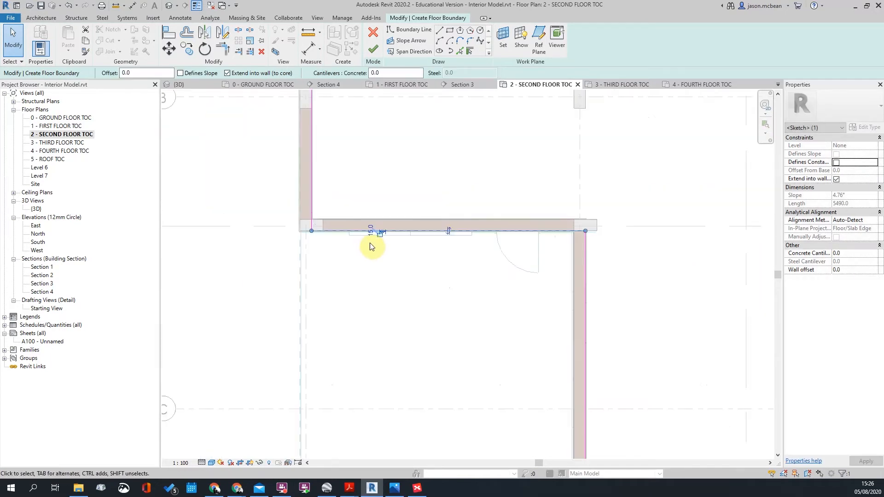
# - Move the boundary line on the adjoining western wall, running south between grids B and E, across to its outer, western core face
pyautogui.scroll(2, 585, 248)
pyautogui.scroll(2, 588, 226)
pyautogui.moveTo(588, 223); pyautogui.dragTo(527, 222)
pyautogui.scroll(-3, 530, 221)
pyautogui.click(552, 216)
pyautogui.scroll(-3, 552, 214)
pyautogui.moveTo(529, 193); pyautogui.dragTo(426, 120, button='middle')
pyautogui.scroll(-3, 426, 121)
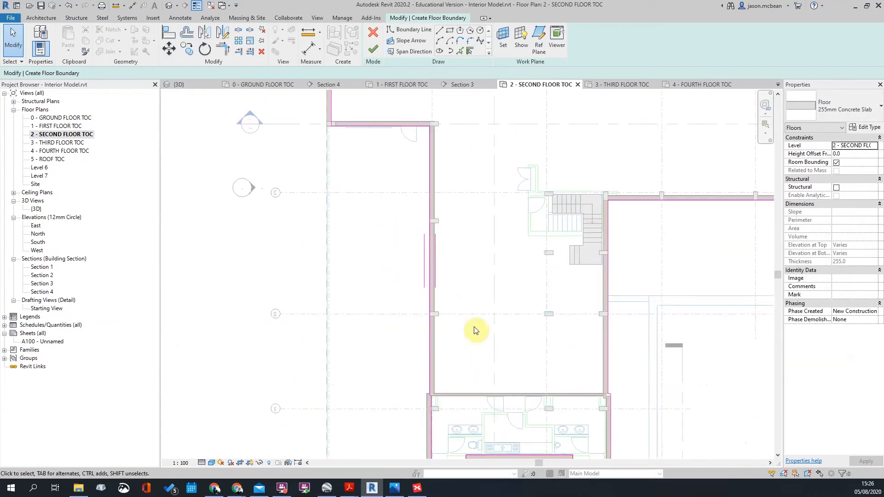
# - Move the boundary line on the toilet block's western wall to the outer face of the wall core
pyautogui.moveTo(488, 391); pyautogui.dragTo(495, 202, button='middle')
pyautogui.scroll(5, 457, 227)
pyautogui.click(420, 221)
pyautogui.moveTo(420, 221); pyautogui.dragTo(405, 221)
pyautogui.scroll(4, 400, 123)
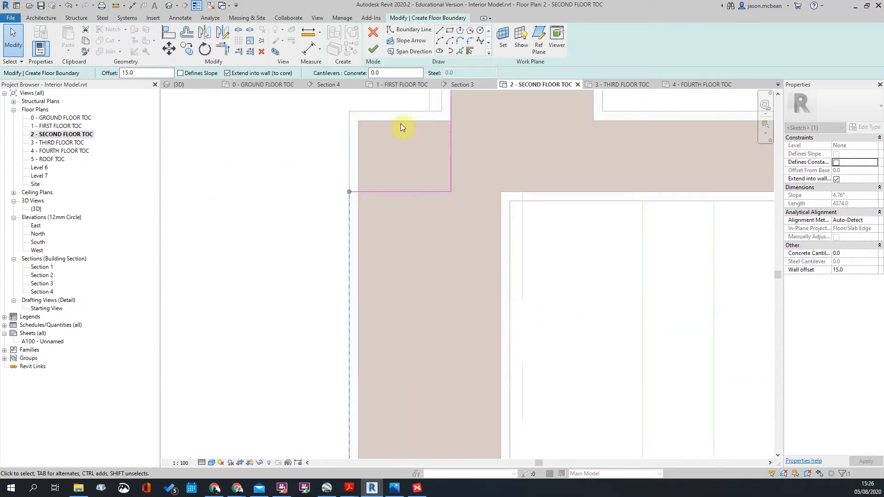
pyautogui.click(322, 261)
pyautogui.moveTo(347, 227); pyautogui.dragTo(357, 230)
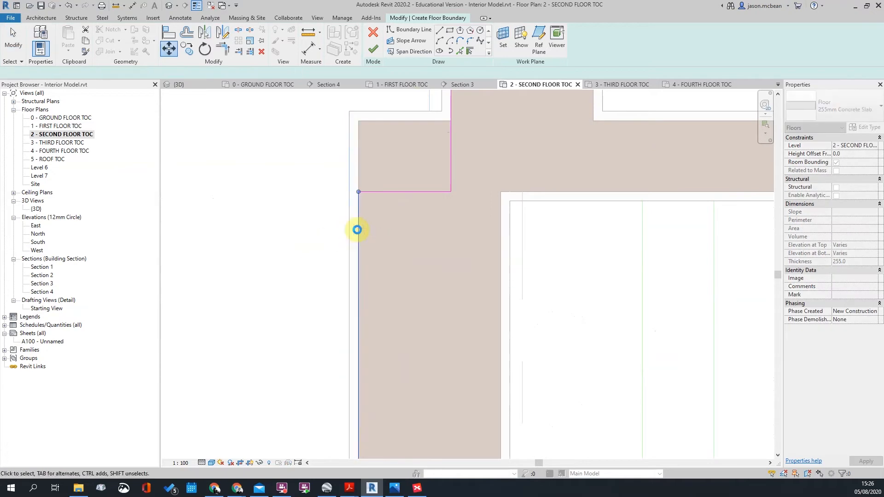
# - Move the short connecting boundary line at the toilet block's north-western corner up to the outer face of the wall core
pyautogui.click(420, 191)
pyautogui.press('m')
pyautogui.press('v')
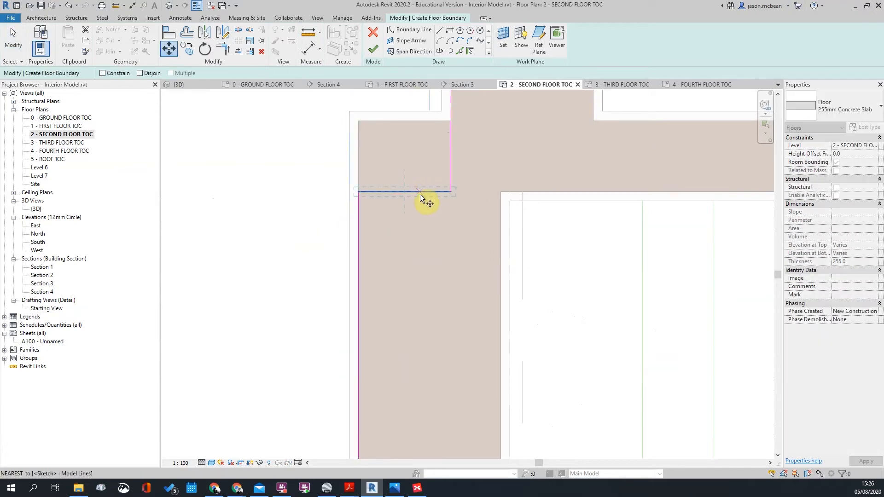
pyautogui.click(420, 192)
pyautogui.click(420, 121)
pyautogui.scroll(-4, 453, 172)
pyautogui.click(450, 174)
# - Check the slab boundary around the toilet block and the rest of the second floor for a closed outline
pyautogui.scroll(-6, 426, 195)
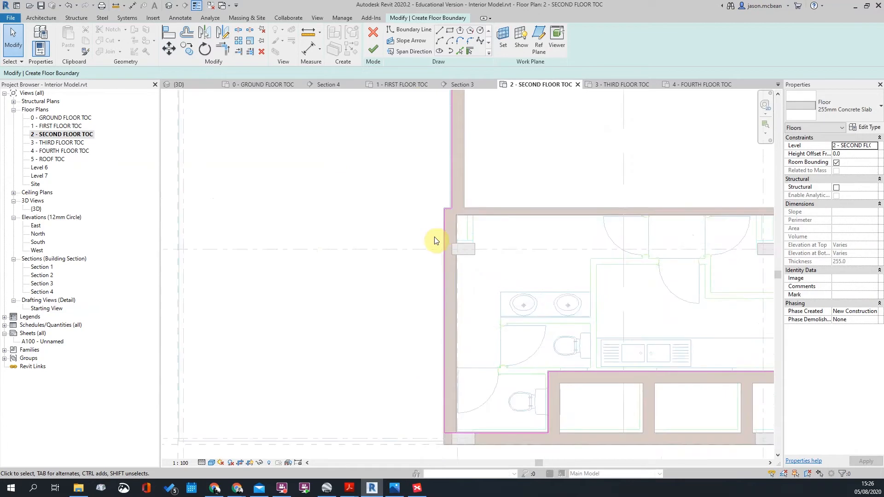
pyautogui.scroll(-5, 436, 241)
pyautogui.scroll(4, 566, 372)
pyautogui.scroll(-2, 412, 300)
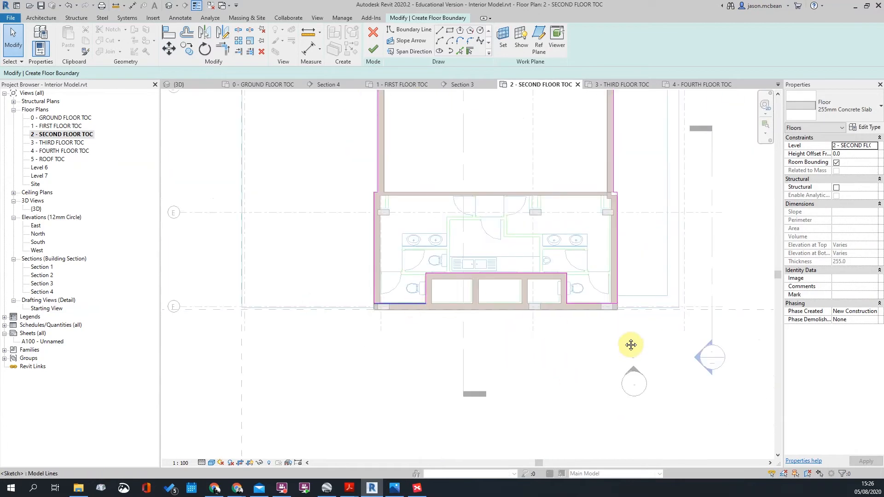
pyautogui.moveTo(631, 345); pyautogui.dragTo(560, 308, button='middle')
pyautogui.scroll(-6, 560, 308)
pyautogui.moveTo(603, 198); pyautogui.dragTo(535, 298, button='middle')
pyautogui.scroll(1, 712, 186)
pyautogui.scroll(-2, 609, 255)
pyautogui.scroll(2, 642, 125)
pyautogui.scroll(-1, 641, 125)
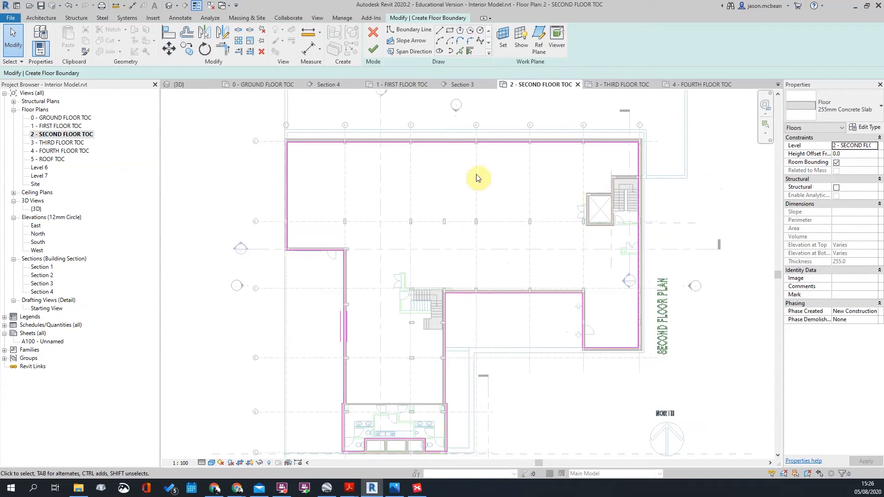
# - Finish the second floor slab without attaching walls to its bottom or joining geometry with the overlapping walls
pyautogui.click(373, 49)
pyautogui.scroll(5, 520, 266)
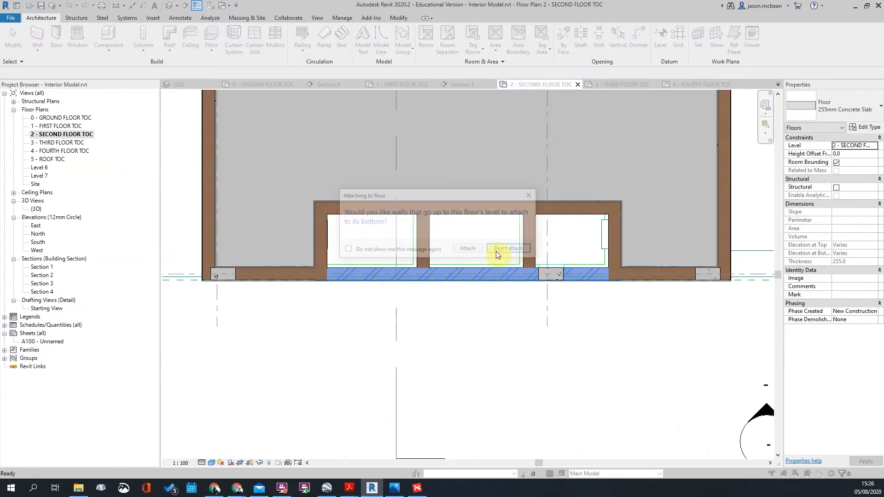
pyautogui.click(506, 249)
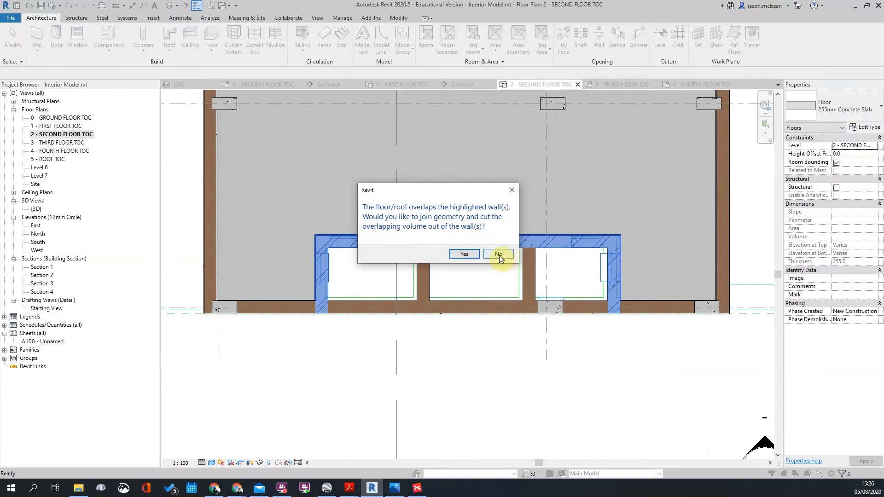
pyautogui.click(501, 254)
pyautogui.scroll(-5, 476, 275)
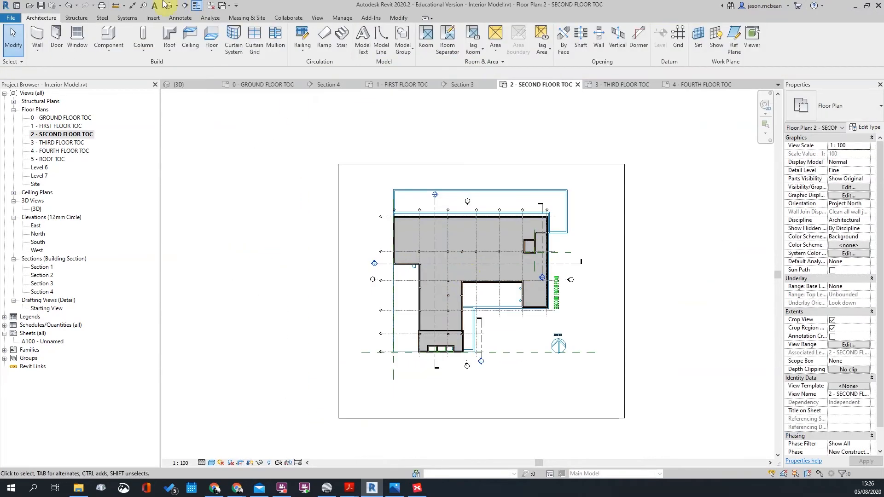
# - Open the 3D view and examine the finished second floor slab from the courtyard side
pyautogui.click(170, 7)
pyautogui.scroll(-3, 466, 217)
pyautogui.keyDown('shift'); pyautogui.moveTo(463, 345); pyautogui.dragTo(404, 313, button='middle'); pyautogui.keyUp('shift')
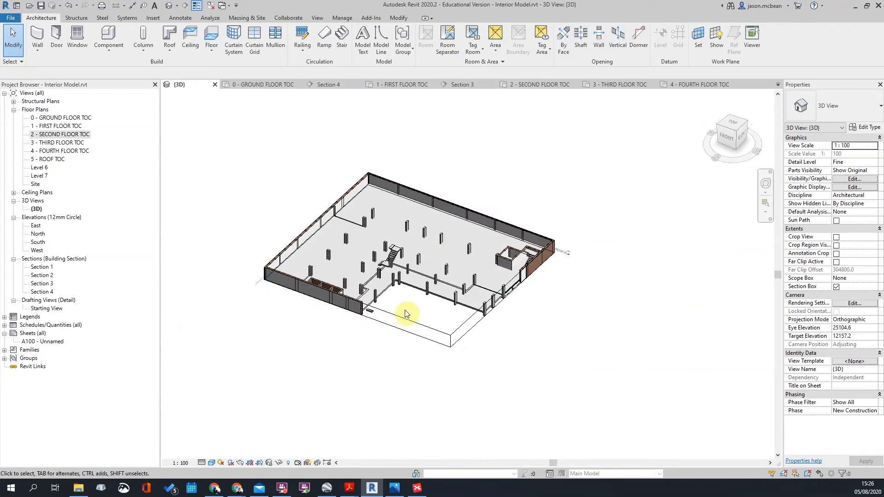
pyautogui.click(405, 316)
pyautogui.scroll(5, 406, 225)
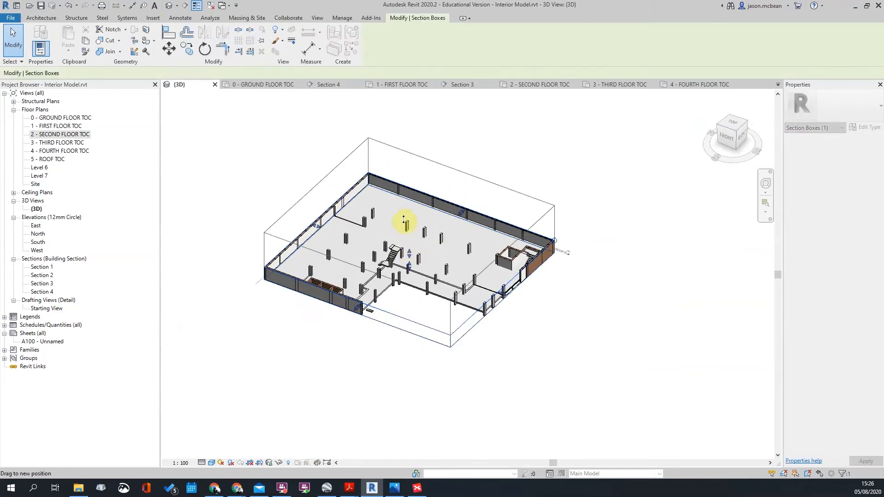
pyautogui.keyDown('shift'); pyautogui.moveTo(411, 214); pyautogui.dragTo(379, 261, button='middle'); pyautogui.keyUp('shift')
pyautogui.scroll(5, 380, 260)
pyautogui.press('Escape')
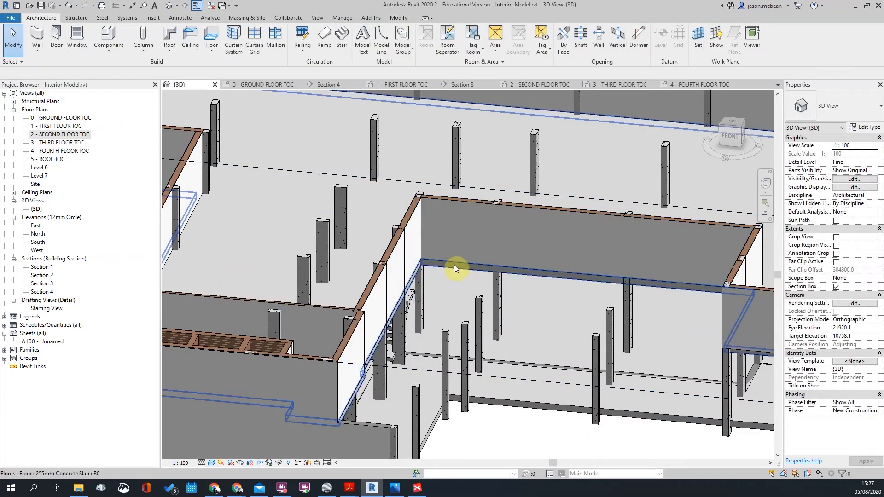
# - Select the second floor slab in 3D and examine its edges along the courtyard and toilet block walls
pyautogui.press('Tab')
pyautogui.click(455, 265)
pyautogui.scroll(-4, 455, 266)
pyautogui.keyDown('shift'); pyautogui.moveTo(497, 391); pyautogui.dragTo(409, 278, button='middle'); pyautogui.keyUp('shift')
pyautogui.scroll(4, 365, 247)
pyautogui.press('Escape')
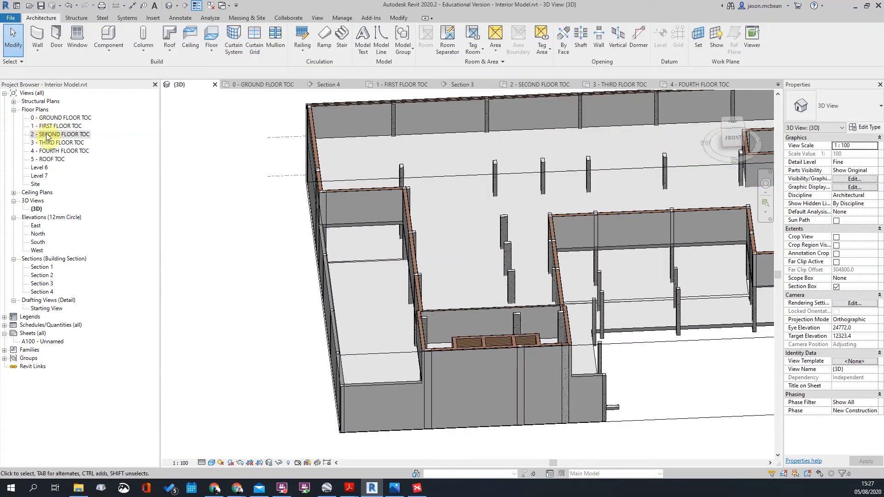
# - Start a new floor in the second floor plan and duplicate the 255mm Concrete Slab type as 170mm sLAB
pyautogui.doubleClick(47, 134)
pyautogui.scroll(5, 458, 286)
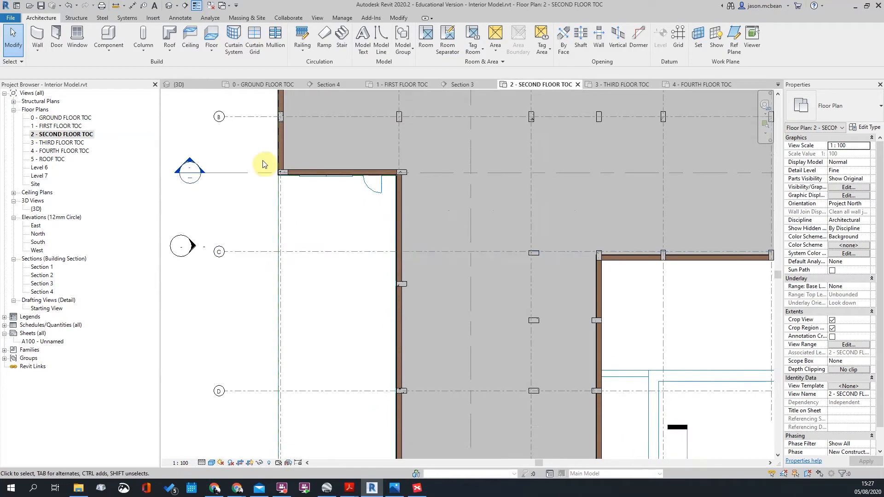
pyautogui.scroll(2, 244, 140)
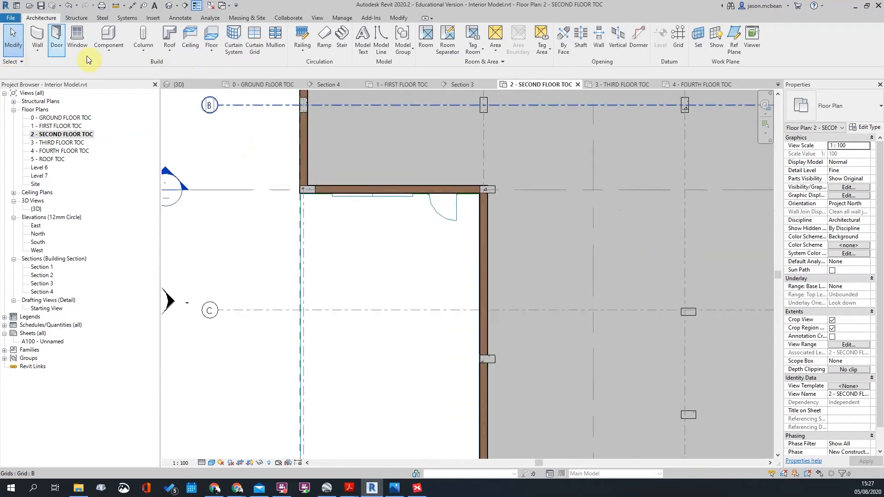
pyautogui.click(212, 43)
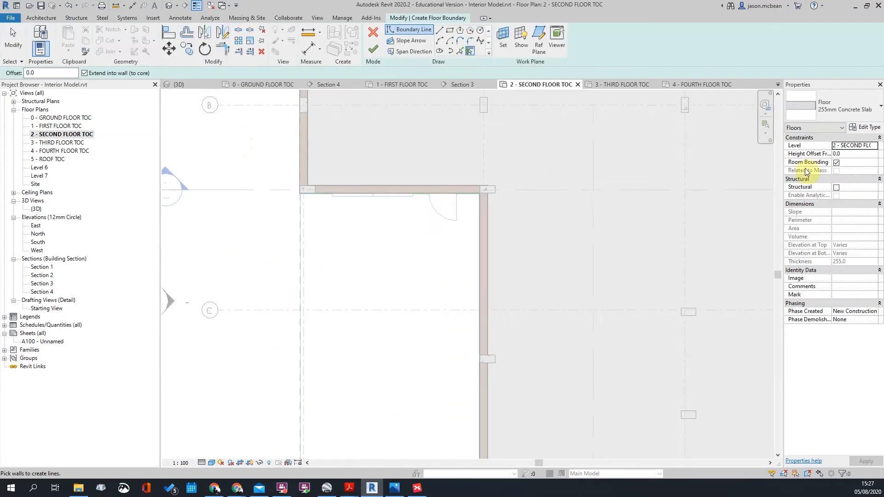
pyautogui.click(866, 129)
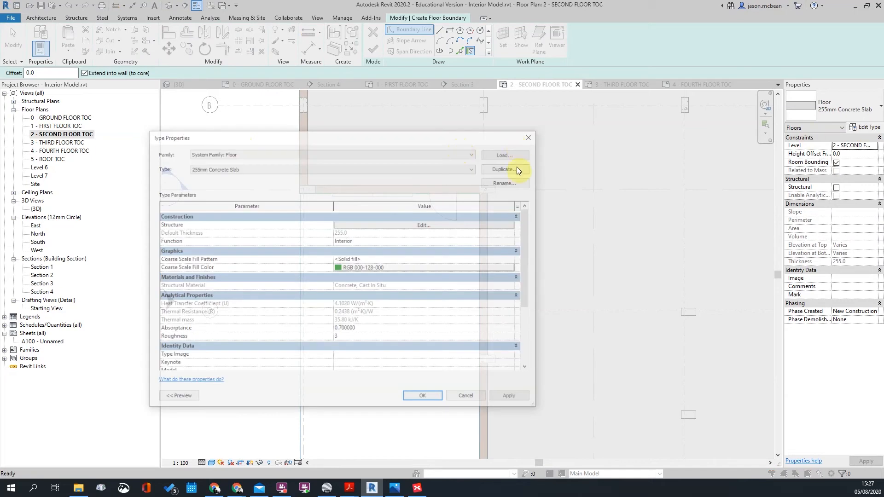
pyautogui.click(505, 169)
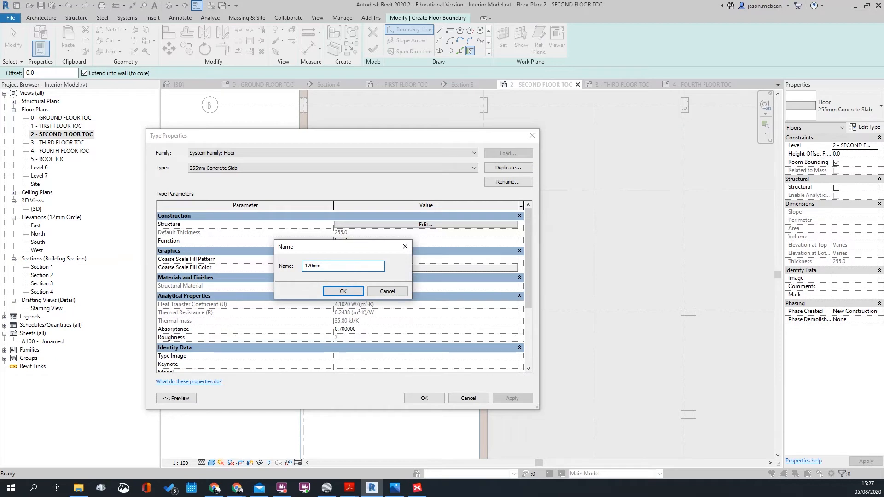
pyautogui.write('170mm sLAB')
pyautogui.press('Return')
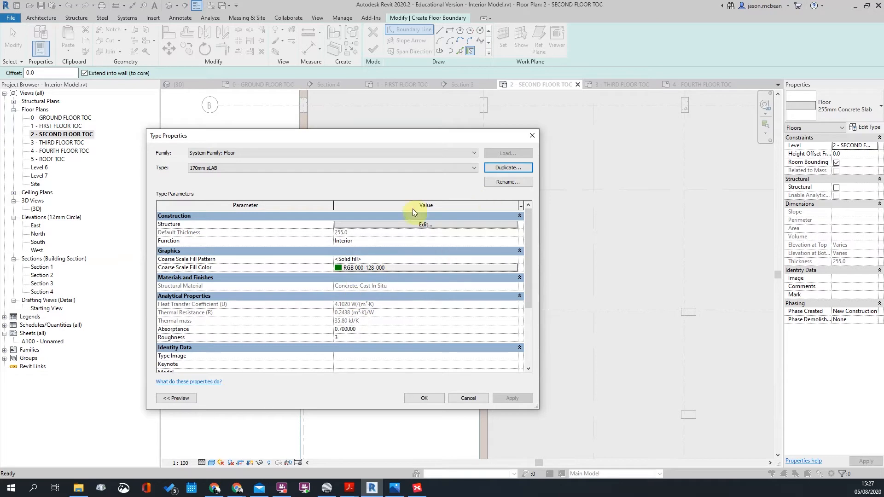
# - Set the structure layer thickness of the 170mm sLAB floor type to 170 mm and accept the type properties
pyautogui.click(433, 224)
pyautogui.click(365, 221)
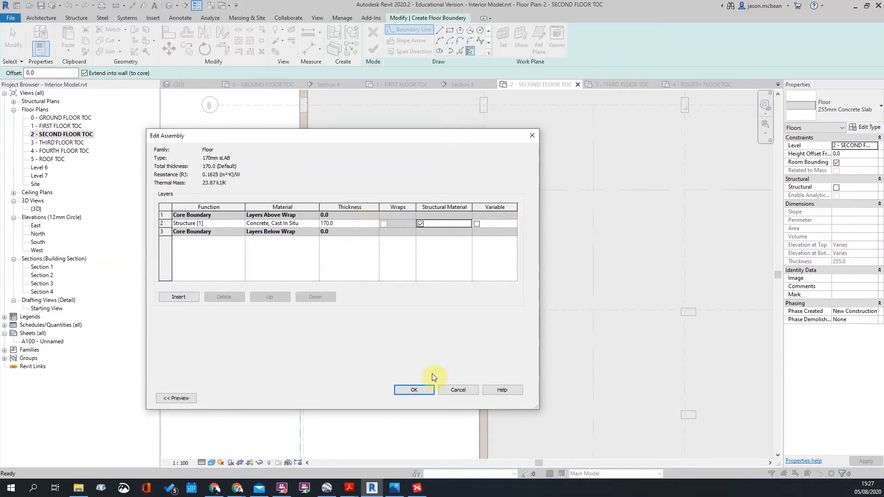
pyautogui.click(428, 393)
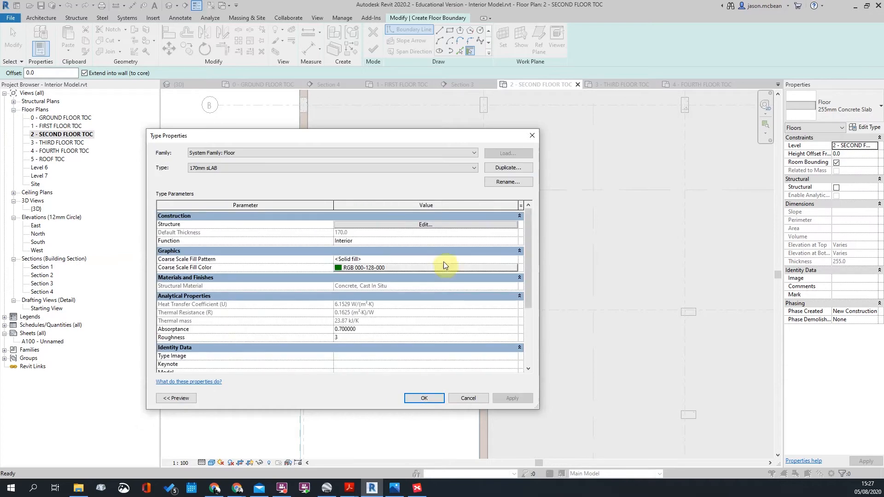
pyautogui.click(433, 398)
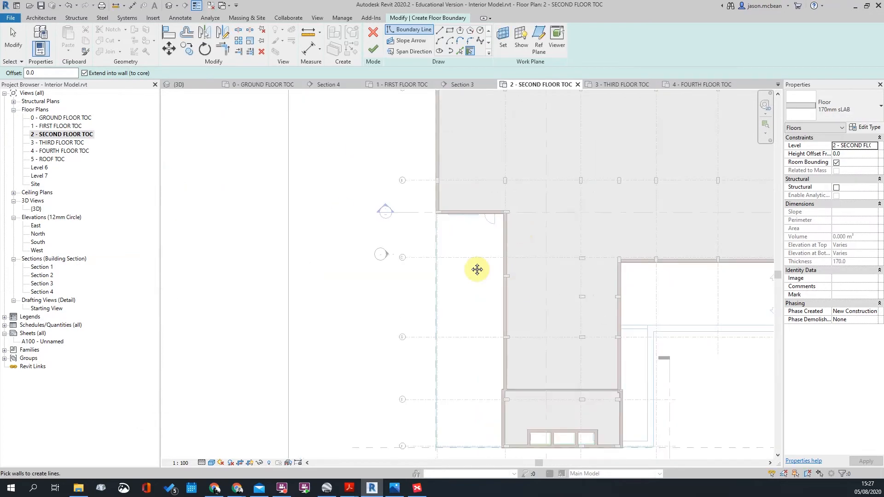
# - Examine the outlines outside the external walls along the courtyard, the northern facade and the stair and lift corner
pyautogui.moveTo(477, 269); pyautogui.dragTo(386, 223, button='middle')
pyautogui.scroll(-1, 386, 223)
pyautogui.moveTo(593, 307); pyautogui.dragTo(448, 337, button='middle')
pyautogui.scroll(-1, 447, 338)
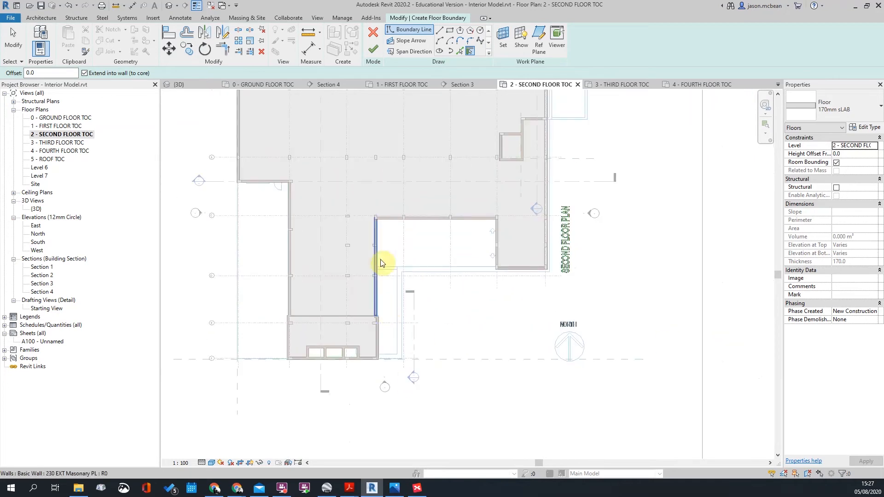
pyautogui.moveTo(497, 244); pyautogui.dragTo(469, 392, button='middle')
pyautogui.scroll(5, 537, 310)
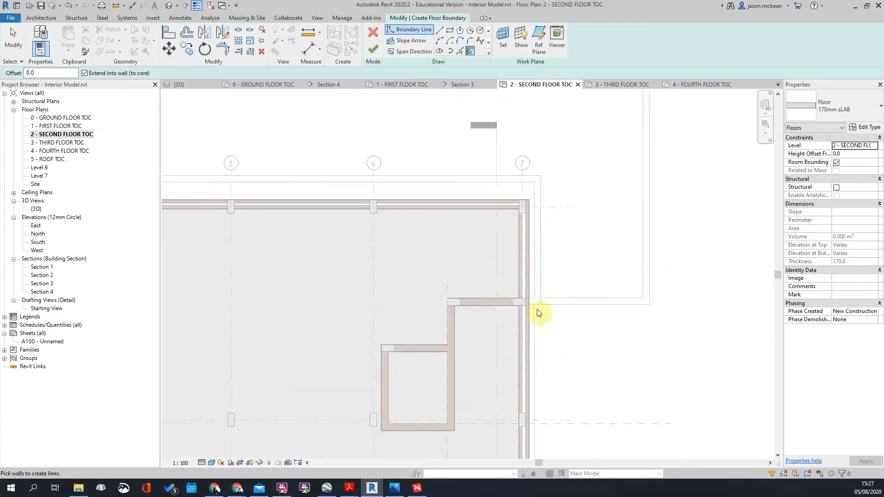
pyautogui.scroll(-6, 548, 200)
pyautogui.scroll(5, 299, 194)
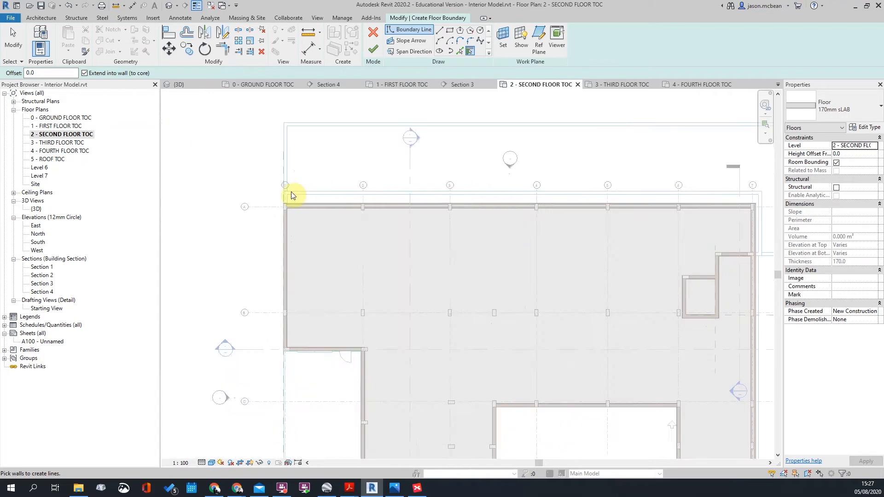
pyautogui.scroll(-3, 277, 209)
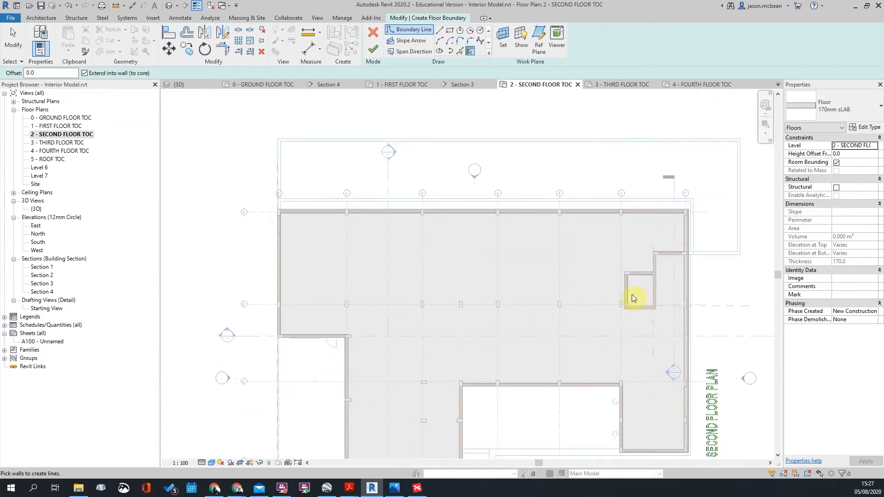
pyautogui.scroll(5, 632, 298)
pyautogui.scroll(-2, 669, 226)
pyautogui.scroll(2, 663, 223)
pyautogui.scroll(-3, 627, 205)
pyautogui.scroll(2, 628, 172)
pyautogui.scroll(-3, 667, 179)
pyautogui.scroll(1, 657, 181)
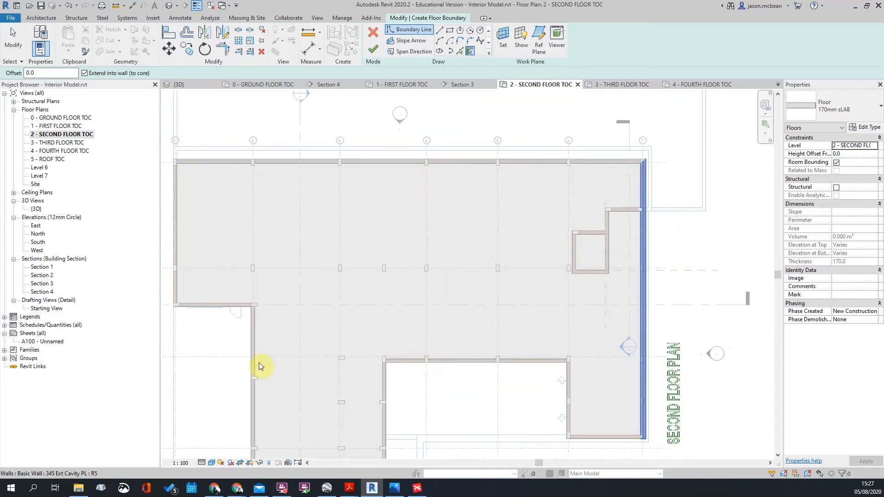
# - Examine the area east of the toilet block and compare it with the first floor plan, returning to the second floor plan
pyautogui.scroll(-2, 391, 448)
pyautogui.scroll(2, 507, 294)
pyautogui.scroll(2, 395, 355)
pyautogui.scroll(2, 365, 375)
pyautogui.scroll(1, 425, 309)
pyautogui.scroll(-3, 425, 308)
pyautogui.scroll(2, 411, 331)
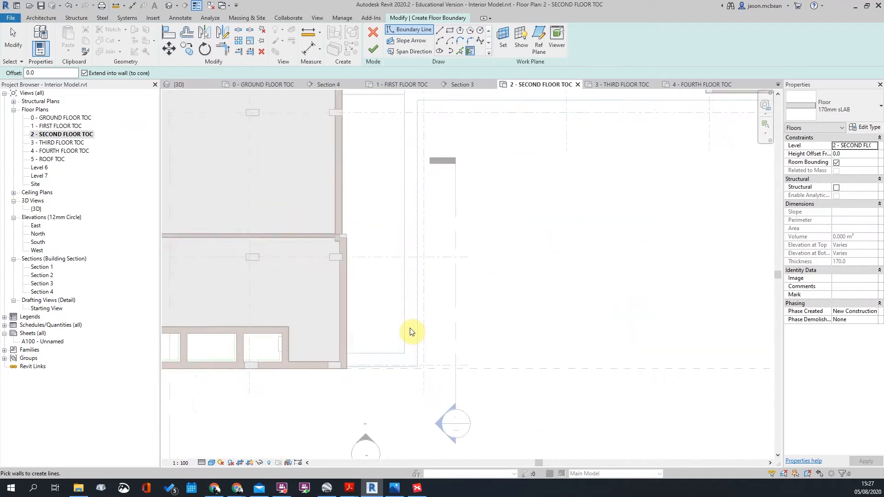
pyautogui.scroll(-2, 430, 241)
pyautogui.scroll(2, 492, 230)
pyautogui.scroll(-1, 500, 234)
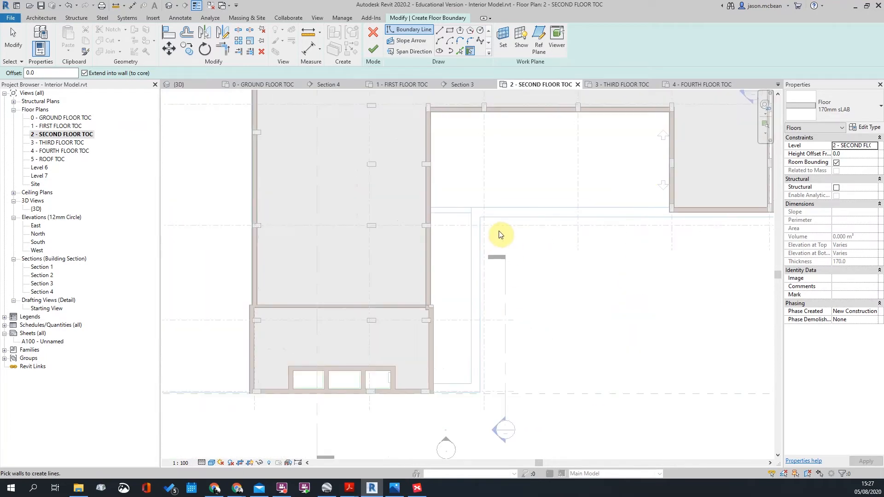
pyautogui.scroll(-2, 523, 211)
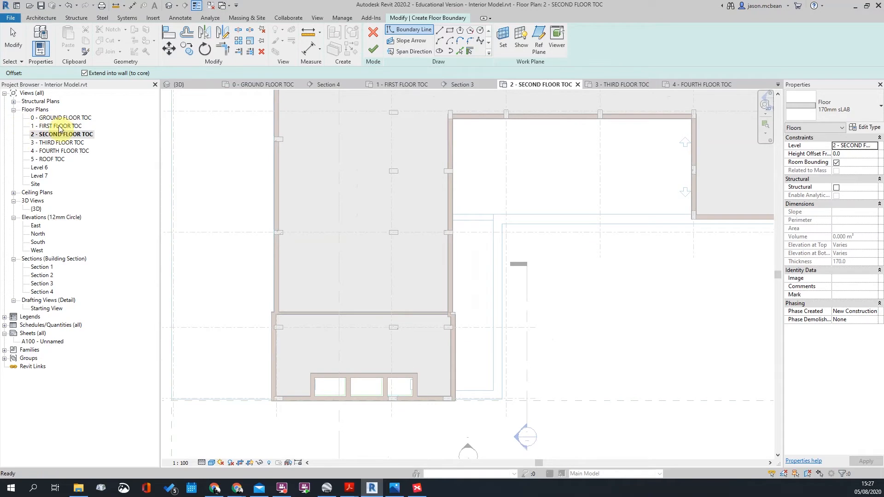
pyautogui.doubleClick(59, 127)
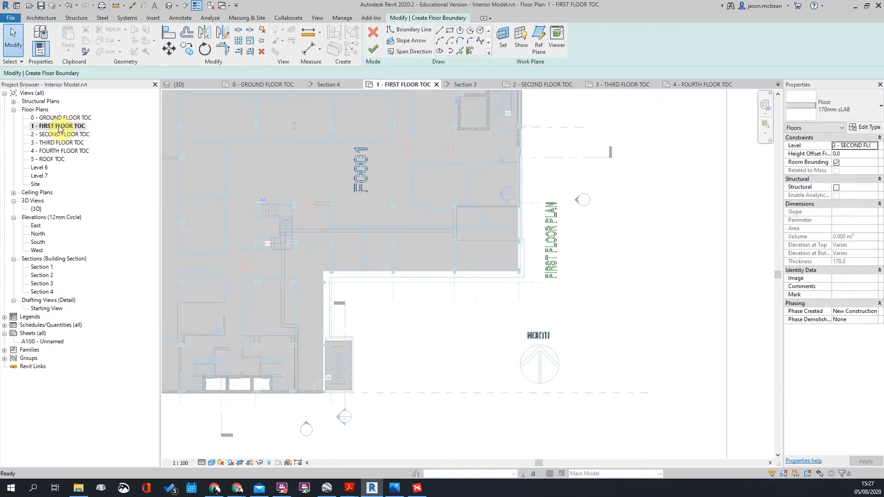
pyautogui.doubleClick(58, 135)
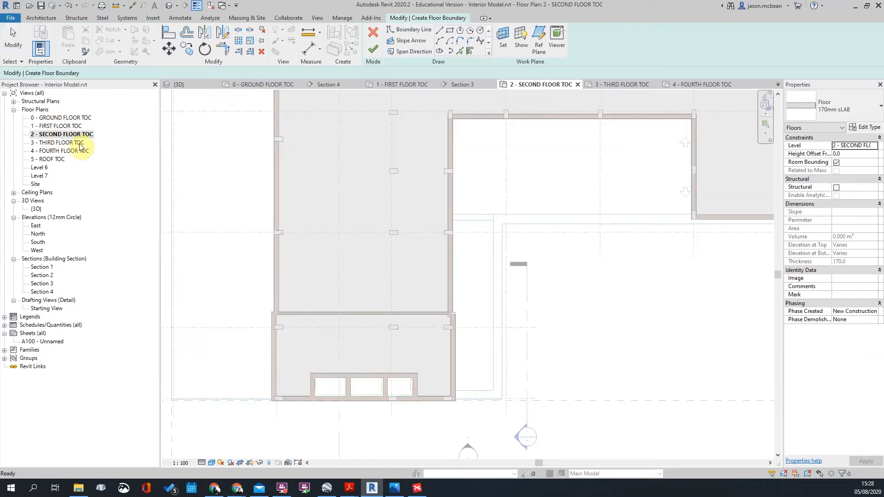
# - Compare the outlines east of the toilet block across the ground, first and second floor plans, ending in the second floor plan
pyautogui.scroll(-2, 514, 286)
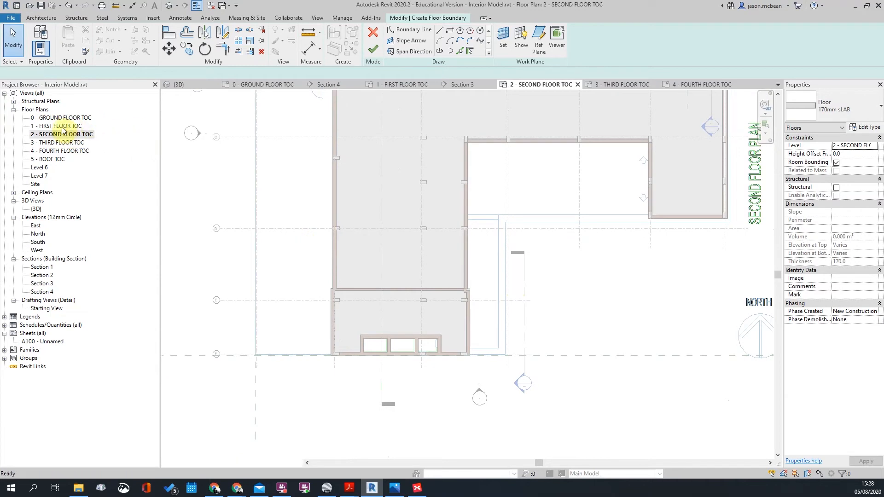
pyautogui.doubleClick(61, 127)
pyautogui.scroll(2, 460, 279)
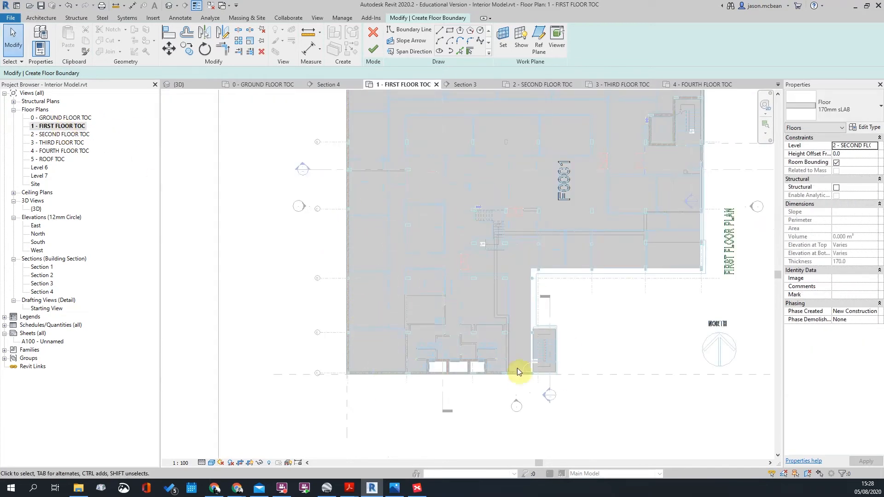
pyautogui.doubleClick(62, 135)
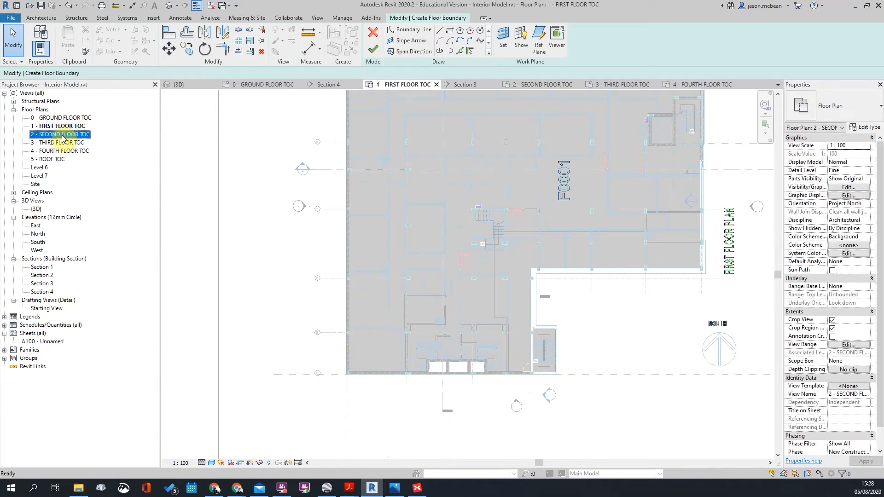
pyautogui.scroll(3, 555, 349)
pyautogui.scroll(2, 528, 316)
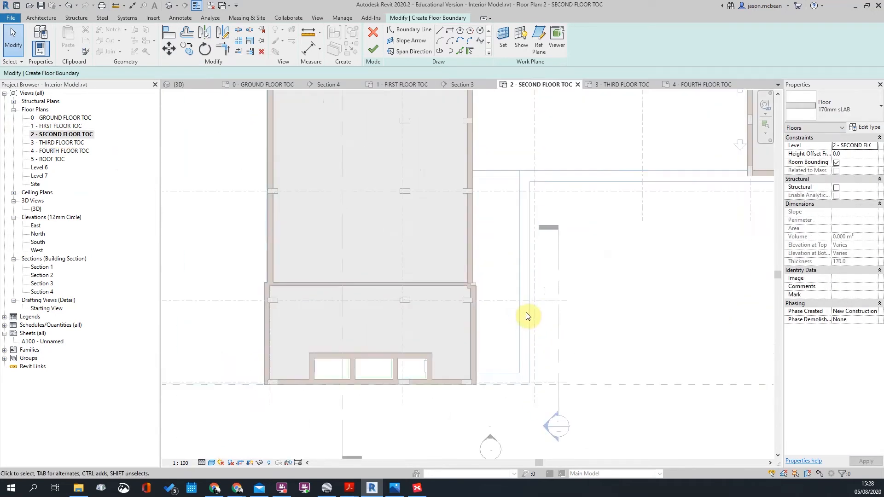
pyautogui.doubleClick(55, 129)
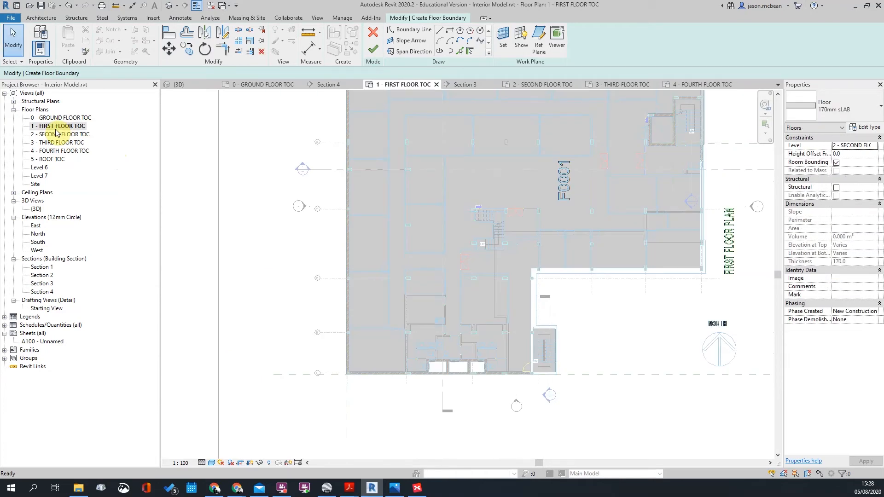
pyautogui.doubleClick(55, 119)
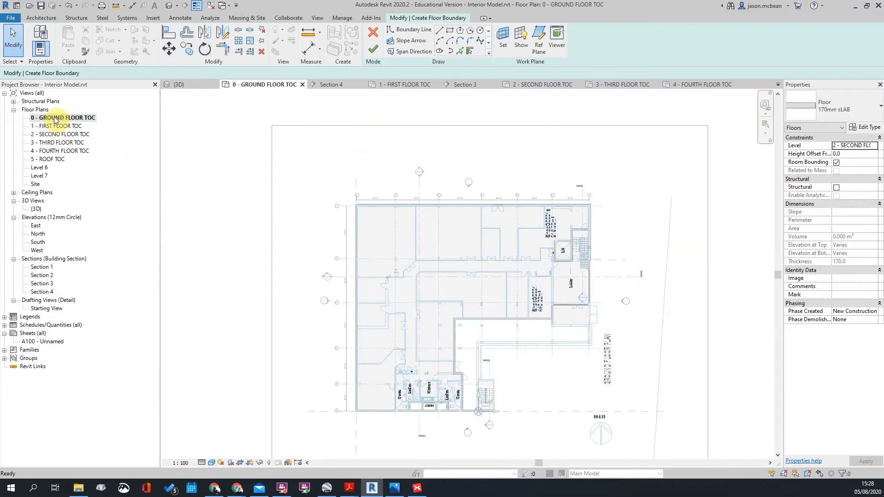
pyautogui.doubleClick(55, 127)
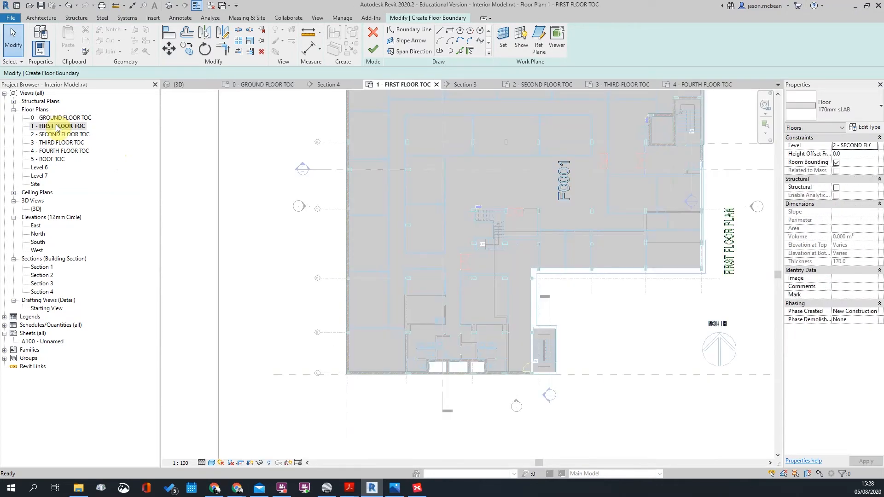
pyautogui.scroll(3, 581, 344)
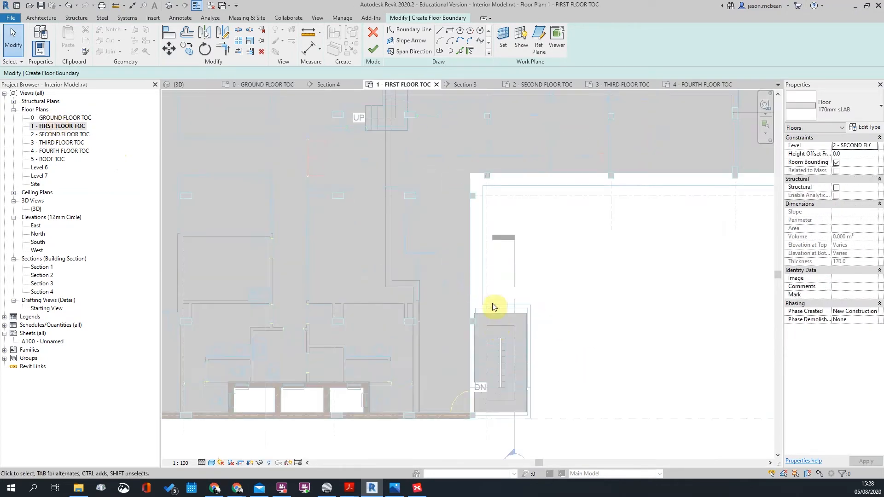
pyautogui.doubleClick(52, 135)
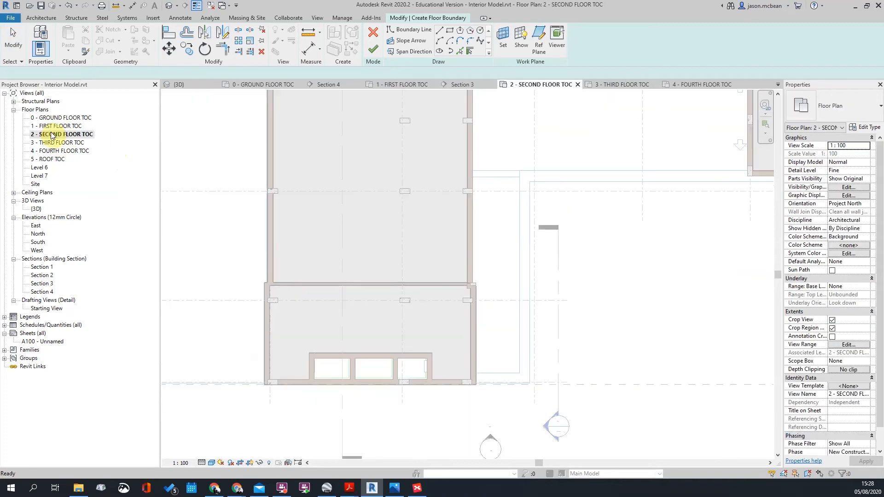
pyautogui.scroll(-4, 488, 242)
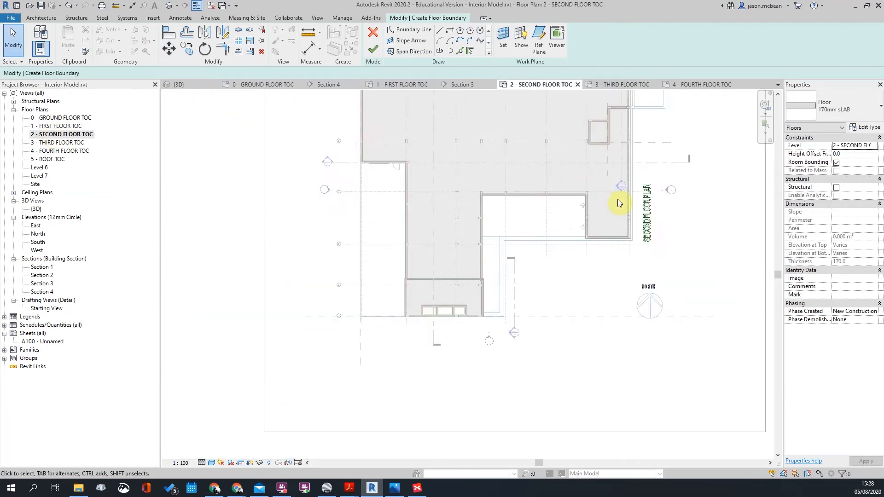
pyautogui.scroll(2, 587, 189)
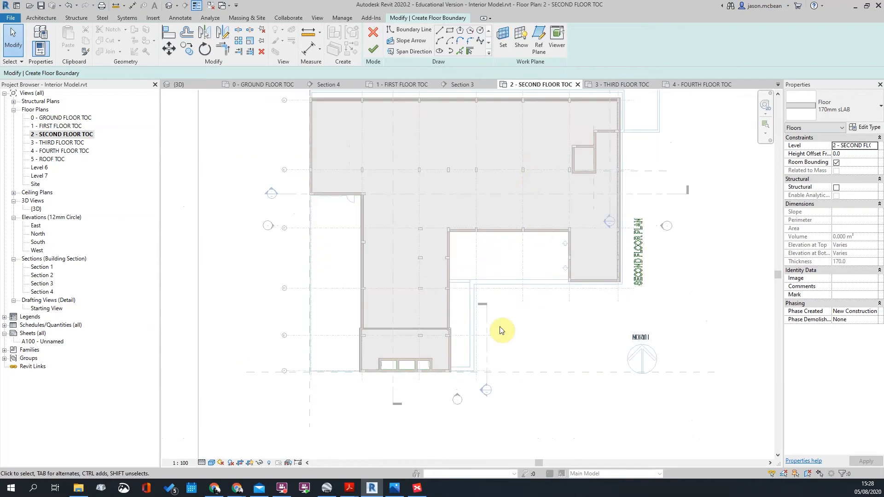
pyautogui.scroll(1, 502, 331)
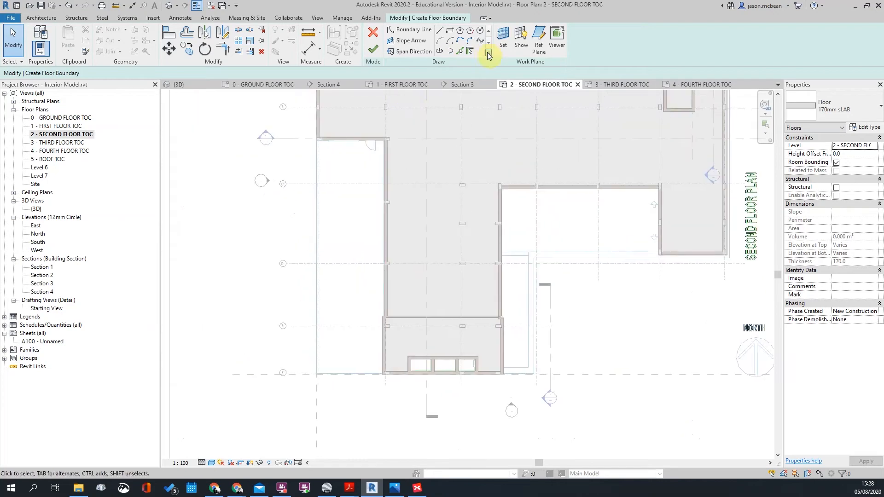
# - Pick floor boundary lines along the western reference plane, the north wall at the column and the wall on the terrace's east side
pyautogui.click(461, 52)
pyautogui.scroll(2, 322, 145)
pyautogui.scroll(2, 295, 160)
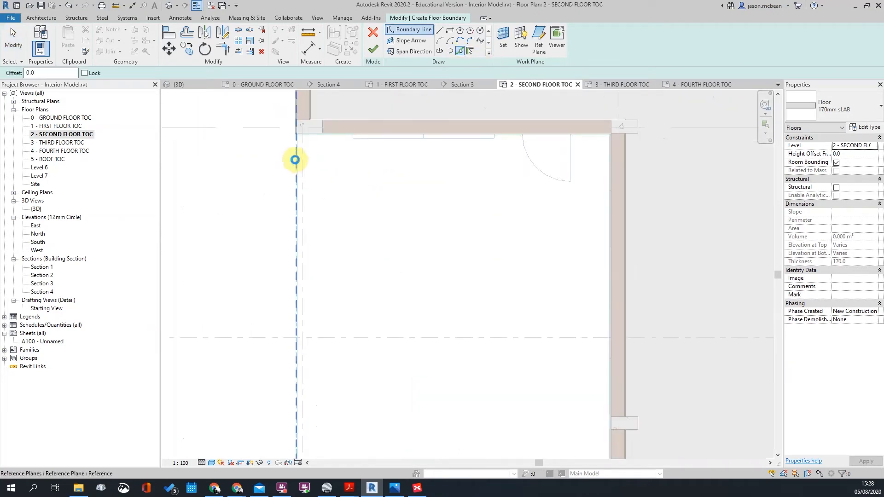
pyautogui.click(295, 160)
pyautogui.scroll(2, 296, 138)
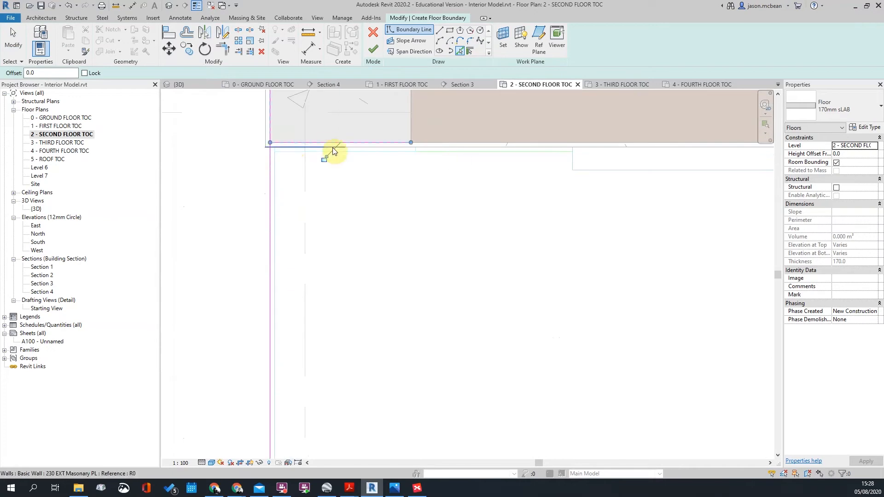
pyautogui.scroll(-3, 405, 161)
pyautogui.scroll(3, 553, 203)
pyautogui.scroll(2, 557, 209)
pyautogui.click(557, 209)
pyautogui.scroll(-3, 507, 138)
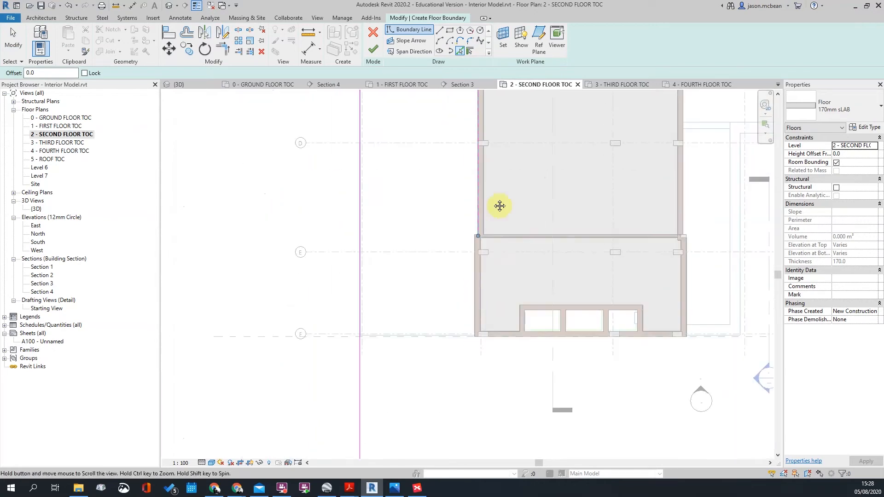
# - Pick further boundary lines along the wall jog near grid E, the toilet block's west wall face and its south wall
pyautogui.scroll(3, 484, 242)
pyautogui.scroll(3, 440, 227)
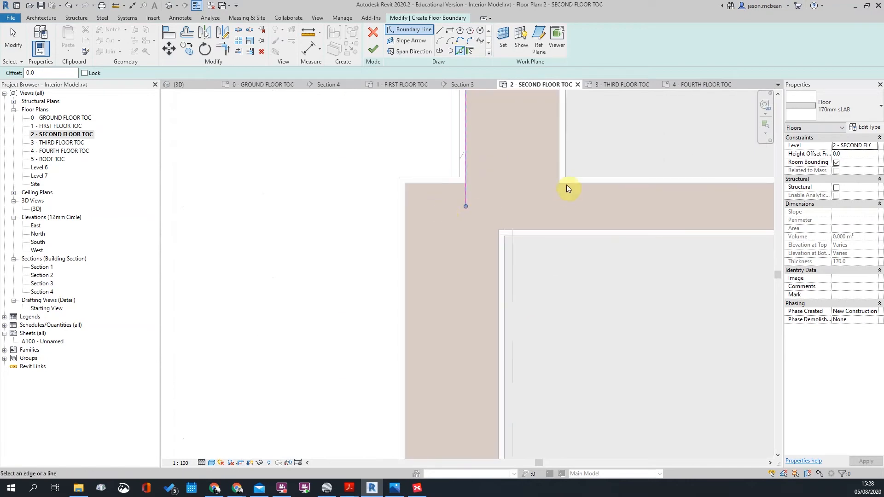
pyautogui.click(428, 183)
pyautogui.press('Tab')
pyautogui.press('Tab')
pyautogui.click(407, 218)
pyautogui.scroll(-5, 417, 162)
pyautogui.moveTo(410, 442); pyautogui.dragTo(496, 249, button='middle')
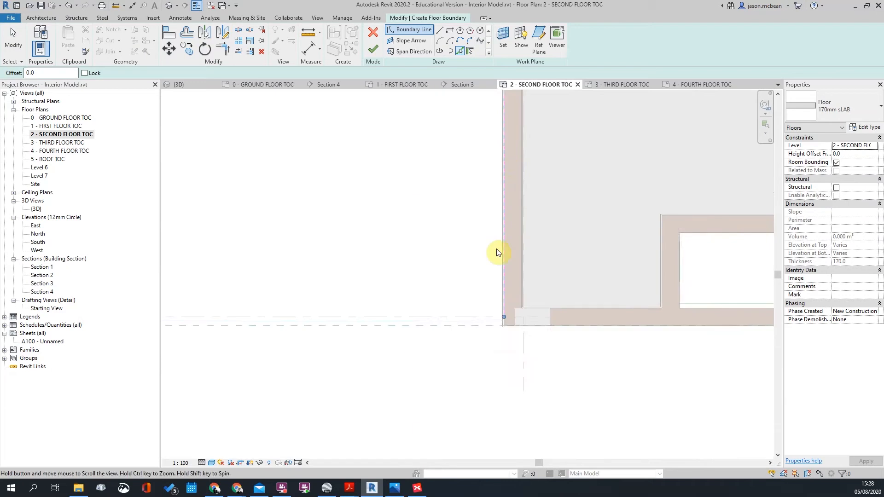
pyautogui.scroll(2, 493, 311)
pyautogui.click(522, 342)
pyautogui.scroll(-4, 571, 277)
pyautogui.press('Escape')
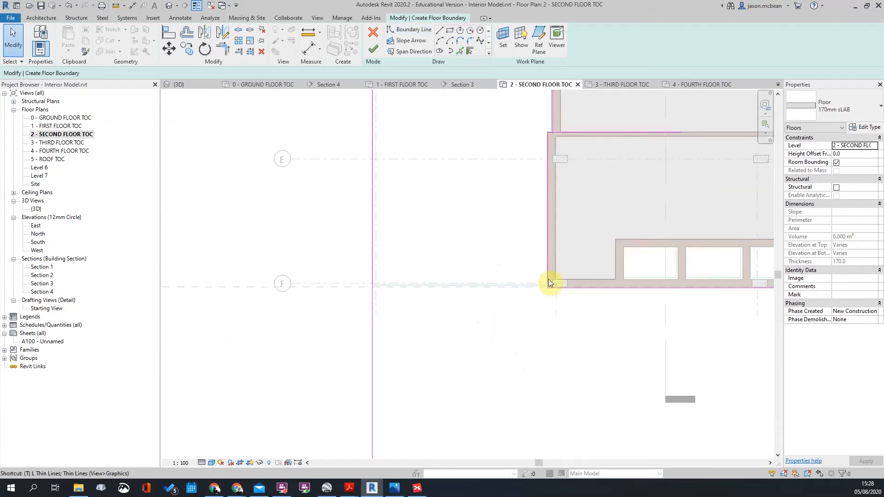
# - Trim the slab's southern corners, joining the south boundary line to the western boundary and the toilet block's west wall line
pyautogui.press('t')
pyautogui.press('r')
pyautogui.click(548, 264)
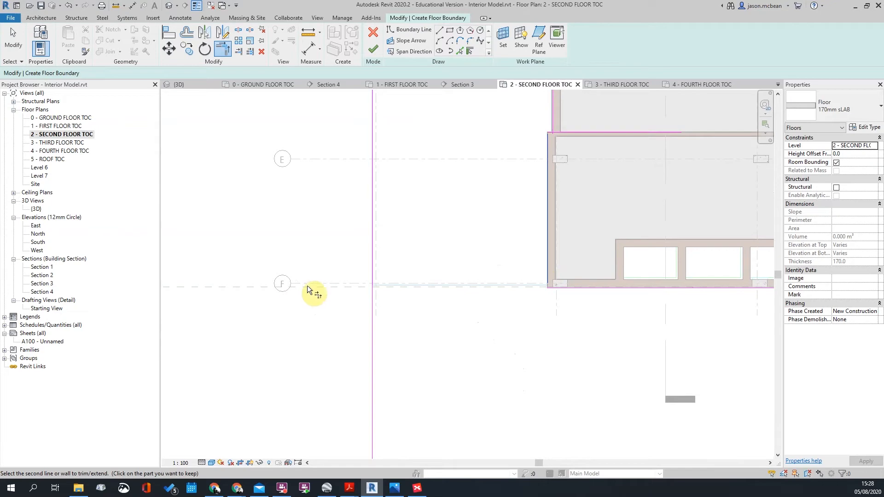
pyautogui.click(566, 288)
pyautogui.click(372, 237)
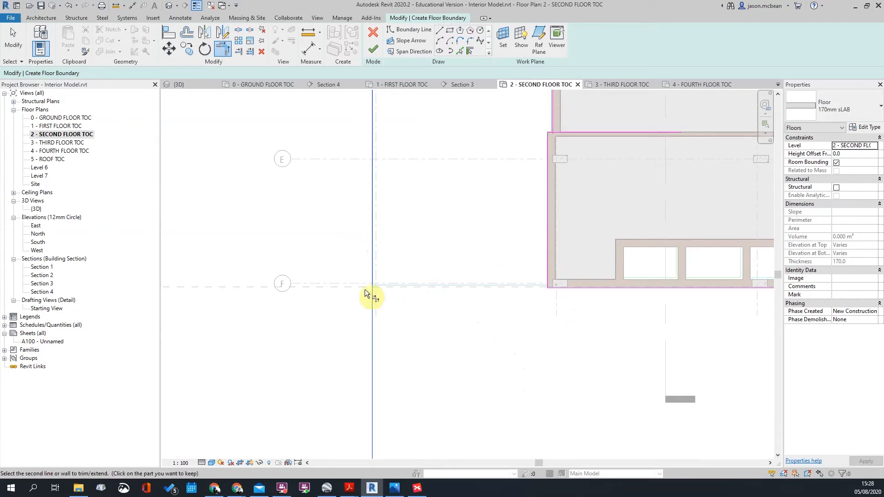
pyautogui.click(599, 290)
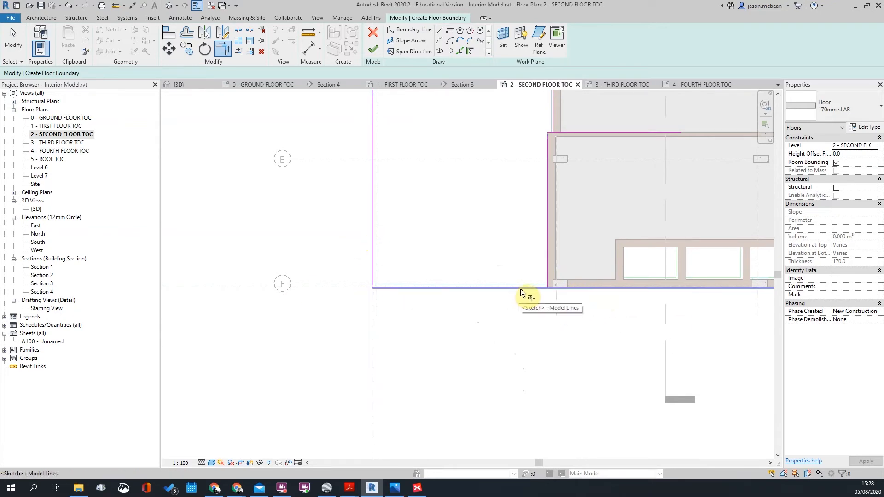
pyautogui.click(548, 277)
# - Trim the boundary lines around the wall jog north of the toilet block so that they follow the wall faces
pyautogui.scroll(-5, 548, 277)
pyautogui.scroll(2, 489, 92)
pyautogui.click(502, 124)
pyautogui.click(505, 95)
pyautogui.click(597, 109)
pyautogui.scroll(5, 601, 327)
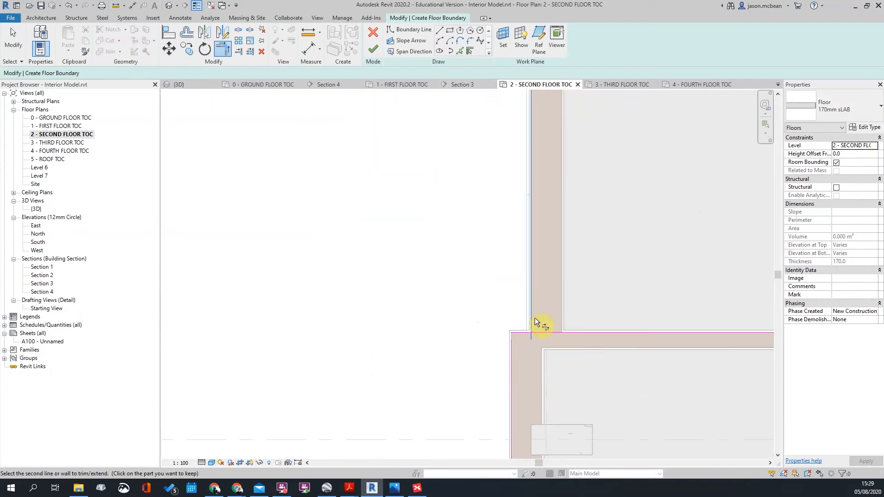
pyautogui.click(517, 338)
pyautogui.click(513, 346)
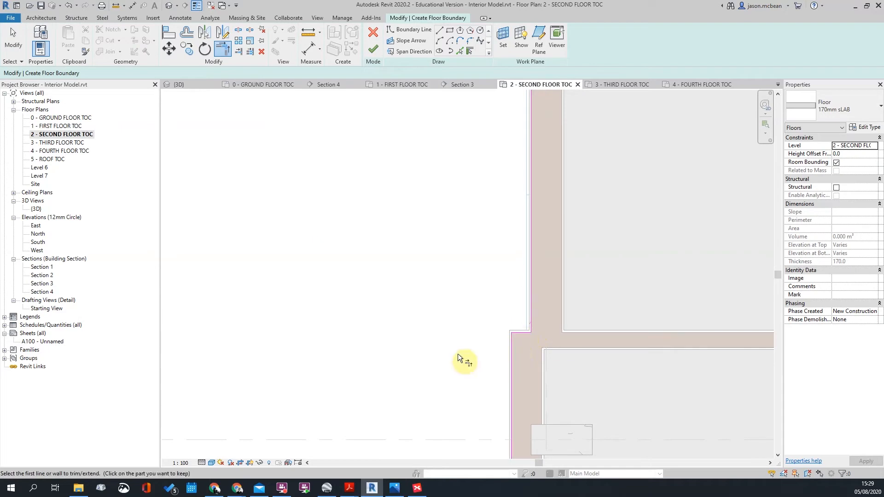
pyautogui.scroll(-3, 504, 321)
pyautogui.press('Escape')
# - Set the new floor's height offset from level to -85 and try to finish the boundary sketch
pyautogui.scroll(-1, 506, 326)
pyautogui.moveTo(524, 112); pyautogui.dragTo(467, 212, button='middle')
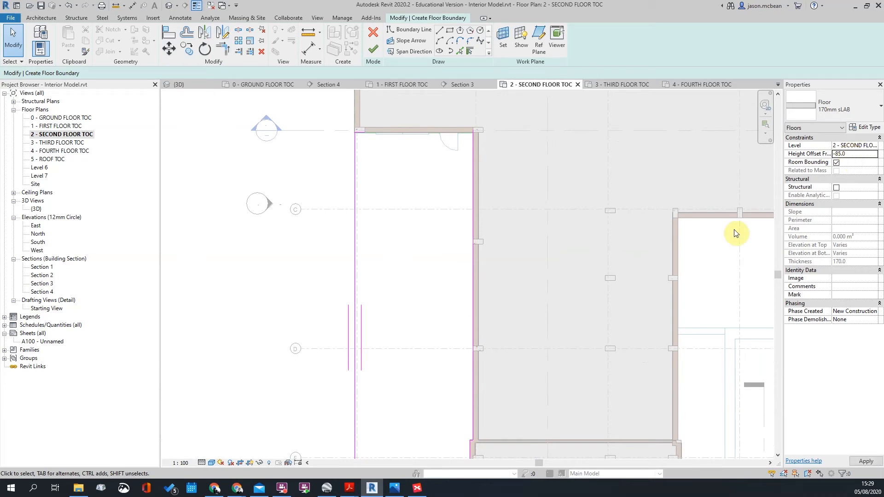
pyautogui.scroll(-3, 327, 188)
pyautogui.click(374, 49)
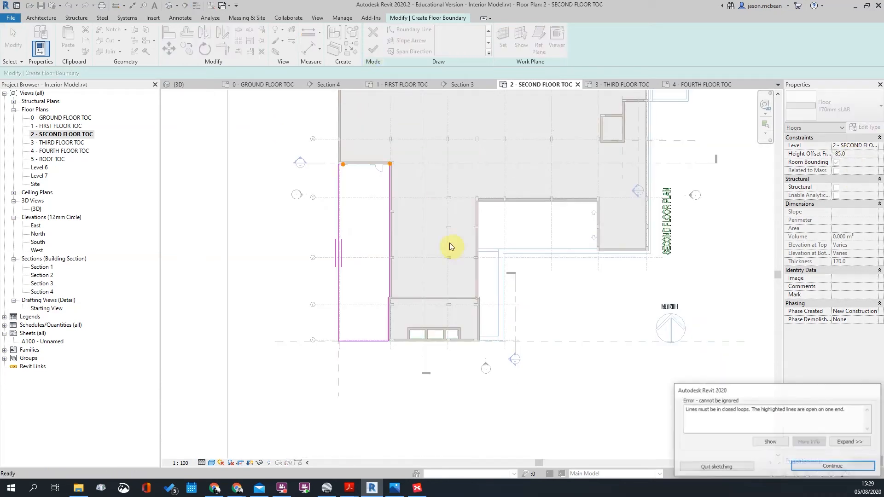
# - Extend the short north boundary line to meet the eastern boundary, closing the loop, and finish the 170mm sLAB floor
pyautogui.scroll(5, 361, 180)
pyautogui.scroll(3, 364, 198)
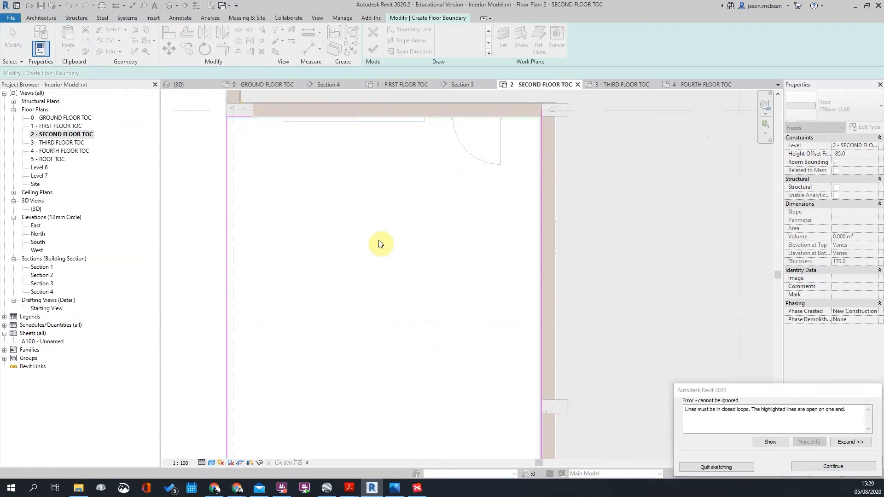
pyautogui.press('Escape')
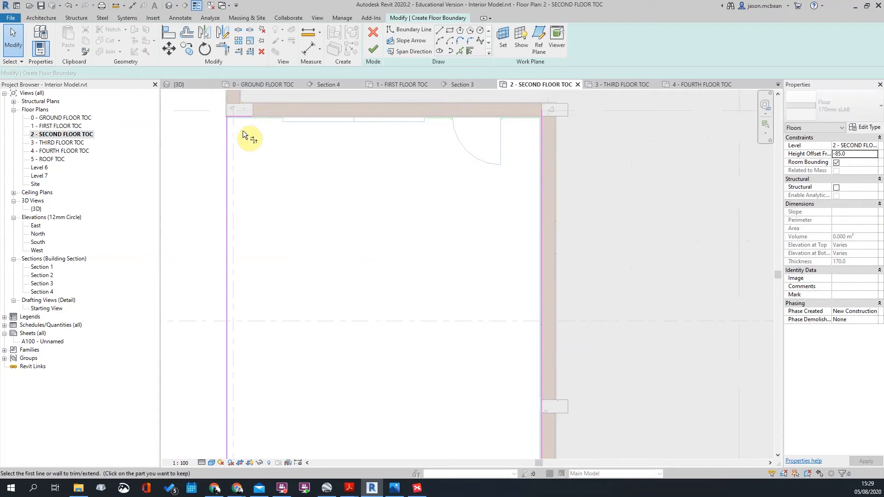
pyautogui.press('t')
pyautogui.press('r')
pyautogui.click(244, 117)
pyautogui.click(540, 127)
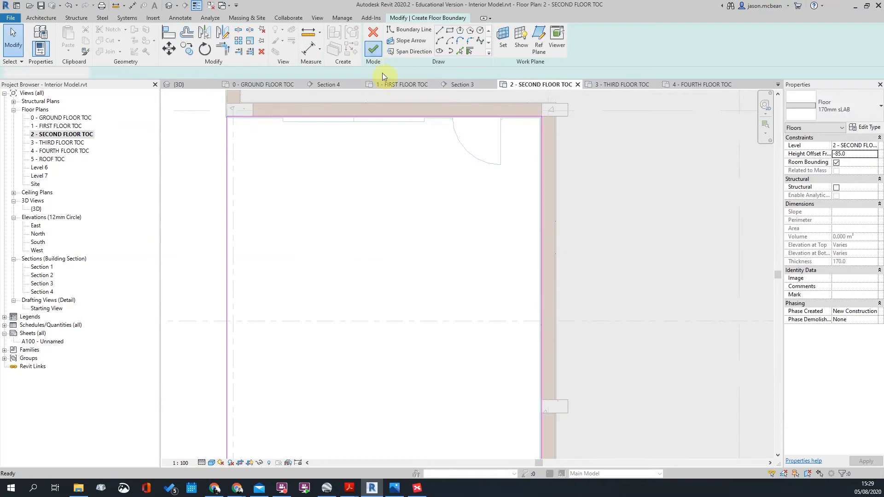
pyautogui.click(373, 48)
pyautogui.click(509, 253)
pyautogui.scroll(-4, 454, 223)
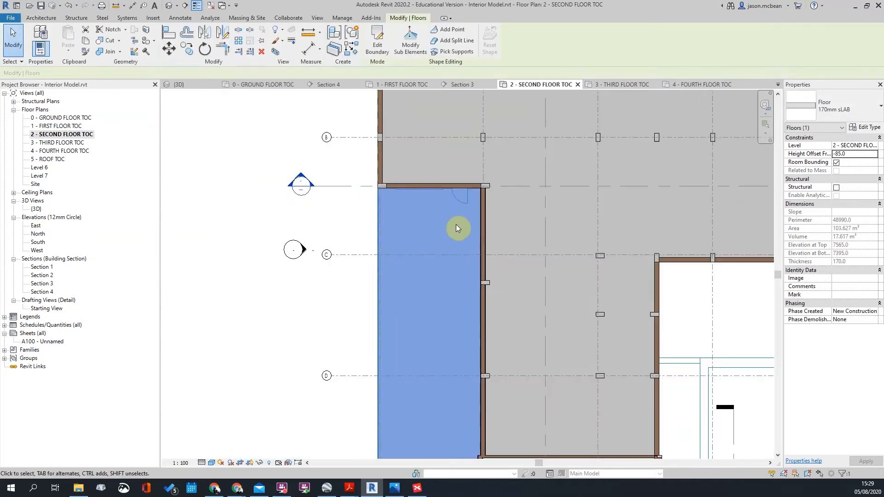
pyautogui.press('Escape')
# - Move the Section 3 line south so it cuts through the new slab and open that section view
pyautogui.scroll(-3, 405, 220)
pyautogui.scroll(2, 489, 271)
pyautogui.scroll(-3, 375, 233)
pyautogui.click(335, 194)
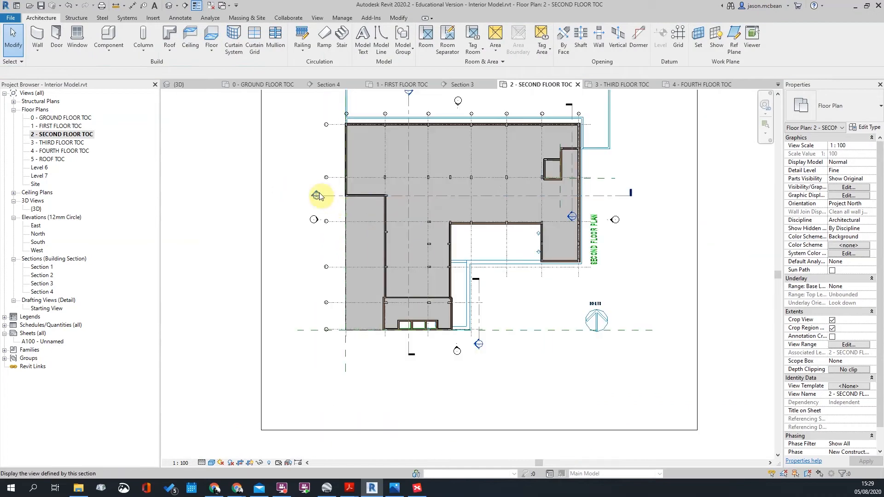
pyautogui.doubleClick(316, 197)
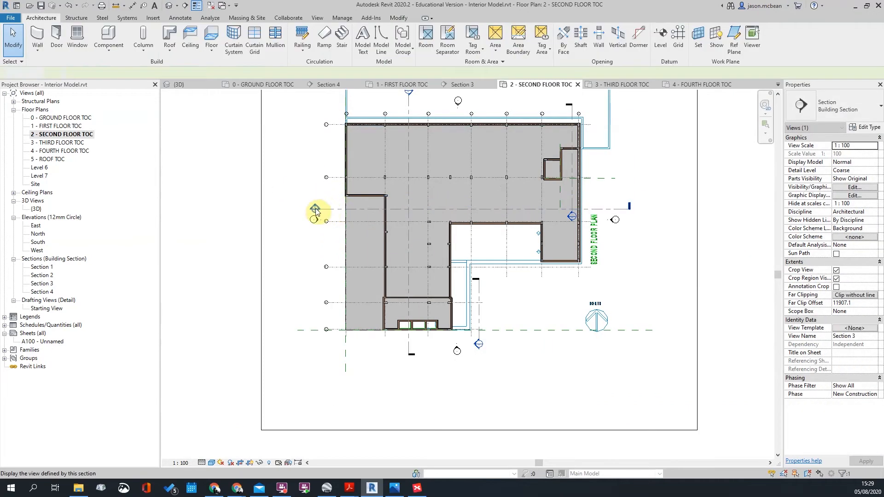
pyautogui.scroll(2, 285, 147)
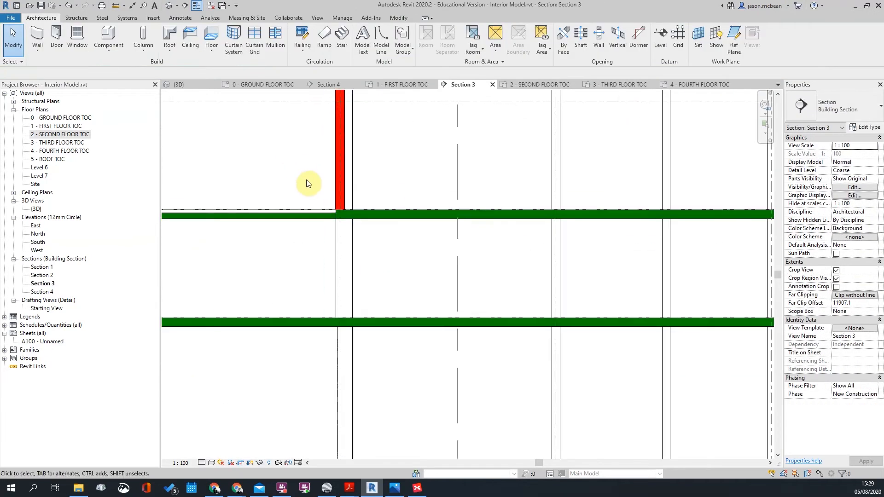
# - Examine in Section 3 how the 170mm slab meets the external masonry wall and the adjoining thicker slab
pyautogui.scroll(6, 270, 208)
pyautogui.scroll(-5, 479, 257)
pyautogui.scroll(2, 274, 262)
pyautogui.scroll(-2, 445, 257)
pyautogui.scroll(3, 363, 247)
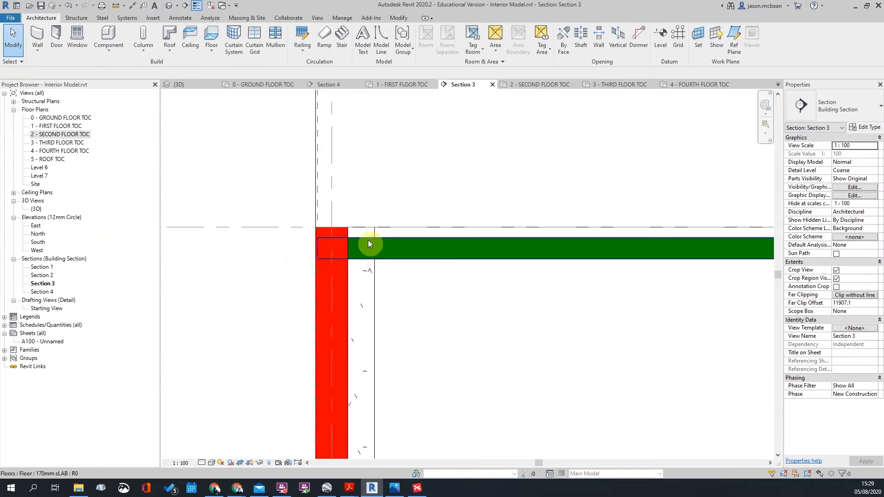
pyautogui.click(368, 239)
pyautogui.scroll(-4, 369, 239)
pyautogui.scroll(3, 359, 244)
pyautogui.click(366, 274)
pyautogui.scroll(-3, 361, 233)
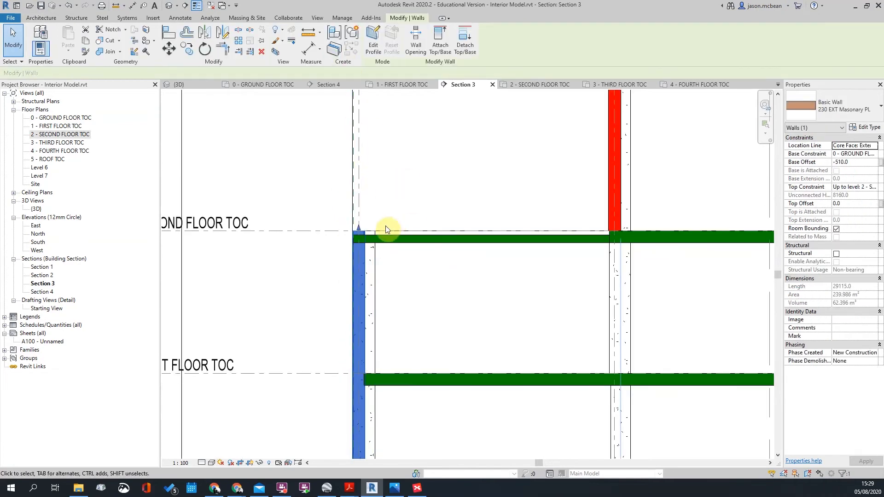
pyautogui.click(374, 201)
pyautogui.scroll(2, 384, 235)
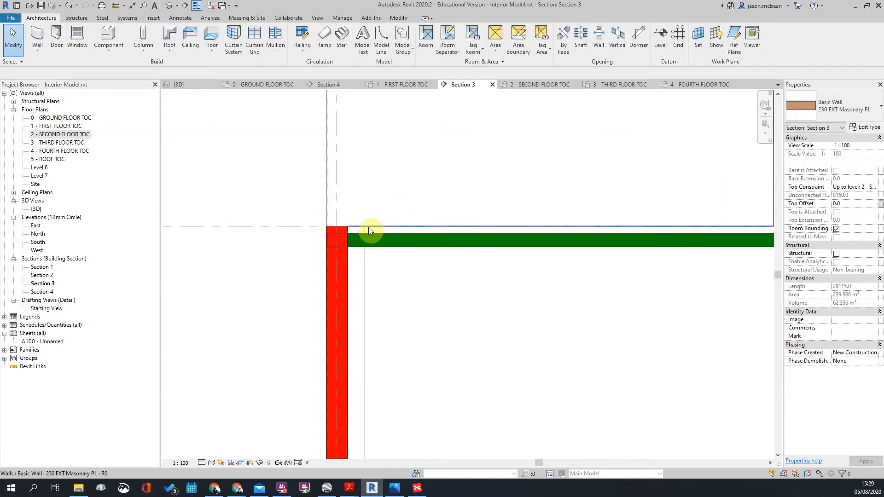
# - Select the 170mm sLAB floor in section and inspect its edge at the lower external masonry wall
pyautogui.click(390, 232)
pyautogui.scroll(2, 339, 232)
pyautogui.scroll(-2, 333, 258)
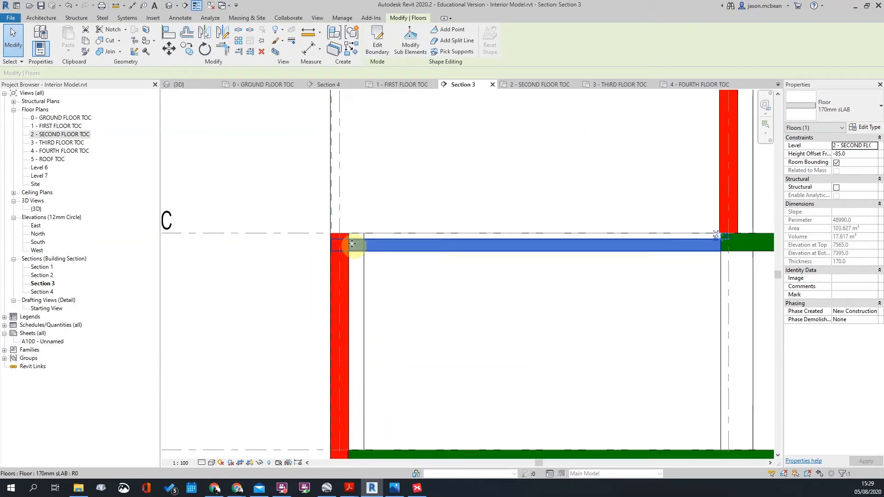
pyautogui.click(340, 247)
pyautogui.scroll(-4, 346, 253)
pyautogui.scroll(2, 360, 308)
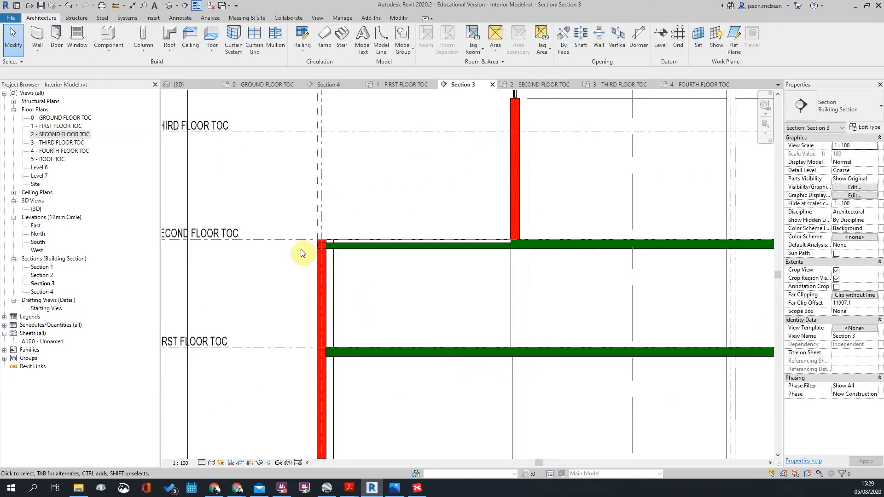
pyautogui.scroll(-2, 389, 247)
pyautogui.moveTo(388, 247); pyautogui.dragTo(339, 243, button='middle')
pyautogui.scroll(3, 306, 244)
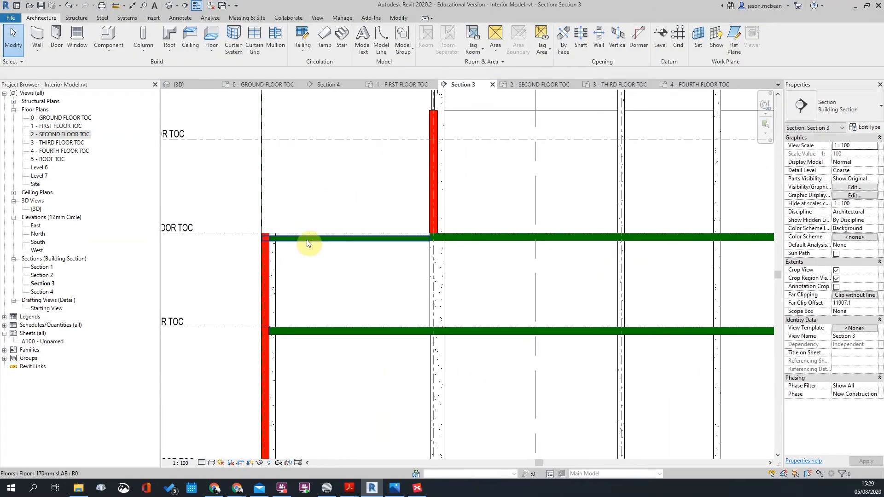
# - Examine the junction of the 170mm sLAB and the 255mm Concrete Slab beneath the upper masonry wall, then review the whole section
pyautogui.click(307, 243)
pyautogui.scroll(-3, 307, 240)
pyautogui.press('Escape')
pyautogui.scroll(2, 325, 240)
pyautogui.scroll(-3, 344, 238)
pyautogui.scroll(7, 356, 238)
pyautogui.scroll(3, 415, 247)
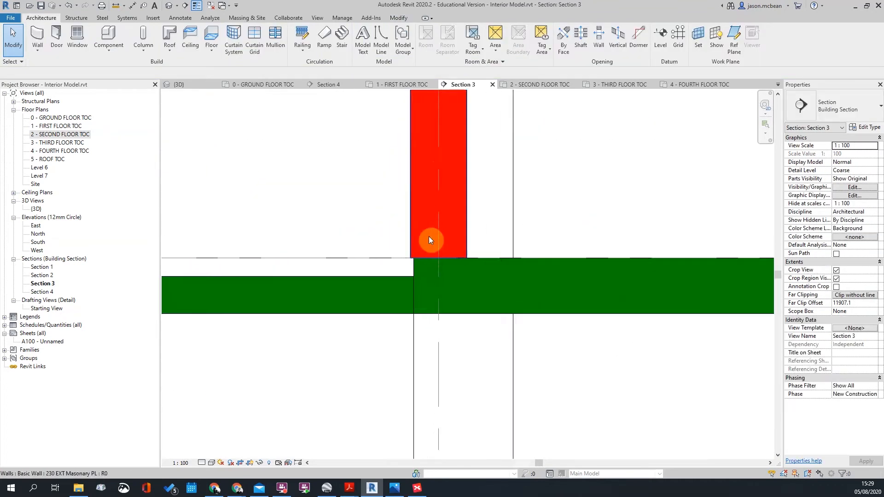
pyautogui.scroll(-4, 433, 261)
pyautogui.scroll(-2, 479, 271)
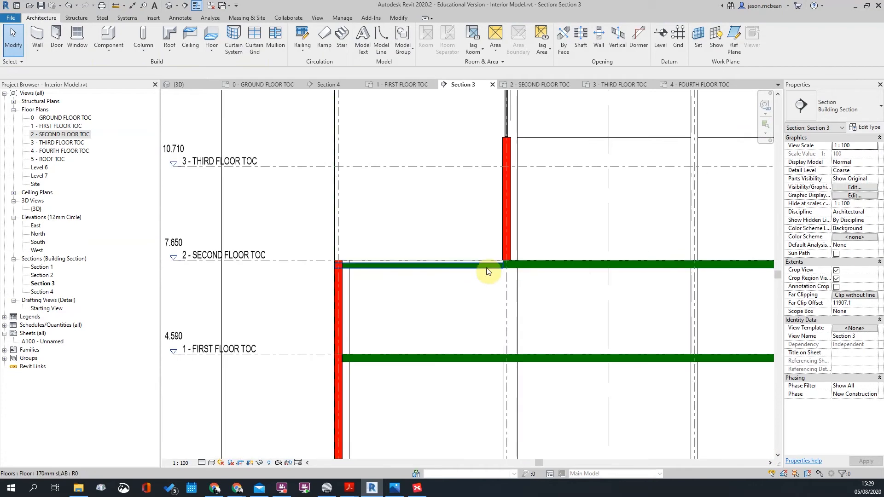
pyautogui.scroll(-3, 386, 266)
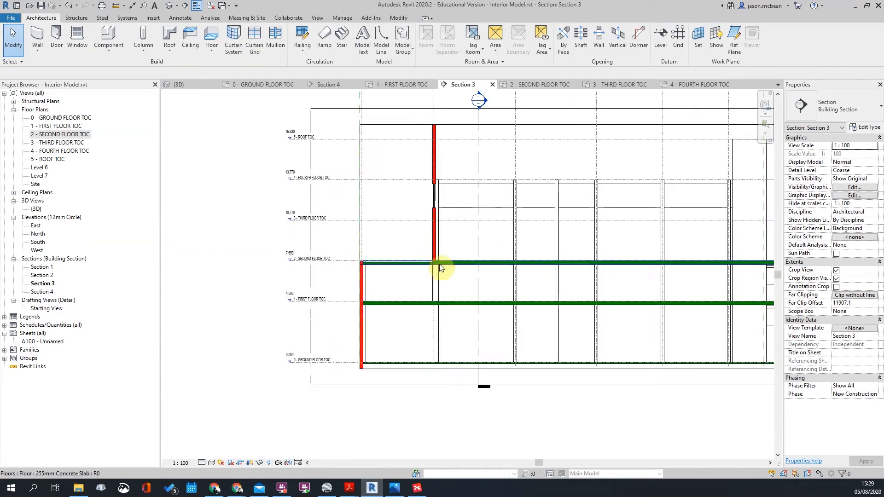
# - Inspect the second floor slab's junction with the set-back wall and the wall's window in Section 3
pyautogui.scroll(3, 377, 268)
pyautogui.scroll(-3, 415, 263)
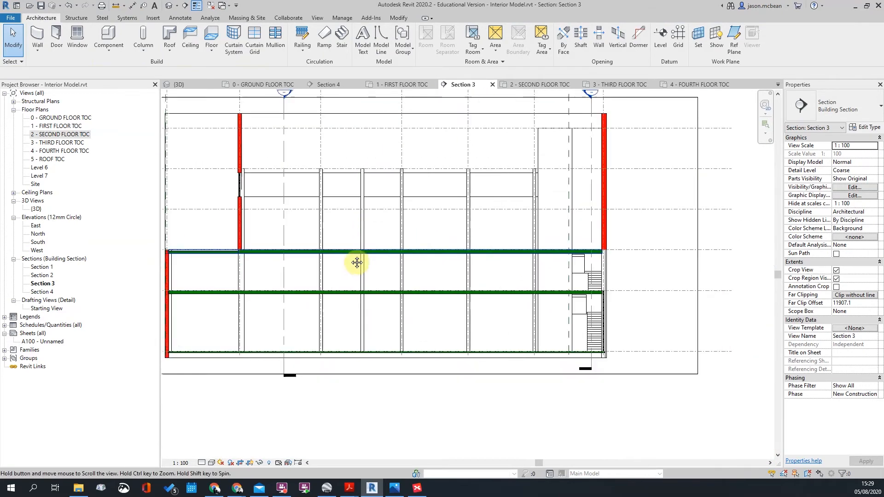
pyautogui.scroll(5, 433, 245)
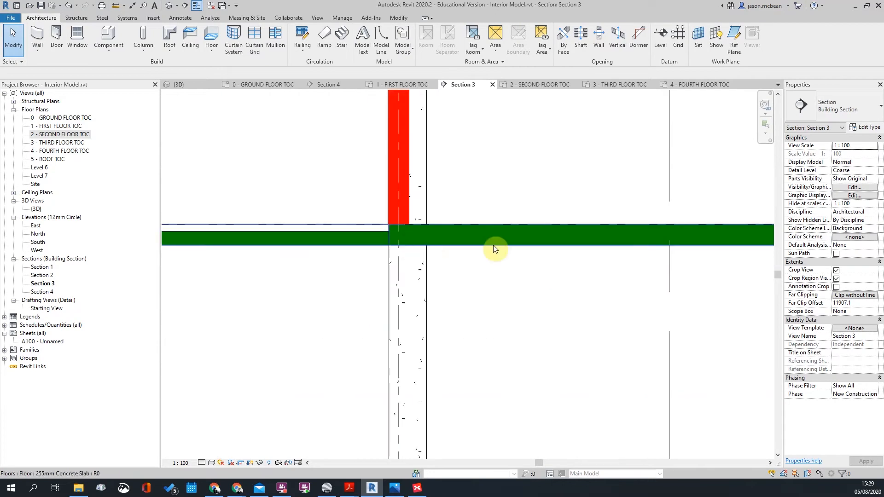
pyautogui.scroll(-3, 503, 251)
pyautogui.scroll(-4, 508, 229)
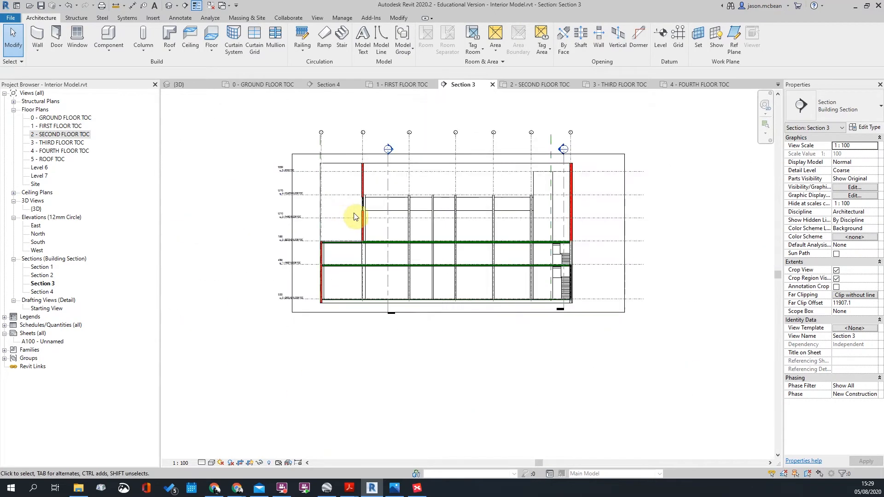
pyautogui.scroll(4, 366, 201)
pyautogui.scroll(4, 366, 201)
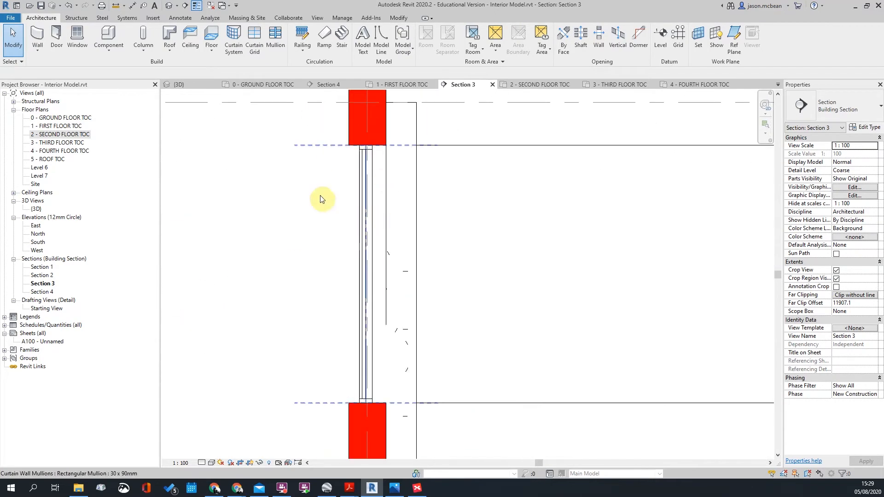
pyautogui.scroll(-3, 406, 193)
pyautogui.scroll(-3, 450, 192)
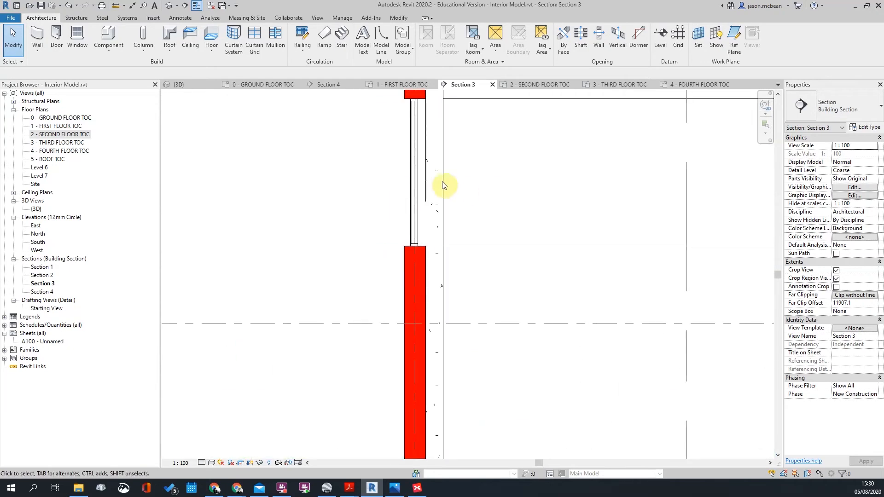
pyautogui.scroll(-5, 354, 227)
pyautogui.moveTo(504, 235); pyautogui.dragTo(470, 231, button='middle')
pyautogui.scroll(3, 286, 231)
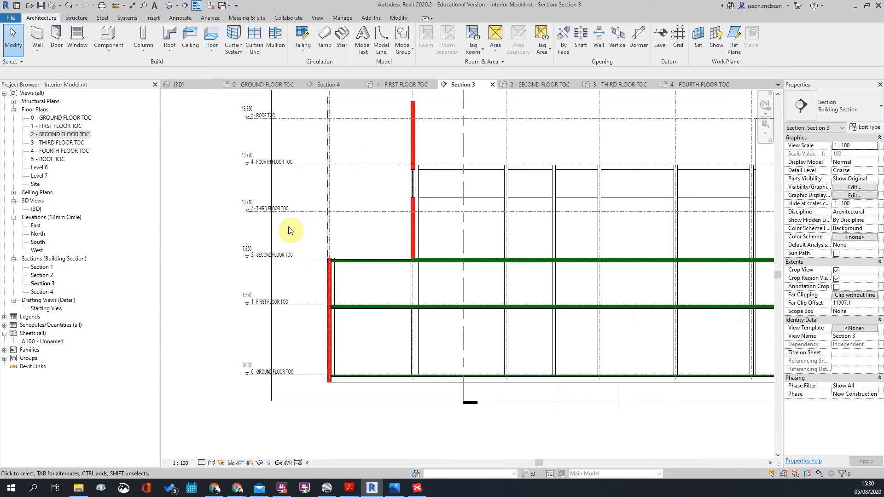
# - Inspect the second floor slab where it meets the stairwell and outer wall at the far end of Section 3
pyautogui.scroll(5, 642, 247)
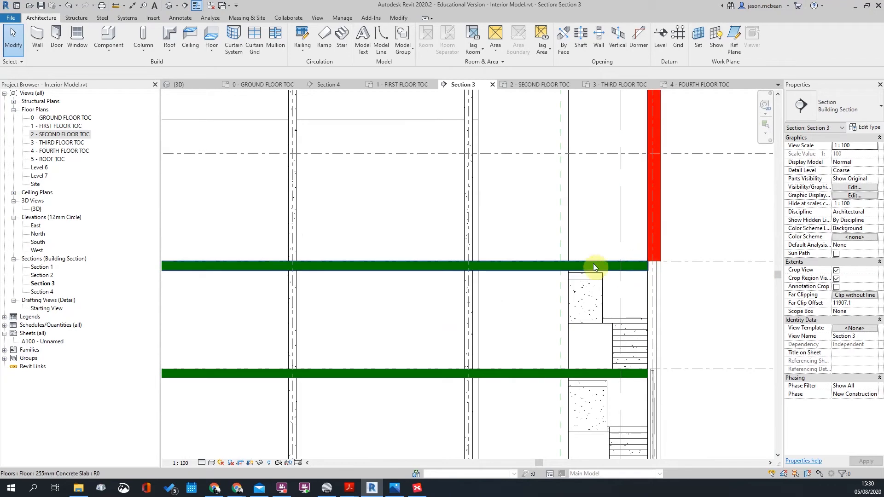
pyautogui.scroll(3, 602, 278)
pyautogui.scroll(-2, 602, 189)
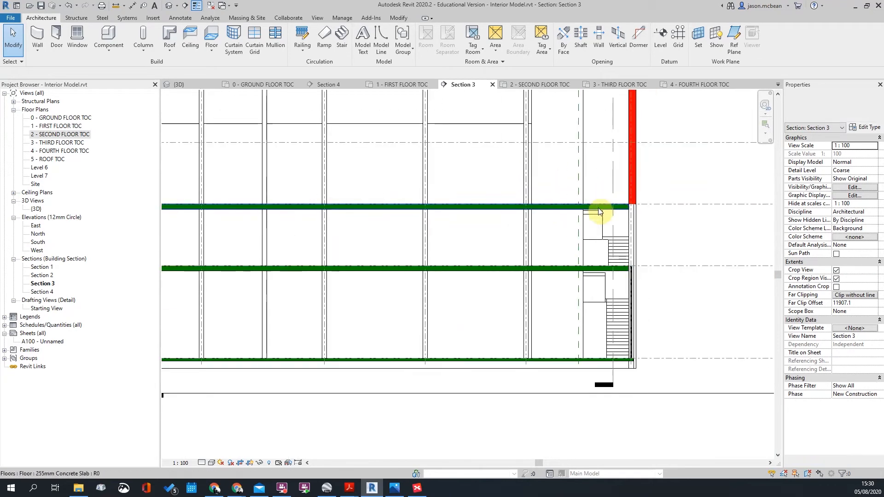
pyautogui.click(600, 224)
pyautogui.press('Escape')
pyautogui.scroll(-3, 668, 279)
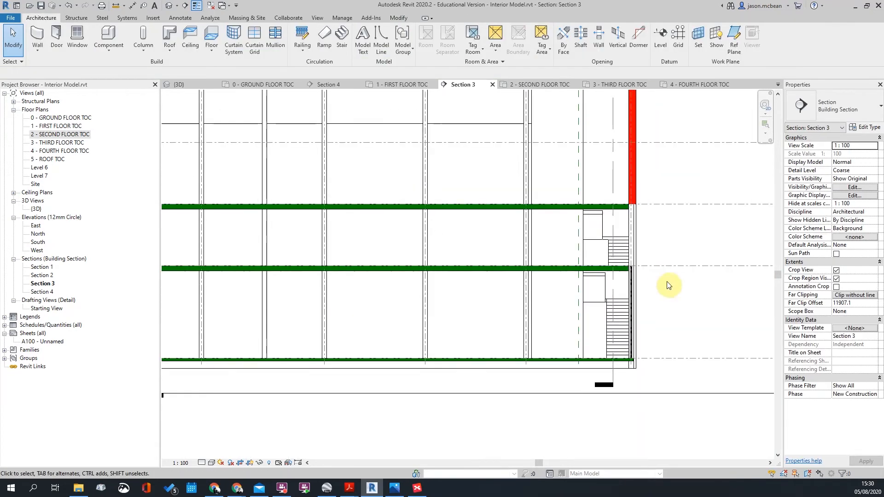
pyautogui.scroll(3, 607, 240)
pyautogui.scroll(-6, 609, 240)
pyautogui.scroll(4, 380, 264)
pyautogui.scroll(1, 592, 264)
pyautogui.moveTo(530, 269); pyautogui.dragTo(394, 277, button='middle')
pyautogui.scroll(-5, 645, 171)
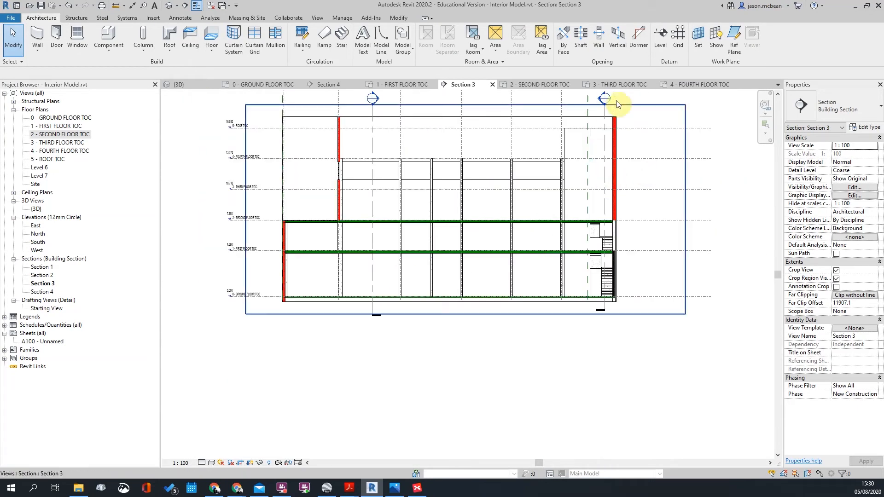
pyautogui.scroll(1, 579, 132)
# - Open Section 1, check how the multistorey stairs meet the first and second floor slabs, and close that view
pyautogui.doubleClick(571, 136)
pyautogui.scroll(5, 418, 300)
pyautogui.click(467, 259)
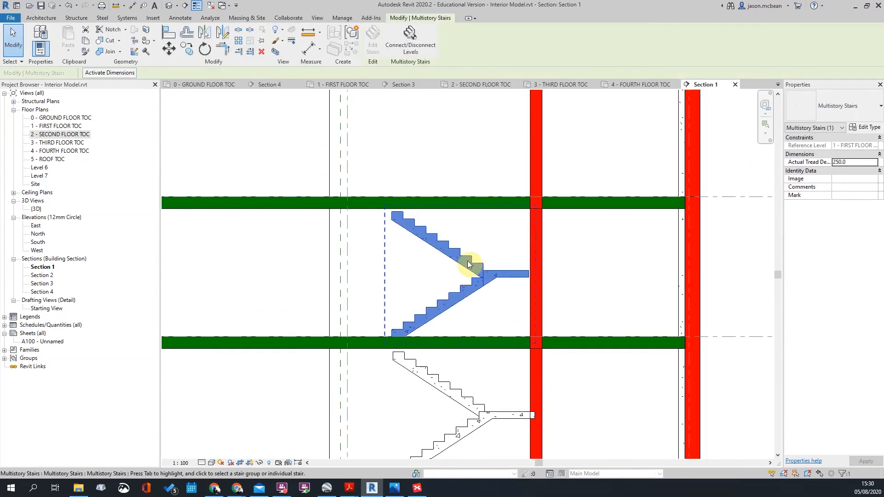
pyautogui.scroll(-2, 468, 199)
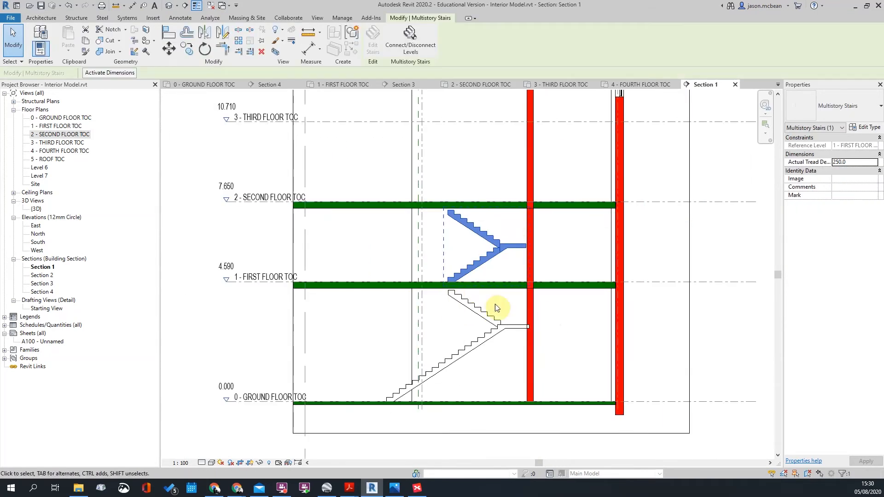
pyautogui.press('Escape')
pyautogui.scroll(-2, 598, 207)
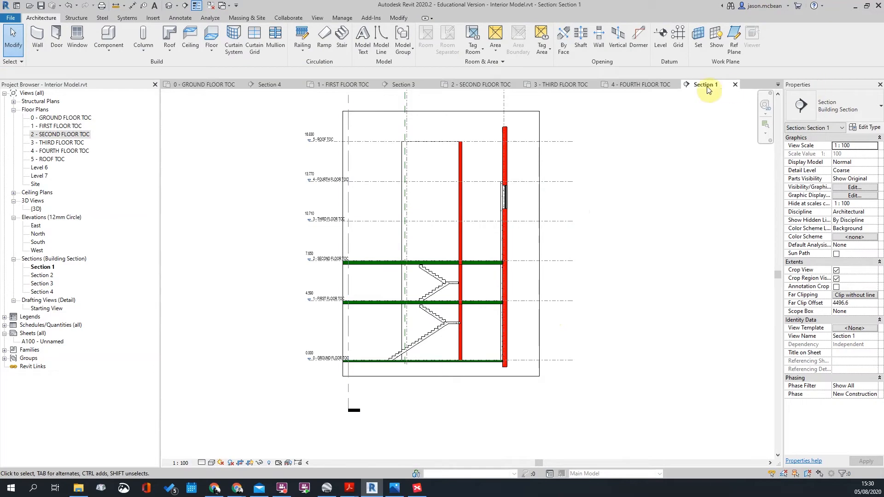
pyautogui.click(736, 86)
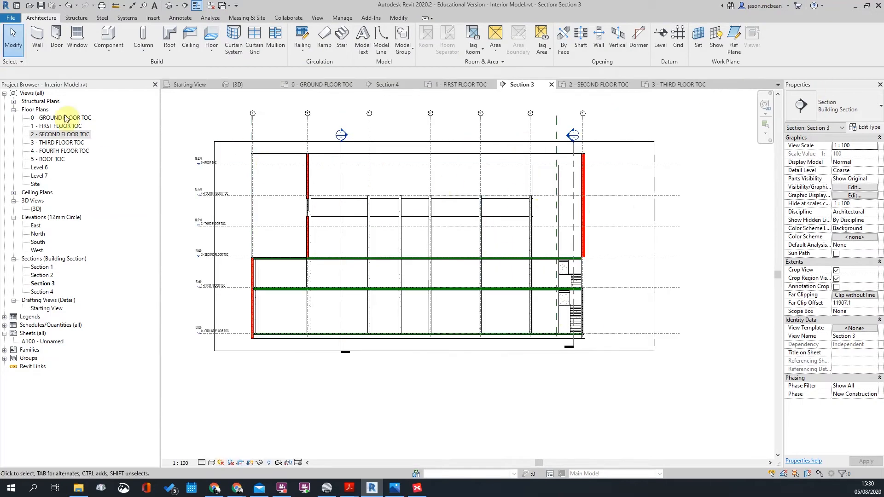
# - Open the 2 - SECOND FLOOR TOC plan and start a new 170mm slab floor for the recessed outdoor area
pyautogui.doubleClick(43, 135)
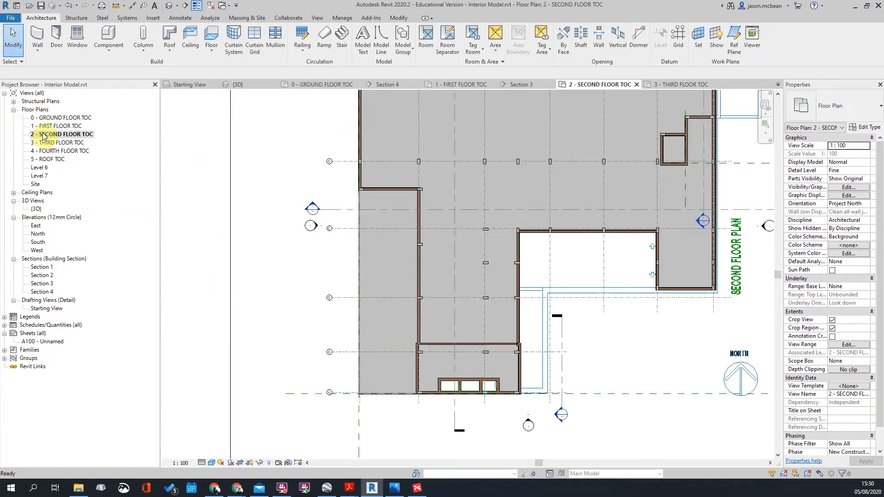
pyautogui.scroll(2, 499, 300)
pyautogui.scroll(2, 578, 253)
pyautogui.moveTo(350, 256); pyautogui.dragTo(348, 282, button='middle')
pyautogui.scroll(-2, 347, 284)
pyautogui.scroll(3, 346, 286)
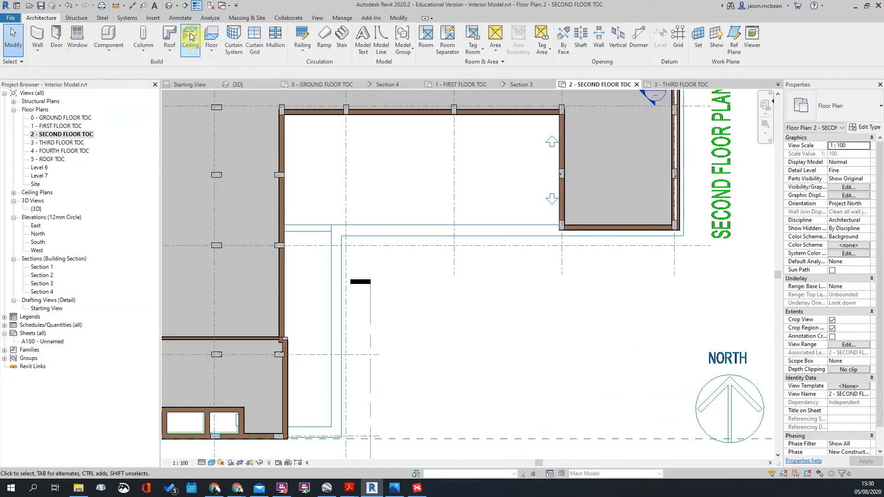
pyautogui.click(211, 35)
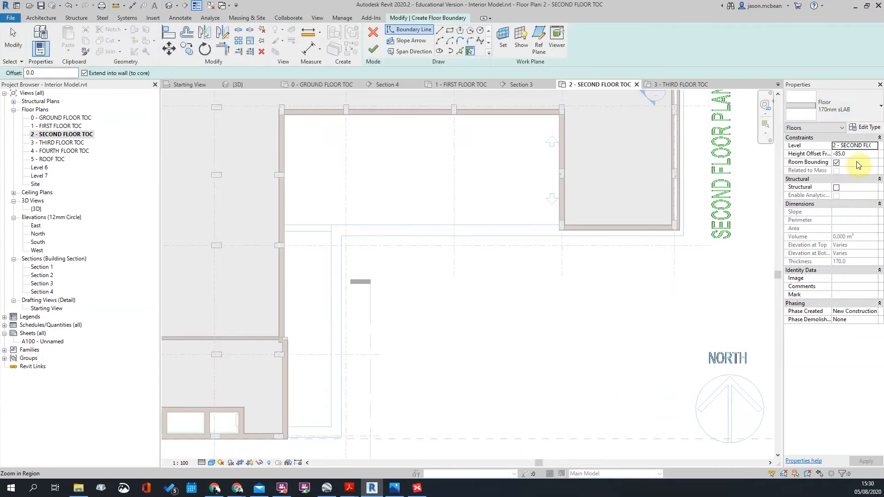
# - Create floor boundary lines from the outer faces of the walls enclosing the recess on the second floor
pyautogui.scroll(5, 365, 231)
pyautogui.scroll(2, 361, 151)
pyautogui.click(462, 53)
pyautogui.click(361, 159)
pyautogui.scroll(-5, 460, 172)
pyautogui.scroll(-1, 360, 191)
pyautogui.scroll(-3, 360, 191)
pyautogui.scroll(5, 499, 296)
pyautogui.click(487, 292)
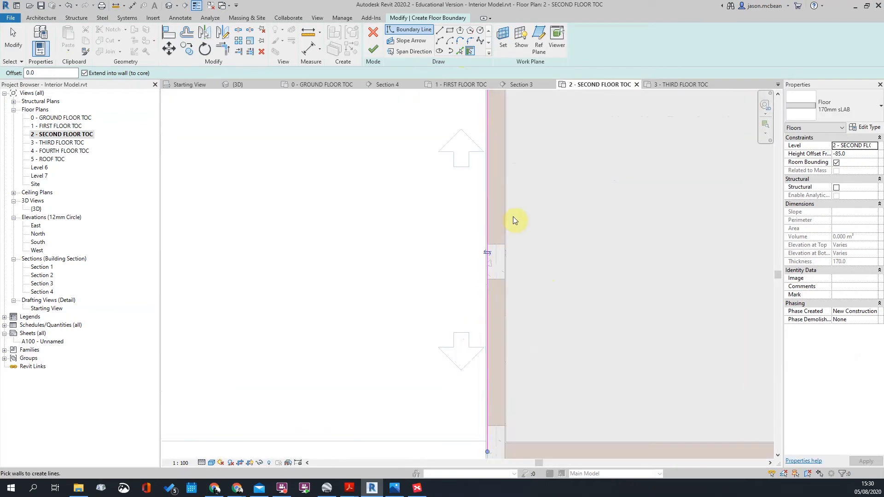
# - Add boundary lines from the internal cross wall and the outer wall of the lower wing
pyautogui.scroll(-3, 515, 221)
pyautogui.scroll(2, 381, 371)
pyautogui.scroll(3, 340, 312)
pyautogui.scroll(2, 257, 239)
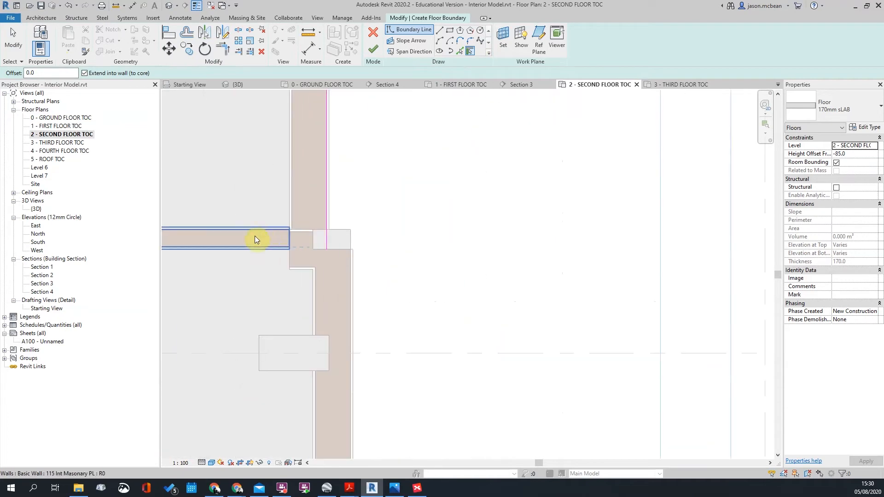
pyautogui.click(268, 228)
pyautogui.scroll(-2, 566, 284)
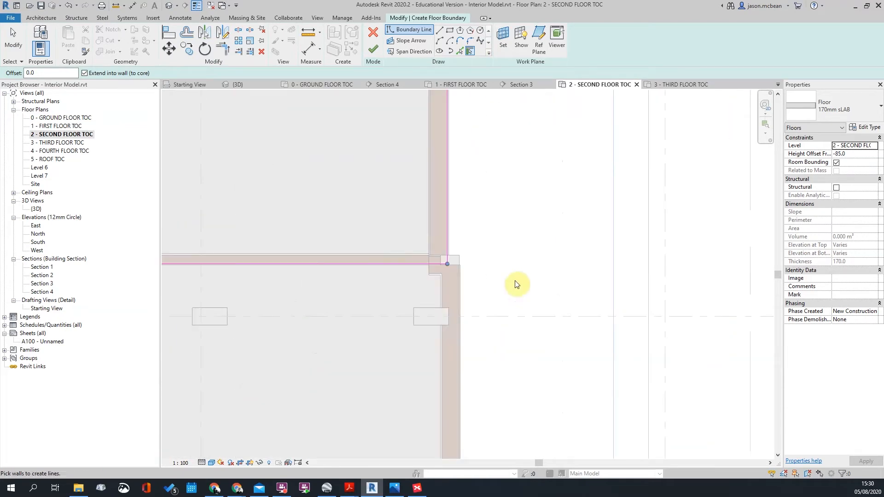
pyautogui.click(468, 293)
pyautogui.scroll(-2, 488, 250)
pyautogui.scroll(2, 441, 262)
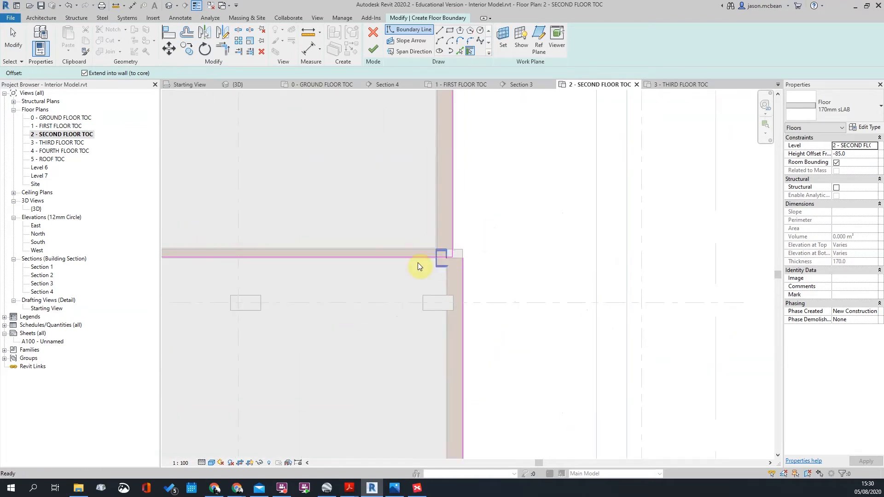
# - Shift the boundary line along the internal cross wall to the wall's north face, at a wall offset of 110 mm
pyautogui.press('Escape')
pyautogui.click(411, 258)
pyautogui.scroll(-2, 592, 251)
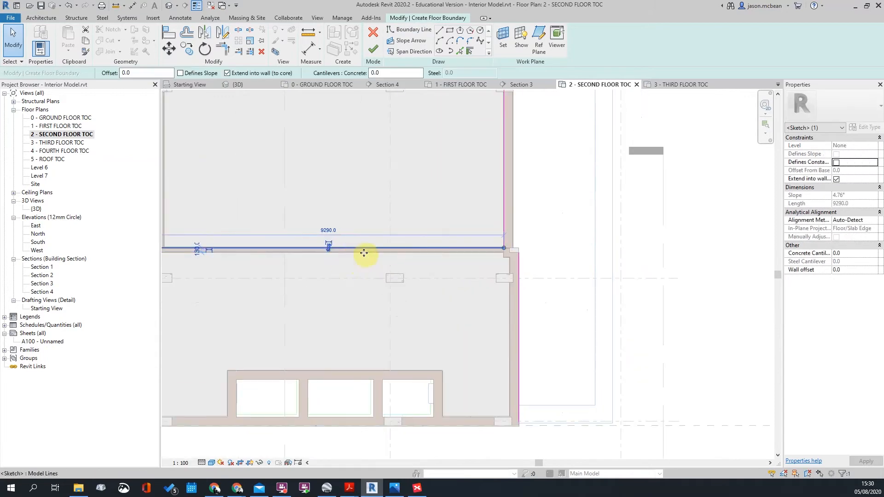
pyautogui.click(329, 248)
pyautogui.scroll(2, 455, 253)
pyautogui.press('Escape')
pyautogui.click(512, 251)
pyautogui.scroll(2, 519, 252)
pyautogui.press('Escape')
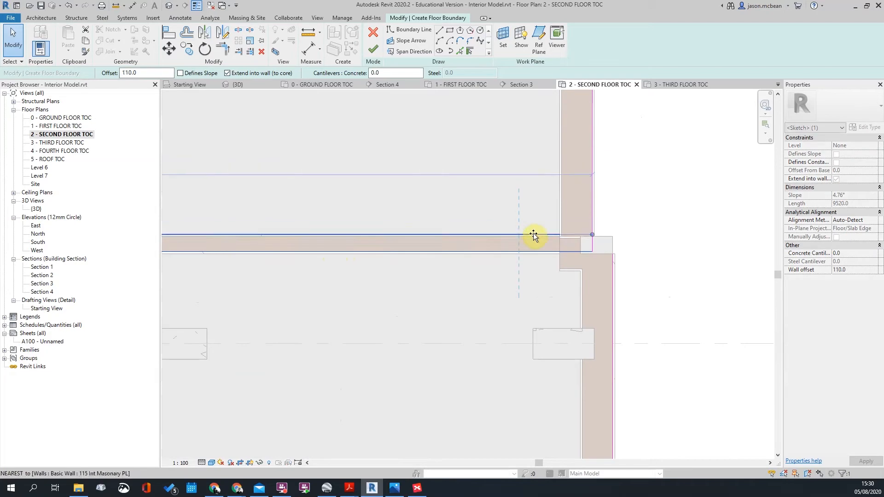
# - Trim the cross wall boundary line and the lower wing's outer wall line to a corner at the column
pyautogui.press('t')
pyautogui.press('r')
pyautogui.click(540, 235)
pyautogui.click(614, 252)
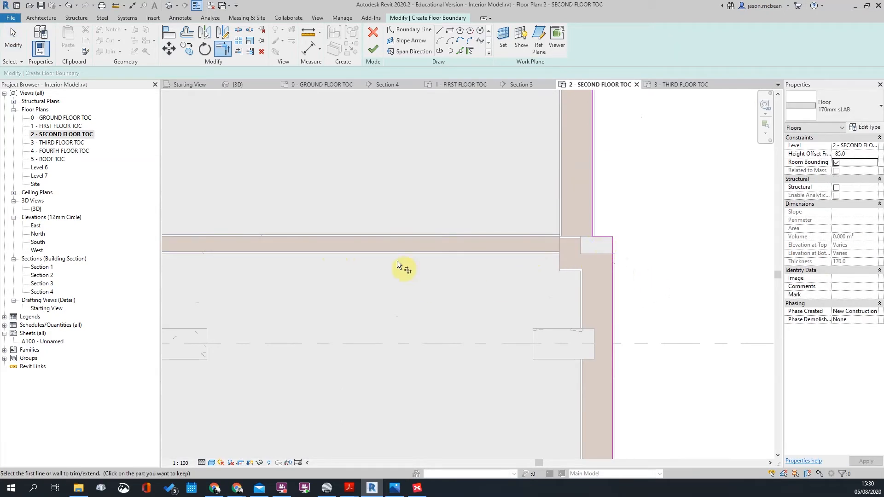
pyautogui.scroll(-3, 460, 283)
pyautogui.press('Escape')
# - Add boundary lines along the lower wing's south edge and the outer edges of the lower storey using Pick Lines
pyautogui.scroll(3, 414, 349)
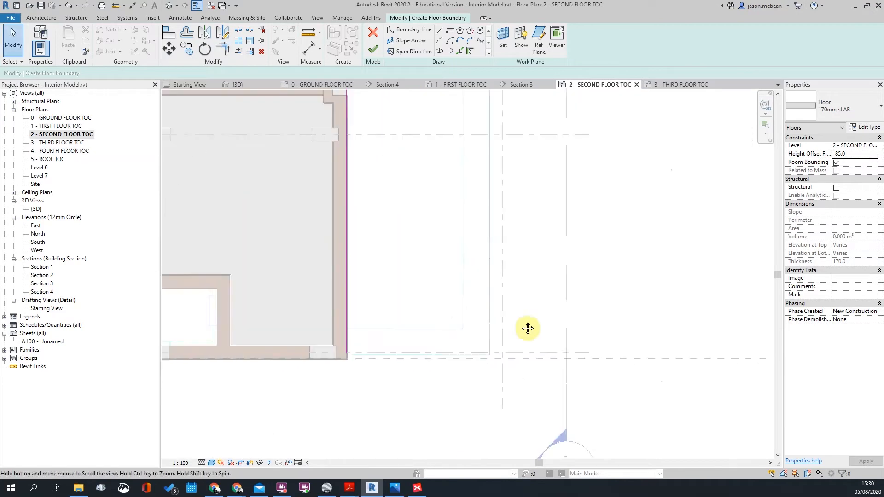
pyautogui.click(464, 51)
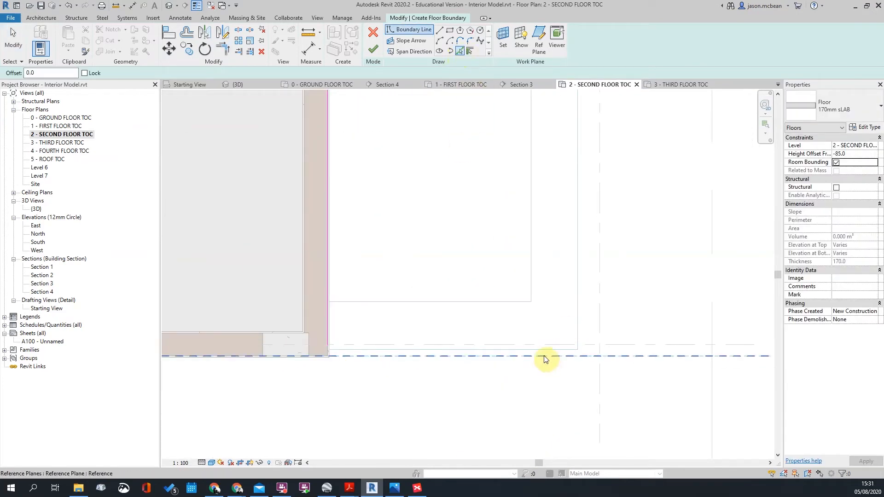
pyautogui.click(584, 327)
pyautogui.scroll(-4, 454, 400)
pyautogui.moveTo(606, 198); pyautogui.dragTo(543, 354, button='middle')
pyautogui.click(469, 186)
pyautogui.scroll(-2, 499, 230)
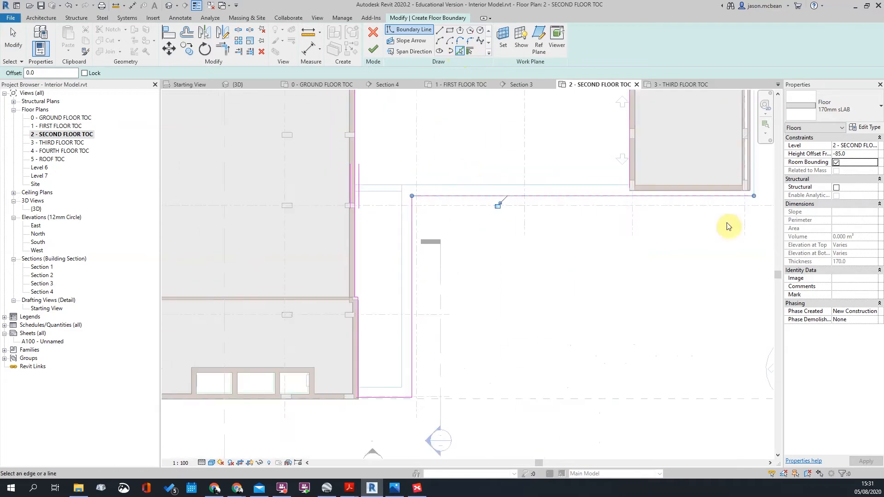
pyautogui.moveTo(639, 235); pyautogui.dragTo(587, 272, button='middle')
pyautogui.press('Escape')
pyautogui.scroll(2, 590, 213)
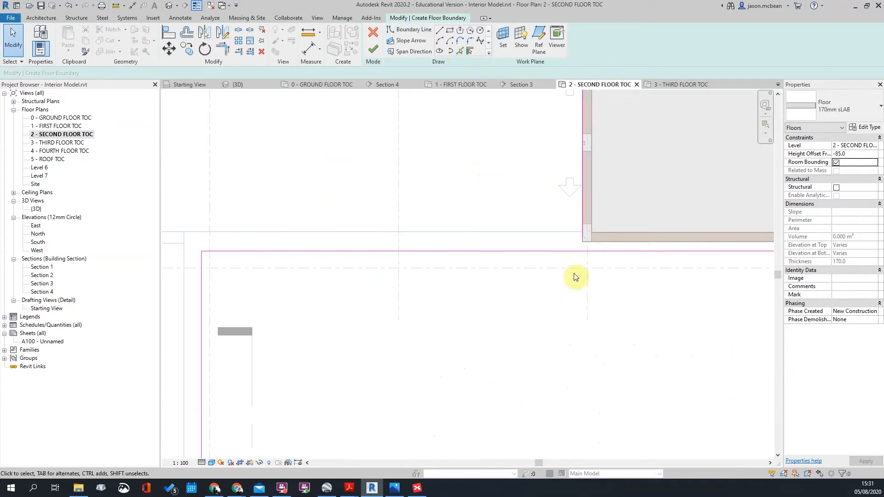
# - Trim the recess's east wall line and the long outer edge line to a corner
pyautogui.press('t')
pyautogui.press('r')
pyautogui.click(584, 227)
pyautogui.click(574, 252)
pyautogui.scroll(-3, 568, 275)
pyautogui.press('Escape')
pyautogui.scroll(-3, 675, 232)
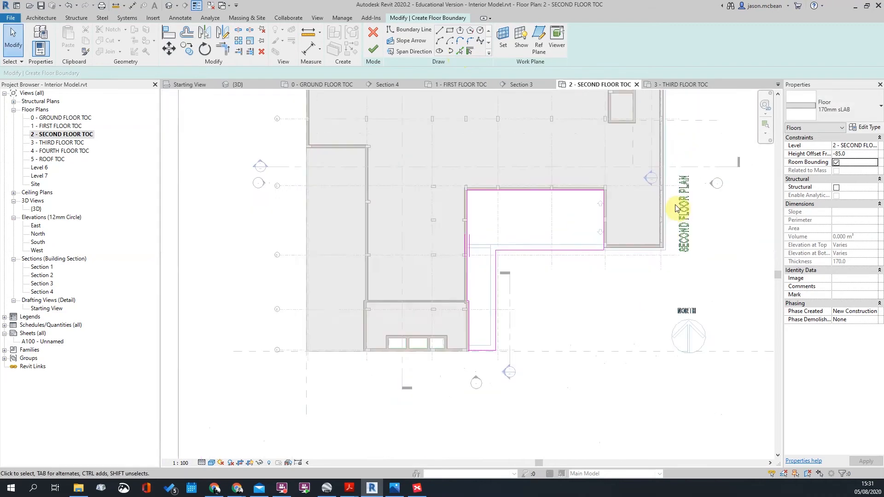
# - Examine the building's east side, the stair core and the sketched slab outline on the second floor plan
pyautogui.moveTo(676, 189); pyautogui.dragTo(650, 213, button='middle')
pyautogui.scroll(5, 652, 145)
pyautogui.moveTo(628, 179); pyautogui.dragTo(597, 325, button='middle')
pyautogui.scroll(3, 600, 159)
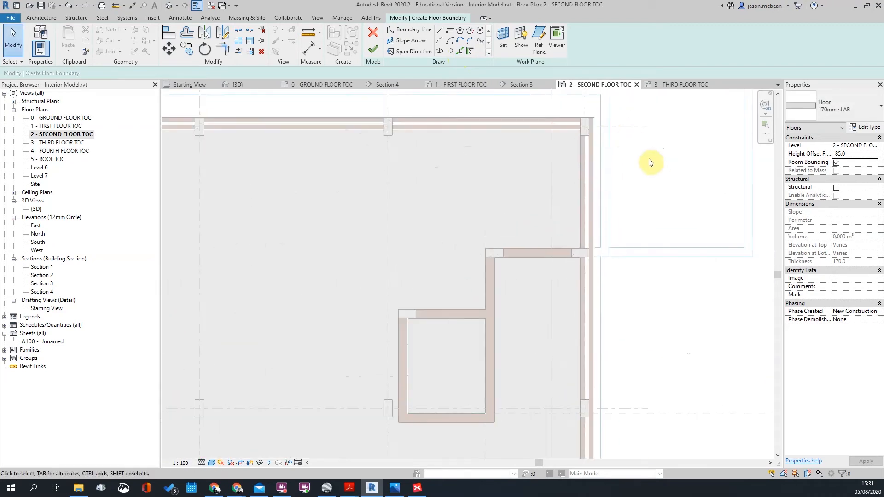
pyautogui.scroll(-3, 621, 330)
pyautogui.scroll(3, 635, 322)
pyautogui.scroll(-2, 643, 327)
pyautogui.scroll(2, 640, 316)
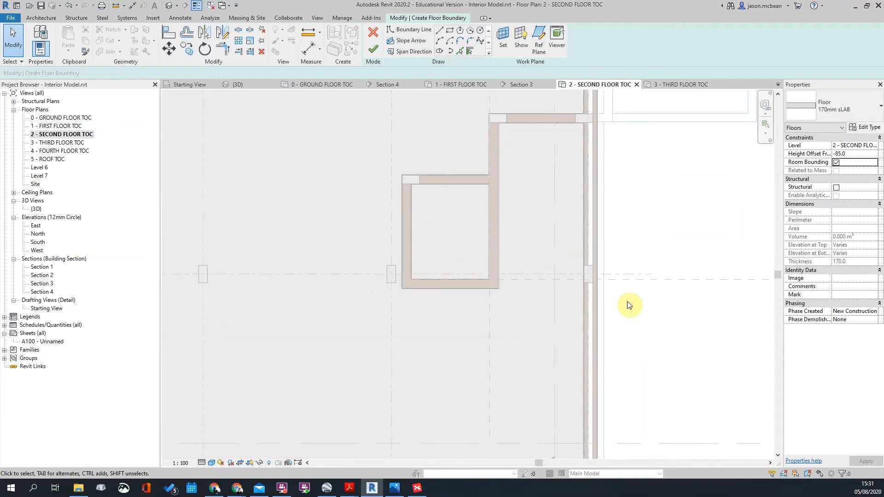
pyautogui.scroll(-1, 566, 128)
pyautogui.moveTo(599, 264); pyautogui.dragTo(575, 144, button='middle')
pyautogui.scroll(1, 570, 259)
pyautogui.moveTo(583, 324); pyautogui.dragTo(619, 149, button='middle')
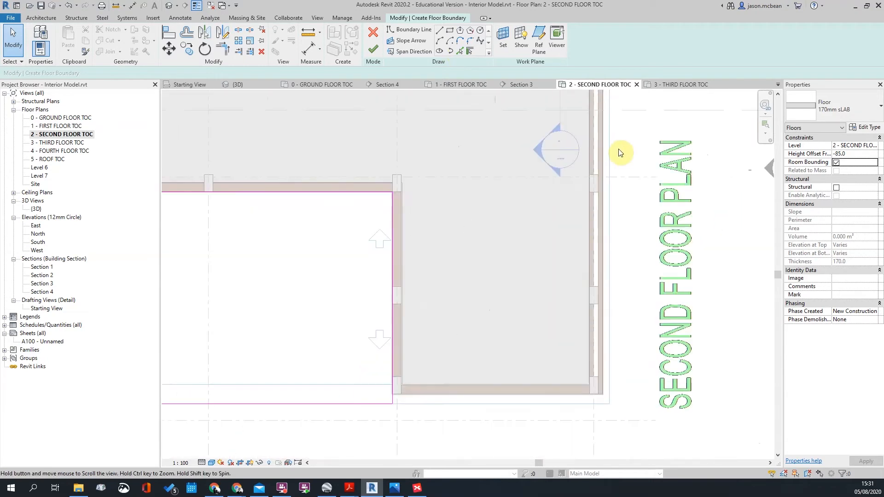
pyautogui.scroll(-1, 591, 317)
pyautogui.scroll(1, 487, 378)
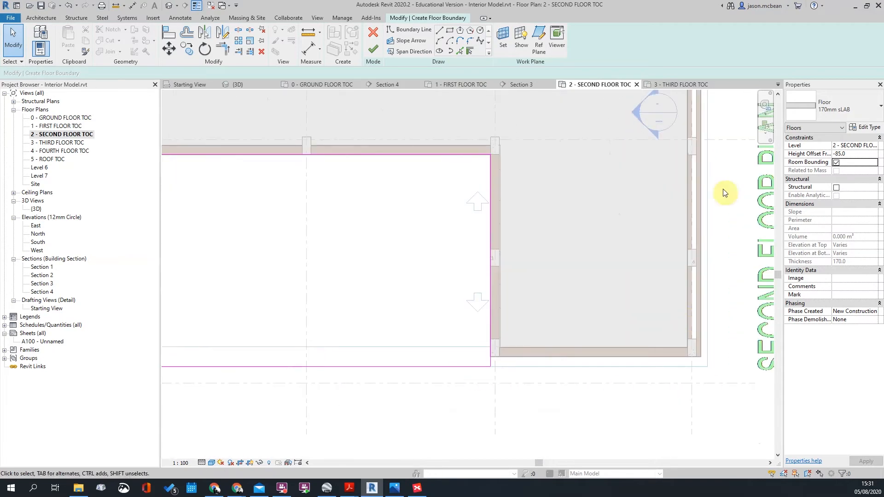
pyautogui.scroll(-2, 711, 207)
pyautogui.moveTo(523, 260); pyautogui.dragTo(534, 261, button='middle')
pyautogui.moveTo(689, 330); pyautogui.dragTo(563, 370, button='middle')
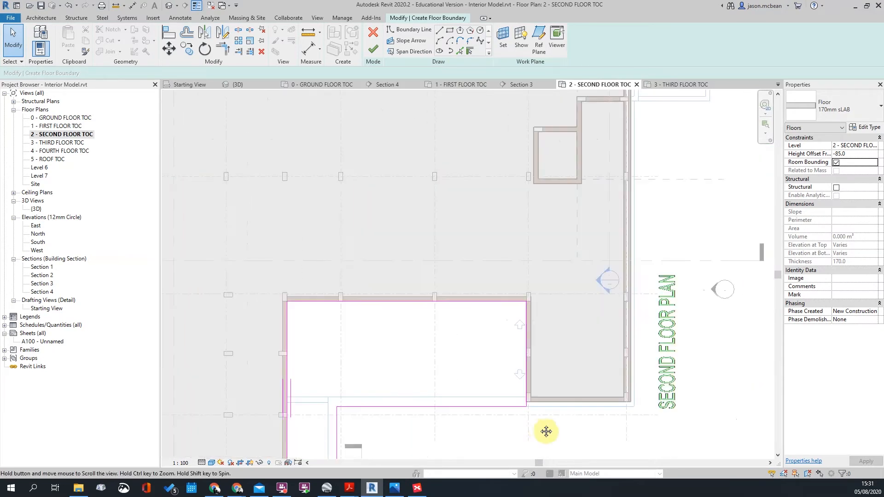
pyautogui.moveTo(540, 432); pyautogui.dragTo(577, 319, button='middle')
pyautogui.scroll(-4, 577, 319)
pyautogui.scroll(2, 496, 373)
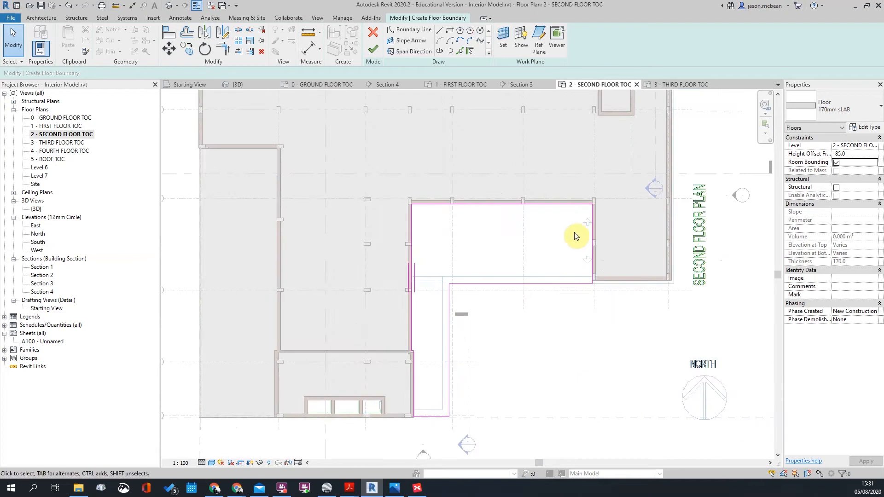
# - Trim the lower wing's outer wall line and the south edge line to a corner, and finish the 170mm slab
pyautogui.scroll(6, 583, 218)
pyautogui.scroll(-3, 635, 185)
pyautogui.scroll(1, 356, 269)
pyautogui.moveTo(359, 453); pyautogui.dragTo(418, 157, button='middle')
pyautogui.scroll(2, 474, 343)
pyautogui.press('t')
pyautogui.press('r')
pyautogui.click(437, 275)
pyautogui.click(421, 261)
pyautogui.scroll(-6, 475, 249)
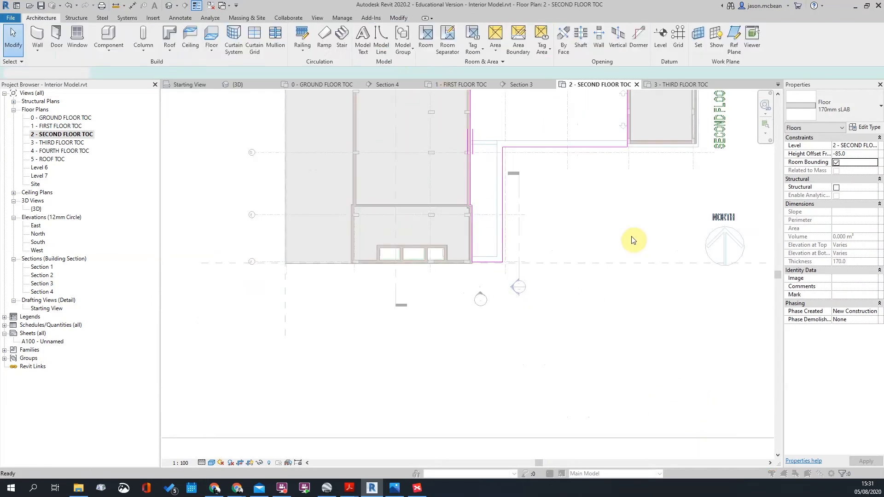
pyautogui.click(508, 254)
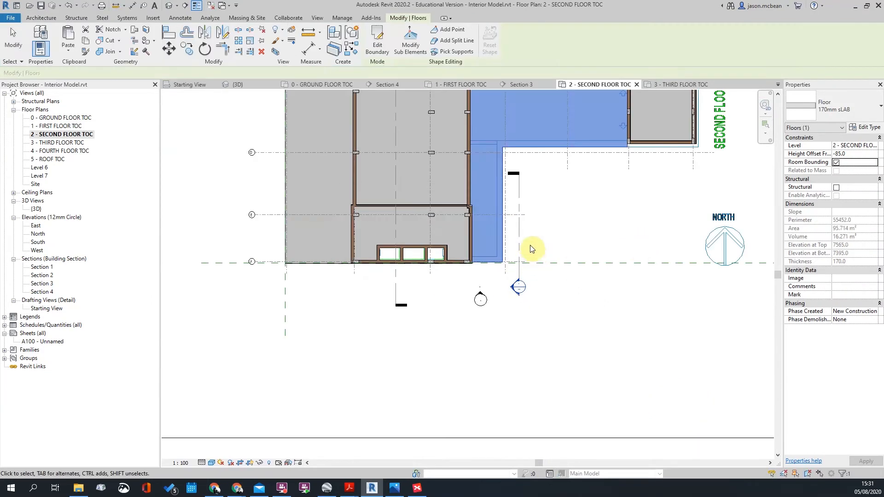
pyautogui.click(531, 249)
pyautogui.scroll(-5, 516, 245)
pyautogui.scroll(3, 512, 207)
pyautogui.moveTo(544, 224); pyautogui.dragTo(474, 227, button='middle')
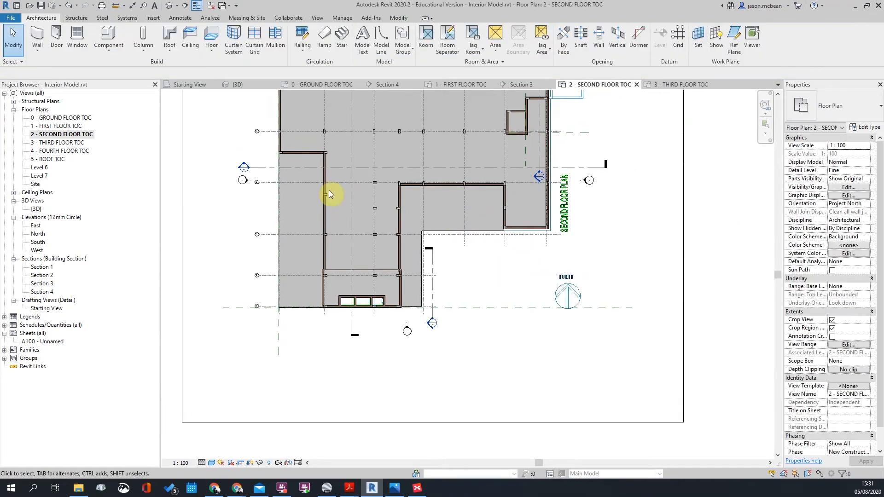
# - Examine the new slab over the lower storey in the 3D view, including the columns and stair below it
pyautogui.click(169, 5)
pyautogui.keyDown('shift'); pyautogui.moveTo(440, 188); pyautogui.dragTo(424, 275, button='middle'); pyautogui.keyUp('shift')
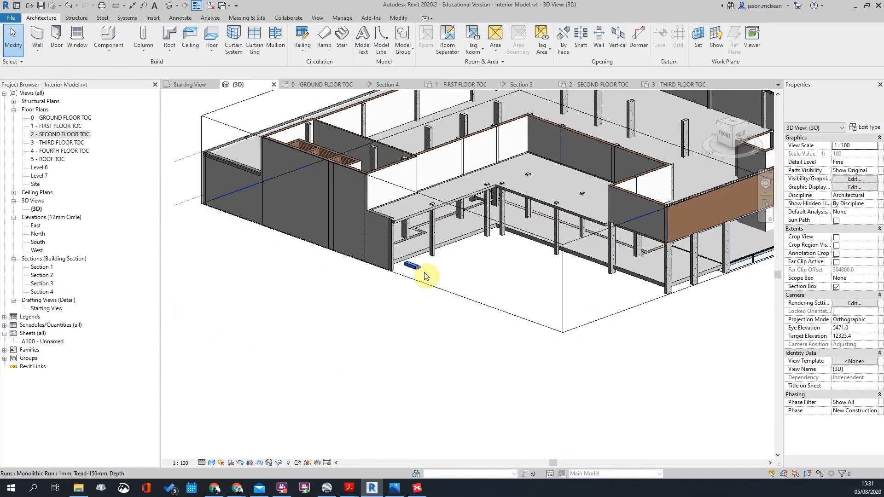
pyautogui.scroll(4, 425, 272)
pyautogui.click(395, 242)
pyautogui.scroll(-3, 416, 263)
pyautogui.keyDown('shift'); pyautogui.moveTo(416, 263); pyautogui.dragTo(385, 233, button='middle'); pyautogui.keyUp('shift')
pyautogui.scroll(3, 354, 182)
pyautogui.press('Escape')
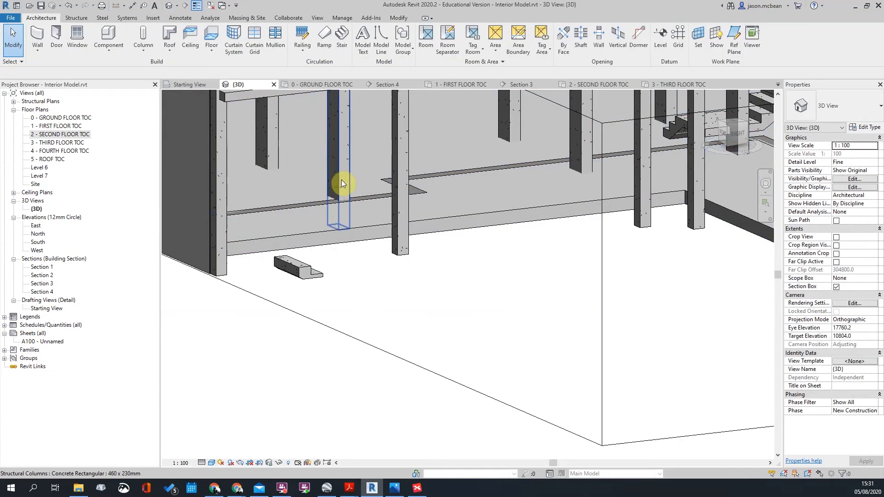
pyautogui.scroll(-3, 560, 248)
pyautogui.keyDown('shift'); pyautogui.moveTo(559, 249); pyautogui.dragTo(440, 188, button='middle'); pyautogui.keyUp('shift')
pyautogui.click(443, 189)
pyautogui.keyDown('shift'); pyautogui.moveTo(540, 196); pyautogui.dragTo(546, 265, button='middle'); pyautogui.keyUp('shift')
pyautogui.press('Escape')
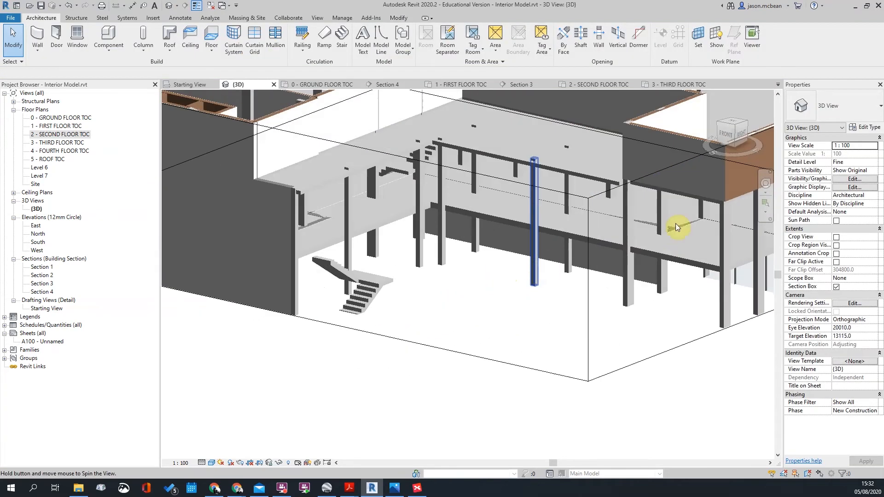
pyautogui.keyDown('shift'); pyautogui.moveTo(675, 222); pyautogui.dragTo(559, 221, button='middle'); pyautogui.keyUp('shift')
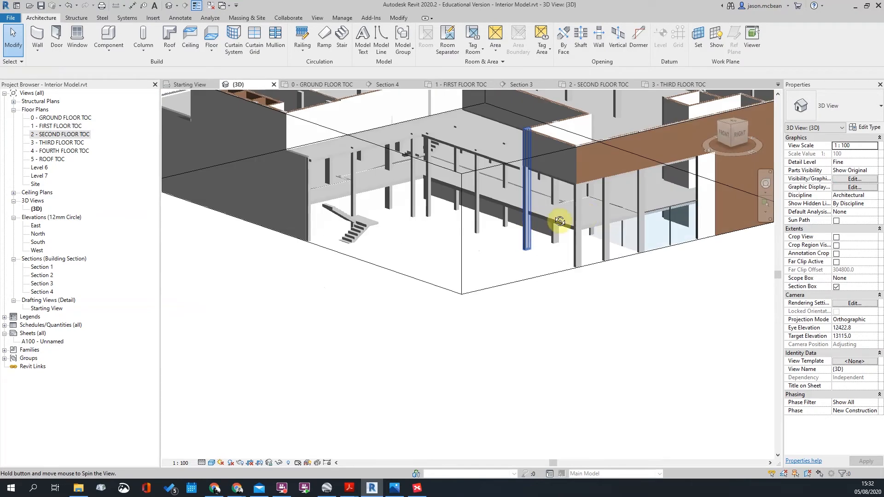
pyautogui.scroll(-3, 476, 206)
pyautogui.keyDown('shift'); pyautogui.moveTo(494, 217); pyautogui.dragTo(493, 171, button='middle'); pyautogui.keyUp('shift')
pyautogui.scroll(2, 470, 136)
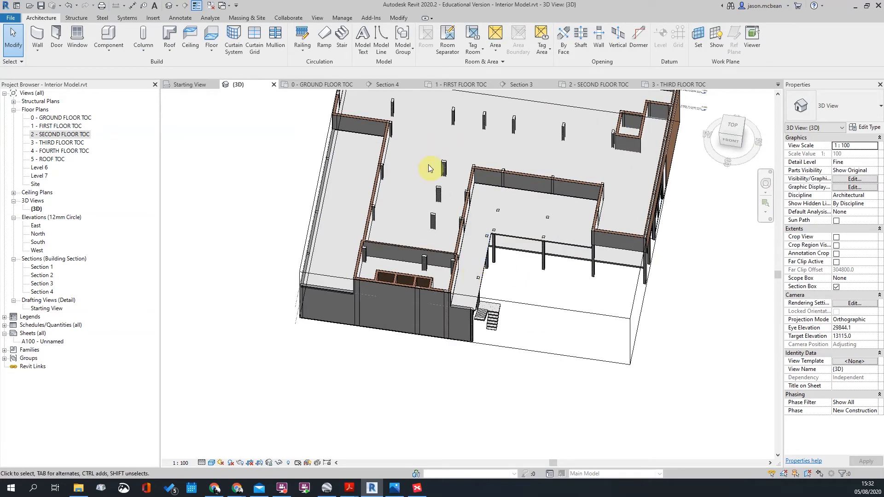
pyautogui.scroll(2, 623, 145)
# - Look over the fourth, third and second floor plans
pyautogui.click(69, 127)
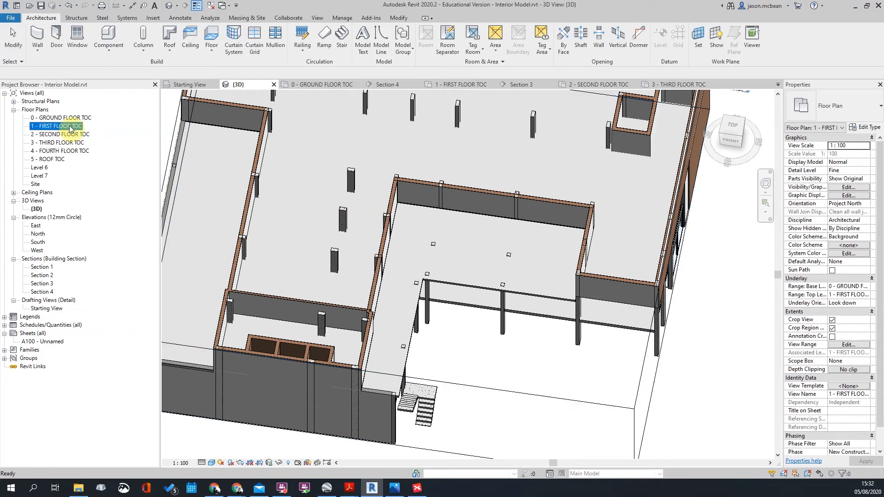
pyautogui.doubleClick(56, 143)
pyautogui.doubleClick(65, 151)
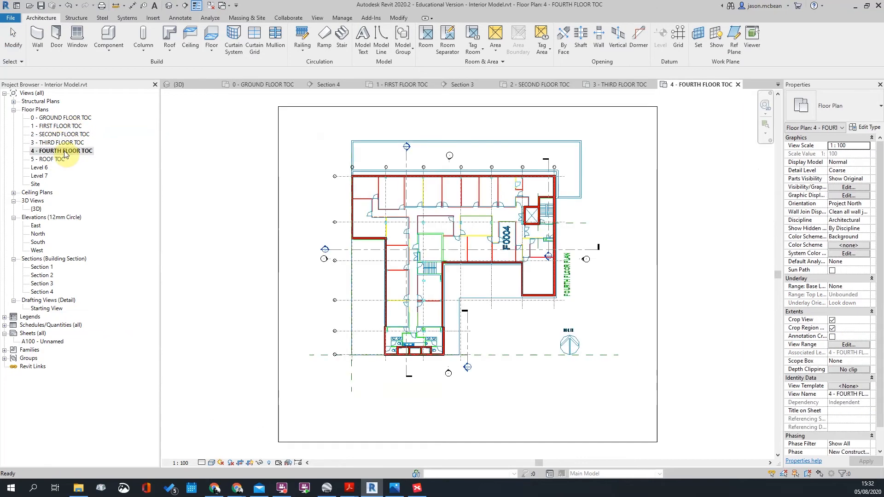
pyautogui.doubleClick(58, 143)
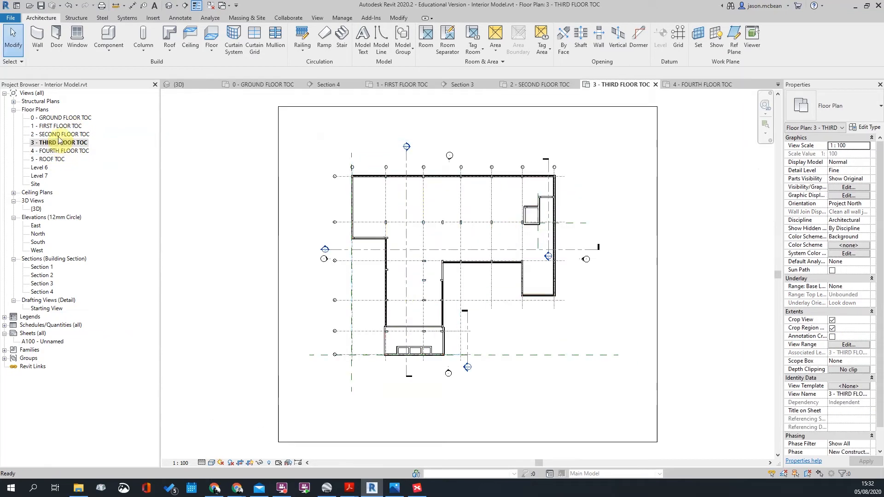
pyautogui.doubleClick(60, 135)
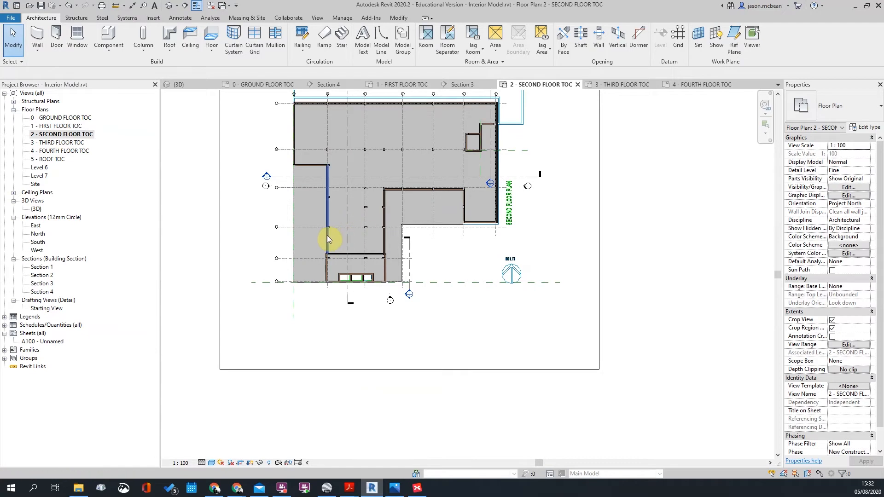
# - Copy the second floor's 255mm concrete slab, selected in Section 3, and paste it aligned to the third floor, fourth floor and roof levels
pyautogui.doubleClick(266, 175)
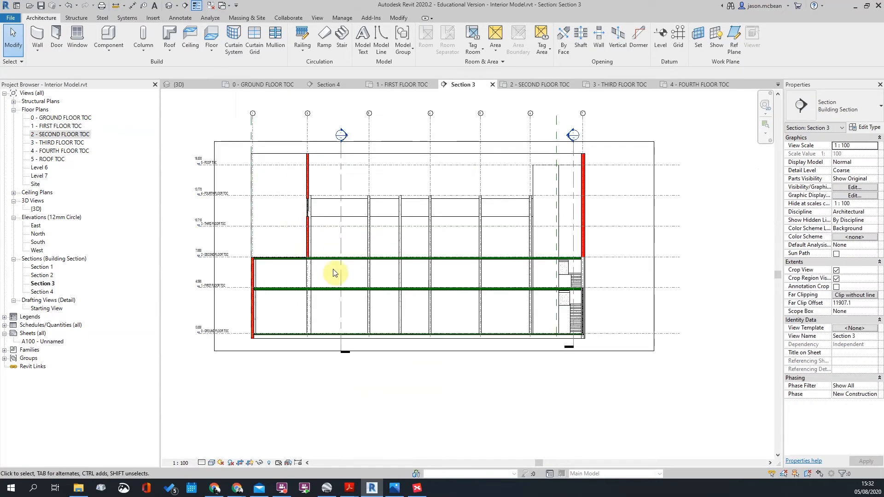
pyautogui.scroll(1, 325, 271)
pyautogui.click(328, 264)
pyautogui.scroll(5, 329, 265)
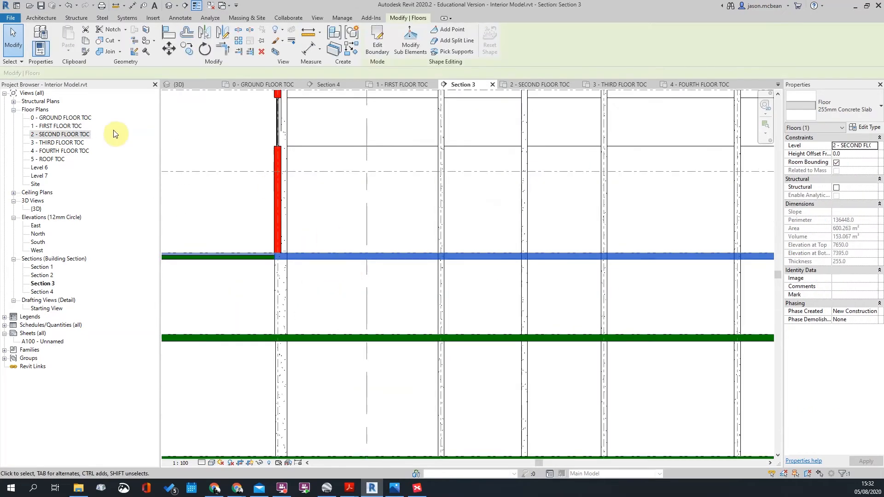
pyautogui.click(52, 139)
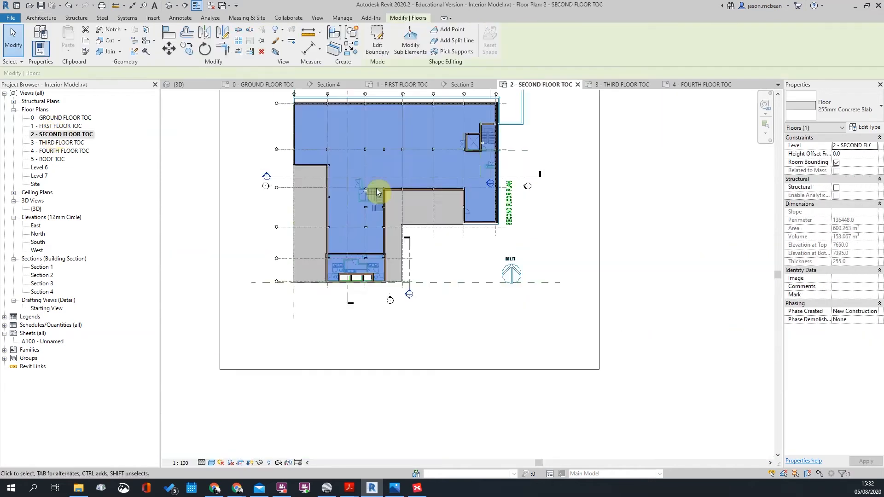
pyautogui.moveTo(362, 198); pyautogui.dragTo(414, 292, button='middle')
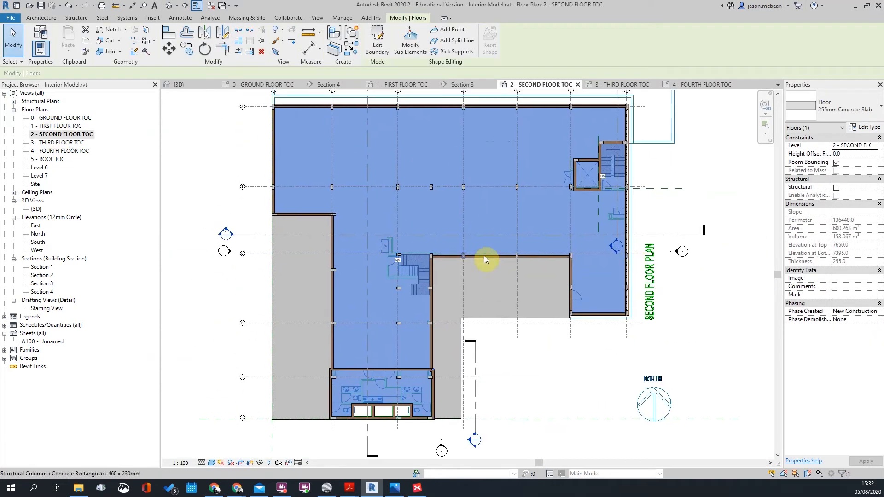
pyautogui.scroll(2, 531, 355)
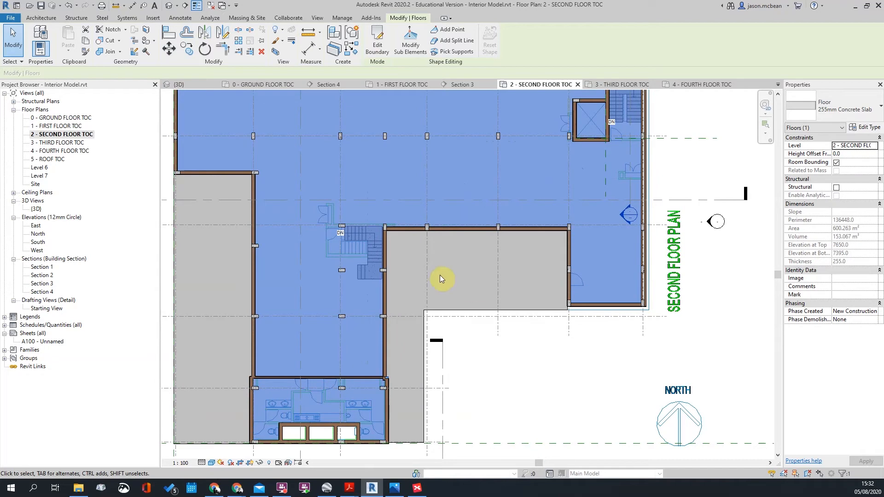
pyautogui.scroll(-2, 594, 151)
pyautogui.scroll(3, 464, 287)
pyautogui.scroll(-3, 483, 223)
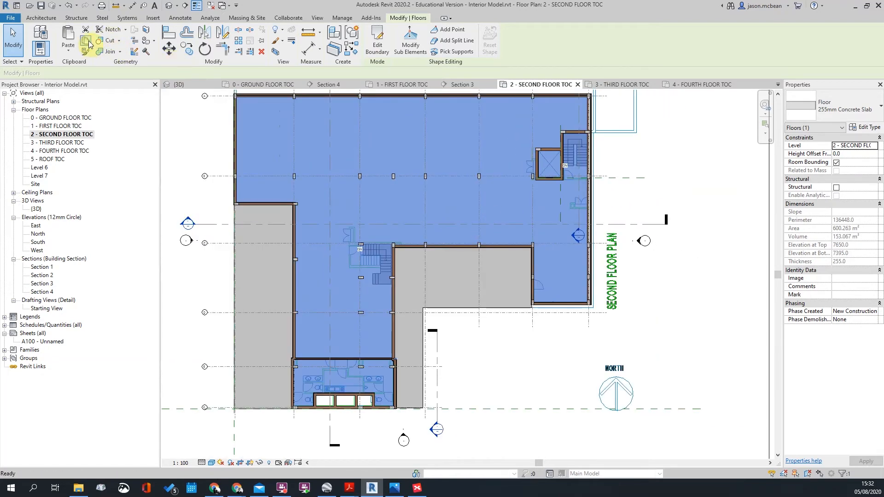
pyautogui.click(68, 51)
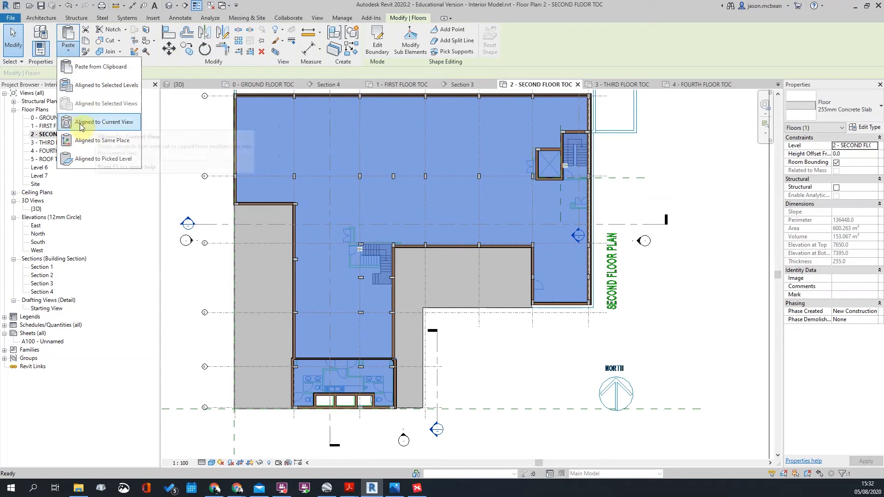
pyautogui.click(94, 85)
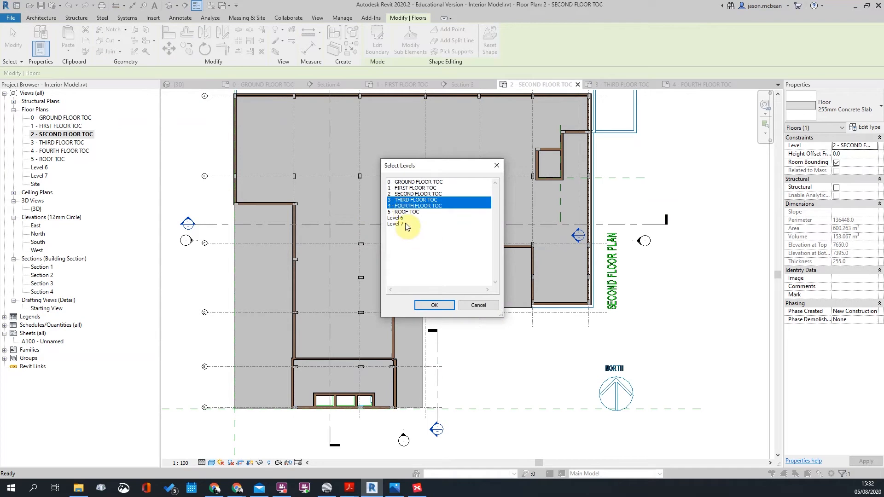
pyautogui.keyDown('ctrl'); pyautogui.click(407, 211); pyautogui.keyUp('ctrl')
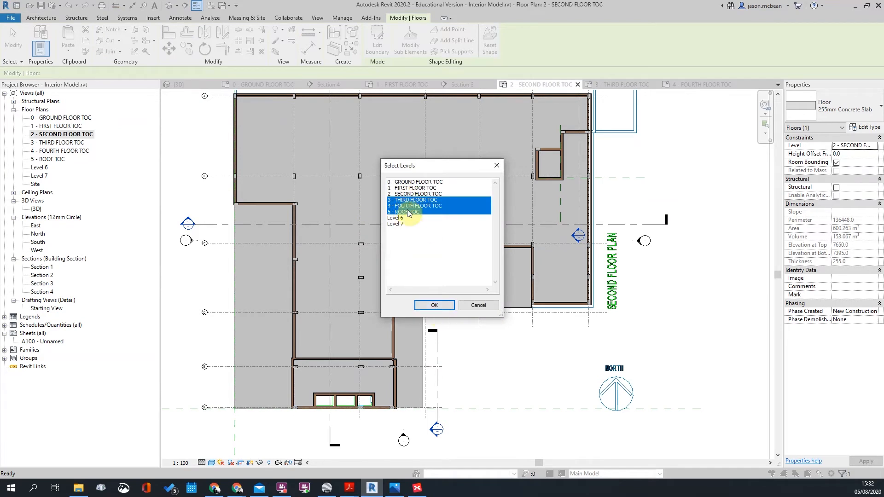
pyautogui.click(437, 305)
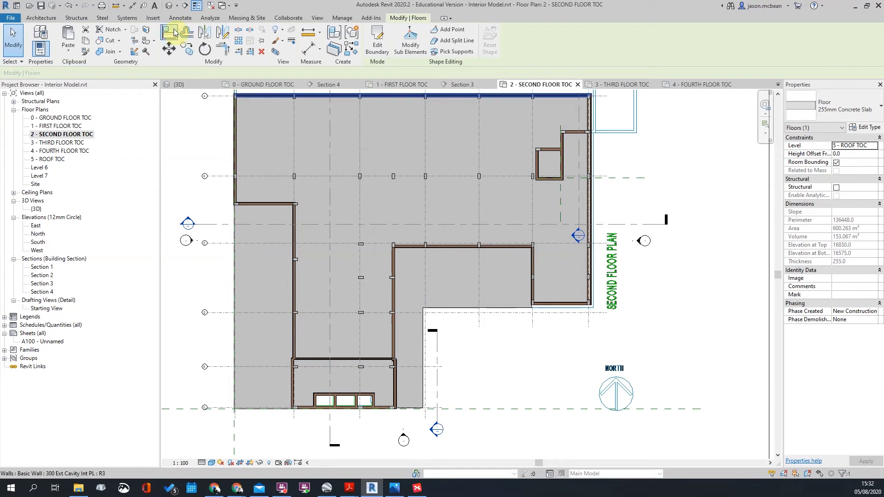
# - Raise the 3D view's section box above the upper storeys and move its east face into the building
pyautogui.click(172, 9)
pyautogui.scroll(-3, 338, 177)
pyautogui.keyDown('shift'); pyautogui.moveTo(451, 284); pyautogui.dragTo(397, 181, button='middle'); pyautogui.keyUp('shift')
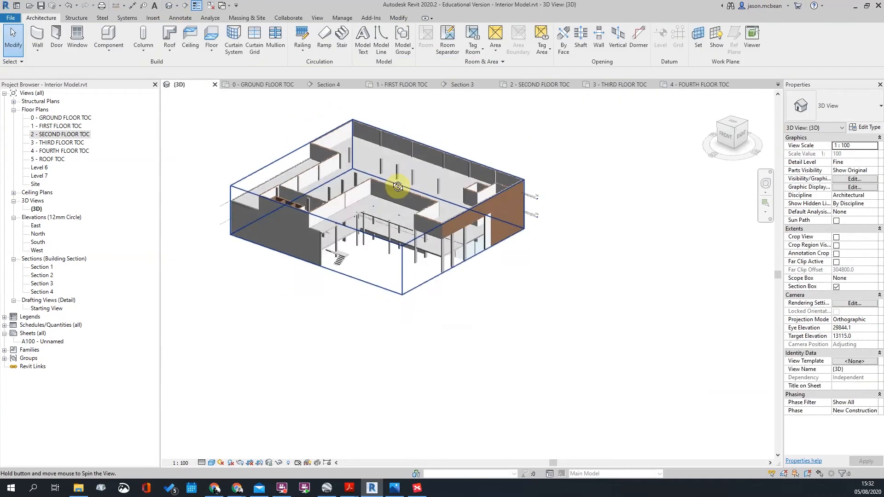
pyautogui.click(363, 234)
pyautogui.moveTo(378, 184); pyautogui.dragTo(378, 102)
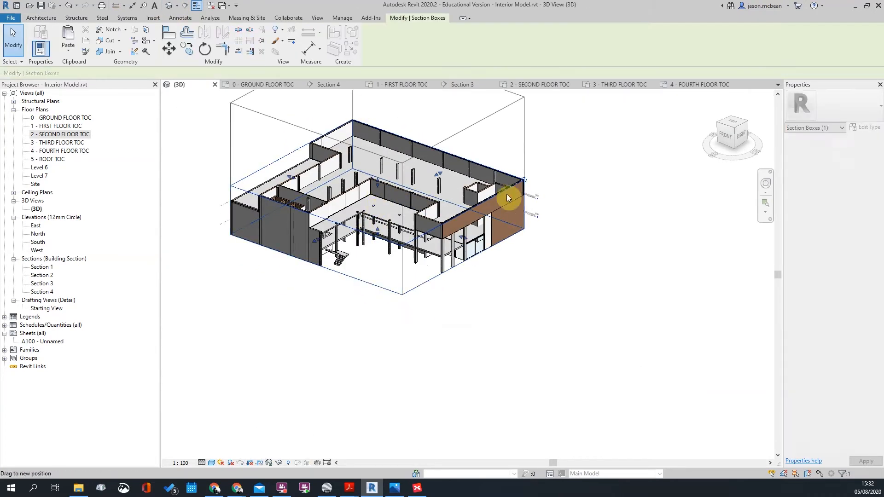
pyautogui.keyDown('shift'); pyautogui.moveTo(385, 141); pyautogui.dragTo(362, 214, button='middle'); pyautogui.keyUp('shift')
# - Examine the pasted 255mm slabs on the upper levels in the cut 3D view, checking the third floor slab
pyautogui.scroll(5, 358, 153)
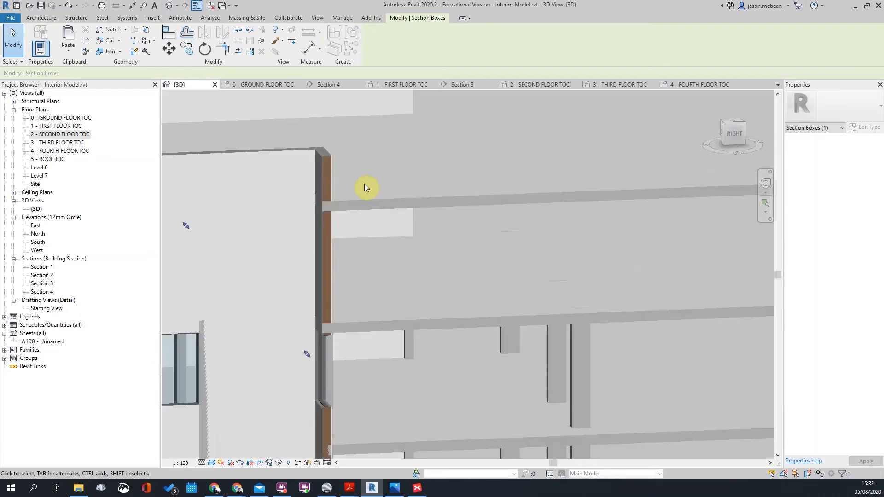
pyautogui.scroll(-2, 363, 209)
pyautogui.scroll(-2, 363, 208)
pyautogui.moveTo(391, 260)
pyautogui.keyDown('shift'); pyautogui.mouseDown(button='middle')
pyautogui.moveTo(405, 261)
pyautogui.moveTo(395, 250)
pyautogui.mouseUp(button='middle'); pyautogui.keyUp('shift')
pyautogui.click(392, 286)
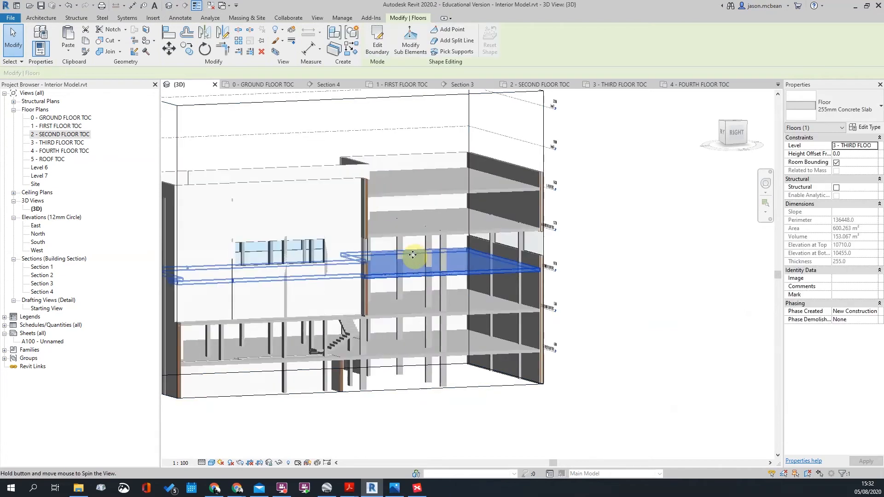
pyautogui.scroll(3, 360, 235)
pyautogui.scroll(-3, 389, 236)
pyautogui.scroll(2, 327, 273)
pyautogui.press('Escape')
pyautogui.scroll(-2, 469, 234)
pyautogui.keyDown('shift'); pyautogui.moveTo(477, 274); pyautogui.dragTo(553, 286, button='middle'); pyautogui.keyUp('shift')
pyautogui.keyDown('shift'); pyautogui.moveTo(471, 325); pyautogui.dragTo(285, 299, button='middle'); pyautogui.keyUp('shift')
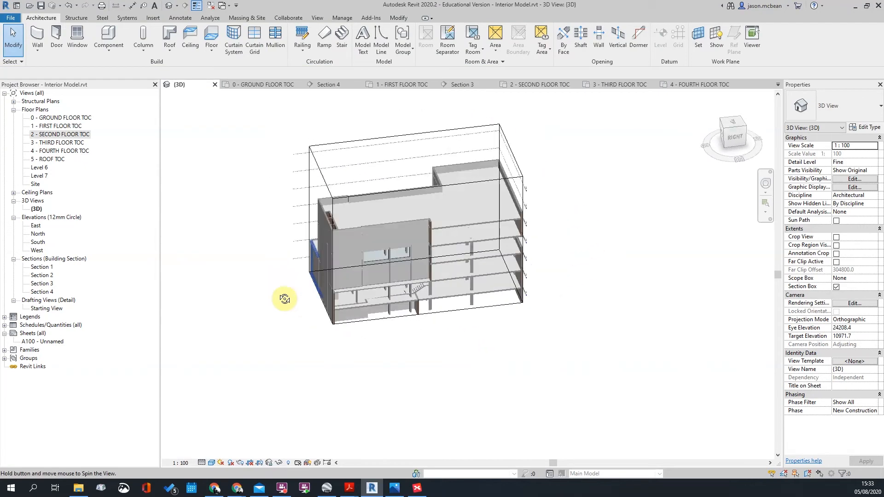
pyautogui.scroll(5, 285, 299)
pyautogui.keyDown('shift'); pyautogui.moveTo(498, 284); pyautogui.dragTo(452, 234, button='middle'); pyautogui.keyUp('shift')
pyautogui.scroll(-2, 451, 236)
pyautogui.keyDown('shift'); pyautogui.moveTo(508, 387); pyautogui.dragTo(551, 352, button='middle'); pyautogui.keyUp('shift')
pyautogui.scroll(3, 571, 319)
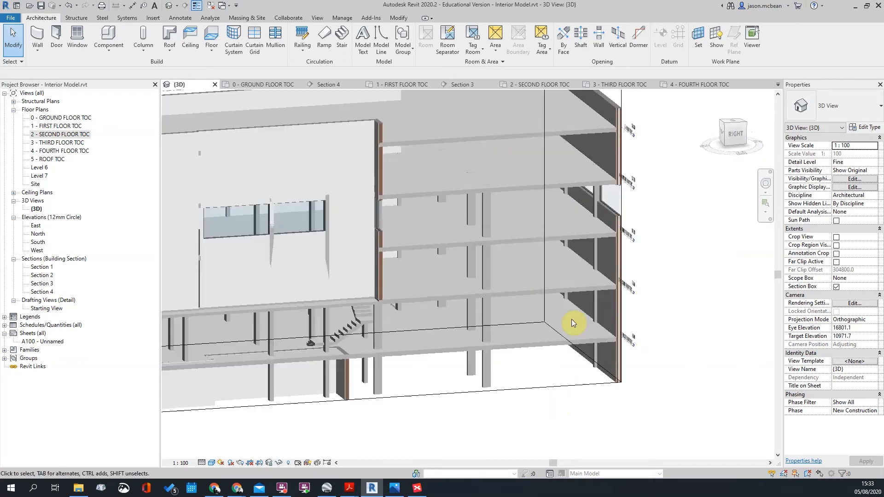
pyautogui.keyDown('shift'); pyautogui.moveTo(571, 319); pyautogui.dragTo(515, 205, button='middle'); pyautogui.keyUp('shift')
pyautogui.scroll(-2, 515, 207)
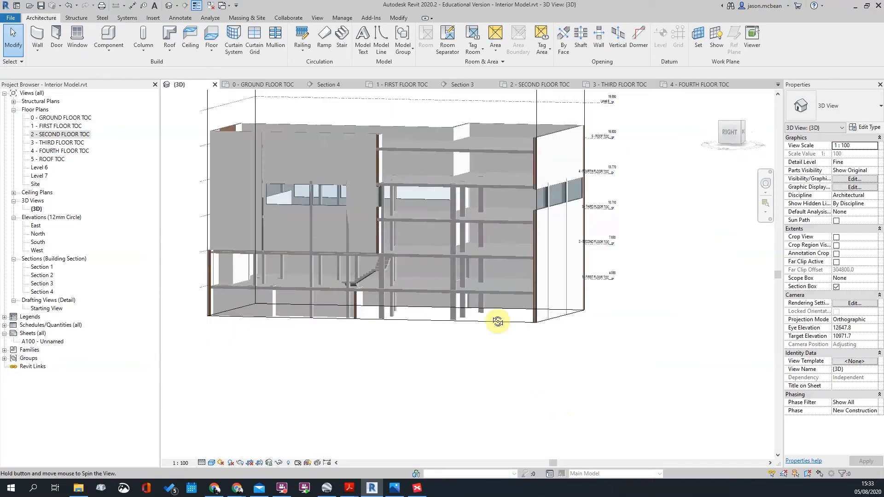
pyautogui.keyDown('shift'); pyautogui.moveTo(434, 271); pyautogui.dragTo(508, 314, button='middle'); pyautogui.keyUp('shift')
pyautogui.scroll(-3, 501, 302)
# - Extend the section box's east face beyond the building and move its south face inward to cut through the storeys
pyautogui.click(348, 178)
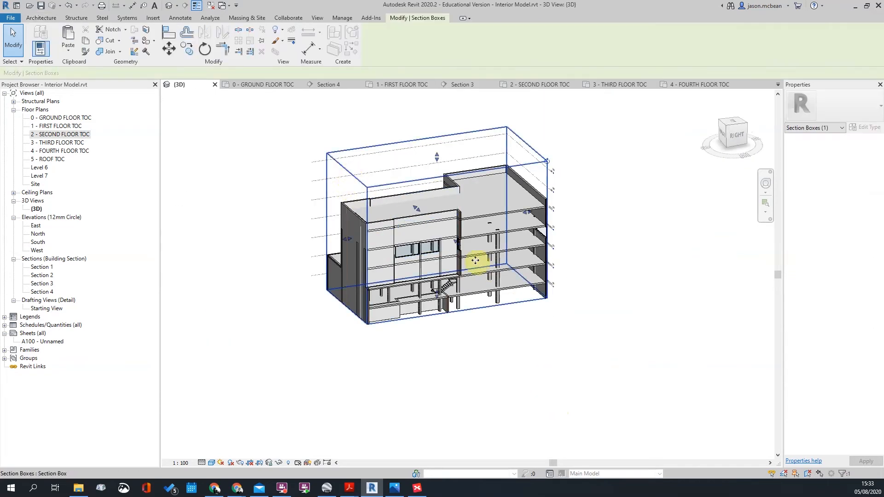
pyautogui.moveTo(458, 248); pyautogui.dragTo(575, 342)
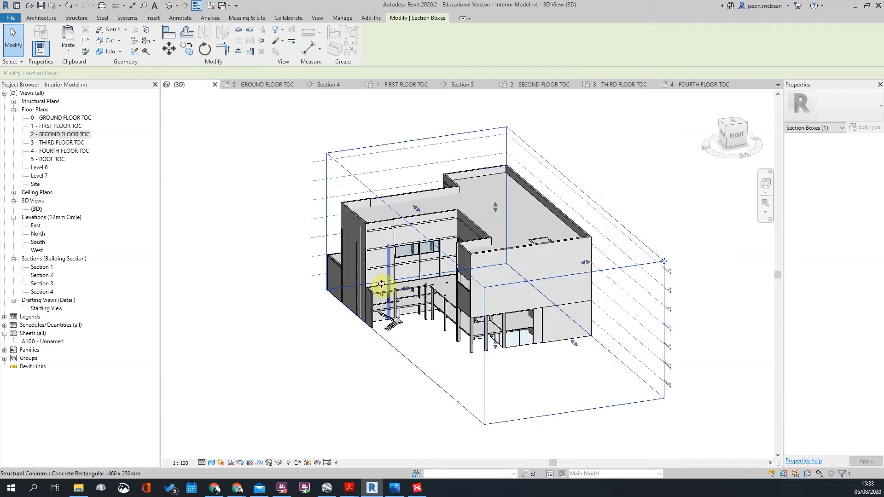
pyautogui.moveTo(405, 289); pyautogui.dragTo(530, 272)
pyautogui.keyDown('shift'); pyautogui.moveTo(434, 300); pyautogui.dragTo(581, 246, button='middle'); pyautogui.keyUp('shift')
# - Inspect where the fourth floor's 255mm slab edge meets the external cavity wall
pyautogui.scroll(5, 607, 247)
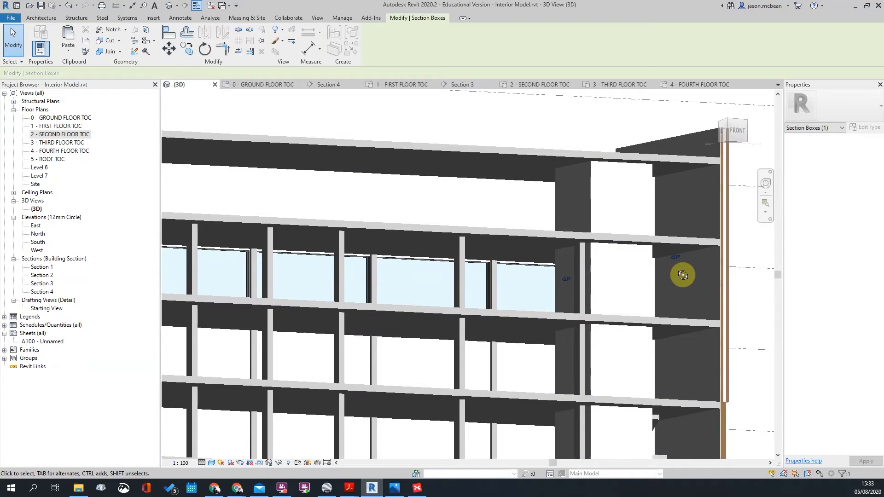
pyautogui.keyDown('shift'); pyautogui.moveTo(683, 275); pyautogui.dragTo(716, 260, button='middle'); pyautogui.keyUp('shift')
pyautogui.scroll(4, 717, 261)
pyautogui.scroll(4, 591, 255)
pyautogui.click(590, 231)
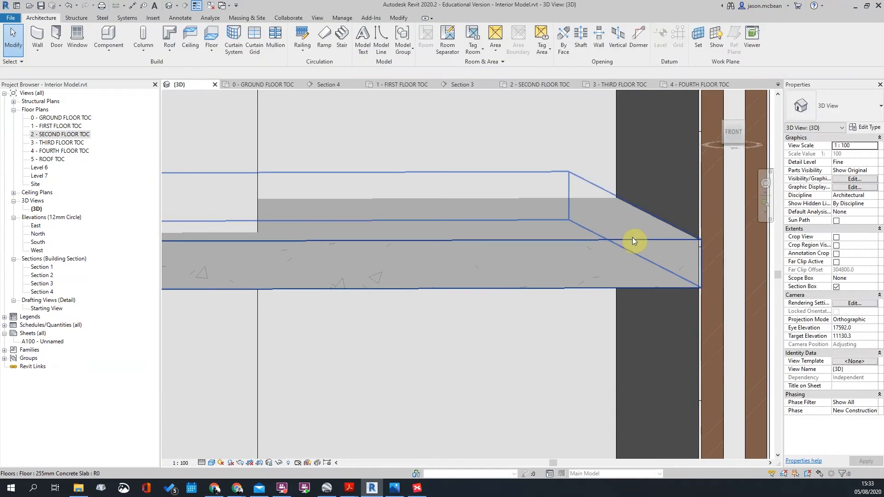
pyautogui.click(633, 241)
pyautogui.press('Escape')
pyautogui.scroll(-3, 567, 235)
pyautogui.scroll(-4, 599, 234)
pyautogui.scroll(4, 615, 236)
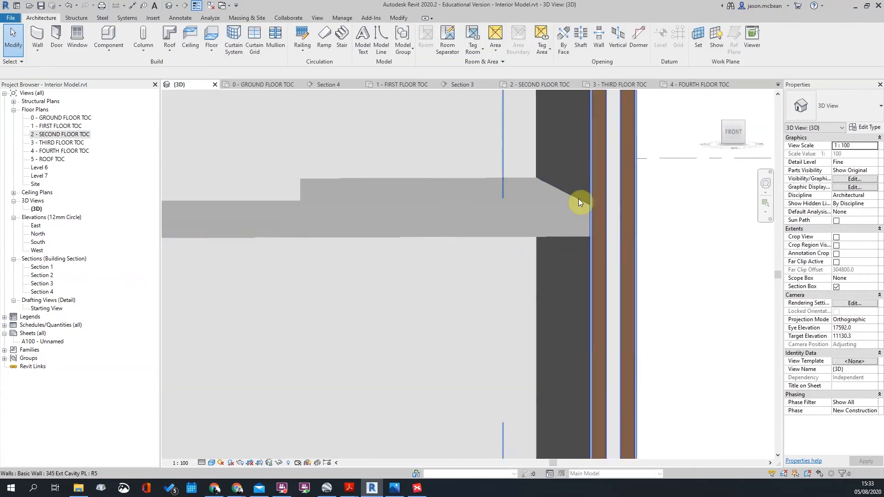
pyautogui.scroll(3, 608, 233)
pyautogui.click(573, 215)
pyautogui.scroll(-3, 604, 198)
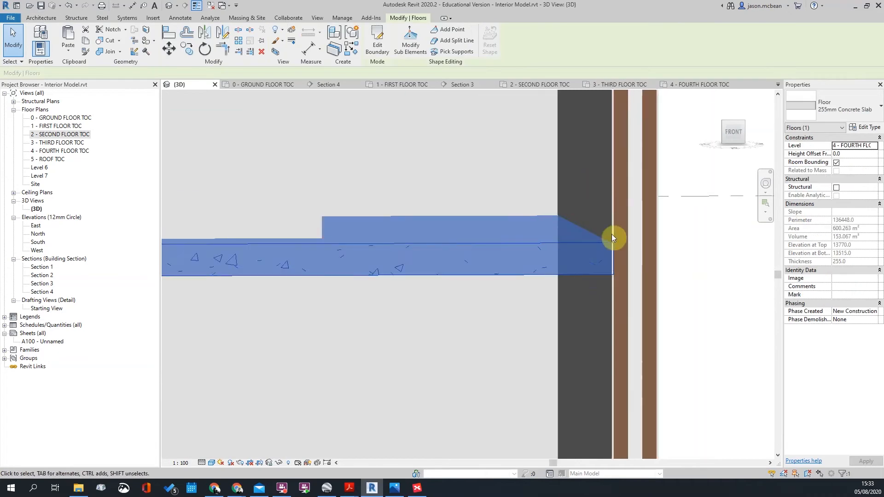
# - Inspect how the 255mm slab edges meet the external wall at each storey of the cut 3D view
pyautogui.press('Escape')
pyautogui.scroll(-6, 614, 227)
pyautogui.scroll(5, 613, 313)
pyautogui.scroll(-2, 419, 230)
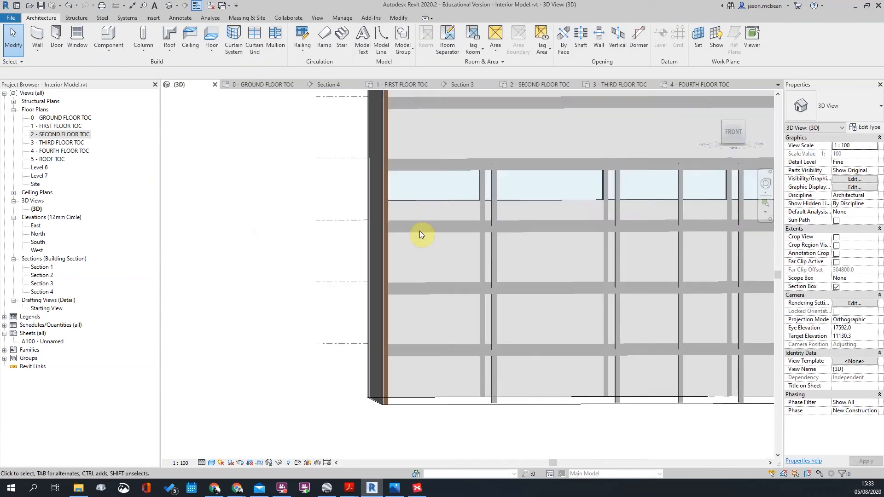
pyautogui.keyDown('shift'); pyautogui.moveTo(419, 230); pyautogui.dragTo(585, 256, button='middle'); pyautogui.keyUp('shift')
pyautogui.scroll(2, 585, 256)
pyautogui.scroll(-4, 475, 230)
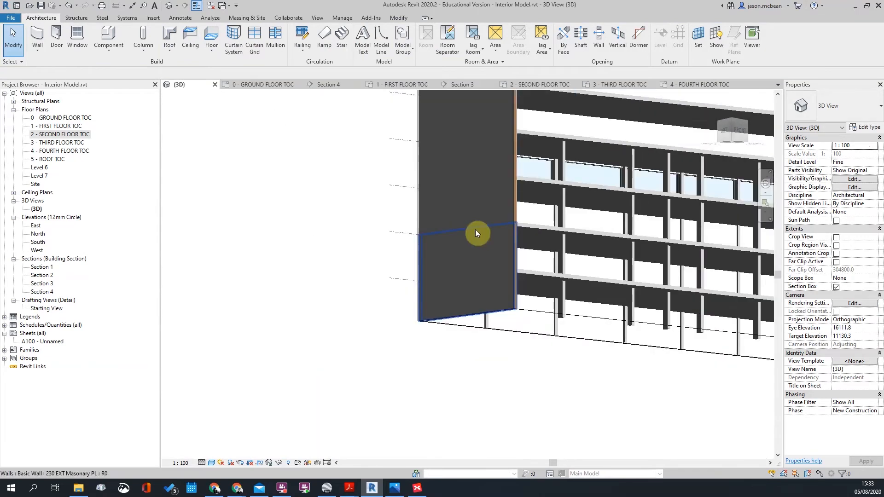
pyautogui.scroll(-4, 427, 247)
pyautogui.moveTo(426, 246)
pyautogui.keyDown('shift'); pyautogui.mouseDown(button='middle')
pyautogui.moveTo(529, 241)
pyautogui.moveTo(452, 244)
pyautogui.moveTo(423, 235)
pyautogui.mouseUp(button='middle'); pyautogui.keyUp('shift')
pyautogui.scroll(5, 421, 231)
pyautogui.scroll(2, 395, 206)
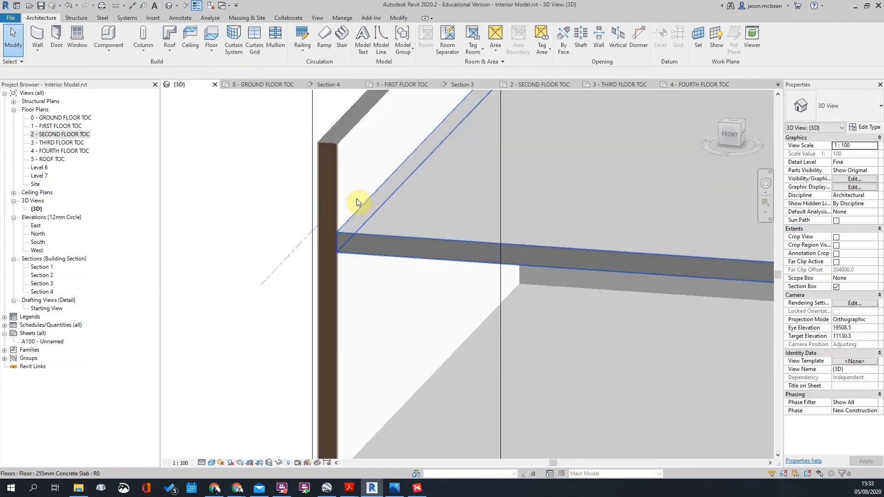
pyautogui.click(335, 152)
pyautogui.scroll(-3, 420, 200)
pyautogui.click(420, 200)
pyautogui.scroll(2, 400, 201)
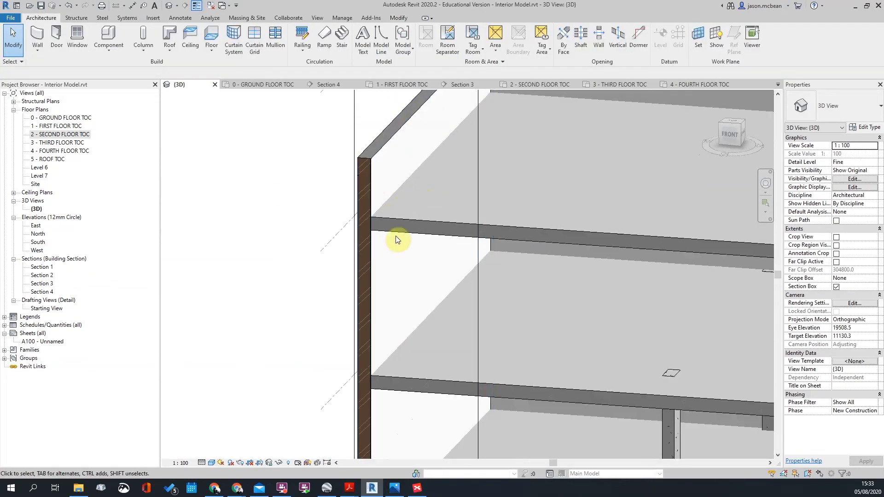
pyautogui.scroll(-3, 410, 256)
pyautogui.scroll(2, 410, 256)
pyautogui.keyDown('shift'); pyautogui.moveTo(411, 256); pyautogui.dragTo(456, 252, button='middle'); pyautogui.keyUp('shift')
# - Extend the section box's south face outward beyond the front of the building
pyautogui.scroll(-3, 491, 278)
pyautogui.keyDown('shift'); pyautogui.moveTo(462, 291); pyautogui.dragTo(407, 266, button='middle'); pyautogui.keyUp('shift')
pyautogui.scroll(-1, 408, 265)
pyautogui.keyDown('shift'); pyautogui.moveTo(569, 288); pyautogui.dragTo(517, 193, button='middle'); pyautogui.keyUp('shift')
pyautogui.click(517, 193)
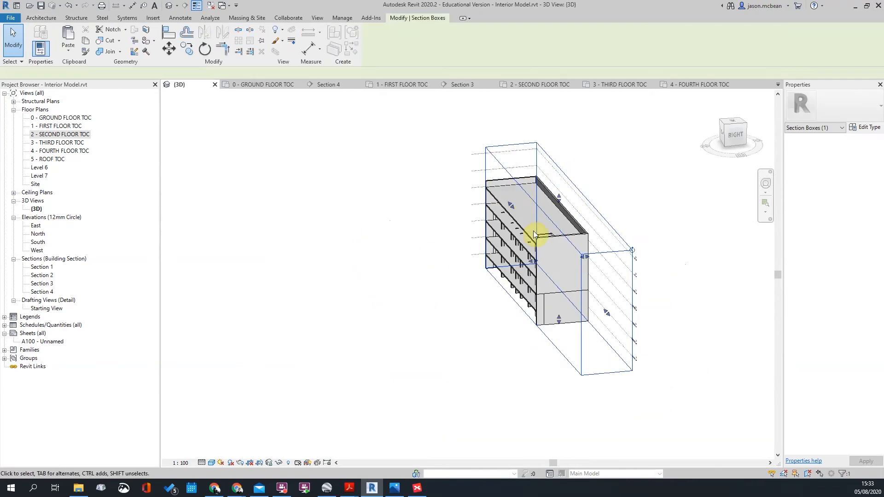
pyautogui.moveTo(531, 263); pyautogui.dragTo(396, 302)
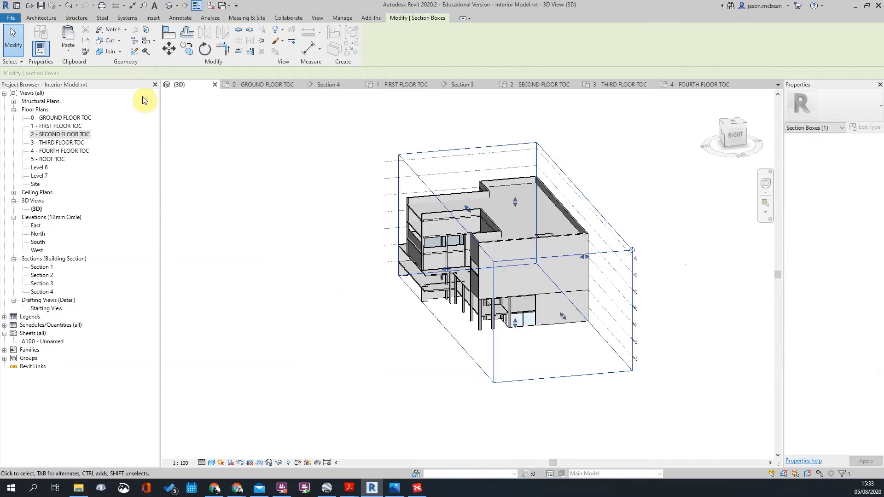
# - Open the third floor plan and set its visual style to Consistent Colors
pyautogui.doubleClick(76, 135)
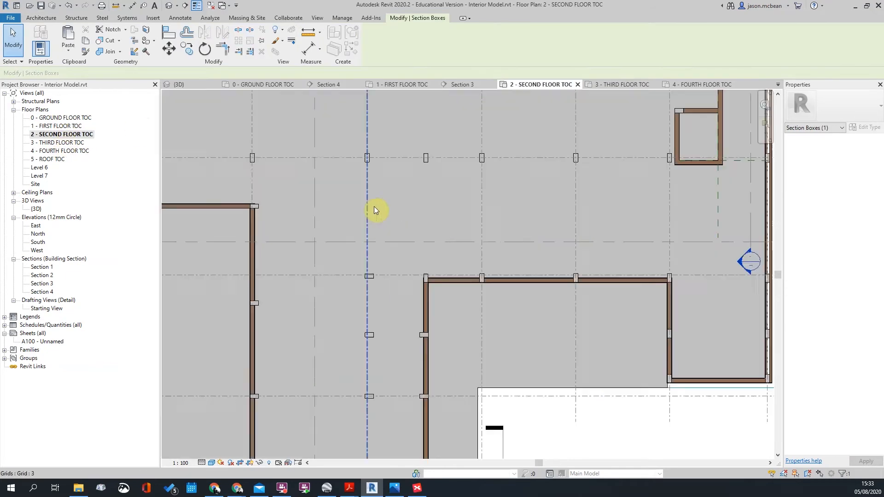
pyautogui.press('Escape')
pyautogui.doubleClick(57, 144)
pyautogui.scroll(3, 566, 212)
pyautogui.scroll(2, 396, 214)
pyautogui.click(213, 463)
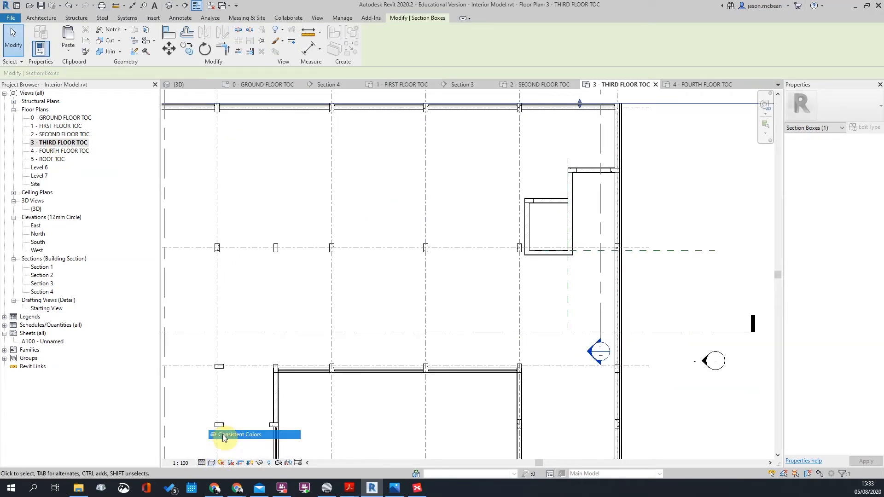
pyautogui.click(224, 435)
pyautogui.scroll(-4, 579, 219)
pyautogui.moveTo(612, 212); pyautogui.dragTo(518, 140, button='middle')
pyautogui.scroll(2, 518, 140)
pyautogui.scroll(-3, 430, 199)
pyautogui.scroll(-2, 359, 199)
pyautogui.moveTo(461, 230); pyautogui.dragTo(461, 223, button='middle')
# - Examine the upper slab around the lift shaft and stair walls in the 3D view
pyautogui.click(169, 6)
pyautogui.click(544, 256)
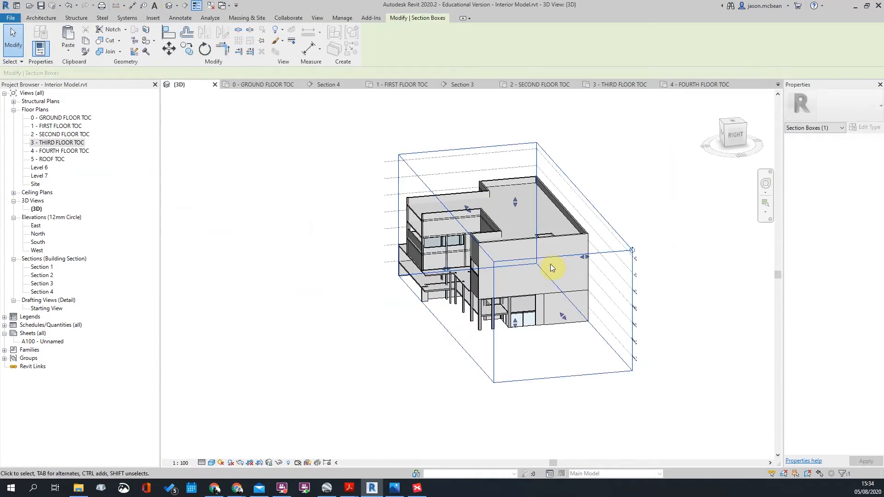
pyautogui.keyDown('shift'); pyautogui.moveTo(551, 267); pyautogui.dragTo(495, 215, button='middle'); pyautogui.keyUp('shift')
pyautogui.scroll(3, 495, 214)
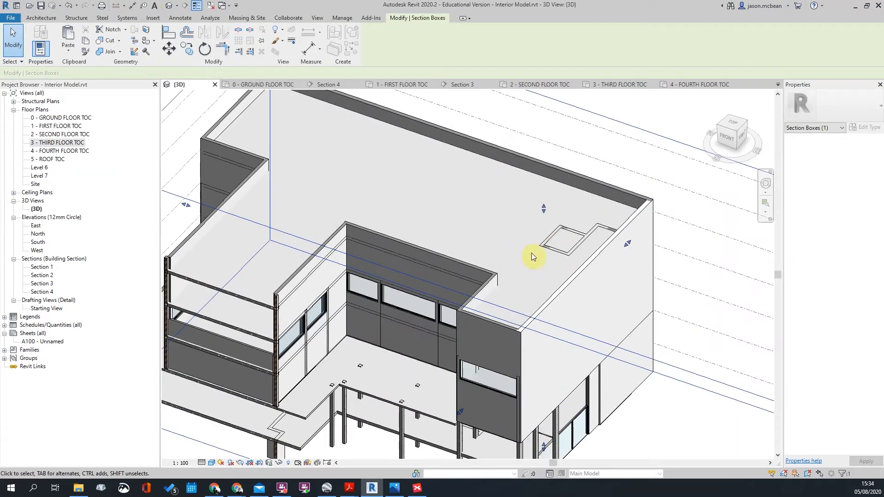
pyautogui.scroll(-3, 435, 229)
pyautogui.keyDown('shift'); pyautogui.moveTo(529, 299); pyautogui.dragTo(533, 283, button='middle'); pyautogui.keyUp('shift')
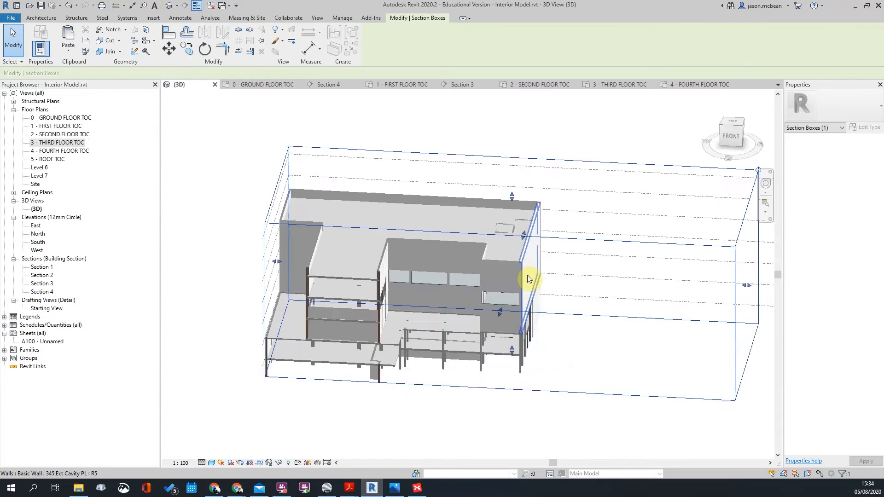
pyautogui.scroll(3, 460, 218)
pyautogui.scroll(-2, 460, 217)
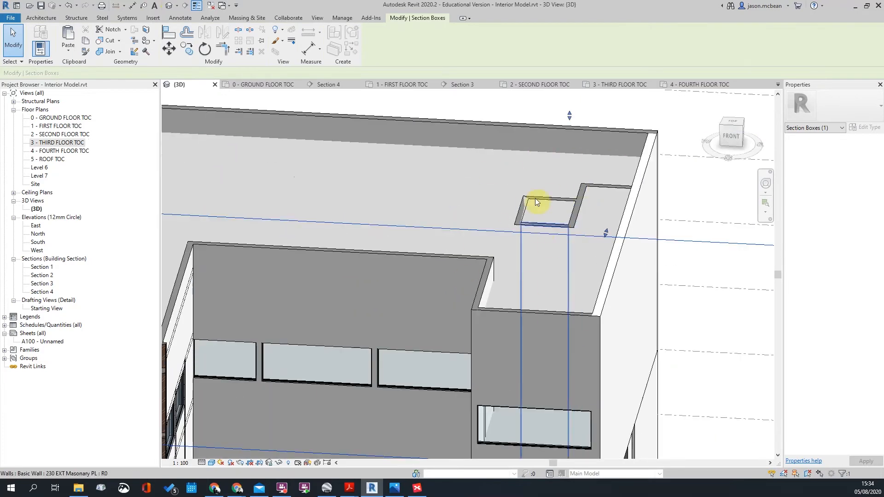
pyautogui.scroll(-2, 553, 215)
pyautogui.scroll(1, 552, 202)
pyautogui.press('Escape')
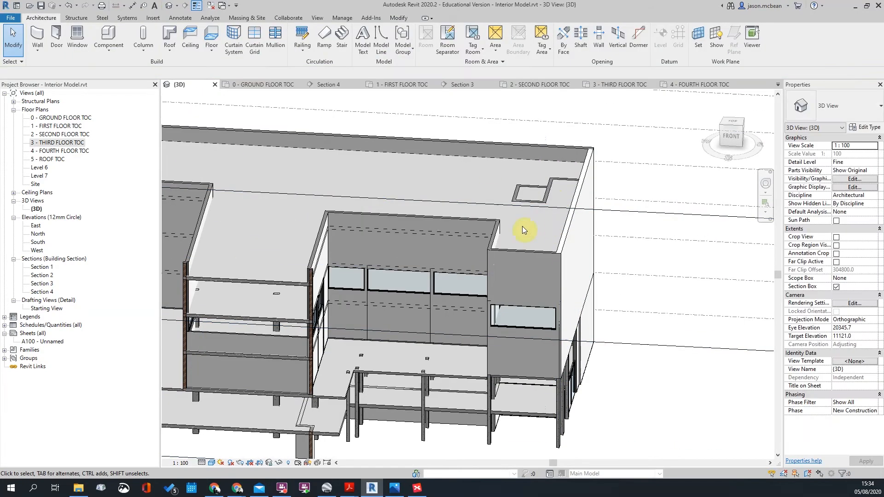
pyautogui.scroll(-3, 511, 251)
pyautogui.keyDown('shift'); pyautogui.moveTo(493, 375); pyautogui.dragTo(517, 300, button='middle'); pyautogui.keyUp('shift')
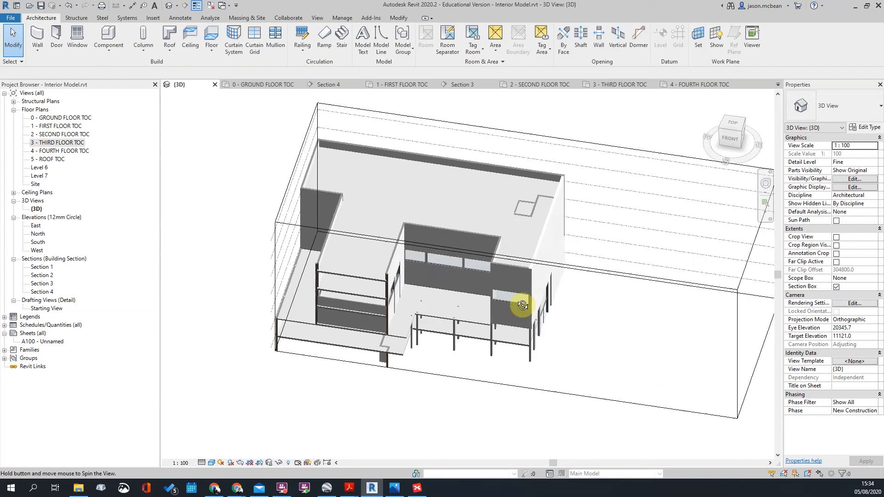
# - Check the lift area on the fourth floor plan and open the ground floor plan at the lift
pyautogui.doubleClick(60, 151)
pyautogui.scroll(5, 539, 208)
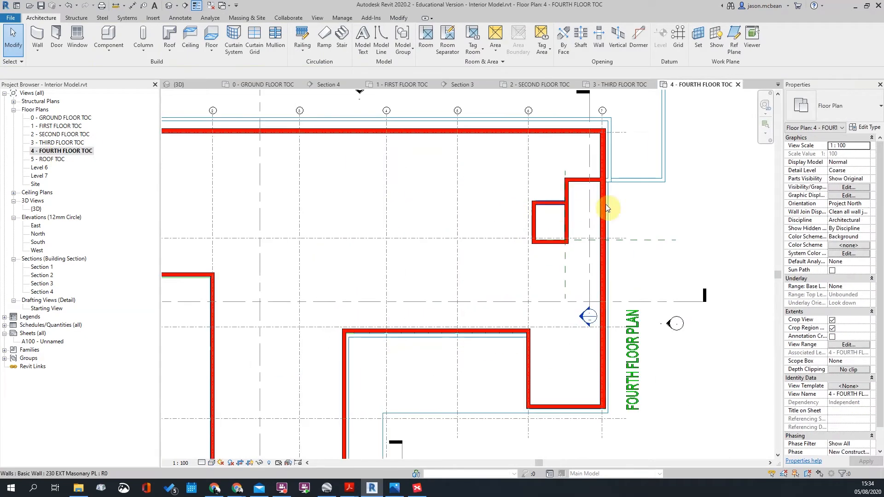
pyautogui.click(42, 135)
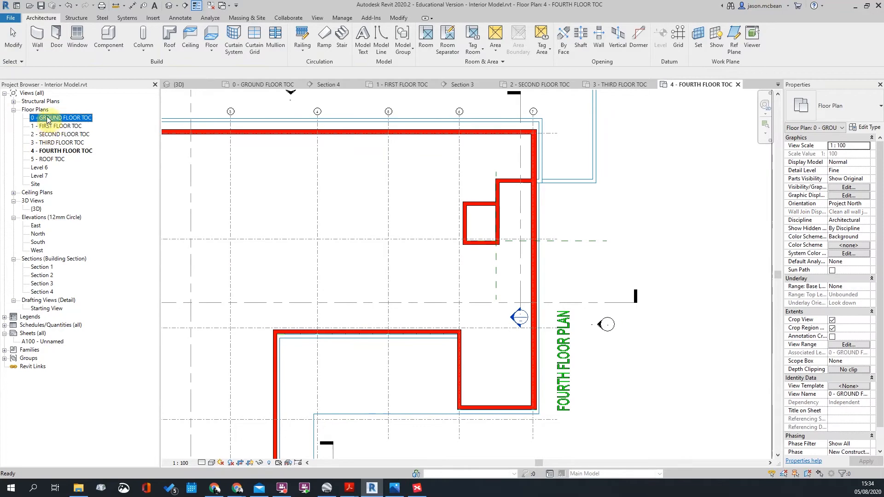
pyautogui.doubleClick(47, 118)
pyautogui.scroll(8, 490, 244)
pyautogui.scroll(-2, 482, 209)
pyautogui.scroll(2, 529, 184)
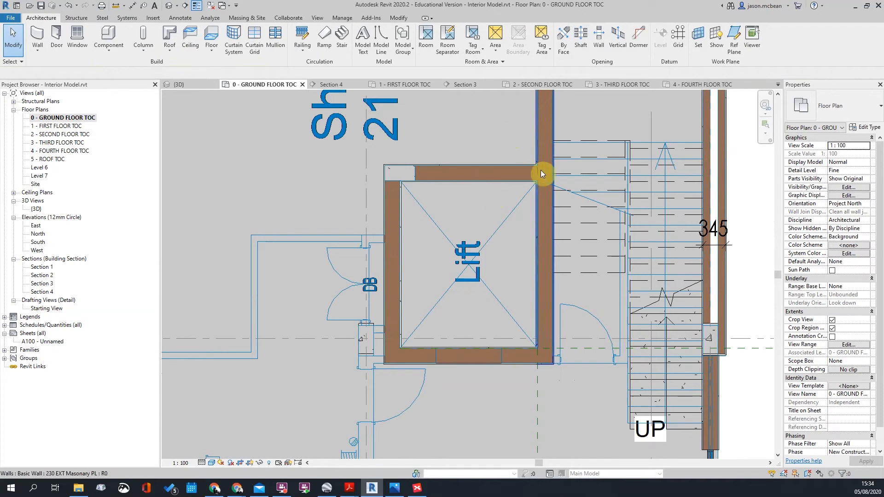
# - Start a shaft opening and trace its boundary from the lift's four walls, enabling Extend into wall (to core) for the last two lines
pyautogui.click(582, 38)
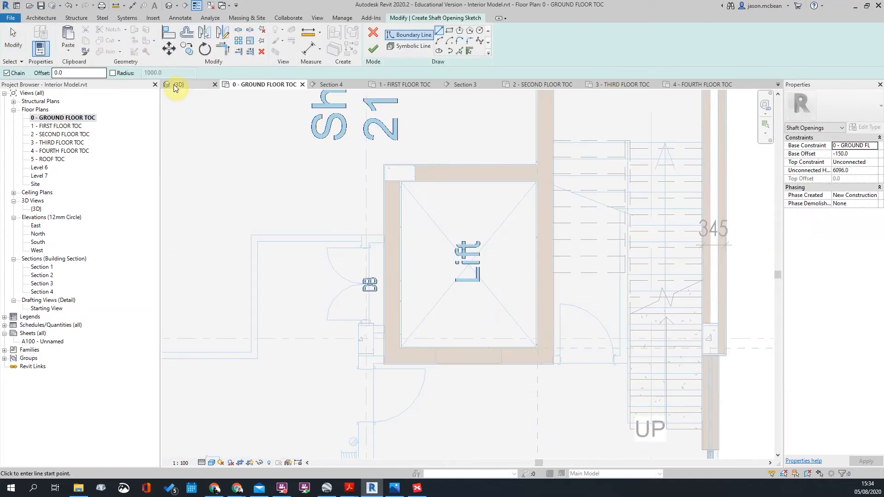
pyautogui.scroll(3, 510, 212)
pyautogui.scroll(-1, 494, 95)
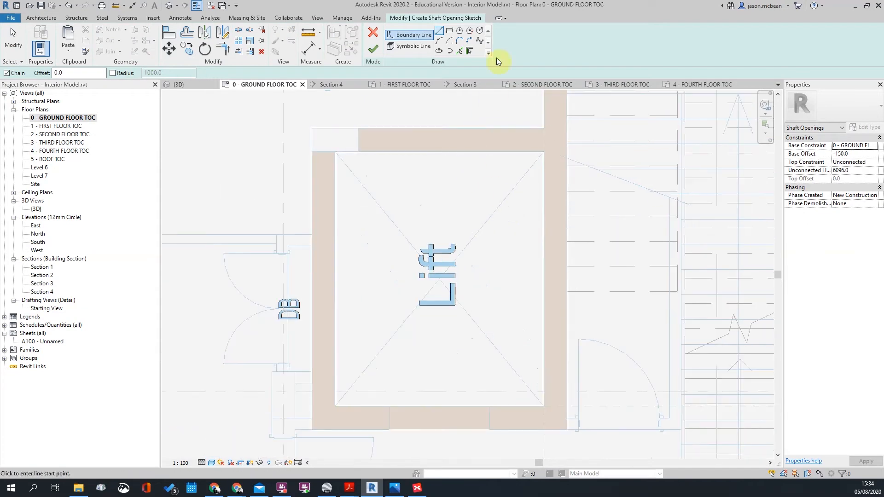
pyautogui.click(459, 51)
pyautogui.scroll(2, 424, 142)
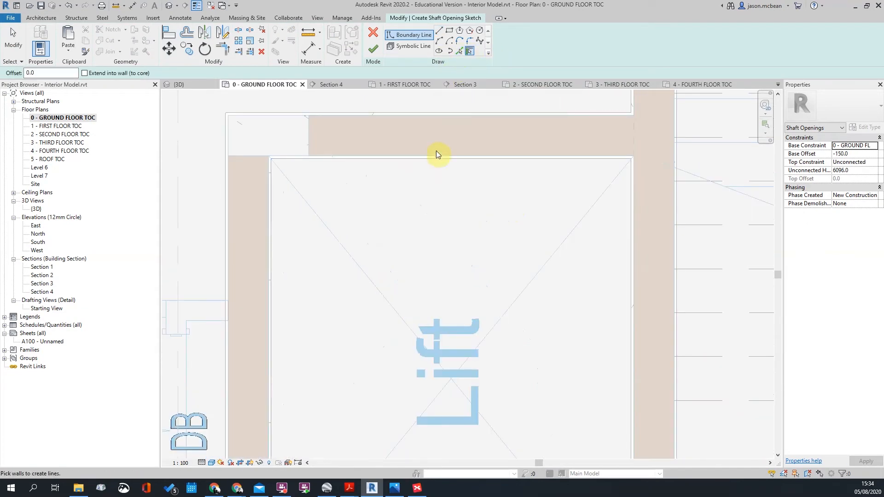
pyautogui.click(436, 156)
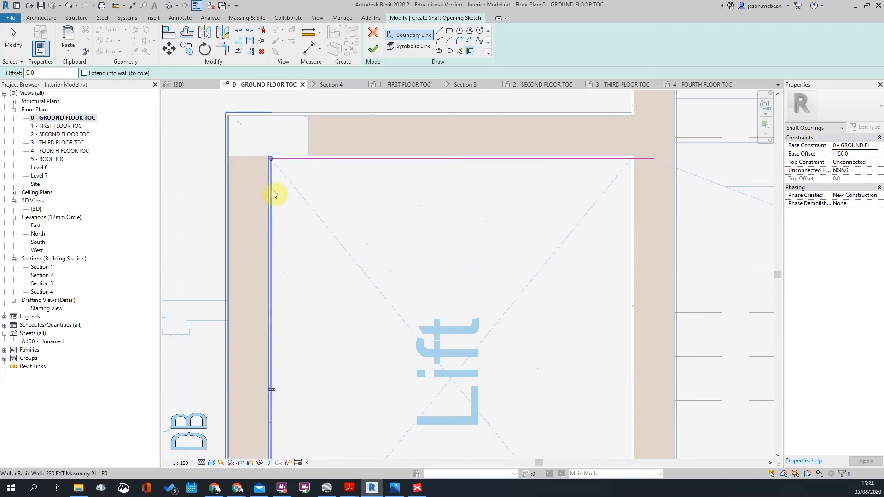
pyautogui.click(271, 197)
pyautogui.scroll(-2, 501, 213)
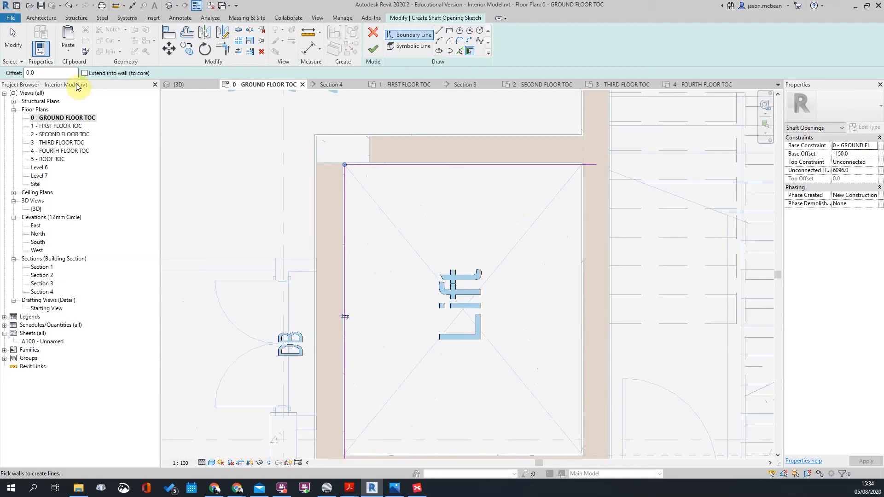
pyautogui.click(580, 209)
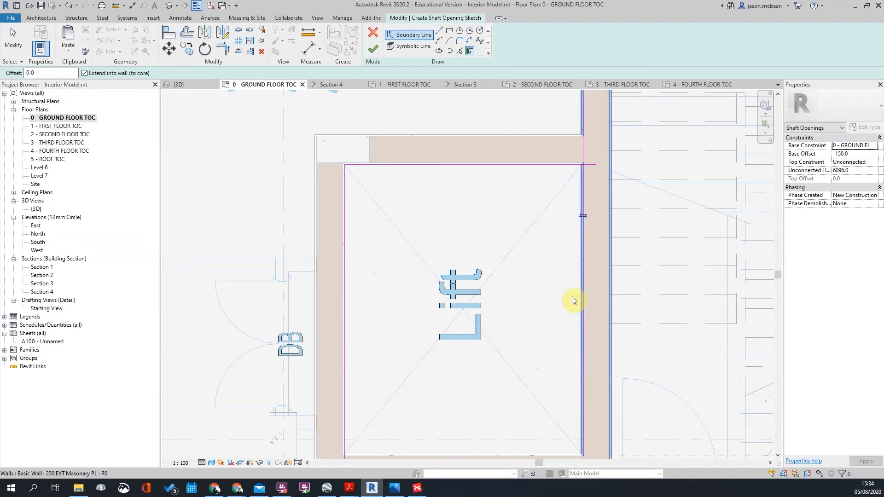
pyautogui.keyDown('ctrl'); pyautogui.scroll(-5, 533, 272); pyautogui.keyUp('ctrl')
pyautogui.click(526, 303)
pyautogui.scroll(2, 385, 279)
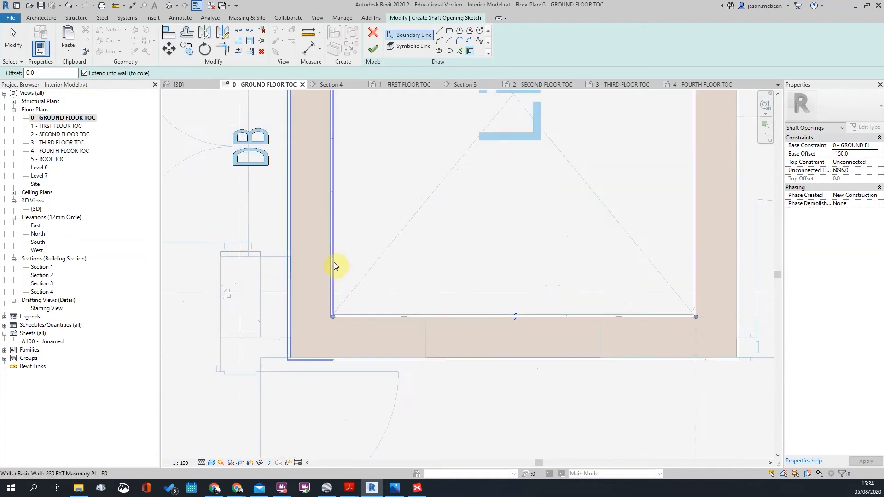
# - Move the west and north lines of the shaft boundary onto the masonry core faces of the lift walls
pyautogui.press('Escape')
pyautogui.scroll(2, 348, 300)
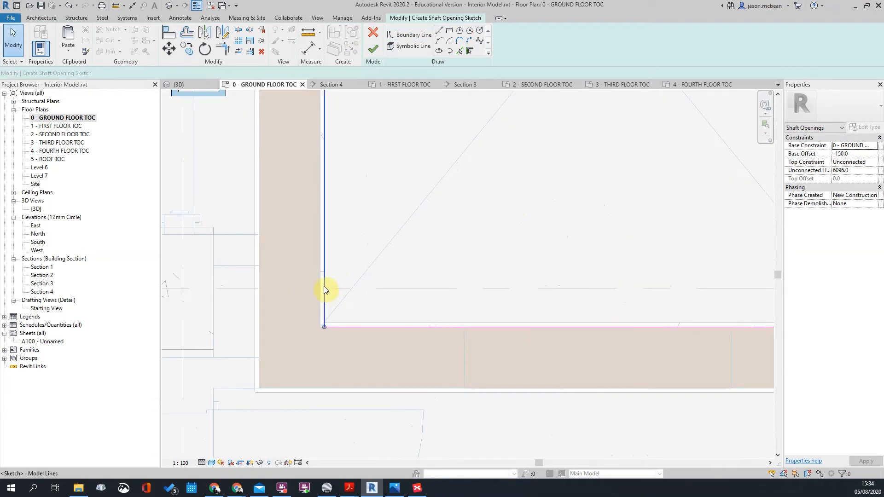
pyautogui.click(324, 289)
pyautogui.moveTo(323, 288); pyautogui.dragTo(314, 297)
pyautogui.scroll(3, 325, 295)
pyautogui.scroll(-7, 386, 400)
pyautogui.scroll(4, 416, 225)
pyautogui.press('Escape')
pyautogui.click(377, 201)
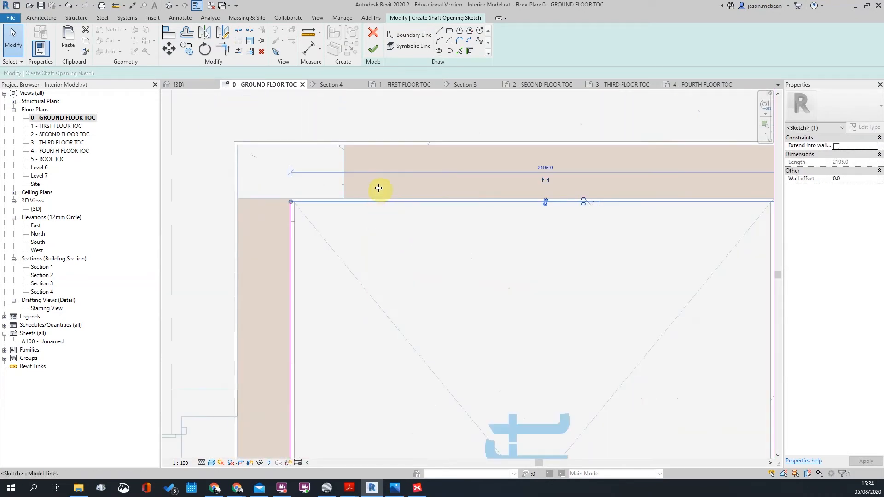
pyautogui.moveTo(380, 198); pyautogui.dragTo(389, 197)
pyautogui.click(409, 259)
pyautogui.scroll(-3, 408, 259)
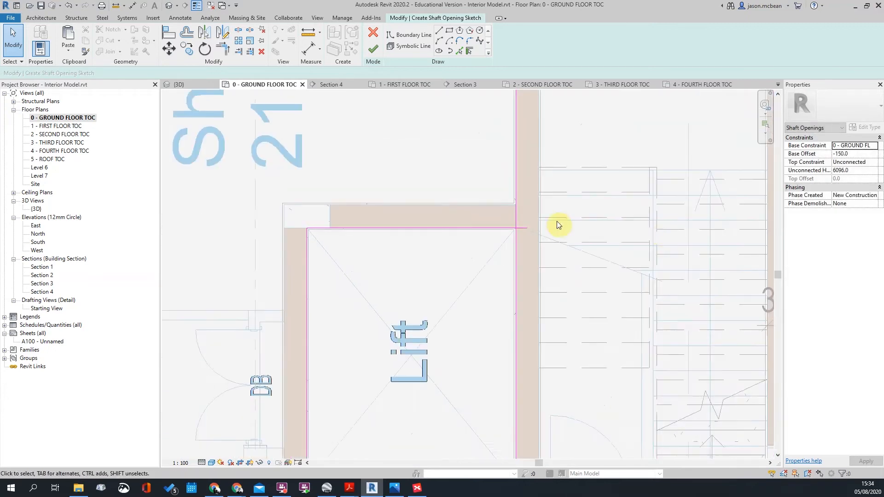
# - Trim the north and east lines of the shaft boundary to a closed corner
pyautogui.scroll(2, 558, 219)
pyautogui.press('t')
pyautogui.press('r')
pyautogui.click(470, 233)
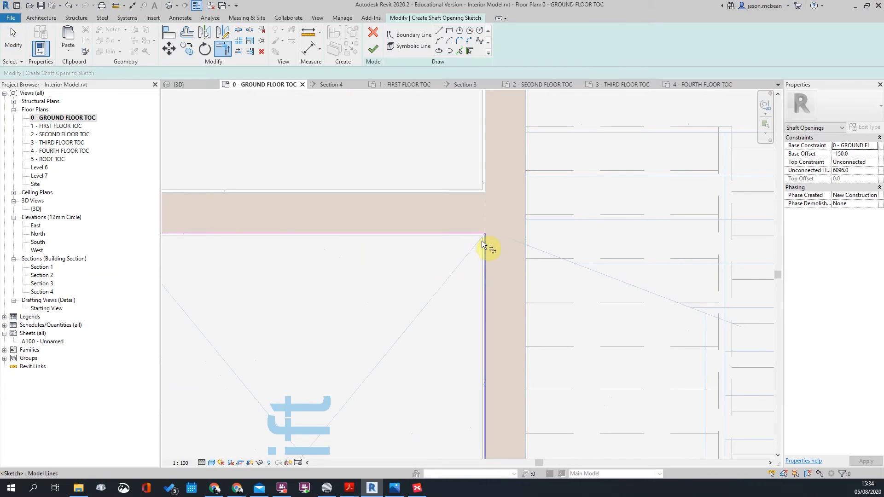
pyautogui.click(484, 240)
pyautogui.scroll(-3, 507, 258)
pyautogui.scroll(-1, 528, 198)
pyautogui.press('Escape')
pyautogui.scroll(1, 513, 269)
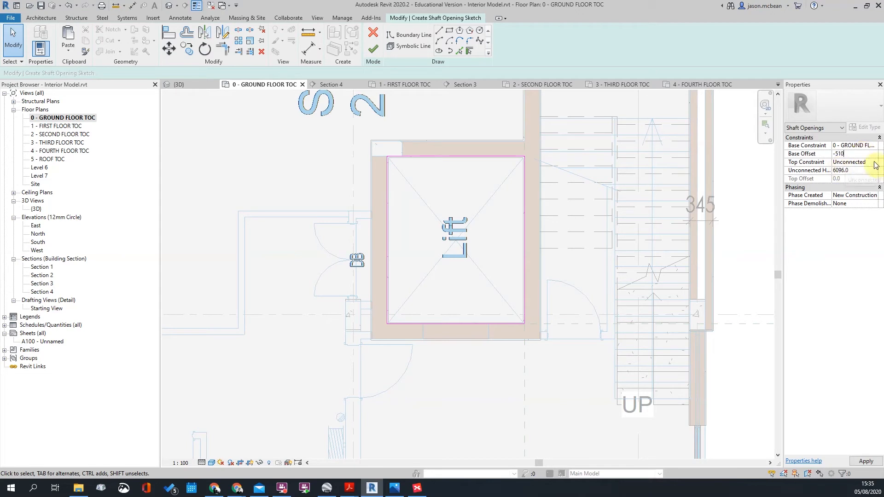
# - Set the shaft's base offset to -510 and its top constraint to 5 - ROOF TOC with a 2500 offset, and finish the sketch
pyautogui.click(875, 163)
pyautogui.scroll(-1, 859, 188)
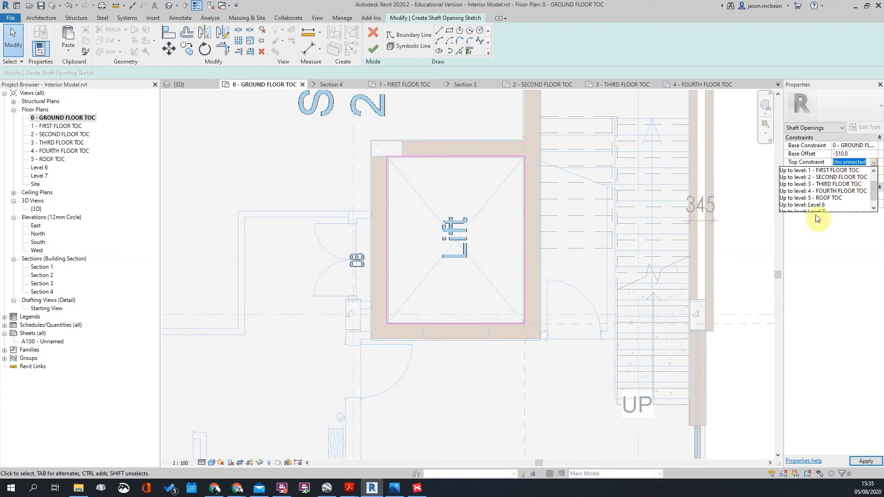
pyautogui.click(836, 198)
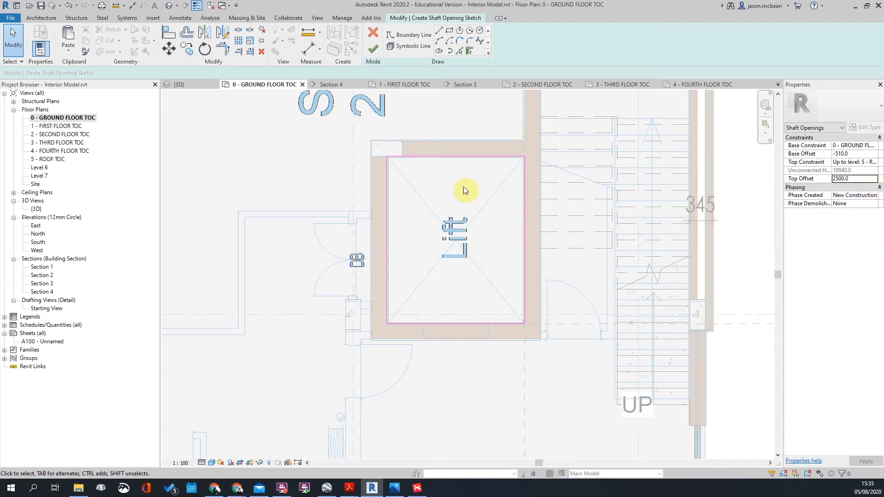
pyautogui.click(381, 46)
pyautogui.scroll(-8, 509, 247)
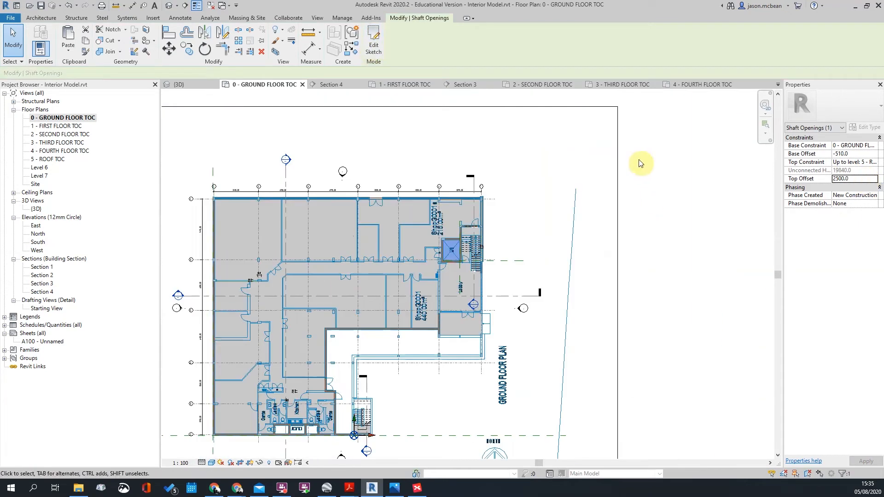
pyautogui.click(366, 121)
# - Examine the lift shaft opening through the floor slabs in the 3D view and return to the ground floor plan
pyautogui.click(169, 6)
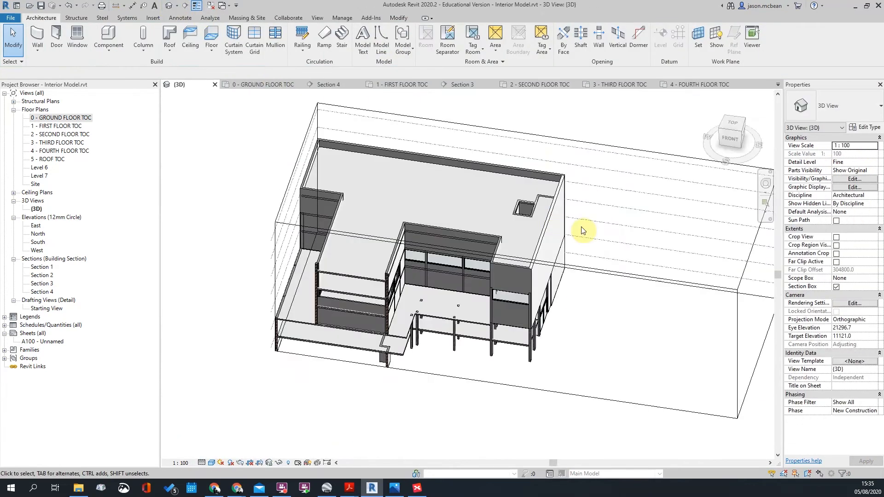
pyautogui.keyDown('shift'); pyautogui.moveTo(499, 216); pyautogui.dragTo(599, 261, button='middle'); pyautogui.keyUp('shift')
pyautogui.scroll(3, 529, 208)
pyautogui.click(539, 202)
pyautogui.keyDown('shift'); pyautogui.moveTo(574, 114); pyautogui.dragTo(576, 97, button='middle'); pyautogui.keyUp('shift')
pyautogui.keyDown('shift'); pyautogui.moveTo(632, 330); pyautogui.dragTo(623, 173, button='middle'); pyautogui.keyUp('shift')
pyautogui.scroll(3, 617, 394)
pyautogui.click(536, 304)
pyautogui.scroll(2, 536, 304)
pyautogui.keyDown('shift'); pyautogui.moveTo(579, 309); pyautogui.dragTo(617, 372, button='middle'); pyautogui.keyUp('shift')
pyautogui.scroll(-4, 617, 372)
pyautogui.keyDown('shift'); pyautogui.moveTo(587, 178); pyautogui.dragTo(484, 331, button='middle'); pyautogui.keyUp('shift')
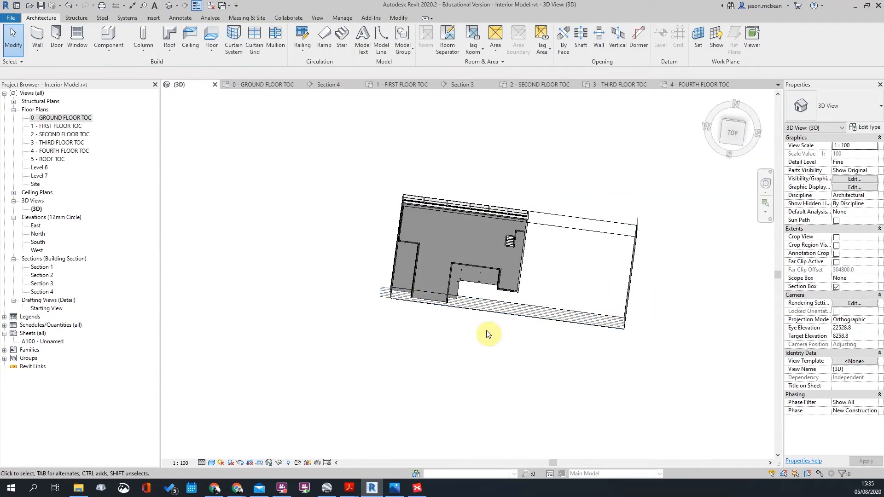
pyautogui.doubleClick(58, 118)
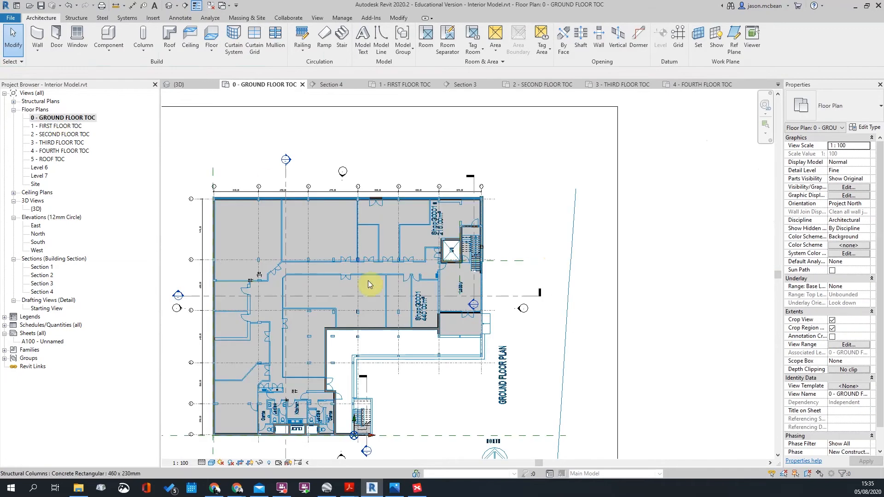
# - Move the Section 3 line north so that it cuts through the lift shaft
pyautogui.click(202, 296)
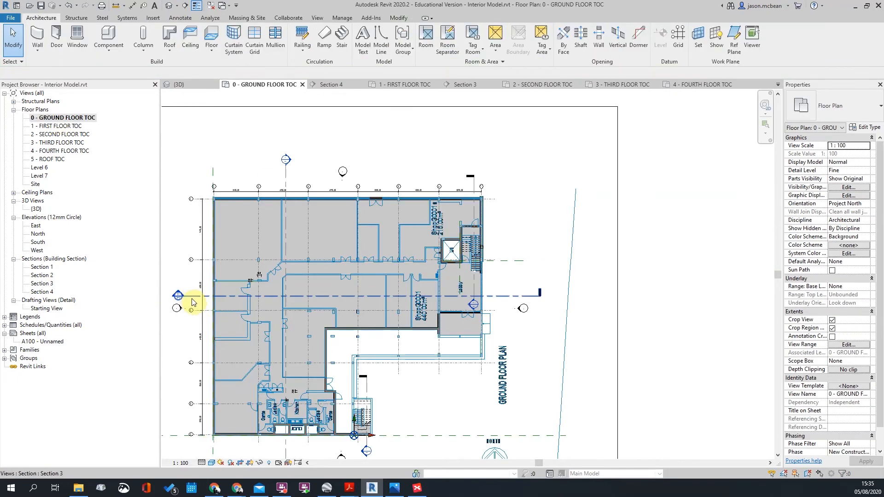
pyautogui.moveTo(420, 243); pyautogui.dragTo(339, 253)
pyautogui.scroll(-3, 636, 249)
pyautogui.press('Escape')
pyautogui.scroll(2, 332, 252)
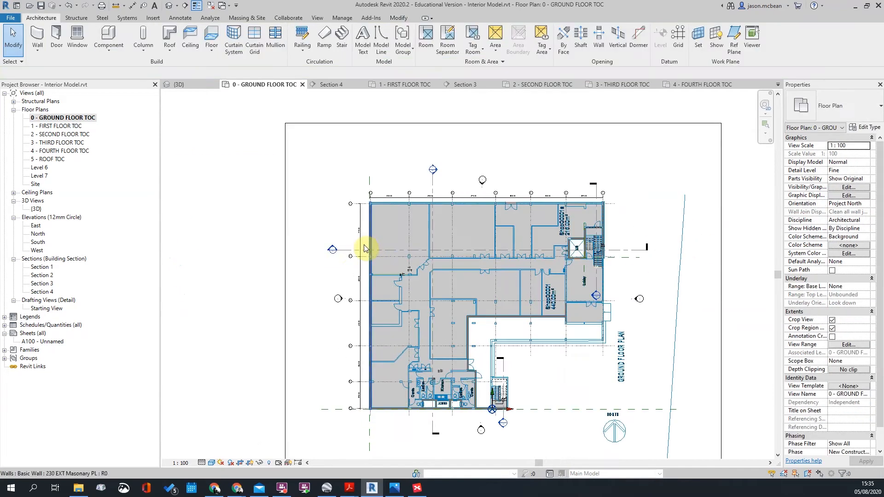
# - Open Section 3 and examine where the floor slabs meet the lift shaft walls
pyautogui.doubleClick(333, 249)
pyautogui.scroll(-4, 511, 284)
pyautogui.scroll(6, 759, 211)
pyautogui.scroll(-3, 493, 296)
pyautogui.moveTo(530, 198); pyautogui.dragTo(496, 347, button='middle')
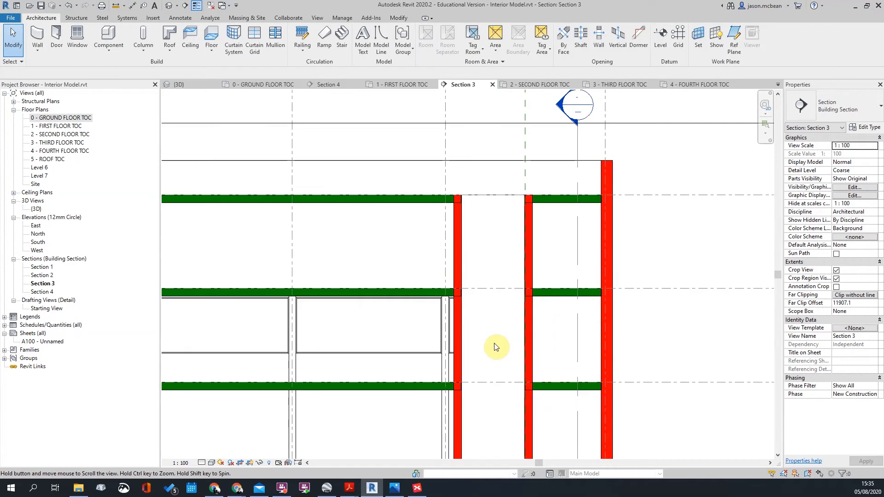
pyautogui.scroll(3, 461, 208)
pyautogui.scroll(-3, 493, 277)
pyautogui.scroll(3, 451, 337)
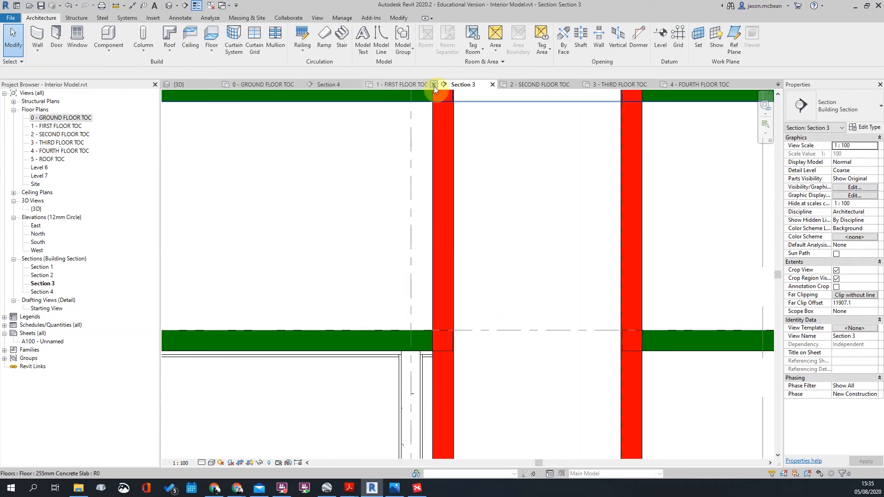
pyautogui.click(368, 330)
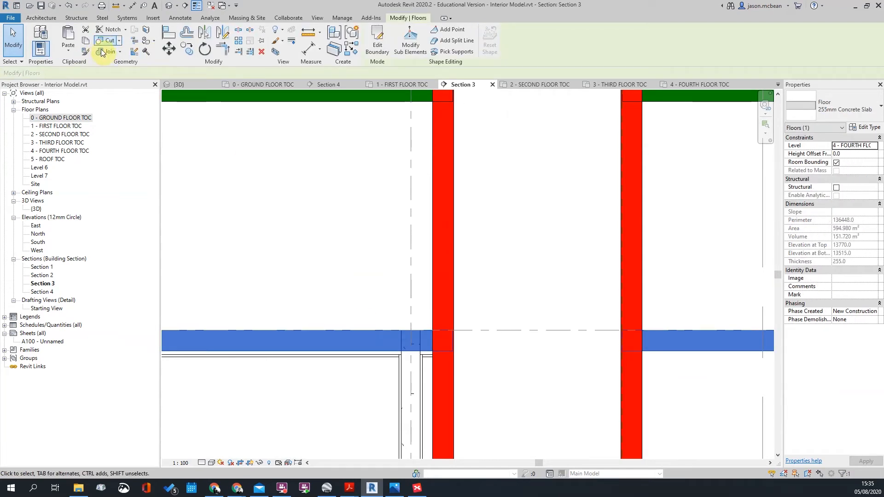
pyautogui.click(109, 43)
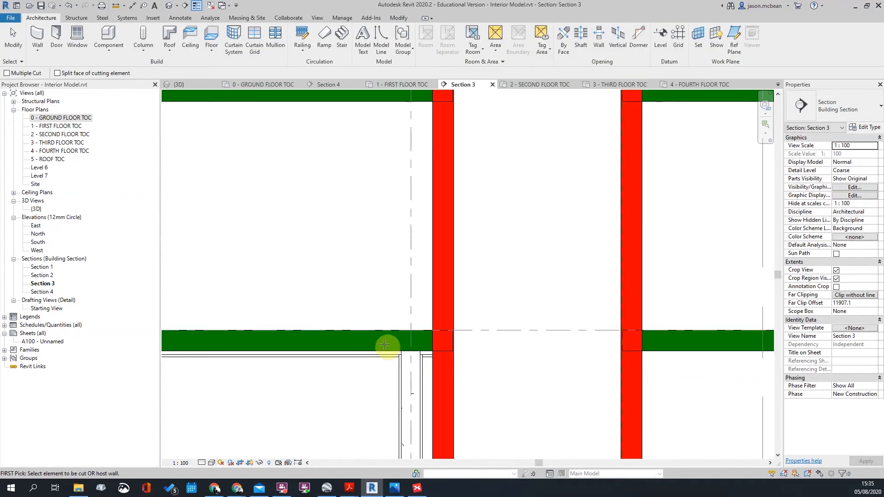
pyautogui.click(437, 300)
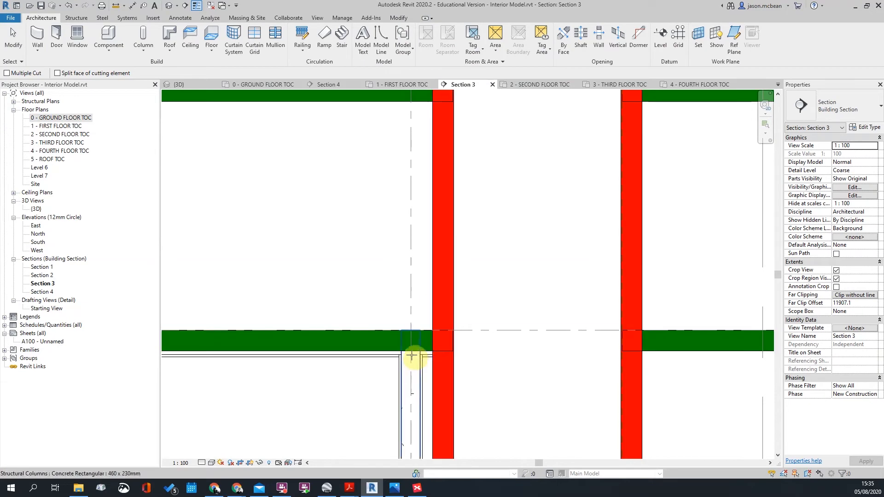
pyautogui.press('Escape')
# - Join the fourth and third floor slabs to the west lift shaft wall with Join Geometry
pyautogui.scroll(-3, 437, 316)
pyautogui.scroll(5, 356, 334)
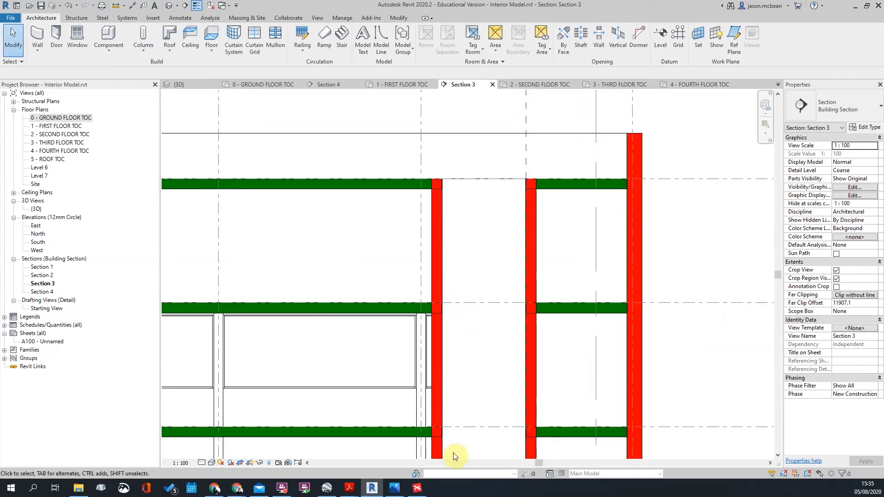
pyautogui.scroll(-1, 415, 192)
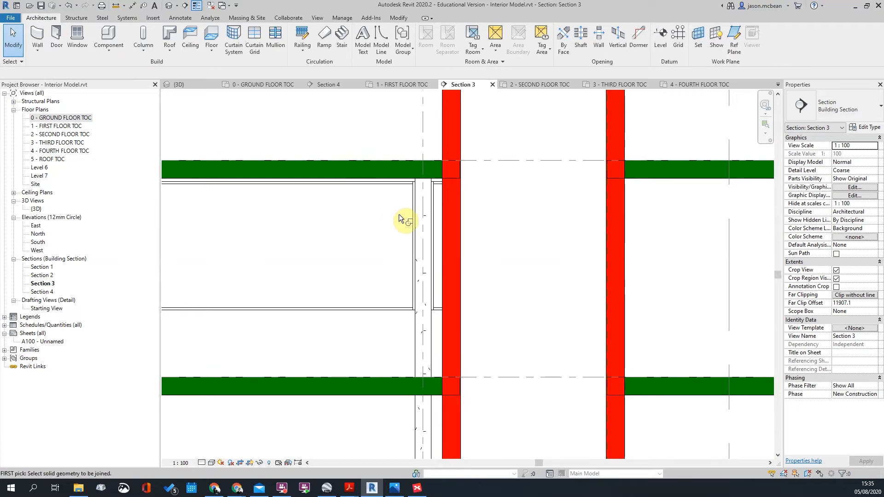
pyautogui.press('j')
pyautogui.press('g')
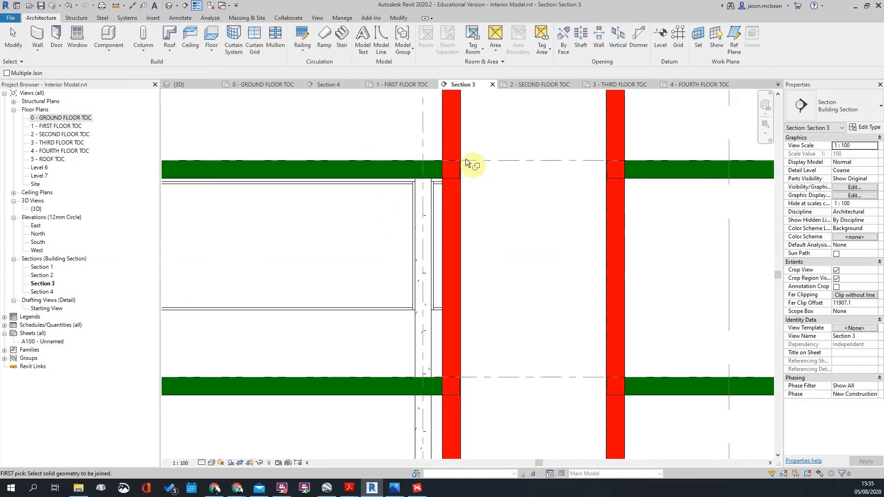
pyautogui.click(459, 168)
pyautogui.click(448, 150)
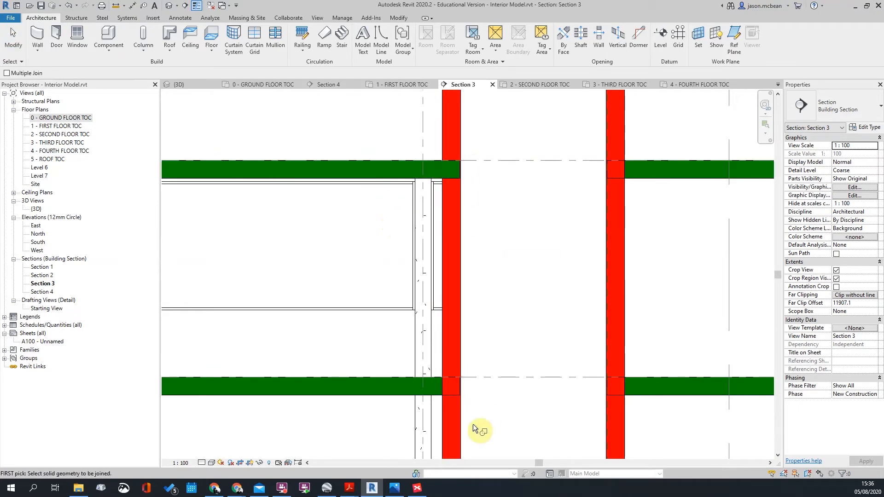
pyautogui.click(426, 384)
pyautogui.click(446, 352)
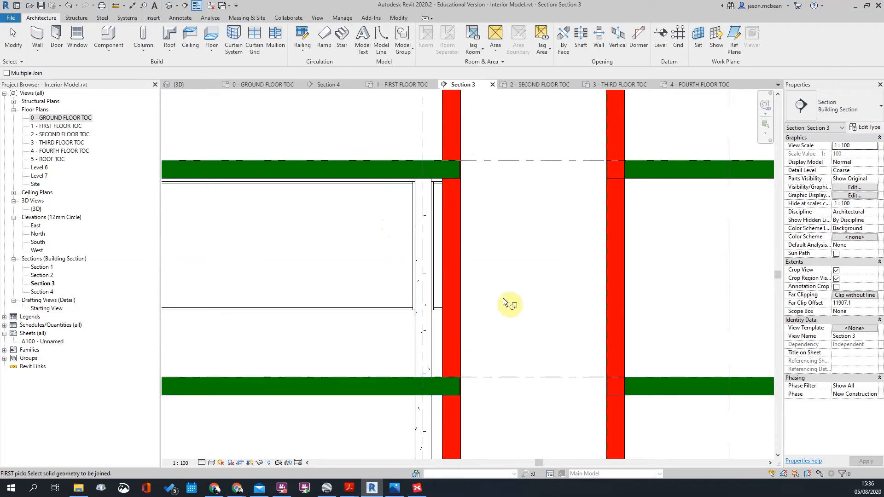
# - Turn off Thin Lines and examine the slab and wall junctions around the lift shaft with true line weights
pyautogui.scroll(5, 488, 317)
pyautogui.press('Escape')
pyautogui.click(198, 6)
pyautogui.scroll(-1, 485, 253)
pyautogui.scroll(-3, 379, 274)
pyautogui.scroll(2, 563, 287)
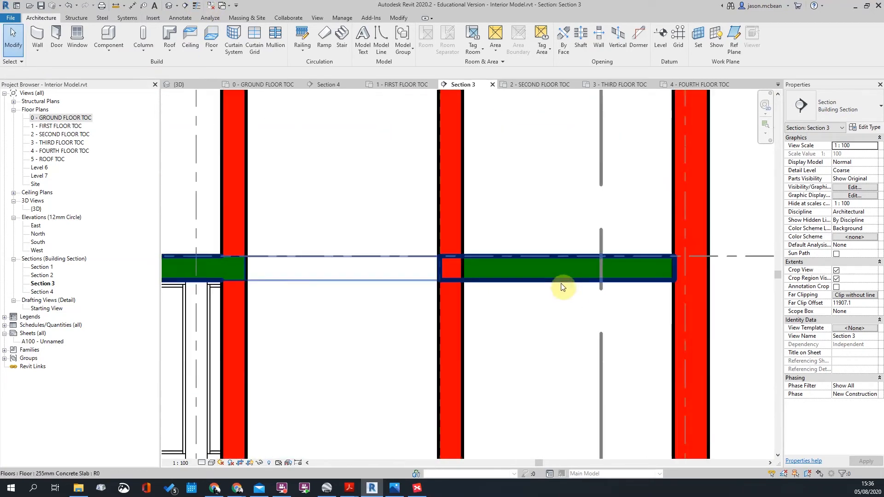
pyautogui.scroll(-6, 593, 255)
pyautogui.scroll(3, 430, 335)
pyautogui.scroll(2, 483, 247)
pyautogui.scroll(-2, 493, 184)
pyautogui.scroll(2, 471, 283)
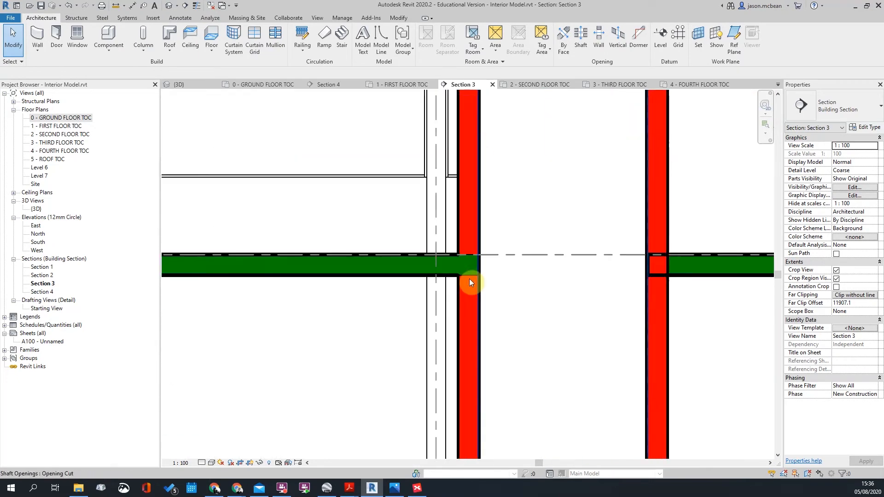
# - Undo the joins between the west lift shaft wall and the third and fourth floor slabs
pyautogui.scroll(-2, 489, 233)
pyautogui.scroll(2, 513, 223)
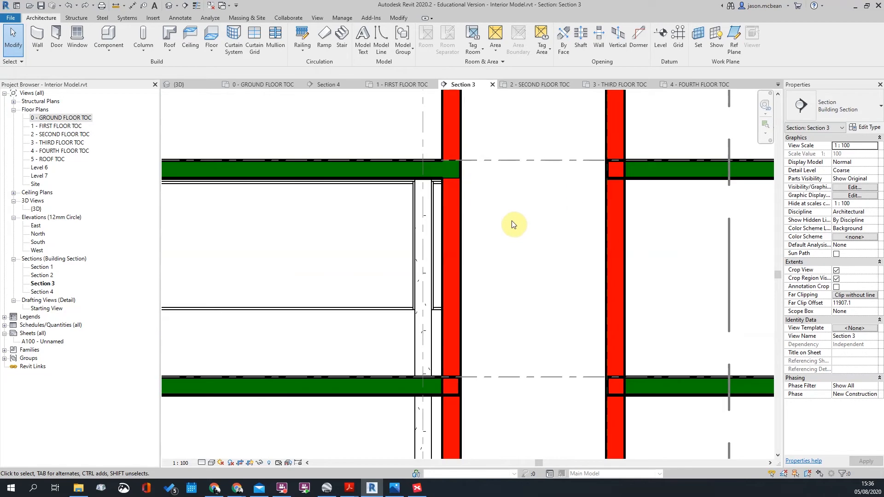
pyautogui.scroll(-3, 475, 198)
pyautogui.scroll(1, 453, 194)
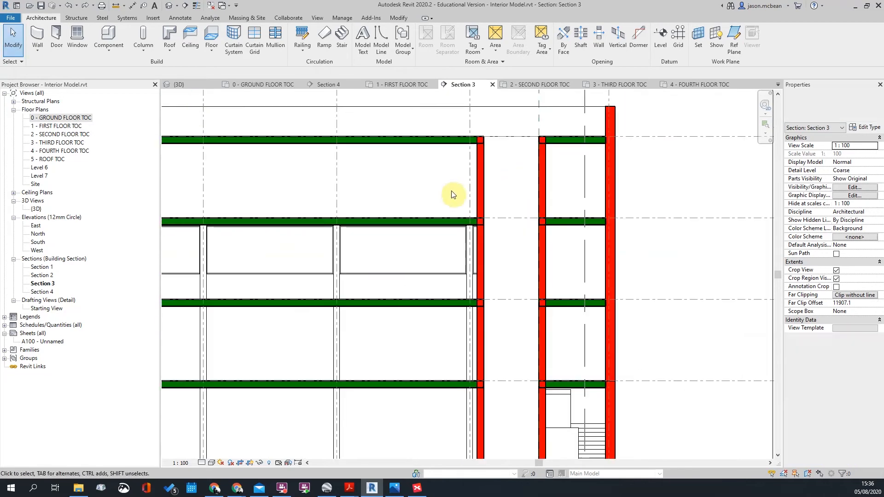
pyautogui.click(479, 173)
pyautogui.scroll(-2, 480, 197)
pyautogui.scroll(3, 480, 203)
pyautogui.press('Escape')
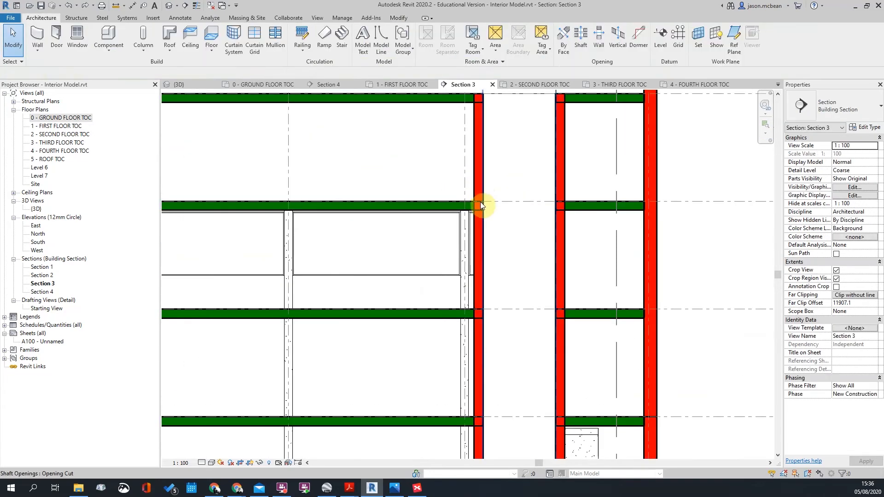
# - Examine the base of the lift shaft, the adjacent stair and the outer wall junctions with the slabs in Section 3
pyautogui.scroll(-3, 473, 110)
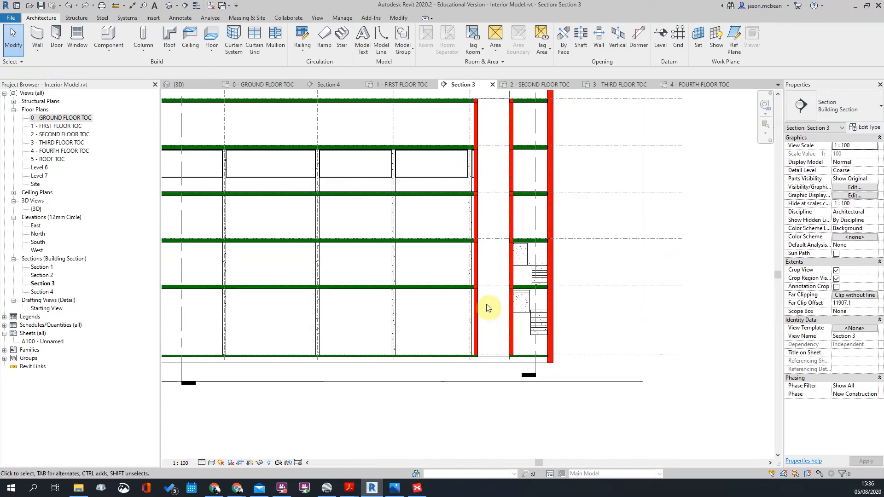
pyautogui.scroll(3, 525, 304)
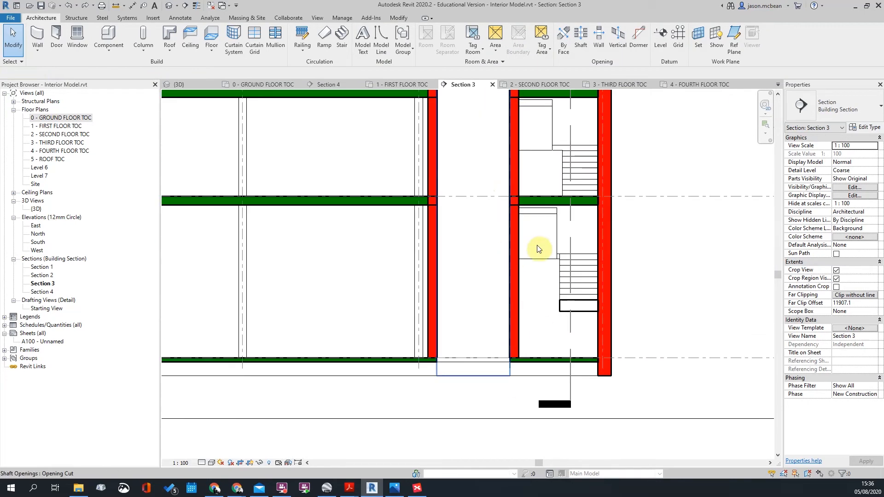
pyautogui.scroll(-6, 530, 205)
pyautogui.scroll(3, 394, 197)
pyautogui.scroll(1, 355, 199)
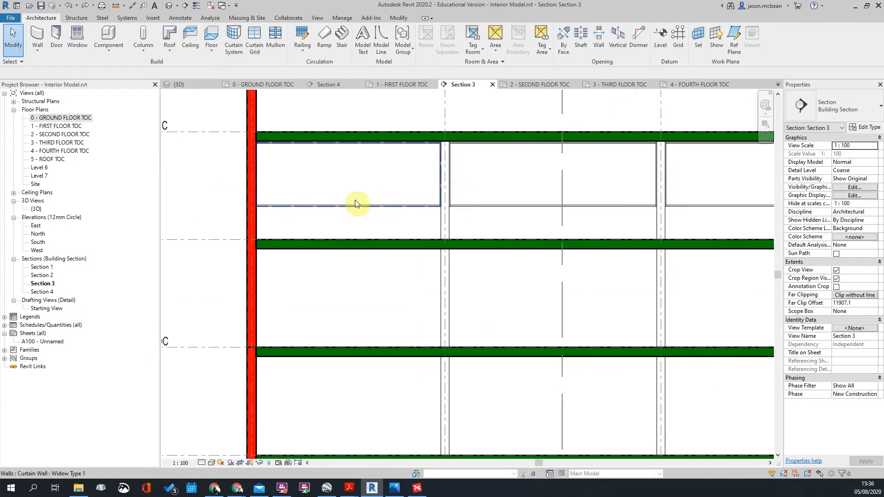
pyautogui.scroll(-5, 259, 200)
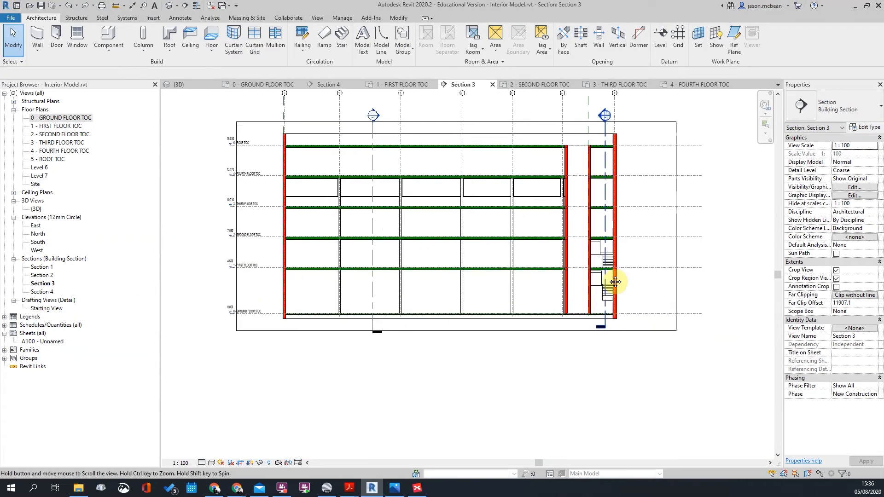
pyautogui.scroll(4, 708, 119)
pyautogui.scroll(3, 613, 197)
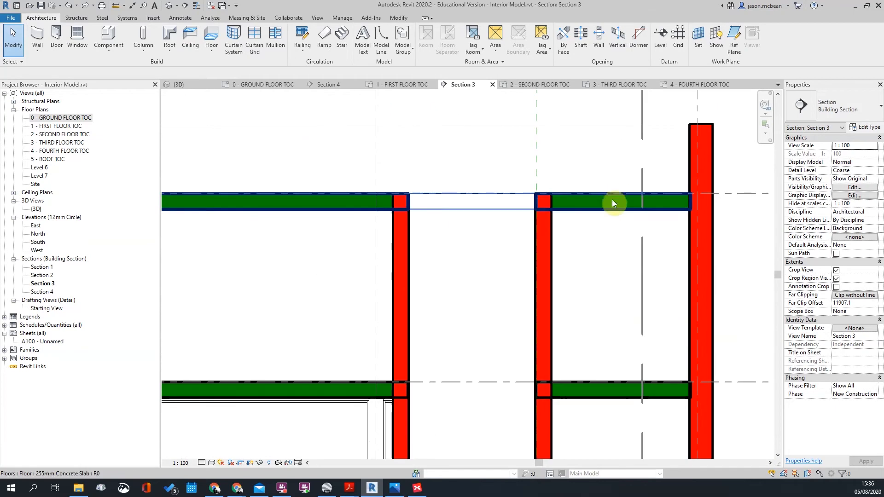
pyautogui.doubleClick(612, 205)
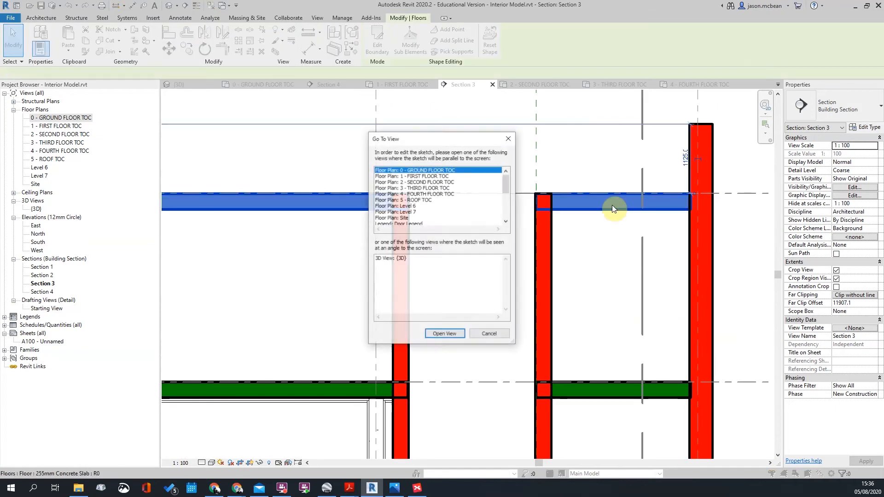
pyautogui.click(493, 338)
pyautogui.press('Escape')
pyautogui.scroll(-2, 580, 203)
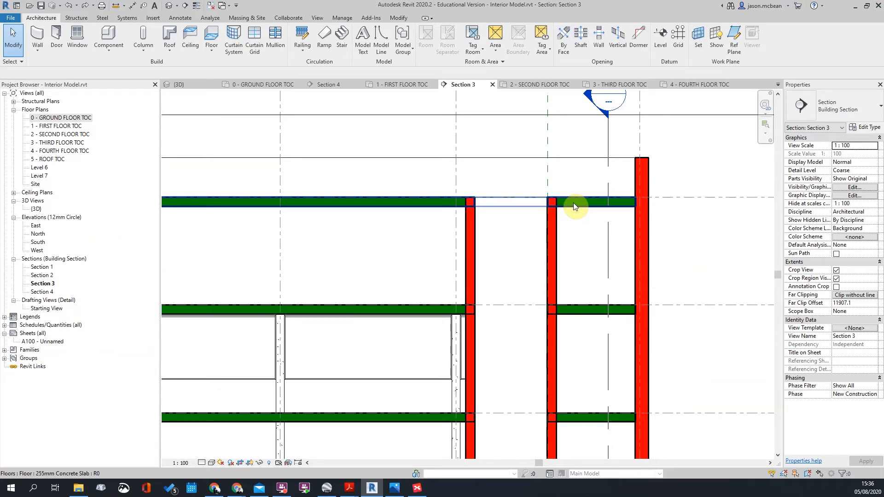
# - Examine the floor slabs against the level lines across the whole of Section 3
pyautogui.scroll(-6, 576, 235)
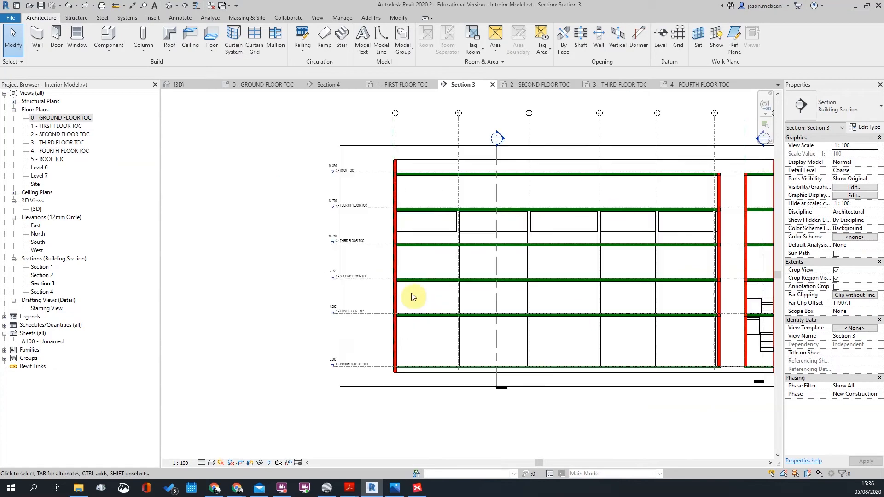
pyautogui.scroll(-4, 480, 319)
pyautogui.moveTo(546, 317); pyautogui.dragTo(465, 335, button='middle')
pyautogui.scroll(6, 523, 276)
pyautogui.moveTo(573, 356); pyautogui.dragTo(535, 202, button='middle')
pyautogui.scroll(-2, 535, 202)
pyautogui.scroll(1, 557, 226)
pyautogui.scroll(-2, 555, 221)
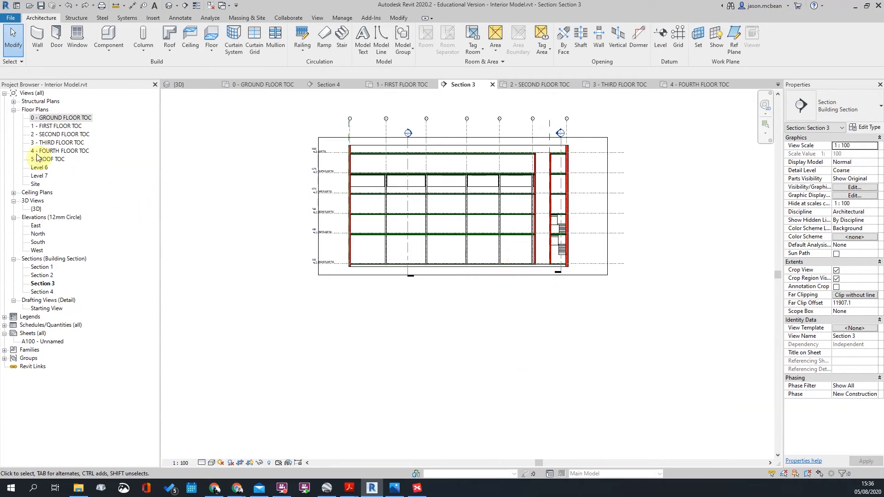
# - Review the ground floor, Level 6 and Level 7 floor plans in turn
pyautogui.doubleClick(54, 117)
pyautogui.scroll(2, 306, 217)
pyautogui.scroll(-2, 306, 218)
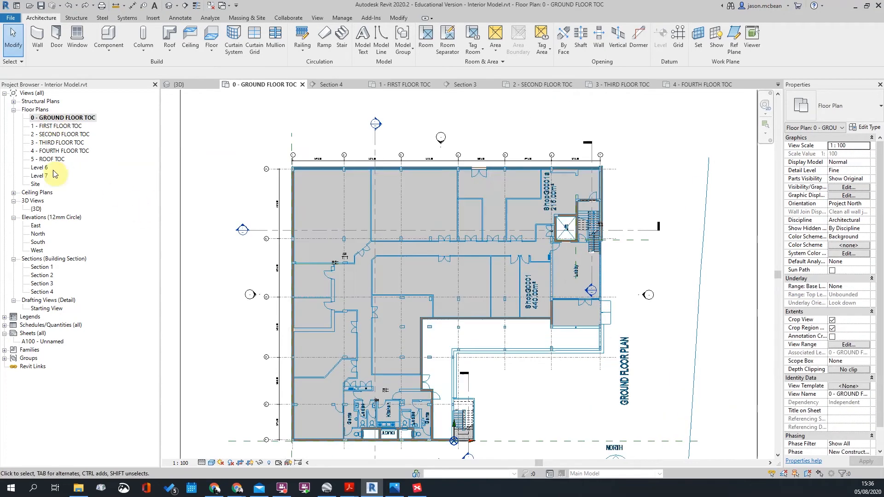
pyautogui.doubleClick(37, 168)
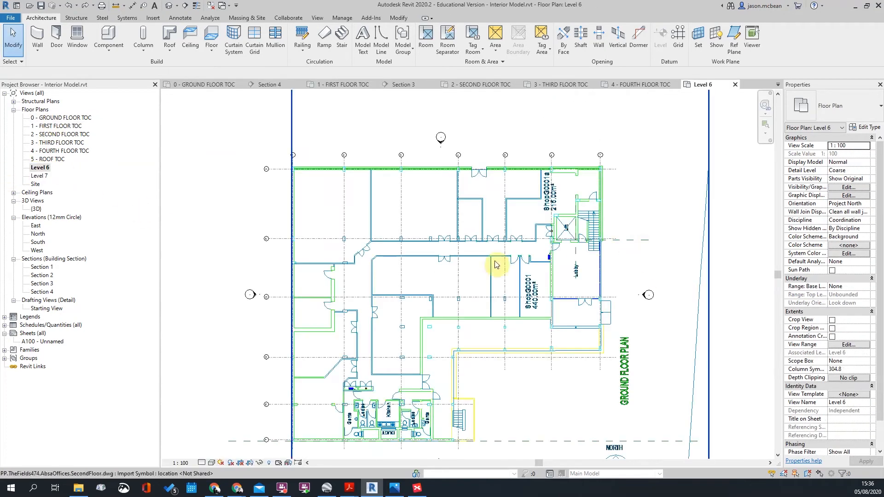
pyautogui.scroll(4, 589, 242)
pyautogui.scroll(-4, 624, 233)
pyautogui.doubleClick(39, 176)
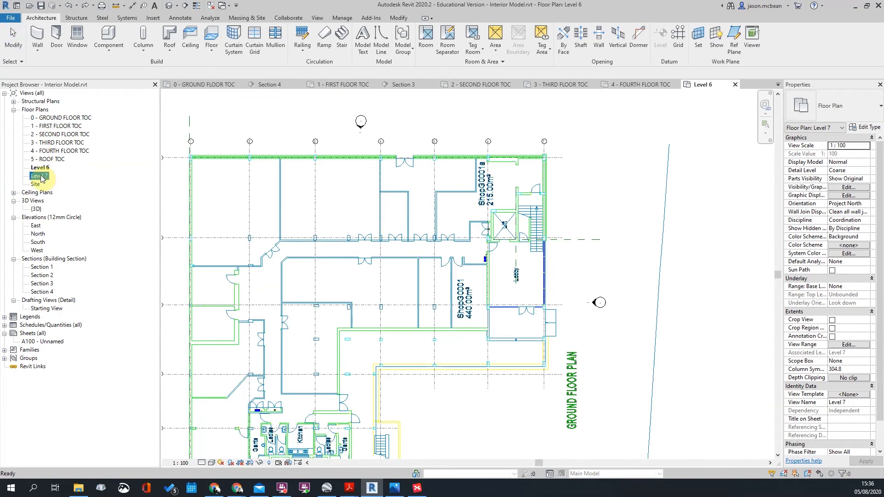
pyautogui.scroll(-2, 492, 252)
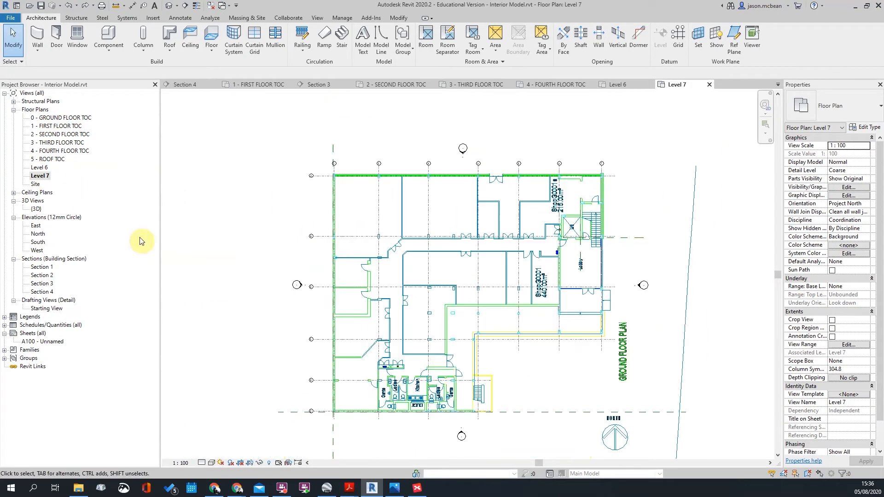
# - Open the 5 - ROOF TOC plan and set the draw layer of the imported SecondFloor DWG to foreground
pyautogui.doubleClick(46, 160)
pyautogui.scroll(4, 530, 220)
pyautogui.scroll(-4, 527, 219)
pyautogui.scroll(3, 612, 306)
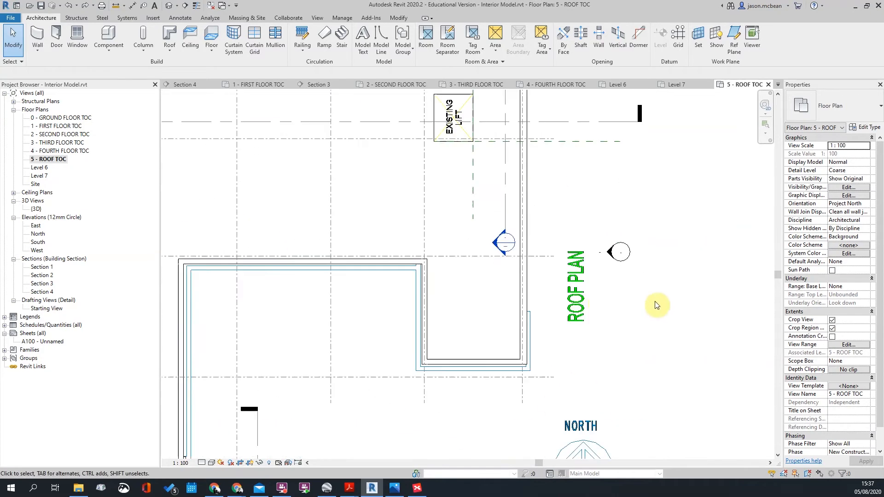
pyautogui.click(571, 293)
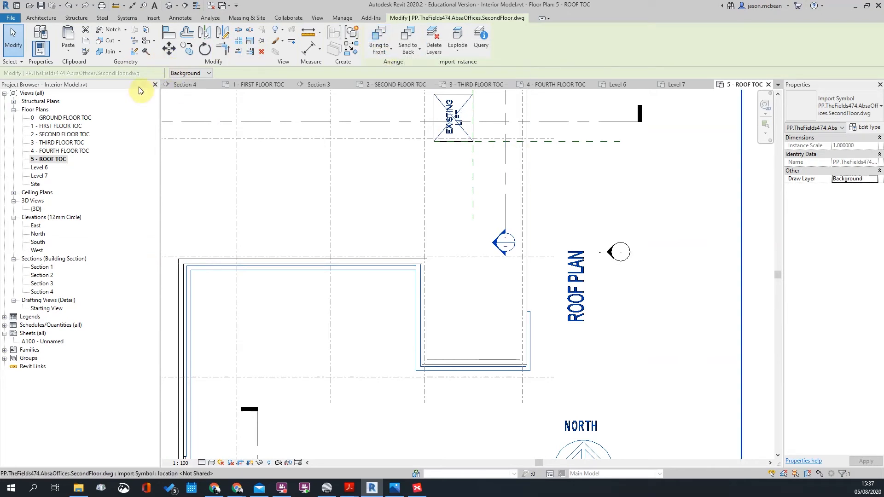
pyautogui.click(179, 75)
pyautogui.click(182, 89)
pyautogui.click(658, 184)
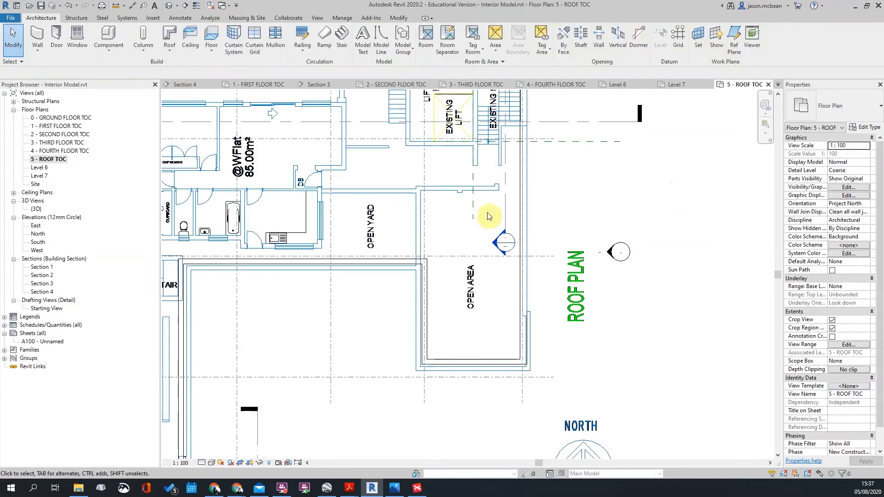
# - Examine the layout of the flat, open yard, existing stair and water tanks on the roof plan
pyautogui.scroll(-4, 556, 272)
pyautogui.moveTo(415, 258); pyautogui.dragTo(538, 297, button='middle')
pyautogui.scroll(7, 539, 297)
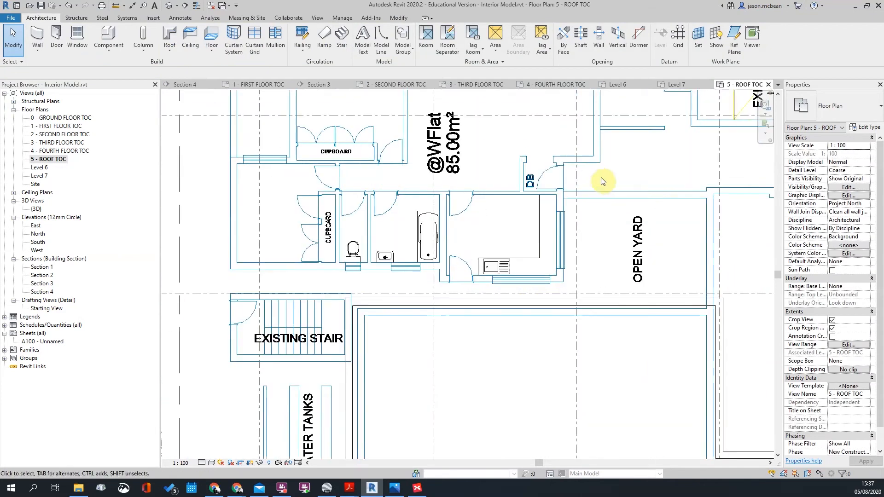
pyautogui.scroll(-3, 429, 251)
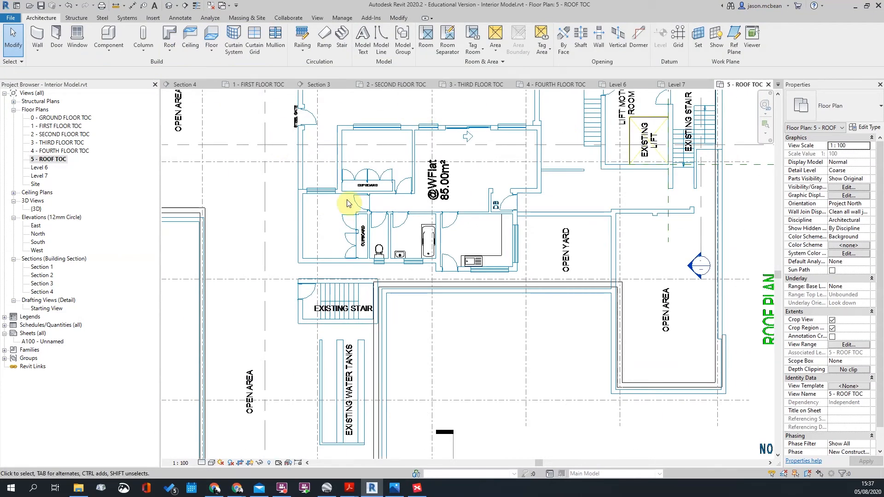
# - Examine the toilets, existing cleaners quarters and ducts at the south end of the roof plan
pyautogui.scroll(-2, 351, 215)
pyautogui.moveTo(302, 400); pyautogui.dragTo(324, 225, button='middle')
pyautogui.scroll(5, 313, 281)
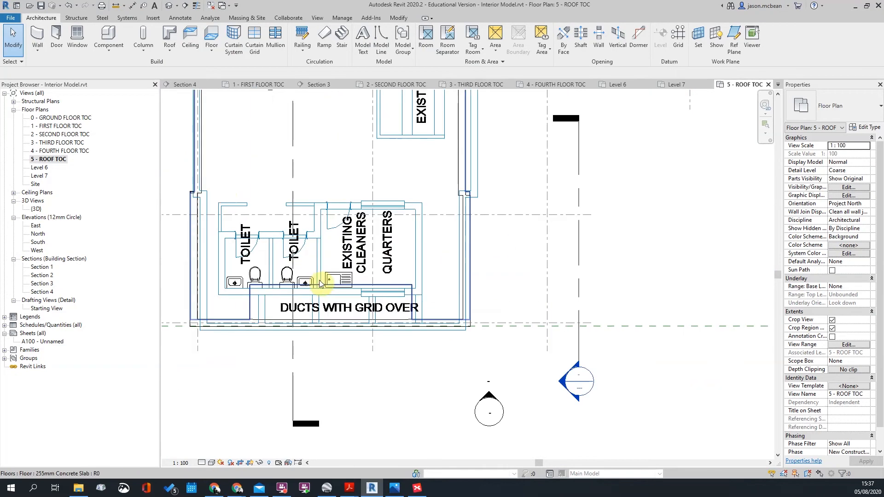
pyautogui.scroll(3, 278, 281)
pyautogui.scroll(-2, 231, 208)
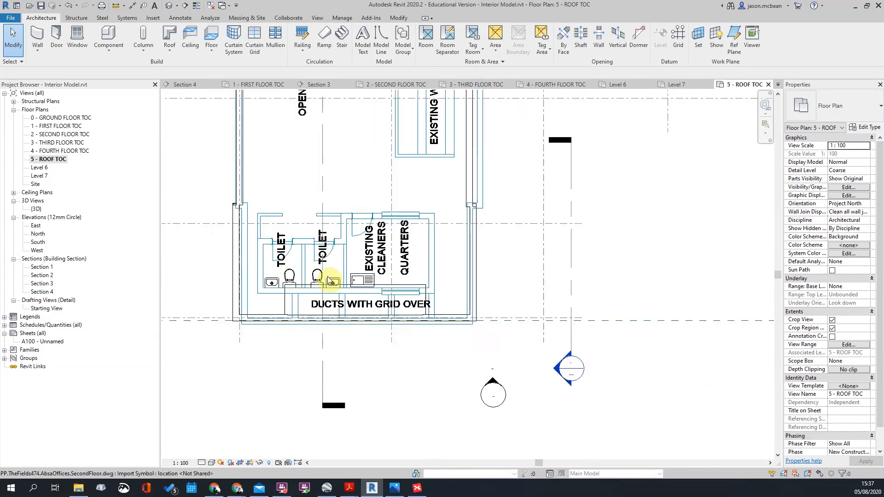
pyautogui.scroll(-1, 282, 241)
pyautogui.scroll(-1, 402, 247)
pyautogui.moveTo(460, 162); pyautogui.dragTo(440, 316, button='middle')
pyautogui.scroll(2, 471, 202)
pyautogui.scroll(-2, 560, 200)
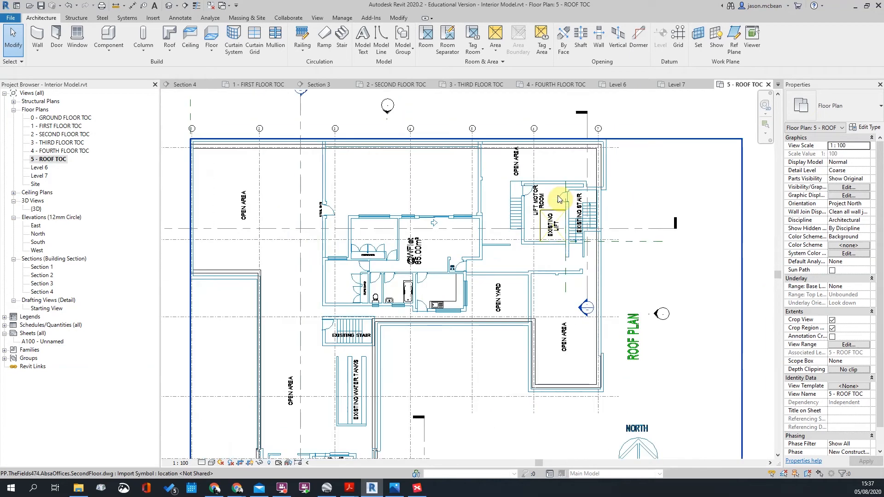
# - Examine the overall roof plan layout and the northern outer wall around grids 4 to 7
pyautogui.scroll(-3, 559, 198)
pyautogui.moveTo(580, 281); pyautogui.dragTo(483, 265, button='middle')
pyautogui.scroll(5, 482, 265)
pyautogui.scroll(-6, 482, 264)
pyautogui.scroll(3, 424, 231)
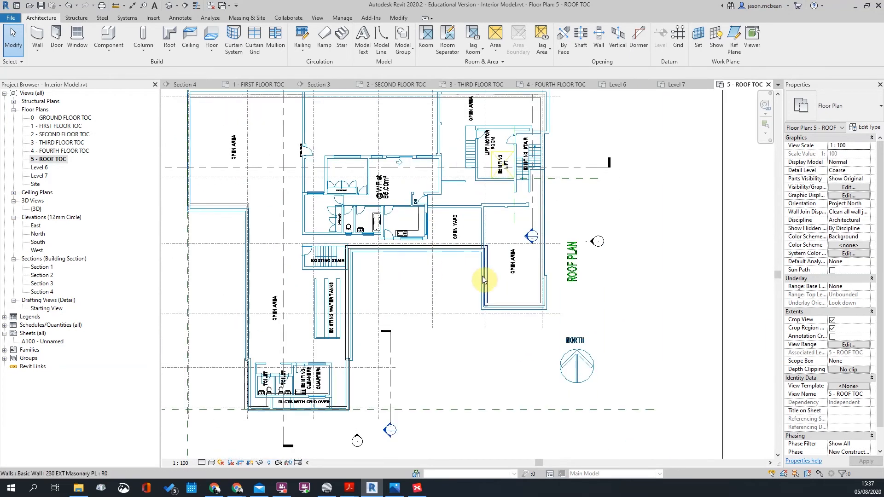
pyautogui.moveTo(417, 247); pyautogui.dragTo(506, 256, button='middle')
pyautogui.scroll(-1, 506, 256)
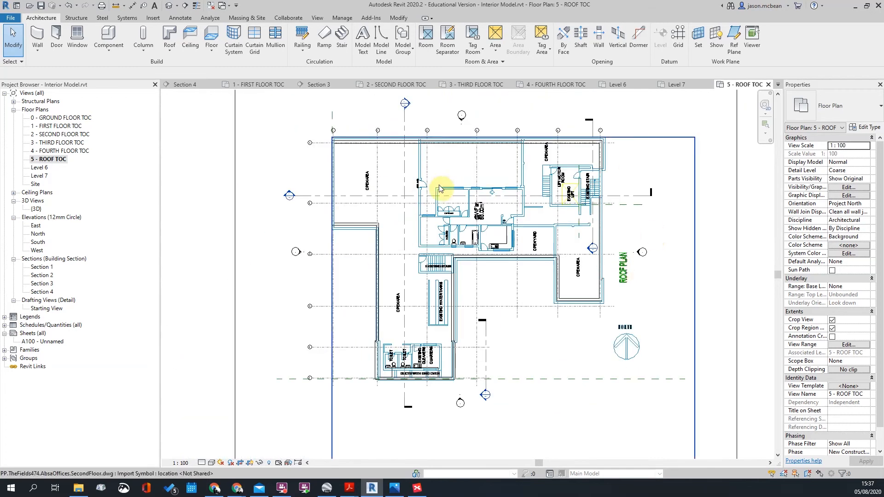
pyautogui.scroll(-1, 503, 203)
pyautogui.scroll(6, 499, 197)
pyautogui.scroll(-4, 481, 206)
pyautogui.moveTo(584, 163); pyautogui.dragTo(589, 198, button='middle')
pyautogui.scroll(5, 590, 199)
pyautogui.scroll(-3, 592, 205)
pyautogui.scroll(2, 350, 226)
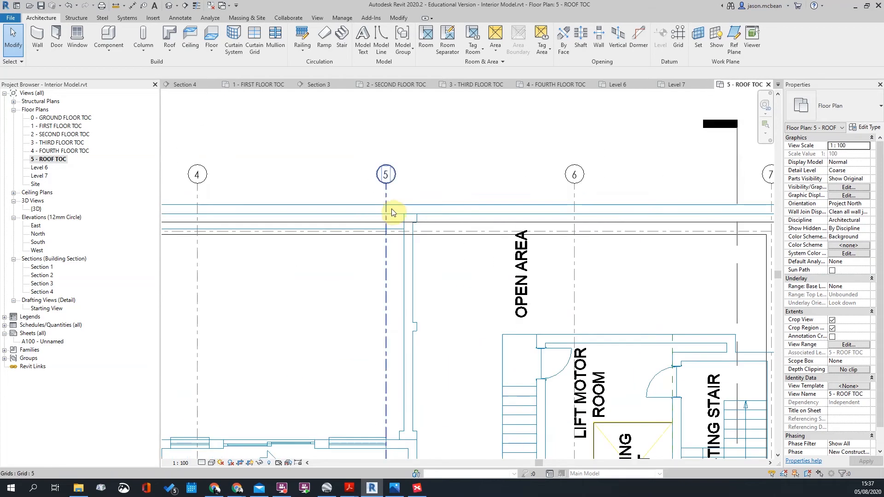
# - Select the imported SecondFloor DWG and compare its linework with the modelled walls around the toilets and ducts
pyautogui.click(407, 214)
pyautogui.scroll(-1, 467, 170)
pyautogui.scroll(-2, 468, 170)
pyautogui.scroll(-2, 348, 362)
pyautogui.scroll(4, 406, 336)
pyautogui.scroll(2, 421, 409)
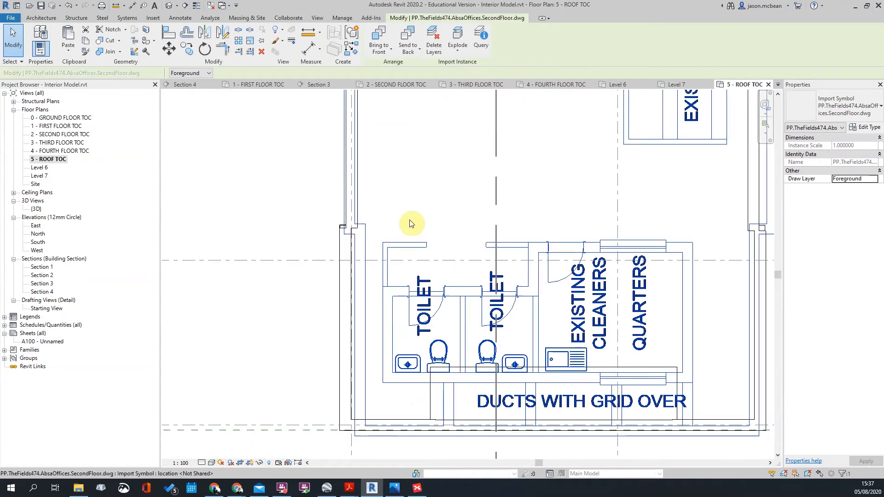
pyautogui.scroll(-3, 405, 212)
pyautogui.scroll(3, 569, 214)
pyautogui.scroll(3, 578, 219)
pyautogui.scroll(-6, 584, 227)
pyautogui.scroll(-1, 591, 217)
pyautogui.scroll(2, 348, 217)
pyautogui.scroll(-2, 355, 215)
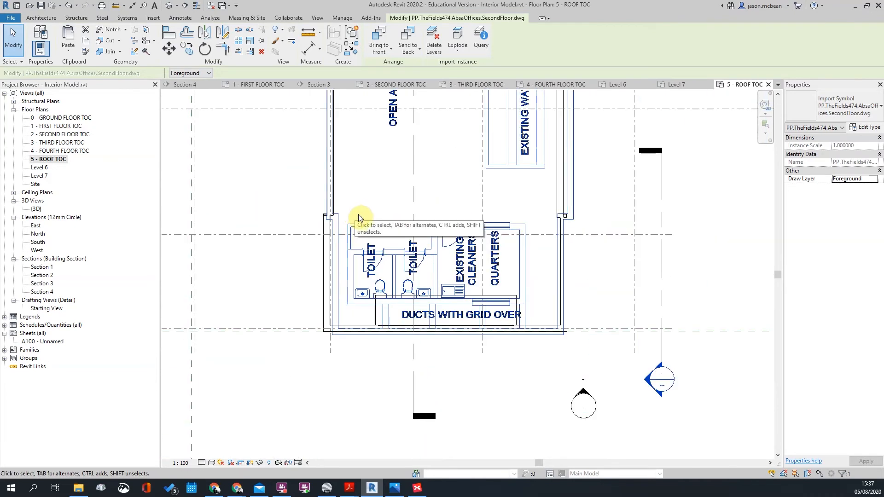
# - Compare the selected DWG with the modelled outer walls across the whole roof plan and clear the selection
pyautogui.scroll(-2, 499, 221)
pyautogui.scroll(-2, 484, 200)
pyautogui.scroll(3, 396, 132)
pyautogui.scroll(2, 438, 143)
pyautogui.scroll(-3, 332, 155)
pyautogui.scroll(-1, 336, 326)
pyautogui.scroll(2, 346, 277)
pyautogui.scroll(-4, 270, 266)
pyautogui.scroll(2, 567, 286)
pyautogui.scroll(-2, 620, 276)
pyautogui.scroll(3, 357, 299)
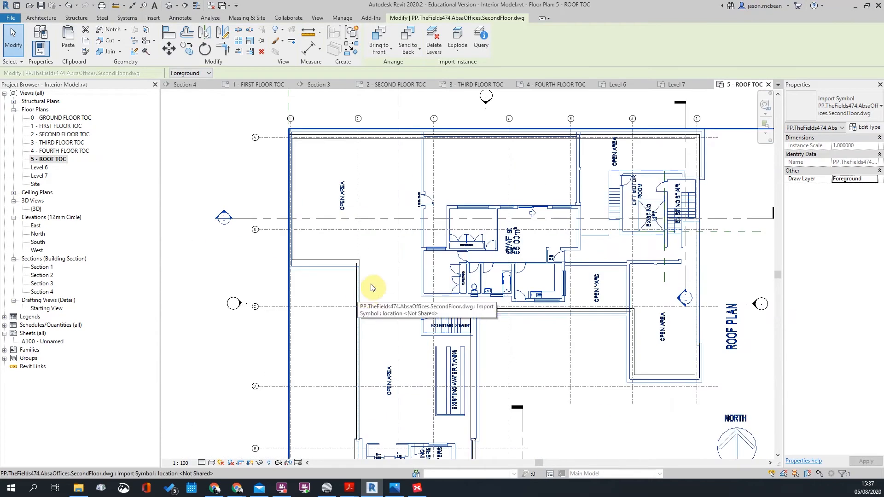
pyautogui.scroll(-3, 374, 274)
pyautogui.scroll(-1, 375, 272)
pyautogui.moveTo(375, 270); pyautogui.dragTo(402, 291, button='middle')
pyautogui.press('Escape')
pyautogui.click(495, 278)
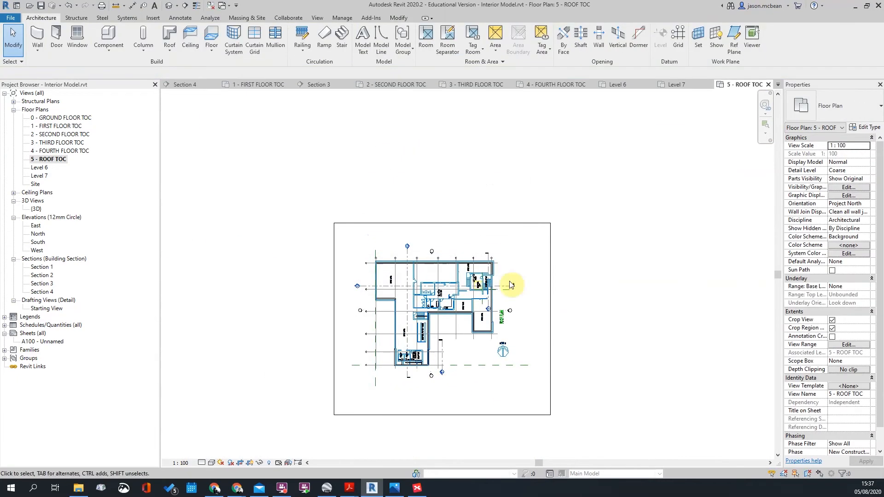
# - Examine the outer walls beside the existing stair and water tanks, and the lift motor room area
pyautogui.scroll(5, 479, 276)
pyautogui.scroll(-1, 498, 191)
pyautogui.scroll(2, 365, 221)
pyautogui.scroll(-2, 421, 325)
pyautogui.scroll(4, 438, 217)
pyautogui.scroll(-4, 537, 223)
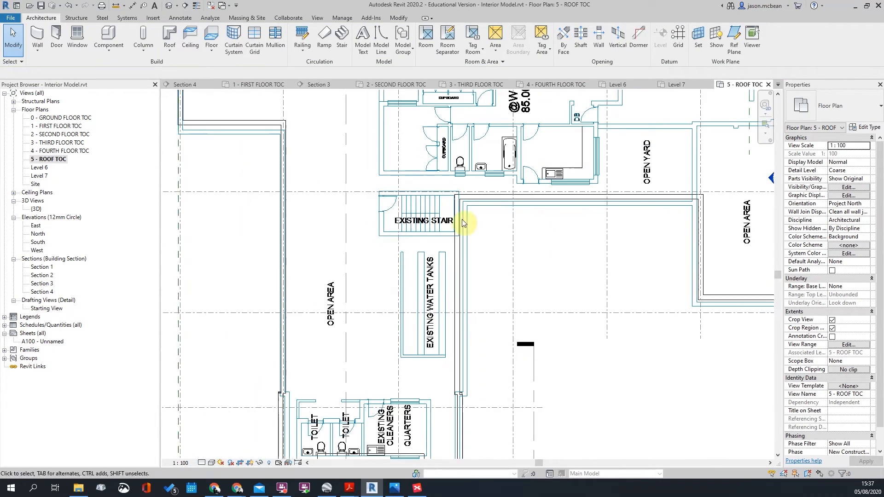
pyautogui.scroll(4, 541, 162)
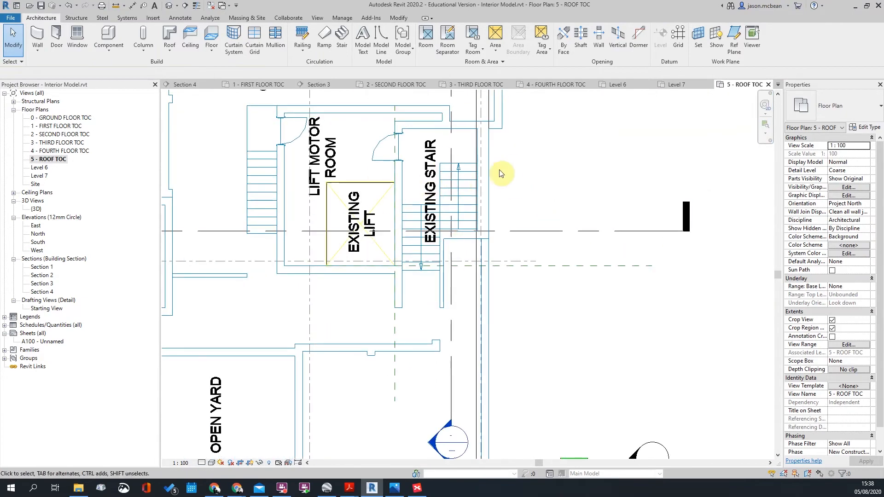
# - Check the corners of the lift shaft opening against the existing lift outline in the DWG
pyautogui.scroll(-4, 507, 169)
pyautogui.scroll(8, 428, 156)
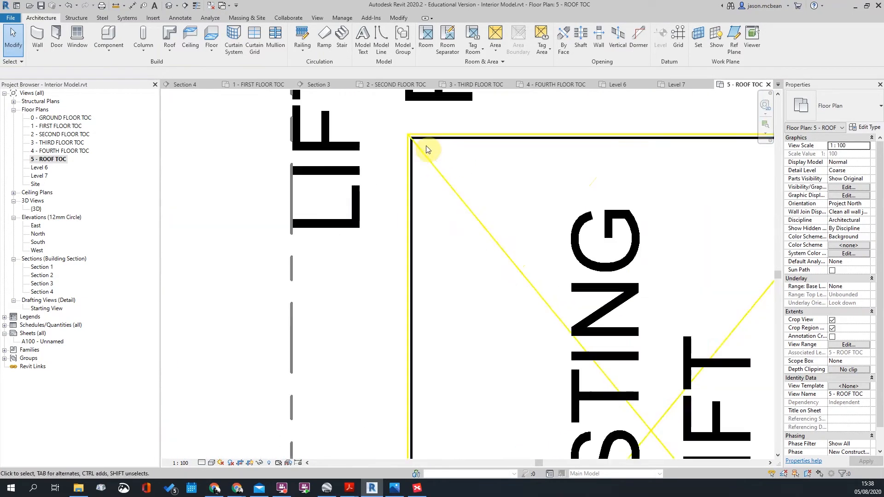
pyautogui.scroll(-4, 426, 148)
pyautogui.scroll(1, 575, 314)
pyautogui.scroll(5, 294, 277)
pyautogui.scroll(3, 293, 277)
pyautogui.scroll(-4, 328, 301)
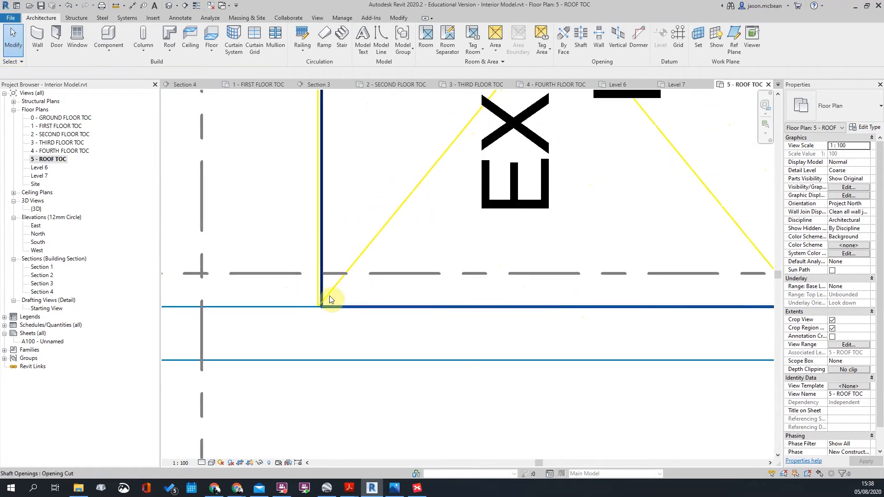
pyautogui.click(302, 308)
pyautogui.scroll(-4, 327, 305)
pyautogui.scroll(2, 388, 174)
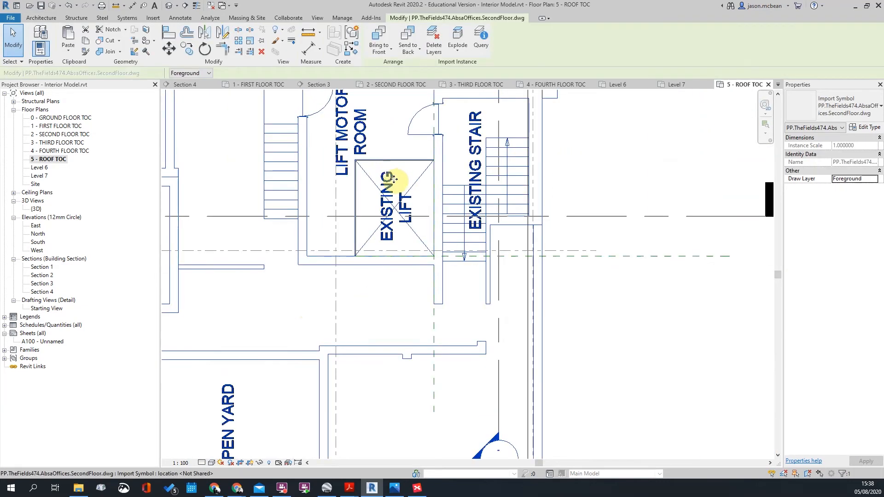
pyautogui.press('Escape')
pyautogui.scroll(4, 358, 141)
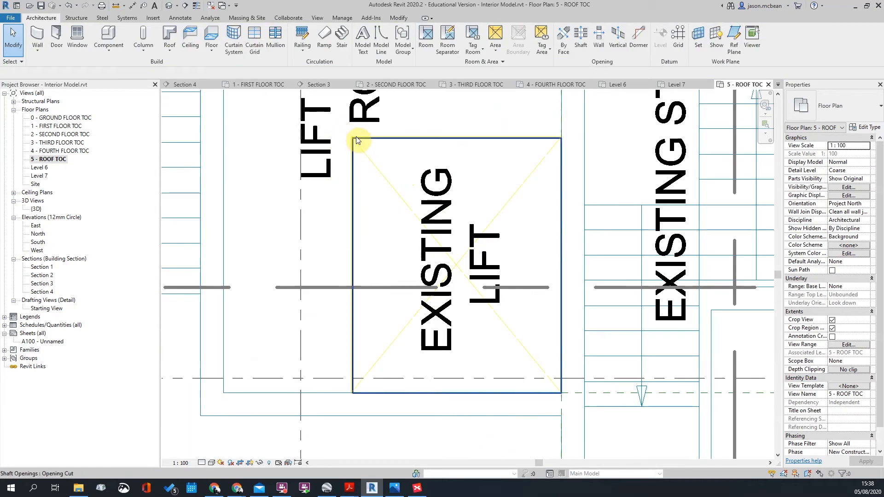
pyautogui.scroll(-1, 349, 139)
pyautogui.moveTo(329, 178); pyautogui.dragTo(428, 186, button='middle')
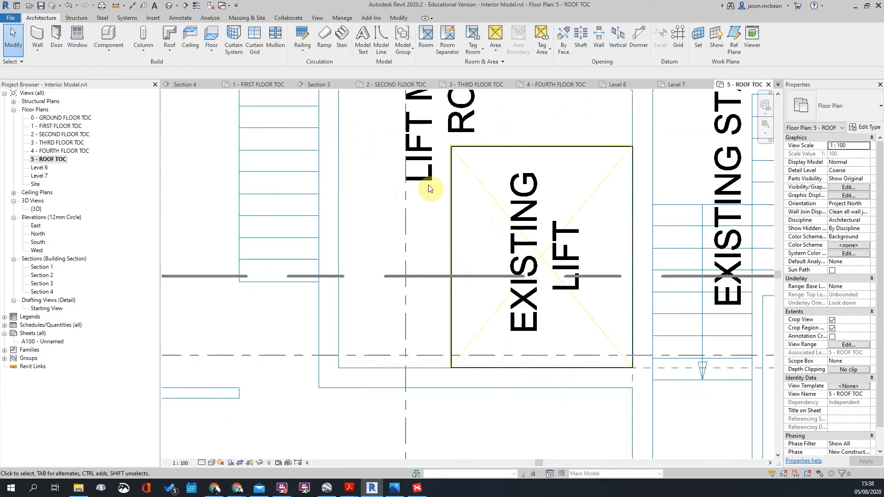
pyautogui.click(336, 292)
pyautogui.scroll(5, 672, 405)
pyautogui.press('Escape')
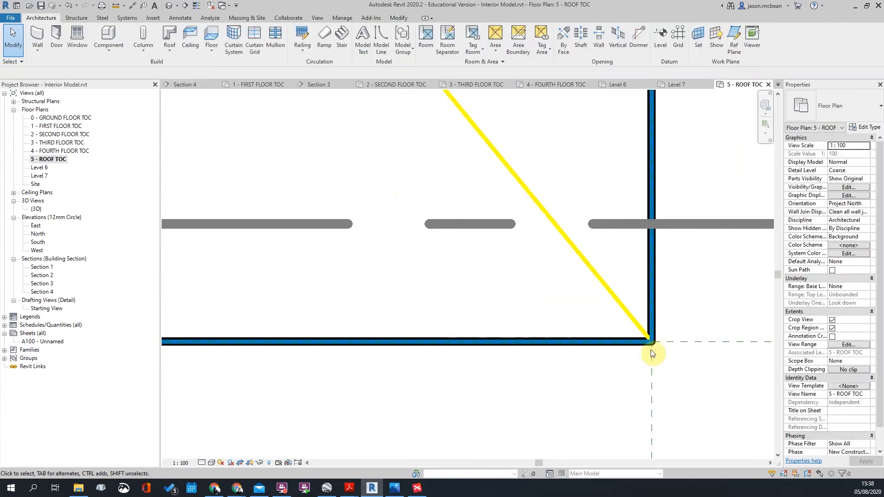
pyautogui.scroll(-5, 647, 308)
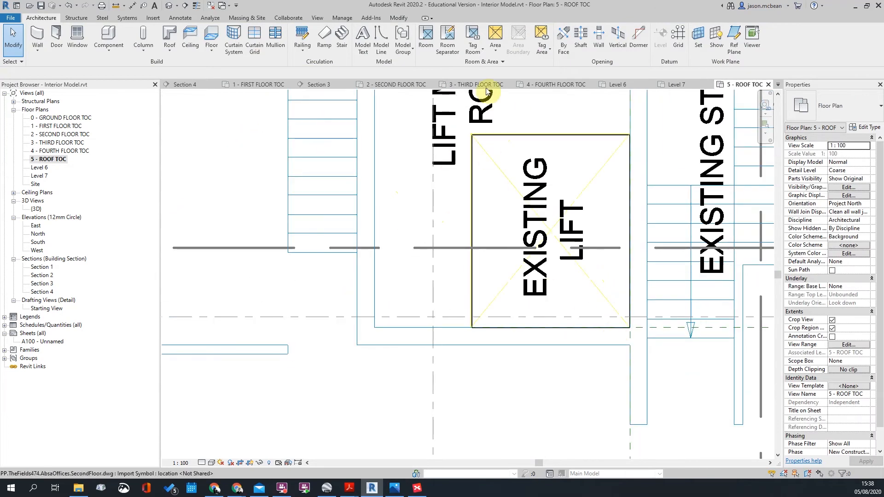
pyautogui.scroll(3, 460, 140)
pyautogui.scroll(-5, 450, 154)
pyautogui.moveTo(420, 118); pyautogui.dragTo(451, 272, button='middle')
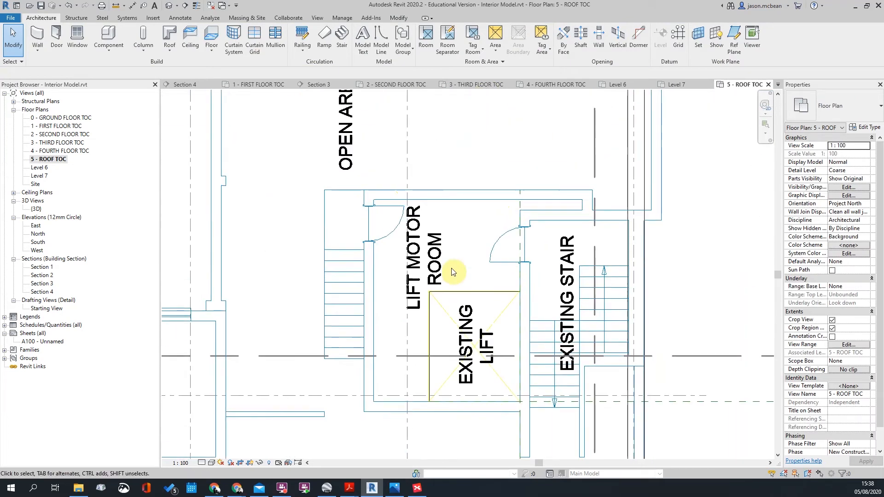
# - Examine the roof plan from the flat and open yard down to the water tanks and southern rooms
pyautogui.scroll(-3, 461, 214)
pyautogui.moveTo(627, 319); pyautogui.dragTo(654, 215, button='middle')
pyautogui.scroll(-2, 655, 215)
pyautogui.scroll(2, 405, 176)
pyautogui.scroll(1, 539, 245)
pyautogui.moveTo(548, 236); pyautogui.dragTo(466, 209, button='middle')
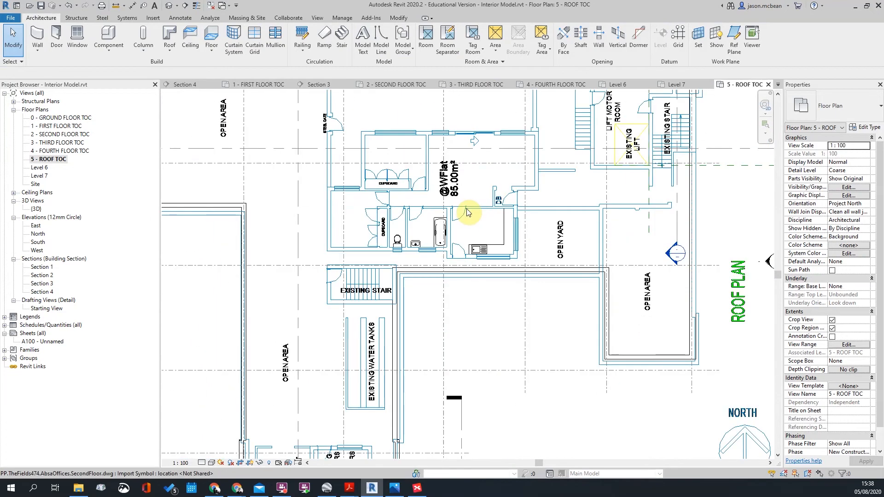
pyautogui.scroll(-2, 517, 310)
pyautogui.scroll(2, 447, 351)
pyautogui.moveTo(447, 351); pyautogui.dragTo(387, 239, button='middle')
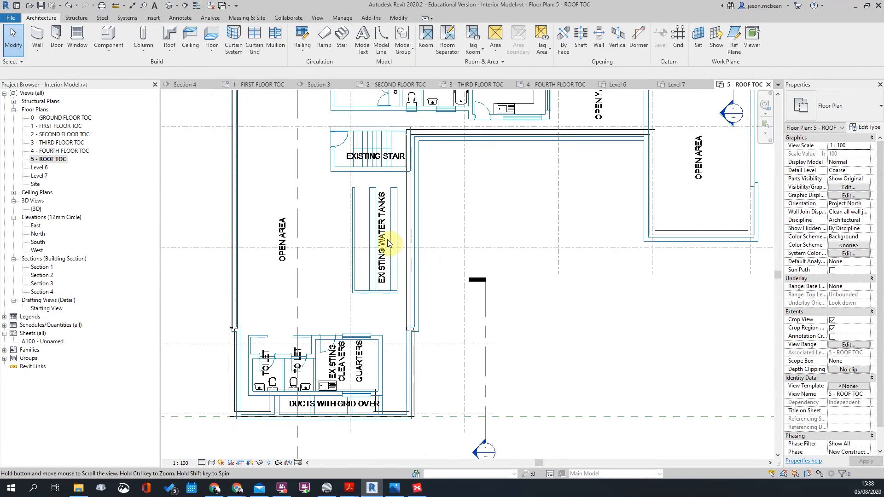
pyautogui.scroll(-3, 388, 239)
# - Open the 2 - SECOND FLOOR TOC plan and examine the walls near grid E, north of the ducts
pyautogui.click(48, 134)
pyautogui.doubleClick(48, 136)
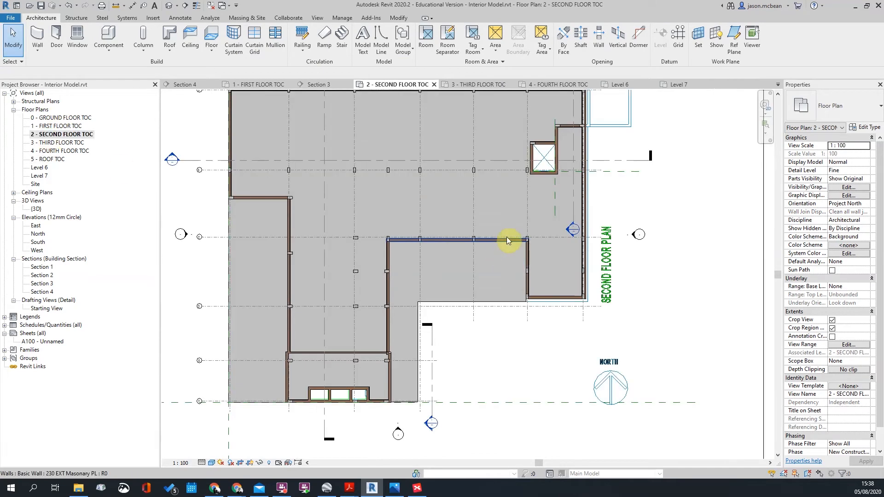
pyautogui.scroll(-1, 643, 294)
pyautogui.scroll(5, 377, 414)
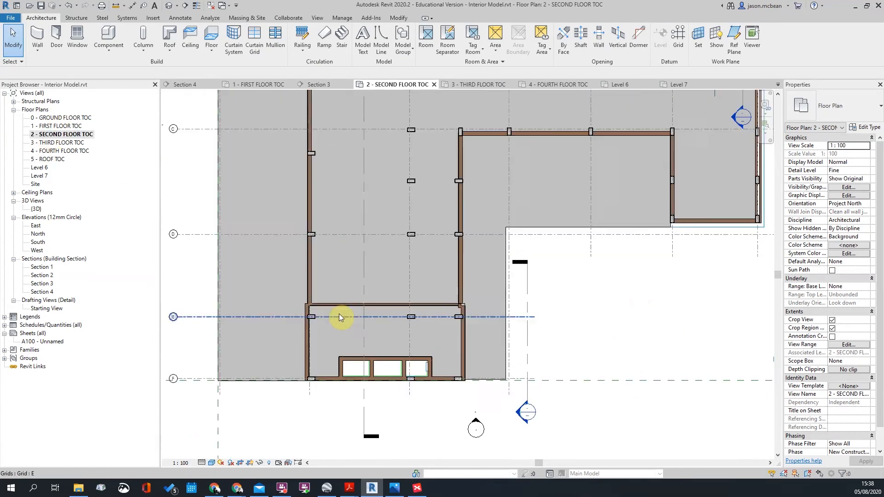
pyautogui.scroll(-2, 331, 306)
pyautogui.scroll(2, 330, 303)
pyautogui.scroll(-2, 403, 288)
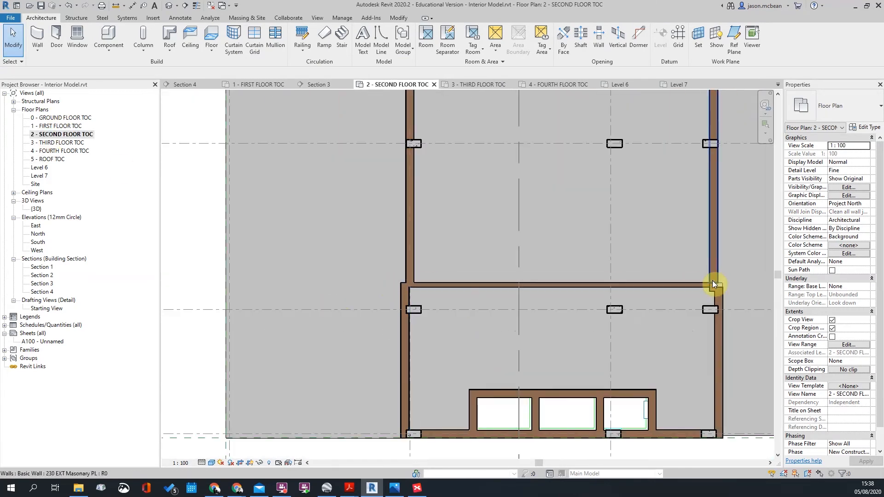
pyautogui.scroll(-3, 524, 299)
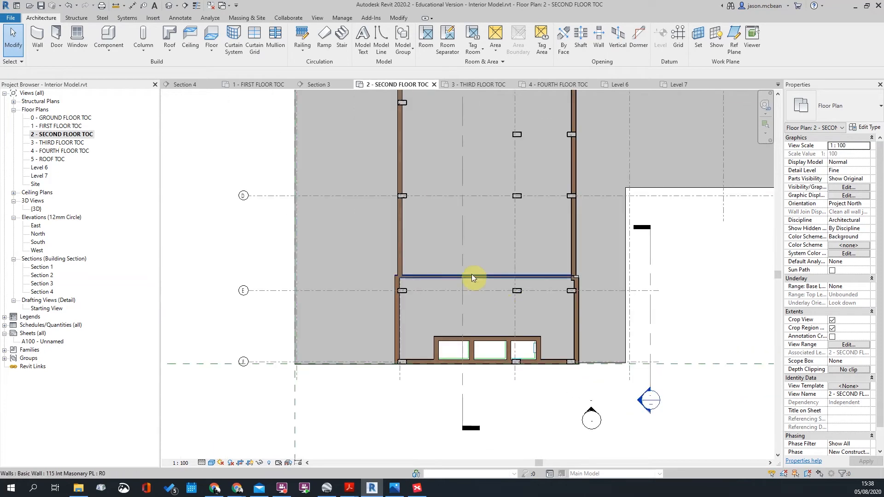
pyautogui.scroll(1, 499, 283)
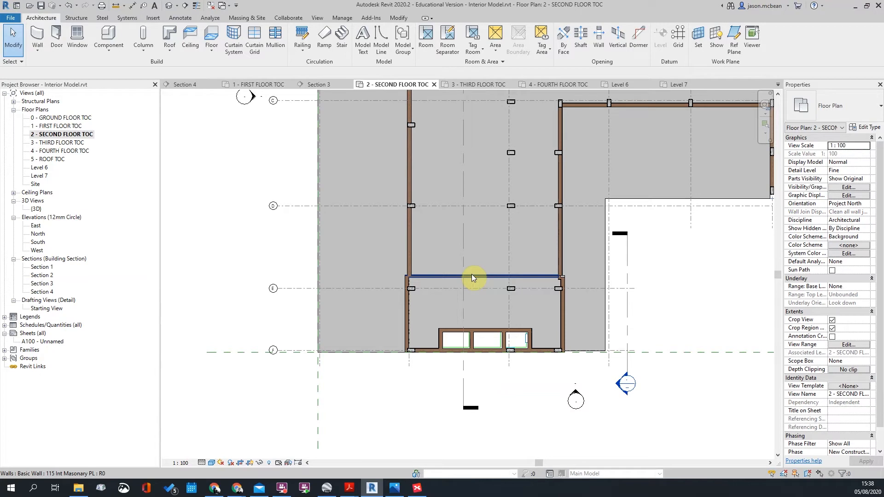
# - Open the default 3D view and extend the section box outward on two opposite sides of the building
pyautogui.click(168, 6)
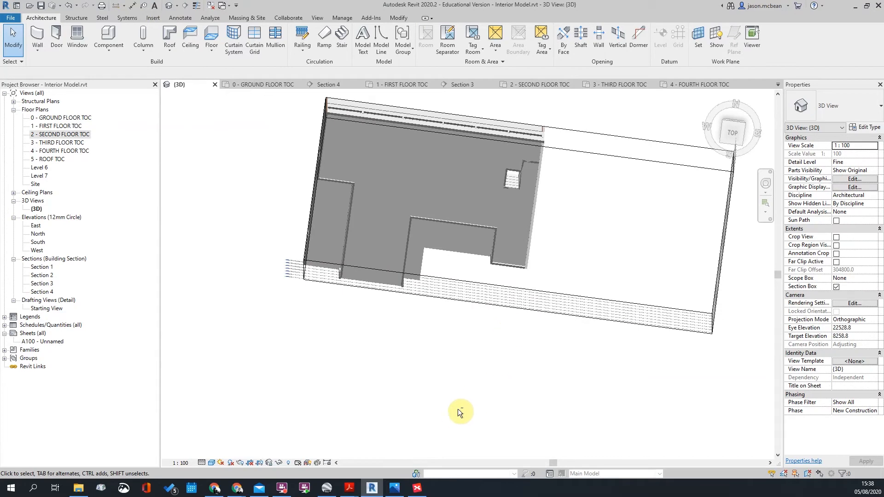
pyautogui.keyDown('shift'); pyautogui.moveTo(458, 409); pyautogui.dragTo(566, 214, button='middle'); pyautogui.keyUp('shift')
pyautogui.scroll(-3, 566, 215)
pyautogui.click(507, 209)
pyautogui.moveTo(420, 206); pyautogui.dragTo(335, 198)
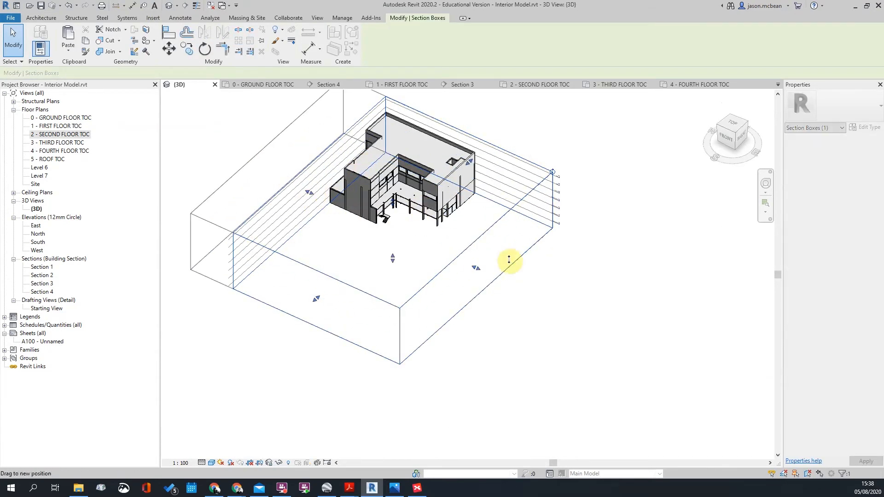
pyautogui.moveTo(477, 269); pyautogui.dragTo(499, 278)
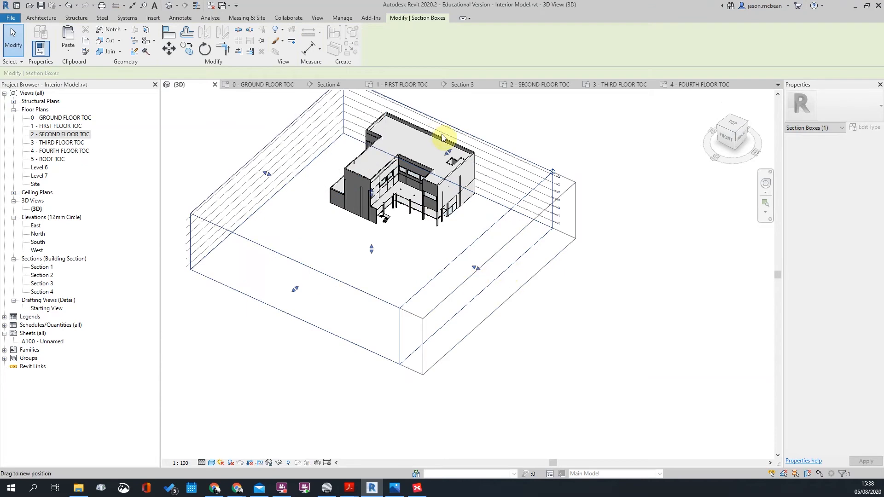
# - Inspect the building's walls, window bands and slabs in 3D from the back and left sides
pyautogui.scroll(4, 395, 217)
pyautogui.keyDown('shift'); pyautogui.moveTo(348, 239); pyautogui.dragTo(543, 292, button='middle'); pyautogui.keyUp('shift')
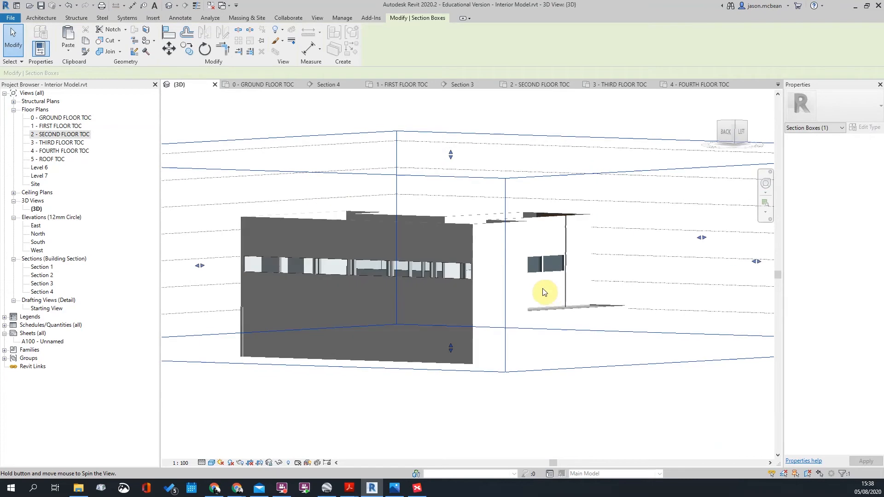
pyautogui.press('Escape')
pyautogui.scroll(5, 575, 258)
pyautogui.click(516, 313)
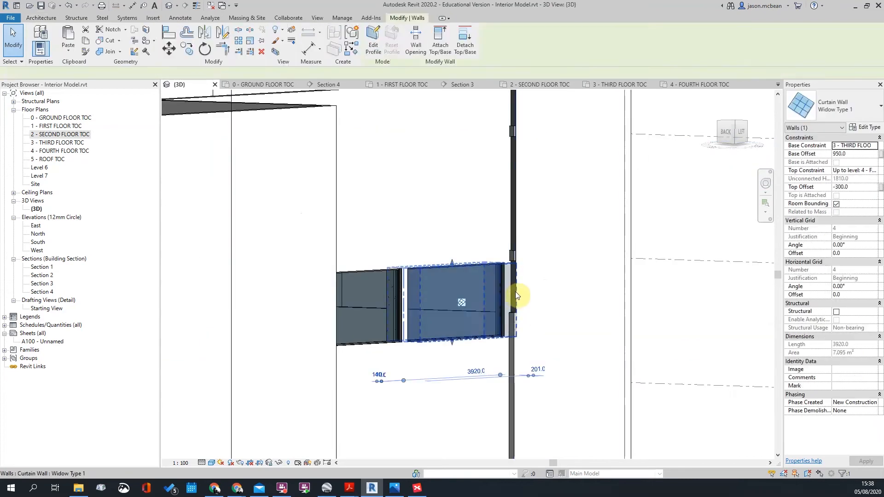
pyautogui.press('Escape')
pyautogui.scroll(-3, 517, 292)
pyautogui.keyDown('shift'); pyautogui.moveTo(522, 294); pyautogui.dragTo(450, 415, button='middle'); pyautogui.keyUp('shift')
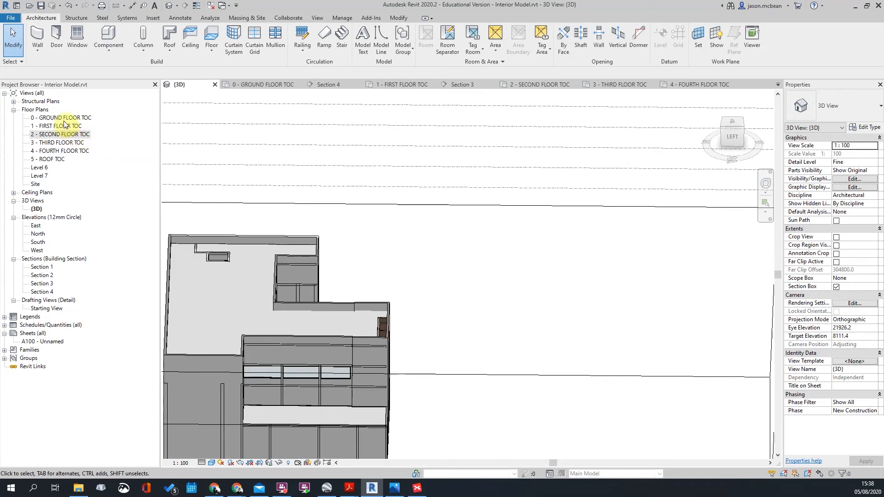
# - Open the 2 - SECOND FLOOR TOC plan and delete the horizontal cross wall just north of grid E
pyautogui.click(64, 119)
pyautogui.doubleClick(61, 135)
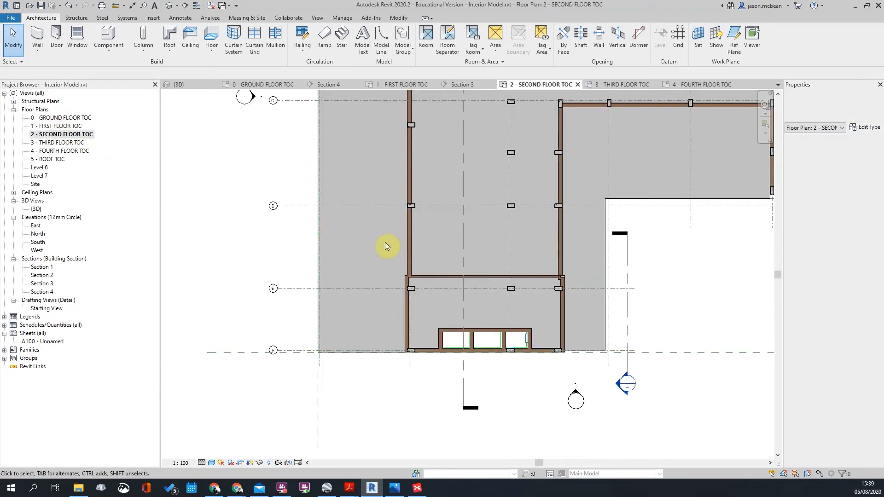
pyautogui.scroll(5, 387, 244)
pyautogui.click(434, 287)
pyautogui.scroll(-3, 352, 280)
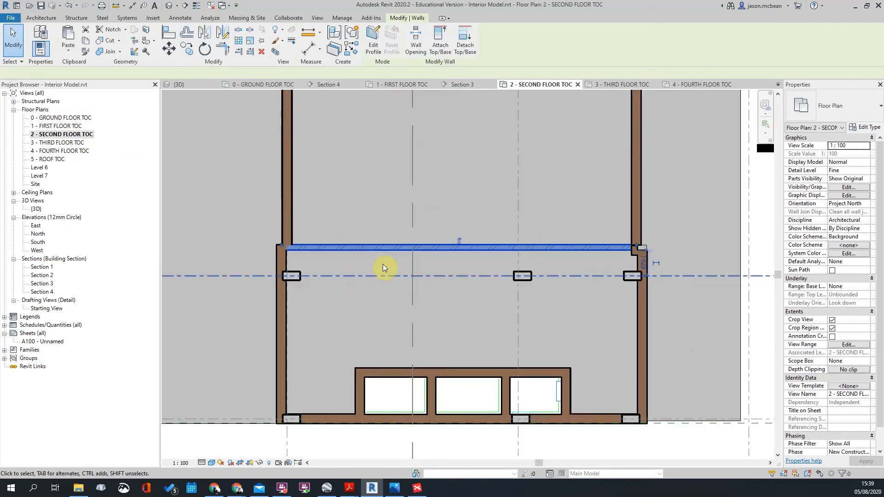
pyautogui.press('Delete')
# - Try to delete the short stub wall at the east wall's jog above grid E
pyautogui.scroll(4, 601, 206)
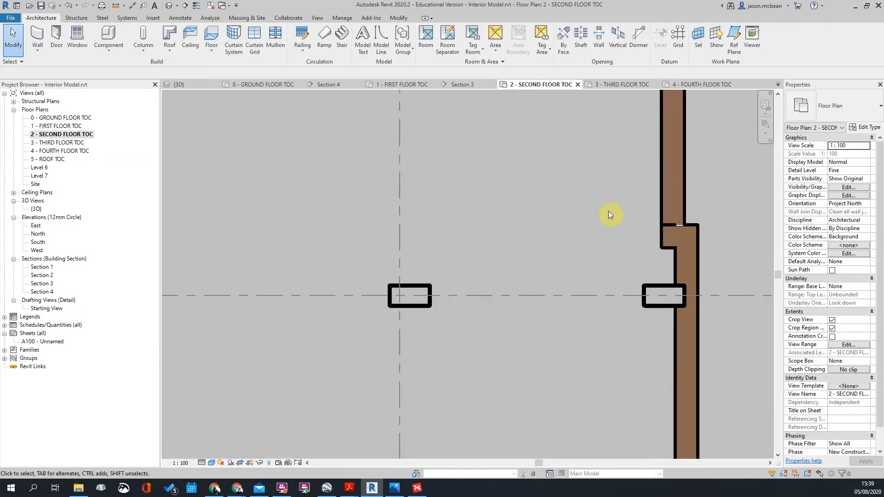
pyautogui.click(665, 244)
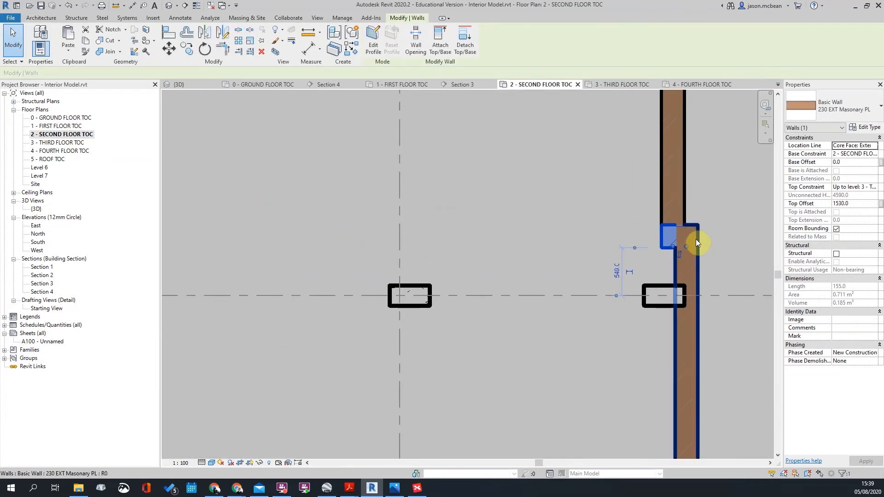
pyautogui.scroll(-3, 697, 230)
pyautogui.press('Delete')
pyautogui.scroll(3, 671, 241)
# - Try to trim the upper east wall and the stub wall to a corner
pyautogui.press('t')
pyautogui.press('r')
pyautogui.click(673, 231)
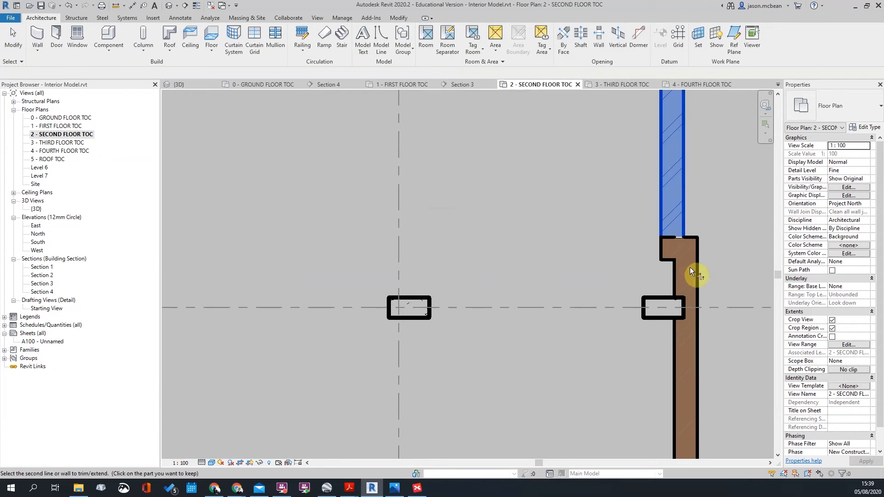
pyautogui.click(677, 246)
pyautogui.press('Escape')
# - Shorten the upper east wall to leave a gap above the stub wall and adjust the stub's free end
pyautogui.click(670, 232)
pyautogui.moveTo(683, 247); pyautogui.dragTo(676, 210)
pyautogui.press('Escape')
pyautogui.click(674, 250)
pyautogui.moveTo(673, 260); pyautogui.dragTo(661, 260)
pyautogui.click(721, 238)
# - Turn on thin line display and align the stub wall's free end with the inner face of the upper east wall
pyautogui.scroll(2, 721, 238)
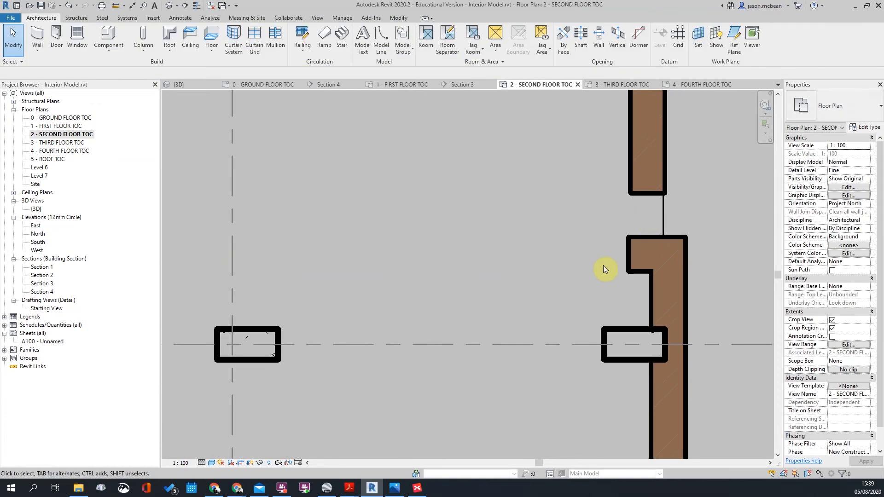
pyautogui.moveTo(574, 229); pyautogui.dragTo(428, 208, button='middle')
pyautogui.click(194, 7)
pyautogui.scroll(2, 526, 226)
pyautogui.moveTo(523, 235); pyautogui.dragTo(518, 298, button='middle')
pyautogui.press('a')
pyautogui.press('l')
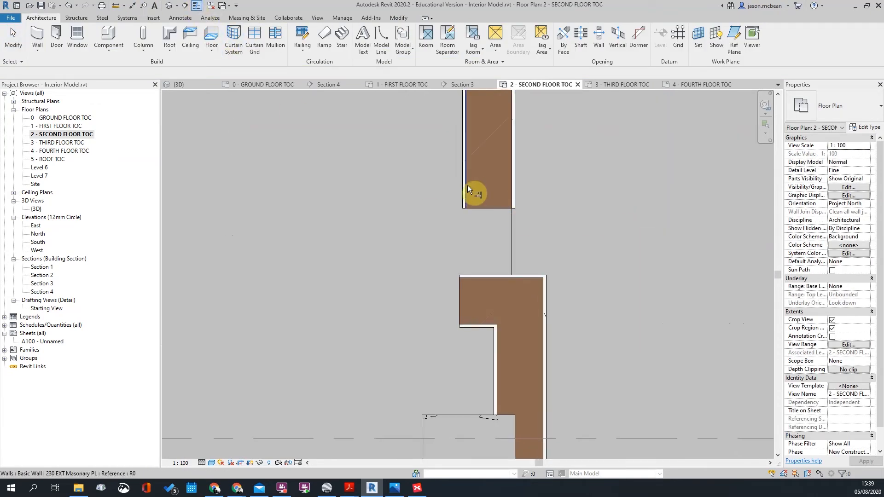
pyautogui.click(463, 189)
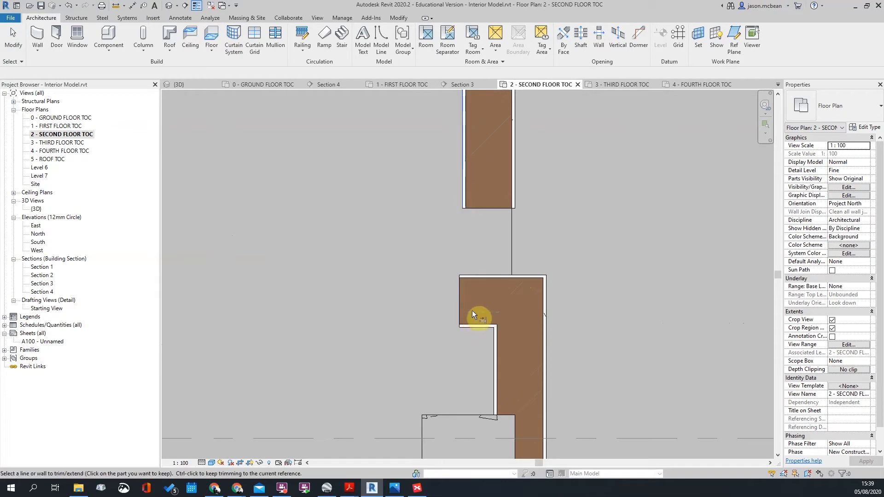
pyautogui.click(477, 299)
pyautogui.press('Escape')
pyautogui.press('Escape')
# - Try to trim the upper east wall and the stub wall to a corner, and undo the trim
pyautogui.scroll(-1, 495, 223)
pyautogui.press('t')
pyautogui.press('r')
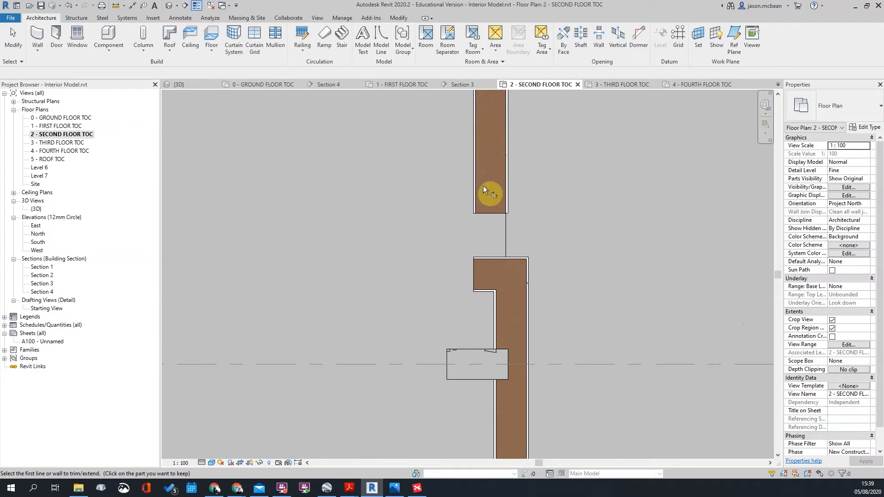
pyautogui.click(476, 197)
pyautogui.click(519, 265)
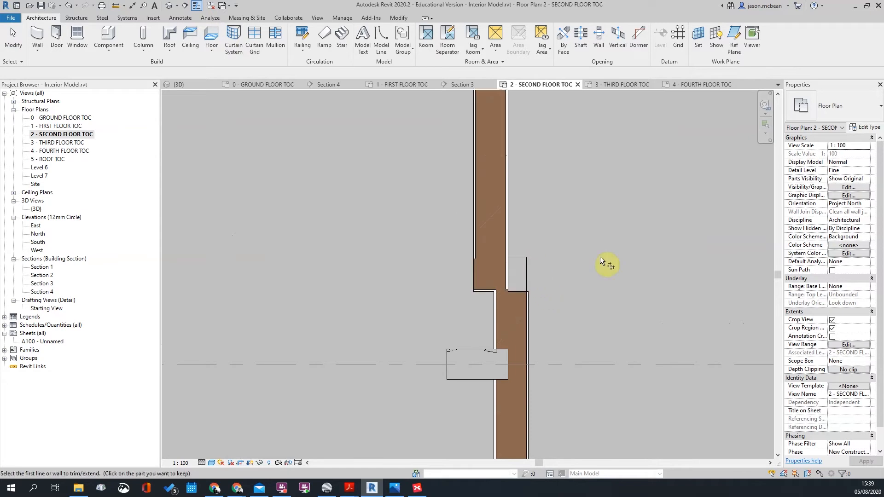
pyautogui.hotkey('ctrl', 'z')
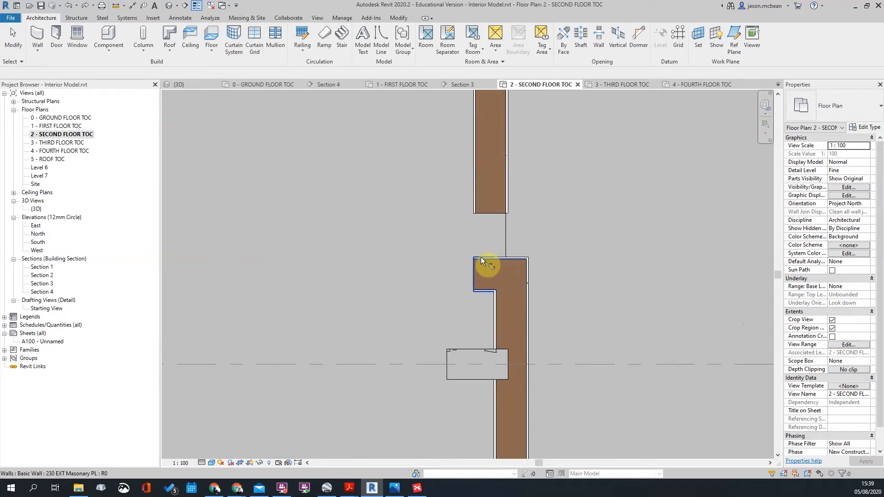
pyautogui.press('Escape')
# - Extend the upper east wall down to meet the stub wall
pyautogui.click(479, 186)
pyautogui.scroll(2, 479, 214)
pyautogui.moveTo(509, 213); pyautogui.dragTo(516, 279)
pyautogui.click(621, 258)
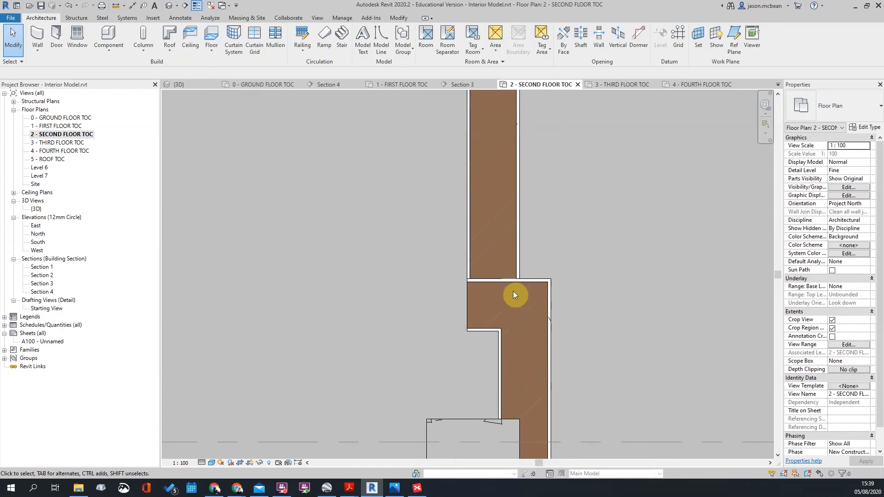
pyautogui.click(519, 268)
pyautogui.scroll(2, 518, 269)
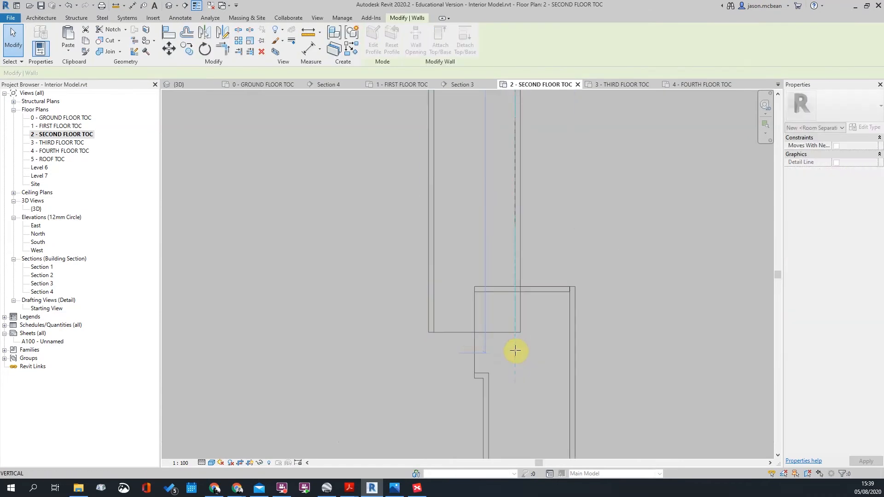
pyautogui.moveTo(513, 333); pyautogui.dragTo(515, 367)
pyautogui.click(518, 364)
pyautogui.scroll(-2, 485, 358)
pyautogui.scroll(-4, 572, 303)
pyautogui.click(573, 303)
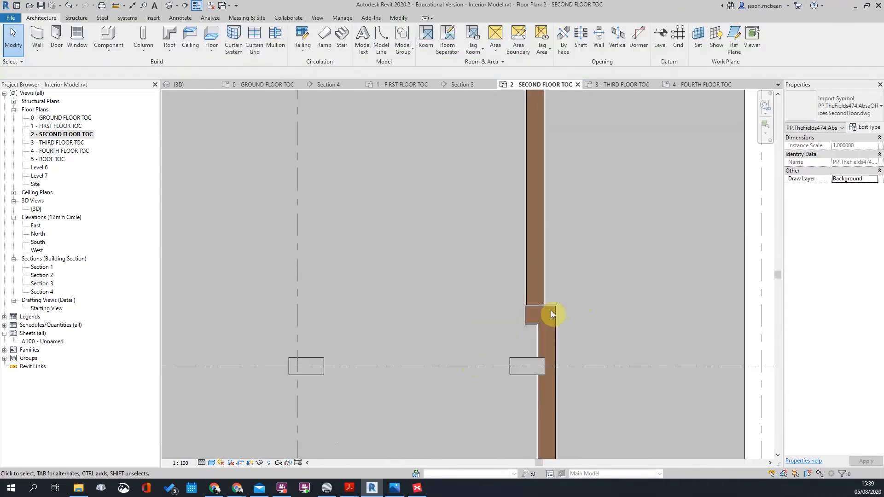
# - Pull the lower east wall's end down to detach it from the stub wall
pyautogui.click(554, 305)
pyautogui.click(558, 302)
pyautogui.scroll(2, 558, 305)
pyautogui.scroll(2, 560, 311)
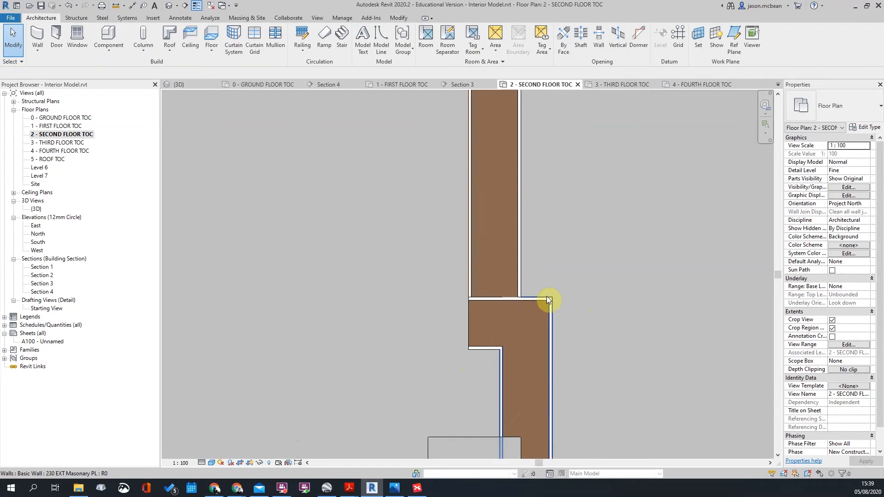
pyautogui.click(554, 356)
pyautogui.moveTo(554, 355); pyautogui.dragTo(535, 270, button='middle')
pyautogui.moveTo(516, 233); pyautogui.dragTo(516, 290)
pyautogui.click(545, 292)
# - Extend the east stub wall's end outward to the outer core face of the lower wall
pyautogui.click(490, 219)
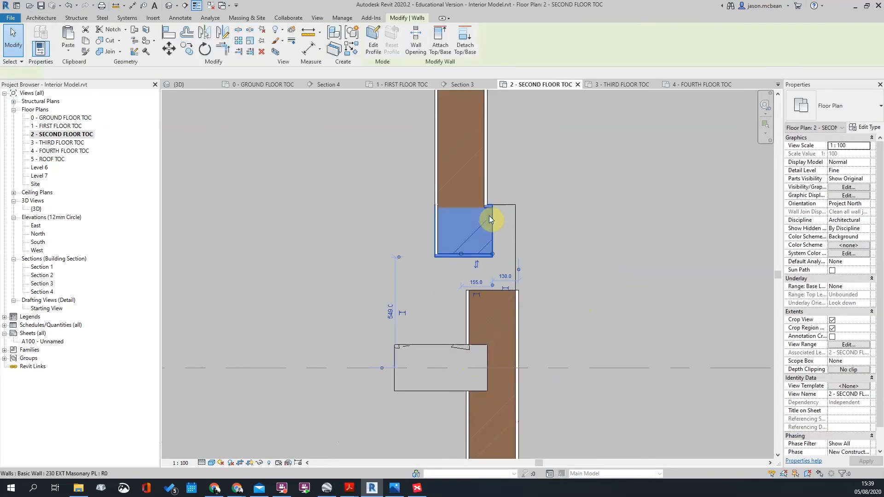
pyautogui.moveTo(493, 253); pyautogui.dragTo(516, 252)
pyautogui.click(562, 276)
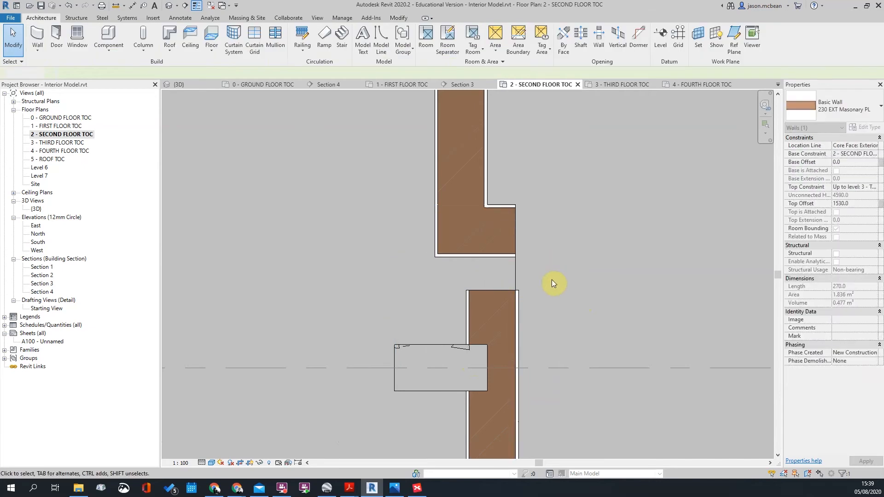
# - Flip the east stub wall and reposition it to join the end of the wall below
pyautogui.click(479, 255)
pyautogui.press('Escape')
pyautogui.press('Escape')
pyautogui.click(475, 254)
pyautogui.click(488, 264)
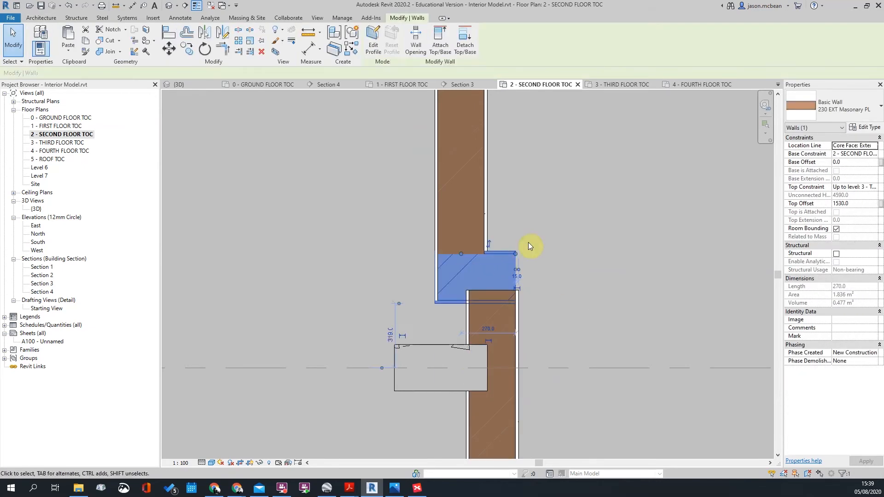
pyautogui.hotkey('ctrl', 'z')
pyautogui.click(497, 257)
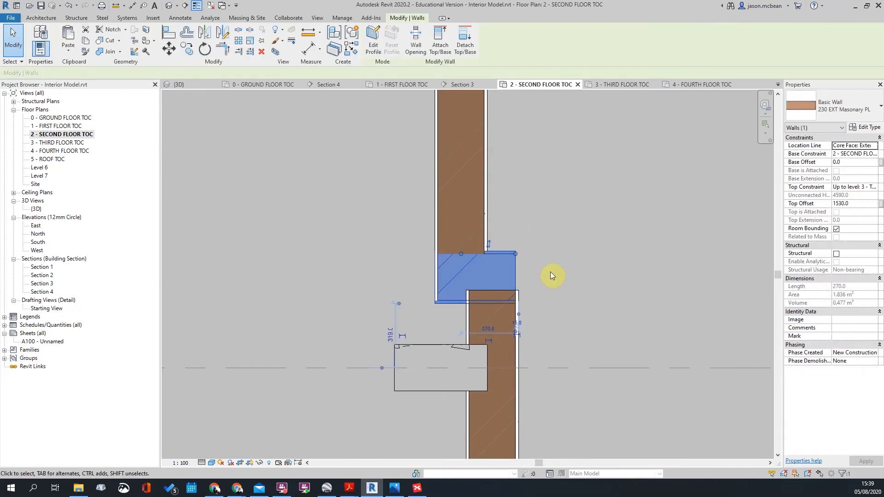
pyautogui.click(547, 250)
pyautogui.scroll(-6, 565, 242)
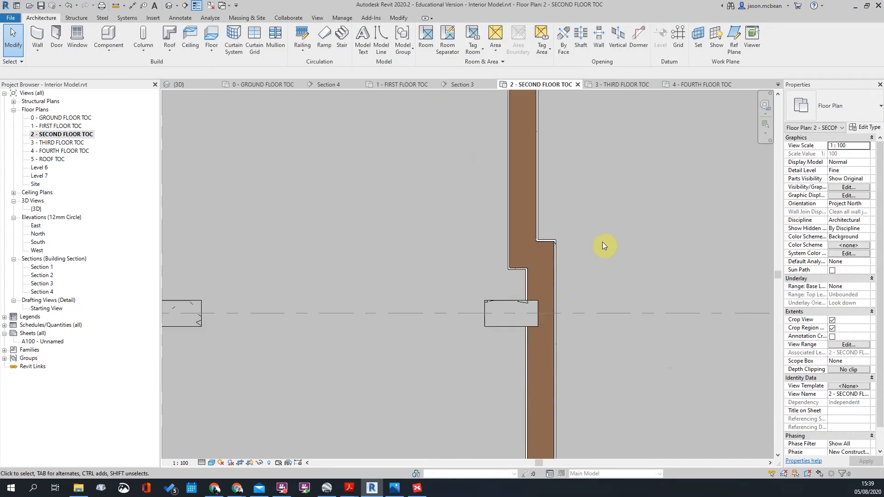
# - Pull the upper west wall's end back to open a gap above the lower west wall near grid E
pyautogui.scroll(4, 330, 262)
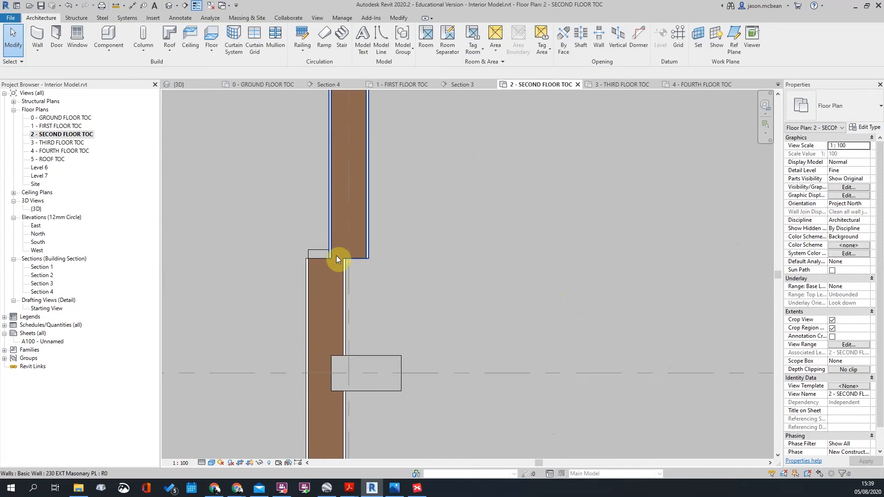
pyautogui.click(361, 255)
pyautogui.press('Escape')
pyautogui.click(364, 238)
pyautogui.moveTo(332, 259); pyautogui.dragTo(331, 222)
pyautogui.press('Escape')
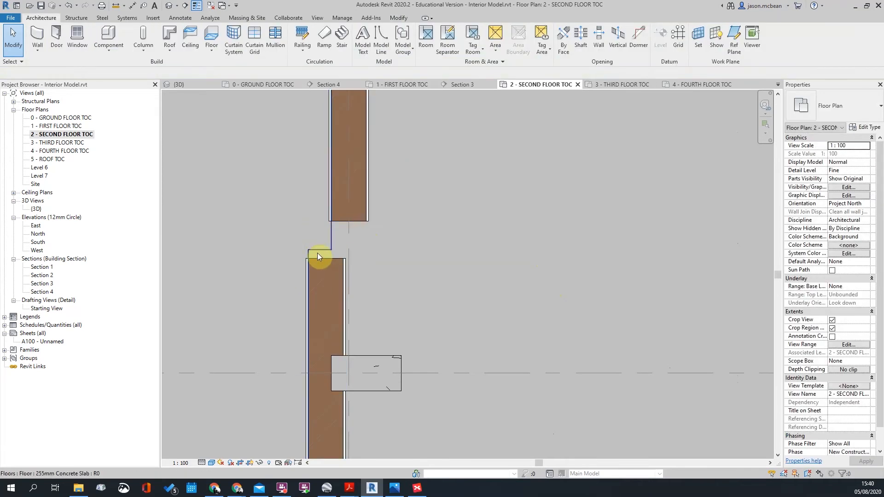
# - Create a similar 230 EXT Masonry PL wall as a short horizontal stub across the top of the lower west wall
pyautogui.click(319, 256)
pyautogui.rightClick(320, 256)
pyautogui.click(351, 119)
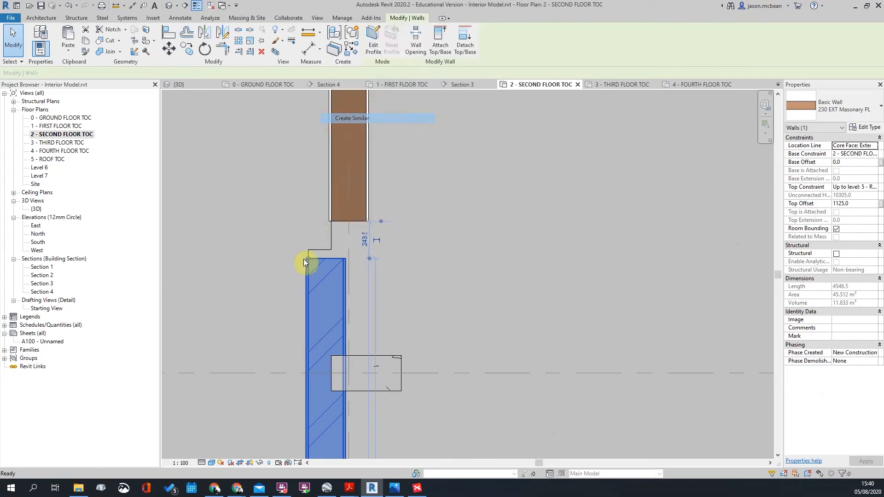
pyautogui.scroll(2, 320, 249)
pyautogui.click(320, 253)
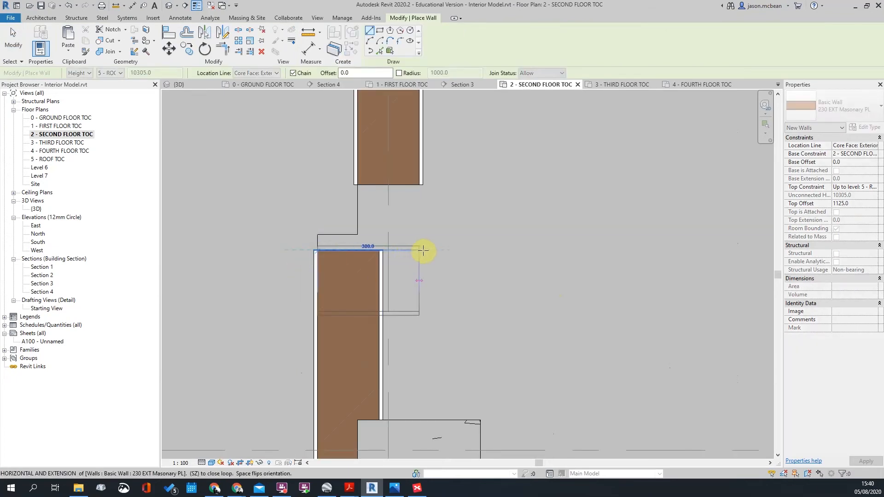
pyautogui.click(422, 250)
pyautogui.press('Escape')
pyautogui.press('Escape')
# - Try to trim the new west stub wall and the upper west wall to a corner
pyautogui.scroll(-1, 462, 261)
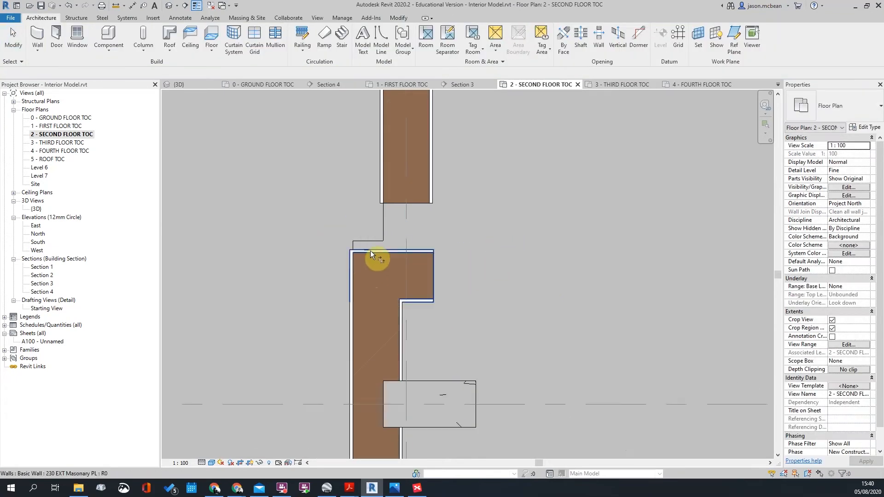
pyautogui.click(364, 263)
pyautogui.click(399, 193)
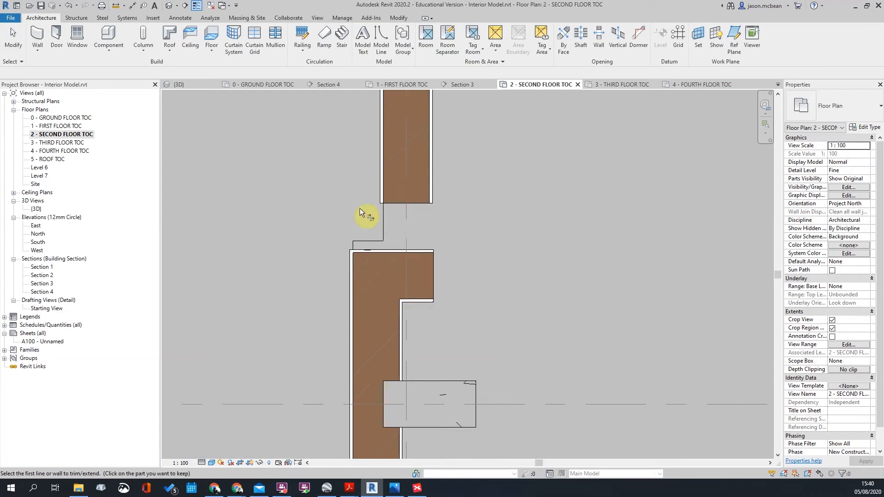
pyautogui.click(366, 251)
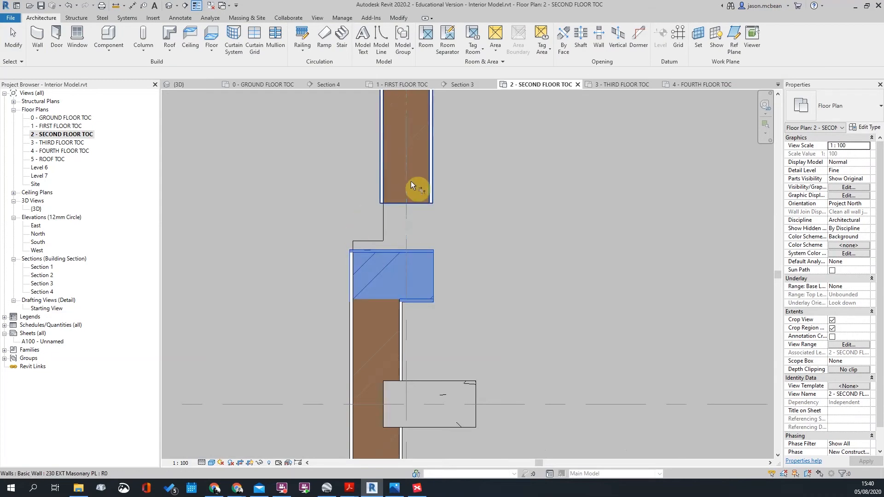
pyautogui.click(398, 203)
pyautogui.click(432, 294)
pyautogui.moveTo(378, 253); pyautogui.dragTo(353, 253)
pyautogui.click(480, 310)
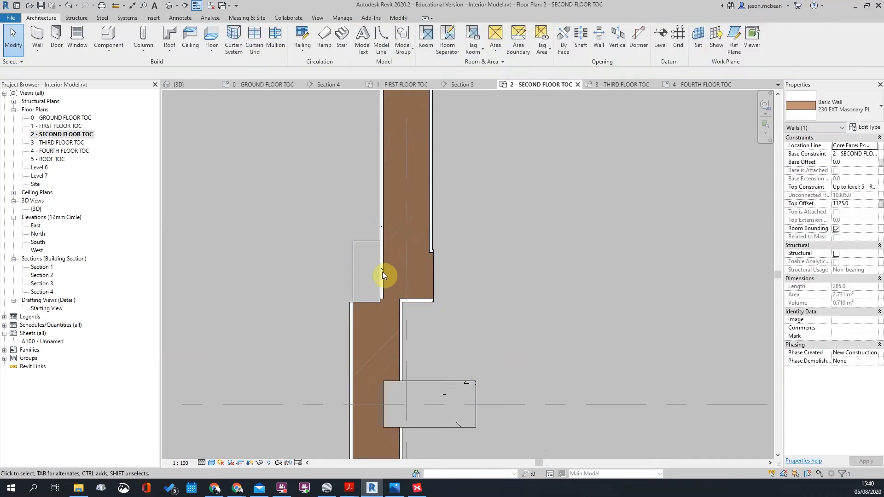
# - Pull the upper west wall's end back up away from the stub wall
pyautogui.click(425, 217)
pyautogui.moveTo(383, 276); pyautogui.dragTo(387, 188)
pyautogui.click(395, 248)
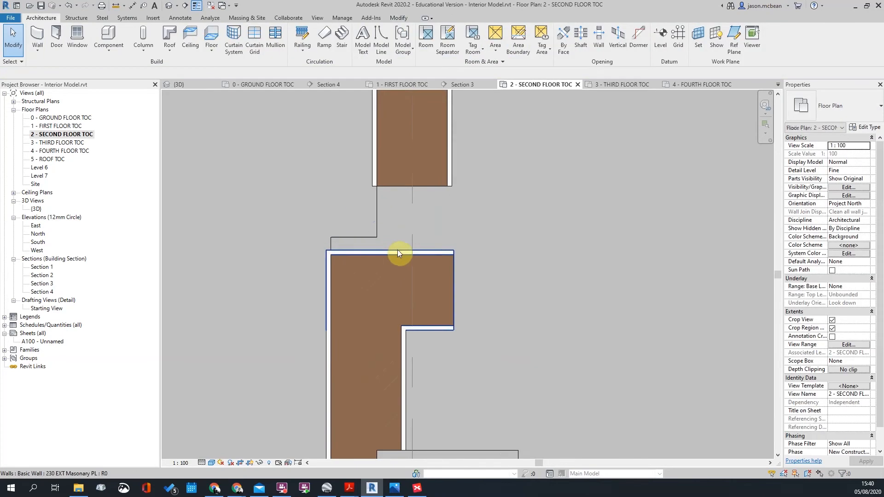
# - Adjust the ends of the stub wall and lower west wall at their shared outer corner
pyautogui.click(374, 180)
pyautogui.press('Escape')
pyautogui.click(335, 259)
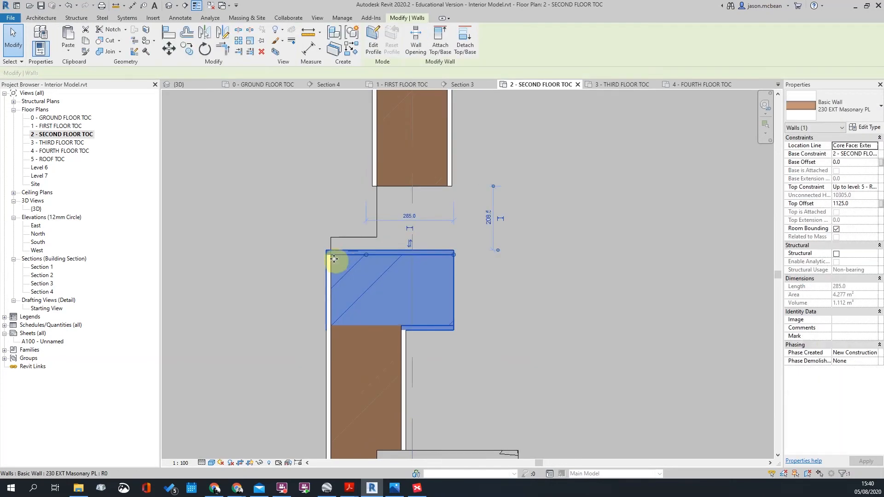
pyautogui.moveTo(366, 255)
pyautogui.mouseDown()
pyautogui.moveTo(365, 237)
pyautogui.moveTo(366, 251)
pyautogui.mouseUp()
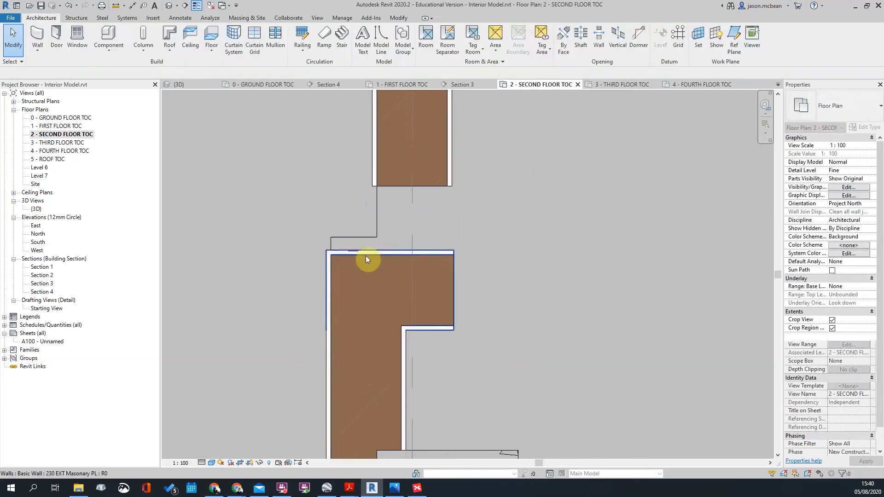
pyautogui.click(333, 306)
pyautogui.moveTo(332, 290); pyautogui.dragTo(329, 254)
pyautogui.press('Escape')
pyautogui.scroll(-2, 421, 277)
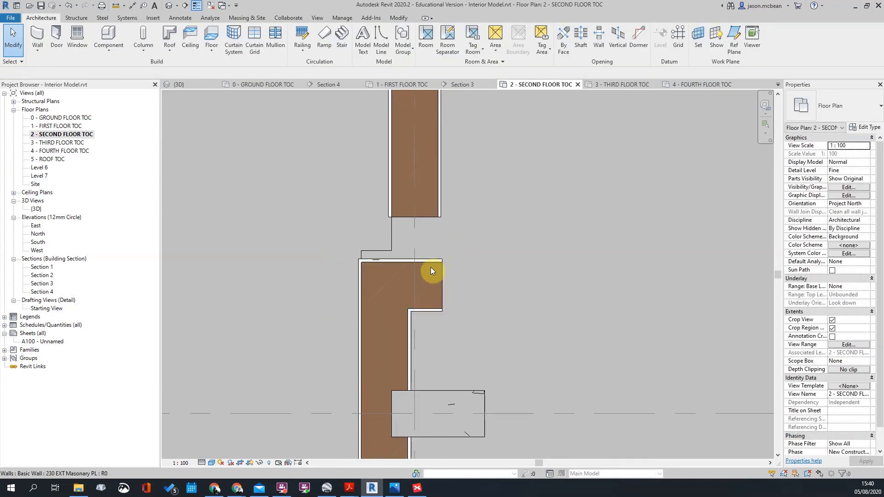
# - Extend the upper west wall down to the top face of the west stub wall
pyautogui.click(441, 201)
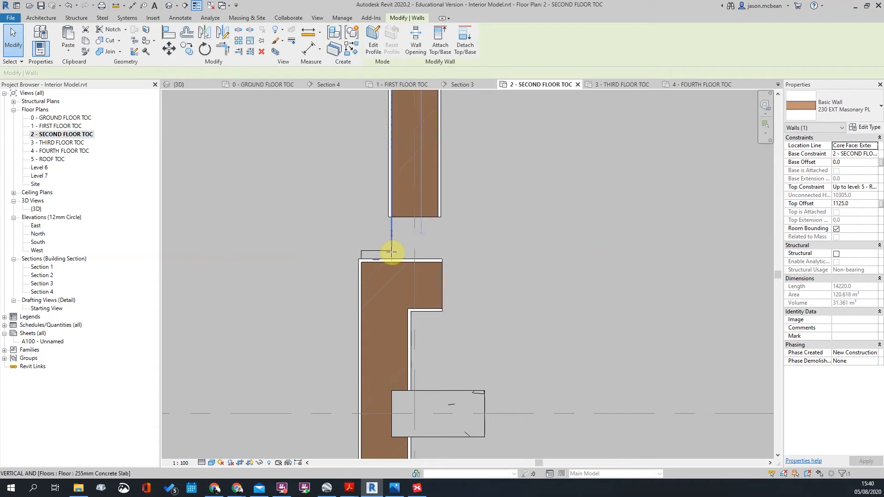
pyautogui.moveTo(391, 246); pyautogui.dragTo(394, 258)
pyautogui.click(548, 277)
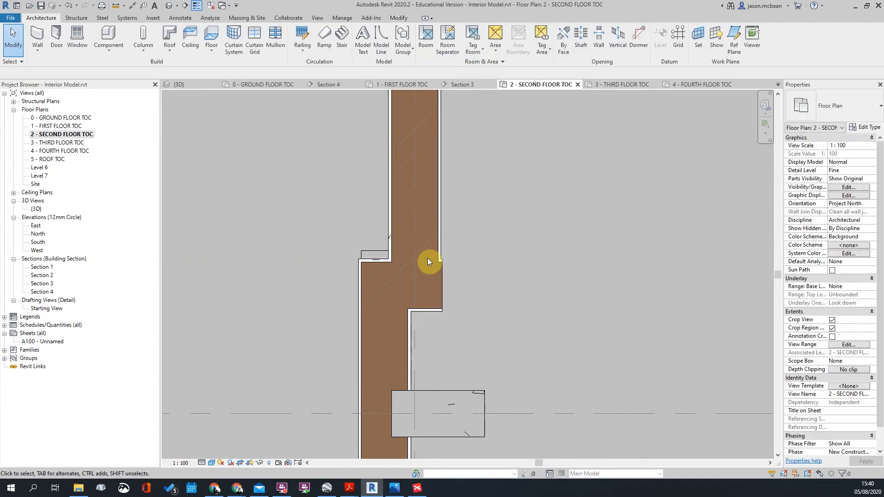
# - Extend the east end of the west stub wall outward past the upper west wall's inner face
pyautogui.press('t')
pyautogui.press('r')
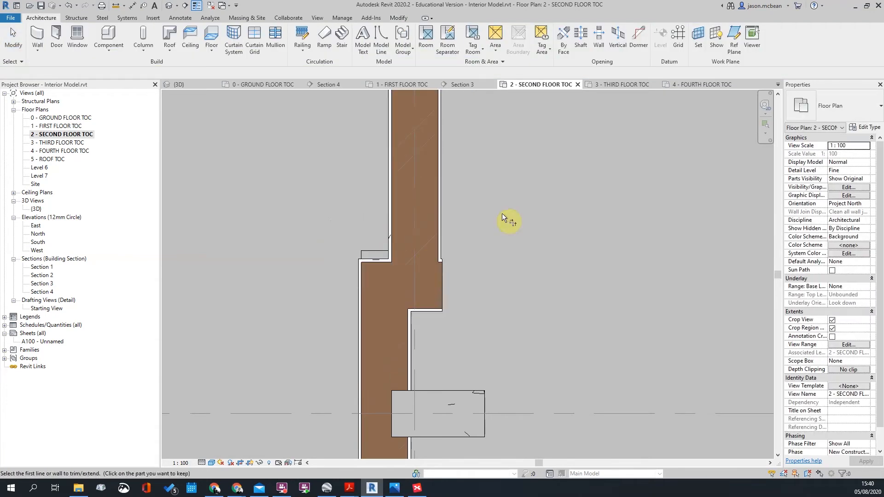
pyautogui.press('Escape')
pyautogui.click(435, 287)
pyautogui.scroll(2, 447, 282)
pyautogui.moveTo(440, 250); pyautogui.dragTo(435, 250)
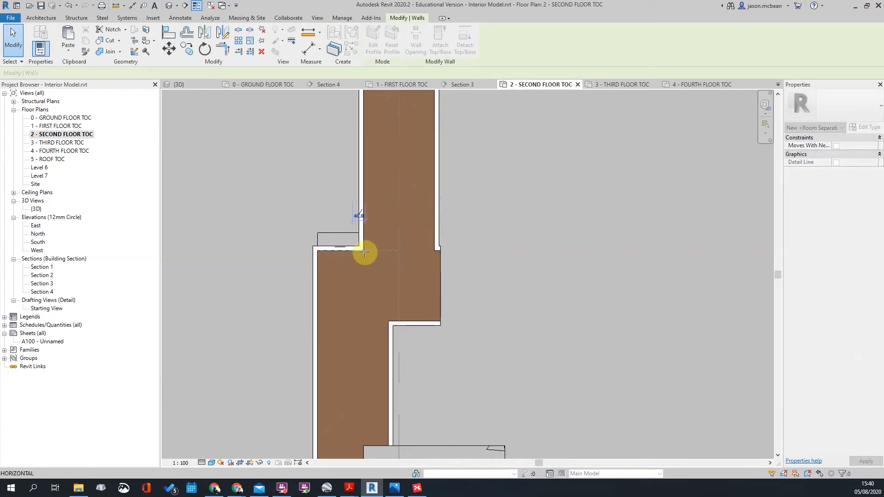
pyautogui.moveTo(366, 252); pyautogui.dragTo(451, 250)
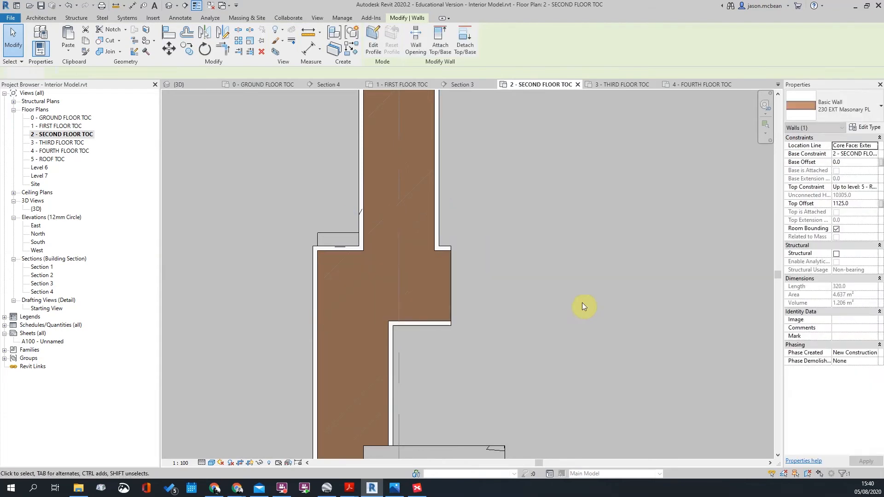
# - Trim the west stub wall's east end to the inner core face of the upper west wall
pyautogui.click(582, 307)
pyautogui.click(452, 278)
pyautogui.scroll(-2, 451, 278)
pyautogui.click(455, 273)
pyautogui.scroll(1, 445, 299)
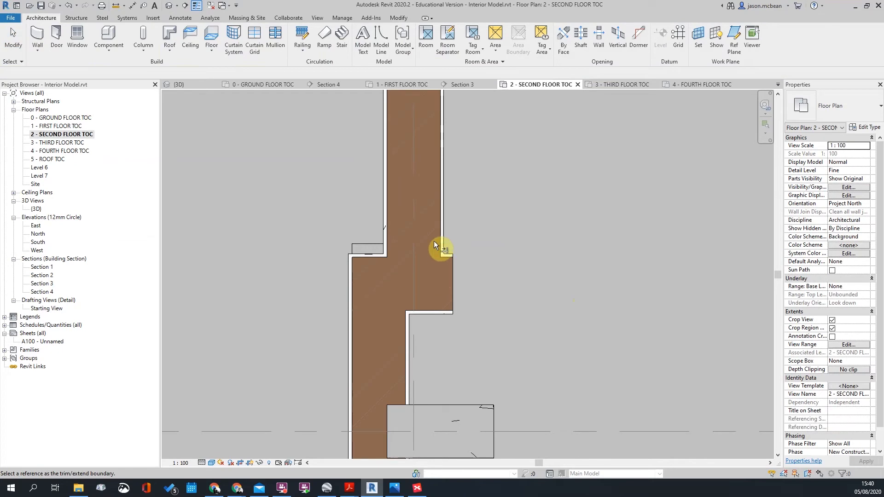
pyautogui.click(441, 240)
pyautogui.click(436, 311)
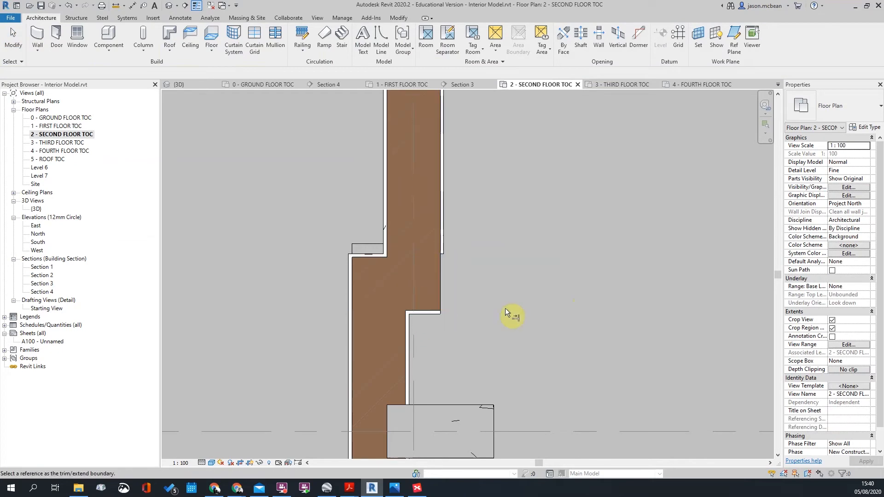
pyautogui.press('Escape')
pyautogui.click(439, 296)
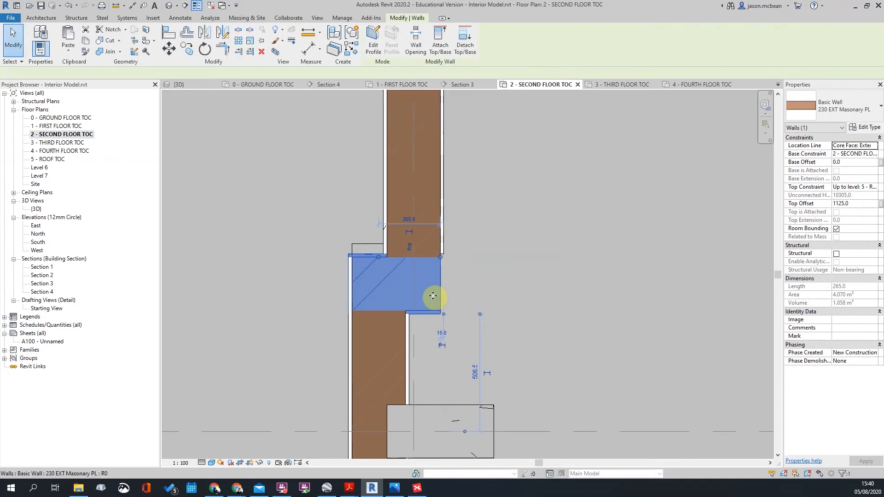
pyautogui.press('Escape')
pyautogui.scroll(-3, 435, 357)
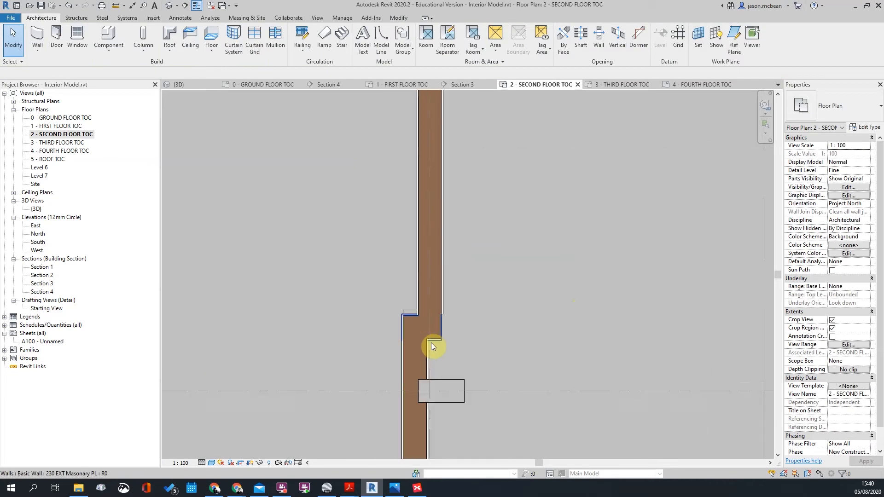
pyautogui.click(429, 329)
pyautogui.scroll(-3, 428, 328)
pyautogui.press('Escape')
pyautogui.scroll(6, 442, 322)
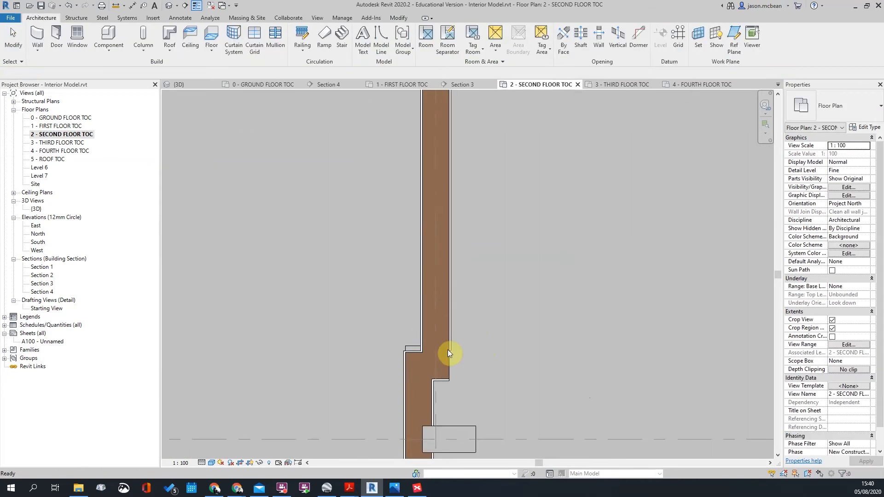
pyautogui.click(451, 375)
pyautogui.press('Escape')
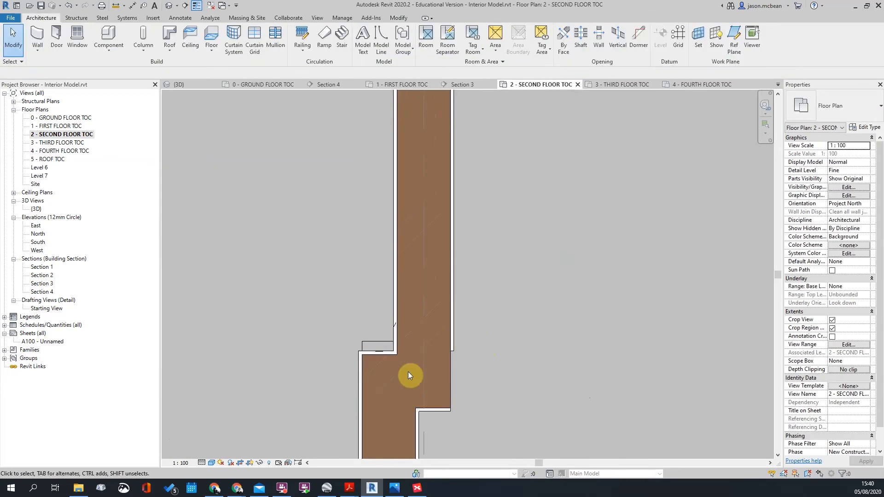
# - Trim the west stub wall and the upper west wall to a corner, unjoining the conflicting elements
pyautogui.press('t')
pyautogui.press('r')
pyautogui.click(384, 354)
pyautogui.click(397, 309)
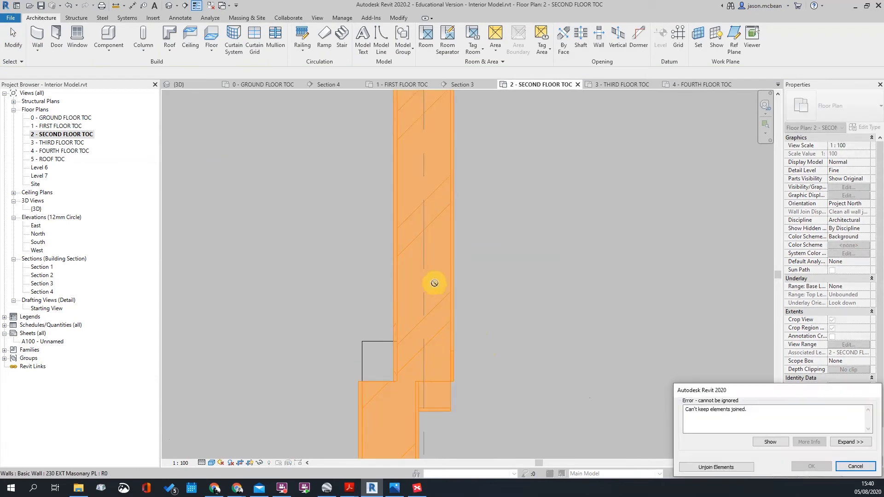
pyautogui.click(691, 469)
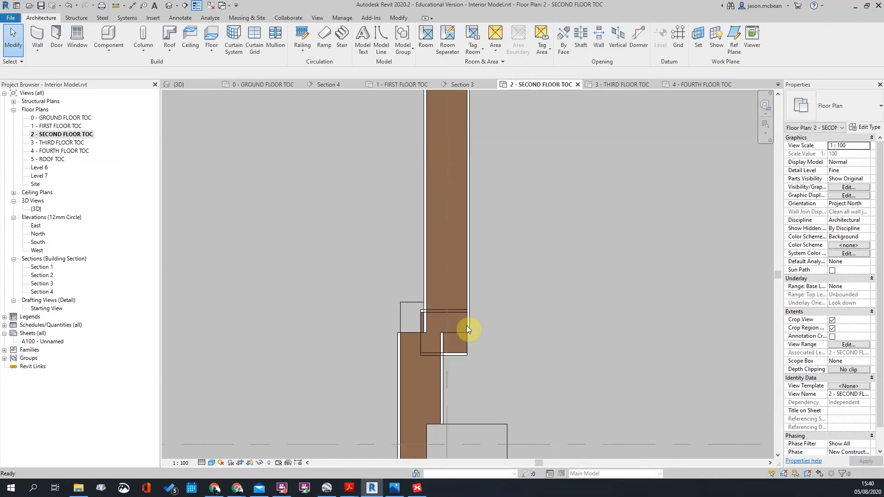
pyautogui.press('t')
pyautogui.press('r')
pyautogui.click(450, 363)
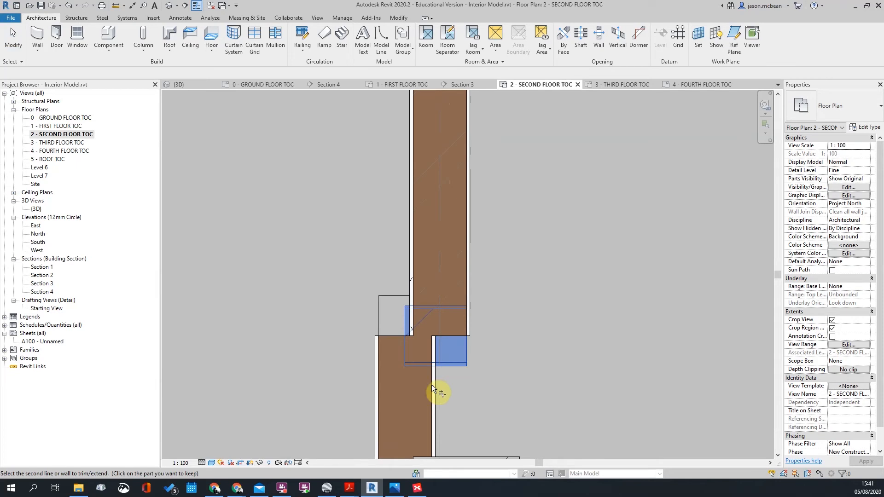
pyautogui.press('Escape')
pyautogui.press('Escape')
# - Stretch the west stub wall's west end back to the outer corner of the lower west wall
pyautogui.click(411, 361)
pyautogui.moveTo(405, 309); pyautogui.dragTo(375, 285)
pyautogui.scroll(2, 388, 353)
pyautogui.press('Escape')
pyautogui.click(374, 399)
pyautogui.click(407, 284)
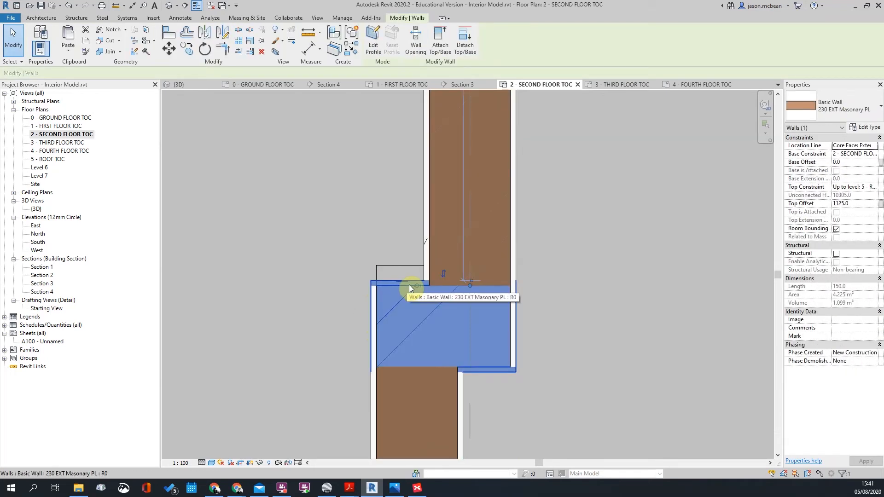
# - Pull the upper west wall's lower end up to the corner with the west stub wall
pyautogui.press('Escape')
pyautogui.scroll(-3, 432, 250)
pyautogui.click(430, 248)
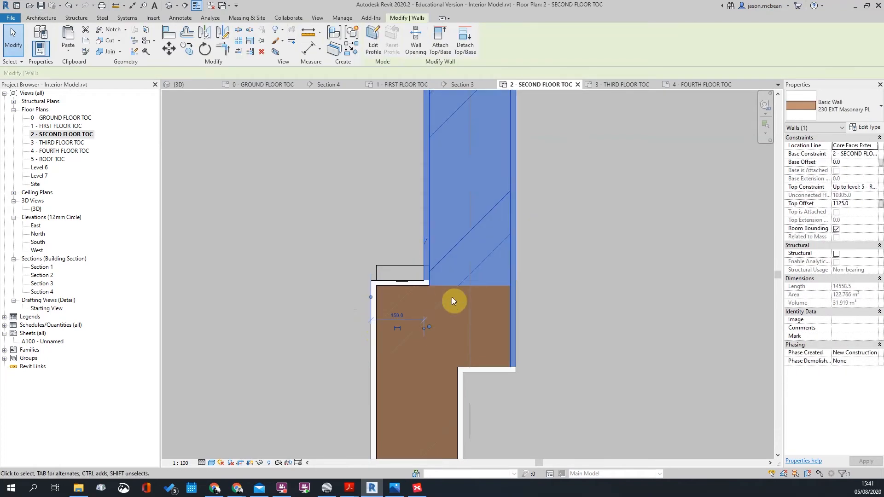
pyautogui.scroll(2, 431, 288)
pyautogui.scroll(-1, 438, 322)
pyautogui.moveTo(434, 321); pyautogui.dragTo(430, 281)
pyautogui.scroll(2, 441, 297)
pyautogui.press('Escape')
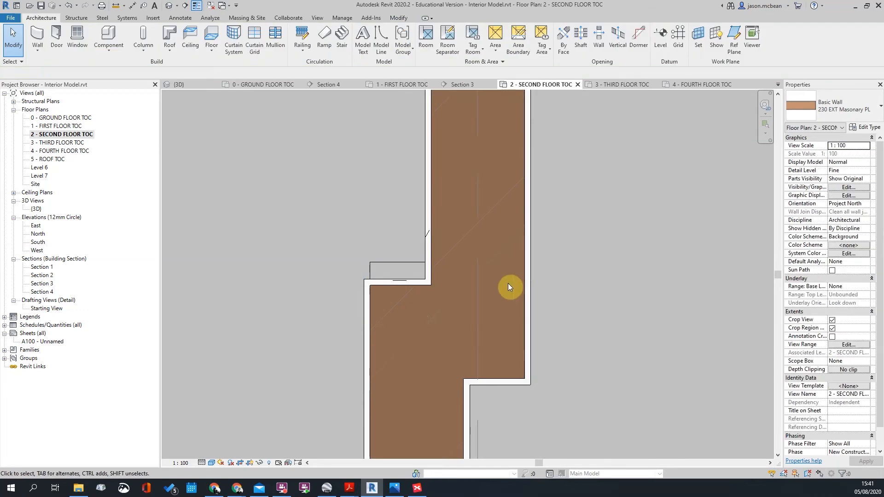
# - Review the imported DWG's layer visibility in the second floor plan's Visibility/Graphic Overrides
pyautogui.scroll(-10, 506, 286)
pyautogui.scroll(5, 618, 282)
pyautogui.scroll(-4, 663, 275)
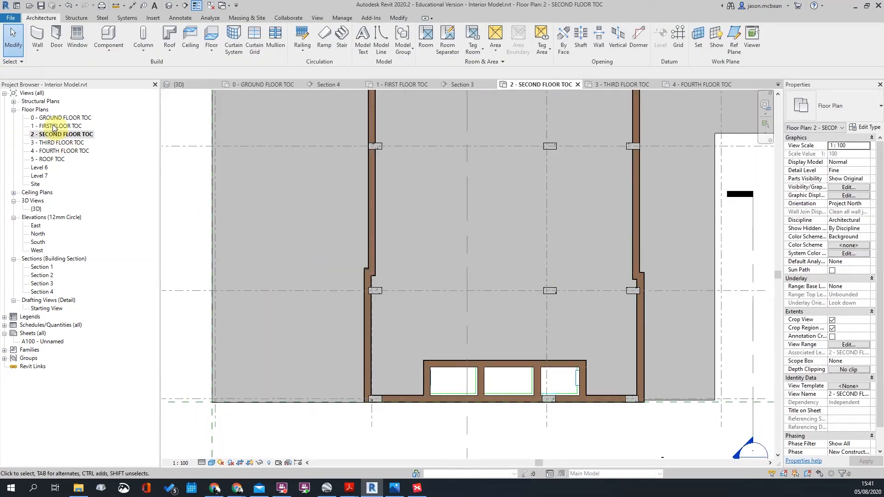
pyautogui.scroll(-3, 518, 326)
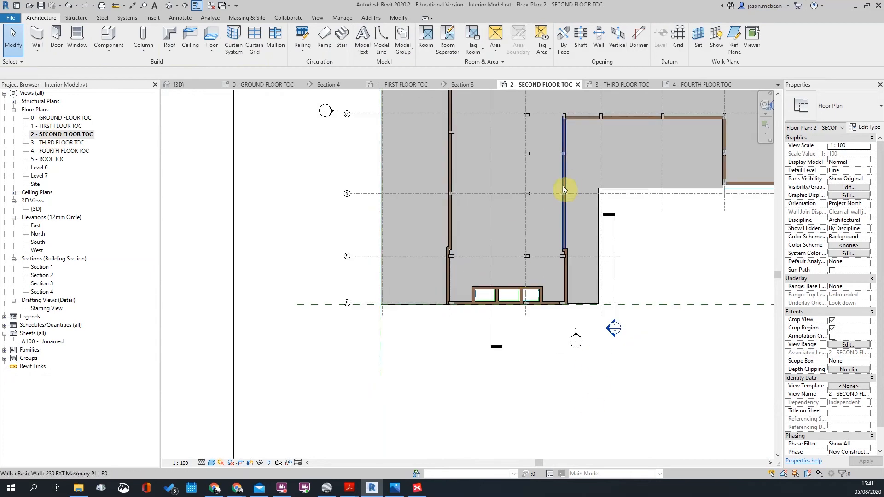
pyautogui.scroll(3, 512, 248)
pyautogui.press('v')
pyautogui.press('g')
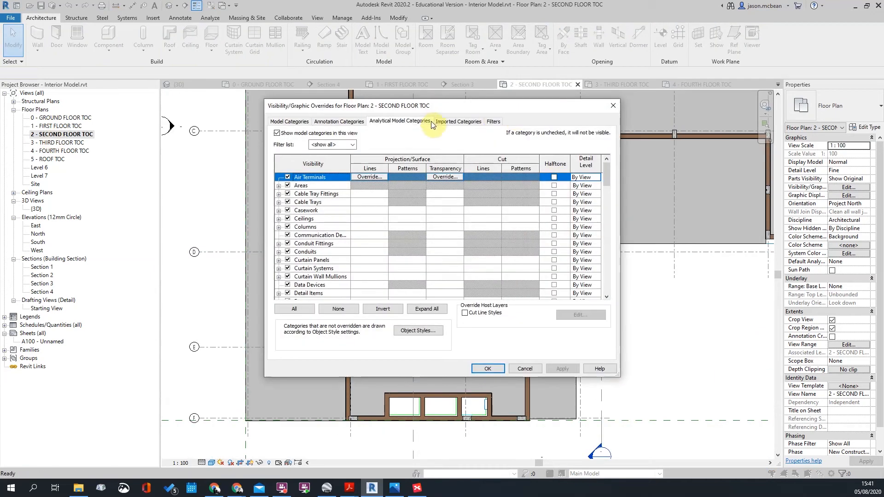
pyautogui.click(456, 121)
pyautogui.click(280, 171)
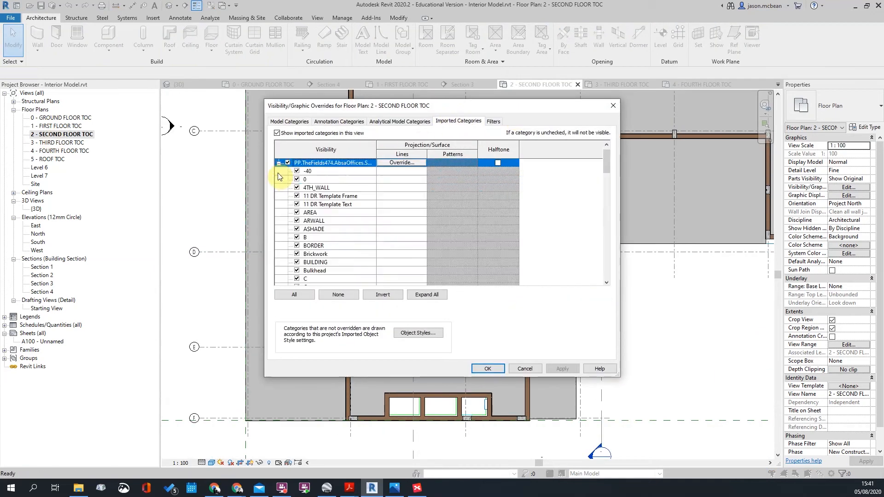
pyautogui.click(492, 372)
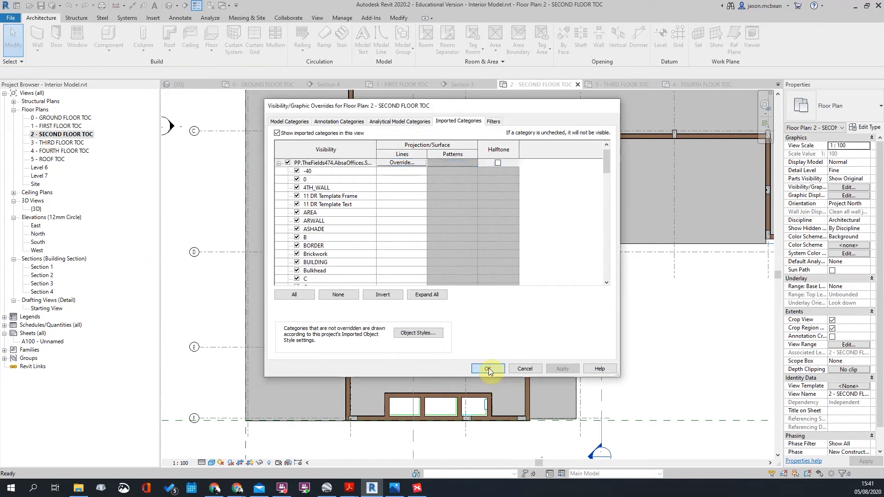
# - Bring the imported SecondFloor DWG forward and set its draw layer to Foreground
pyautogui.scroll(3, 485, 376)
pyautogui.click(485, 379)
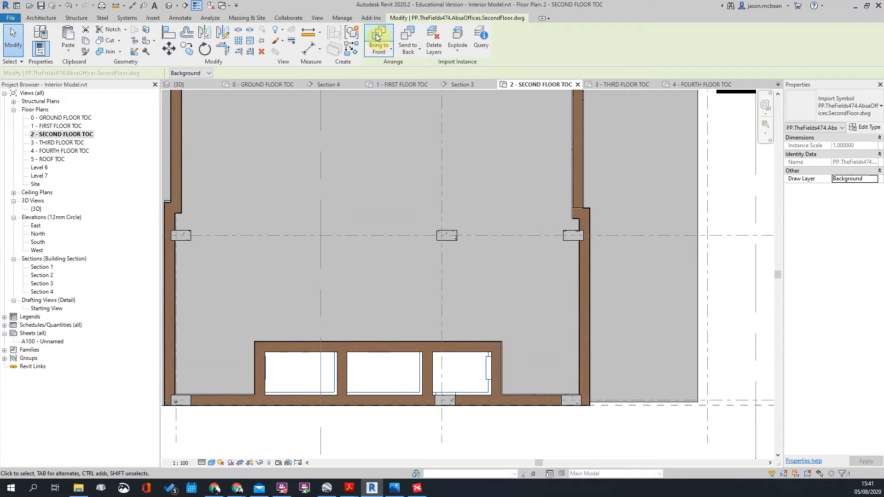
pyautogui.click(379, 53)
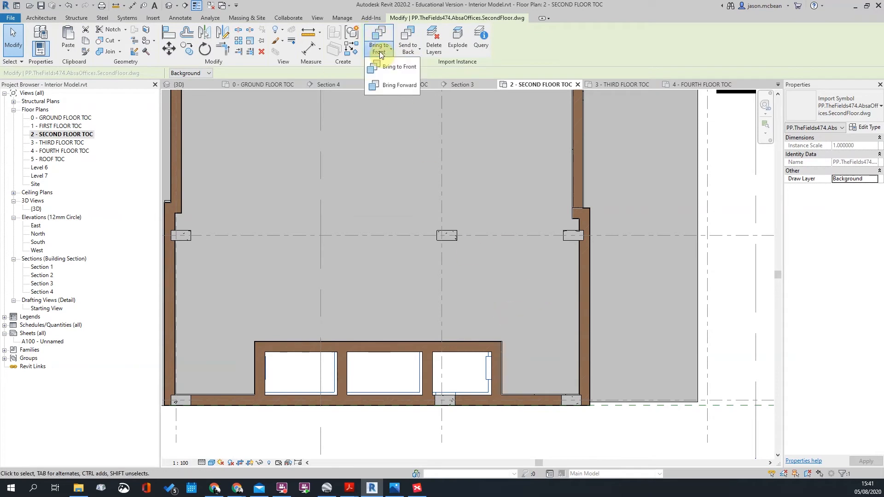
pyautogui.click(389, 91)
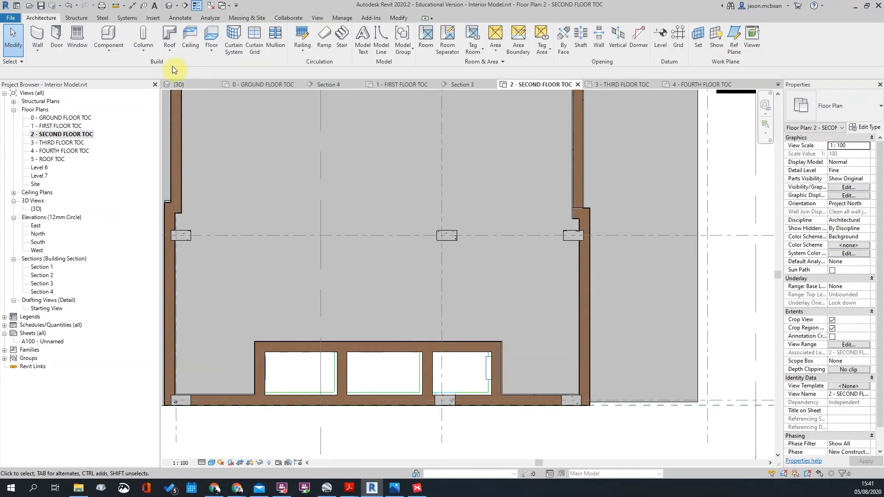
pyautogui.click(484, 367)
pyautogui.click(197, 76)
pyautogui.click(187, 88)
pyautogui.click(519, 264)
# - Align the west stub wall's upper core face with the DWG's horizontal wall line above grid E
pyautogui.scroll(2, 198, 175)
pyautogui.scroll(1, 198, 175)
pyautogui.moveTo(203, 227); pyautogui.dragTo(430, 247, button='middle')
pyautogui.scroll(5, 377, 269)
pyautogui.scroll(-2, 432, 255)
pyautogui.press('a')
pyautogui.press('l')
pyautogui.click(433, 250)
pyautogui.scroll(2, 366, 260)
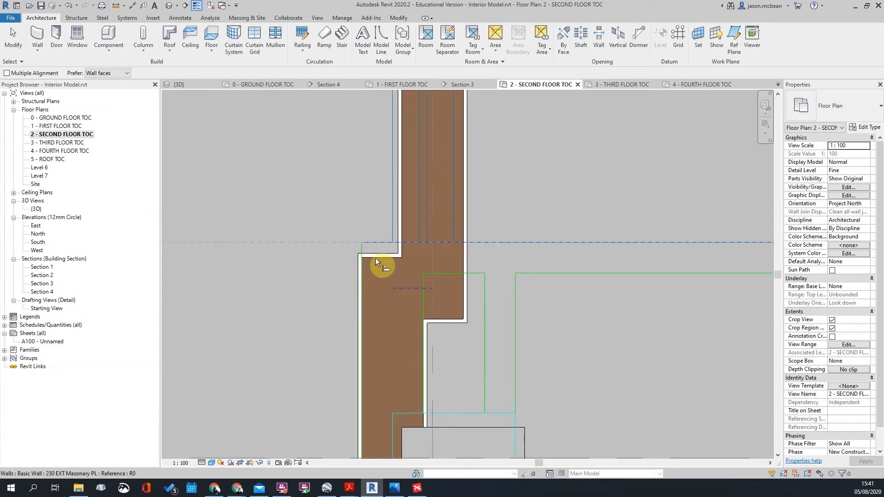
pyautogui.click(377, 257)
pyautogui.scroll(-4, 276, 258)
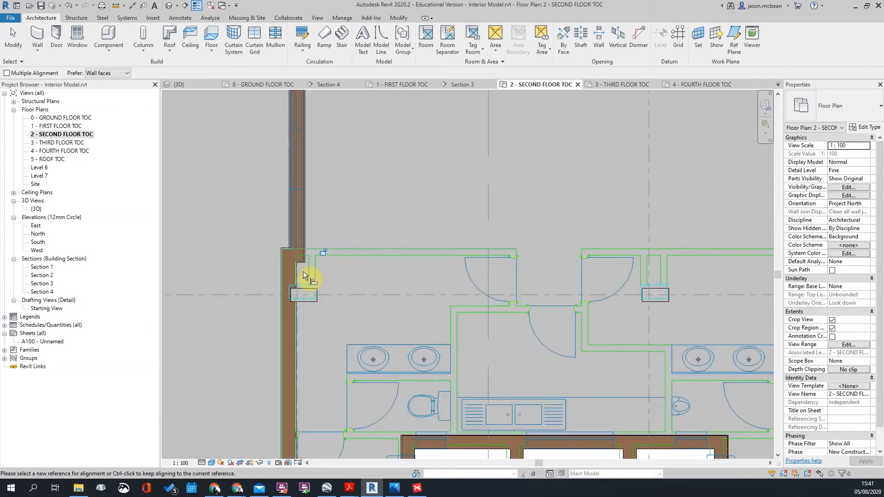
pyautogui.scroll(4, 737, 256)
pyautogui.scroll(-4, 517, 252)
pyautogui.press('Escape')
pyautogui.press('Escape')
# - Align the east stub wall's upper core face with the same horizontal wall line as the west stub
pyautogui.scroll(5, 203, 256)
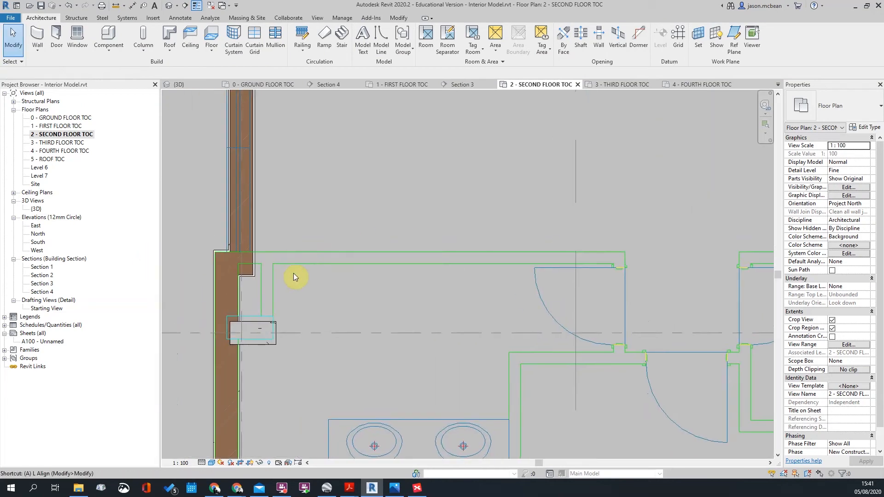
pyautogui.press('a')
pyautogui.press('l')
pyautogui.scroll(3, 253, 270)
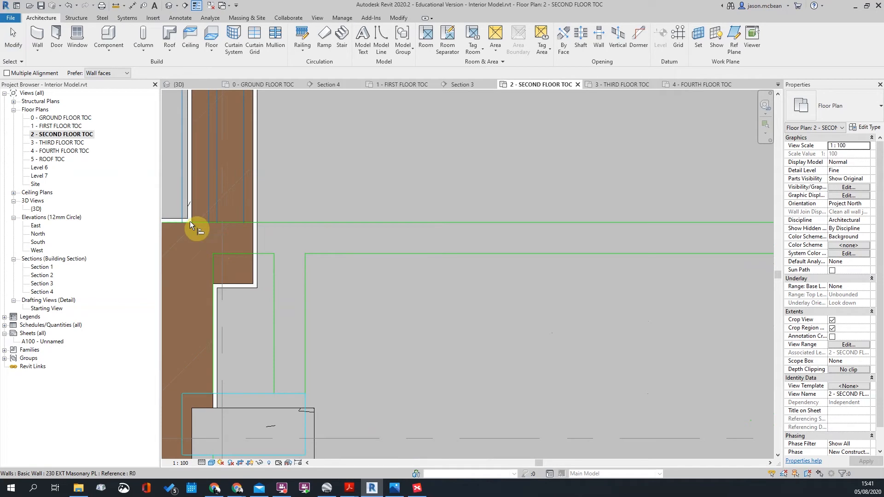
pyautogui.click(190, 224)
pyautogui.scroll(-4, 207, 258)
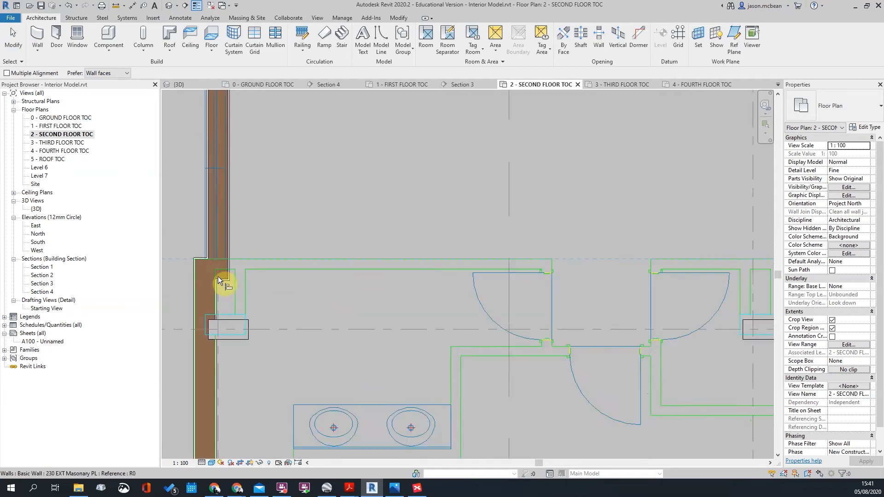
pyautogui.scroll(3, 635, 284)
pyautogui.scroll(3, 633, 283)
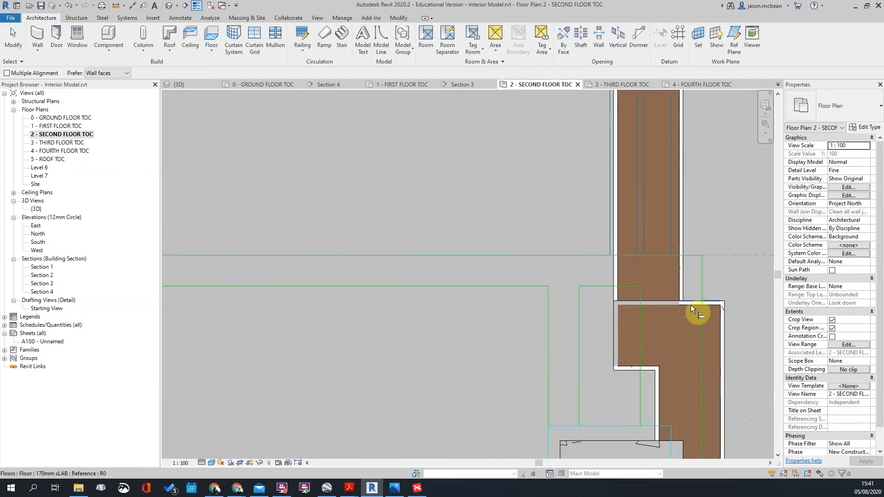
pyautogui.click(691, 305)
pyautogui.scroll(-3, 684, 274)
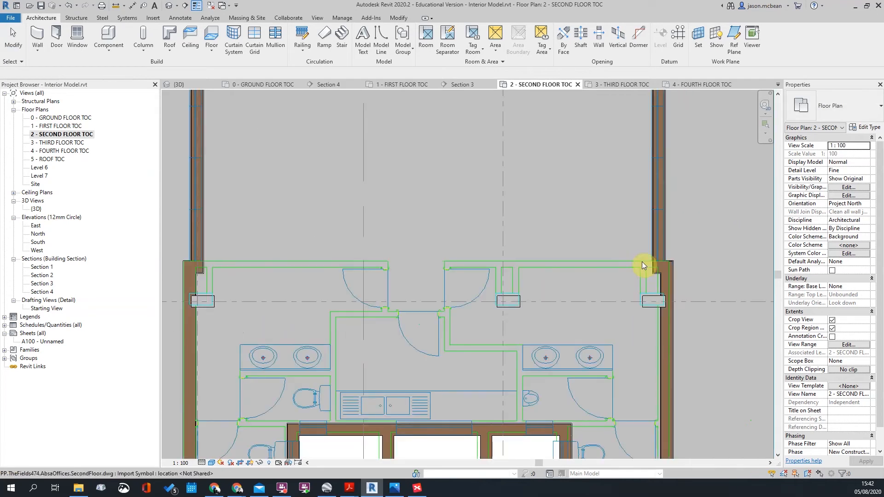
pyautogui.press('Escape')
pyautogui.press('Escape')
# - Examine the east and west walls, columns and lift shaft walls against the DWG underlay around the toilets
pyautogui.scroll(3, 667, 290)
pyautogui.scroll(3, 597, 235)
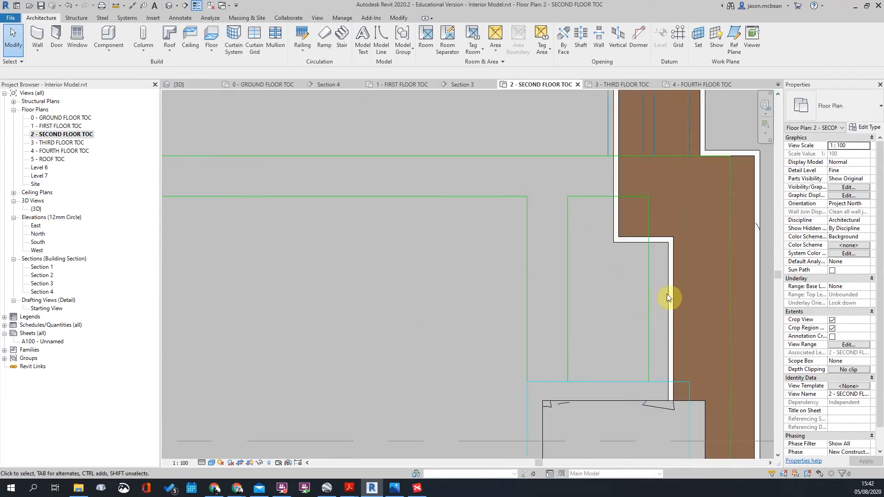
pyautogui.scroll(-2, 621, 201)
pyautogui.scroll(3, 651, 215)
pyautogui.scroll(-2, 716, 186)
pyautogui.scroll(-3, 682, 297)
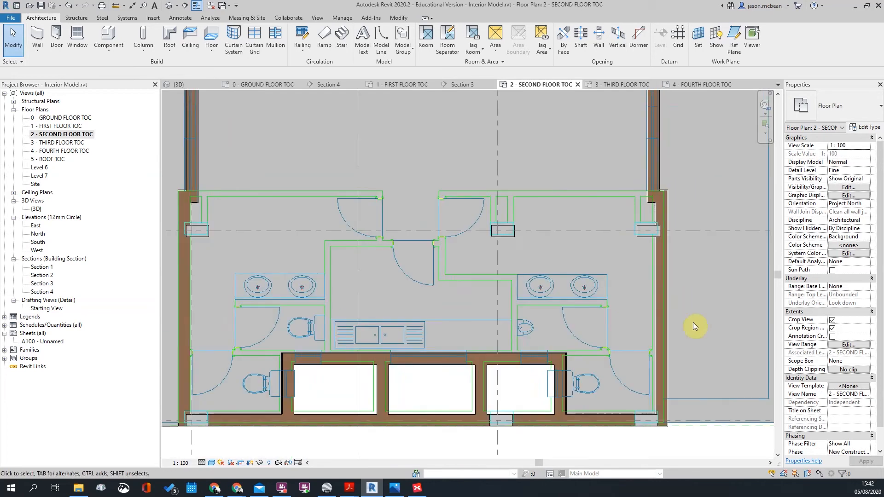
pyautogui.scroll(-3, 688, 289)
pyautogui.scroll(5, 619, 261)
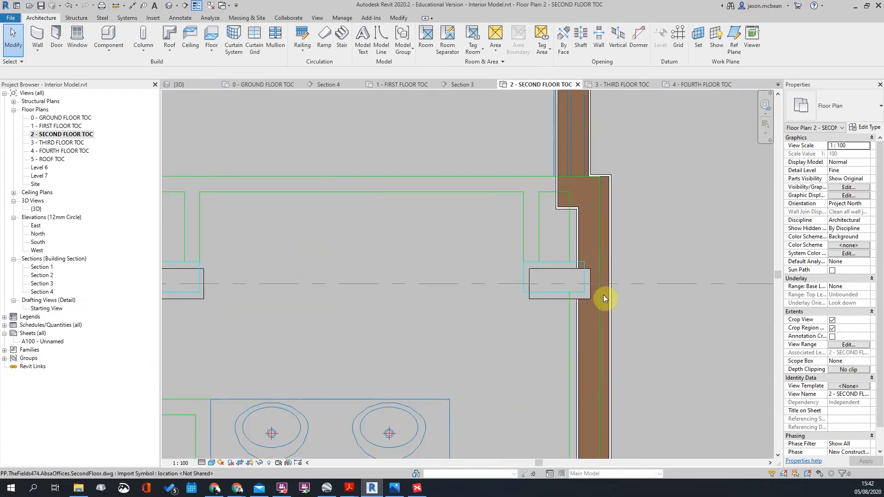
pyautogui.scroll(-5, 645, 257)
pyautogui.scroll(4, 350, 267)
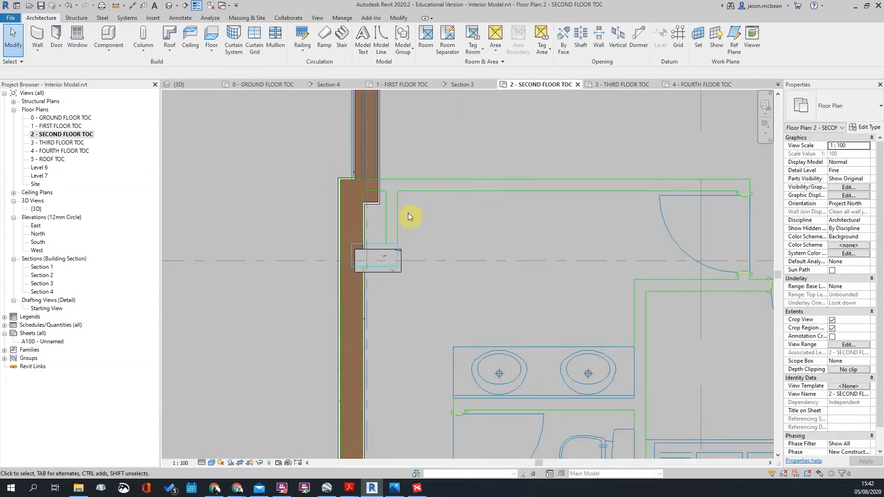
pyautogui.scroll(2, 362, 255)
pyautogui.scroll(-5, 385, 359)
pyautogui.scroll(3, 367, 355)
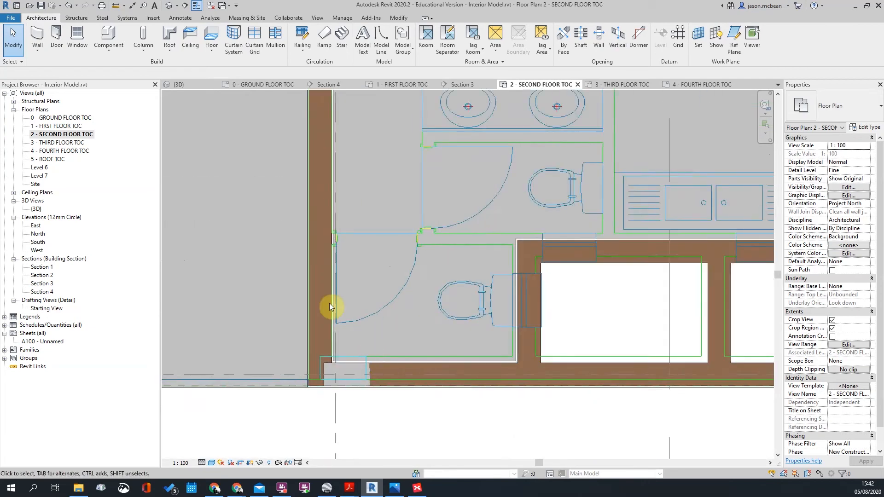
# - Compare the toilet-area walls and columns on the third, ground and first floor plans, finishing at the grid E column on the first floor
pyautogui.scroll(-3, 314, 258)
pyautogui.doubleClick(55, 142)
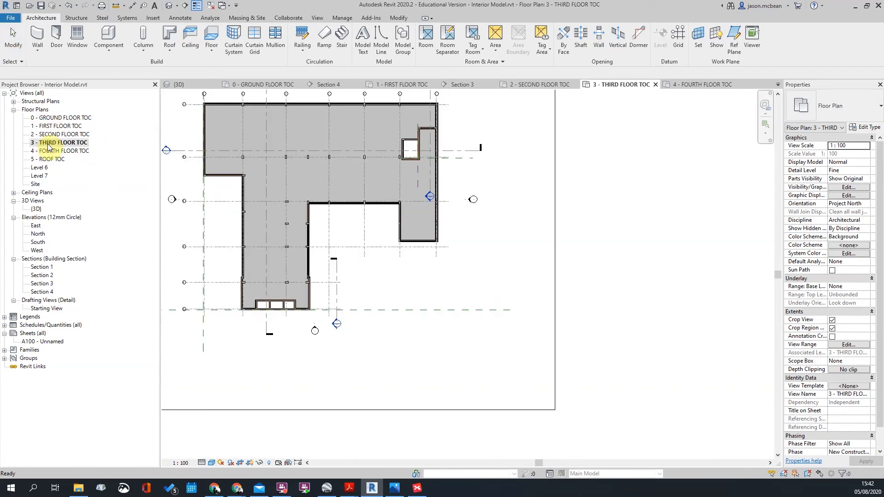
pyautogui.scroll(3, 315, 324)
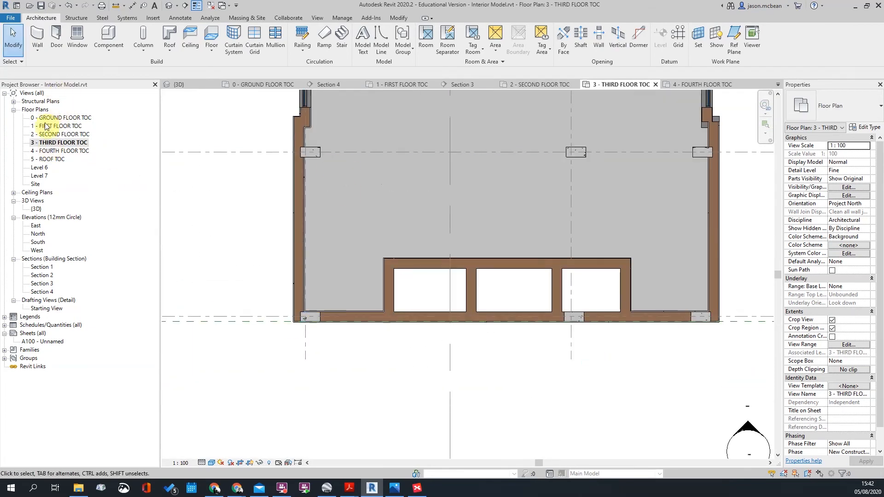
pyautogui.doubleClick(50, 118)
pyautogui.scroll(5, 345, 415)
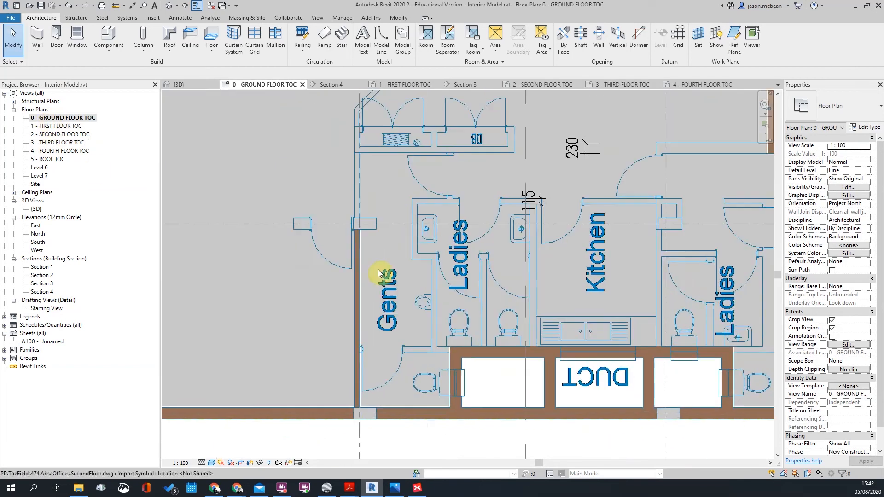
pyautogui.scroll(-1, 355, 190)
pyautogui.scroll(2, 377, 336)
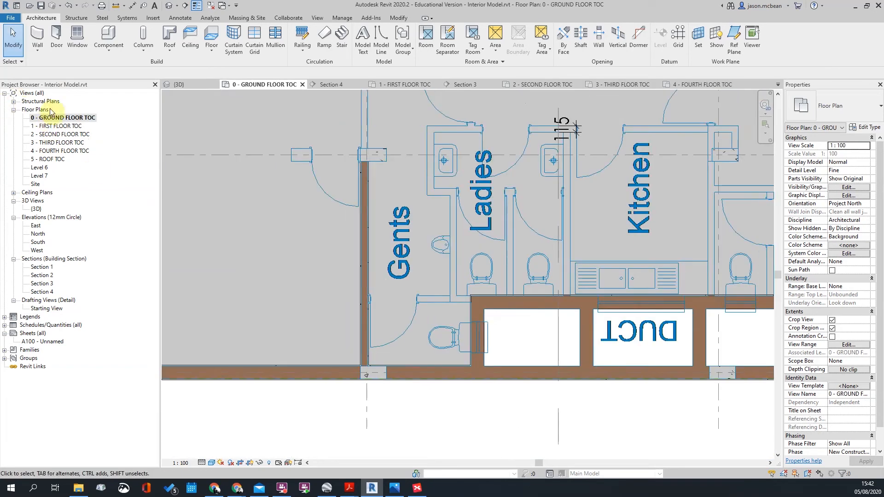
pyautogui.doubleClick(46, 126)
pyautogui.scroll(-5, 328, 328)
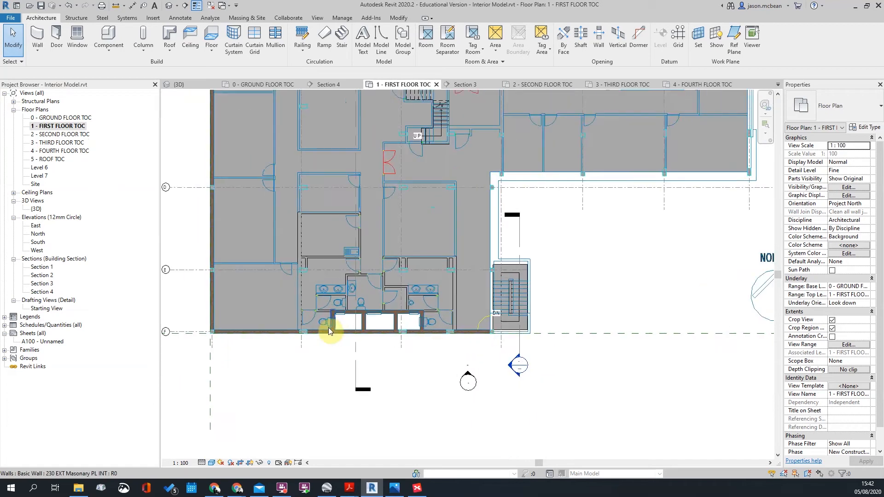
pyautogui.scroll(6, 360, 287)
pyautogui.scroll(-2, 353, 269)
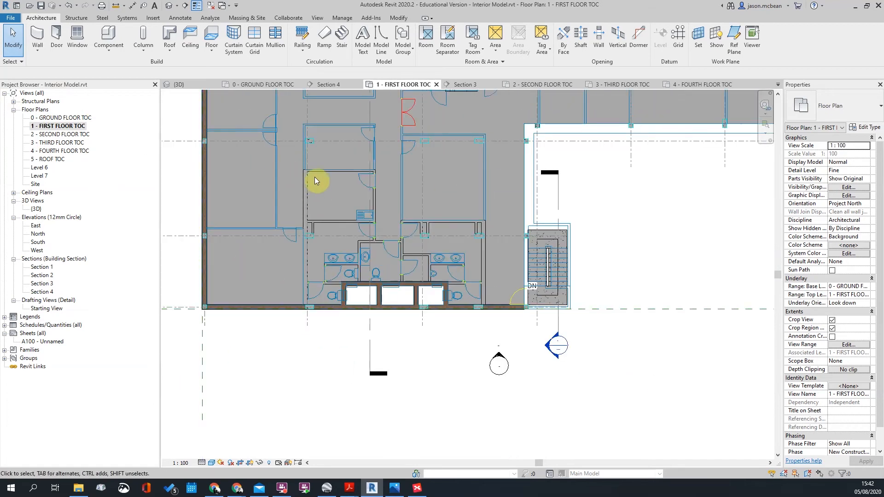
pyautogui.scroll(2, 311, 180)
pyautogui.scroll(-1, 308, 198)
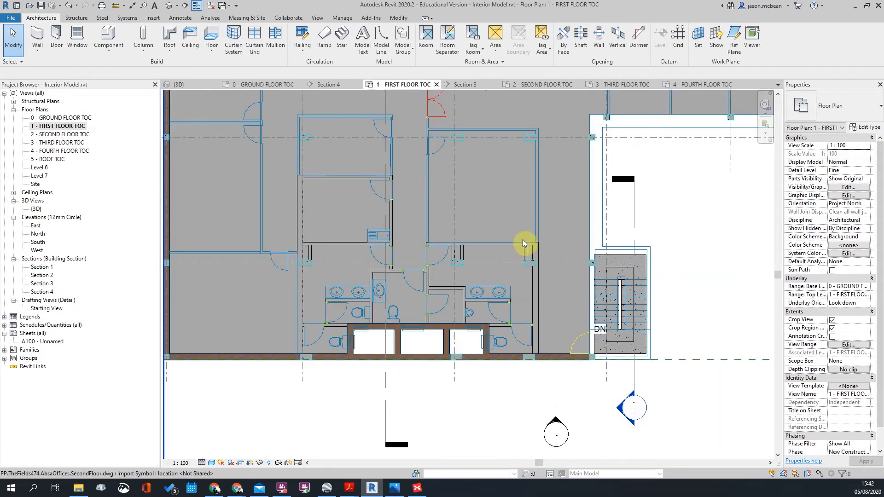
pyautogui.scroll(3, 523, 239)
pyautogui.scroll(5, 301, 317)
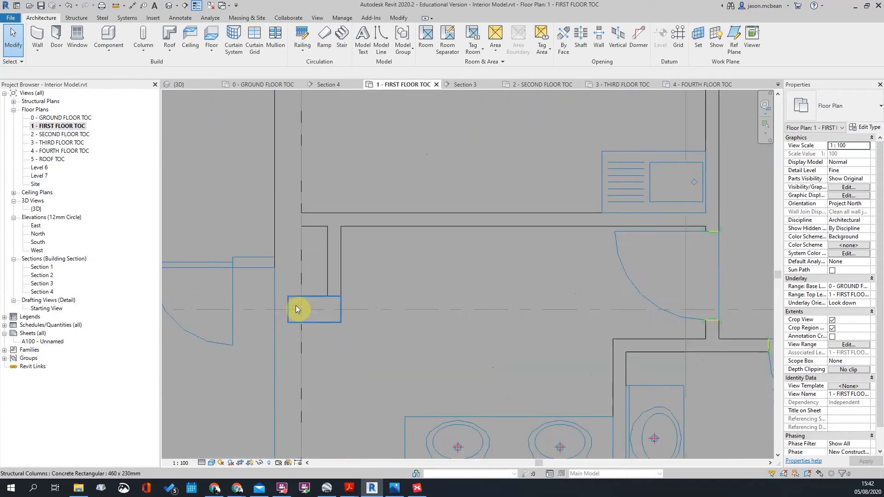
# - Measure the distance between the DWG's west wall line and the adjacent grid E column on the first floor
pyautogui.press('d')
pyautogui.press('i')
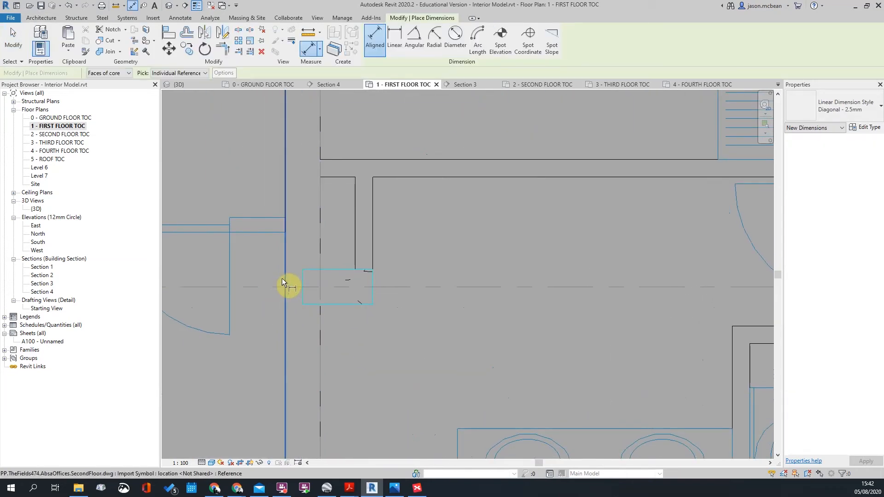
pyautogui.click(285, 278)
pyautogui.press('Escape')
pyautogui.press('Escape')
# - Move the second floor's west toilet wall west so its inner core face meets the grid E column's west edge
pyautogui.doubleClick(64, 134)
pyautogui.scroll(5, 305, 147)
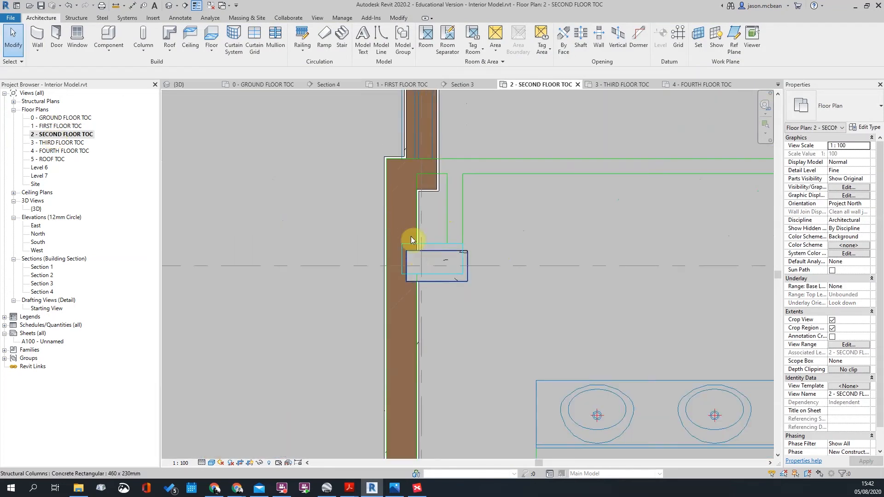
pyautogui.click(390, 222)
pyautogui.scroll(-2, 421, 249)
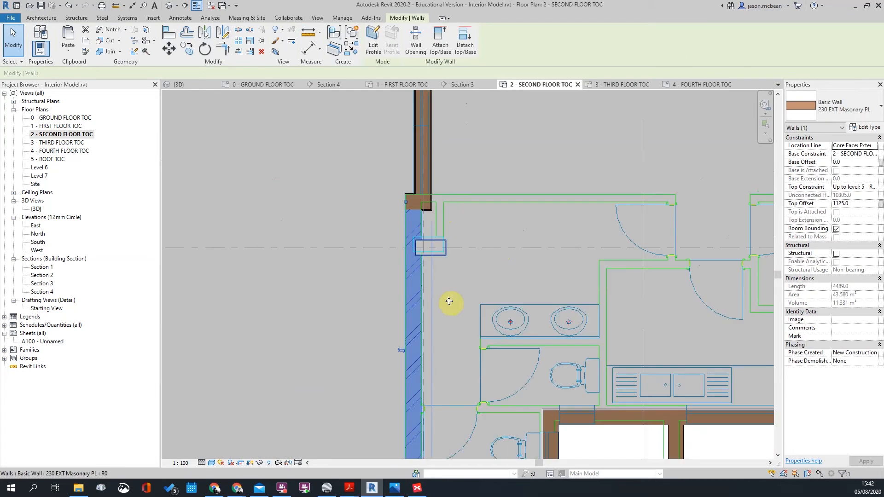
pyautogui.scroll(3, 456, 304)
pyautogui.click(440, 260)
pyautogui.scroll(3, 432, 262)
pyautogui.click(432, 262)
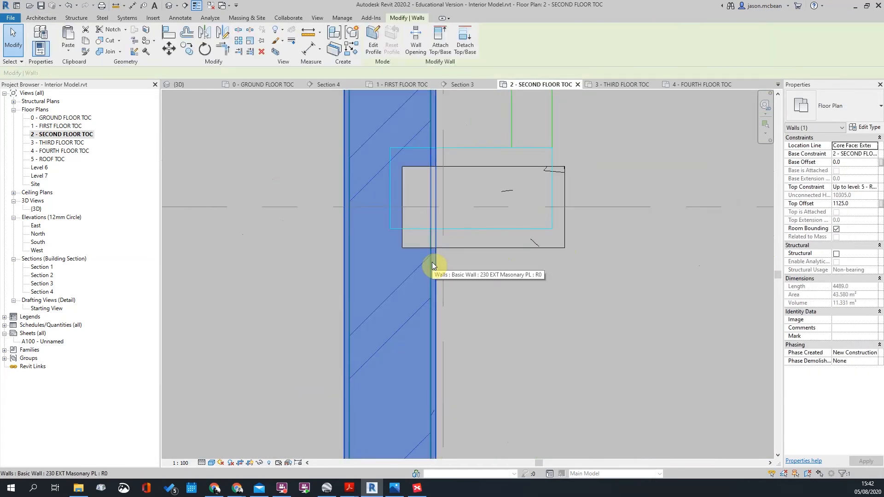
pyautogui.press('m')
pyautogui.press('v')
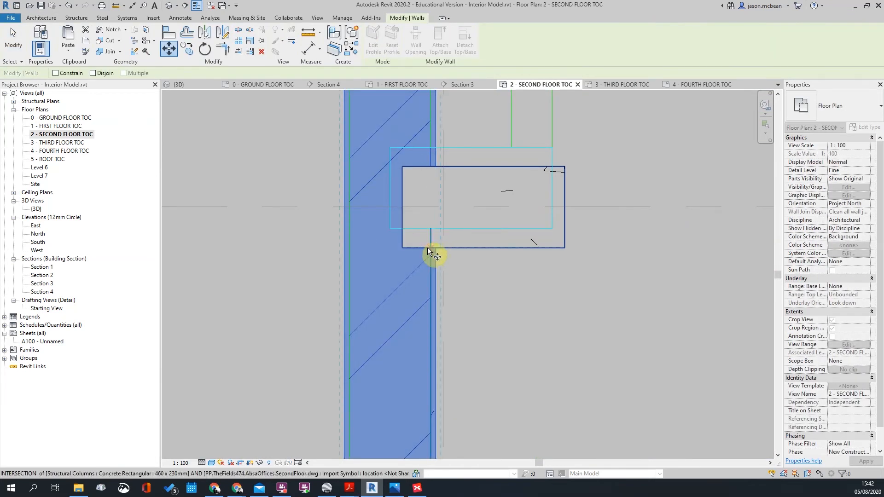
pyautogui.click(401, 248)
pyautogui.scroll(-2, 479, 299)
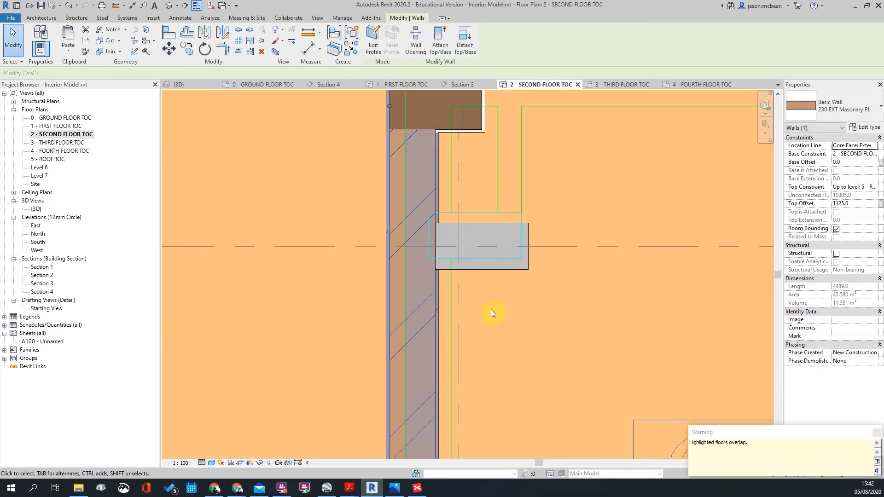
pyautogui.click(543, 359)
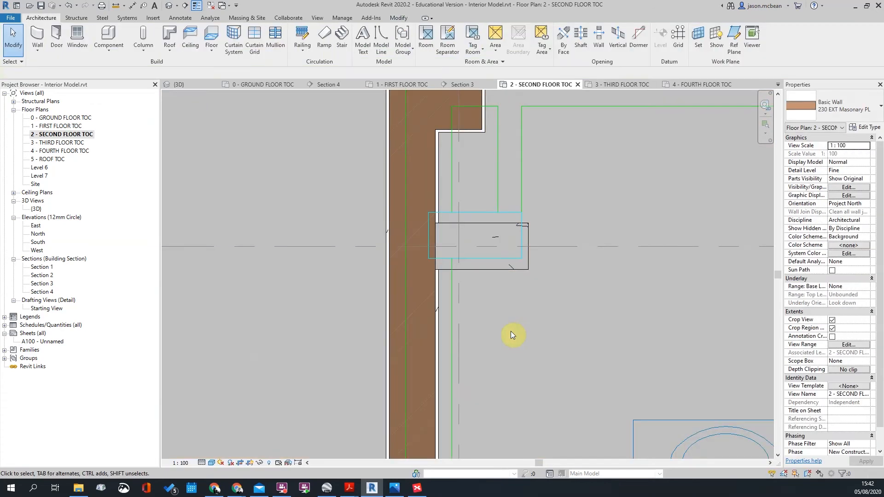
# - Move the west toilet wall 115 mm east, over the edge of the grid E column
pyautogui.click(435, 284)
pyautogui.press('m')
pyautogui.press('v')
pyautogui.click(470, 322)
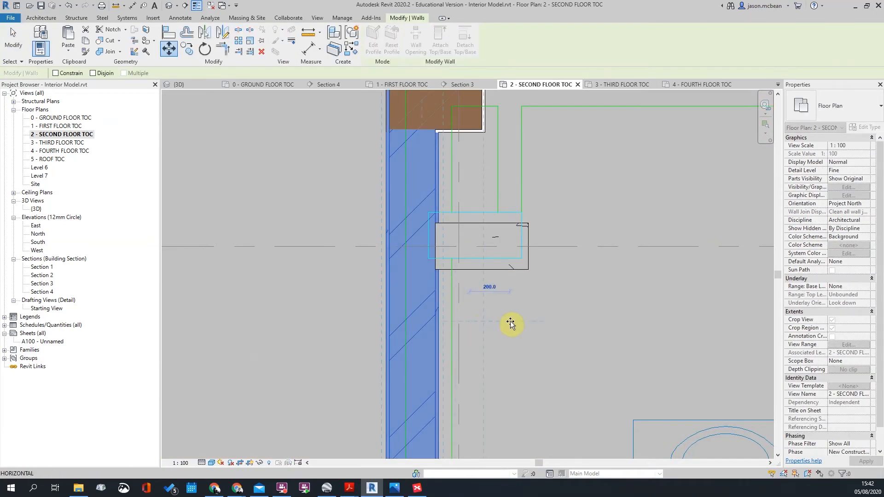
pyautogui.write('115')
pyautogui.press('Return')
pyautogui.scroll(-3, 466, 294)
pyautogui.press('Escape')
# - Move the second floor's east toilet wall east so its inner core face meets the grid E column's east edge
pyautogui.scroll(-2, 443, 248)
pyautogui.scroll(6, 463, 270)
pyautogui.scroll(-4, 383, 231)
pyautogui.moveTo(565, 246); pyautogui.dragTo(240, 245, button='middle')
pyautogui.scroll(3, 607, 240)
pyautogui.click(609, 239)
pyautogui.scroll(1, 582, 152)
pyautogui.moveTo(653, 409); pyautogui.dragTo(602, 359, button='middle')
pyautogui.scroll(-2, 594, 196)
pyautogui.scroll(3, 559, 228)
pyautogui.click(552, 203)
pyautogui.click(545, 203)
pyautogui.scroll(2, 562, 251)
pyautogui.press('m')
pyautogui.press('v')
pyautogui.click(539, 278)
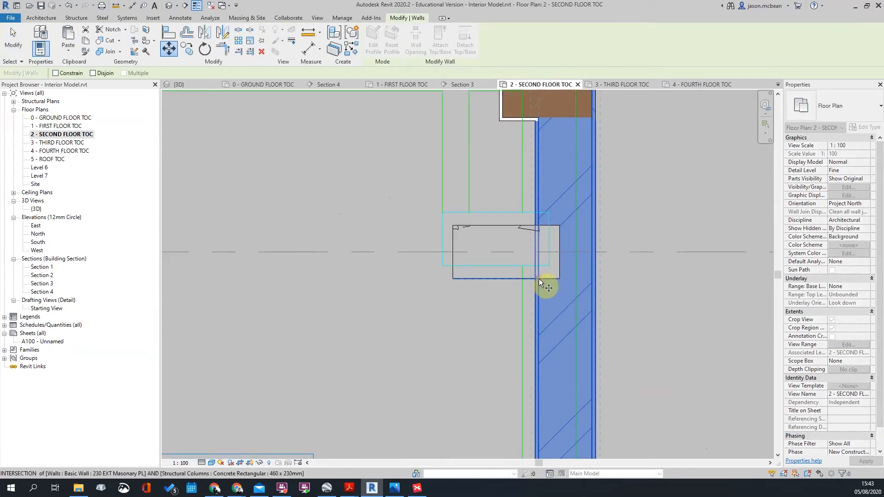
pyautogui.scroll(-3, 651, 294)
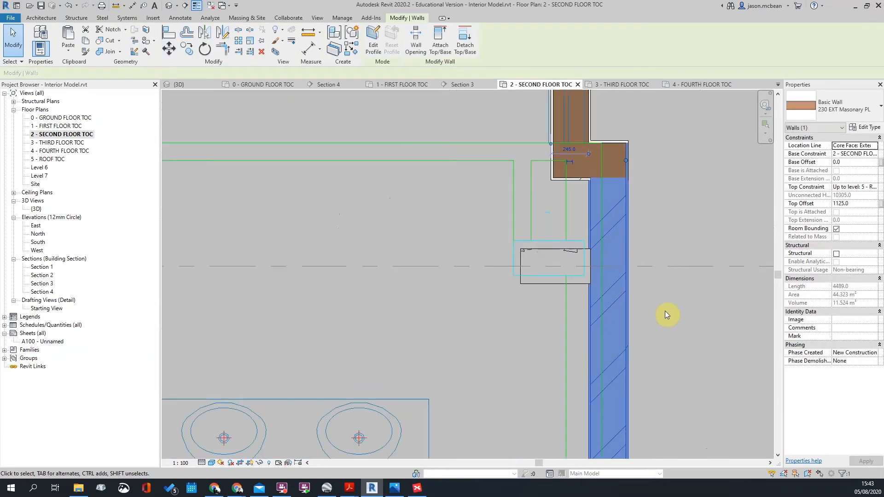
# - Move the east toilet wall 115 mm west, over the edge of the grid E column
pyautogui.press('m')
pyautogui.press('v')
pyautogui.click(673, 313)
pyautogui.write('120')
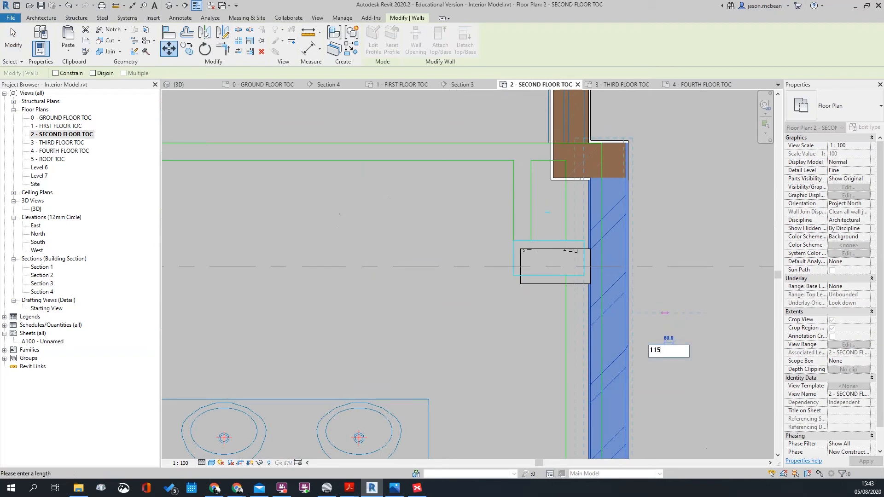
pyautogui.press('Return')
pyautogui.click(660, 306)
pyautogui.scroll(-5, 660, 306)
pyautogui.scroll(6, 628, 234)
pyautogui.scroll(4, 632, 221)
pyautogui.scroll(-4, 632, 220)
pyautogui.scroll(-6, 621, 382)
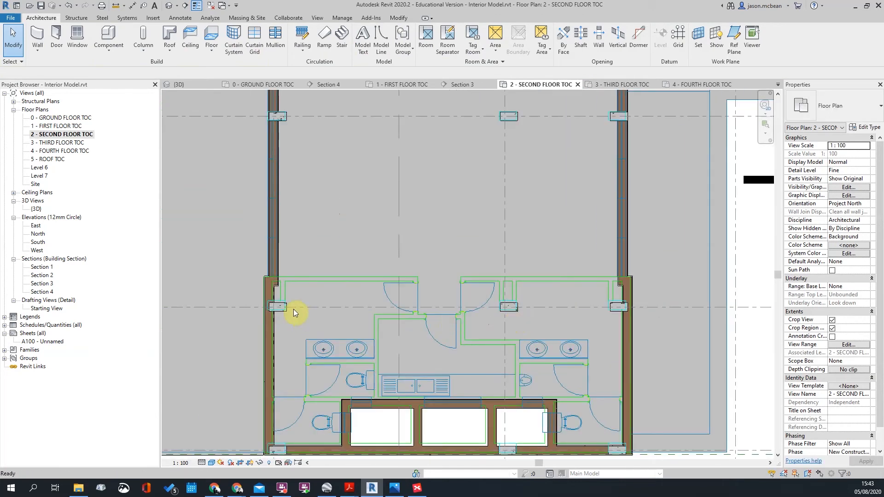
pyautogui.scroll(3, 482, 342)
pyautogui.click(510, 256)
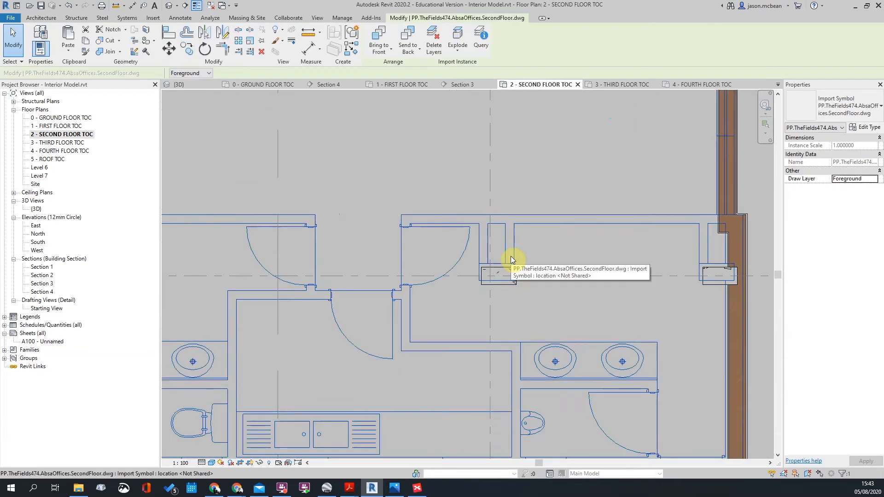
pyautogui.scroll(3, 512, 258)
pyautogui.press('m')
pyautogui.press('v')
pyautogui.click(517, 314)
pyautogui.scroll(-3, 531, 244)
pyautogui.press('Escape')
pyautogui.scroll(-5, 534, 239)
pyautogui.press('Escape')
# - Examine the lift shaft walls and southern columns against the DWG lines on the second floor
pyautogui.scroll(5, 424, 325)
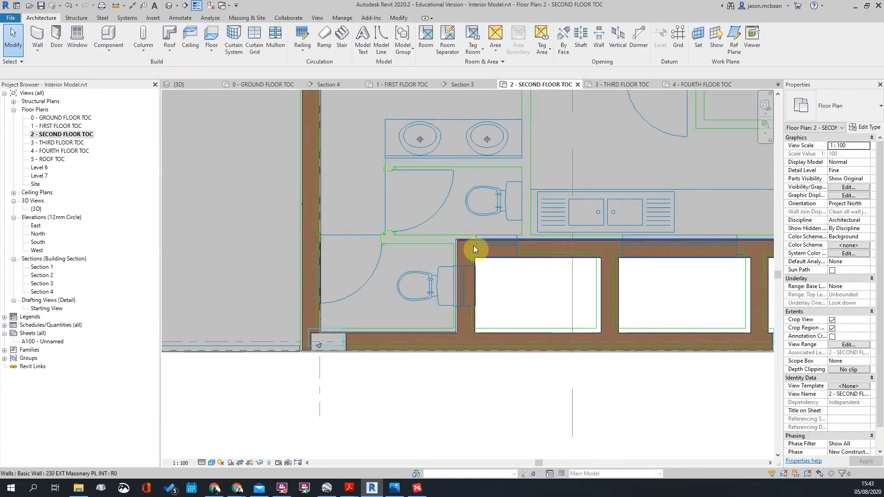
pyautogui.scroll(-2, 453, 244)
pyautogui.scroll(2, 497, 249)
pyautogui.scroll(-2, 366, 237)
pyautogui.scroll(2, 654, 251)
pyautogui.moveTo(705, 247); pyautogui.dragTo(648, 210, button='middle')
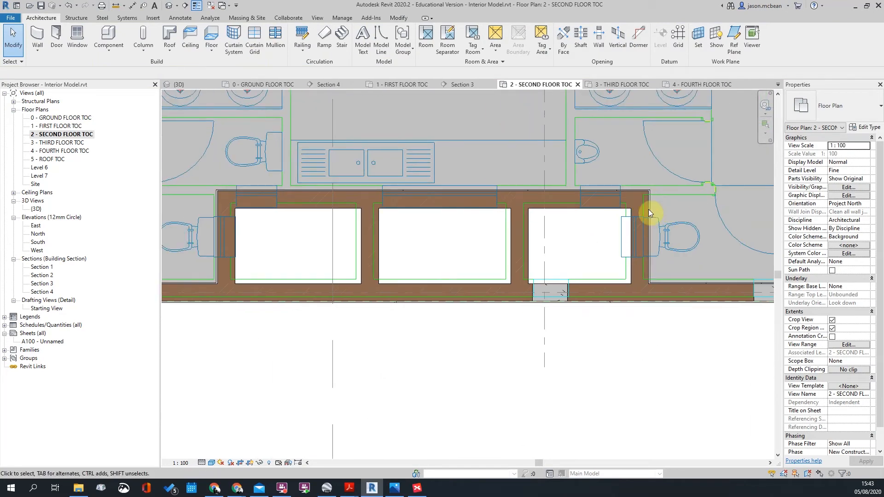
pyautogui.scroll(-2, 659, 208)
pyautogui.scroll(2, 675, 190)
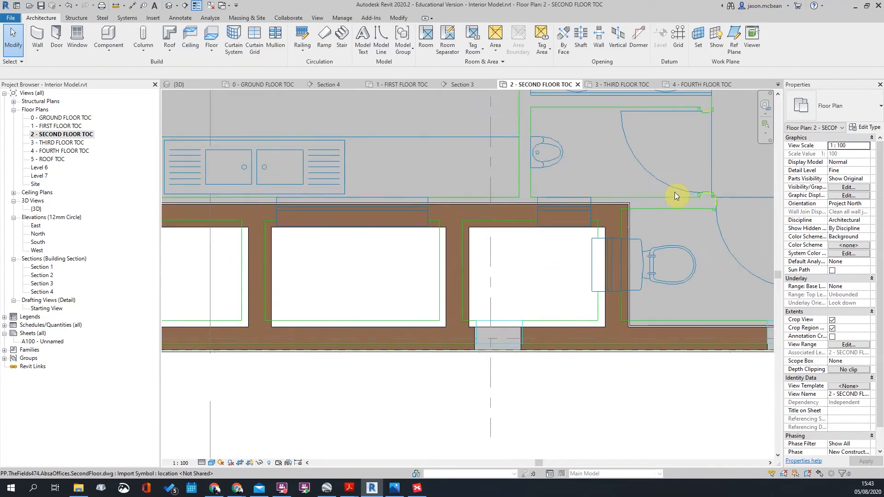
pyautogui.scroll(-2, 650, 215)
# - Examine the SecondFloor DWG's outline against the slab's southwest corner and the west toilet's wall corners
pyautogui.click(651, 213)
pyautogui.scroll(-1, 507, 235)
pyautogui.scroll(3, 294, 350)
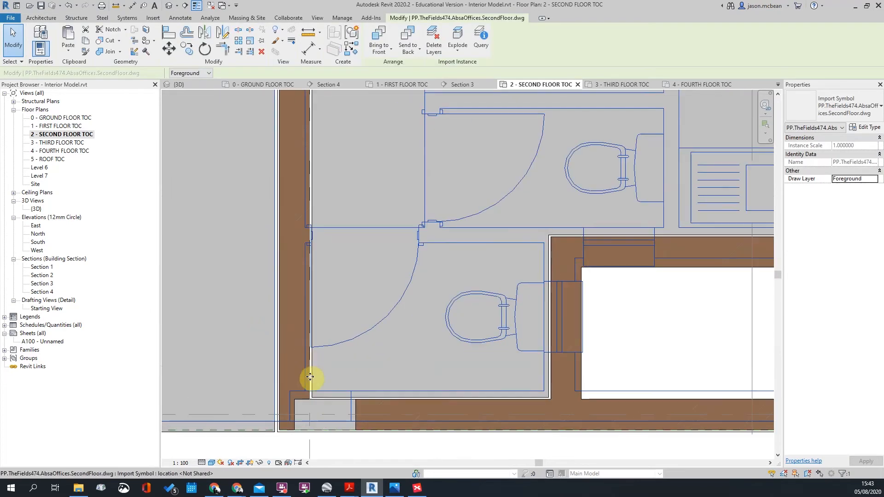
pyautogui.scroll(-2, 596, 250)
pyautogui.scroll(-2, 174, 340)
pyautogui.moveTo(174, 339); pyautogui.dragTo(279, 322, button='middle')
pyautogui.scroll(3, 267, 322)
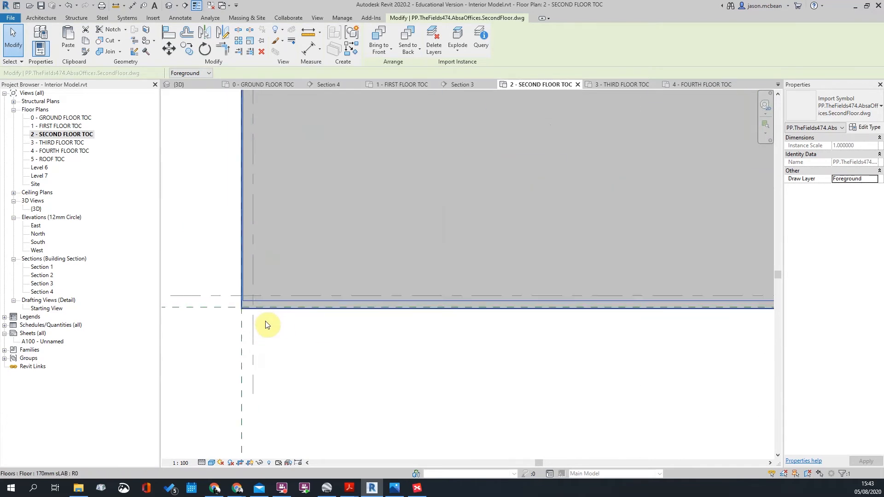
pyautogui.click(223, 339)
pyautogui.scroll(3, 253, 317)
pyautogui.click(236, 275)
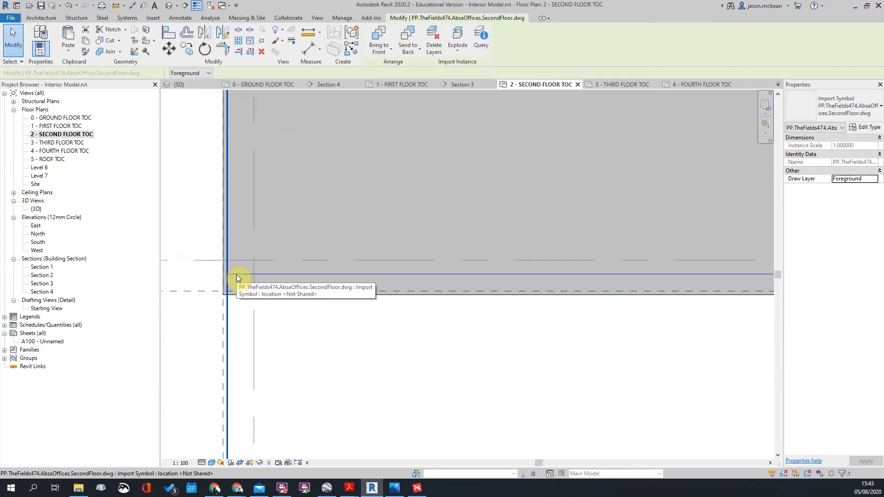
pyautogui.scroll(-2, 239, 278)
pyautogui.scroll(3, 493, 275)
pyautogui.scroll(-4, 454, 281)
pyautogui.scroll(3, 462, 289)
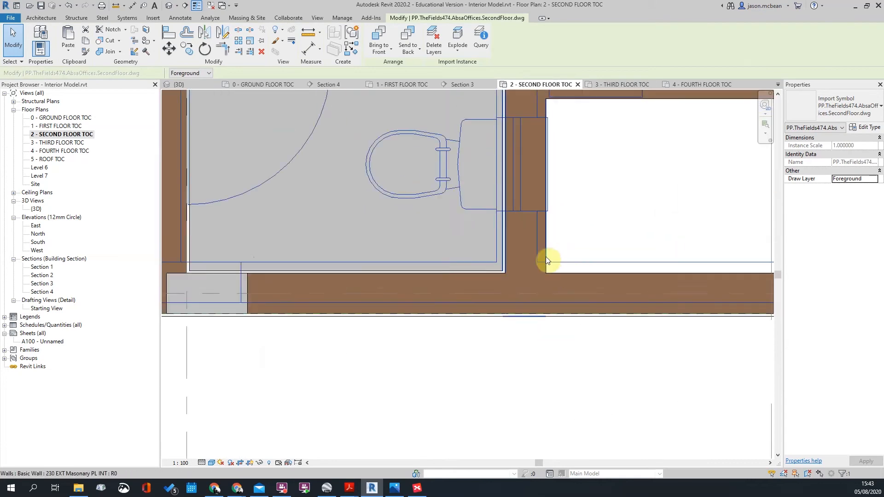
pyautogui.press('m')
pyautogui.press('v')
pyautogui.click(499, 264)
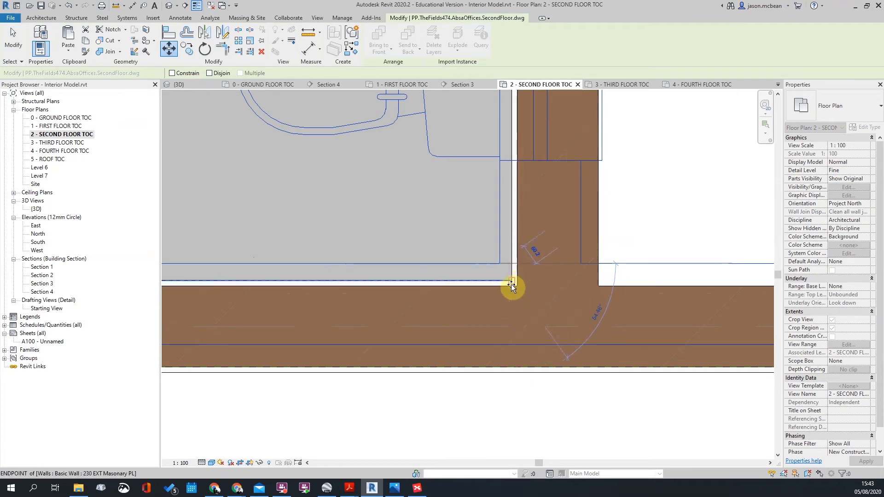
pyautogui.scroll(-2, 525, 273)
pyautogui.click(523, 270)
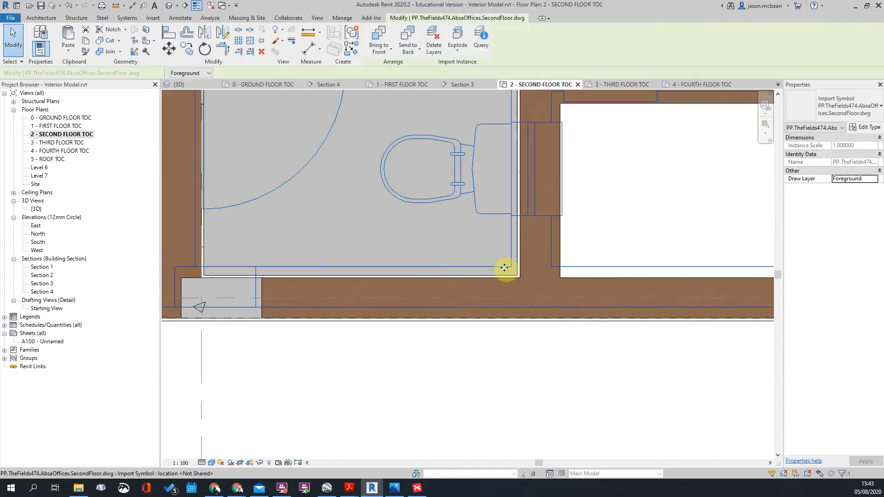
# - Move the SecondFloor DWG so its west toilet corner meets the modelled corner between the lift shaft and south walls
pyautogui.scroll(2, 505, 271)
pyautogui.click(494, 270)
pyautogui.click(496, 293)
pyautogui.press('m')
pyautogui.press('v')
pyautogui.click(520, 270)
pyautogui.click(543, 272)
pyautogui.scroll(-5, 503, 313)
pyautogui.press('Escape')
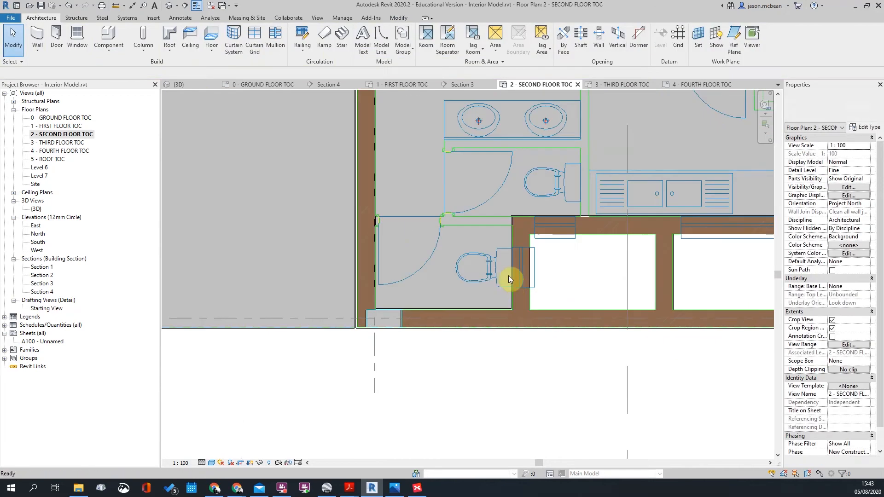
# - Pin the SecondFloor DWG in place
pyautogui.click(497, 275)
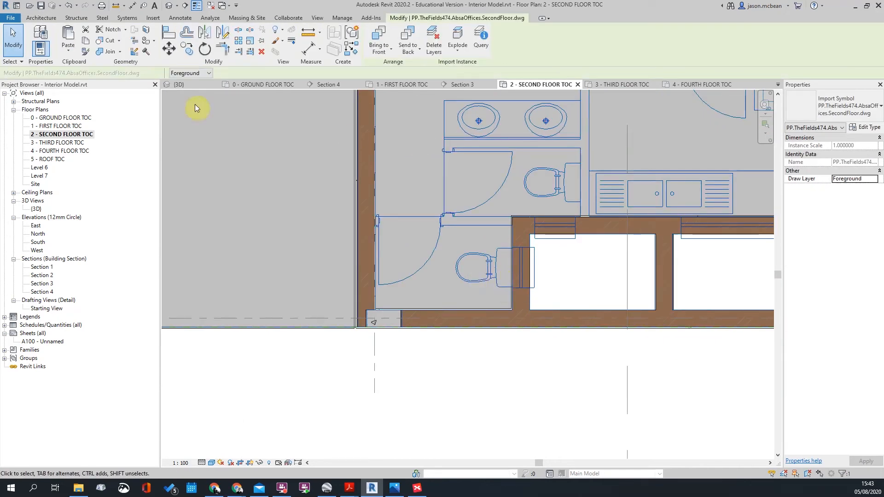
pyautogui.click(264, 42)
pyautogui.press('Escape')
# - Examine the lift shaft walls against the DWG on the second floor plan and on the first floor plan
pyautogui.moveTo(709, 294); pyautogui.dragTo(276, 294, button='middle')
pyautogui.scroll(5, 541, 222)
pyautogui.scroll(-4, 540, 222)
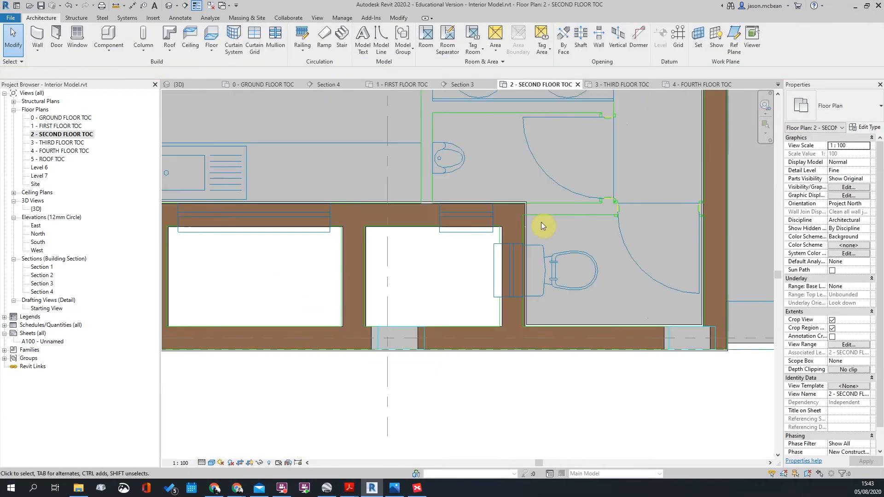
pyautogui.doubleClick(64, 128)
pyautogui.scroll(-3, 575, 308)
pyautogui.scroll(3, 644, 338)
pyautogui.scroll(5, 646, 339)
pyautogui.scroll(-4, 650, 264)
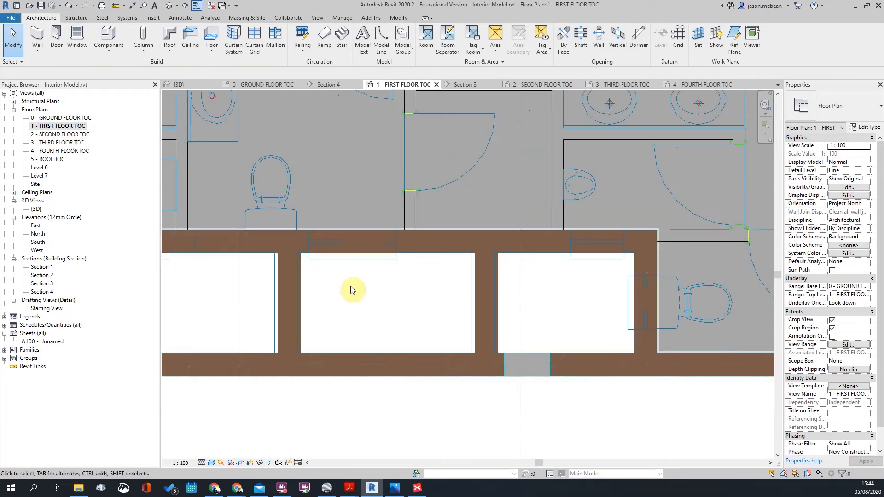
pyautogui.moveTo(320, 291); pyautogui.dragTo(524, 291, button='middle')
pyautogui.scroll(5, 310, 269)
pyautogui.scroll(-4, 310, 272)
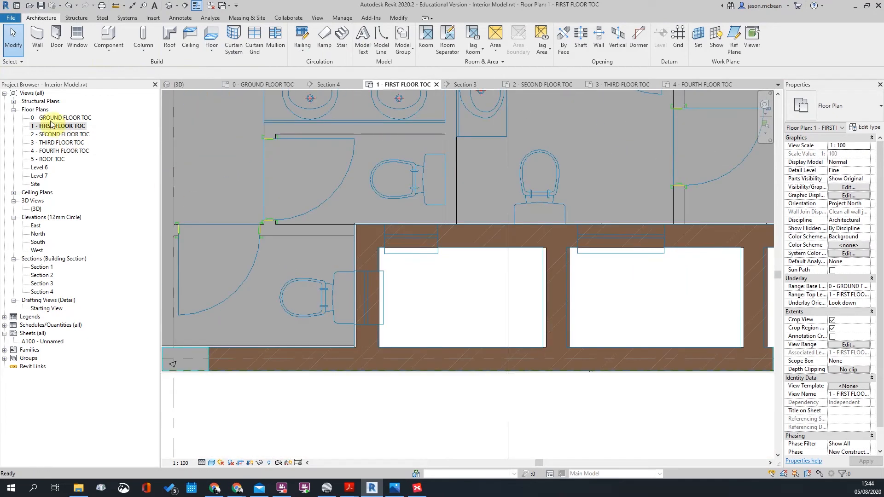
# - Examine the toilet and duct shaft walls against the DWG on the ground floor plan
pyautogui.doubleClick(61, 118)
pyautogui.scroll(5, 453, 317)
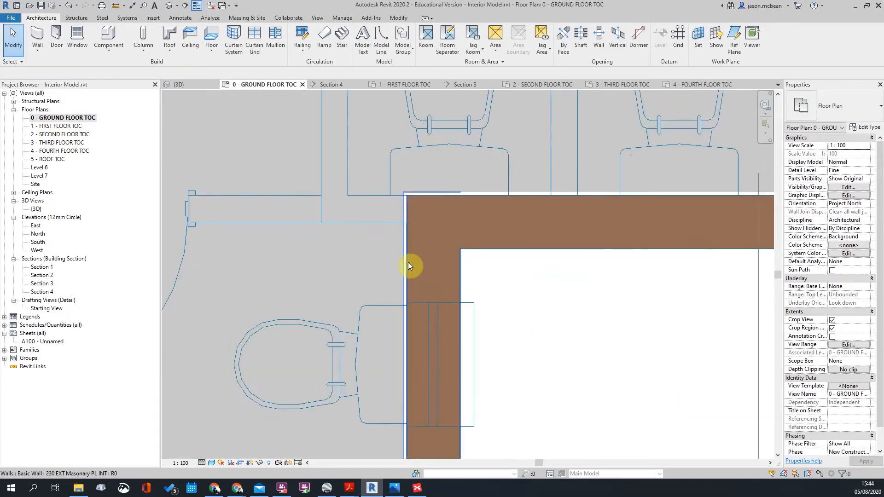
pyautogui.scroll(-6, 718, 286)
pyautogui.scroll(2, 664, 273)
pyautogui.scroll(-5, 665, 273)
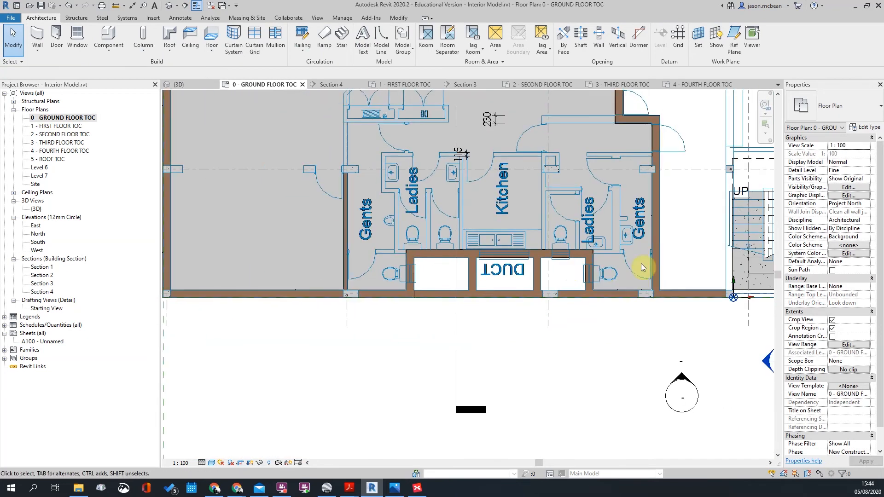
pyautogui.scroll(3, 470, 313)
pyautogui.scroll(3, 418, 289)
pyautogui.scroll(-3, 427, 291)
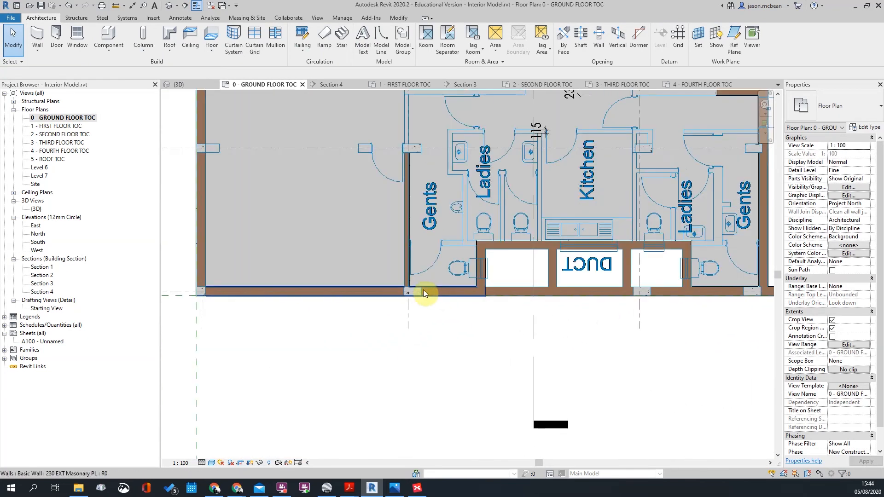
# - On the first floor plan, move the SecondFloor DWG so its west duct shaft's inner corner meets the modelled inner wall corner
pyautogui.doubleClick(58, 126)
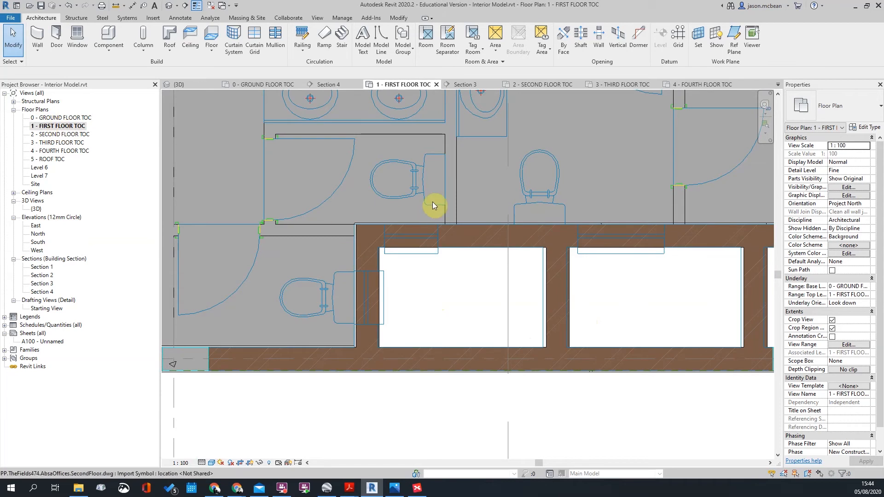
pyautogui.scroll(-2, 405, 217)
pyautogui.scroll(3, 308, 243)
pyautogui.click(358, 253)
pyautogui.scroll(4, 421, 244)
pyautogui.scroll(2, 421, 244)
pyautogui.press('m')
pyautogui.press('v')
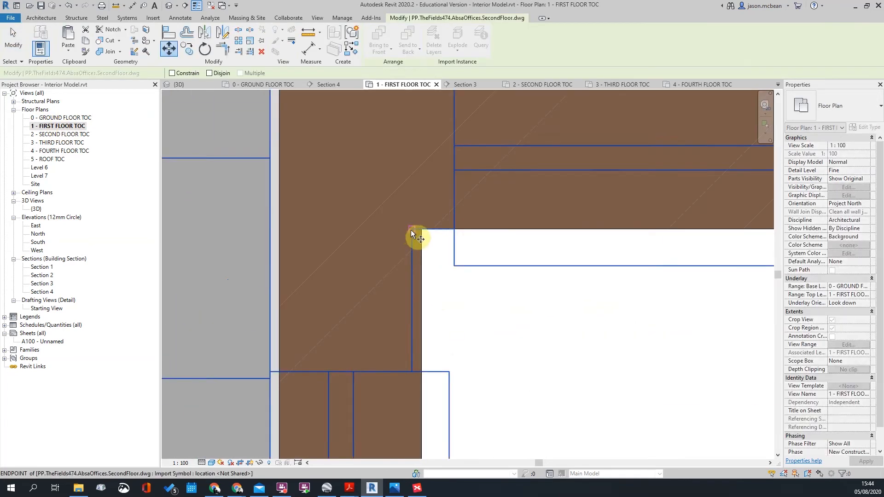
pyautogui.click(430, 230)
pyautogui.scroll(-4, 501, 200)
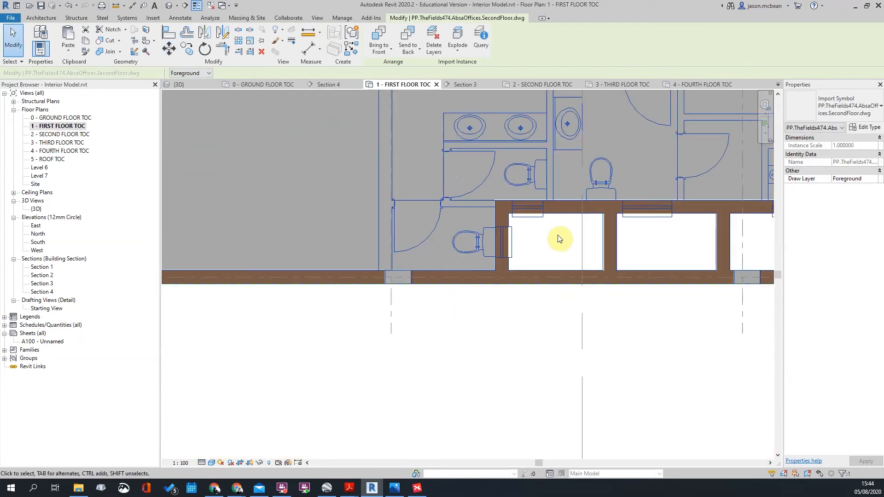
# - Move the SecondFloor DWG so its southwest corner lines up with the inner corner of the modelled corner column
pyautogui.scroll(5, 392, 306)
pyautogui.click(392, 305)
pyautogui.moveTo(392, 303); pyautogui.dragTo(338, 293, button='middle')
pyautogui.scroll(5, 338, 291)
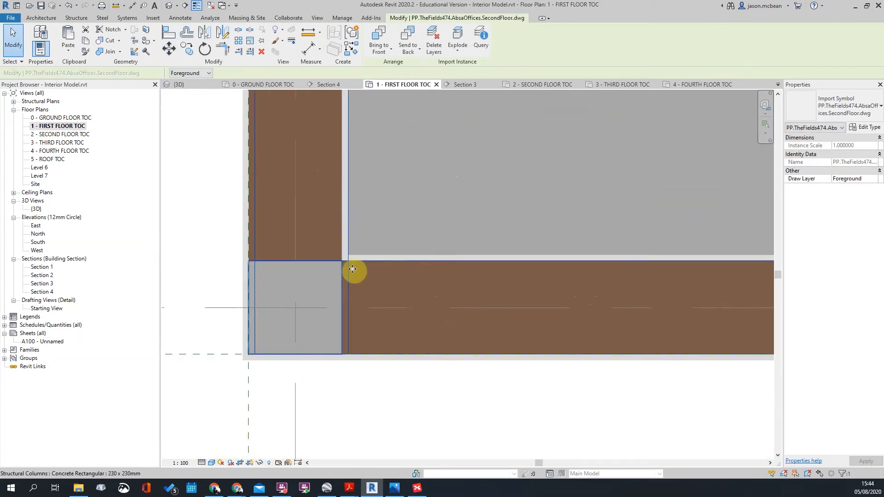
pyautogui.press('Escape')
pyautogui.click(349, 272)
pyautogui.press('m')
pyautogui.press('v')
pyautogui.click(341, 262)
pyautogui.press('Escape')
# - Examine the first floor plan's toilets, duct shafts and southeast staircase against the DWG
pyautogui.scroll(-5, 299, 254)
pyautogui.moveTo(561, 293); pyautogui.dragTo(227, 323, button='middle')
pyautogui.scroll(-3, 228, 323)
pyautogui.scroll(-3, 465, 252)
pyautogui.scroll(4, 465, 260)
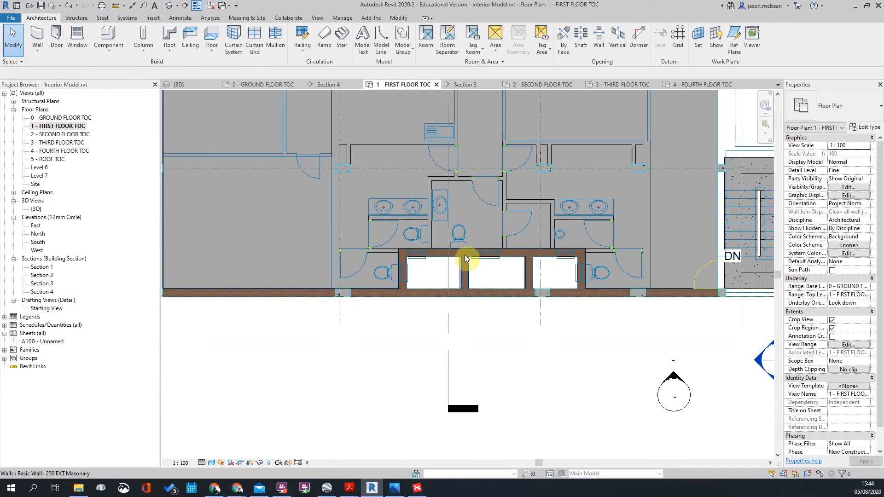
pyautogui.scroll(-4, 432, 236)
pyautogui.moveTo(466, 153); pyautogui.dragTo(457, 254, button='middle')
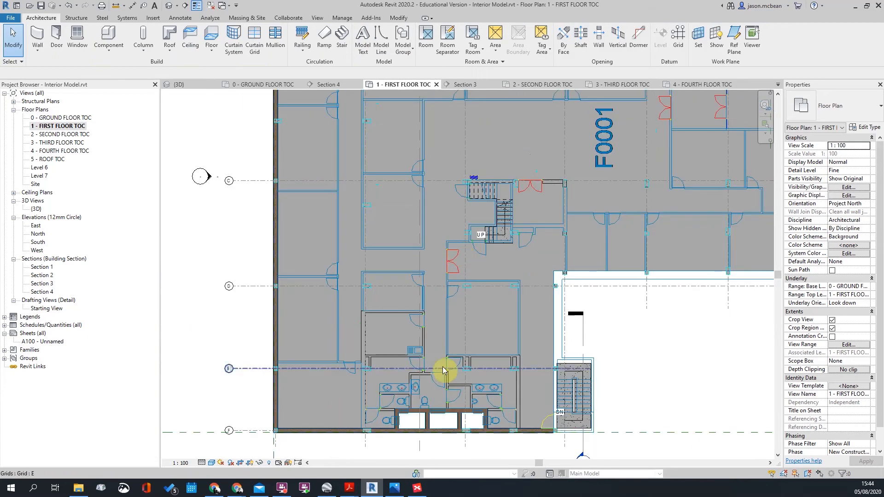
pyautogui.scroll(2, 434, 368)
pyautogui.moveTo(552, 370); pyautogui.dragTo(511, 272, button='middle')
pyautogui.scroll(2, 508, 271)
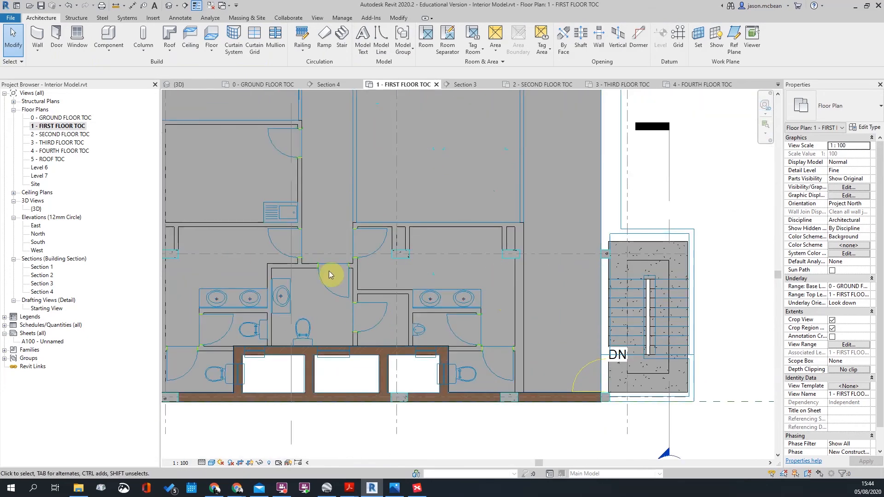
pyautogui.scroll(-1, 575, 280)
pyautogui.scroll(3, 699, 256)
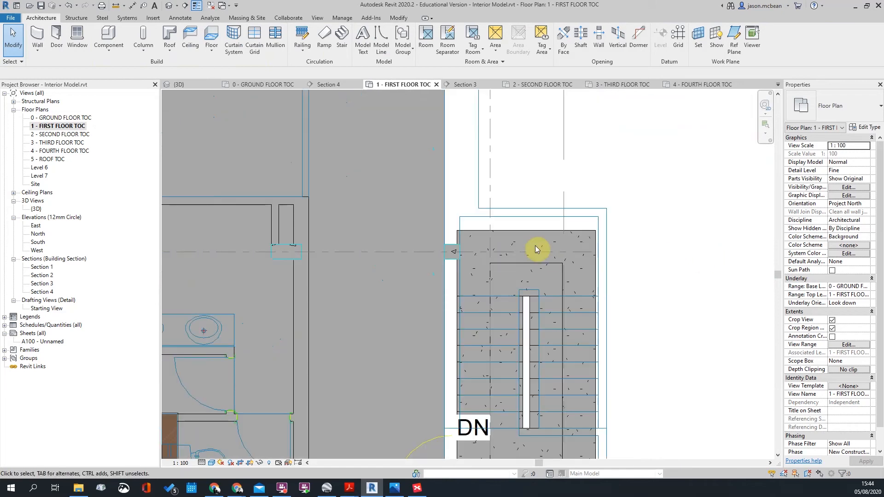
pyautogui.scroll(-4, 534, 245)
pyautogui.scroll(-2, 167, 243)
pyautogui.scroll(-5, 591, 360)
pyautogui.scroll(6, 503, 240)
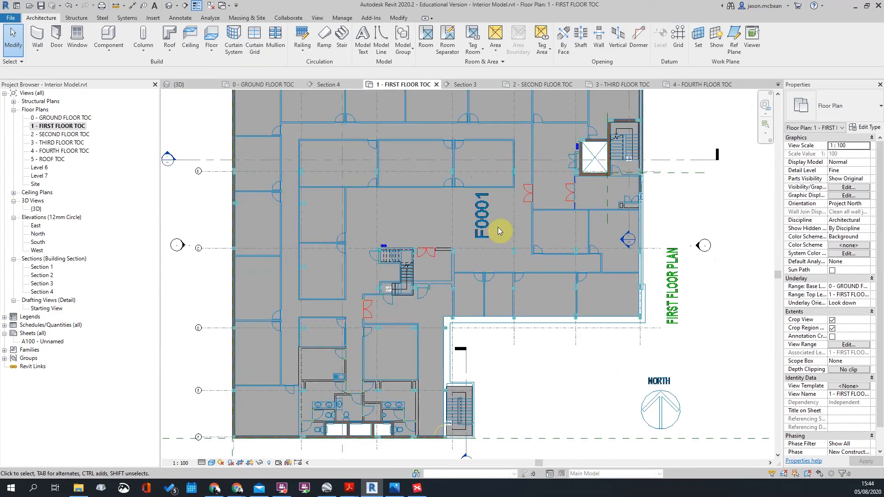
# - Examine the south toilets and the southeast slab edges against the DWG on the second floor plan
pyautogui.doubleClick(58, 135)
pyautogui.scroll(-4, 657, 243)
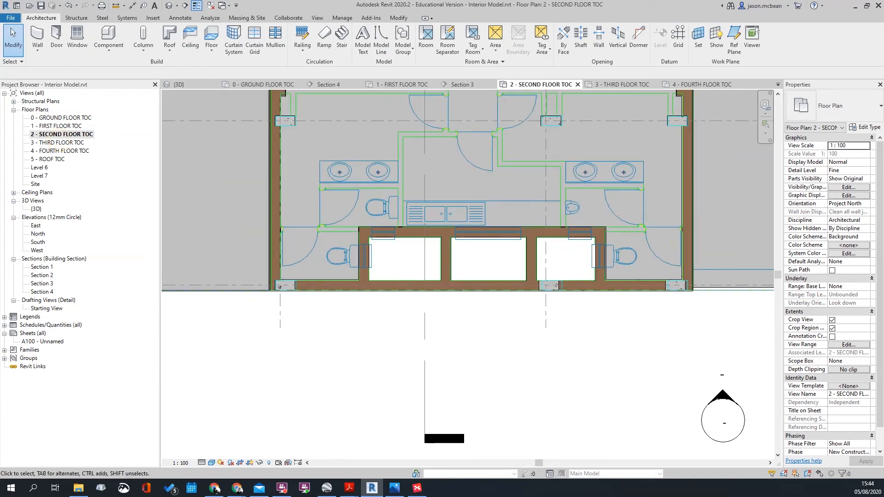
pyautogui.scroll(-5, 500, 354)
pyautogui.moveTo(597, 245); pyautogui.dragTo(483, 265, button='middle')
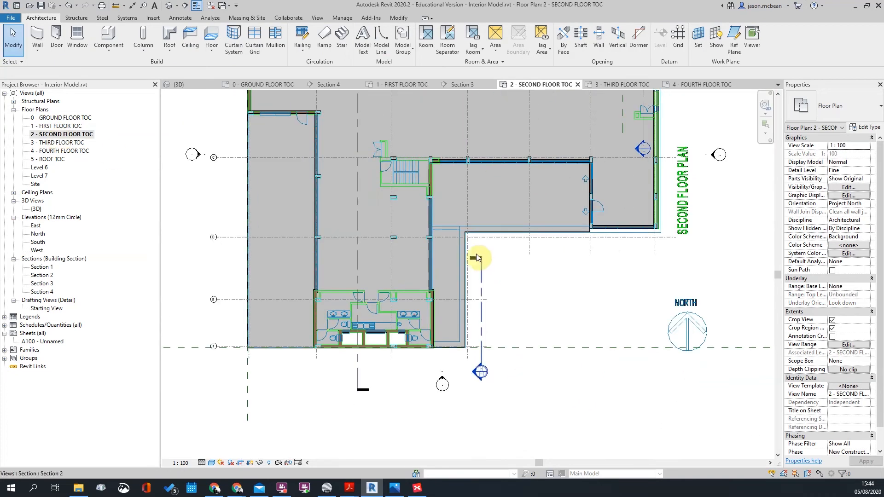
pyautogui.scroll(6, 566, 223)
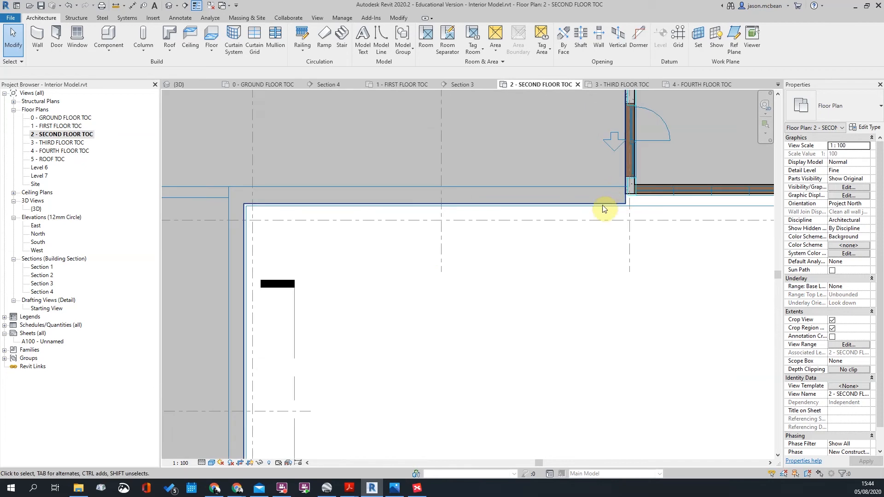
pyautogui.click(604, 207)
pyautogui.scroll(-4, 545, 221)
pyautogui.click(495, 252)
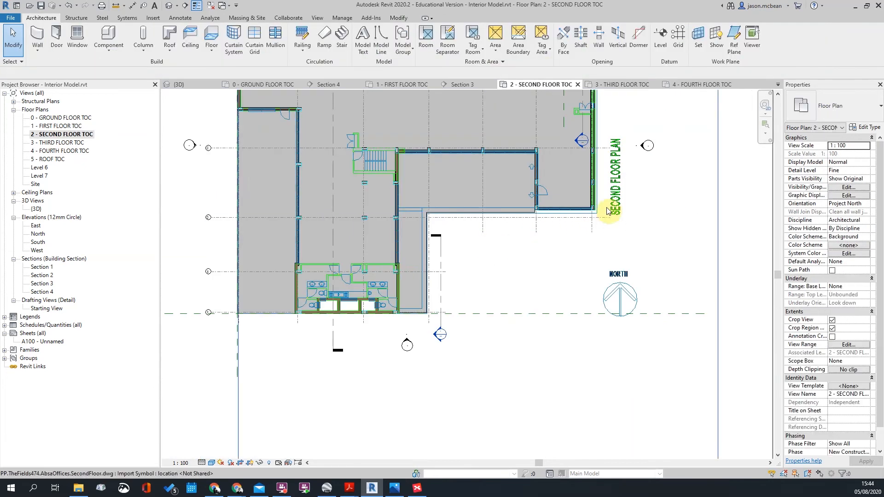
# - Examine the lift core, internal staircase and surrounding walls on the second floor plan
pyautogui.moveTo(472, 228); pyautogui.dragTo(466, 381, button='middle')
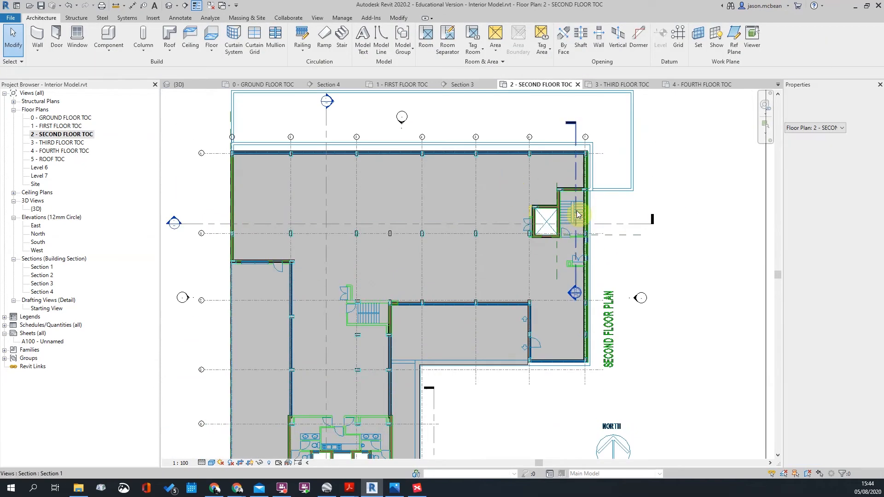
pyautogui.scroll(-3, 457, 177)
pyautogui.scroll(1, 427, 222)
pyautogui.scroll(5, 426, 270)
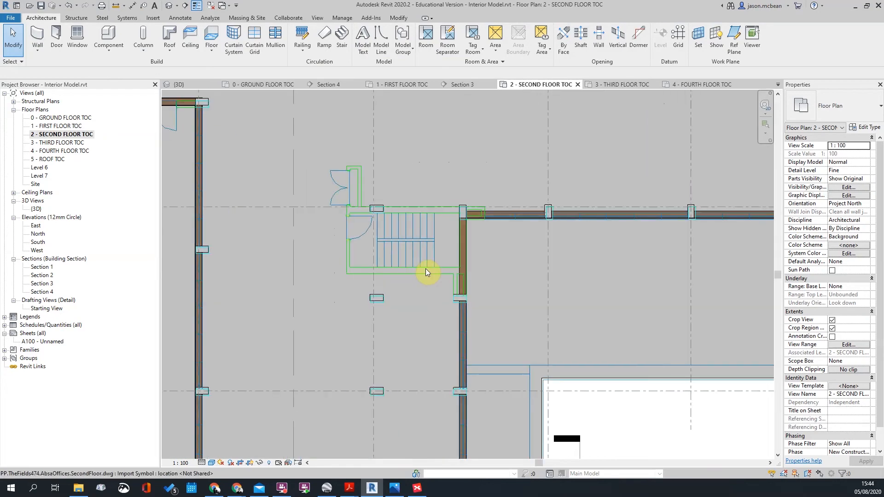
pyautogui.scroll(-4, 425, 270)
pyautogui.scroll(4, 490, 286)
pyautogui.scroll(-2, 485, 158)
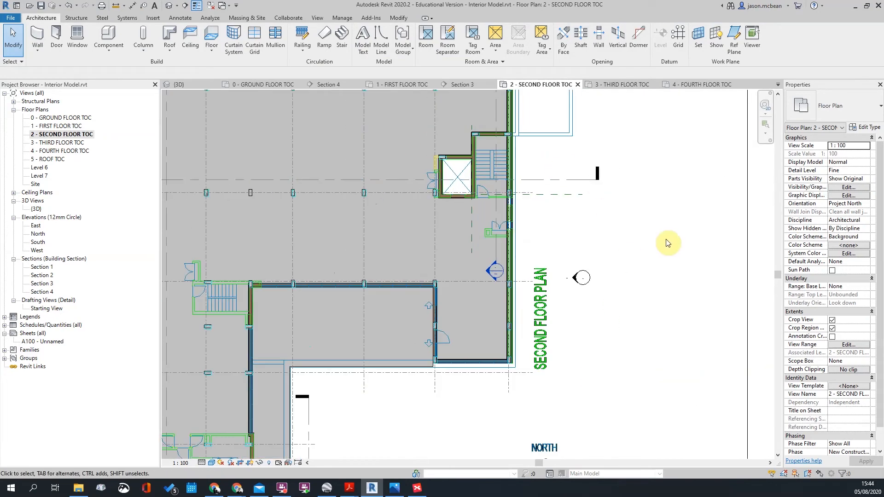
pyautogui.scroll(-4, 568, 223)
pyautogui.scroll(4, 529, 175)
pyautogui.scroll(-4, 515, 253)
# - Examine in Section 1 how the ground floor stair's upper run meets the first floor slab
pyautogui.scroll(3, 515, 235)
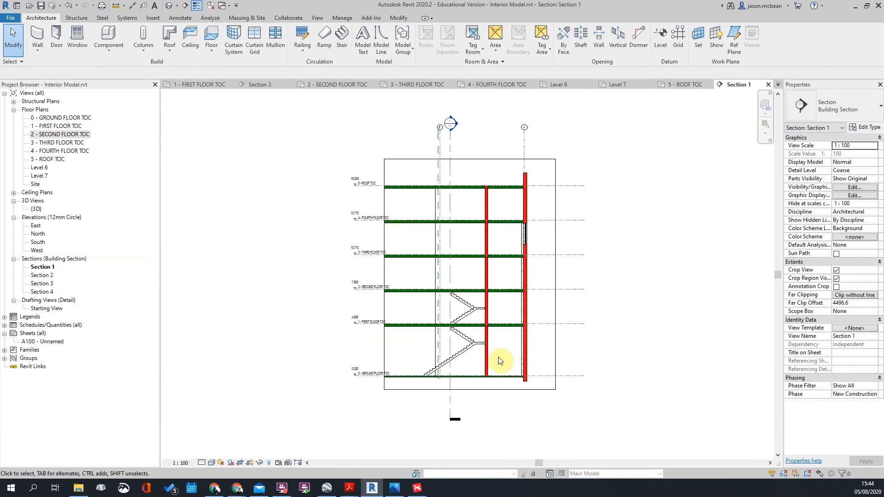
pyautogui.scroll(5, 500, 360)
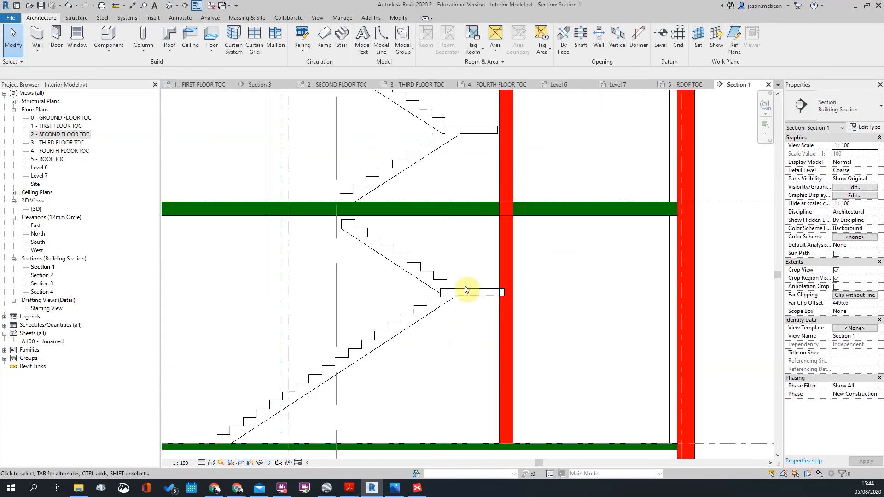
pyautogui.click(450, 287)
pyautogui.scroll(-3, 411, 265)
pyautogui.scroll(3, 411, 265)
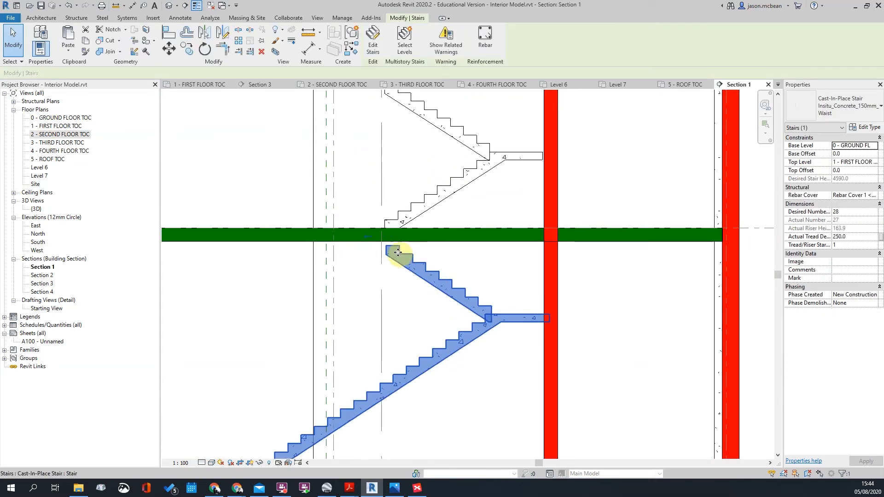
pyautogui.scroll(-3, 348, 262)
pyautogui.scroll(3, 304, 249)
pyautogui.scroll(2, 546, 245)
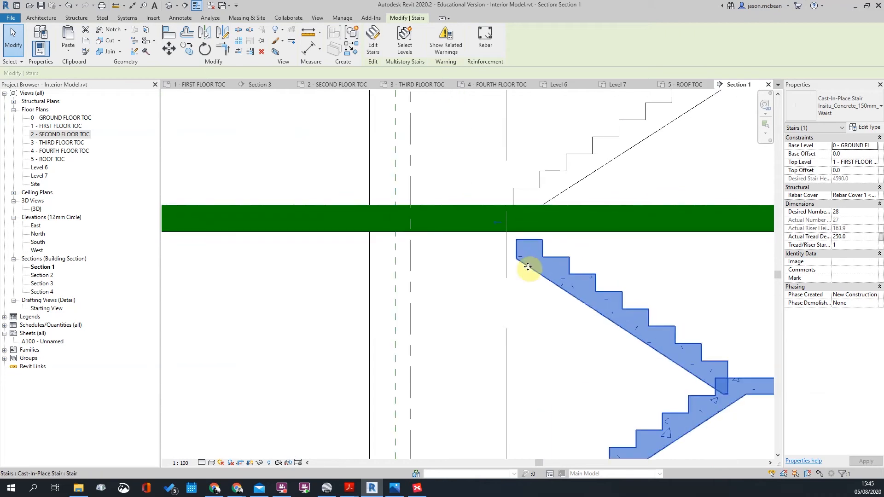
pyautogui.scroll(-5, 510, 223)
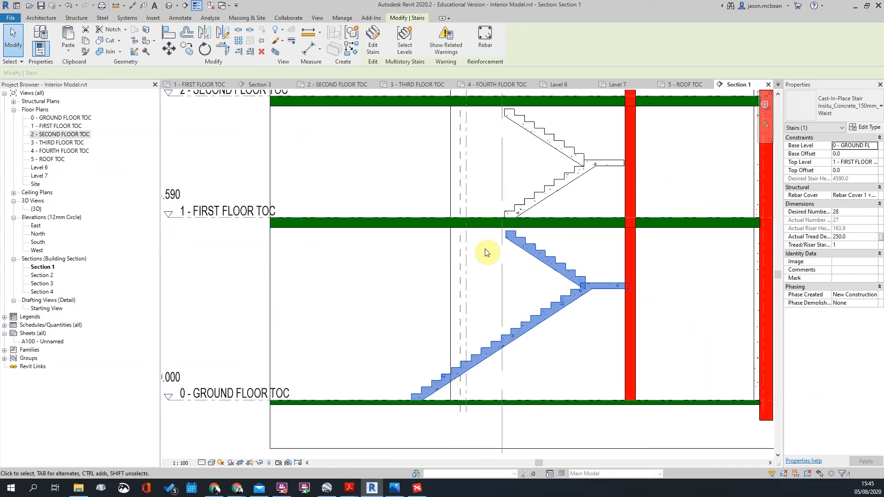
pyautogui.scroll(1, 483, 244)
# - Inspect the multistory stair beside the lift on the first floor plan
pyautogui.doubleClick(41, 126)
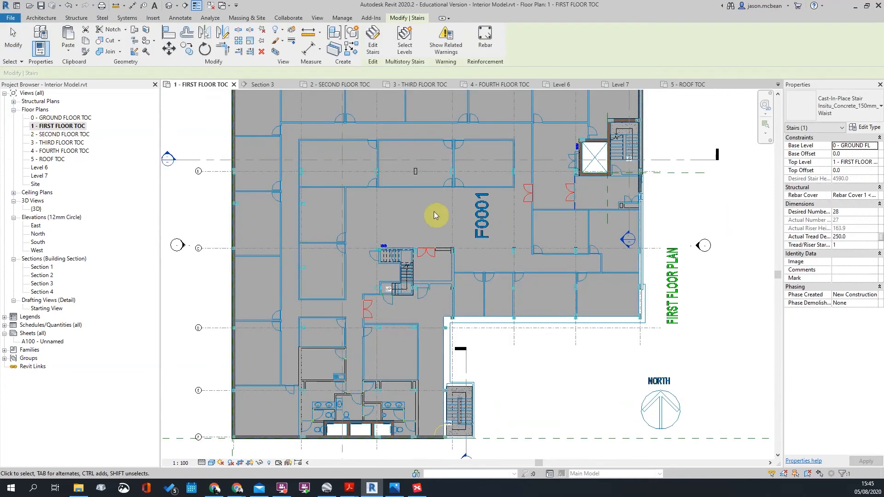
pyautogui.scroll(4, 709, 141)
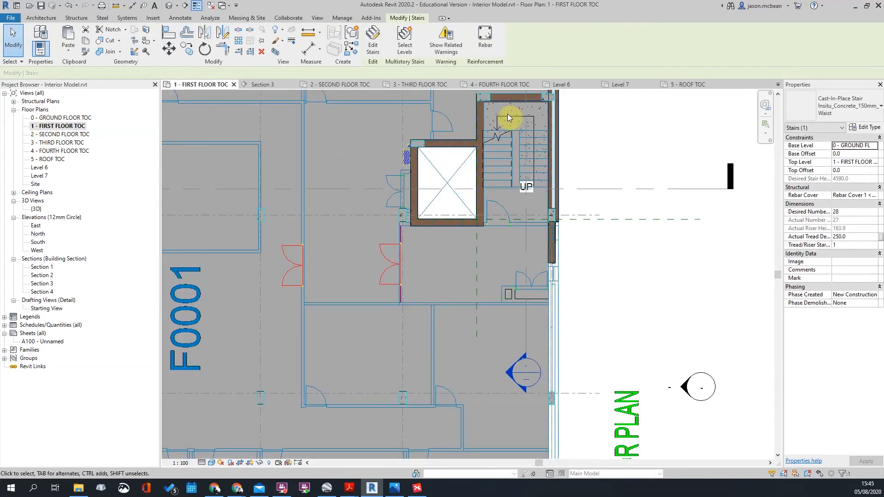
pyautogui.click(525, 137)
pyautogui.scroll(3, 525, 137)
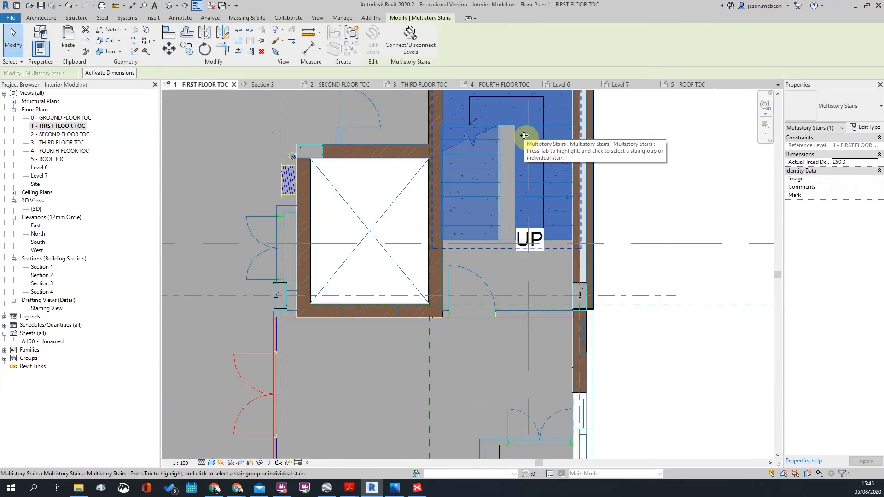
pyautogui.press('Escape')
# - Open the cast-in-place stair beside the lift for editing on the ground floor plan
pyautogui.doubleClick(47, 118)
pyautogui.scroll(-3, 691, 220)
pyautogui.moveTo(698, 221); pyautogui.dragTo(484, 400, button='middle')
pyautogui.scroll(2, 619, 306)
pyautogui.moveTo(620, 306); pyautogui.dragTo(294, 488, button='middle')
pyautogui.moveTo(431, 392); pyautogui.dragTo(576, 300, button='middle')
pyautogui.scroll(2, 484, 217)
pyautogui.click(442, 211)
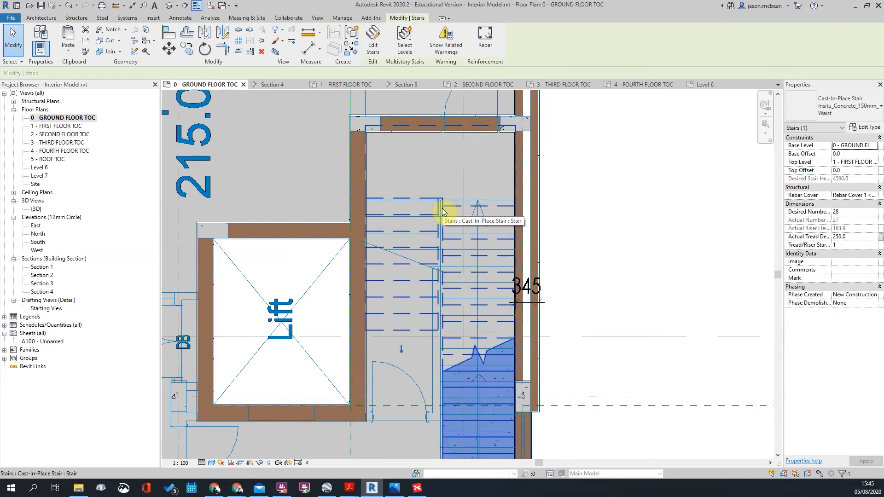
pyautogui.scroll(2, 330, 182)
pyautogui.scroll(-3, 363, 131)
pyautogui.moveTo(618, 295); pyautogui.dragTo(619, 277, button='middle')
pyautogui.scroll(3, 419, 372)
pyautogui.moveTo(517, 341); pyautogui.dragTo(515, 339, button='middle')
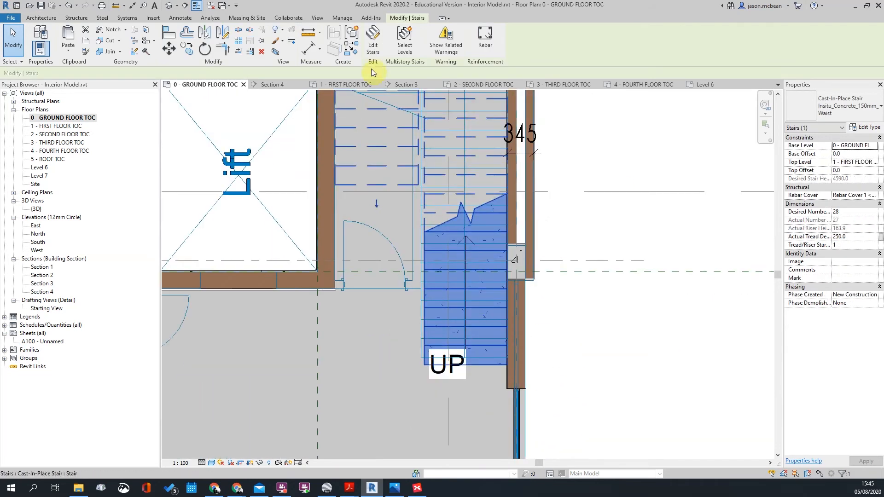
pyautogui.click(370, 47)
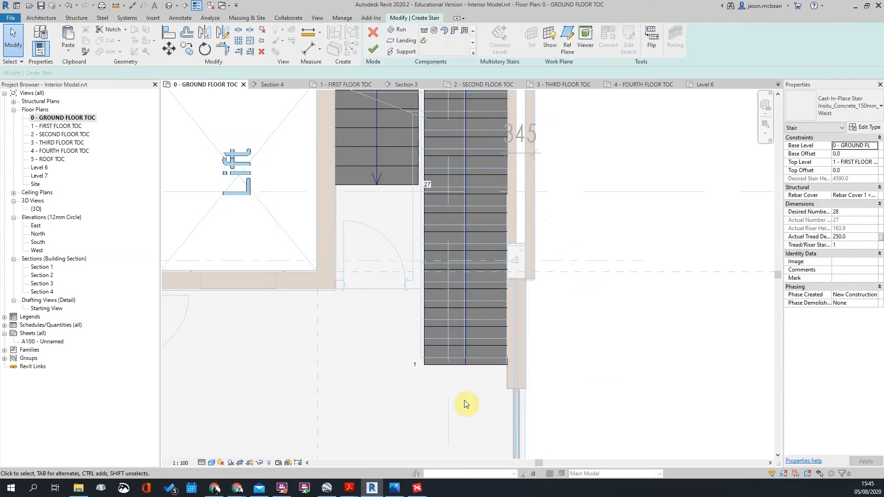
# - Examine the stair's lower run, upper run and landing against the DWG's tread lines and surrounding walls
pyautogui.scroll(2, 465, 396)
pyautogui.click(451, 360)
pyautogui.scroll(-3, 456, 286)
pyautogui.scroll(4, 453, 413)
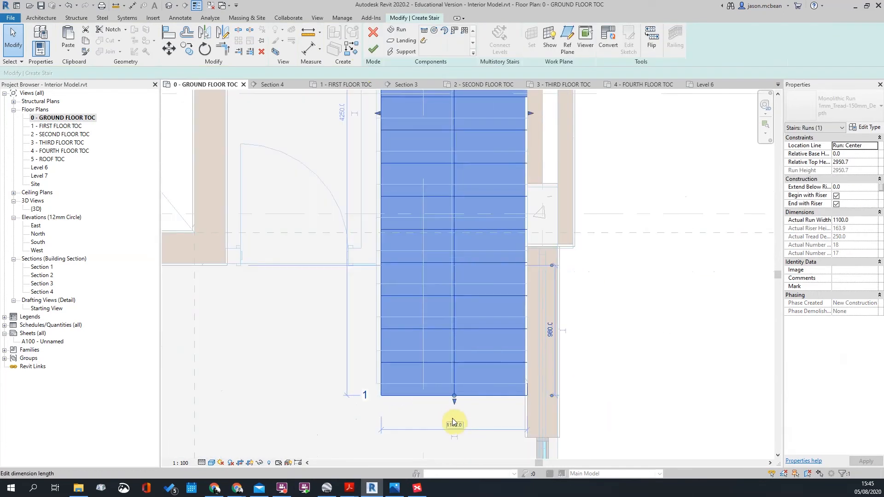
pyautogui.scroll(-3, 458, 412)
pyautogui.scroll(2, 450, 191)
pyautogui.scroll(2, 460, 256)
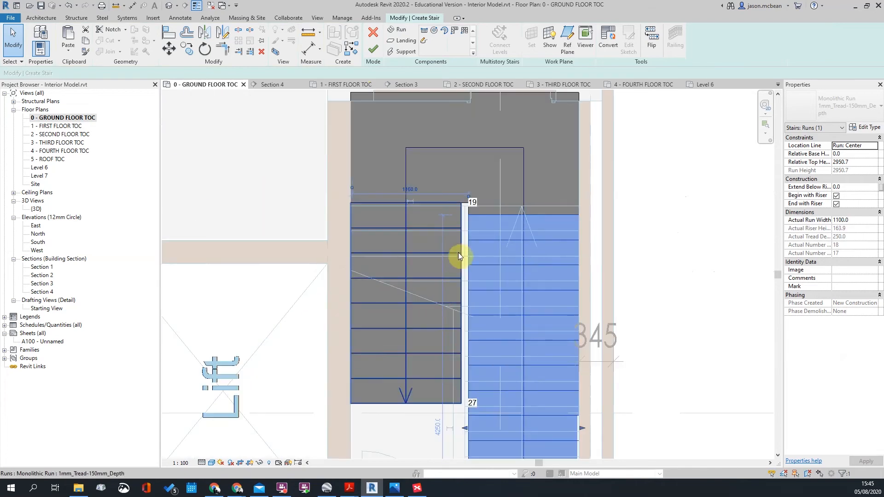
pyautogui.click(457, 247)
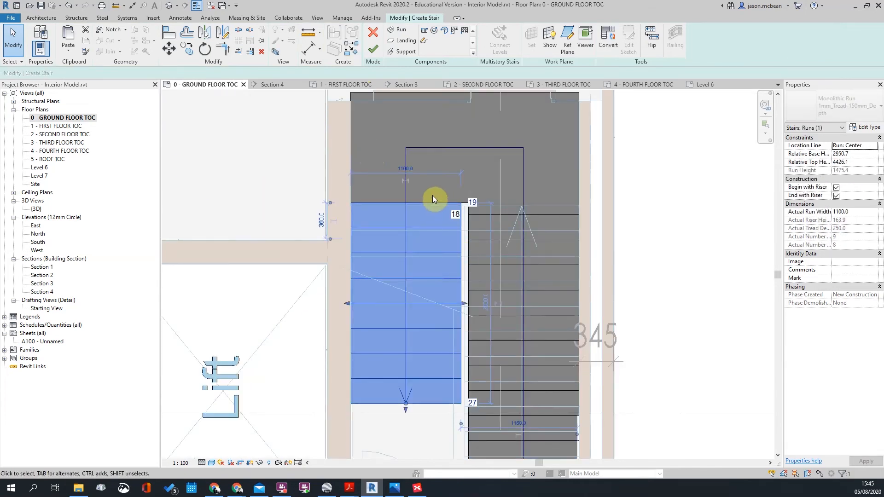
pyautogui.scroll(-2, 430, 264)
pyautogui.scroll(3, 479, 167)
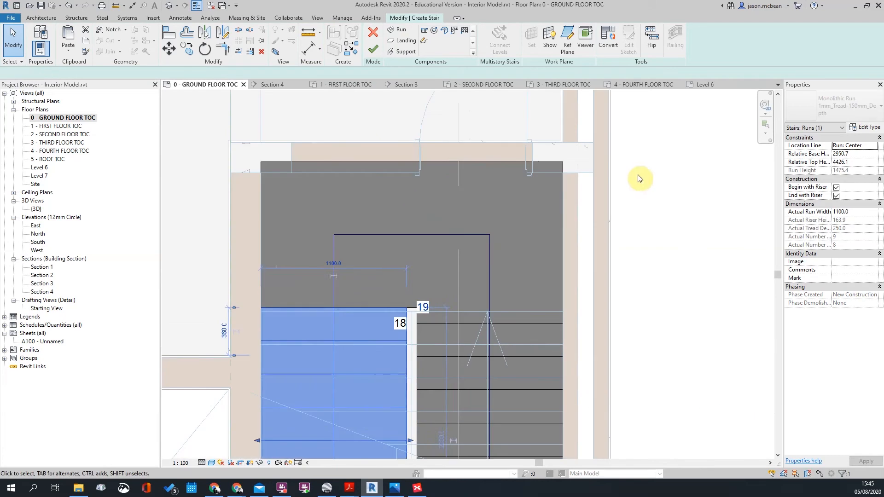
pyautogui.click(636, 175)
pyautogui.moveTo(477, 346); pyautogui.dragTo(436, 201, button='middle')
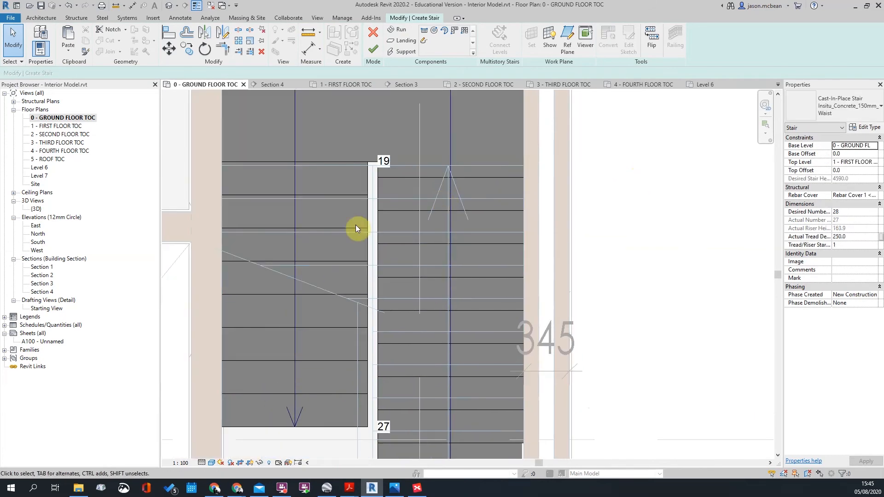
# - Extend the finishing end of the stair's upper run by one tread, giving it 10 risers and 9 treads
pyautogui.scroll(-2, 374, 183)
pyautogui.moveTo(494, 353); pyautogui.dragTo(504, 352, button='middle')
pyautogui.scroll(1, 339, 300)
pyautogui.click(369, 301)
pyautogui.moveTo(349, 302); pyautogui.dragTo(351, 331)
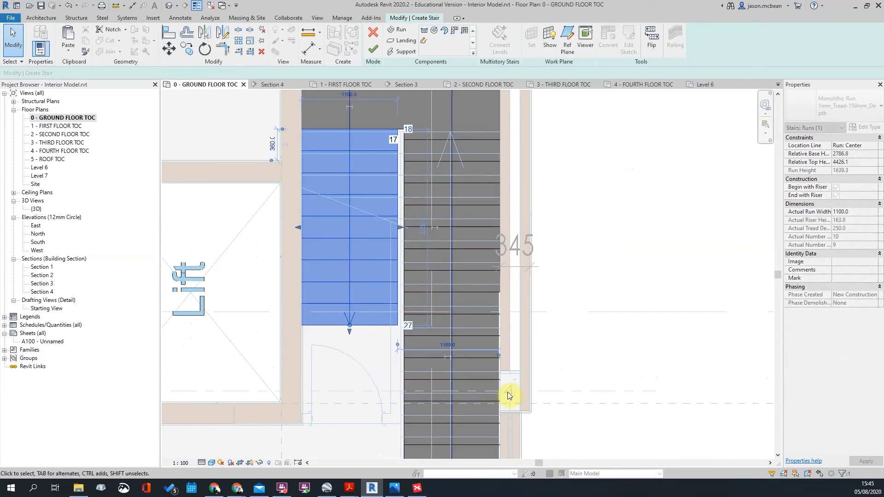
# - Stretch the end of the upper run beside the lift toward the door until the run has 12 risers
pyautogui.scroll(-3, 378, 295)
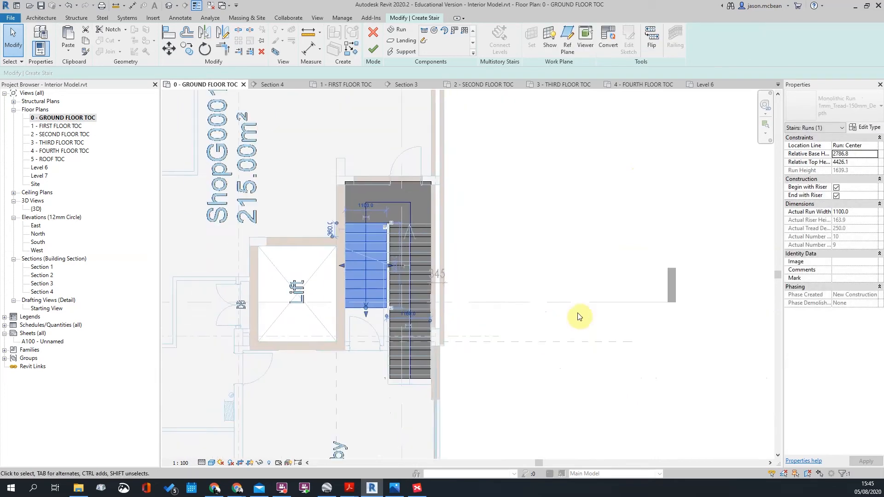
pyautogui.press('Escape')
pyautogui.scroll(5, 357, 320)
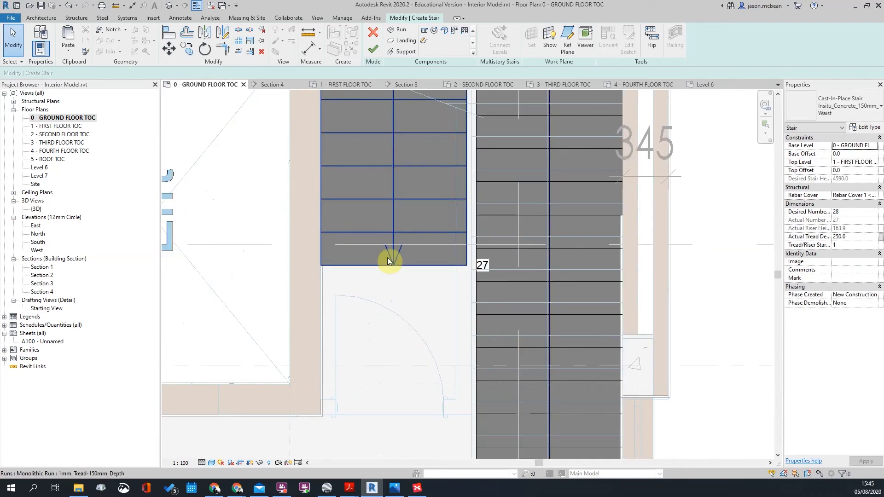
pyautogui.click(388, 256)
pyautogui.moveTo(393, 309); pyautogui.dragTo(396, 339)
pyautogui.scroll(-3, 395, 322)
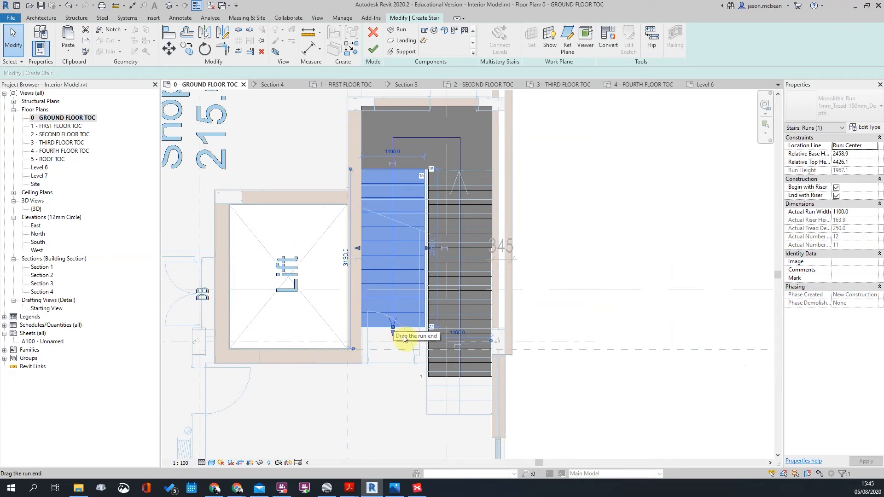
# - Stretch the start of the lower run away from the landing, toward the lobby, to add treads
pyautogui.scroll(2, 463, 372)
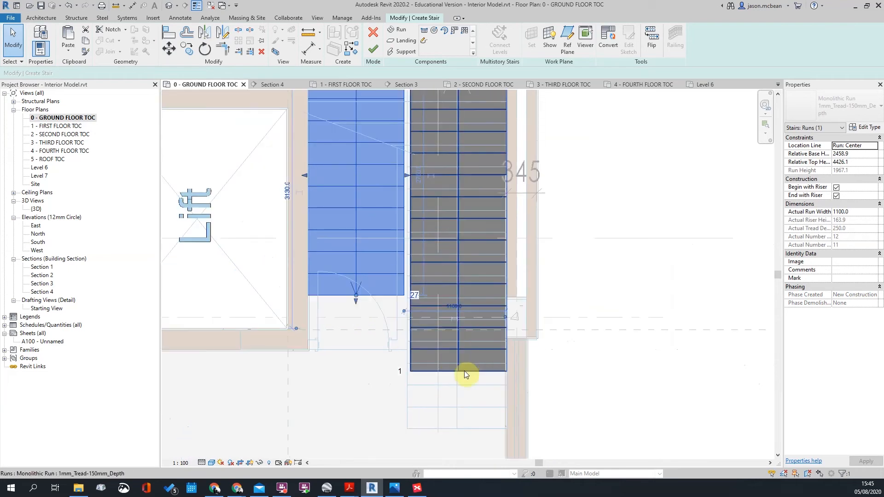
pyautogui.click(464, 371)
pyautogui.moveTo(458, 394); pyautogui.dragTo(458, 415)
pyautogui.scroll(2, 359, 244)
# - Extend the upper run's end to 11 risers, so the stair has 28 risers, and finish the stair edit
pyautogui.click(356, 246)
pyautogui.moveTo(357, 257); pyautogui.dragTo(359, 290)
pyautogui.scroll(-4, 358, 295)
pyautogui.scroll(5, 410, 350)
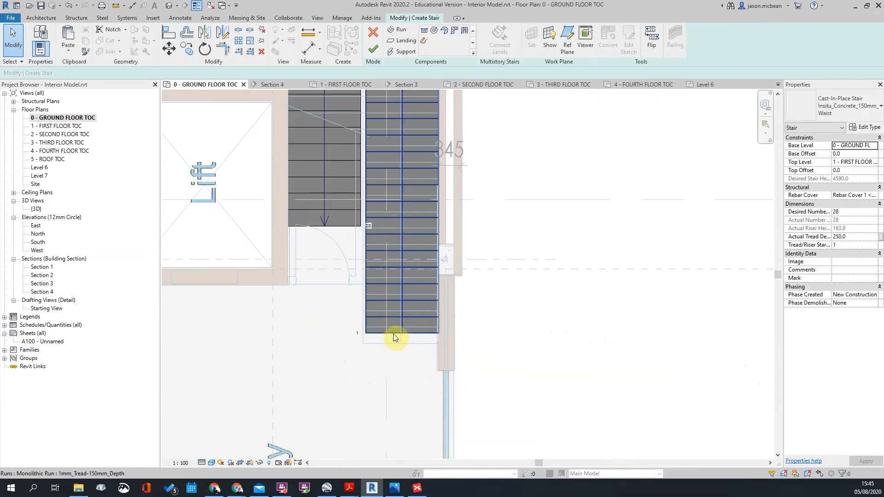
pyautogui.scroll(-6, 395, 336)
pyautogui.scroll(-5, 453, 250)
pyautogui.scroll(3, 452, 198)
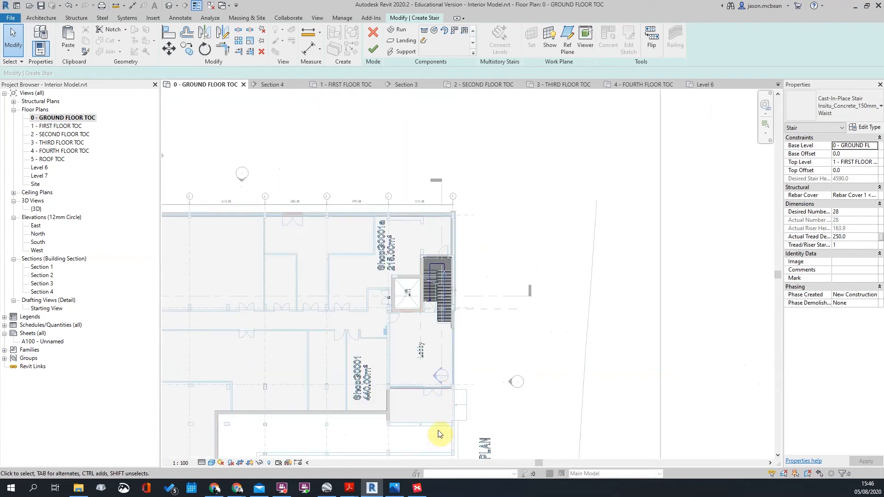
pyautogui.click(373, 50)
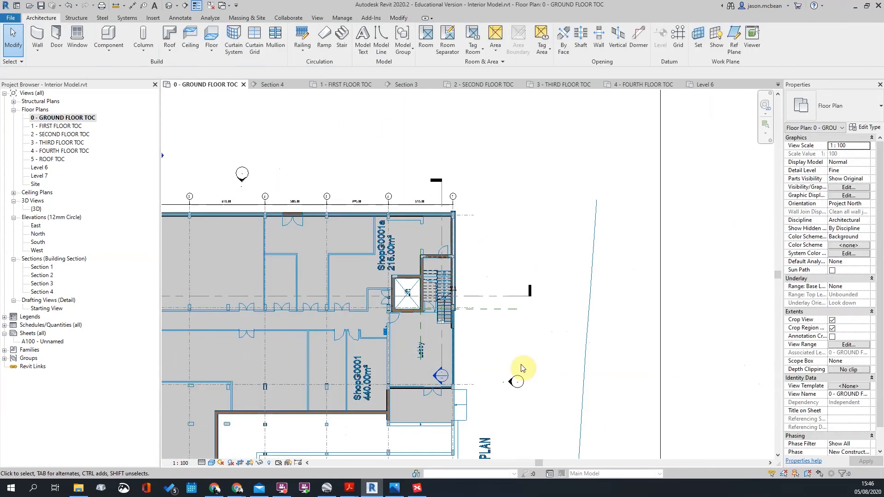
# - Open Section 1 and examine how the ground floor stair meets the landing and the first floor slab
pyautogui.doubleClick(437, 379)
pyautogui.scroll(2, 480, 237)
pyautogui.click(479, 235)
pyautogui.scroll(3, 486, 237)
pyautogui.scroll(-3, 463, 202)
pyautogui.press('Escape')
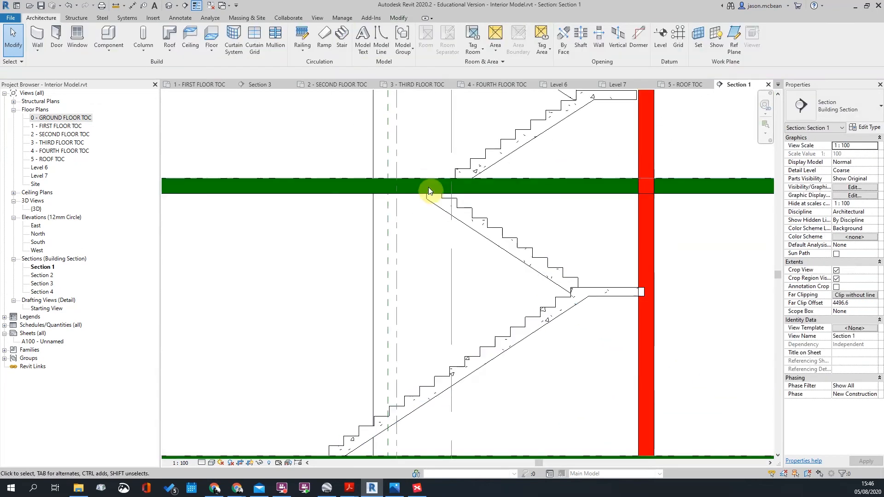
pyautogui.scroll(-2, 411, 192)
pyautogui.click(530, 261)
pyautogui.scroll(3, 606, 264)
pyautogui.scroll(-2, 542, 263)
pyautogui.scroll(3, 542, 263)
pyautogui.press('m')
pyautogui.press('v')
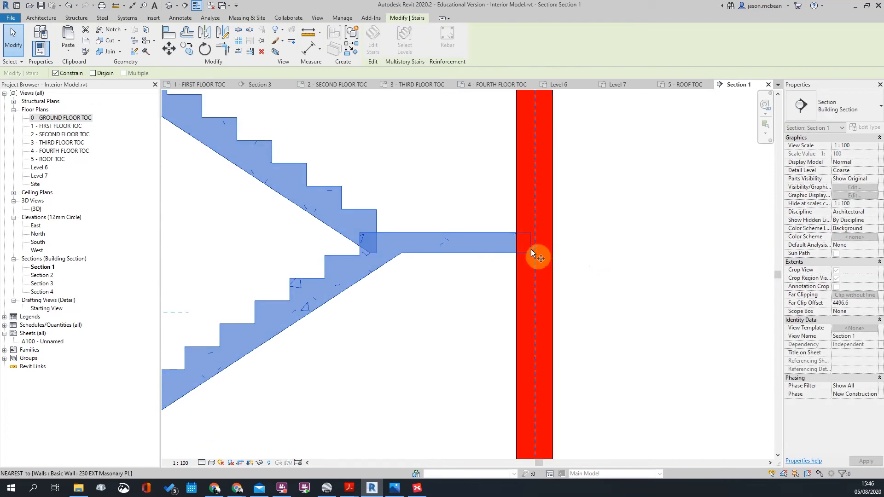
pyautogui.press('Escape')
pyautogui.press('Escape')
# - Check the whole ground floor stair in section and return to the stair area of the 0 - GROUND FLOOR TOC plan
pyautogui.scroll(-3, 450, 270)
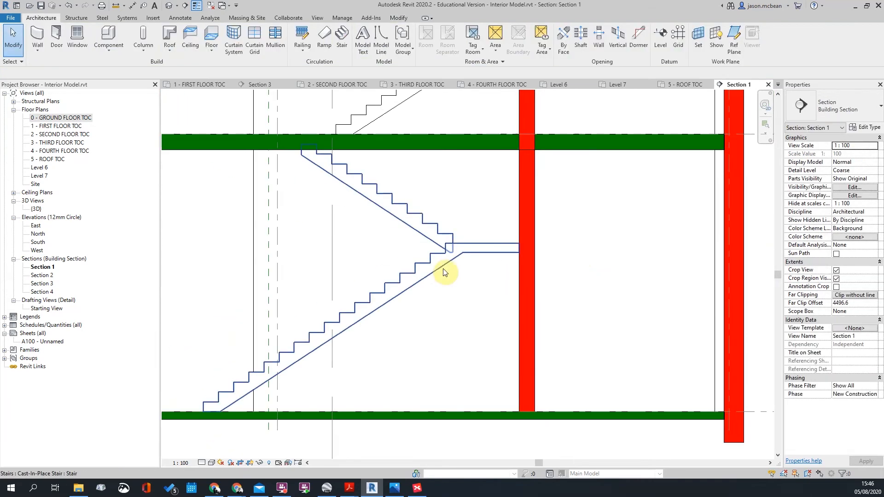
pyautogui.scroll(3, 482, 264)
pyautogui.scroll(-5, 484, 242)
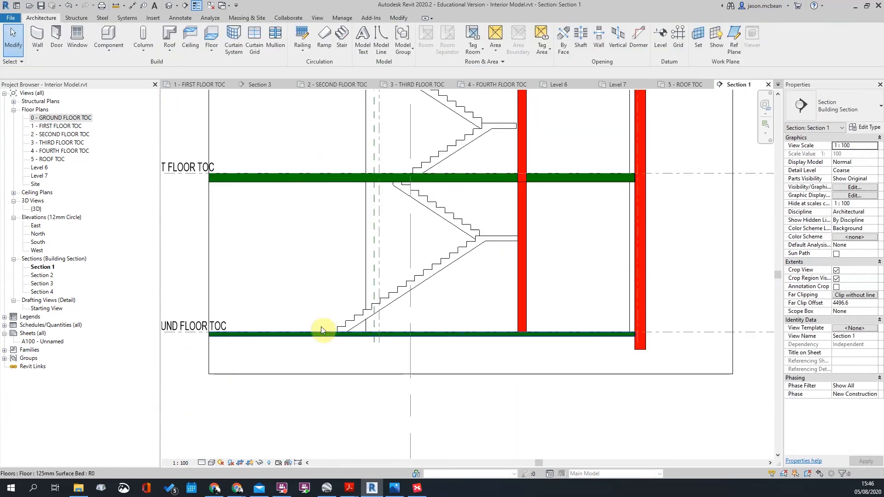
pyautogui.doubleClick(38, 122)
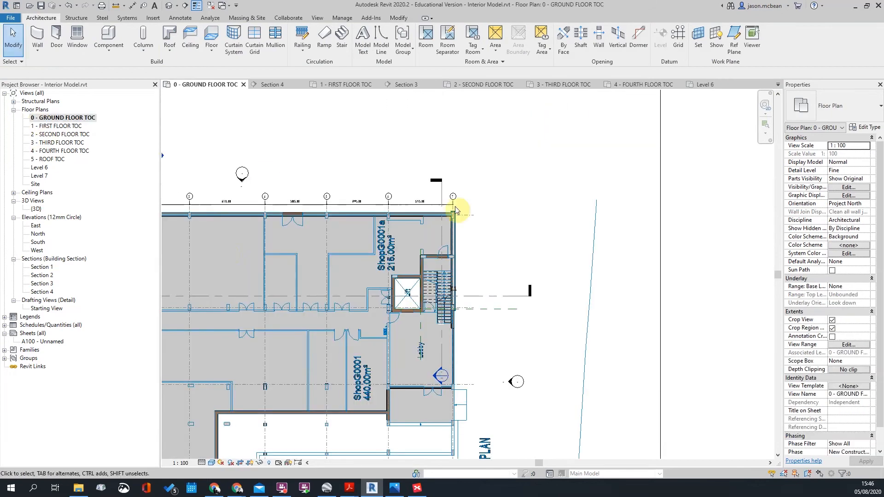
pyautogui.scroll(5, 583, 300)
pyautogui.moveTo(582, 300); pyautogui.dragTo(308, 172, button='middle')
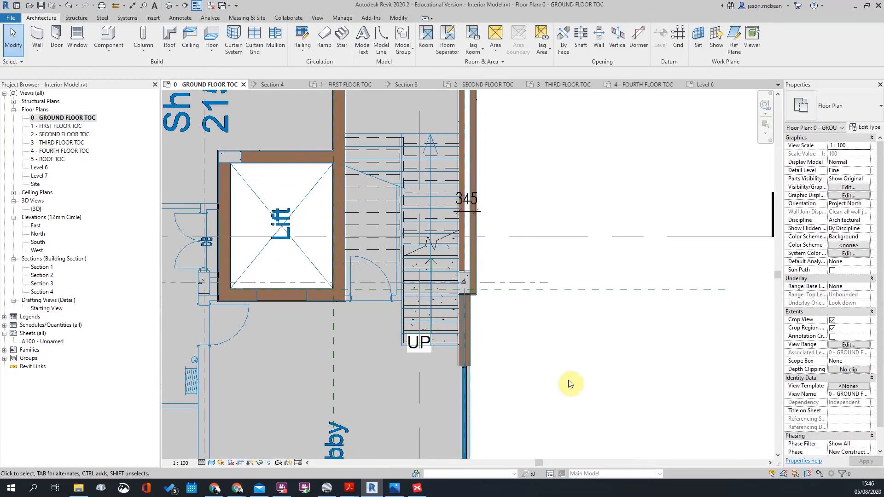
# - Move the stair's UP label clear of the treads, beyond the first riser
pyautogui.scroll(2, 375, 290)
pyautogui.click(439, 366)
pyautogui.moveTo(437, 360); pyautogui.dragTo(466, 391)
pyautogui.click(671, 390)
# - Edit the ground floor stair and move its lower run so the first riser lines up with the underlying plan line
pyautogui.click(438, 379)
pyautogui.moveTo(468, 203); pyautogui.dragTo(451, 165, button='middle')
pyautogui.scroll(2, 451, 176)
pyautogui.scroll(-2, 421, 152)
pyautogui.click(372, 40)
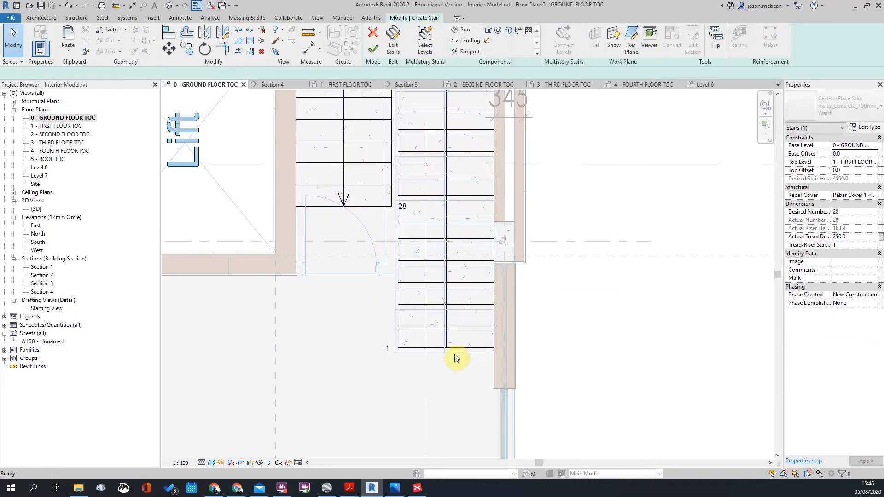
pyautogui.click(460, 346)
pyautogui.scroll(4, 457, 361)
pyautogui.press('m')
pyautogui.press('v')
pyautogui.click(459, 337)
pyautogui.click(458, 346)
pyautogui.click(663, 324)
pyautogui.scroll(-3, 662, 323)
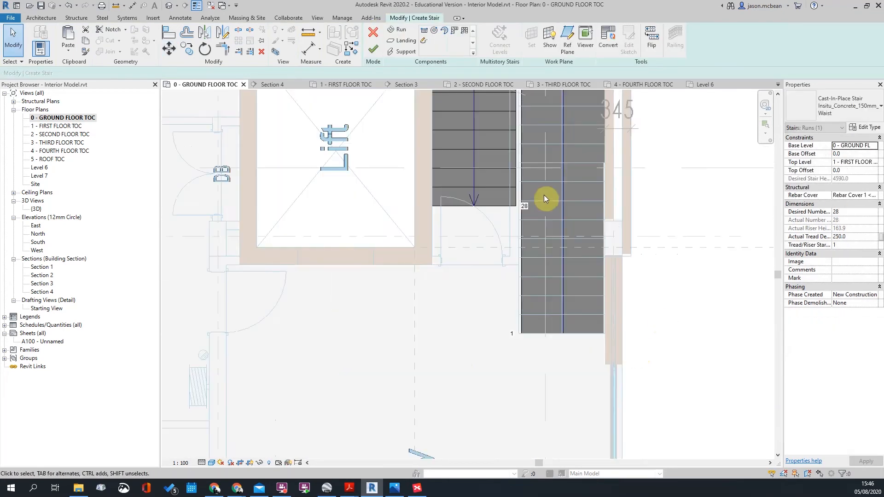
# - Examine the edges of the landing and the upper run against the underlying plan lines
pyautogui.moveTo(544, 184); pyautogui.dragTo(488, 341, button='middle')
pyautogui.scroll(2, 498, 168)
pyautogui.scroll(3, 450, 190)
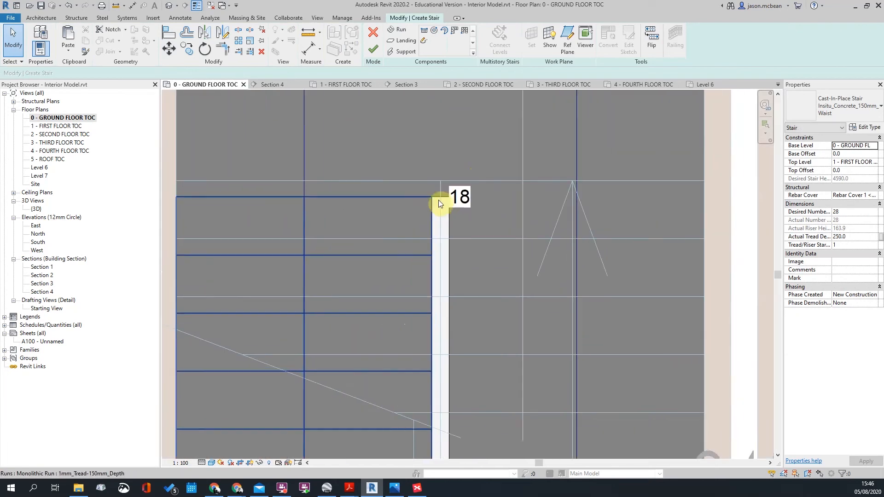
pyautogui.click(440, 198)
pyautogui.scroll(-2, 438, 199)
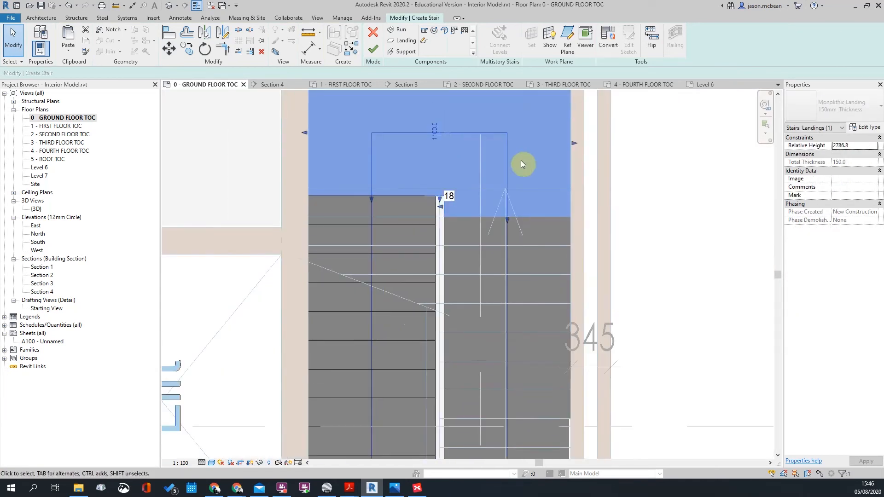
pyautogui.click(679, 185)
pyautogui.click(420, 228)
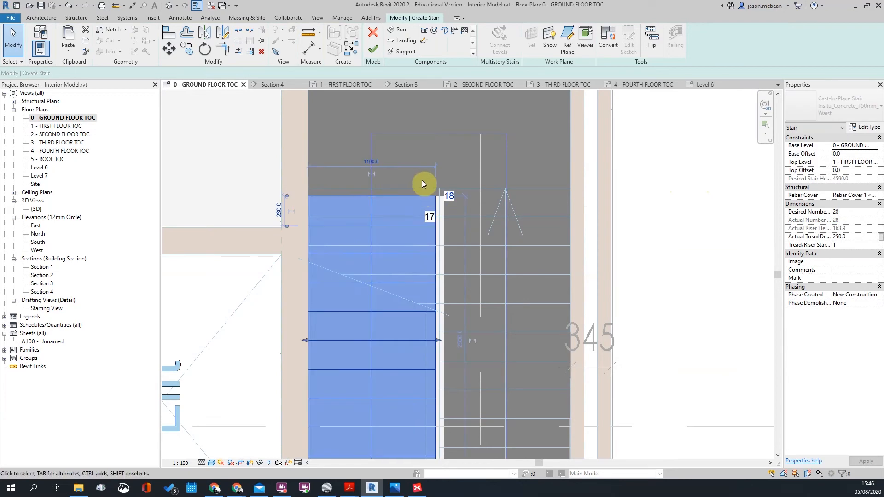
pyautogui.scroll(-3, 398, 355)
pyautogui.scroll(3, 410, 271)
pyautogui.scroll(-1, 410, 270)
pyautogui.click(615, 290)
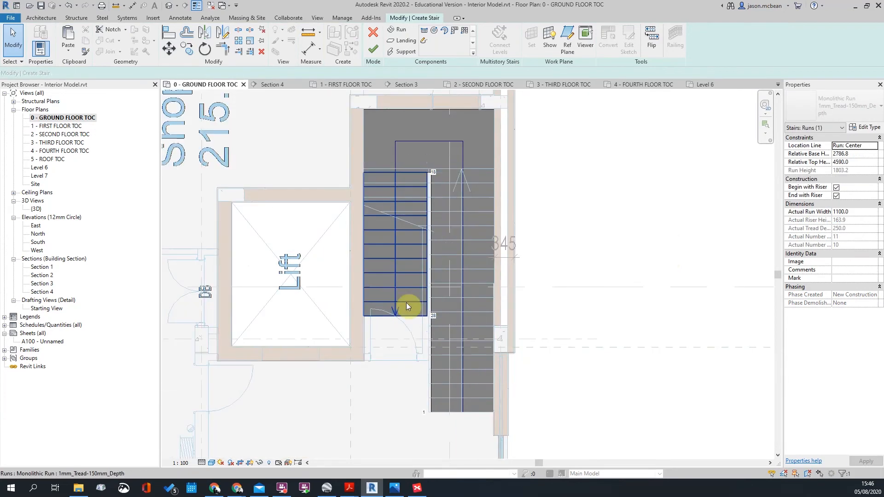
# - Inspect the upper run's treads and the gap between the two runs
pyautogui.scroll(3, 396, 317)
pyautogui.scroll(-3, 483, 208)
pyautogui.scroll(3, 400, 206)
pyautogui.scroll(-3, 399, 206)
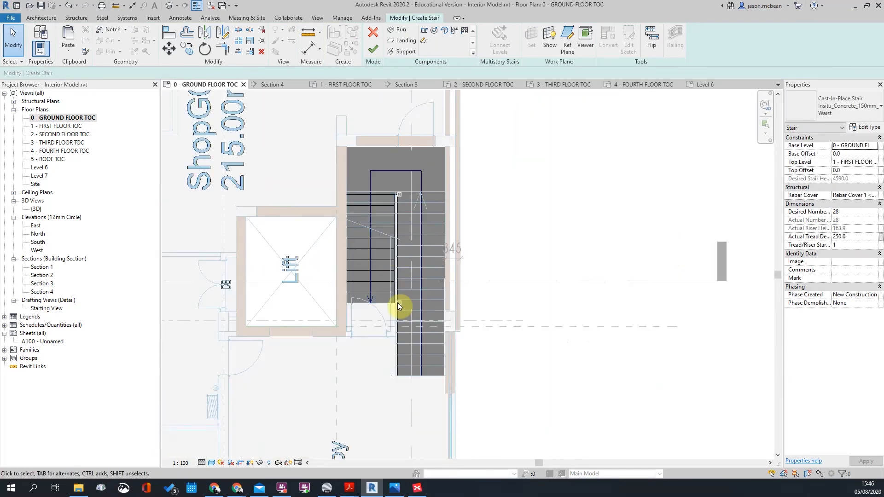
pyautogui.scroll(-1, 422, 231)
pyautogui.scroll(3, 400, 220)
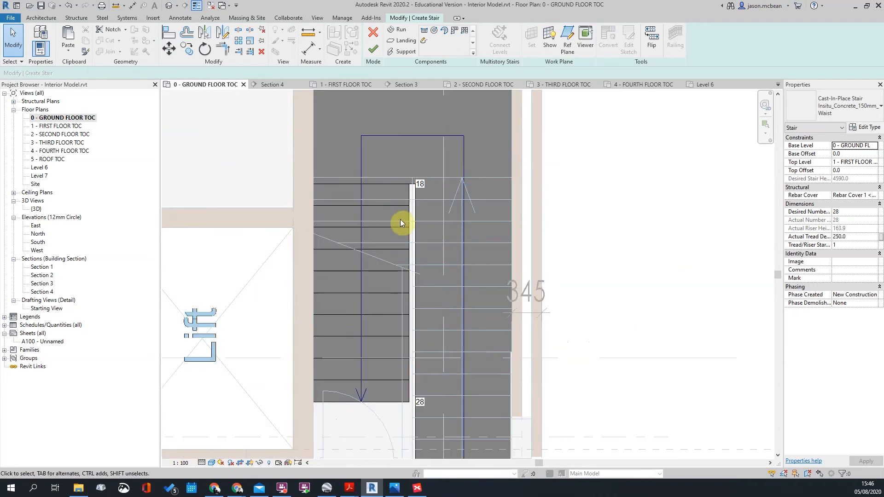
pyautogui.click(393, 210)
pyautogui.press('Escape')
pyautogui.press('Escape')
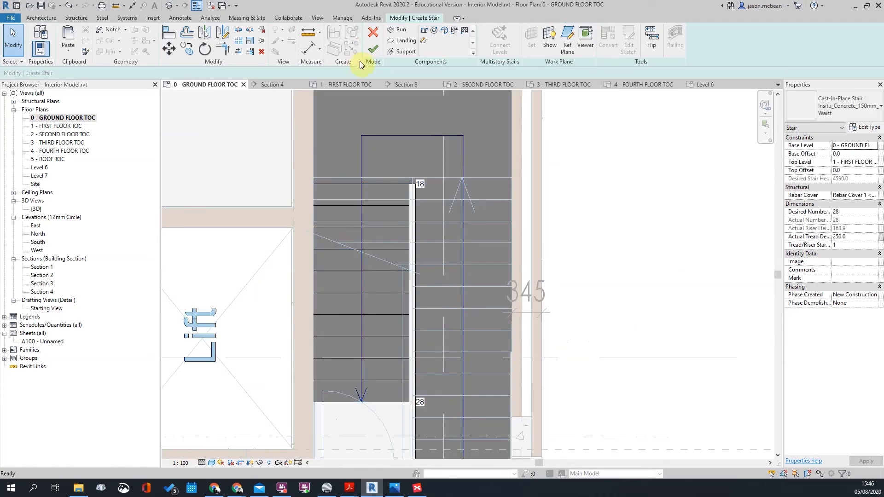
pyautogui.scroll(3, 475, 338)
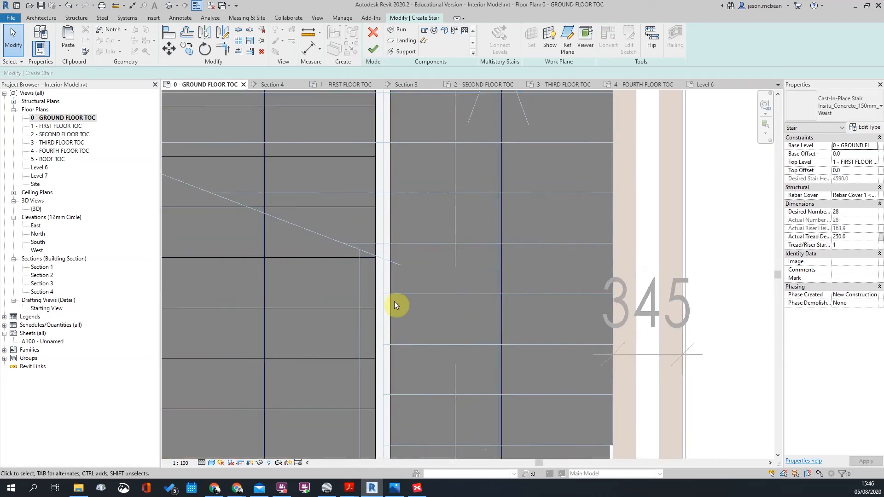
pyautogui.scroll(-3, 397, 302)
pyautogui.scroll(3, 383, 299)
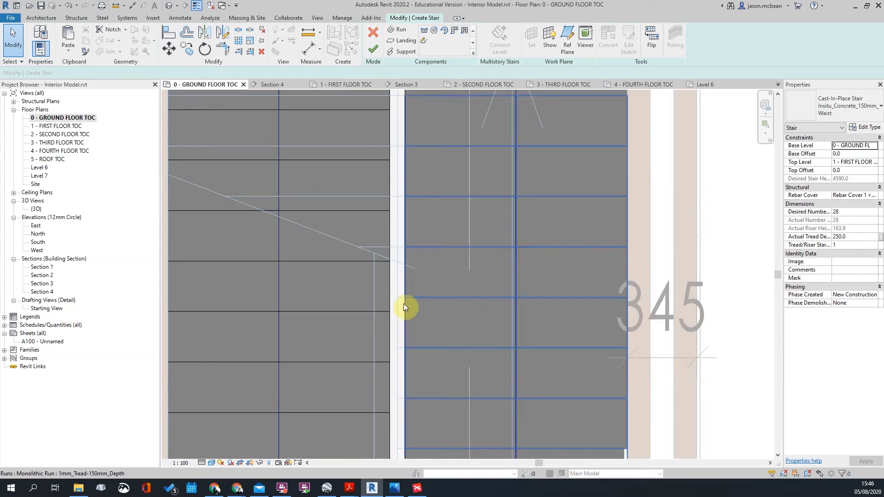
pyautogui.scroll(-2, 414, 313)
pyautogui.scroll(3, 388, 189)
pyautogui.scroll(-3, 420, 219)
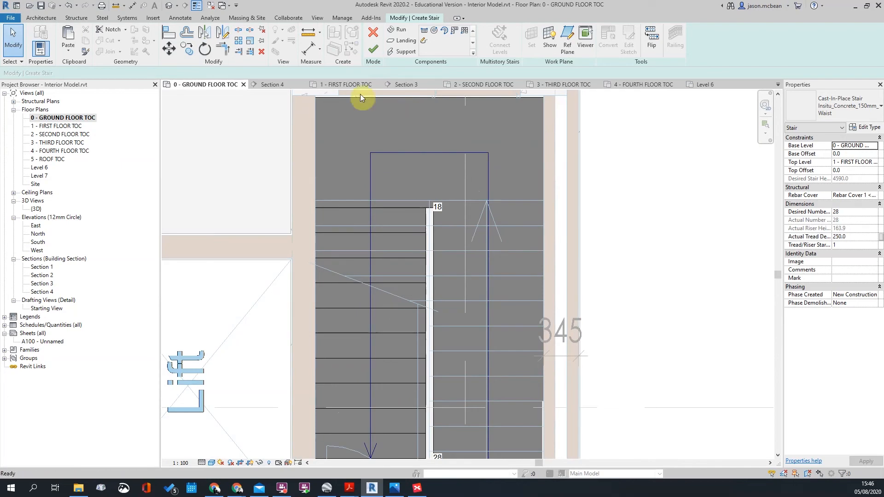
# - Finish the stair edit and open Section 1 around the lower storeys
pyautogui.click(376, 48)
pyautogui.scroll(-3, 503, 310)
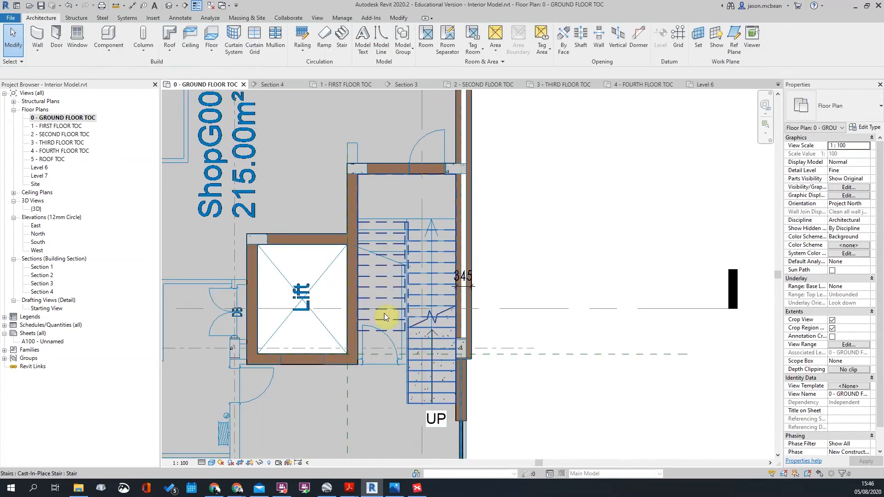
pyautogui.scroll(-2, 435, 292)
pyautogui.scroll(-2, 415, 396)
pyautogui.scroll(2, 413, 331)
pyautogui.doubleClick(412, 323)
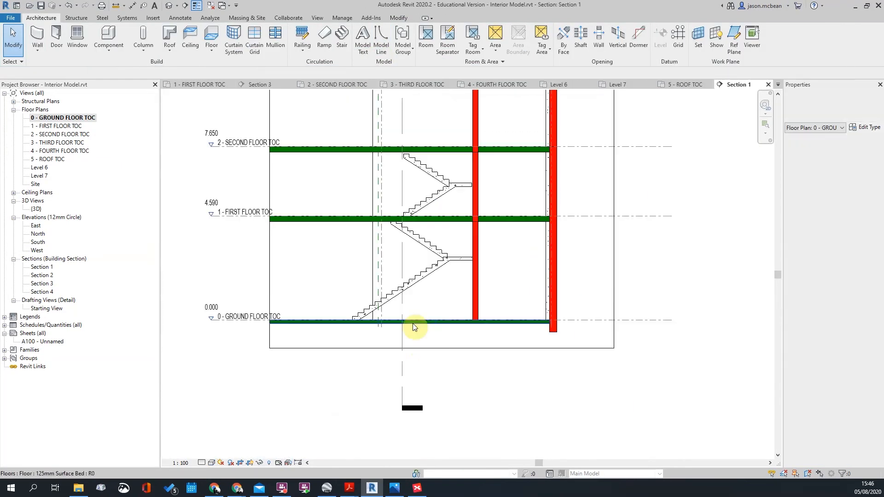
pyautogui.scroll(3, 443, 224)
pyautogui.scroll(-2, 438, 272)
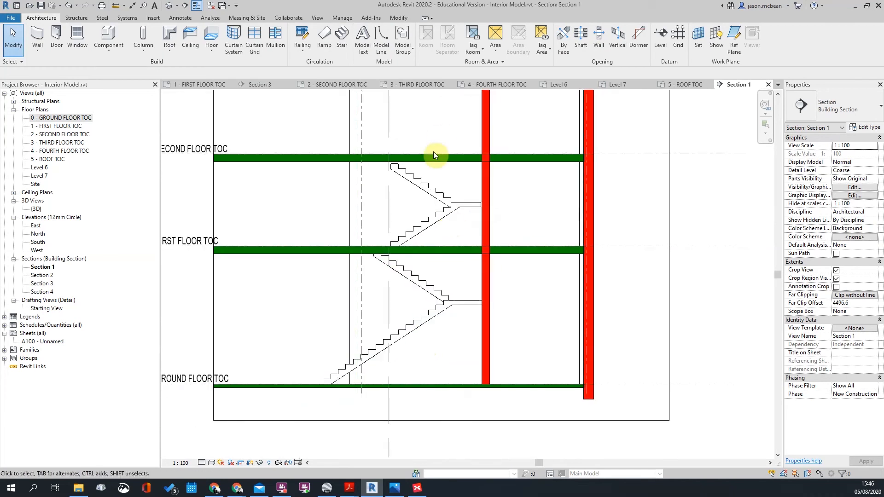
# - Select the multistory stairs above the first floor in section, and open the 1 - FIRST FLOOR TOC plan
pyautogui.click(429, 194)
pyautogui.scroll(2, 427, 237)
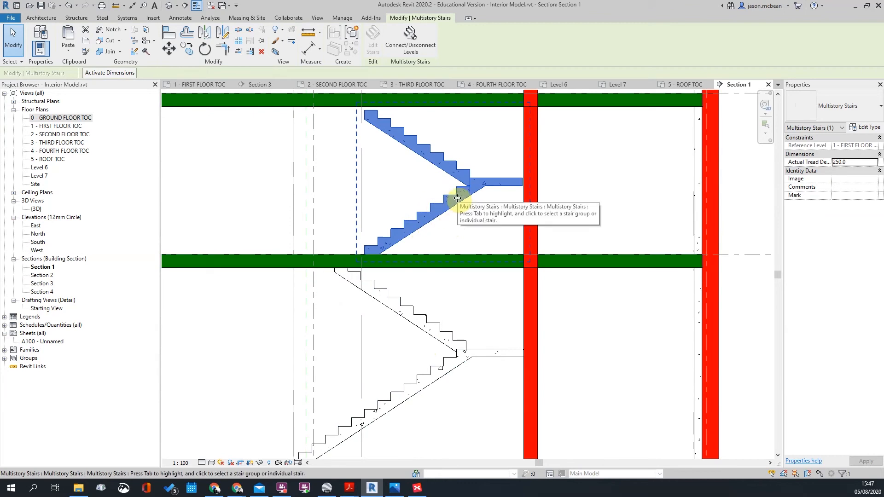
pyautogui.scroll(-3, 457, 198)
pyautogui.doubleClick(55, 126)
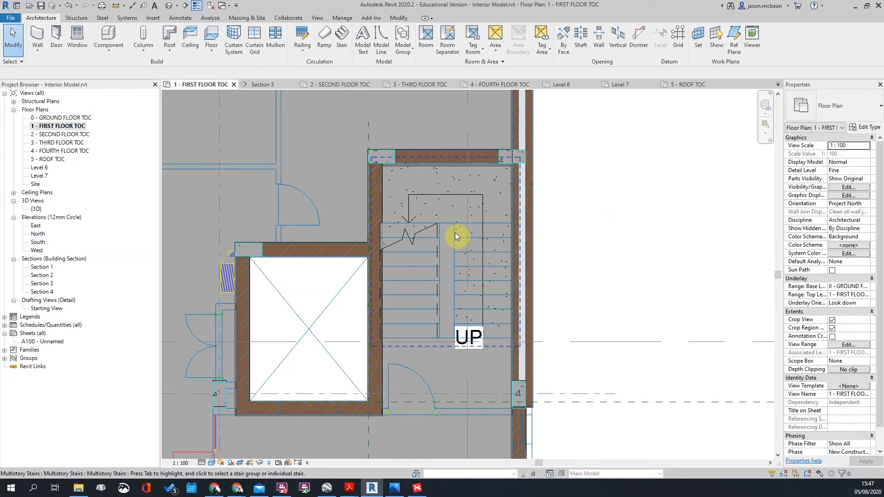
pyautogui.click(472, 235)
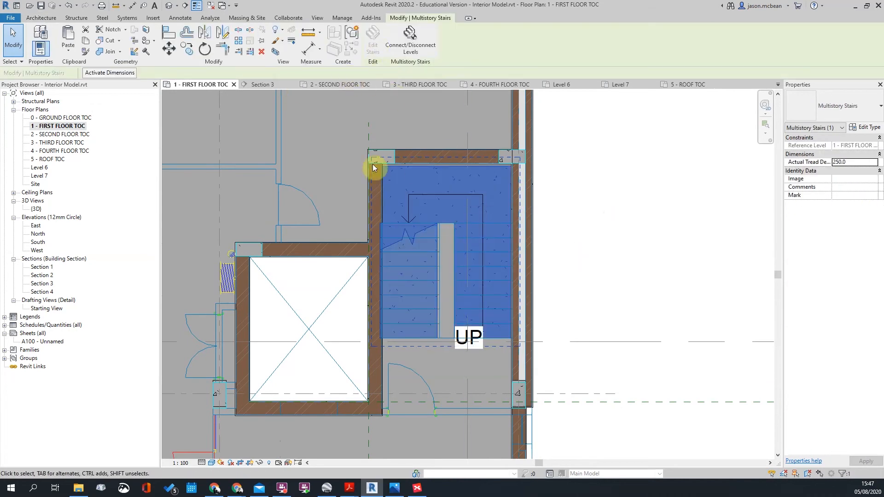
pyautogui.click(409, 35)
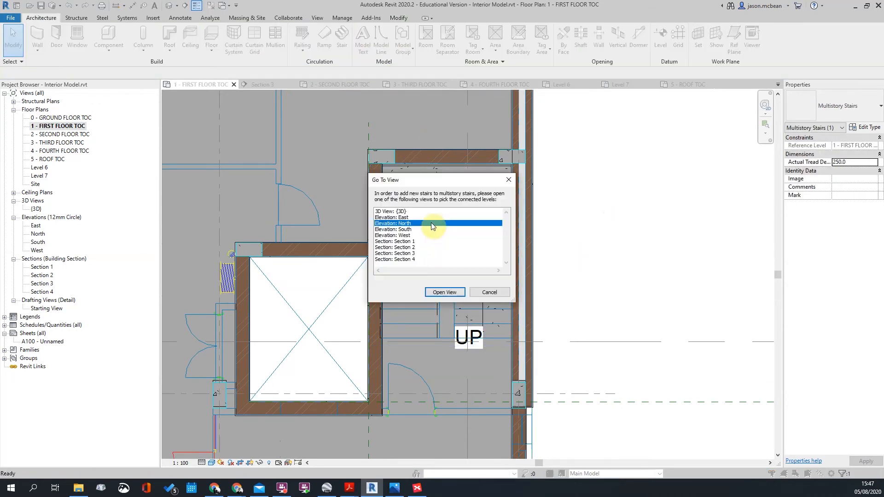
pyautogui.click(507, 293)
pyautogui.click(453, 234)
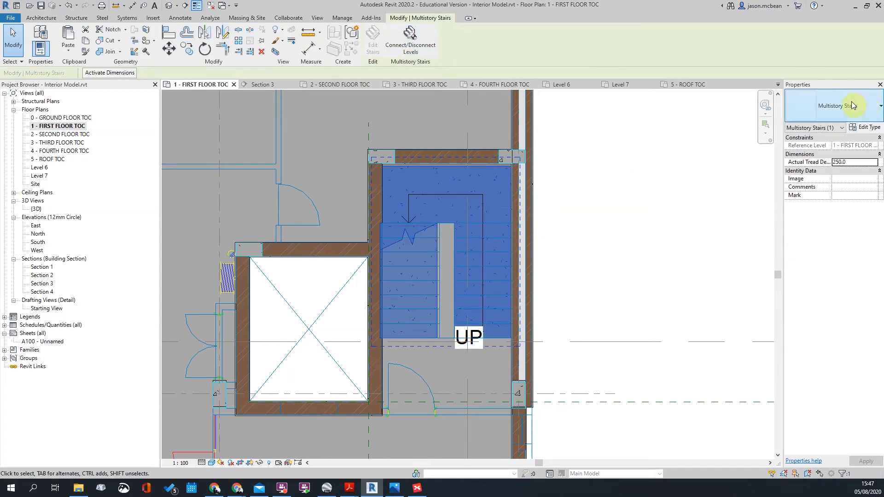
pyautogui.click(407, 48)
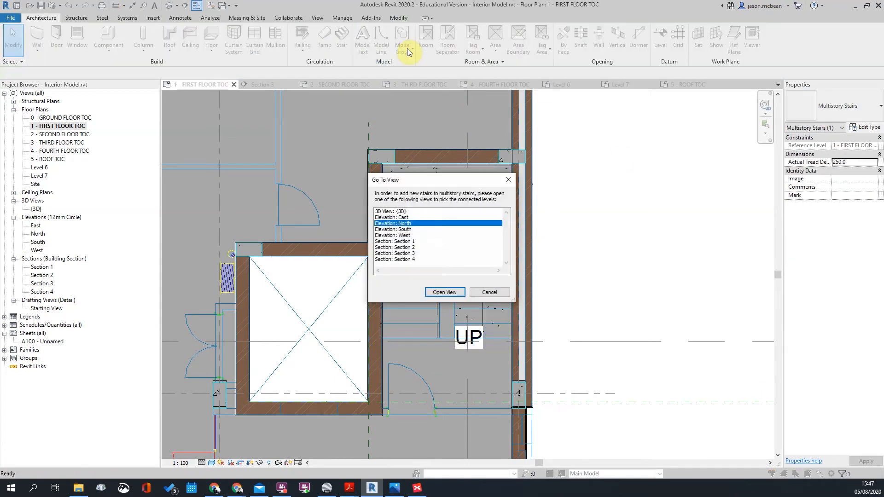
pyautogui.press('Escape')
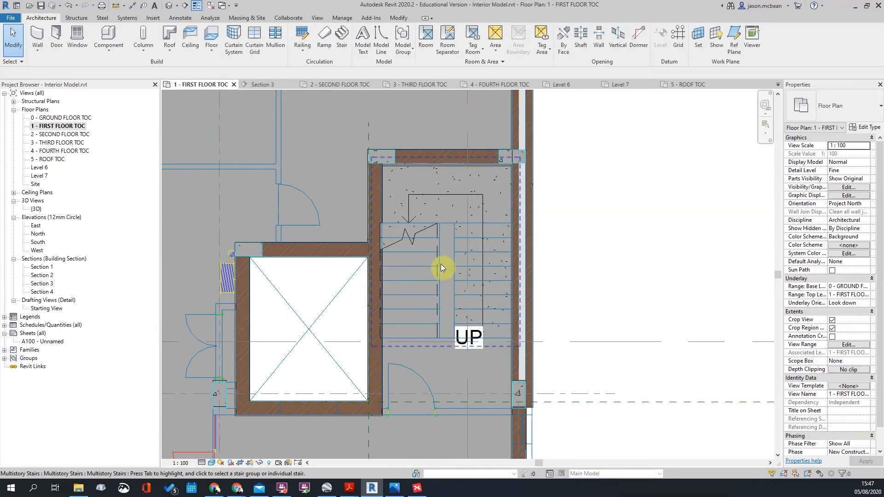
pyautogui.click(424, 223)
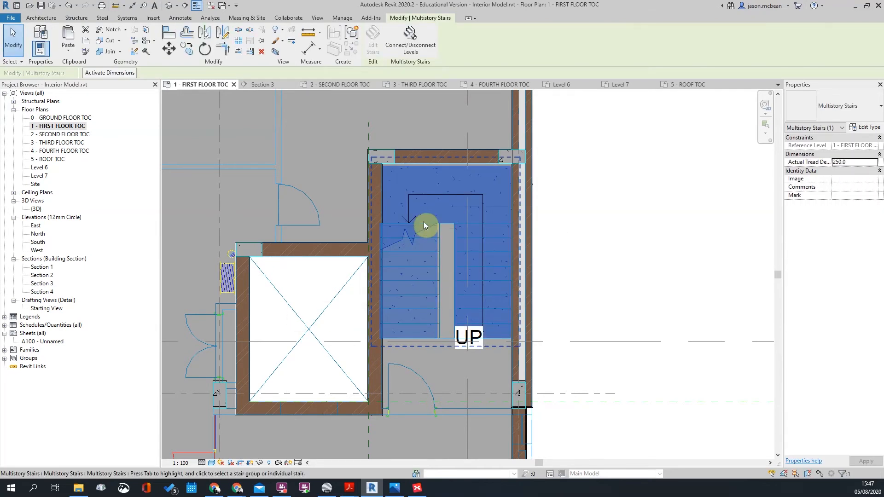
pyautogui.rightClick(423, 223)
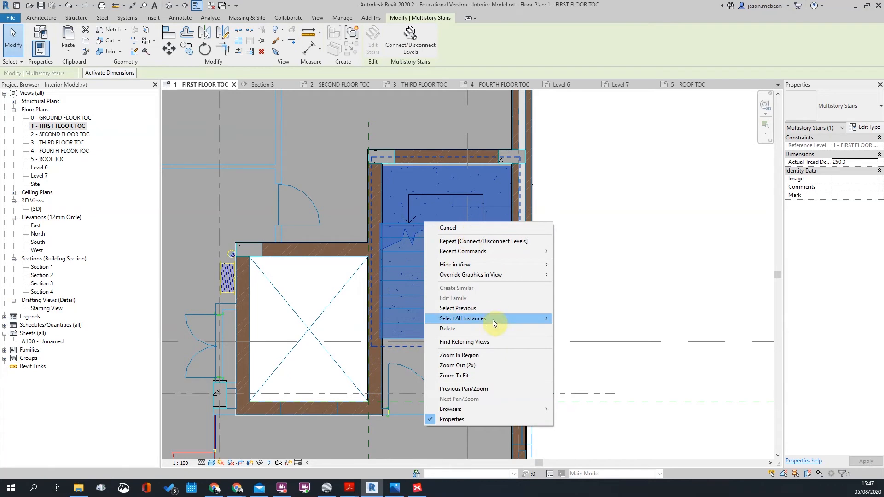
pyautogui.click(411, 213)
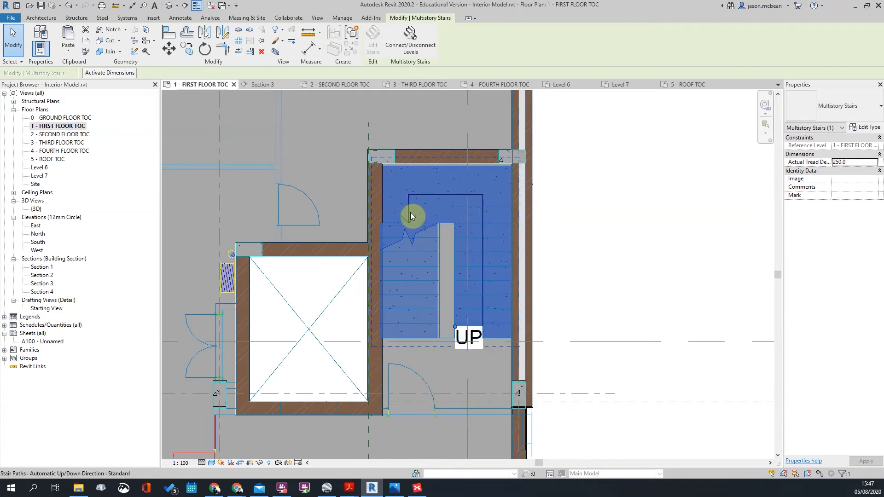
pyautogui.rightClick(446, 219)
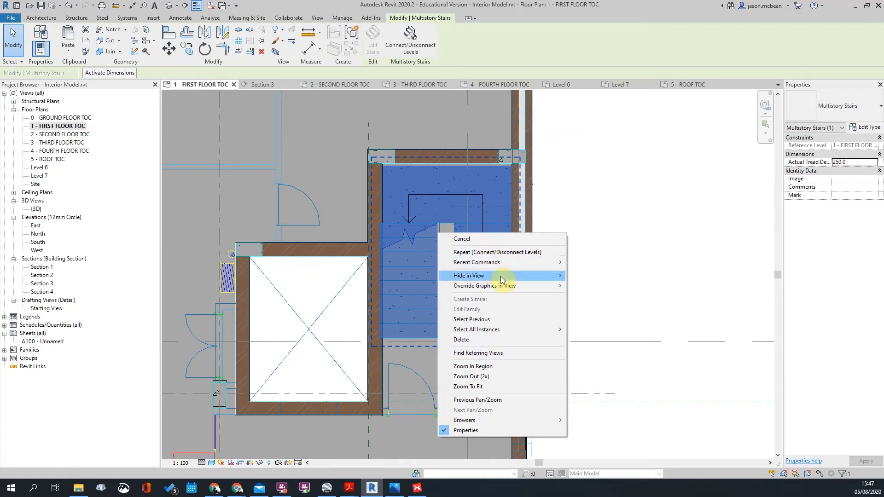
pyautogui.moveTo(504, 268)
pyautogui.press('Escape')
pyautogui.press('Escape')
pyautogui.press('Escape')
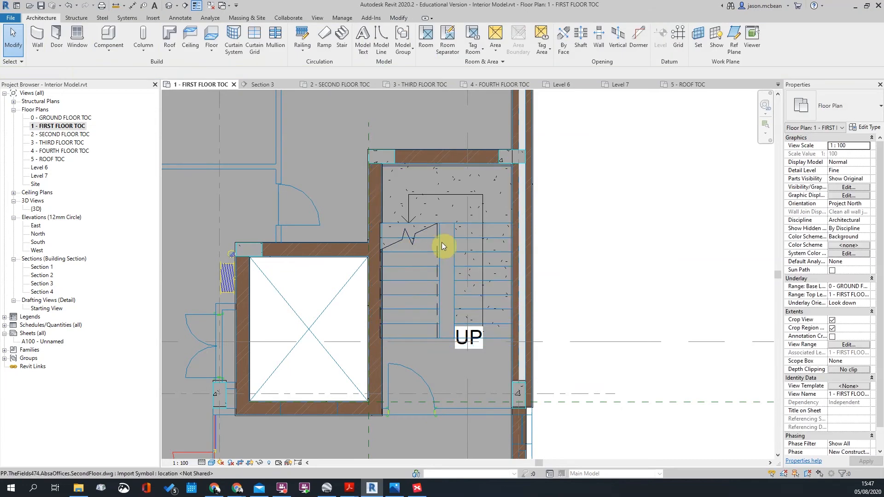
# - Open the individual concrete stair above the first floor for editing
pyautogui.click(461, 238)
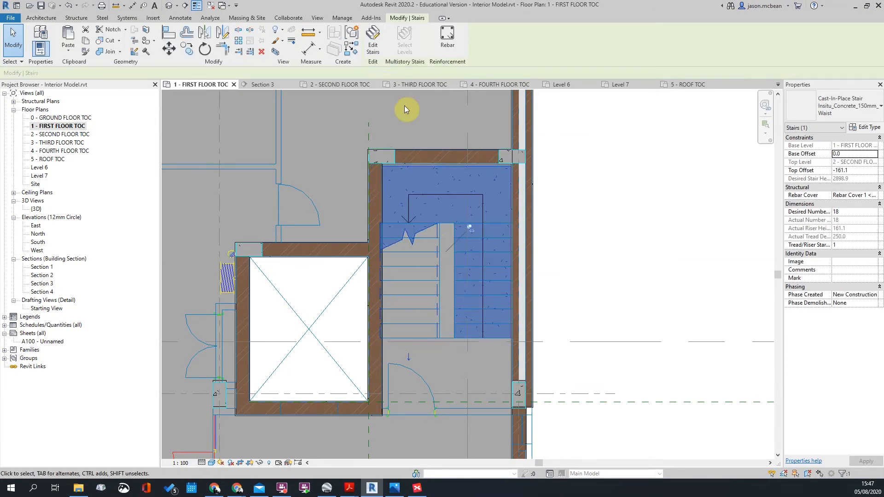
pyautogui.click(369, 41)
pyautogui.scroll(4, 497, 281)
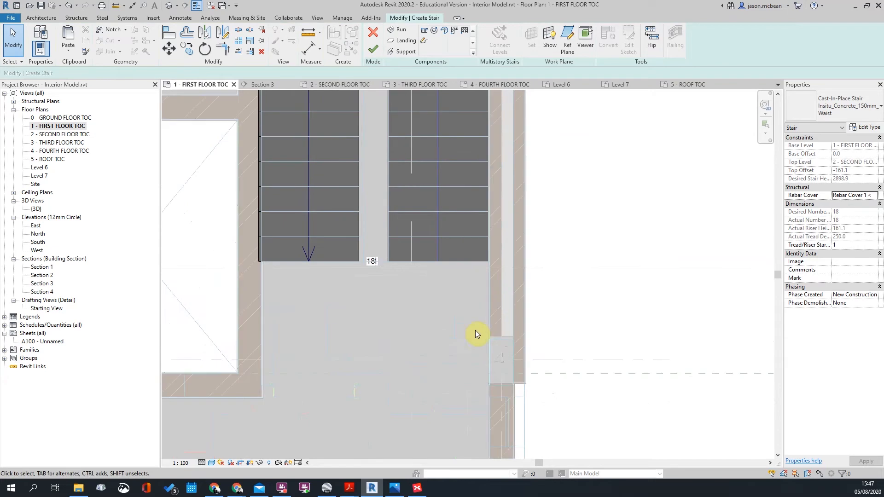
pyautogui.scroll(-4, 440, 248)
pyautogui.scroll(3, 416, 151)
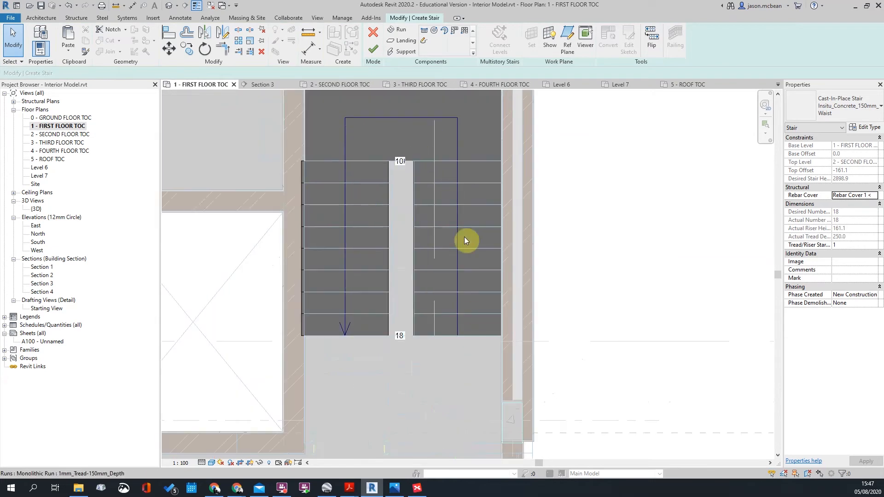
# - Set the width of the upper run, beside the lift shaft, to 1100 mm
pyautogui.click(380, 200)
pyautogui.scroll(2, 388, 183)
pyautogui.scroll(-2, 378, 197)
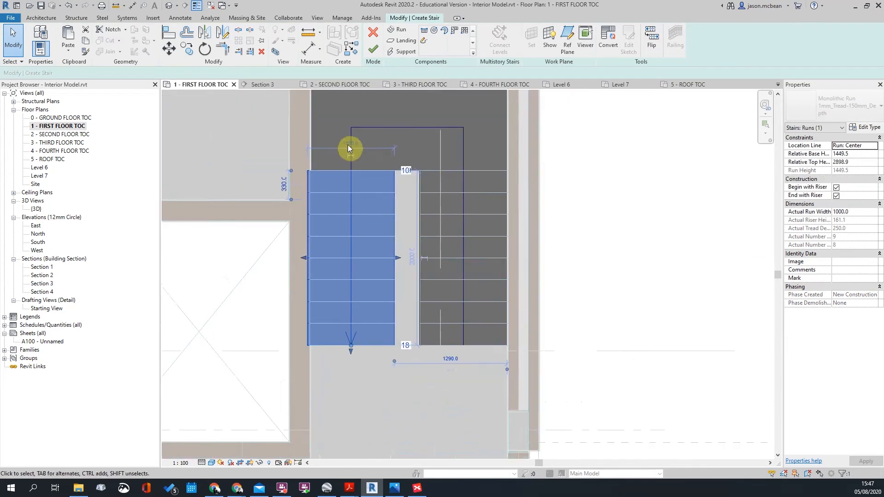
pyautogui.scroll(2, 342, 147)
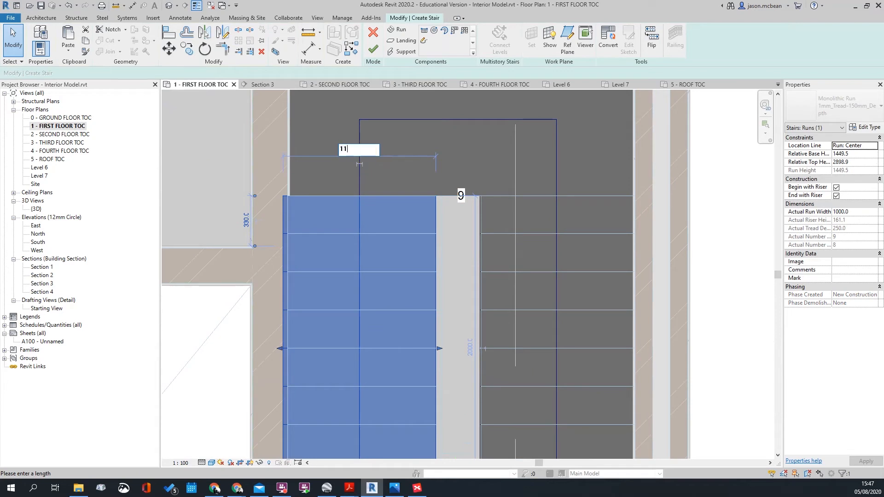
pyautogui.press('Return')
pyautogui.scroll(-1, 363, 150)
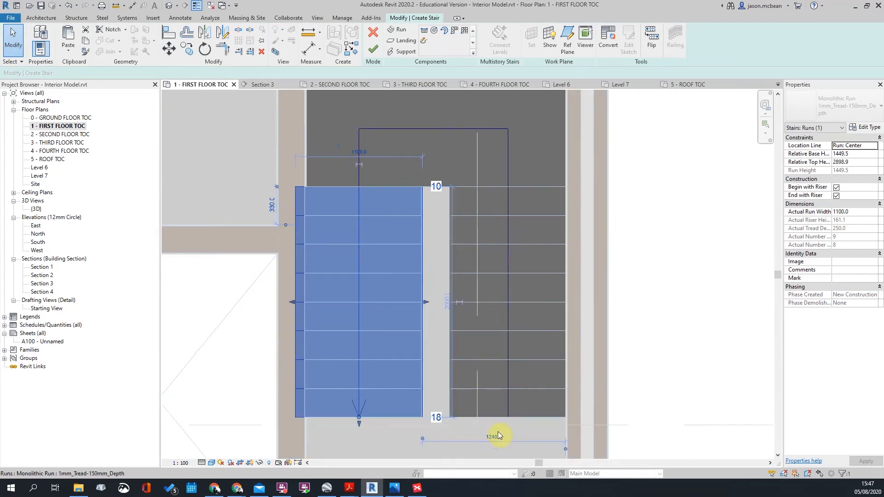
# - Set the width of the lower run, beside the outer wall, to 1100 mm
pyautogui.click(470, 414)
pyautogui.scroll(-1, 498, 377)
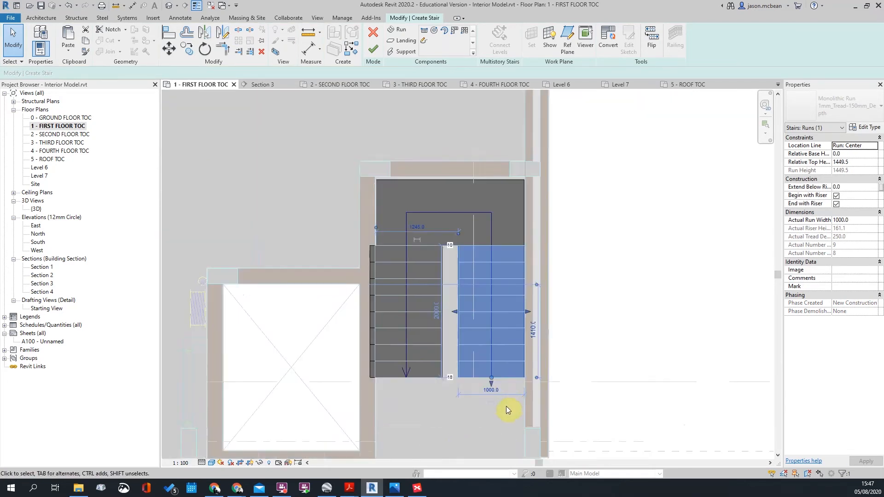
pyautogui.scroll(2, 502, 401)
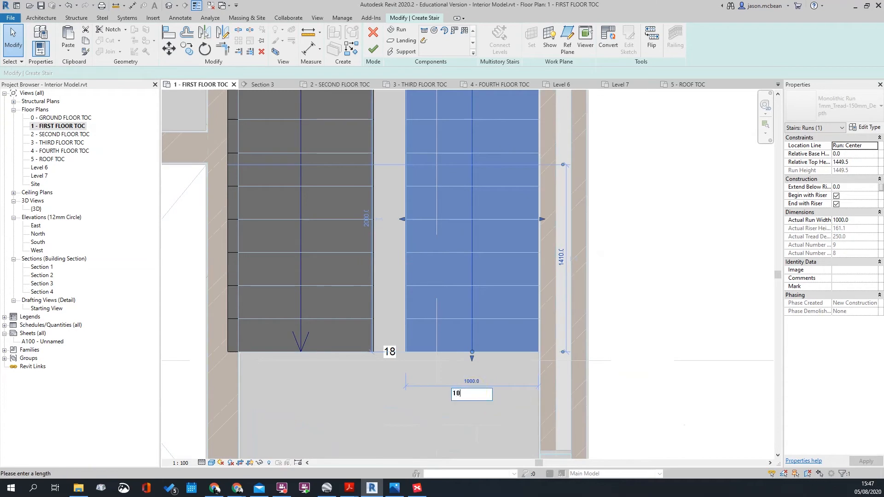
pyautogui.click(471, 384)
pyautogui.write('1100')
pyautogui.press('Return')
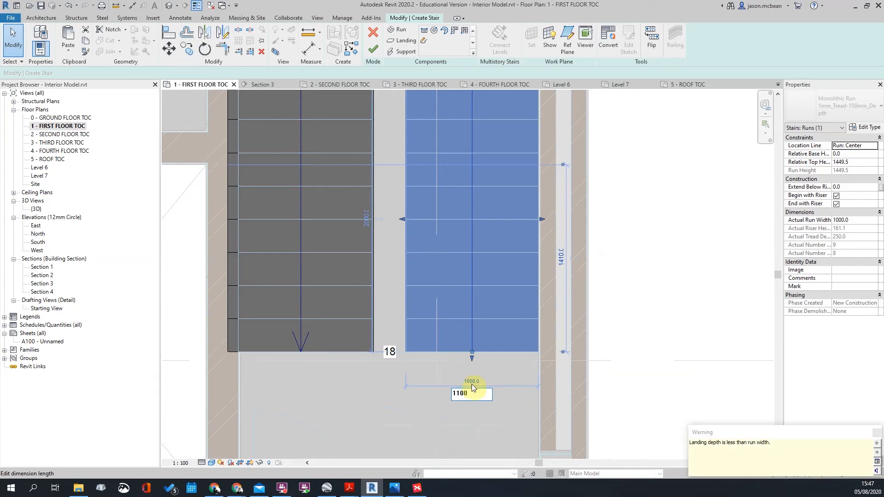
# - Set the depth of the landing between the two runs to 1100 mm
pyautogui.scroll(-3, 569, 367)
pyautogui.scroll(2, 480, 241)
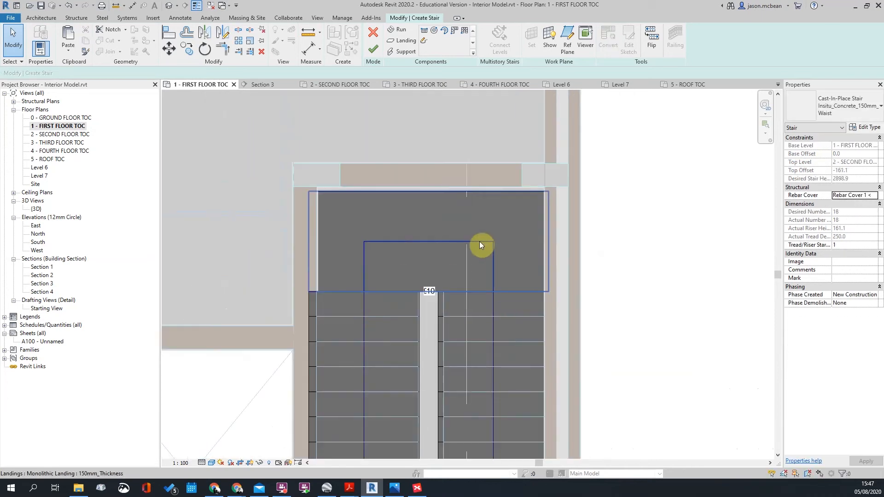
pyautogui.click(426, 194)
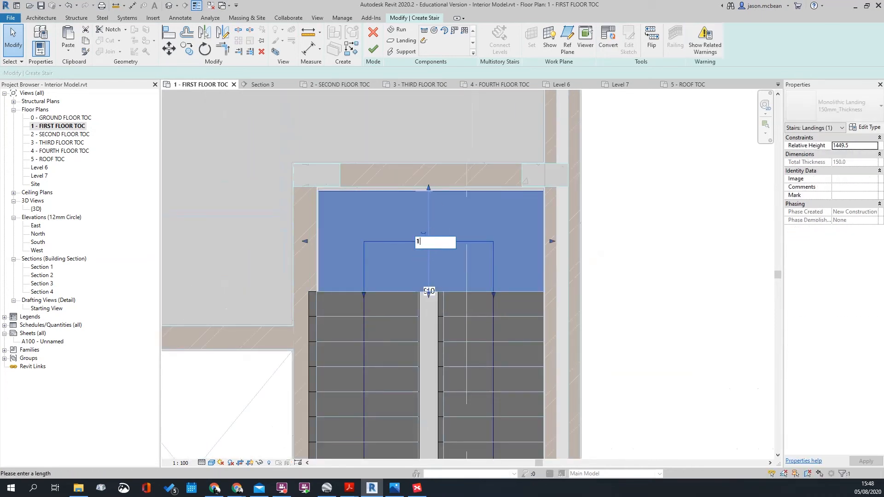
pyautogui.press('Return')
pyautogui.press('Escape')
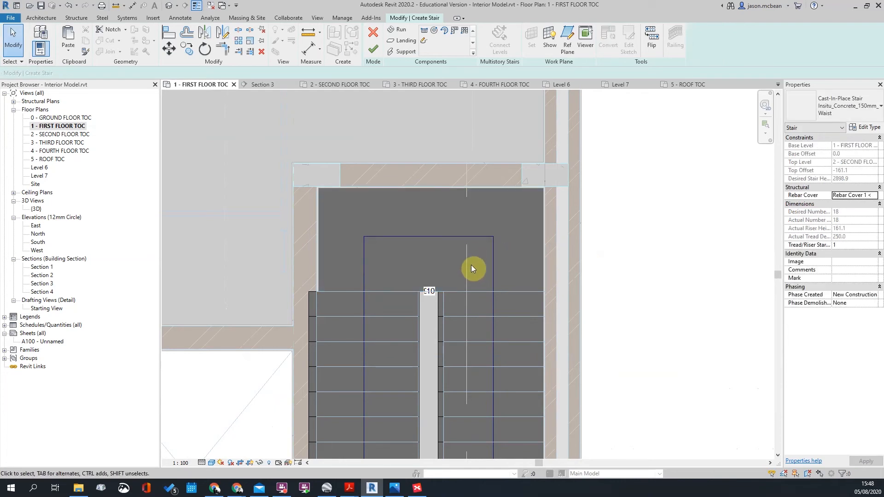
# - Shift the lower run slightly down the plan, away from the landing wall
pyautogui.scroll(-1, 425, 231)
pyautogui.scroll(3, 531, 263)
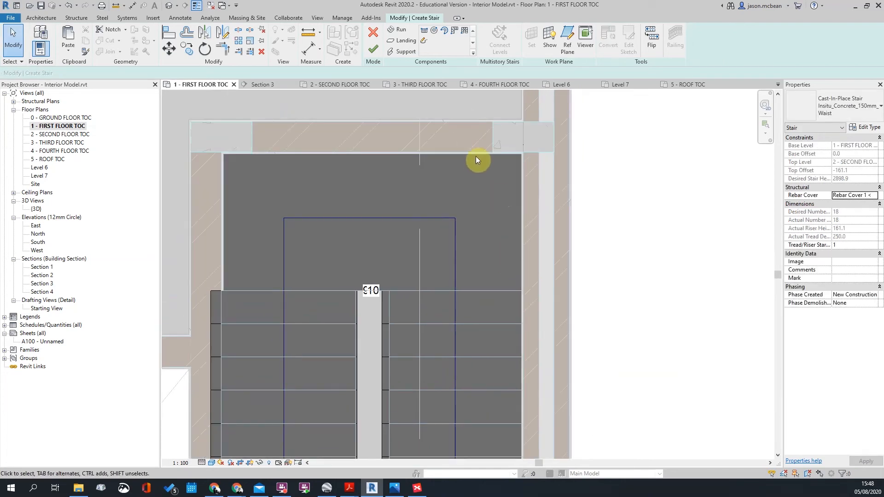
pyautogui.click(471, 294)
pyautogui.scroll(-4, 454, 300)
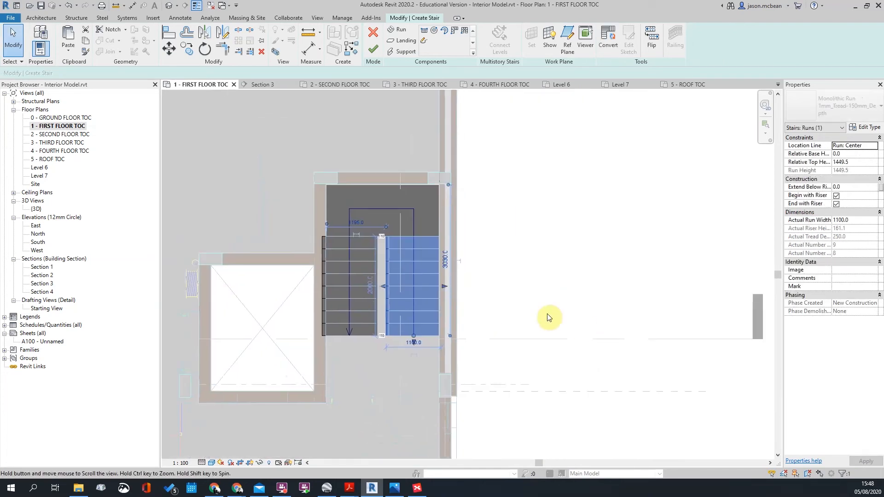
pyautogui.scroll(4, 381, 241)
pyautogui.click(661, 241)
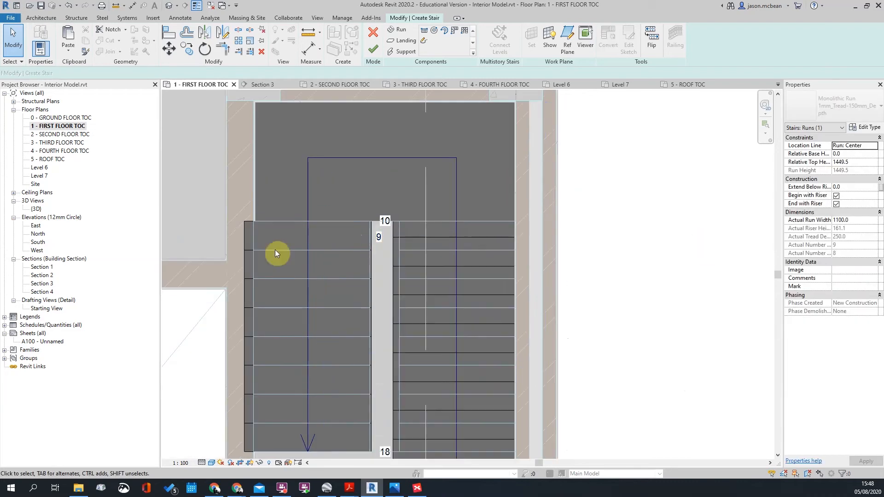
# - Nudge the upper run down the plan and sideways until it clears the wall beside the lift shaft
pyautogui.click(312, 249)
pyautogui.press('Down')
pyautogui.press('Down')
pyautogui.press('Down')
pyautogui.press('Down')
pyautogui.press('Right')
pyautogui.press('Right')
pyautogui.press('Right')
pyautogui.press('Right')
pyautogui.press('Right')
pyautogui.press('Right')
pyautogui.press('Left')
pyautogui.scroll(-3, 438, 221)
pyautogui.click(485, 202)
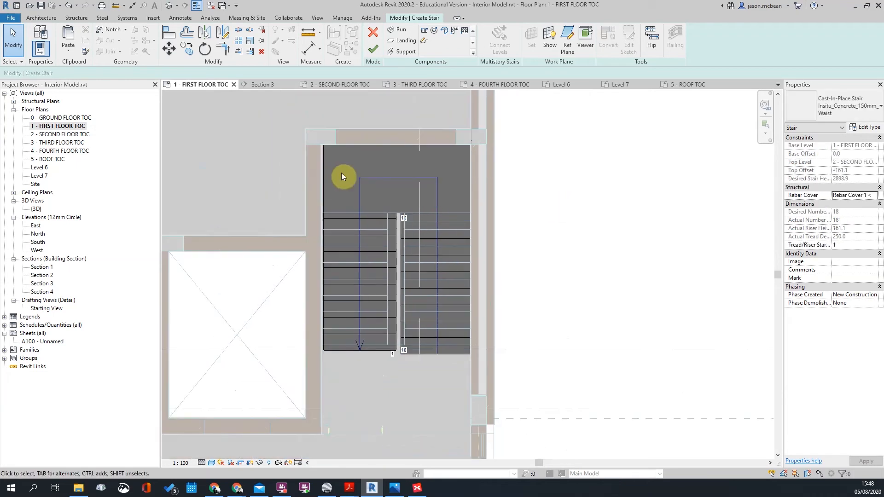
# - Inspect the landing's edges against the surrounding stairwell walls
pyautogui.scroll(-2, 340, 219)
pyautogui.moveTo(308, 150); pyautogui.dragTo(502, 345)
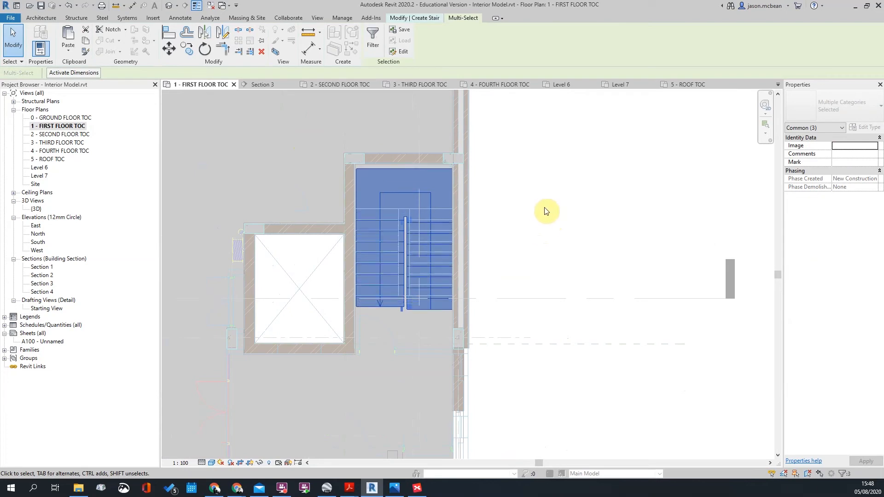
pyautogui.click(551, 218)
pyautogui.scroll(4, 407, 150)
pyautogui.click(356, 197)
pyautogui.scroll(3, 325, 189)
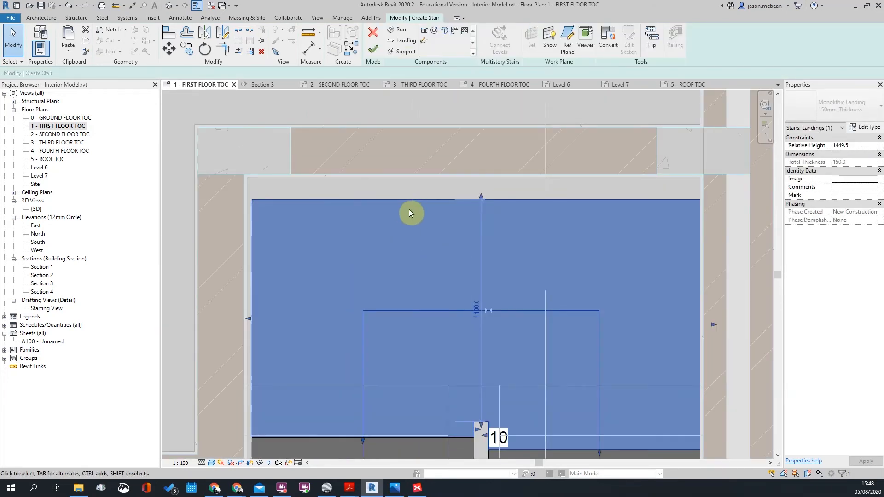
pyautogui.scroll(-3, 350, 184)
# - Select both runs and the landing together and move them sideways, away from the outer wall
pyautogui.moveTo(256, 140); pyautogui.dragTo(621, 461)
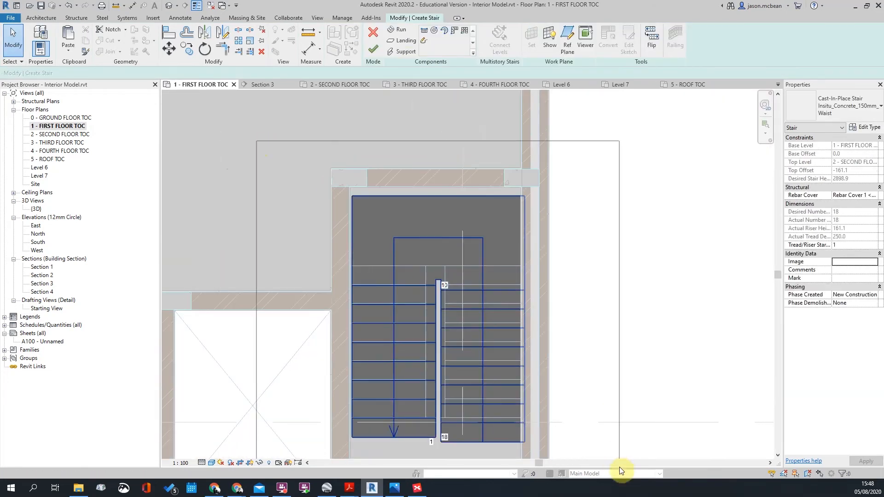
pyautogui.scroll(3, 517, 456)
pyautogui.scroll(1, 517, 453)
pyautogui.moveTo(517, 453); pyautogui.dragTo(514, 367, button='middle')
pyautogui.scroll(-4, 519, 360)
pyautogui.press('m')
pyautogui.press('v')
pyautogui.scroll(5, 519, 359)
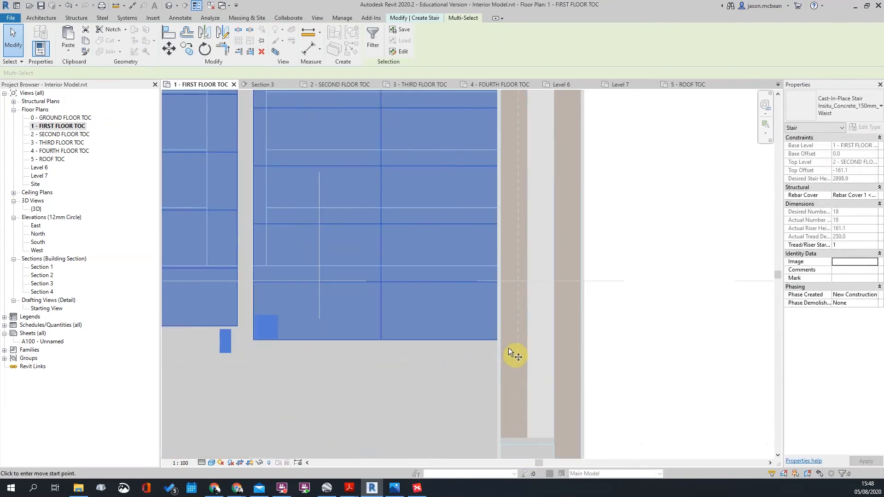
pyautogui.click(425, 370)
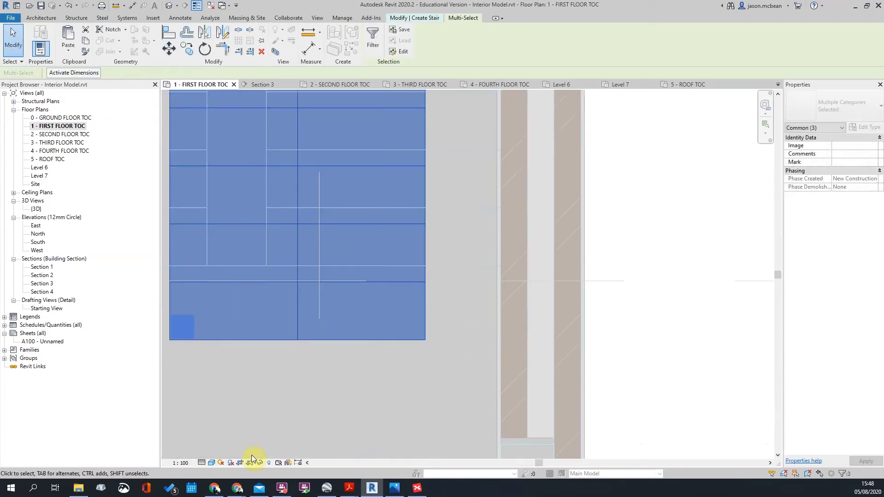
# - Set the plan's visual style to Wireframe and move the selected stair components sideways to the outer wall's inner face
pyautogui.click(211, 463)
pyautogui.click(231, 406)
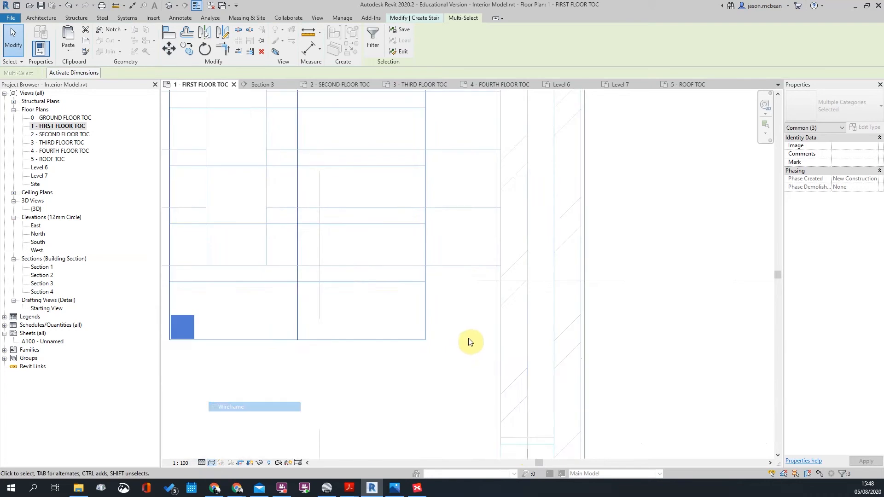
pyautogui.scroll(-3, 428, 349)
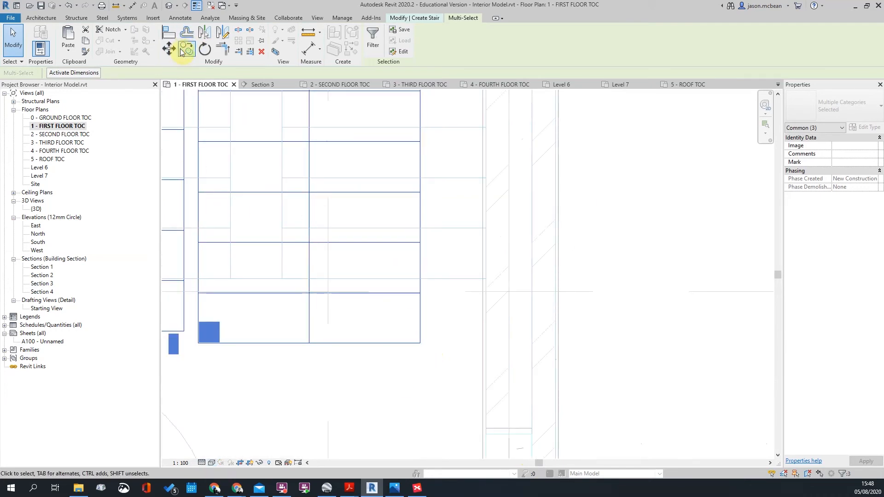
pyautogui.click(169, 48)
pyautogui.click(419, 342)
pyautogui.scroll(2, 490, 349)
pyautogui.scroll(1, 489, 349)
pyautogui.click(487, 347)
# - Move the selected stair components up the plan so the landing meets the inner face of the stairwell's back wall
pyautogui.scroll(-9, 535, 367)
pyautogui.moveTo(633, 235); pyautogui.dragTo(630, 321, button='middle')
pyautogui.scroll(1, 545, 262)
pyautogui.scroll(5, 519, 242)
pyautogui.moveTo(519, 242); pyautogui.dragTo(574, 324, button='middle')
pyautogui.scroll(1, 577, 326)
pyautogui.press('m')
pyautogui.press('v')
pyautogui.click(564, 327)
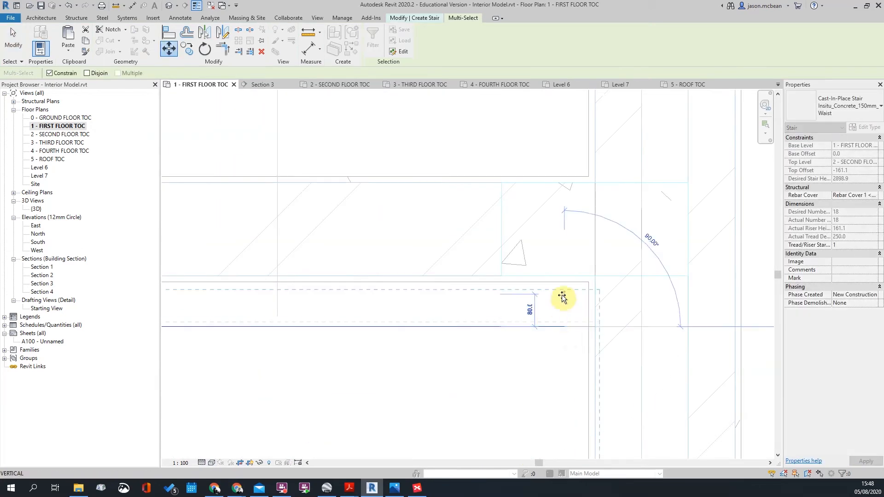
pyautogui.click(563, 275)
pyautogui.scroll(-4, 511, 237)
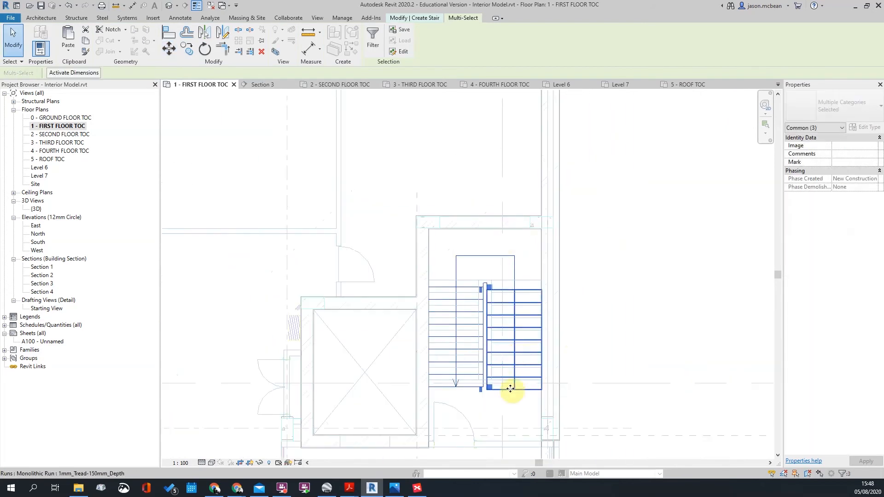
pyautogui.press('Escape')
# - Try to set the distance from the stairwell wall beside the upper run to the lower run's inner edge to 1000 mm
pyautogui.scroll(4, 512, 360)
pyautogui.scroll(-4, 490, 340)
pyautogui.scroll(4, 493, 174)
pyautogui.scroll(-1, 490, 184)
pyautogui.scroll(2, 484, 207)
pyautogui.scroll(-1, 465, 205)
pyautogui.click(466, 208)
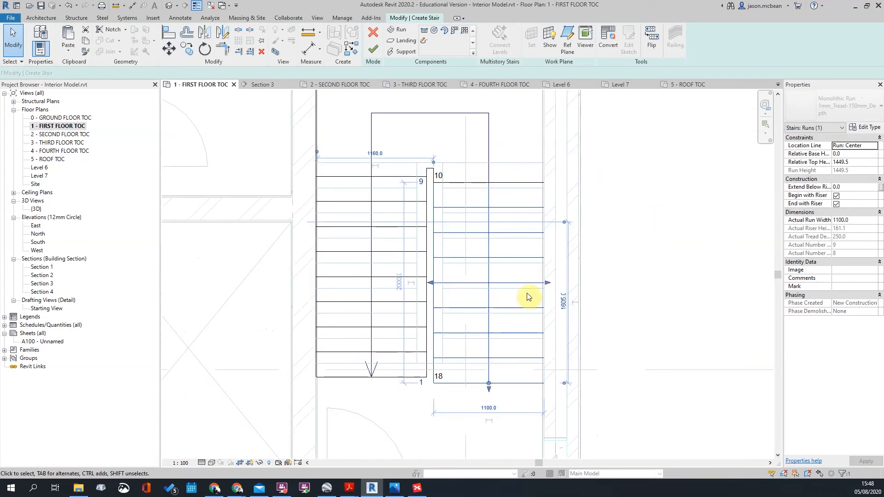
pyautogui.scroll(1, 463, 302)
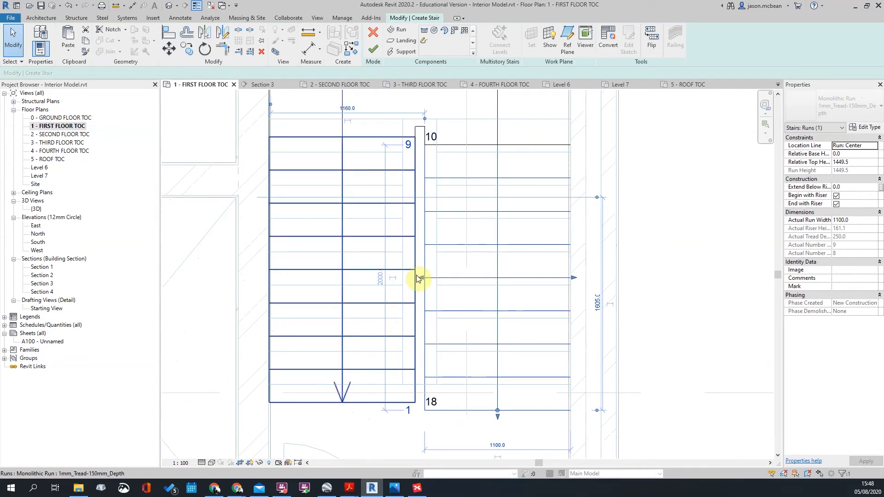
pyautogui.scroll(-2, 371, 258)
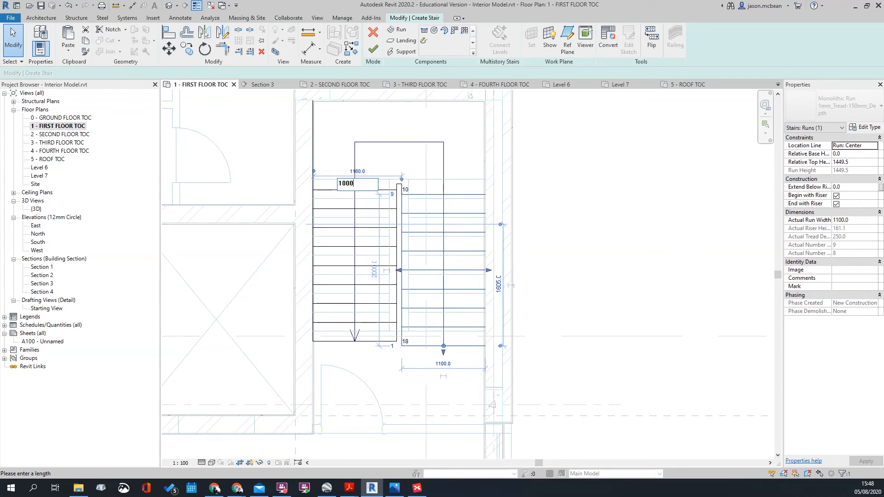
pyautogui.write('0')
pyautogui.press('Return')
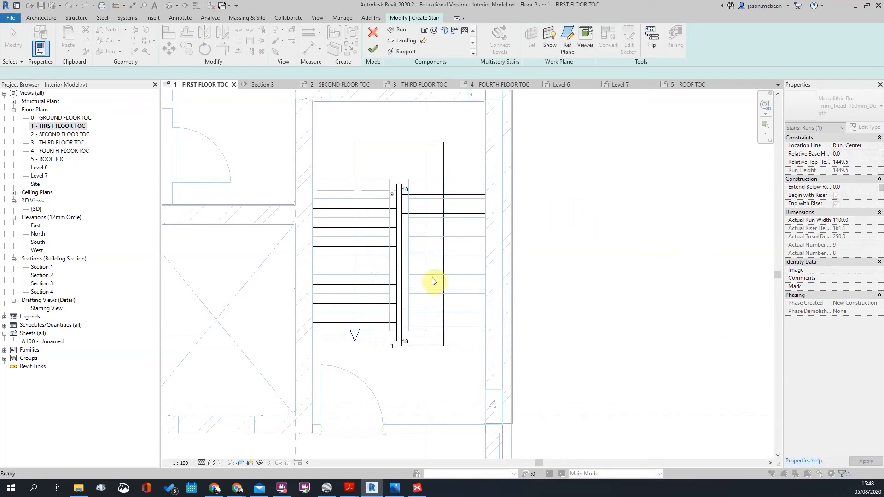
# - Set the width of the stair's upper run to 1000 mm
pyautogui.click(342, 342)
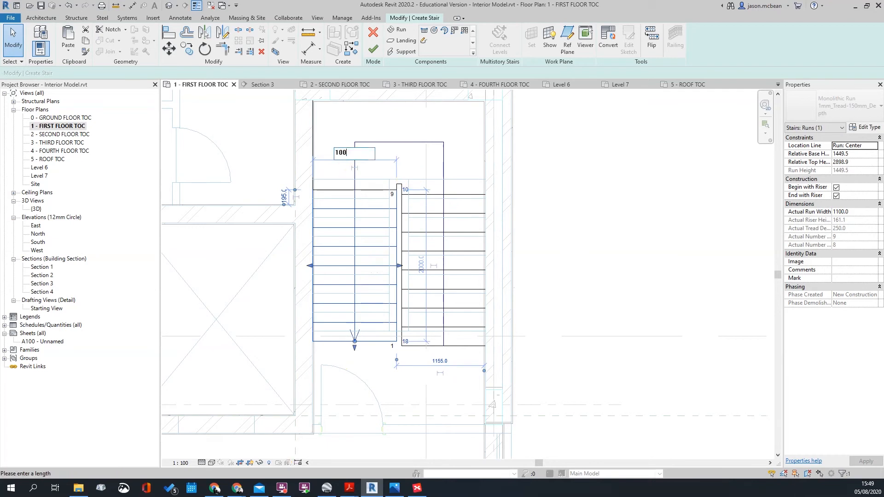
pyautogui.press('Return')
pyautogui.click(498, 236)
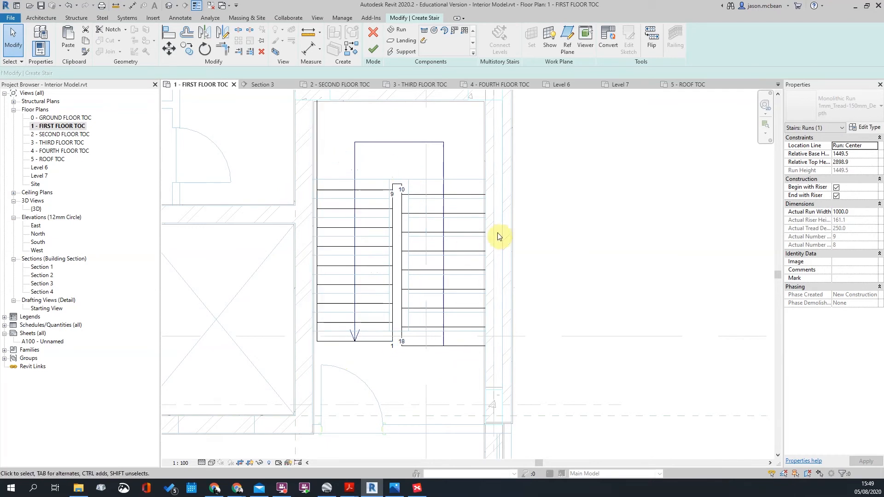
# - Set the lower run's width and the landing's depth to 1000 mm each
pyautogui.click(408, 245)
pyautogui.scroll(-2, 443, 359)
pyautogui.click(444, 367)
pyautogui.write('1000')
pyautogui.press('Return')
pyautogui.click(435, 355)
pyautogui.click(417, 170)
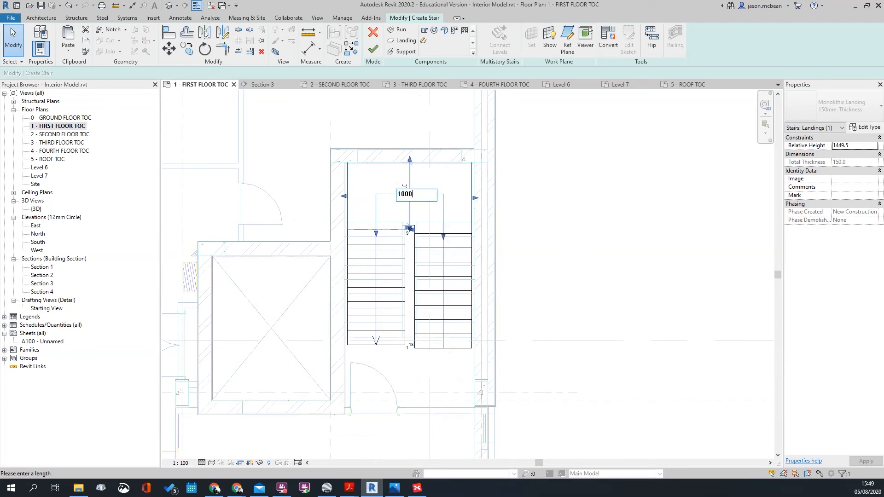
pyautogui.press('Escape')
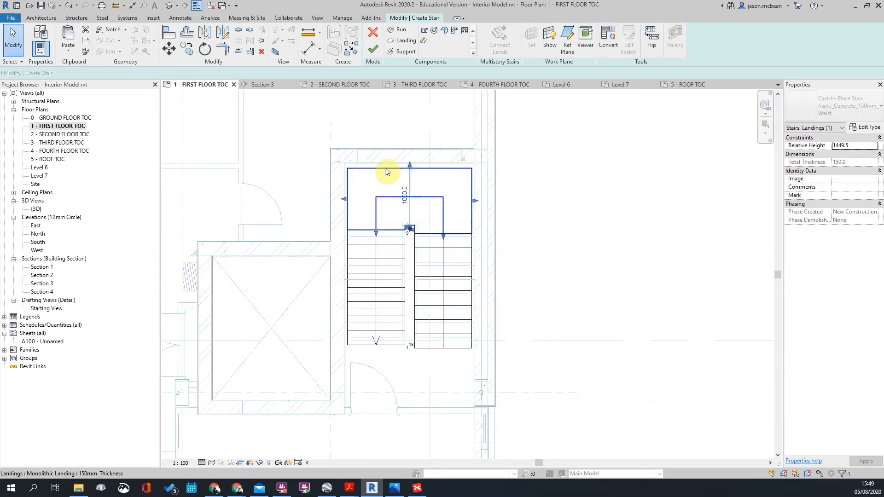
# - Select both runs and the landing and move them up the plan until the landing meets the stairwell's back wall
pyautogui.moveTo(305, 153); pyautogui.dragTo(538, 404)
pyautogui.scroll(3, 458, 201)
pyautogui.moveTo(475, 182); pyautogui.dragTo(447, 325, button='middle')
pyautogui.scroll(2, 449, 276)
pyautogui.press('m')
pyautogui.press('v')
pyautogui.click(453, 275)
pyautogui.scroll(2, 459, 262)
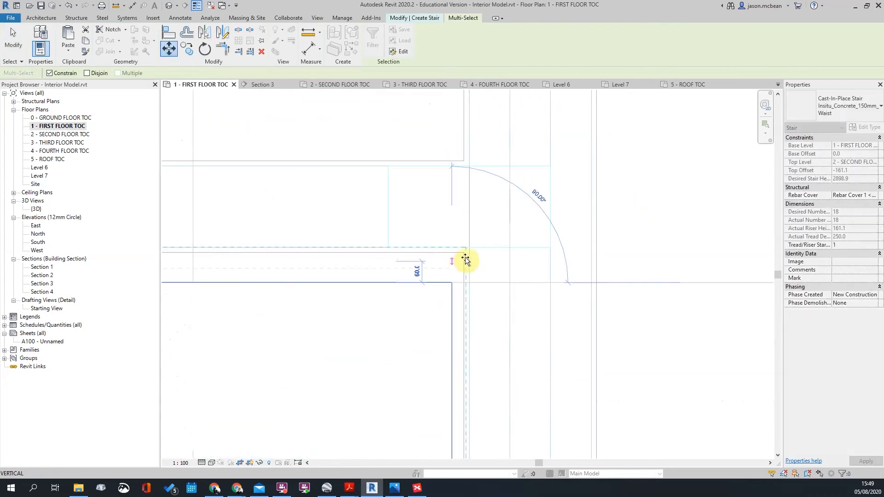
pyautogui.click(455, 244)
pyautogui.scroll(2, 463, 254)
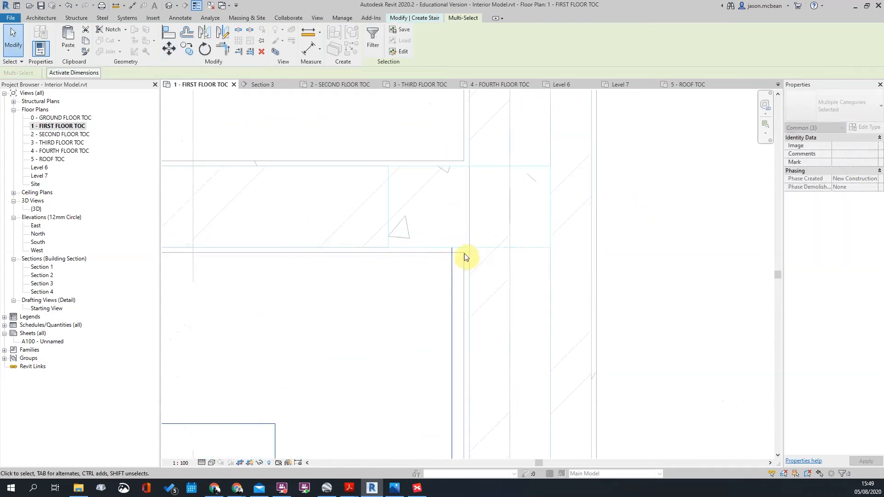
# - Move the selected stair components sideways so their outer edge meets the inner face of the outer wall
pyautogui.scroll(-2, 455, 253)
pyautogui.press('m')
pyautogui.press('v')
pyautogui.click(447, 247)
pyautogui.click(465, 248)
pyautogui.press('Escape')
pyautogui.scroll(-3, 509, 228)
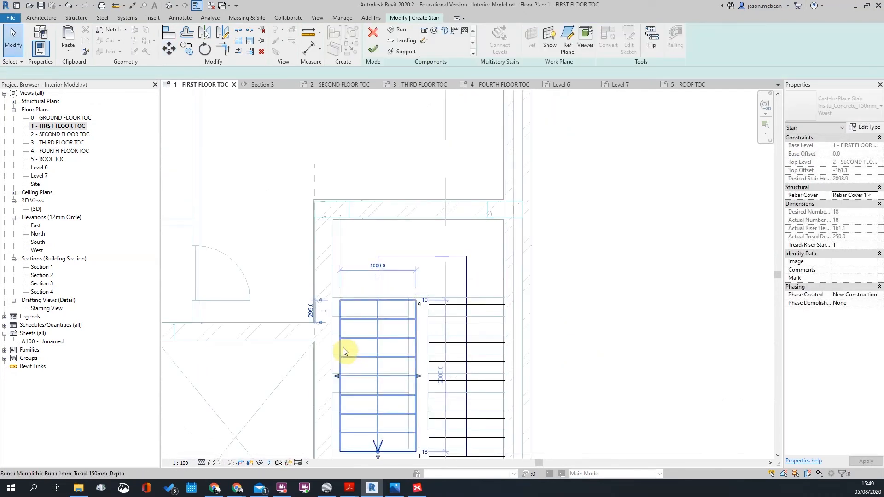
# - Move the upper run sideways against the inner face of the stairwell wall beside it
pyautogui.click(343, 337)
pyautogui.scroll(2, 345, 349)
pyautogui.press('m')
pyautogui.press('v')
pyautogui.scroll(4, 350, 355)
pyautogui.click(338, 332)
pyautogui.click(300, 312)
pyautogui.press('Escape')
pyautogui.scroll(-4, 322, 259)
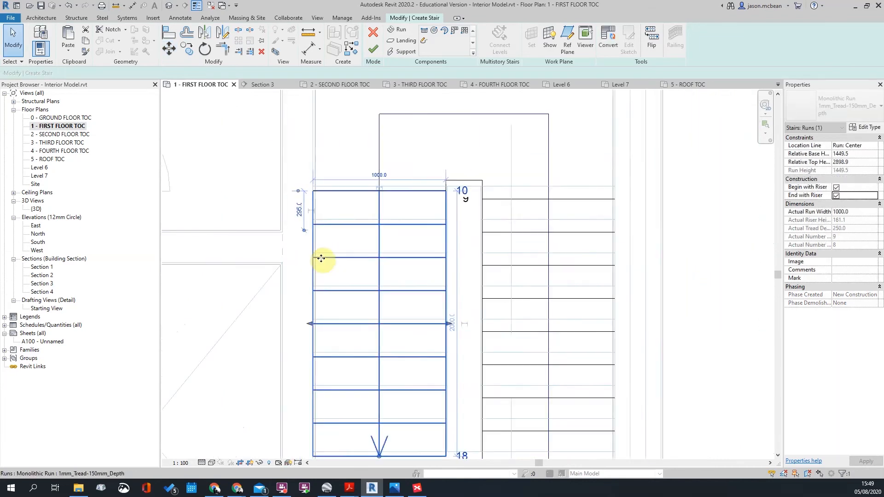
# - Move the lower run towards the landing to match the riser lines of the underlying plan
pyautogui.scroll(3, 438, 213)
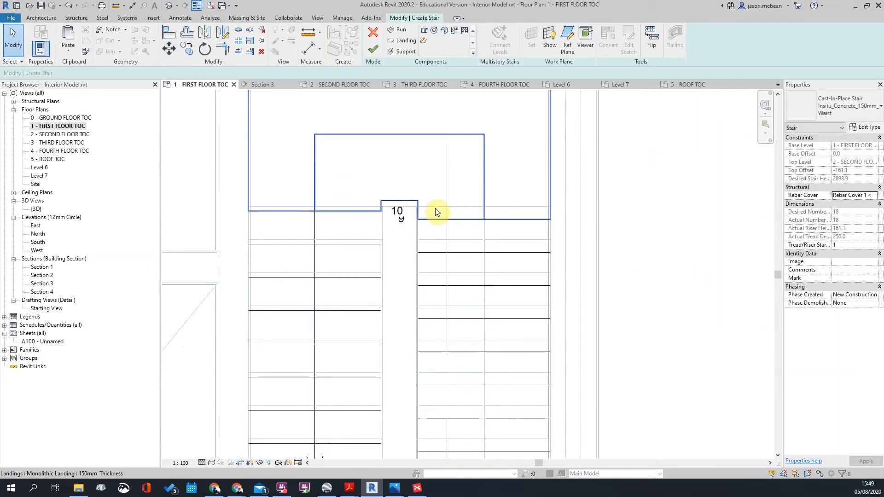
pyautogui.click(445, 245)
pyautogui.scroll(3, 442, 396)
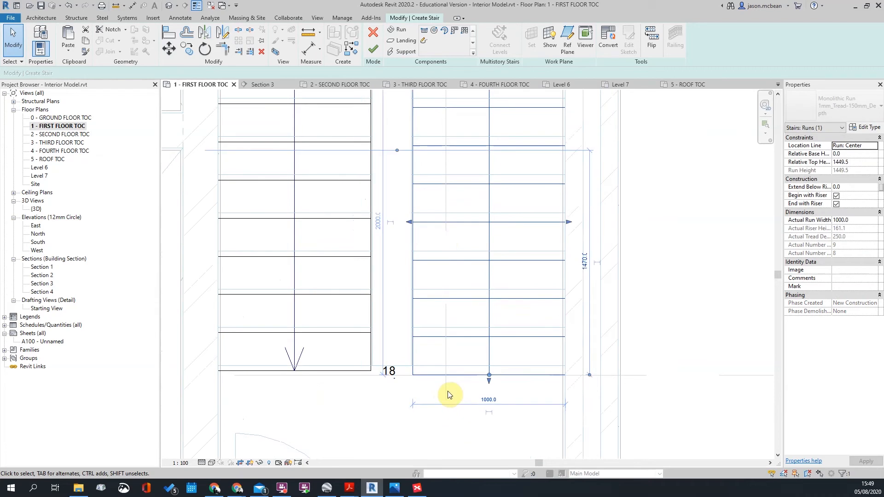
pyautogui.scroll(-2, 450, 379)
pyautogui.scroll(1, 437, 241)
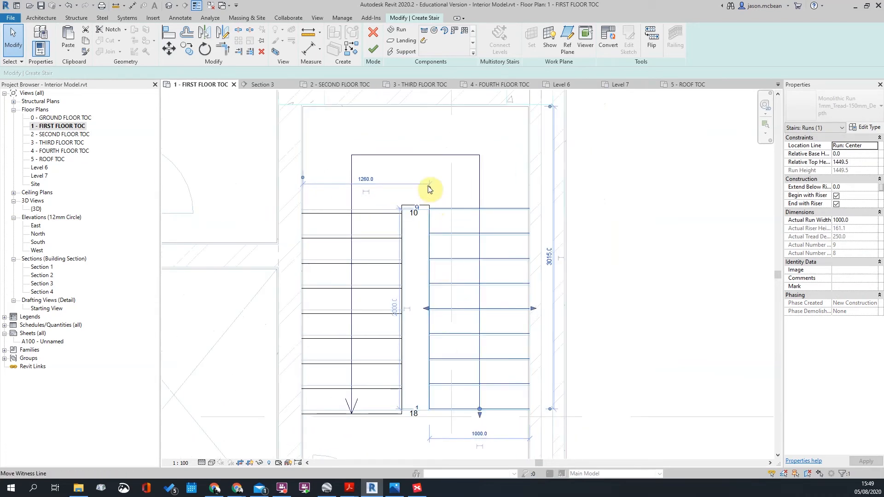
# - Move the lower run slightly away from the landing so its first riser lies exactly on the underlying plan's line
pyautogui.scroll(3, 430, 187)
pyautogui.scroll(4, 444, 235)
pyautogui.scroll(-3, 465, 241)
pyautogui.scroll(3, 456, 237)
pyautogui.scroll(-5, 458, 199)
pyautogui.moveTo(526, 335); pyautogui.dragTo(497, 170, button='middle')
pyautogui.scroll(-2, 484, 397)
pyautogui.scroll(4, 450, 405)
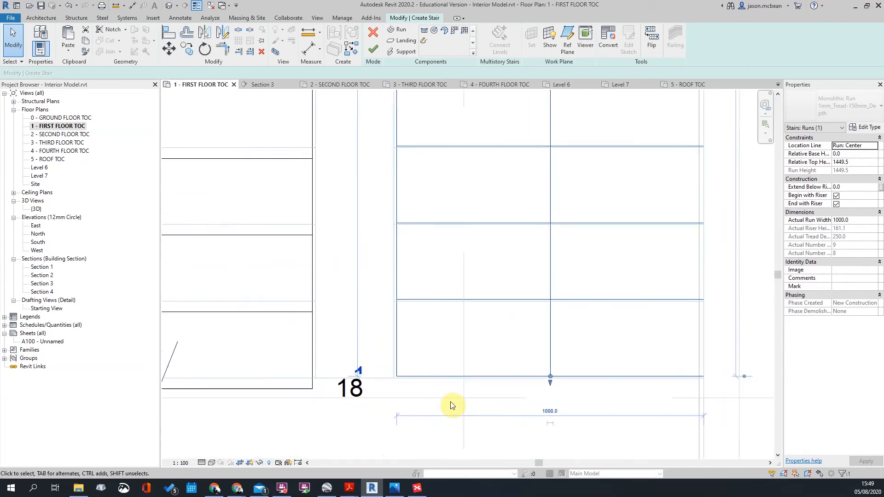
pyautogui.click(398, 310)
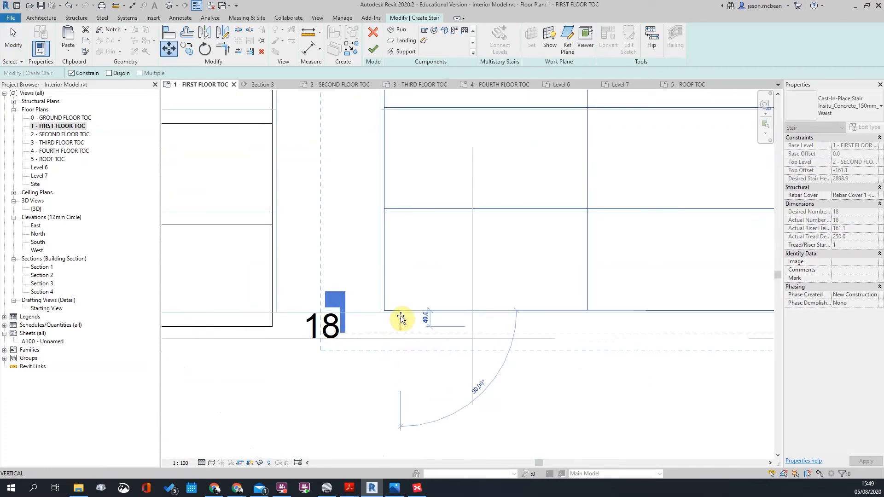
pyautogui.scroll(1, 402, 316)
pyautogui.scroll(2, 401, 320)
pyautogui.click(403, 304)
pyautogui.scroll(-5, 452, 328)
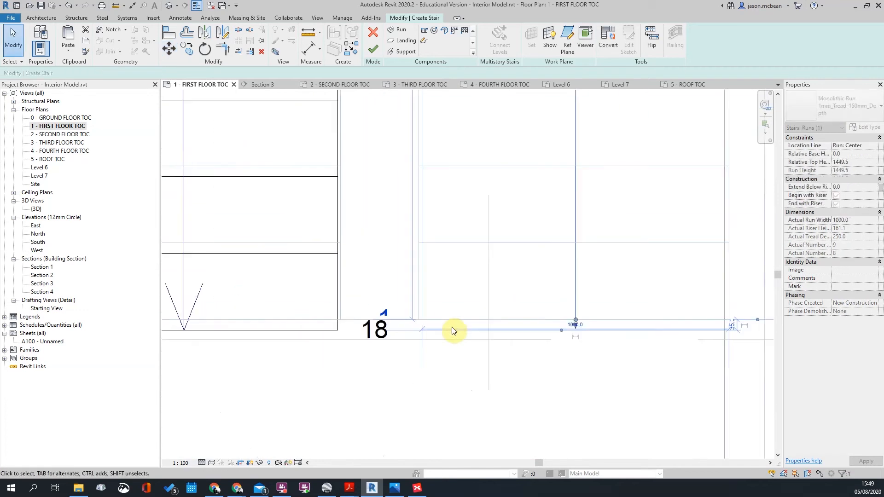
pyautogui.click(498, 391)
# - Align the upper run's riser at the landing with the lower run's matching riser line
pyautogui.scroll(-2, 498, 390)
pyautogui.click(416, 364)
pyautogui.scroll(5, 430, 226)
pyautogui.moveTo(421, 157); pyautogui.dragTo(465, 245, button='middle')
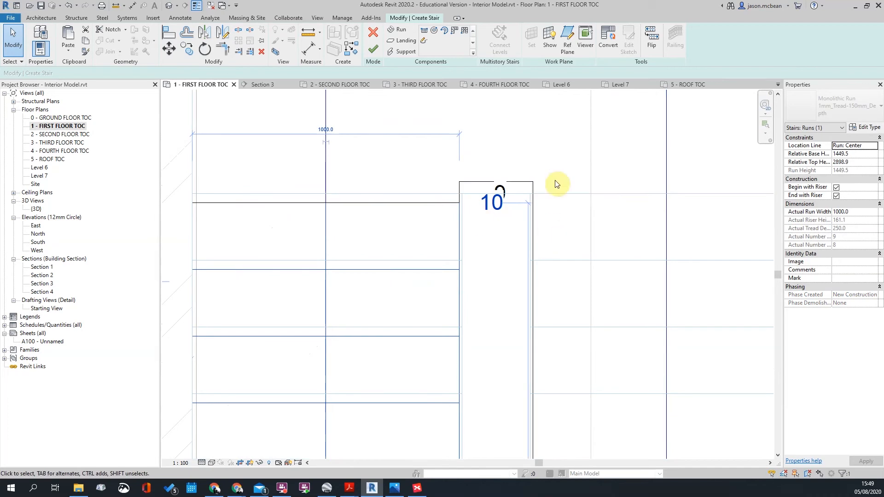
pyautogui.click(560, 230)
pyautogui.press('a')
pyautogui.press('l')
pyautogui.click(560, 194)
pyautogui.click(433, 203)
pyautogui.scroll(-5, 444, 216)
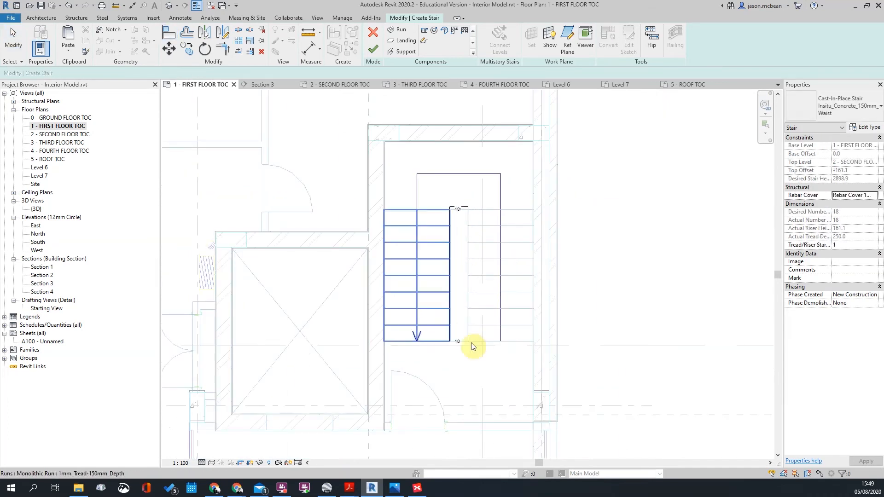
# - Finish editing the concrete stair and accept the changes
pyautogui.press('Escape')
pyautogui.click(380, 59)
pyautogui.scroll(-6, 525, 198)
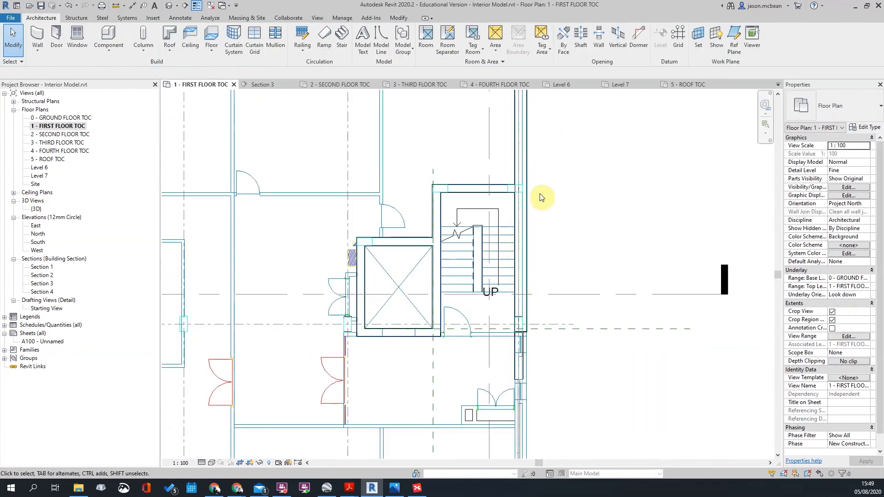
# - Open Section 1 from the plan and check how the adjusted stair meets the second-floor slab
pyautogui.doubleClick(517, 285)
pyautogui.scroll(4, 395, 192)
pyautogui.click(434, 139)
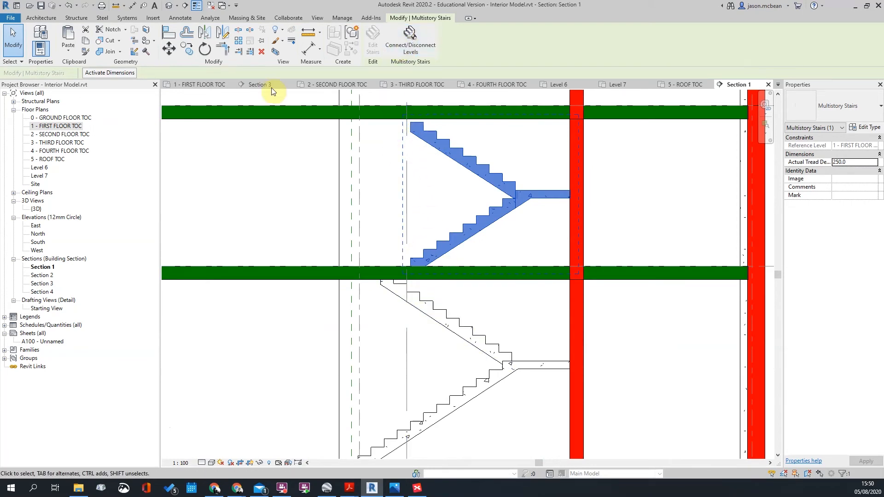
pyautogui.press('Escape')
# - Return to the 1 - FIRST FLOOR TOC plan and open the individual stair within the multistory stair for editing
pyautogui.doubleClick(57, 126)
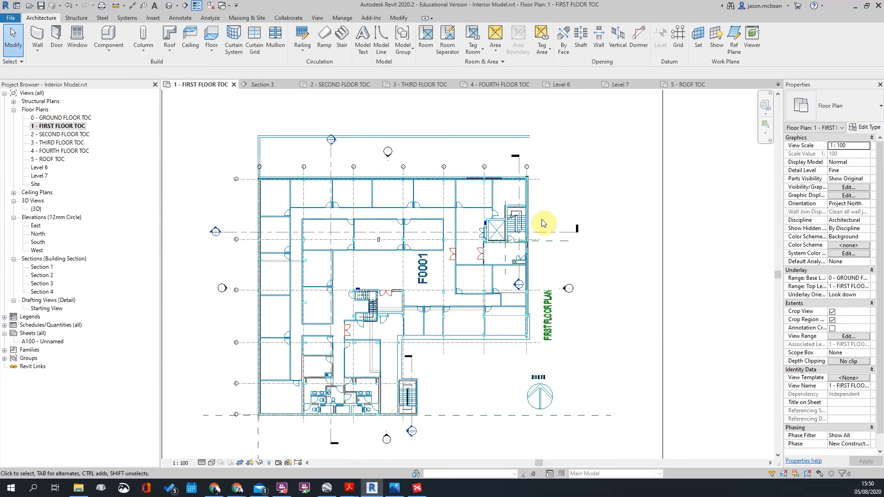
pyautogui.scroll(5, 542, 223)
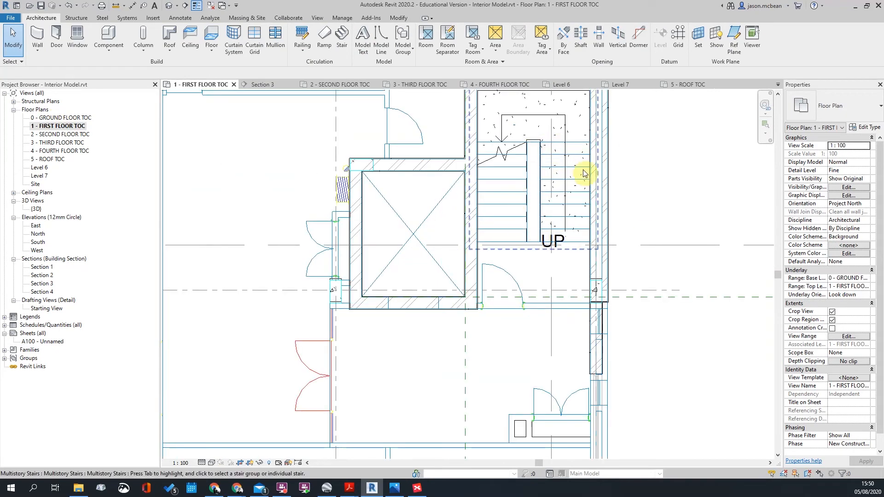
pyautogui.click(563, 170)
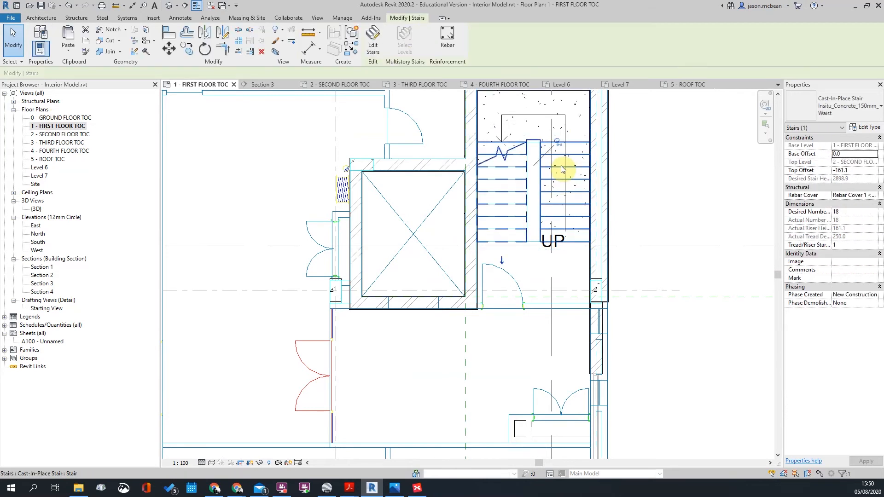
pyautogui.click(373, 42)
pyautogui.scroll(3, 511, 230)
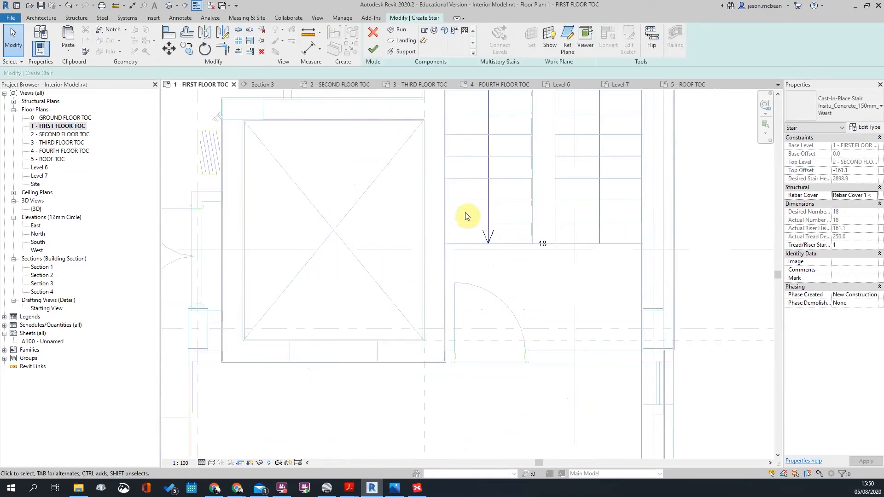
# - Extend the upper run by one riser at its upper-floor end and finish editing the stair
pyautogui.click(487, 226)
pyautogui.scroll(2, 487, 246)
pyautogui.moveTo(488, 242); pyautogui.dragTo(489, 279)
pyautogui.click(567, 286)
pyautogui.click(549, 292)
pyautogui.scroll(-5, 559, 277)
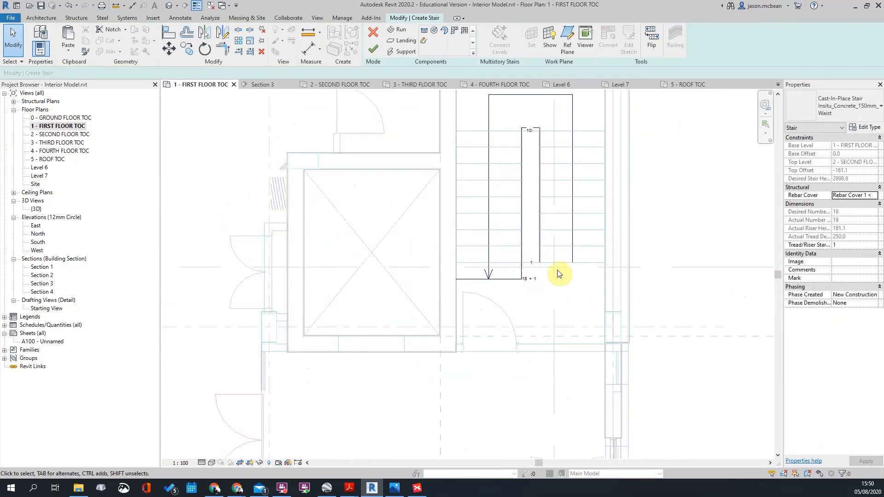
pyautogui.click(372, 50)
pyautogui.scroll(-3, 394, 247)
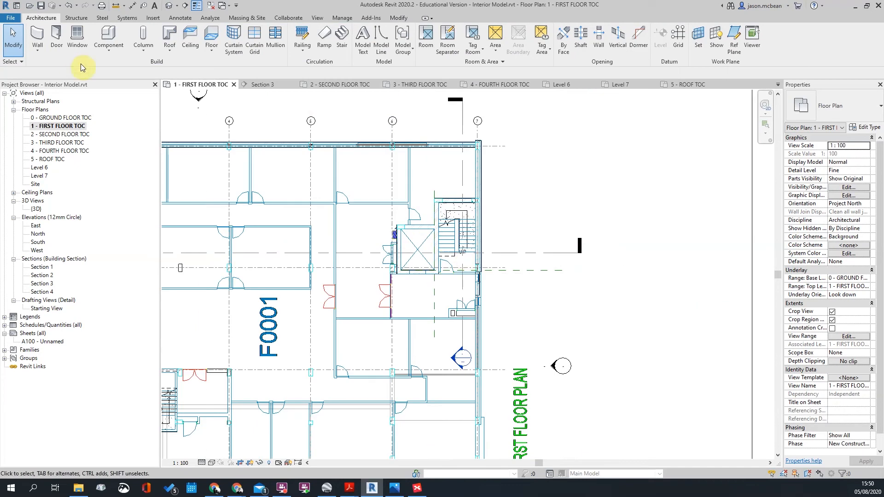
# - Open Section 1 and examine how the extended upper run meets the second-floor slab
pyautogui.doubleClick(453, 360)
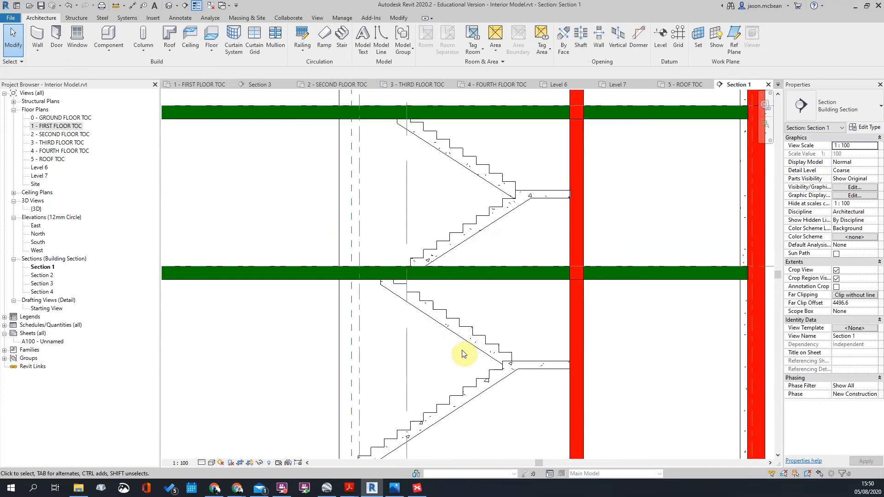
pyautogui.click(468, 240)
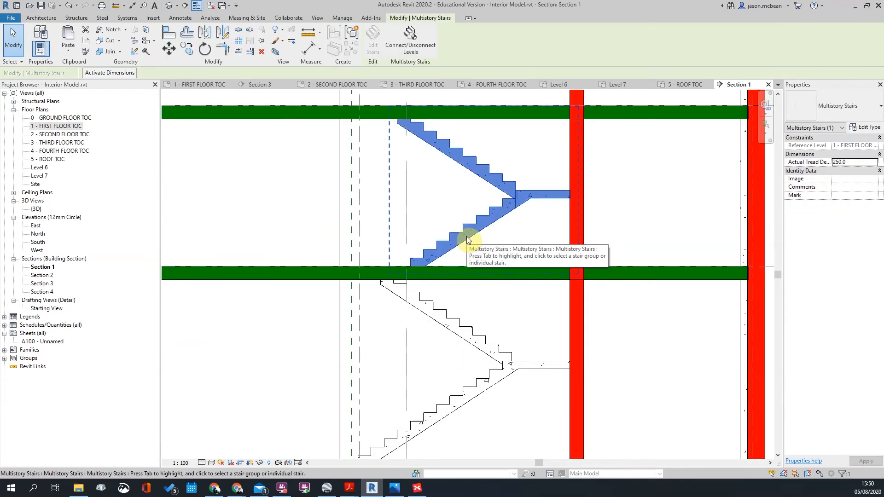
pyautogui.click(462, 230)
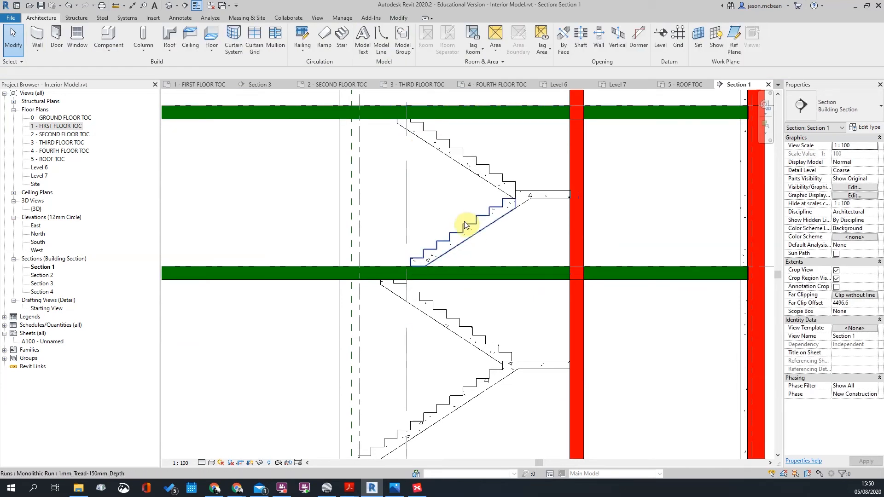
pyautogui.scroll(2, 516, 205)
pyautogui.scroll(-2, 498, 193)
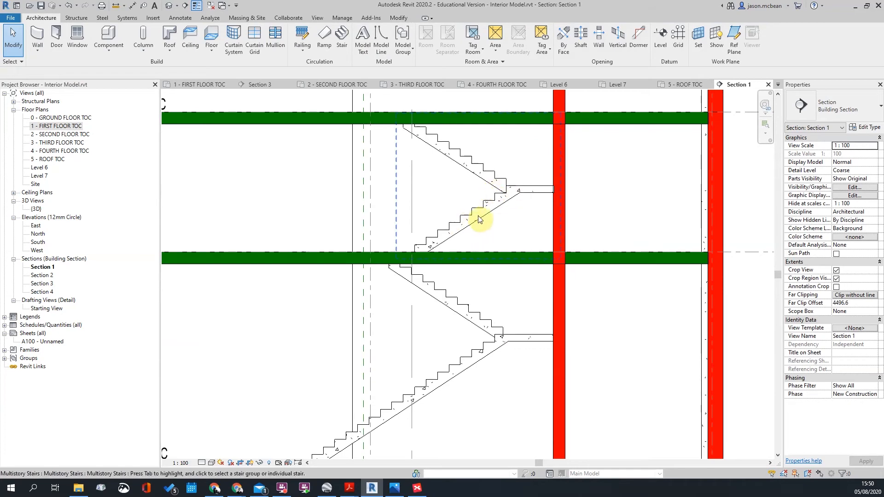
pyautogui.scroll(2, 519, 194)
pyautogui.scroll(-3, 504, 203)
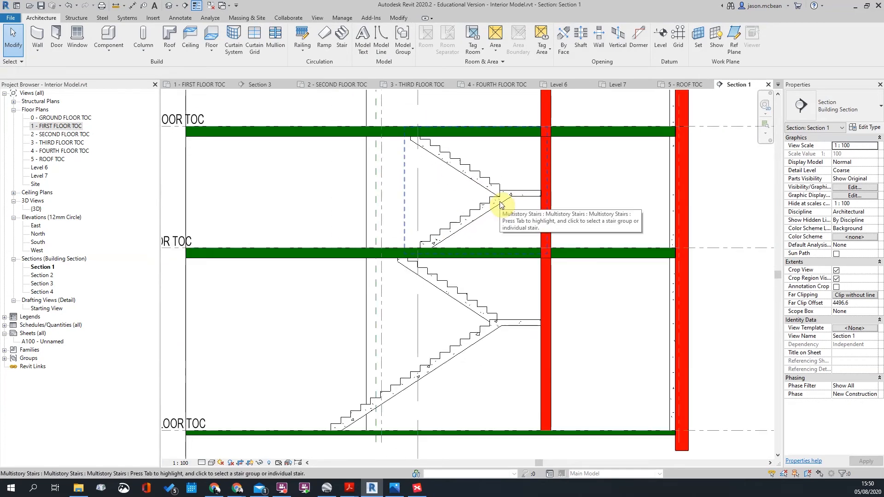
pyautogui.scroll(-2, 454, 191)
pyautogui.scroll(2, 433, 174)
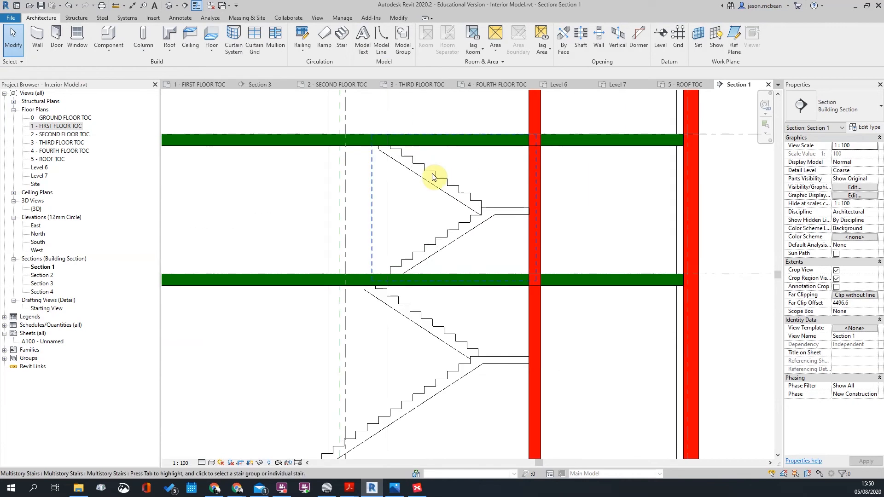
# - Select the multistory stair in section and compare its start with the end of the flight below at the first-floor slab
pyautogui.click(433, 176)
pyautogui.scroll(-2, 465, 179)
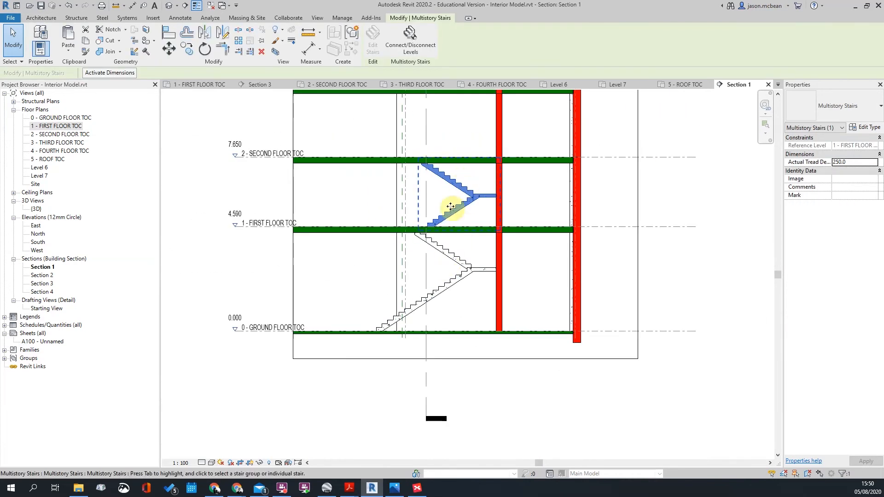
pyautogui.scroll(2, 465, 206)
pyautogui.scroll(-2, 429, 197)
pyautogui.scroll(2, 395, 181)
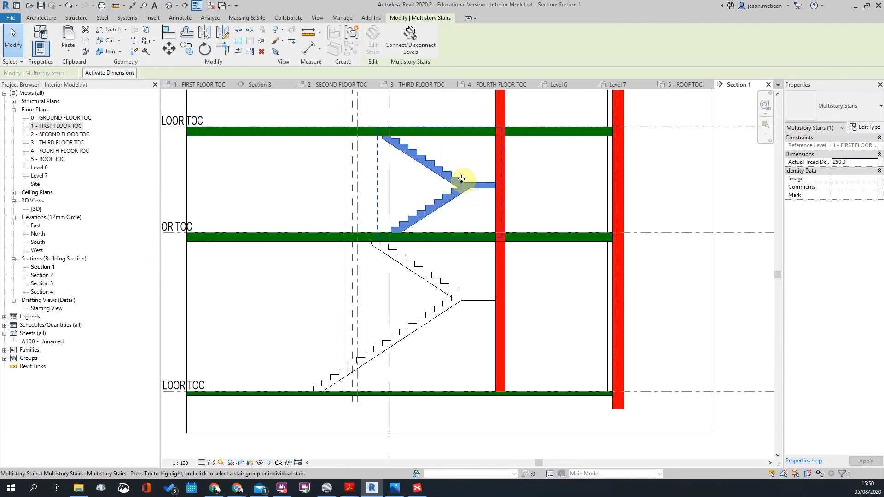
pyautogui.scroll(4, 387, 240)
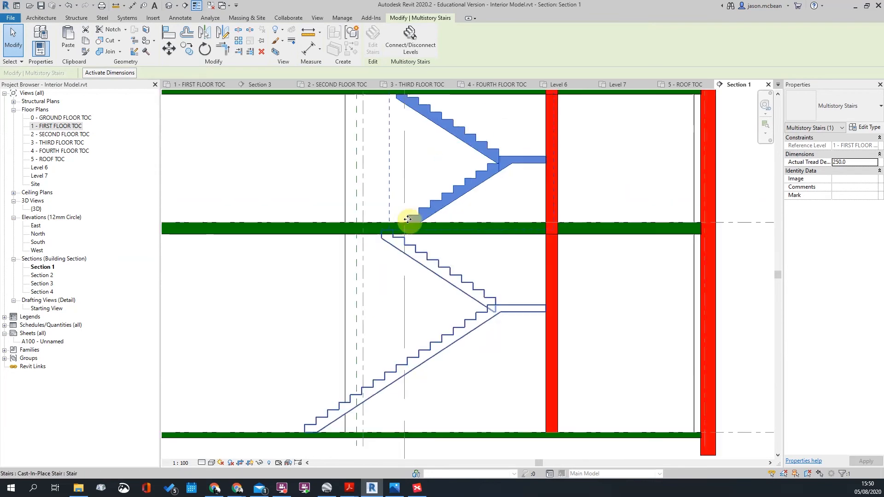
pyautogui.scroll(-4, 375, 231)
pyautogui.scroll(3, 409, 239)
pyautogui.moveTo(410, 241); pyautogui.dragTo(421, 330, button='middle')
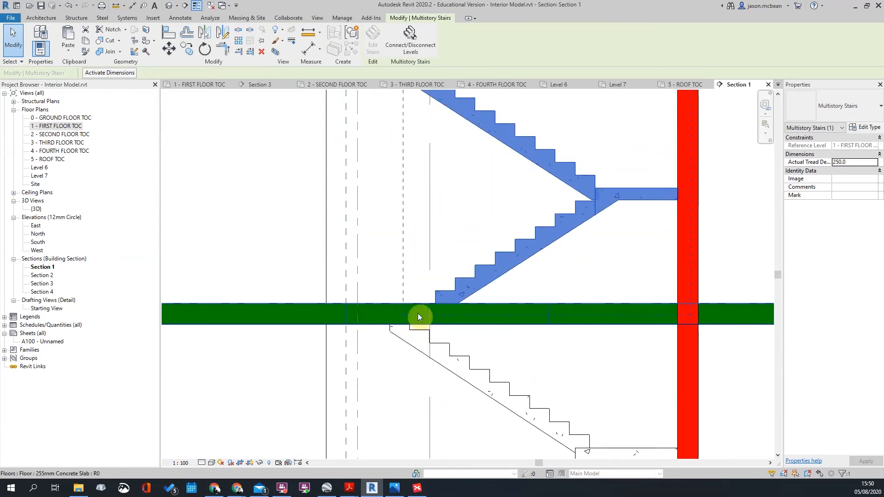
pyautogui.scroll(-3, 424, 306)
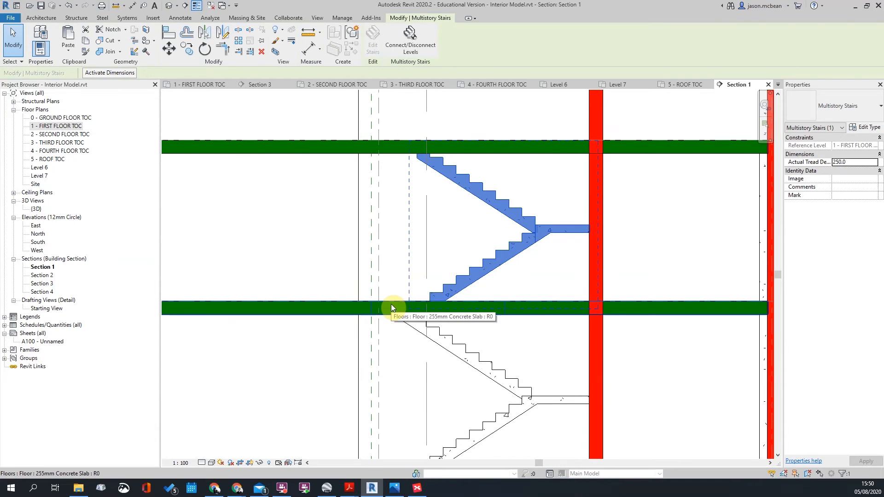
# - Examine in section how the selected stair's lower and upper runs meet the first-floor slab, the mid-landing and the second-floor slab
pyautogui.scroll(-2, 530, 212)
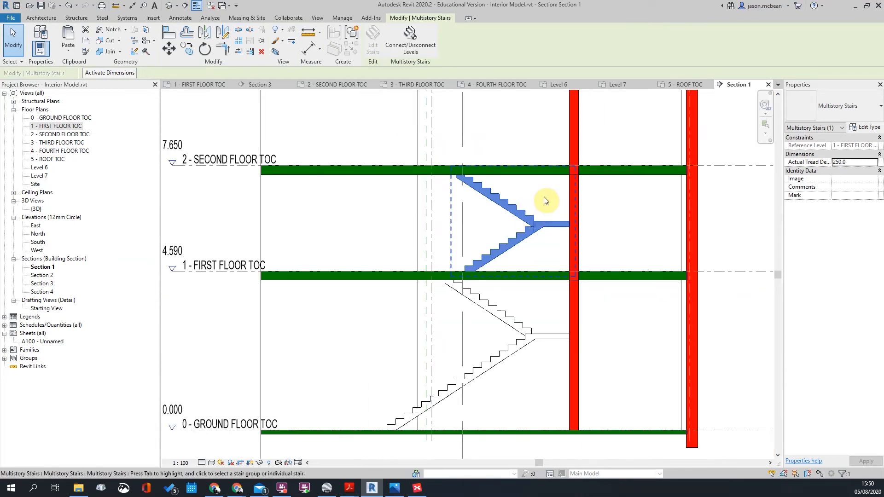
pyautogui.scroll(3, 477, 208)
pyautogui.scroll(-2, 481, 195)
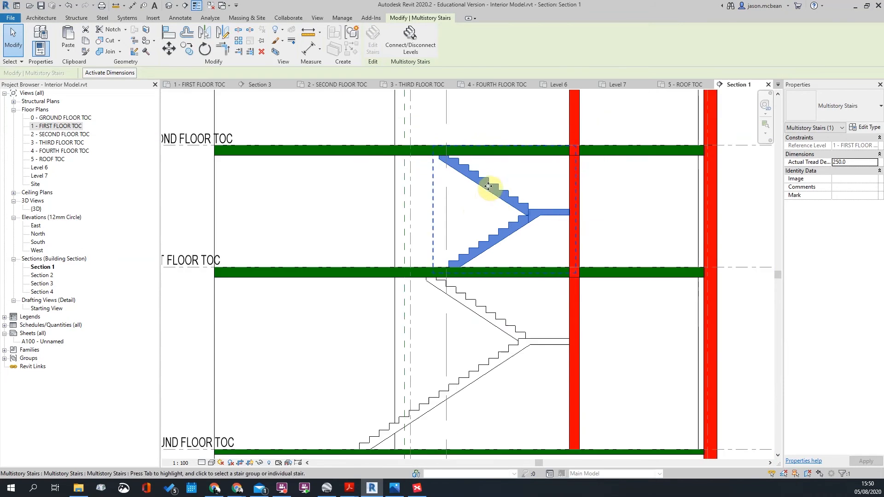
pyautogui.scroll(3, 449, 227)
pyautogui.scroll(-3, 460, 221)
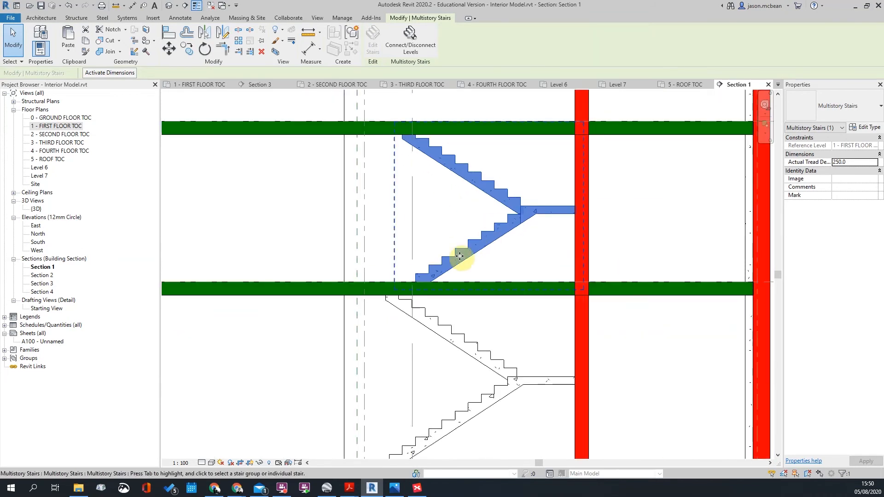
pyautogui.scroll(2, 430, 256)
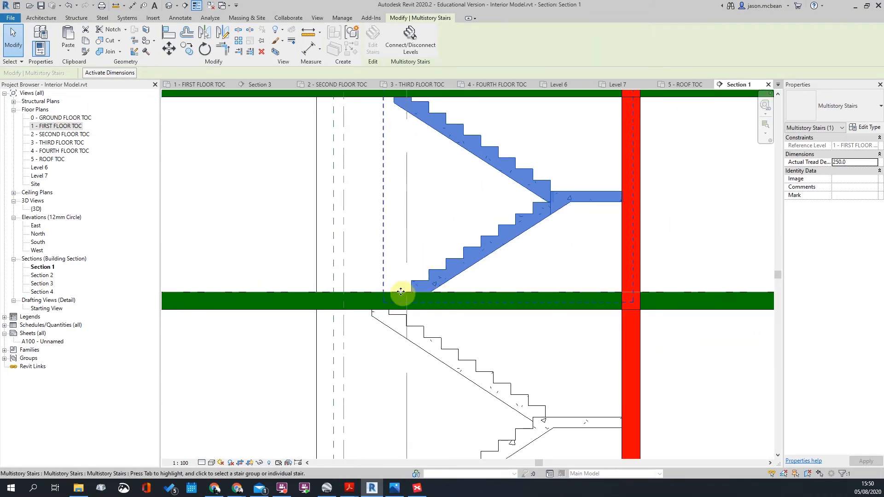
pyautogui.scroll(-2, 415, 287)
pyautogui.scroll(1, 404, 288)
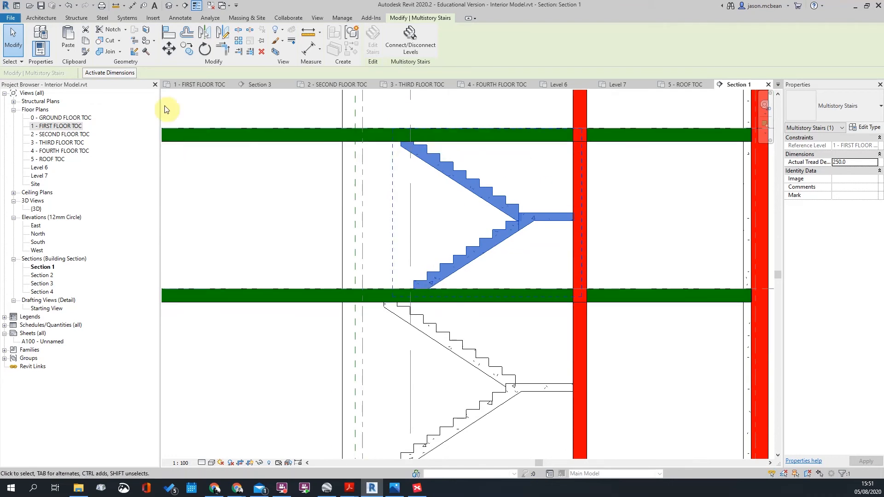
# - Return to the 1 - FIRST FLOOR TOC plan and open the individual stair, not the multistory stair, for editing
pyautogui.doubleClick(59, 126)
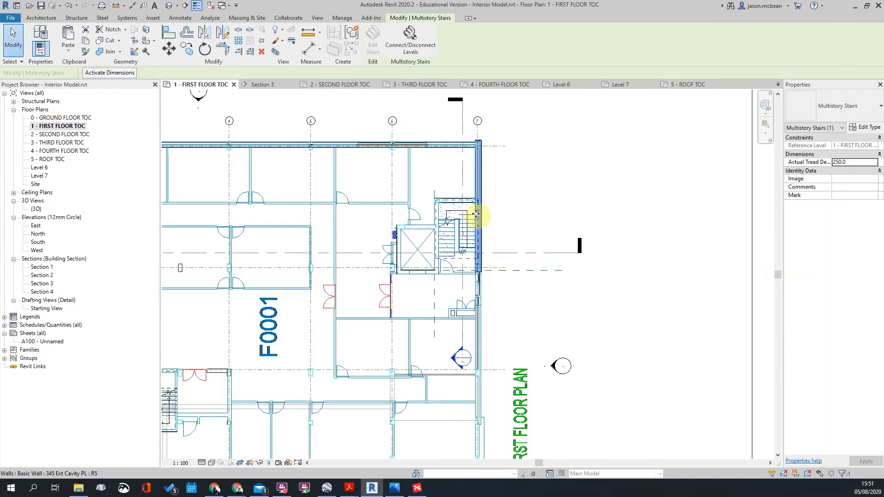
pyautogui.scroll(4, 466, 276)
pyautogui.click(450, 259)
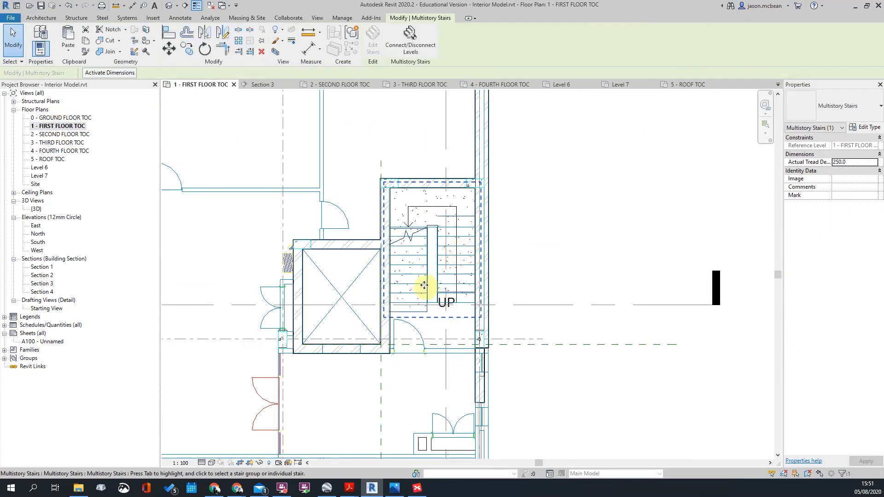
pyautogui.scroll(2, 425, 285)
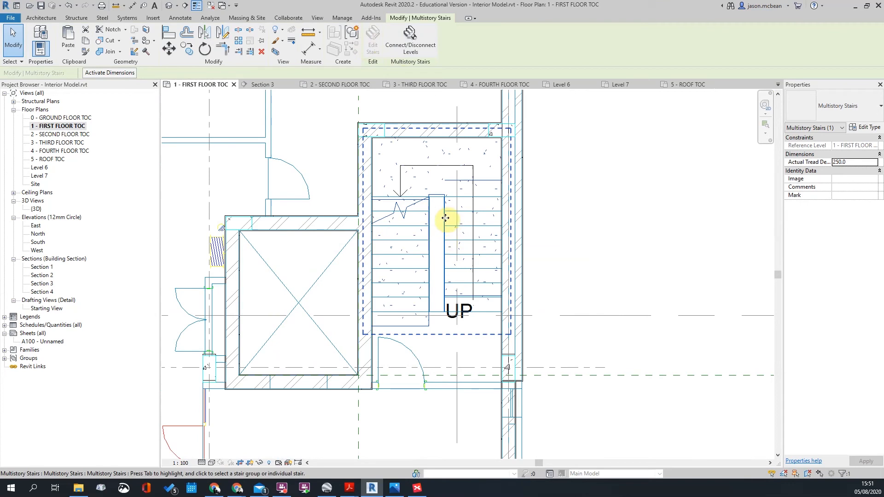
pyautogui.press('Escape')
pyautogui.click(447, 226)
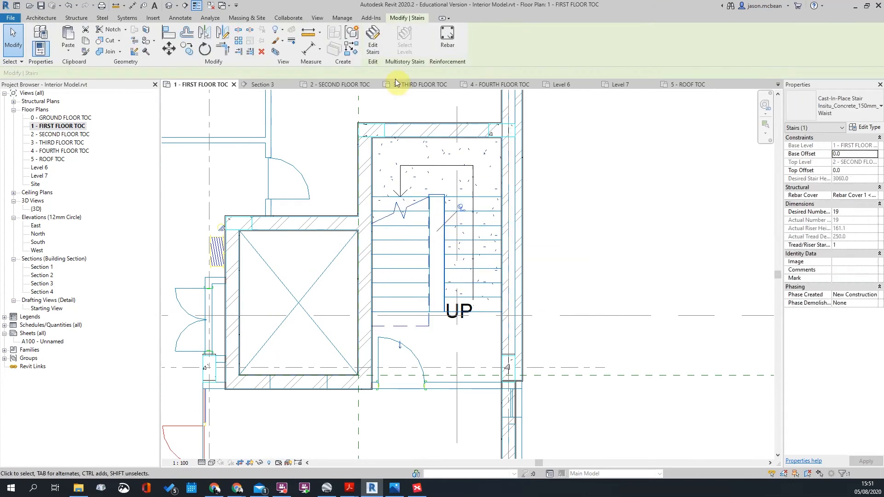
pyautogui.click(382, 45)
# - Shorten the upper run by one riser at its upper-floor end, extend the lower run by one riser at its start, and finish editing
pyautogui.click(400, 324)
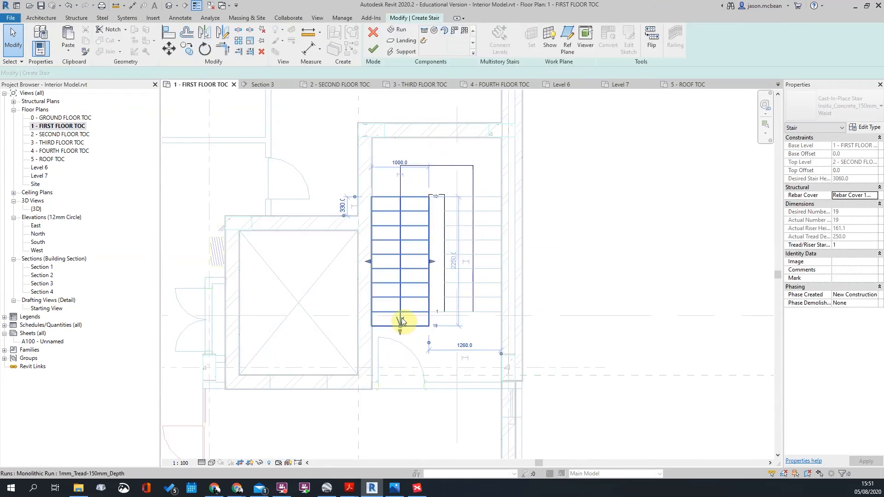
pyautogui.scroll(2, 401, 322)
pyautogui.moveTo(396, 333); pyautogui.dragTo(397, 301)
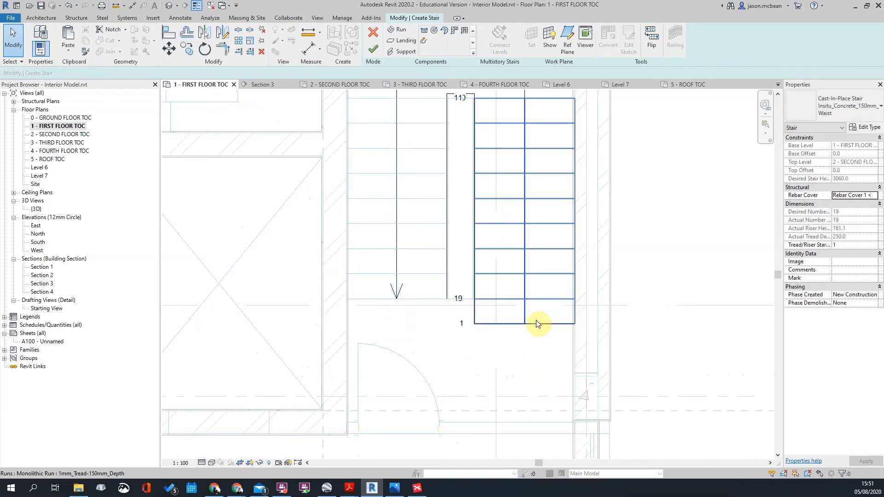
pyautogui.scroll(-1, 537, 319)
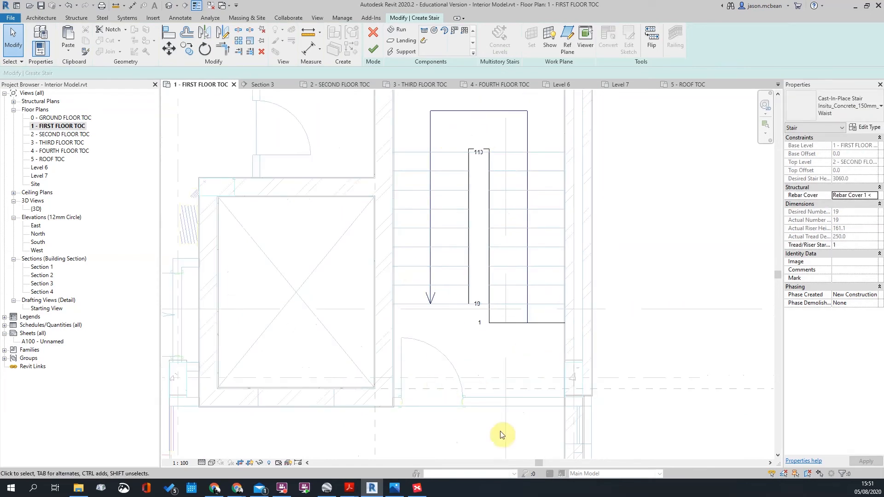
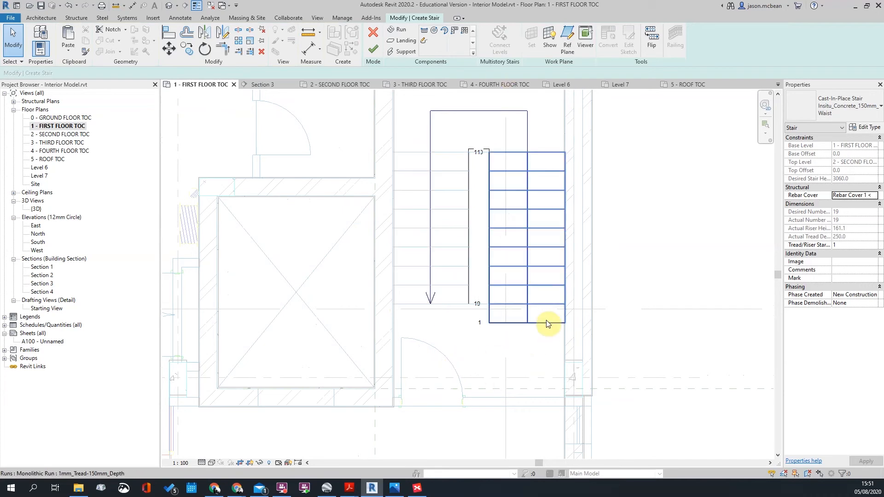
pyautogui.moveTo(605, 354); pyautogui.dragTo(563, 304, button='middle')
pyautogui.scroll(-2, 479, 309)
pyautogui.scroll(2, 488, 304)
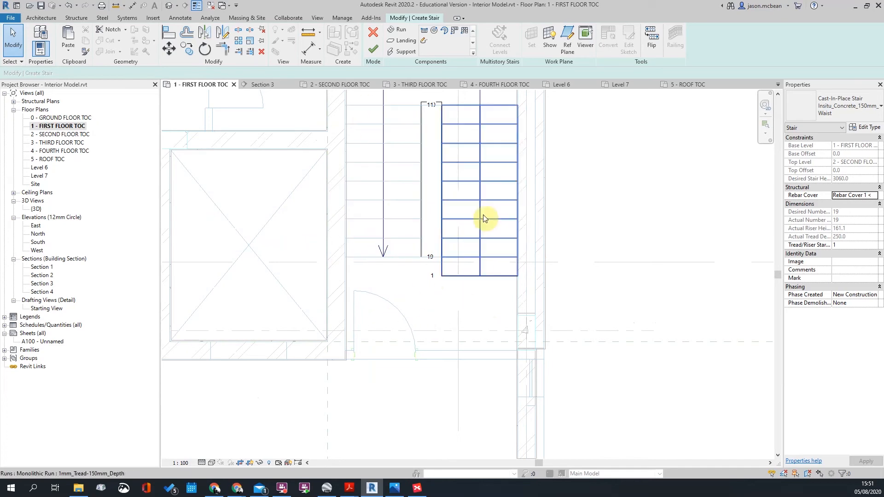
pyautogui.scroll(-3, 477, 261)
pyautogui.scroll(-5, 429, 165)
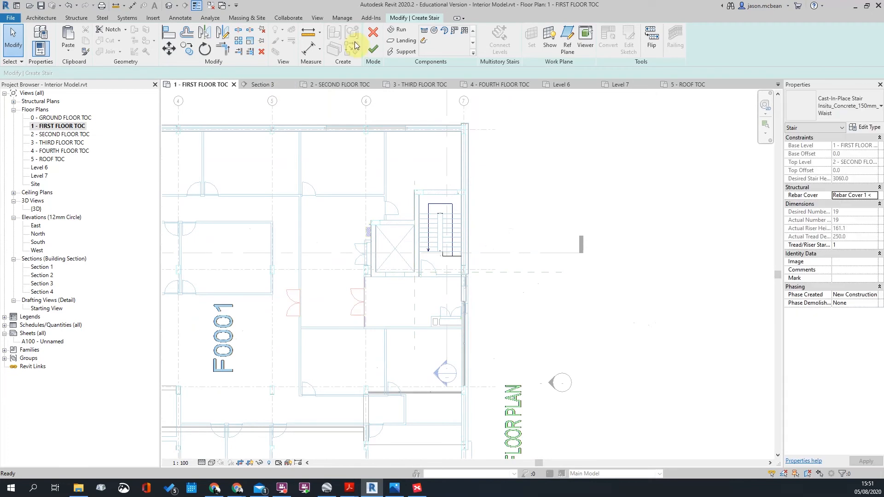
pyautogui.click(372, 50)
# - Open Section 1 and check how the adjusted runs meet at the mid-landing above the first floor
pyautogui.scroll(-3, 481, 260)
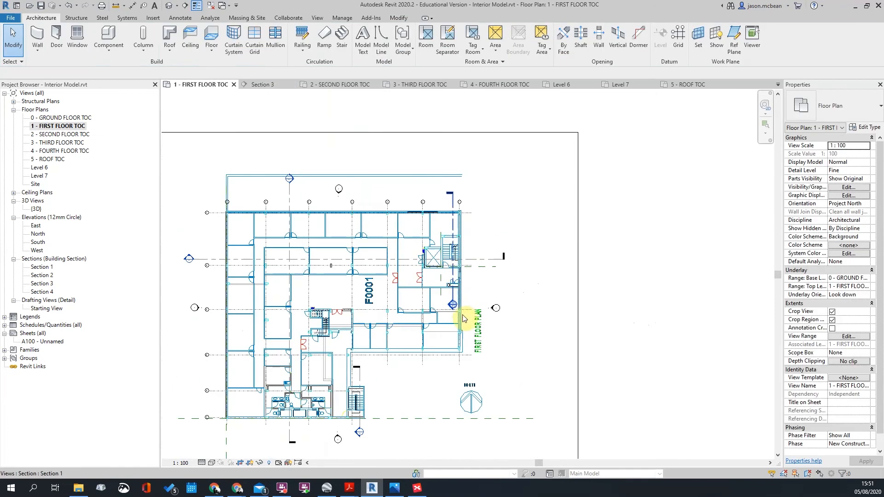
pyautogui.scroll(2, 447, 305)
pyautogui.doubleClick(441, 302)
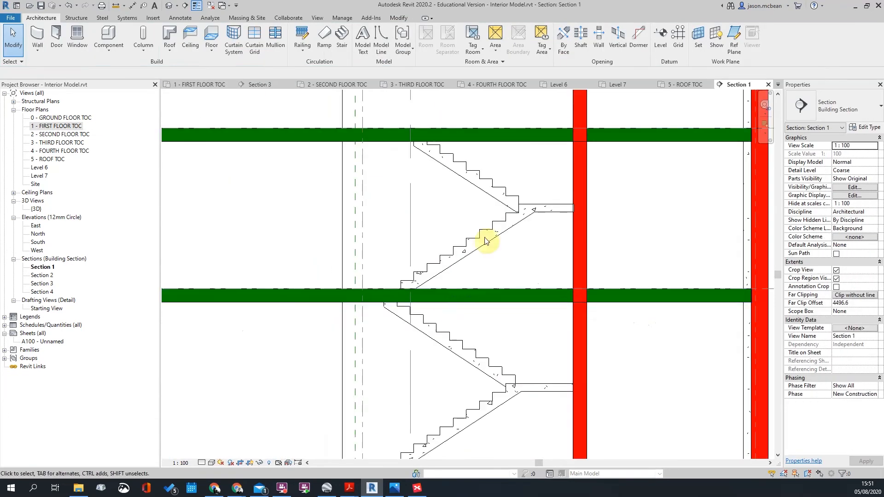
pyautogui.click(532, 213)
pyautogui.press('Escape')
pyautogui.click(532, 210)
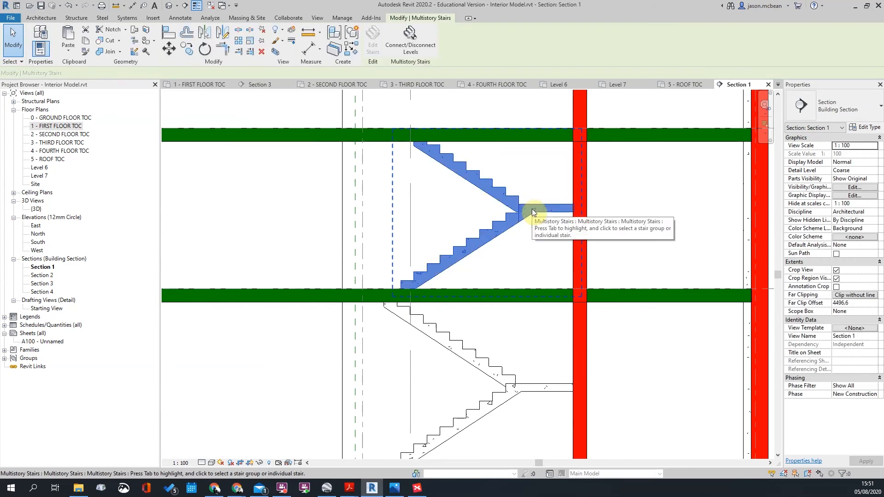
pyautogui.press('Escape')
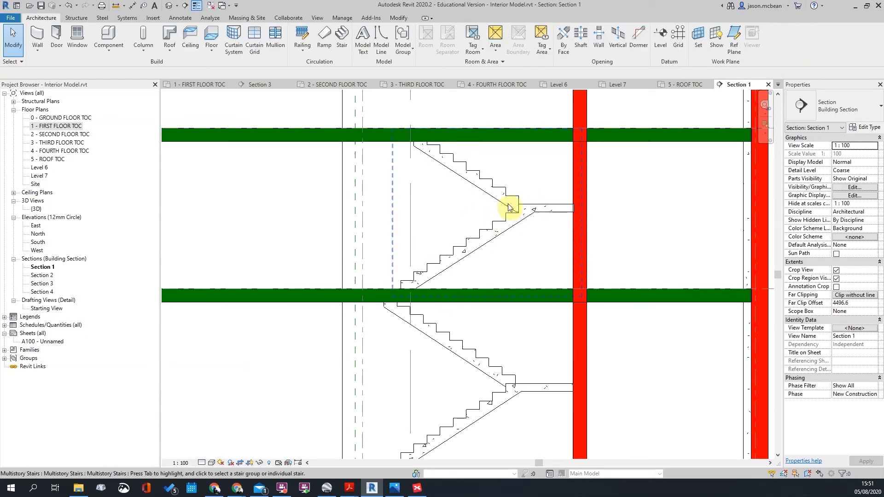
# - Go back to the 1 - FIRST FLOOR TOC plan and reopen the individual cast-in-place stair for editing
pyautogui.doubleClick(70, 126)
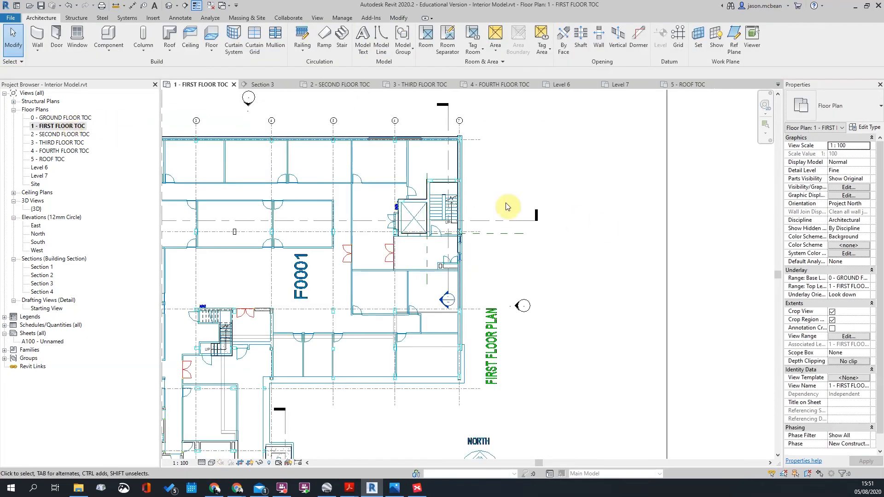
pyautogui.scroll(4, 466, 207)
pyautogui.click(413, 193)
pyautogui.scroll(3, 414, 191)
pyautogui.scroll(-2, 429, 178)
pyautogui.scroll(2, 429, 178)
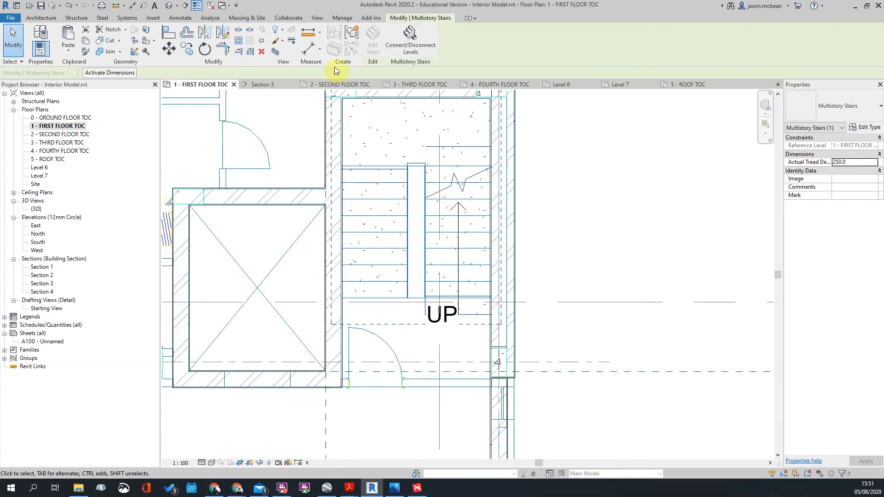
pyautogui.press('Escape')
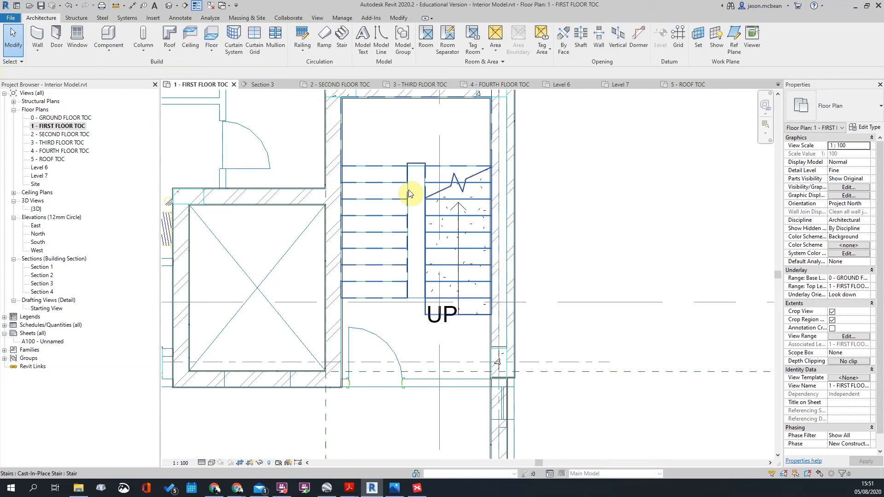
pyautogui.click(408, 192)
pyautogui.click(372, 48)
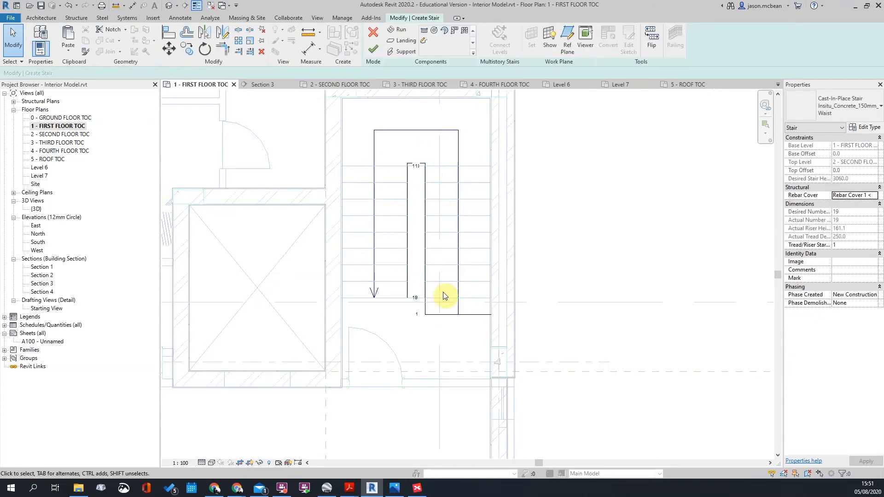
# - Move the upper run about one tread toward the stairwell door, bringing its last riser close to the lower run's first riser line
pyautogui.click(407, 273)
pyautogui.scroll(3, 407, 273)
pyautogui.press('m')
pyautogui.press('v')
pyautogui.click(405, 269)
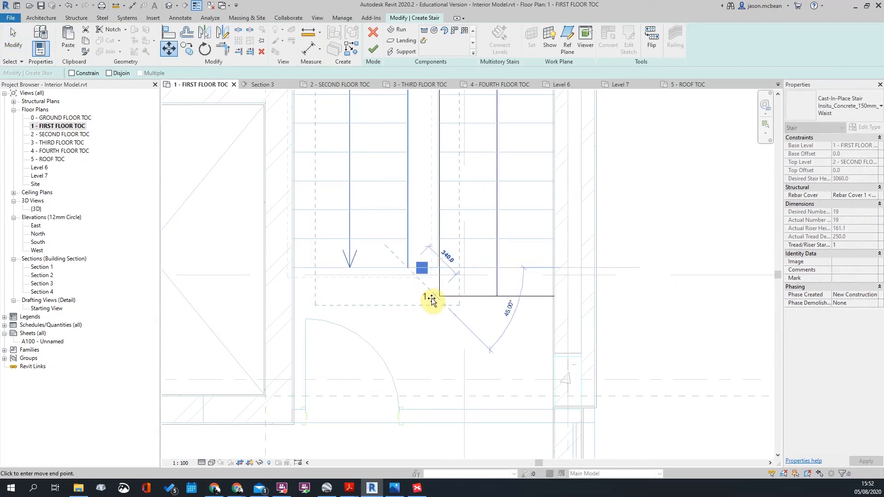
pyautogui.click(407, 295)
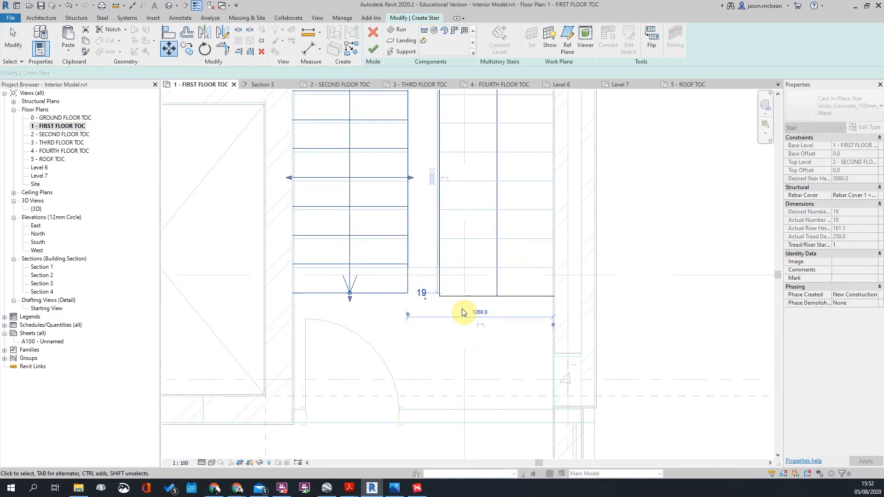
# - Align the end of the upper run with the lower run's first riser and finish editing the stair
pyautogui.click(457, 297)
pyautogui.click(395, 294)
pyautogui.scroll(-2, 482, 333)
pyautogui.press('Escape')
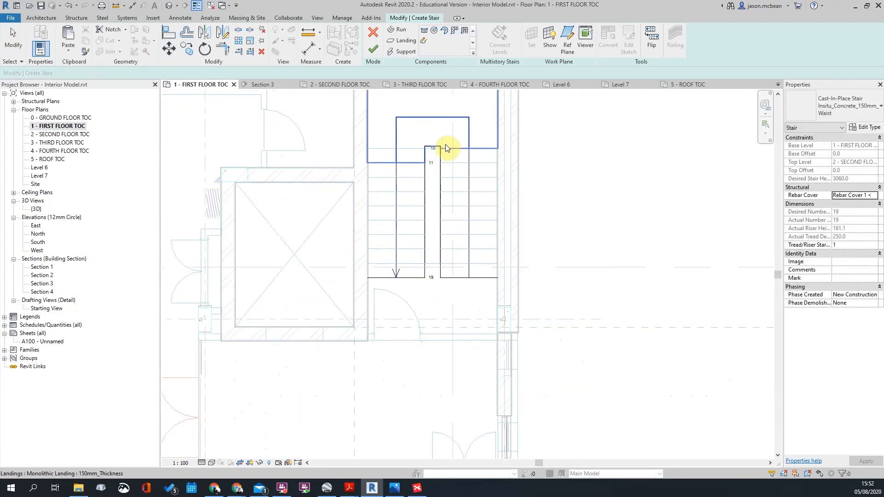
pyautogui.scroll(5, 445, 142)
pyautogui.scroll(-4, 419, 94)
pyautogui.click(377, 52)
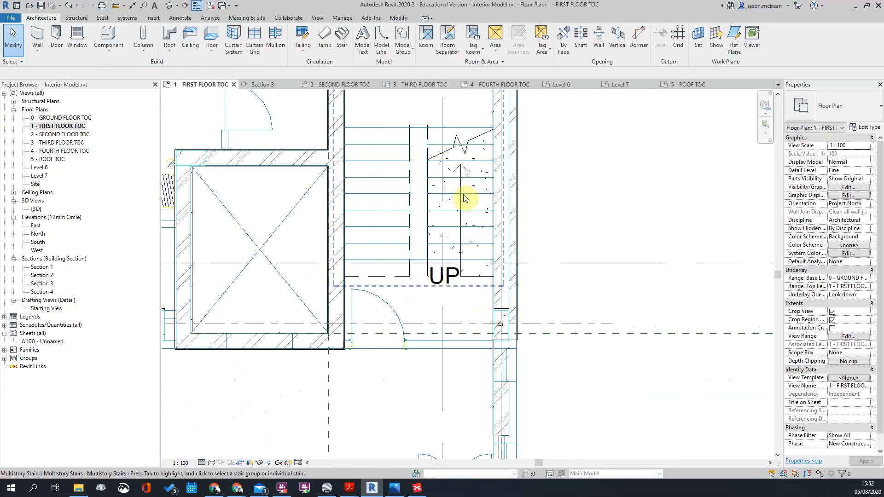
# - Open Section 1 and examine the junction of the moved upper run with the mid-landing and lower run
pyautogui.scroll(-2, 464, 193)
pyautogui.scroll(-3, 571, 196)
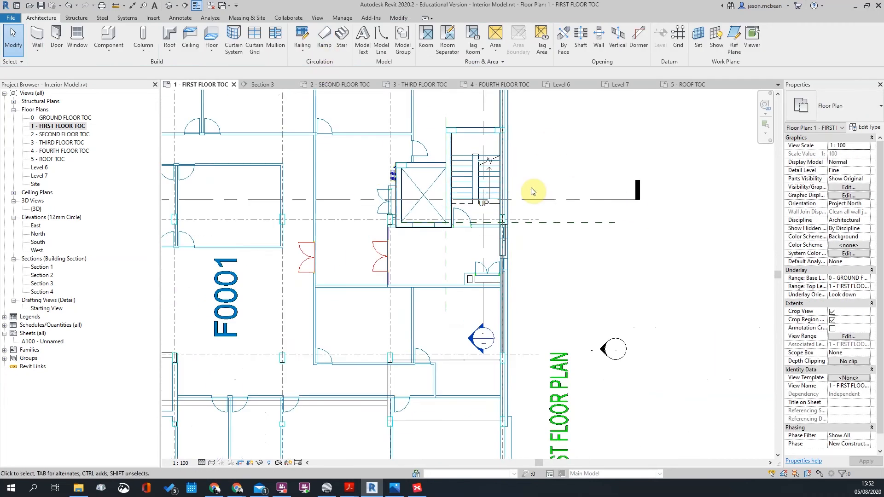
pyautogui.scroll(2, 531, 203)
pyautogui.doubleClick(400, 405)
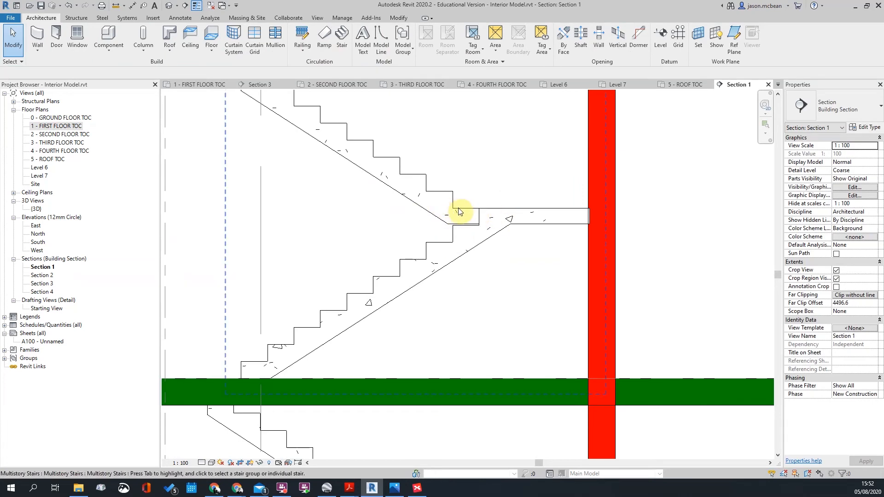
pyautogui.scroll(-1, 462, 214)
pyautogui.scroll(-2, 550, 235)
pyautogui.scroll(2, 549, 235)
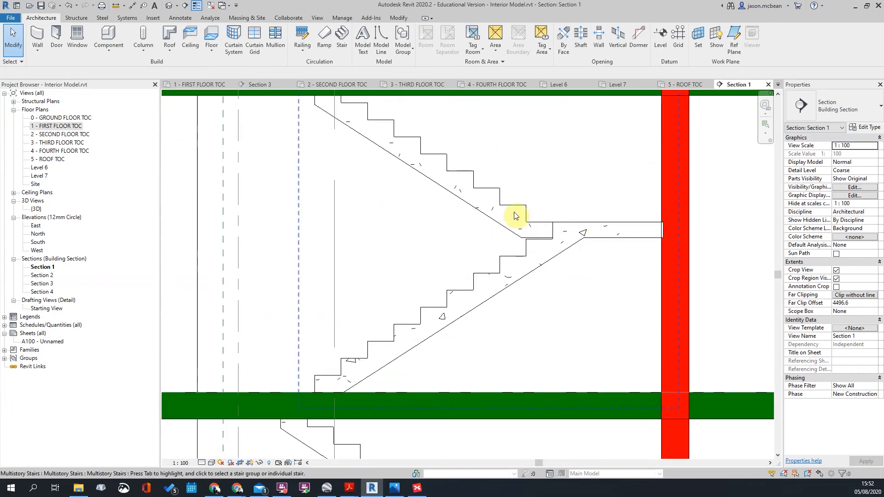
pyautogui.scroll(-1, 569, 224)
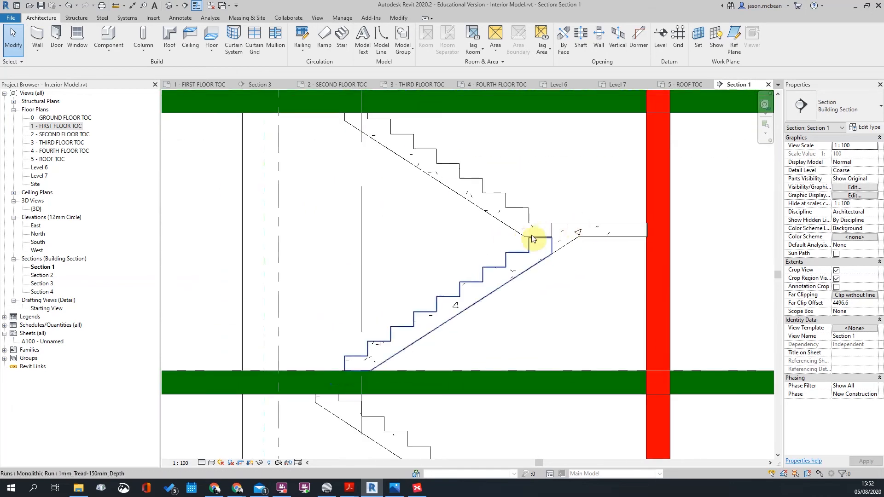
# - Compare the upper run's end at the second-floor slab with its landing junction, and select the multistory stair
pyautogui.scroll(-2, 559, 236)
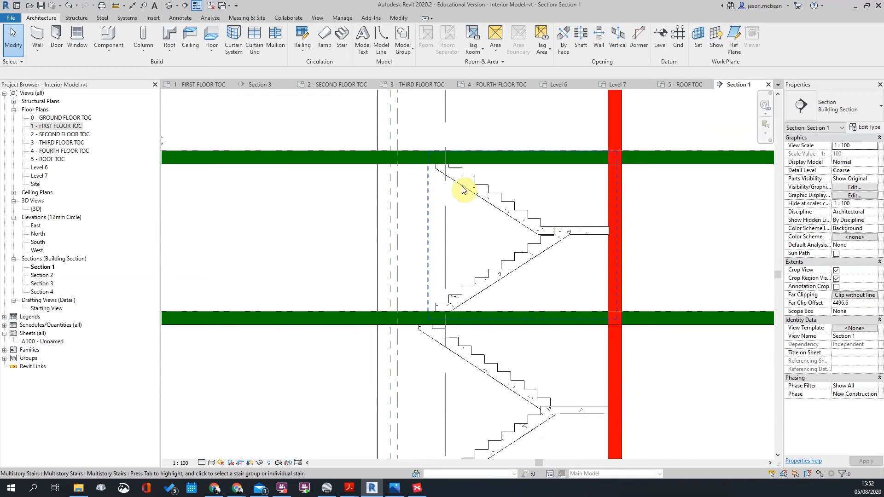
pyautogui.scroll(2, 566, 235)
pyautogui.scroll(-2, 538, 214)
pyautogui.scroll(2, 526, 227)
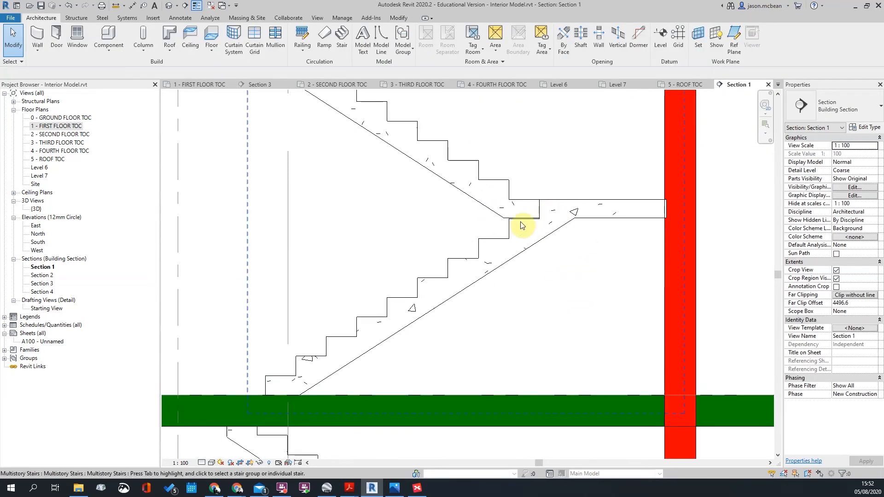
pyautogui.scroll(-2, 599, 207)
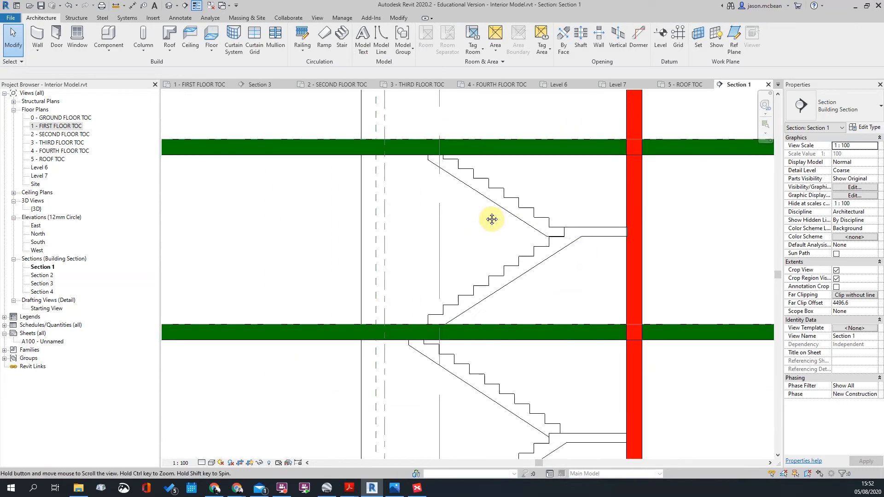
pyautogui.click(515, 221)
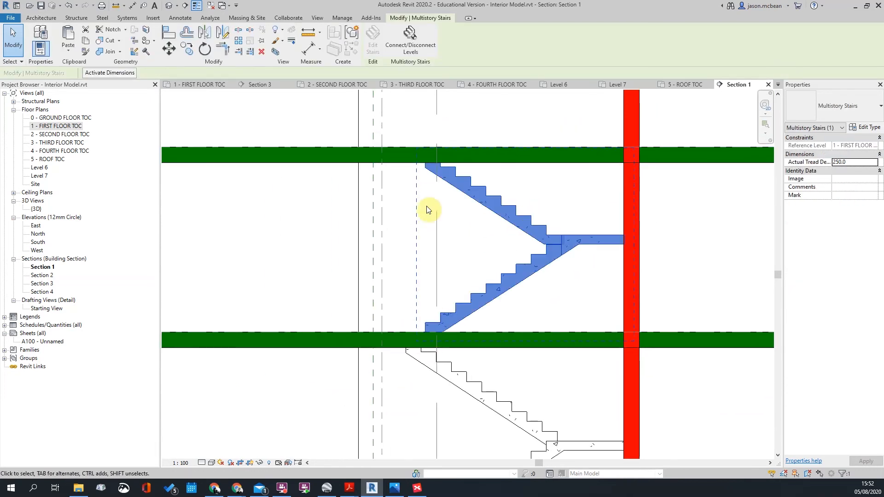
# - Connect the multistory stair above the first floor to the 3 - THIRD FLOOR TOC level in Section 1
pyautogui.scroll(-2, 395, 123)
pyautogui.press('Escape')
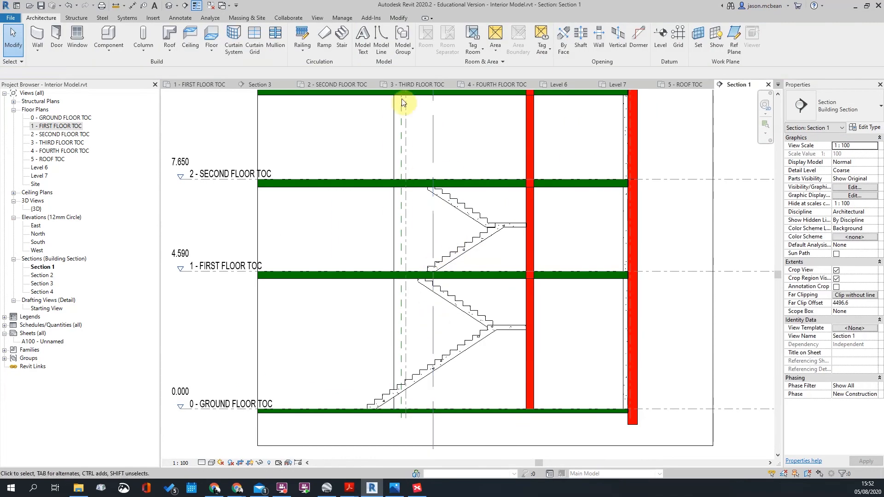
pyautogui.scroll(5, 436, 258)
pyautogui.scroll(-4, 416, 349)
pyautogui.moveTo(416, 201); pyautogui.dragTo(410, 300, button='middle')
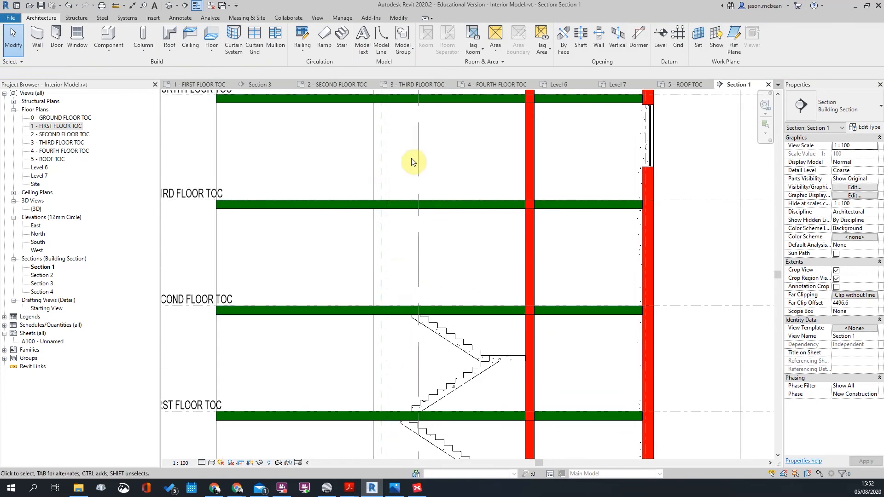
pyautogui.moveTo(405, 115); pyautogui.dragTo(411, 169, button='middle')
pyautogui.scroll(-4, 412, 149)
pyautogui.scroll(-1, 437, 282)
pyautogui.click(441, 289)
pyautogui.scroll(-4, 439, 260)
pyautogui.scroll(2, 435, 239)
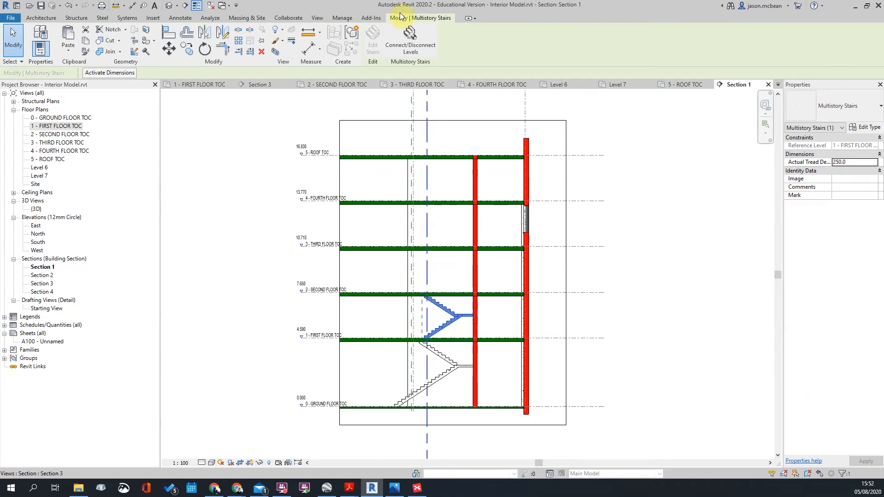
pyautogui.click(411, 40)
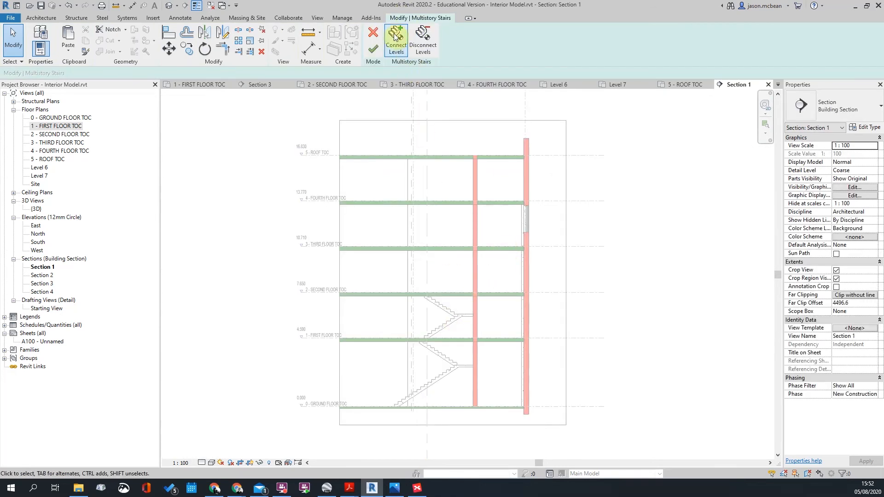
pyautogui.click(397, 39)
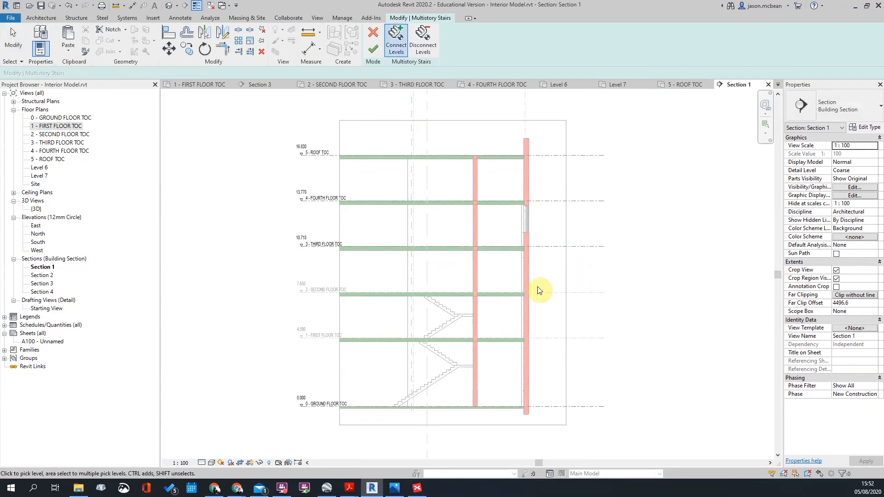
pyautogui.click(557, 248)
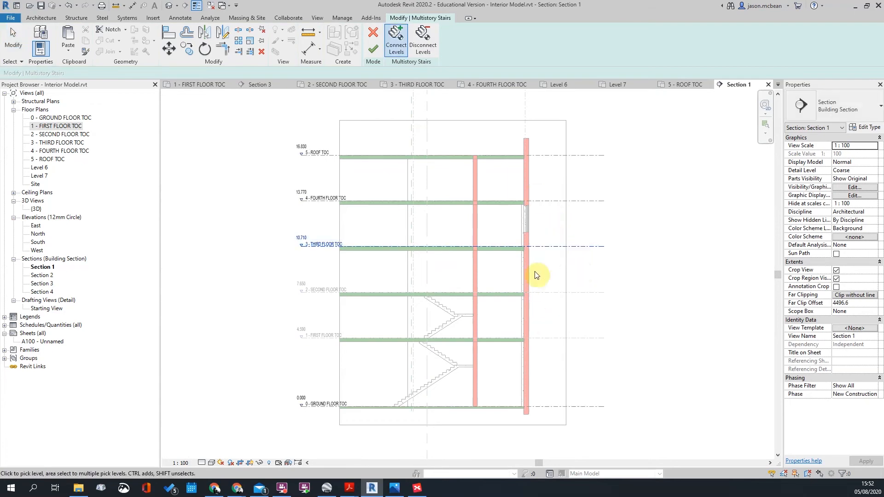
pyautogui.click(373, 48)
# - Disconnect the multistory stair from the 3 - THIRD FLOOR TOC level
pyautogui.click(435, 277)
pyautogui.click(452, 271)
pyautogui.click(411, 38)
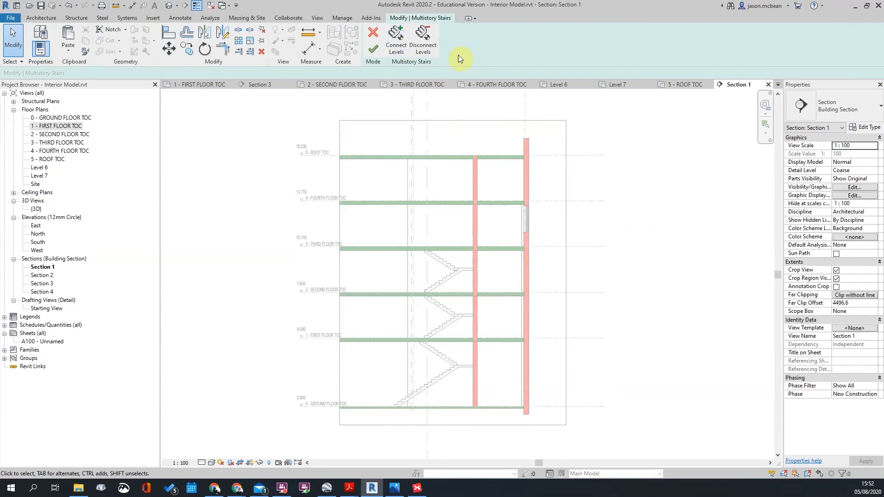
pyautogui.click(432, 39)
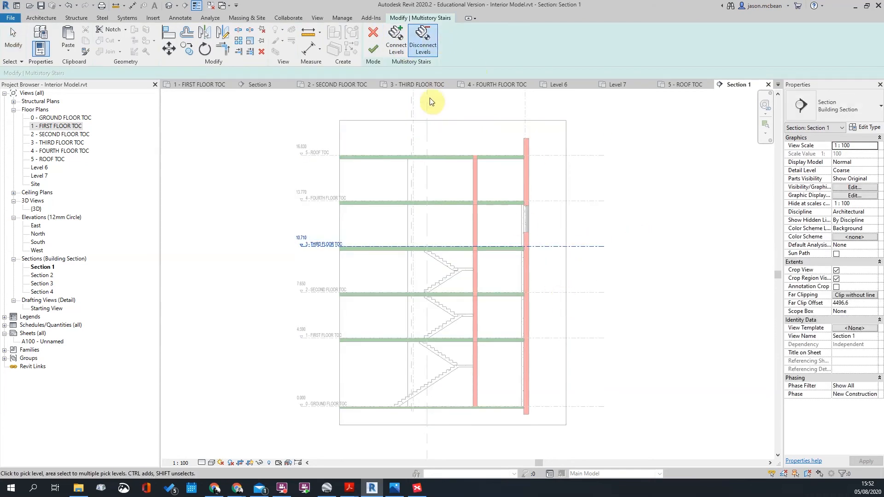
pyautogui.click(374, 50)
# - Reconnect the multistory stair to the 3 - THIRD FLOOR TOC level and finish the level connection
pyautogui.click(457, 308)
pyautogui.click(458, 318)
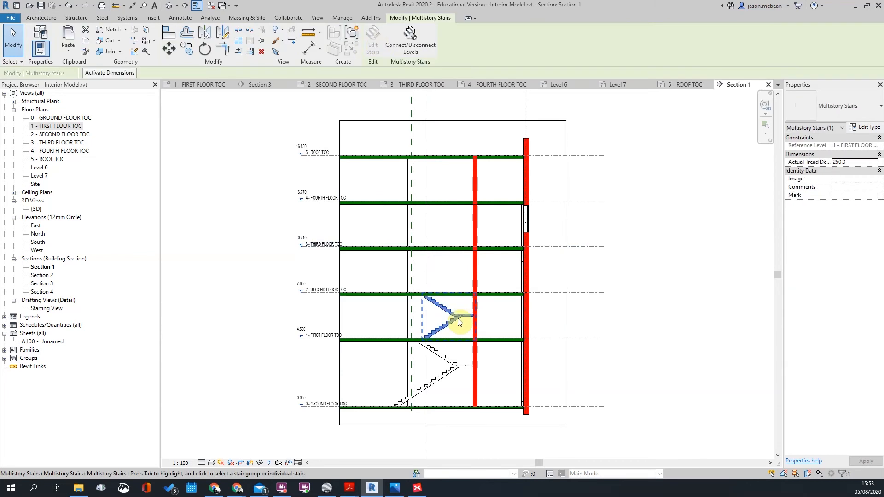
pyautogui.click(411, 37)
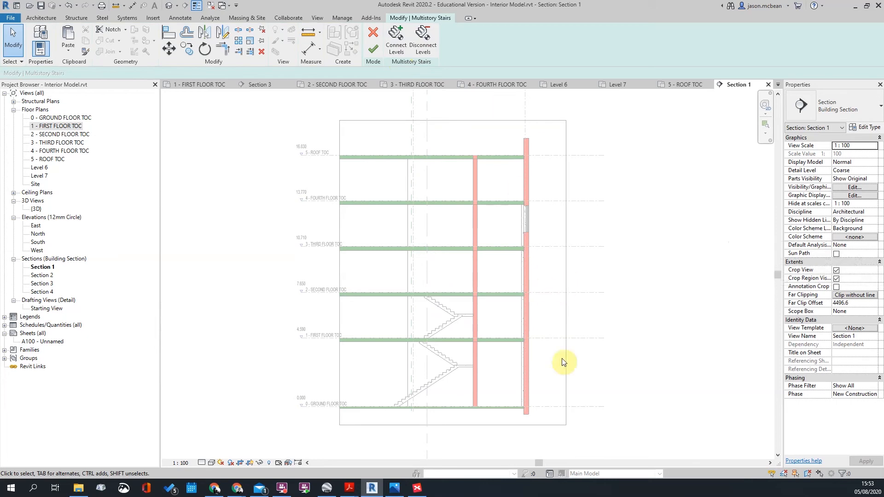
pyautogui.click(399, 42)
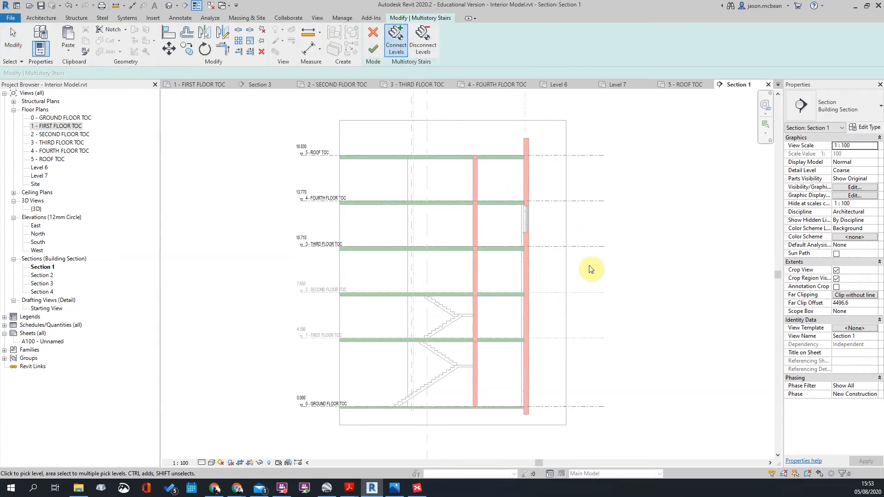
pyautogui.click(578, 248)
pyautogui.click(373, 49)
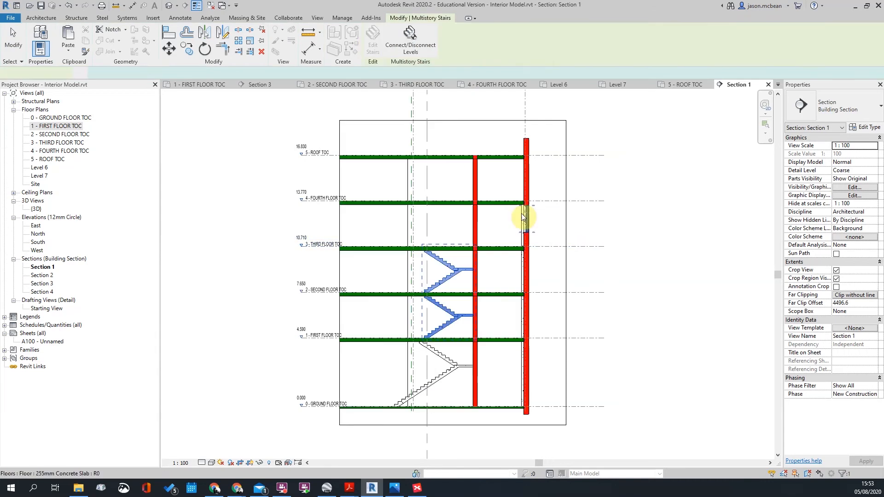
# - Try to connect the multistory stair to the 4 - FOURTH FLOOR TOC and 5 - ROOF TOC levels together
pyautogui.click(405, 41)
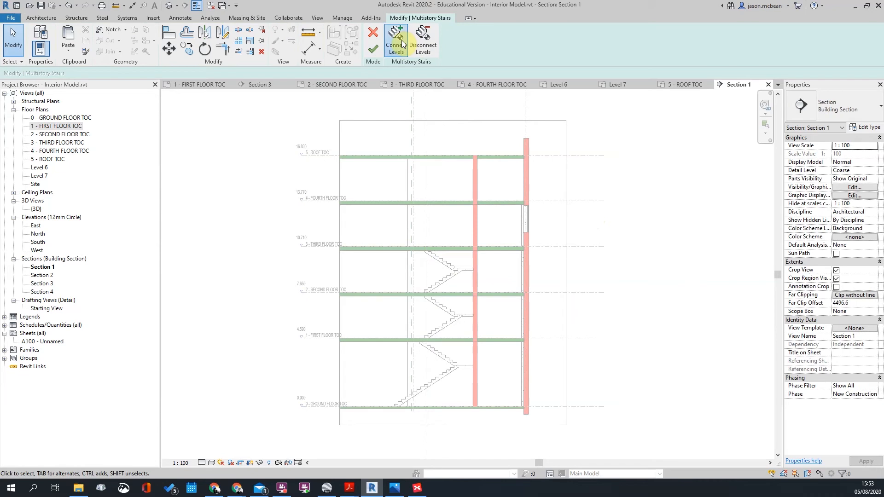
pyautogui.click(399, 43)
pyautogui.click(578, 201)
pyautogui.click(590, 155)
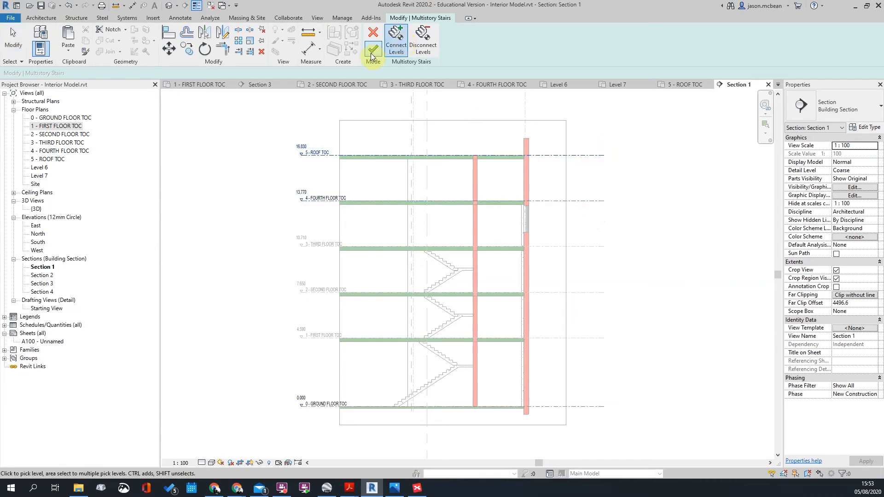
pyautogui.click(371, 51)
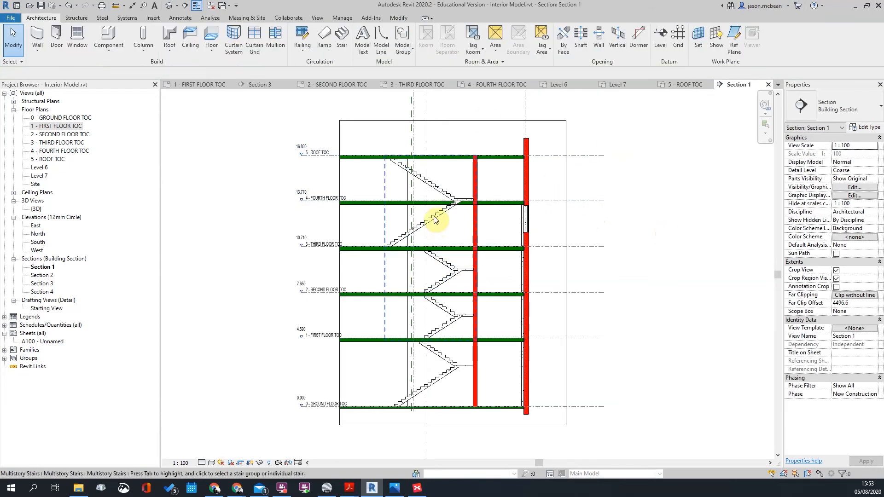
# - Disconnect the 4 - FOURTH FLOOR TOC and 5 - ROOF TOC levels from the multistory stair
pyautogui.click(446, 266)
pyautogui.click(405, 41)
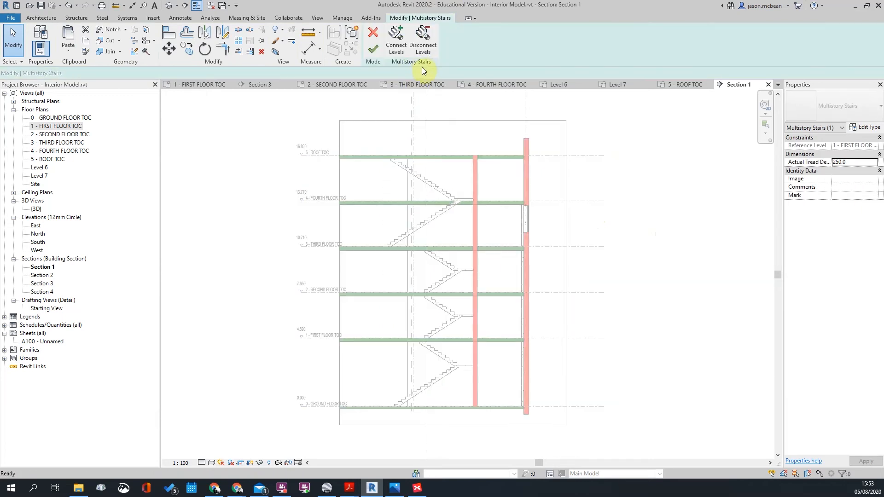
pyautogui.click(422, 39)
pyautogui.click(572, 156)
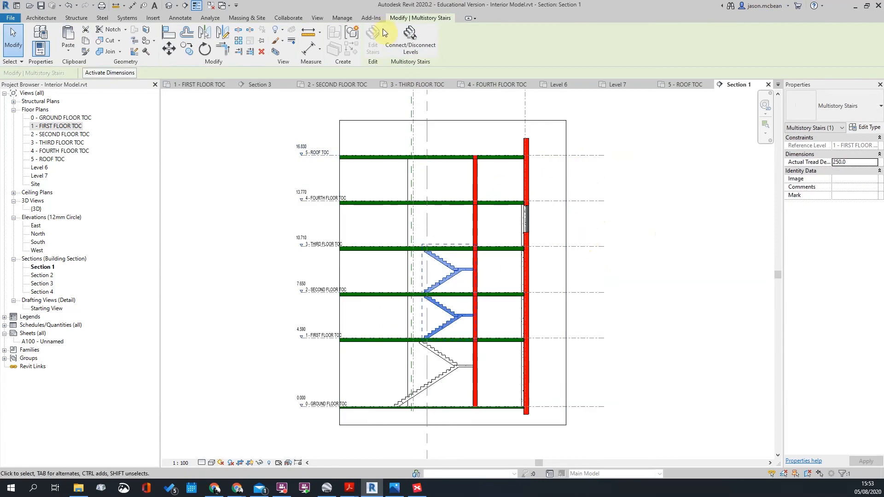
# - Connect the multistory stair to only the 4 - FOURTH FLOOR TOC level and finish the connection
pyautogui.click(409, 38)
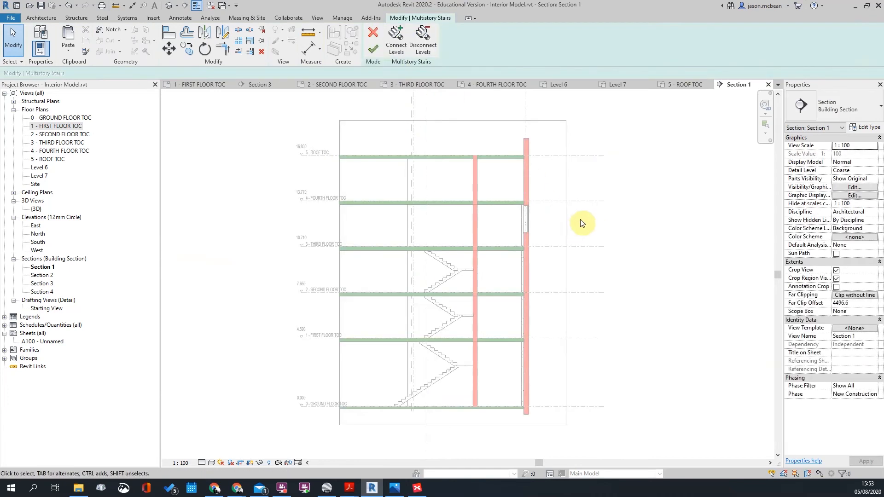
pyautogui.click(396, 40)
pyautogui.click(562, 200)
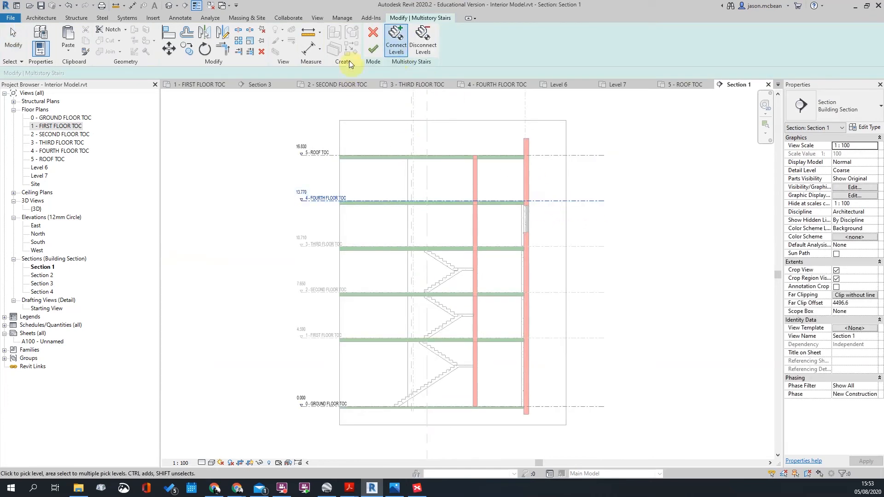
pyautogui.click(374, 54)
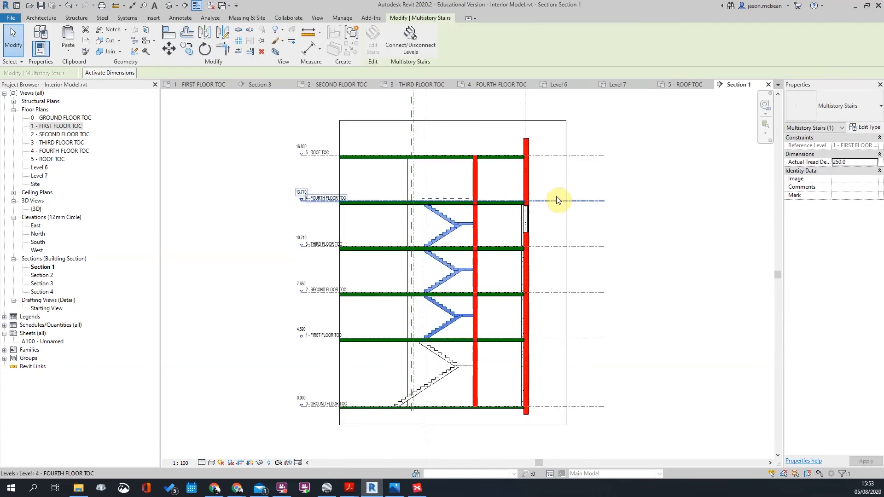
# - Connect the multistory stair to the 5 - ROOF TOC level, extending it up to the roof slab
pyautogui.click(402, 46)
pyautogui.click(394, 36)
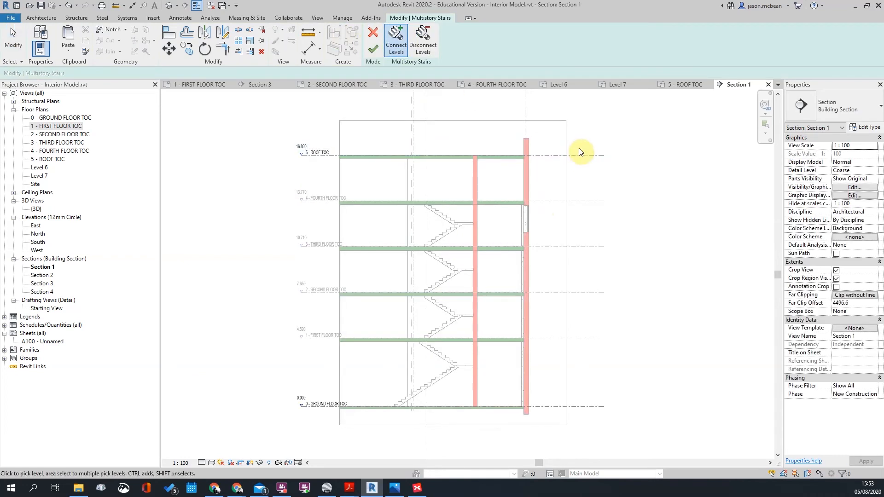
pyautogui.click(580, 157)
pyautogui.click(373, 49)
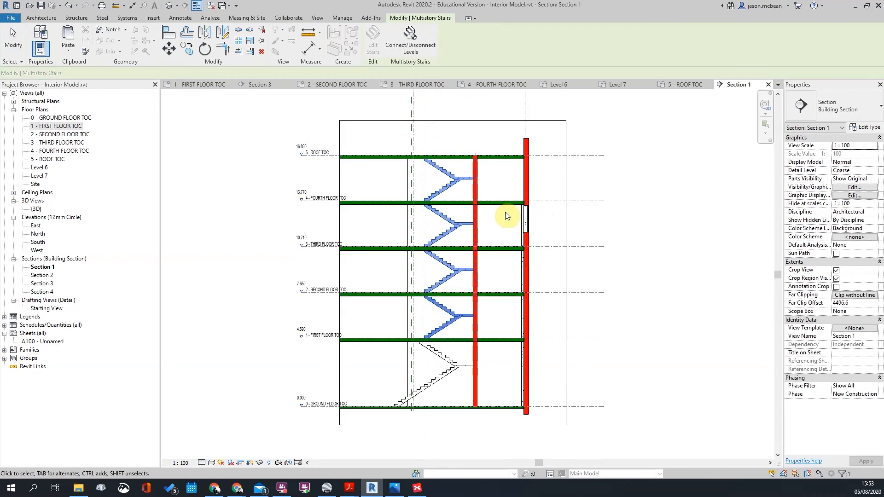
# - Examine the stacked flights in Section 1, comparing the ground-floor stair with the multistory stair around the first-floor slab
pyautogui.scroll(2, 409, 318)
pyautogui.scroll(1, 410, 318)
pyautogui.click(509, 322)
pyautogui.scroll(-2, 510, 322)
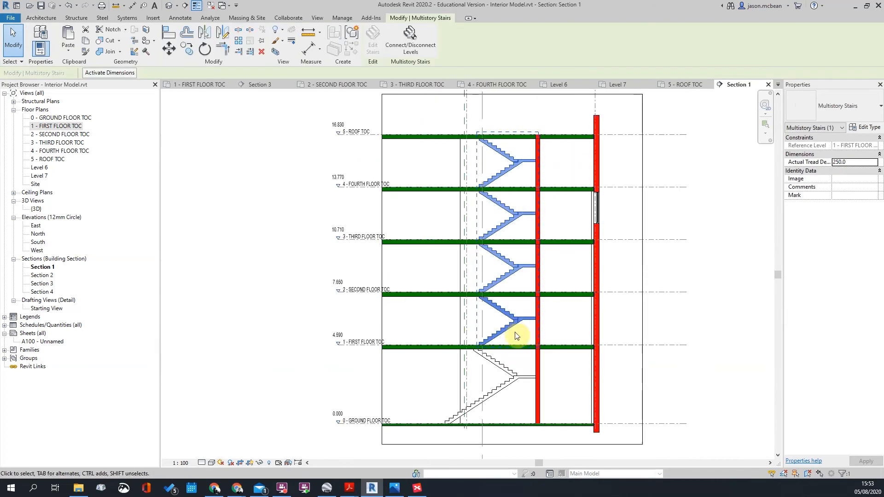
pyautogui.scroll(1, 513, 283)
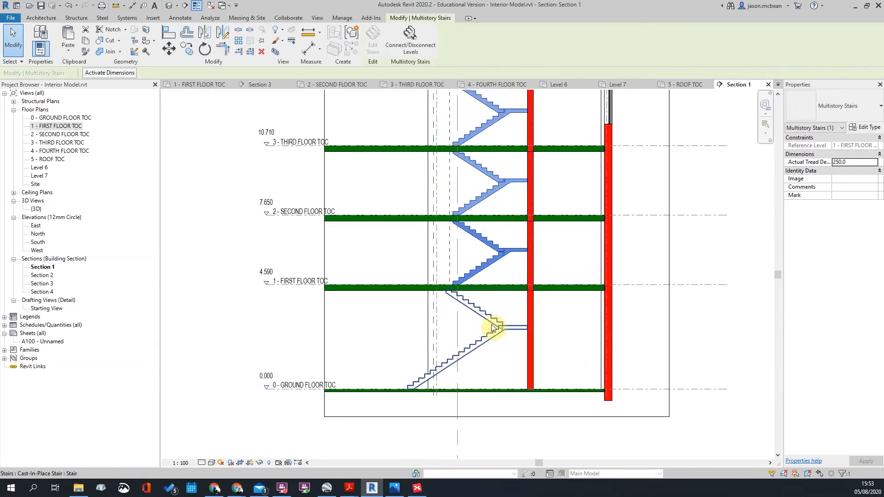
pyautogui.scroll(2, 426, 273)
pyautogui.scroll(2, 424, 271)
pyautogui.click(405, 255)
pyautogui.scroll(-2, 622, 197)
pyautogui.scroll(1, 517, 216)
pyautogui.scroll(1, 517, 217)
pyautogui.scroll(-2, 496, 225)
pyautogui.scroll(-1, 512, 213)
pyautogui.scroll(1, 512, 213)
pyautogui.scroll(-3, 488, 220)
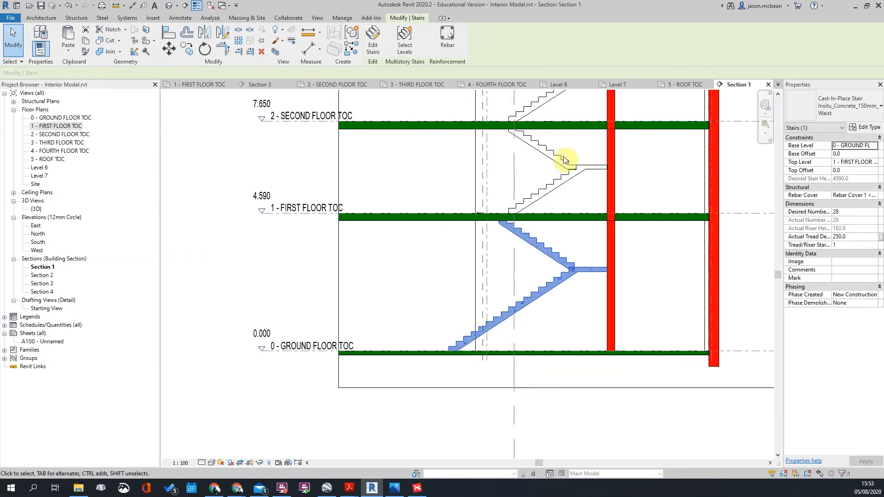
pyautogui.press('Escape')
pyautogui.scroll(-2, 496, 179)
pyautogui.moveTo(526, 177); pyautogui.dragTo(497, 223, button='middle')
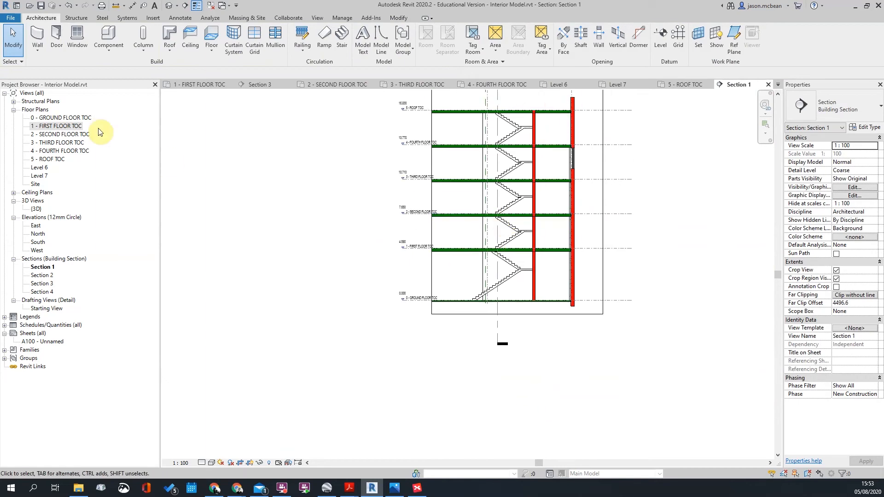
# - Check the stair in the 1 - FIRST FLOOR TOC plan, and reopen Section 1 to inspect the lower flights
pyautogui.doubleClick(78, 126)
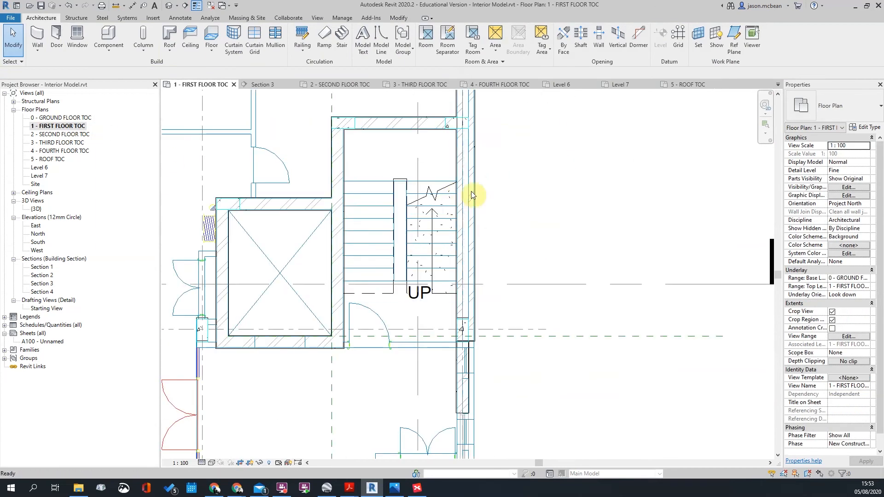
pyautogui.scroll(-3, 488, 141)
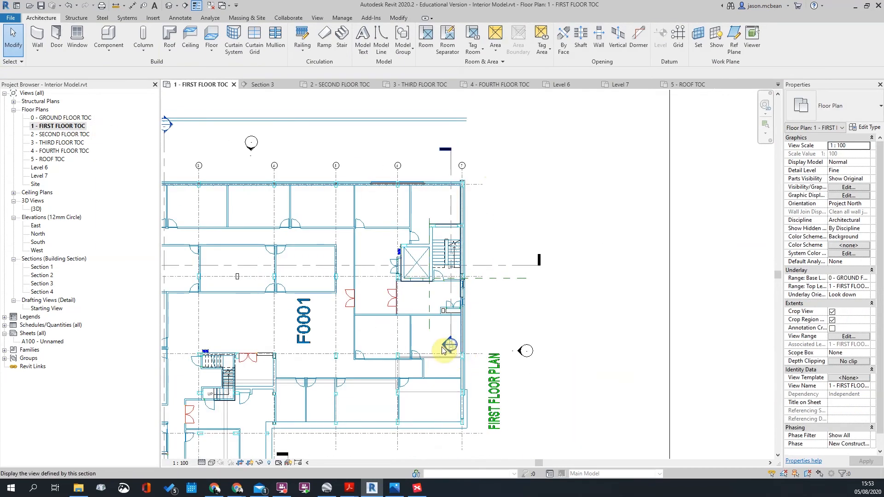
pyautogui.doubleClick(443, 350)
pyautogui.scroll(4, 553, 221)
pyautogui.scroll(-3, 538, 222)
pyautogui.scroll(3, 550, 225)
pyautogui.click(541, 260)
pyautogui.scroll(-3, 488, 249)
pyautogui.press('Escape')
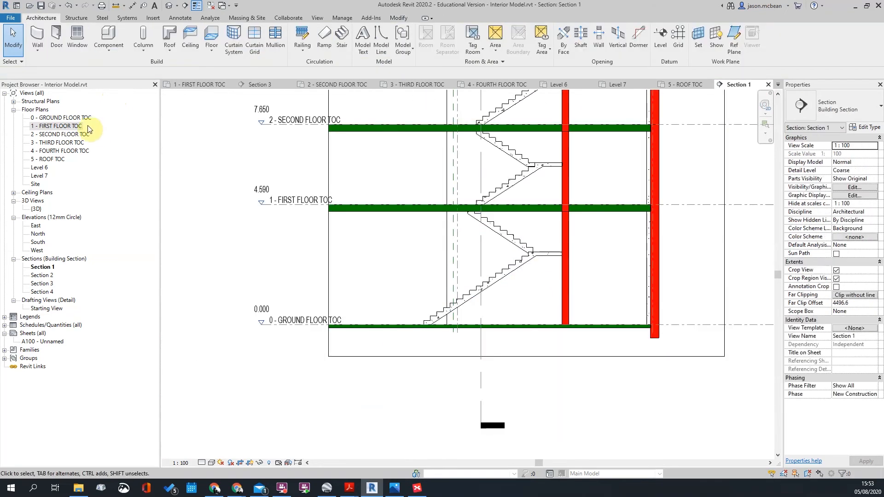
# - Edit the stair in the 0 - GROUND FLOOR TOC plan, setting the lower run's width to 1000 mm and narrowing the upper run to match
pyautogui.doubleClick(59, 119)
pyautogui.scroll(3, 425, 226)
pyautogui.click(426, 231)
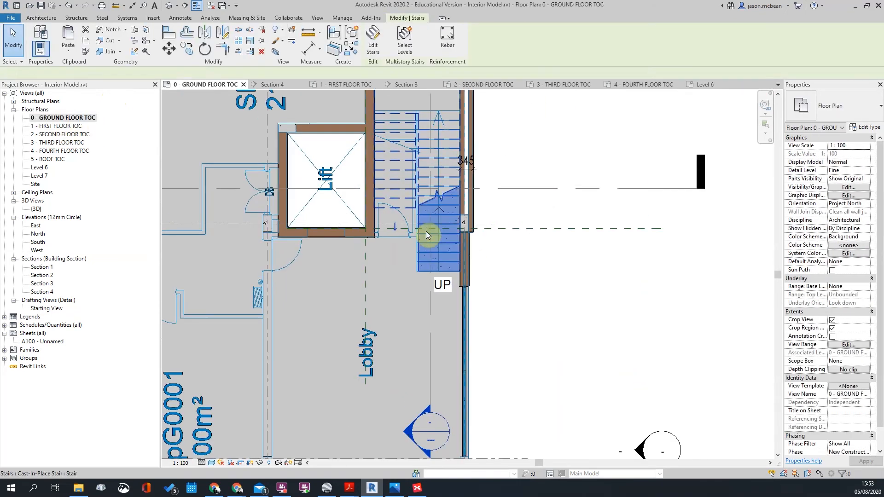
pyautogui.click(382, 48)
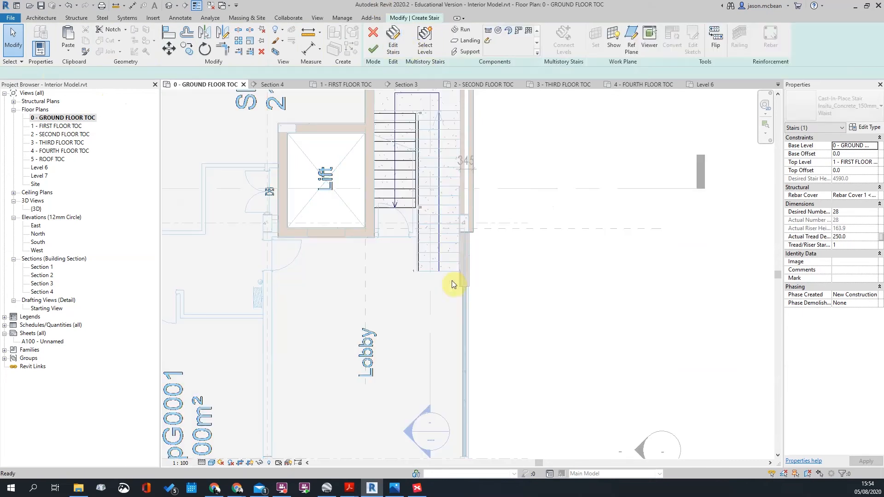
pyautogui.click(426, 258)
pyautogui.moveTo(473, 246); pyautogui.dragTo(475, 298, button='middle')
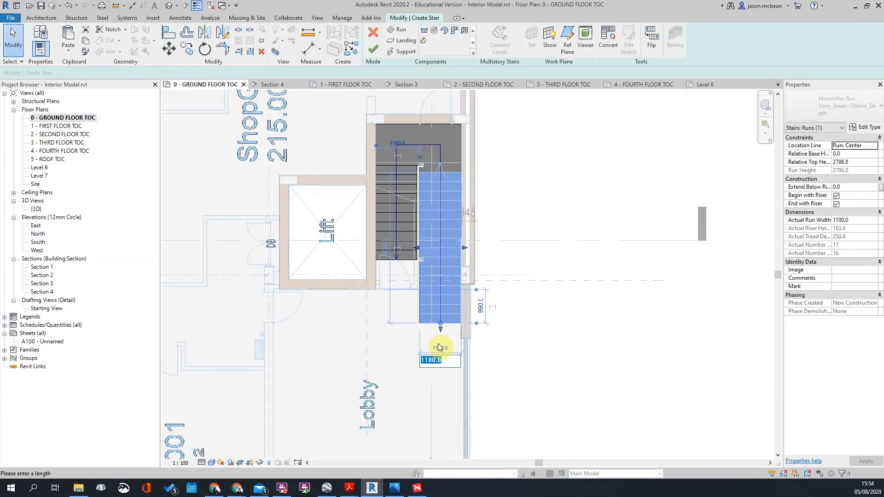
pyautogui.press('Return')
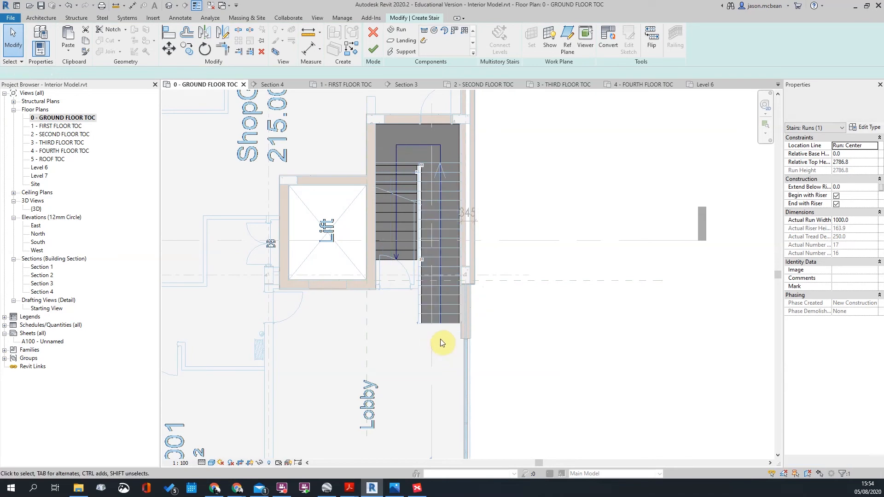
pyautogui.click(394, 222)
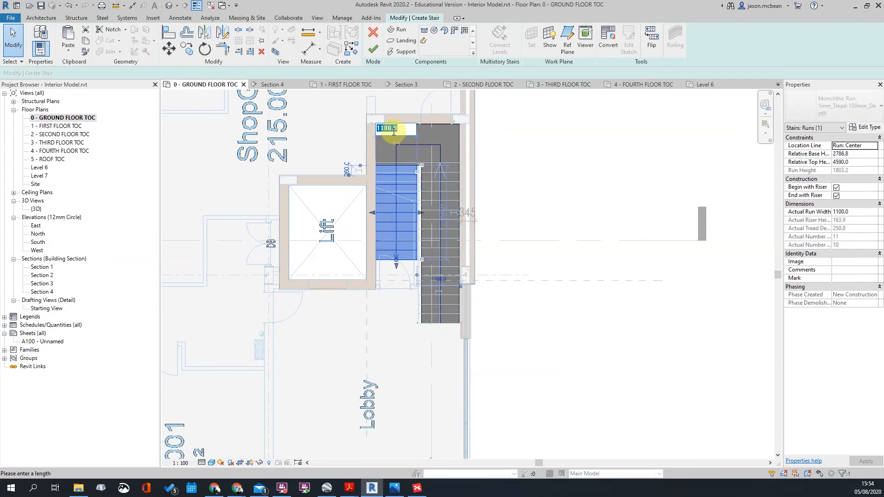
pyautogui.press('Return')
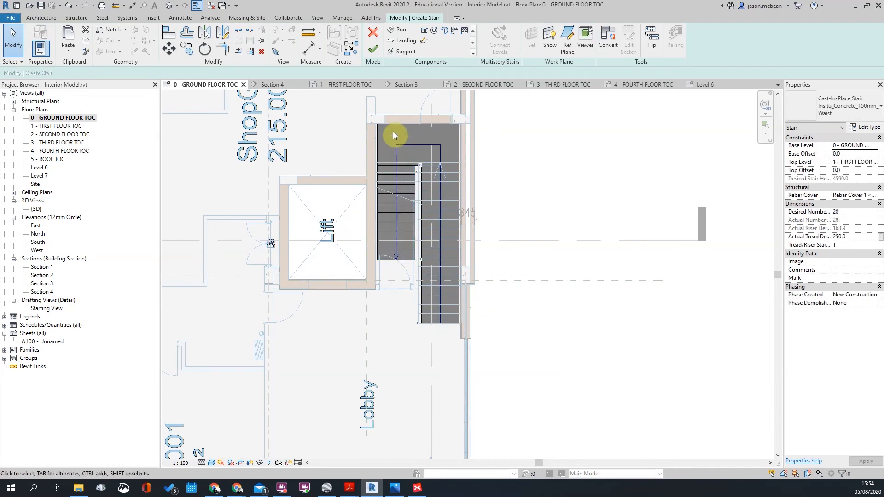
# - Reduce the depth of the ground-floor stair's landing by editing its dimension
pyautogui.click(407, 125)
pyautogui.click(412, 151)
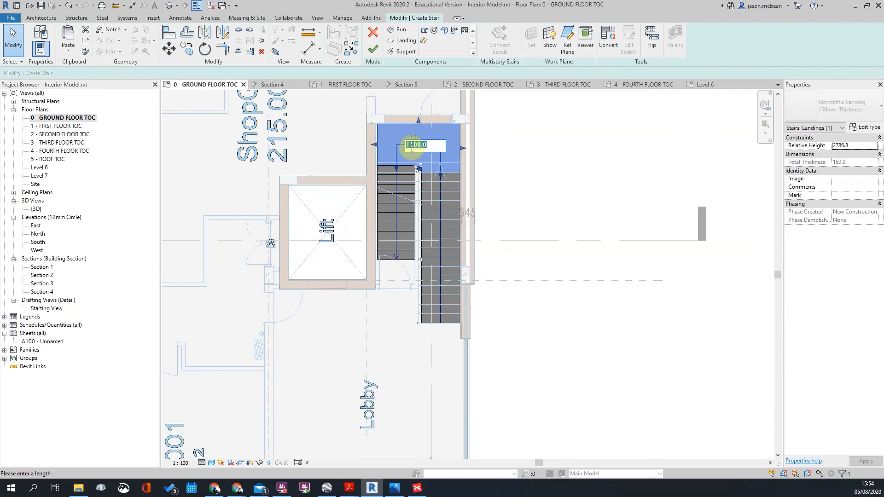
pyautogui.press('Escape')
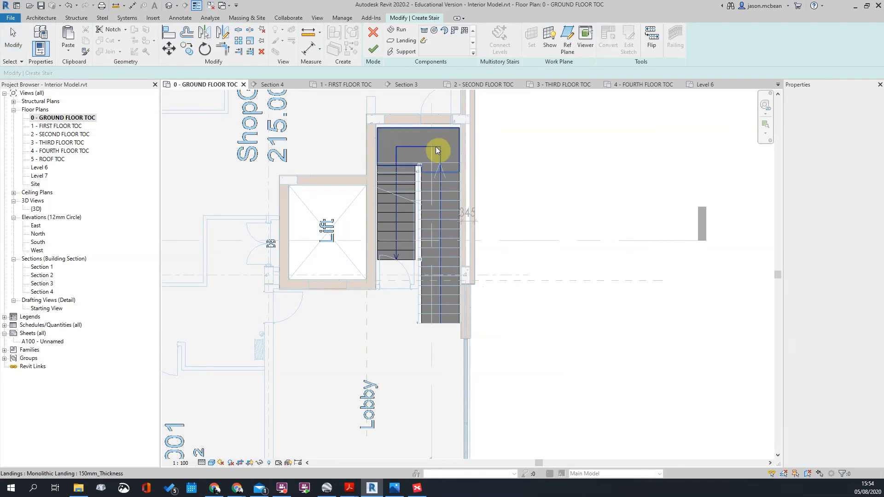
# - Examine how the lower run and landing fit against the stairwell's walls in the ground-floor plan
pyautogui.scroll(2, 421, 152)
pyautogui.scroll(-1, 476, 212)
pyautogui.click(476, 212)
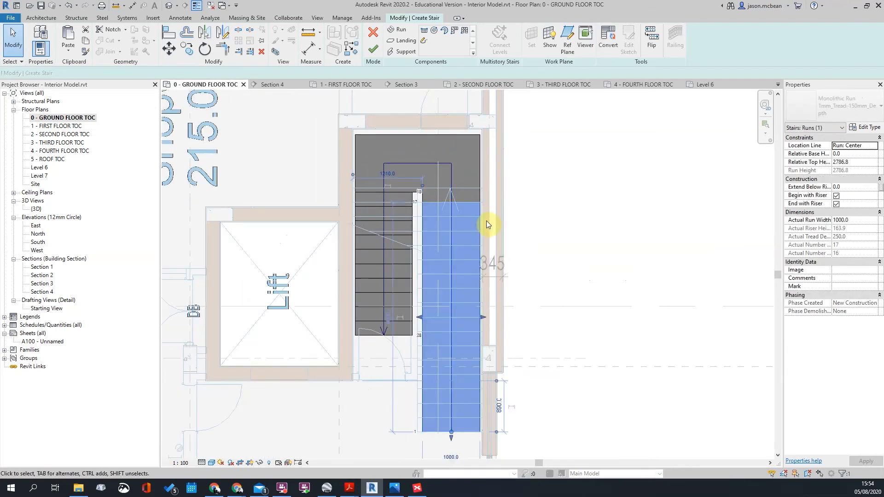
pyautogui.scroll(3, 482, 223)
pyautogui.click(468, 212)
pyautogui.click(478, 212)
pyautogui.click(538, 214)
pyautogui.scroll(-2, 540, 218)
pyautogui.moveTo(542, 345); pyautogui.dragTo(487, 310, button='middle')
pyautogui.scroll(3, 459, 317)
pyautogui.scroll(-4, 464, 318)
pyautogui.scroll(4, 489, 146)
# - Move the landing 100 mm so its outer edge sits against the stairwell's end wall
pyautogui.click(496, 138)
pyautogui.moveTo(503, 148); pyautogui.dragTo(483, 197, button='middle')
pyautogui.press('m')
pyautogui.press('v')
pyautogui.click(494, 189)
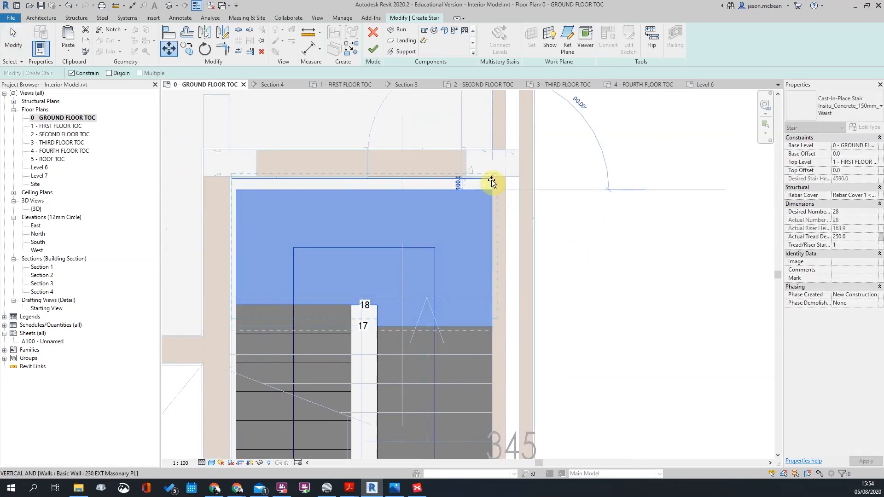
pyautogui.scroll(2, 492, 177)
pyautogui.click(493, 171)
pyautogui.scroll(-2, 592, 186)
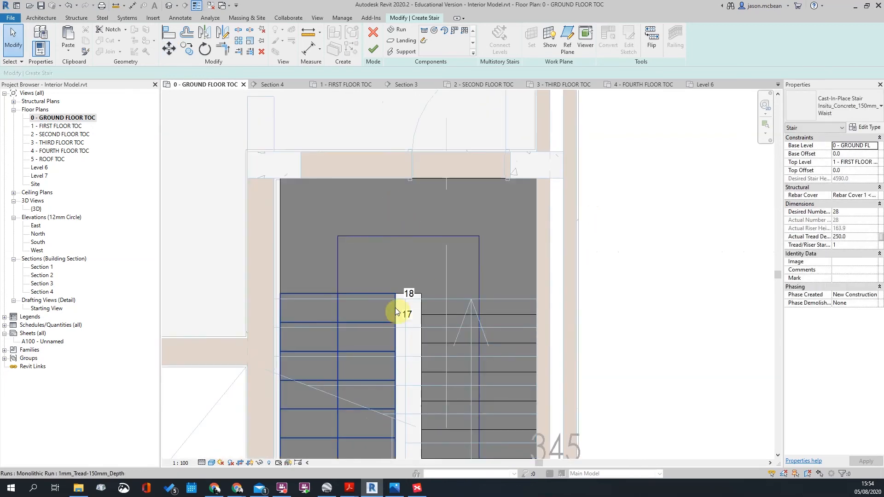
# - Move the upper run 45 mm away from the landing to align its first riser with the imported drawing's stair line
pyautogui.moveTo(387, 317); pyautogui.dragTo(451, 186, button='middle')
pyautogui.click(460, 181)
pyautogui.scroll(-2, 441, 138)
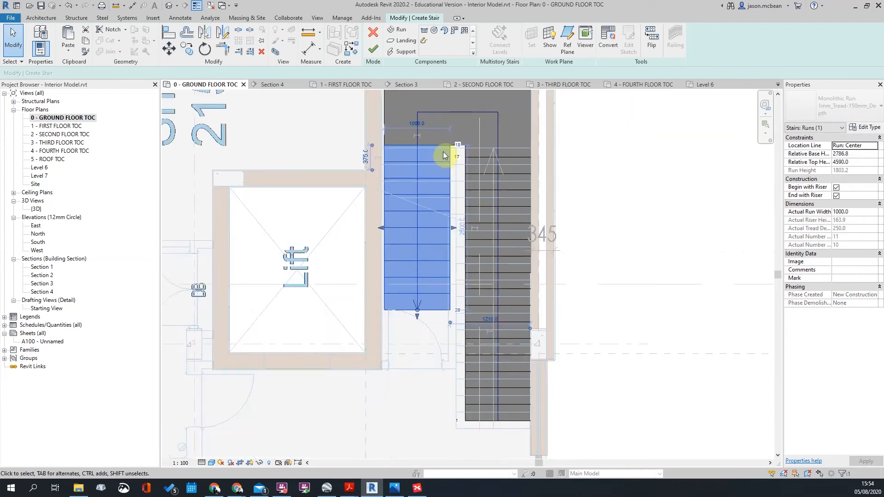
pyautogui.scroll(4, 443, 151)
pyautogui.press('m')
pyautogui.press('v')
pyautogui.click(436, 131)
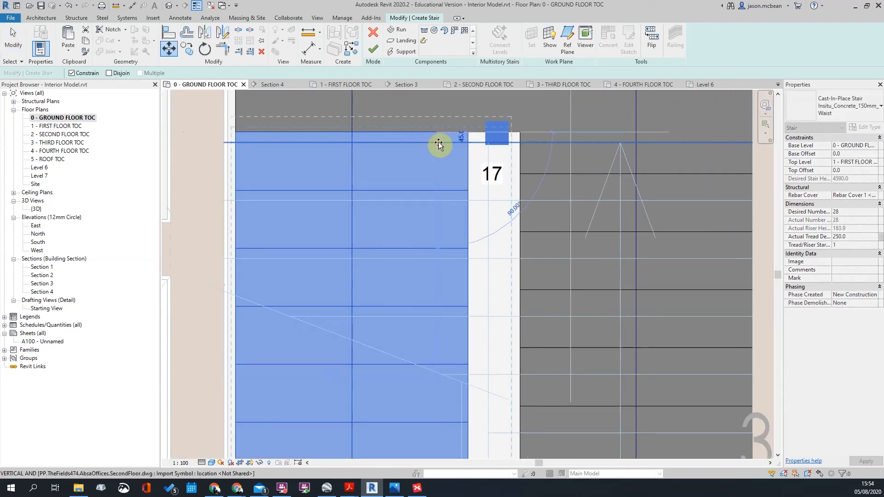
pyautogui.click(438, 142)
pyautogui.scroll(-2, 449, 143)
pyautogui.scroll(-4, 475, 159)
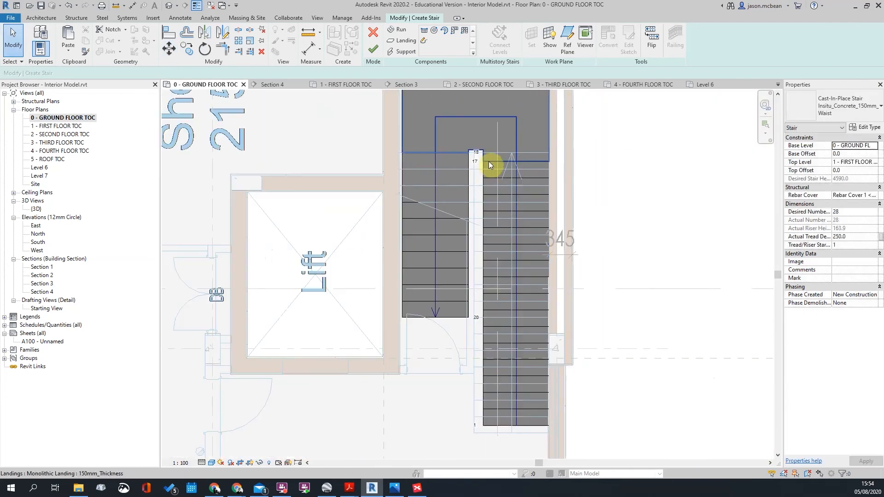
# - Finish editing the ground-floor stair and open Section 1 through the lobby's section marker
pyautogui.scroll(3, 490, 181)
pyautogui.scroll(-5, 424, 227)
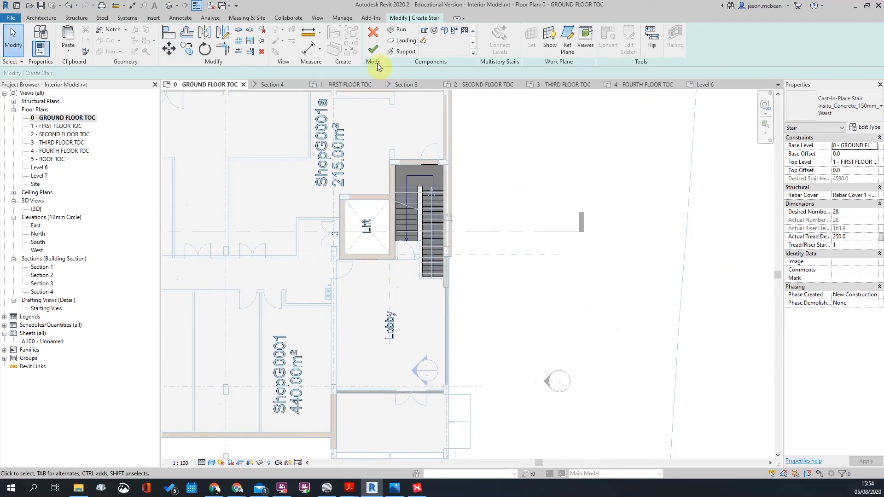
pyautogui.click(374, 48)
pyautogui.scroll(-3, 460, 239)
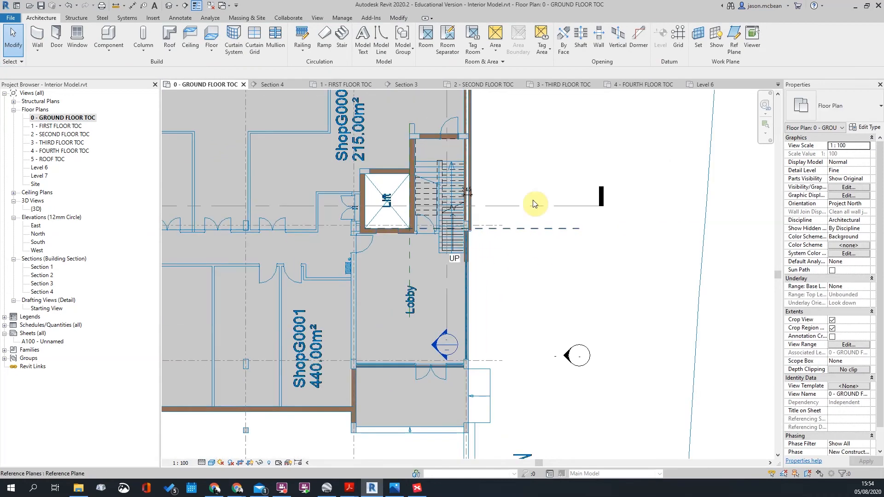
pyautogui.scroll(-2, 470, 178)
pyautogui.scroll(-1, 468, 188)
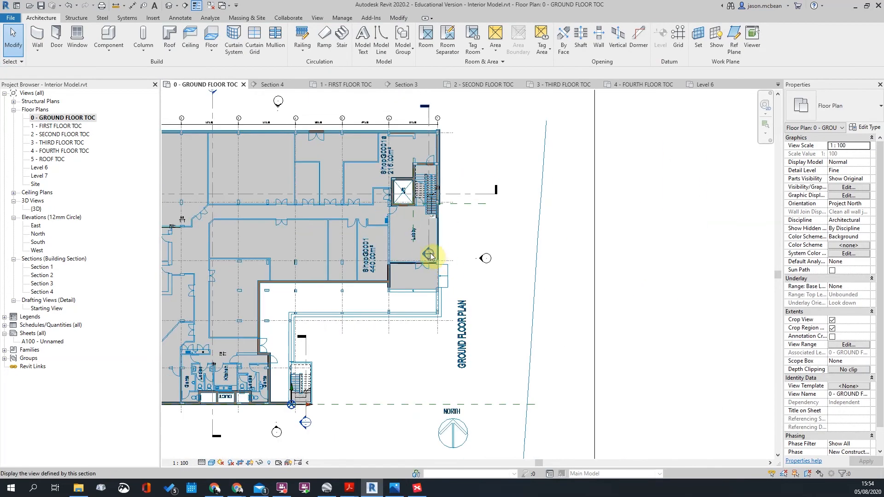
pyautogui.doubleClick(423, 257)
pyautogui.scroll(2, 559, 270)
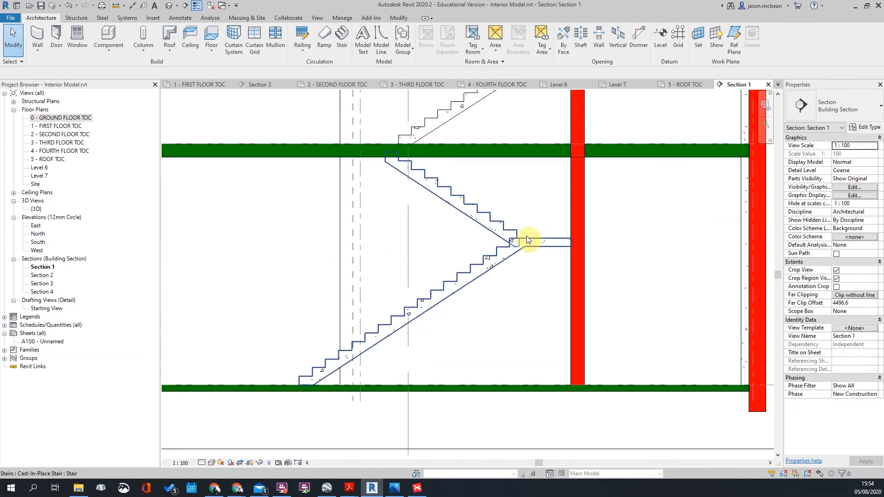
# - Compare the edited ground-floor stair with the multistory stair above the first-floor slab in Section 1
pyautogui.click(529, 235)
pyautogui.moveTo(533, 184); pyautogui.dragTo(488, 289, button='middle')
pyautogui.click(483, 278)
pyautogui.click(468, 334)
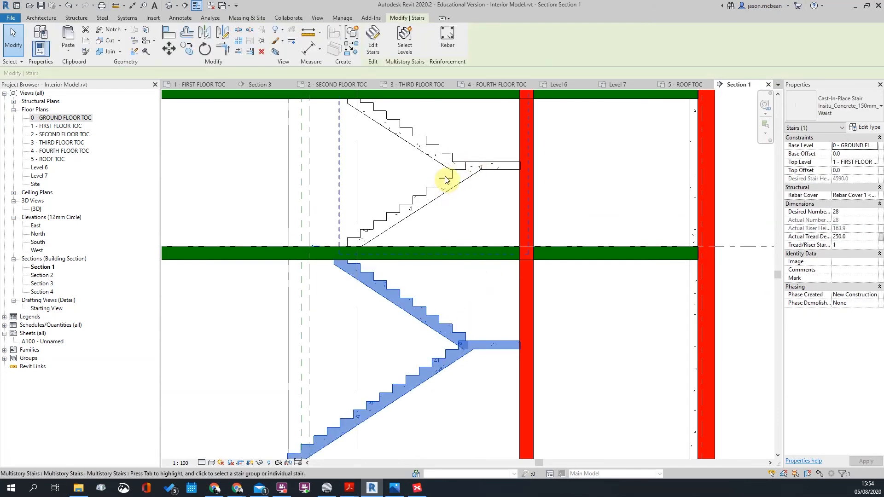
pyautogui.click(443, 177)
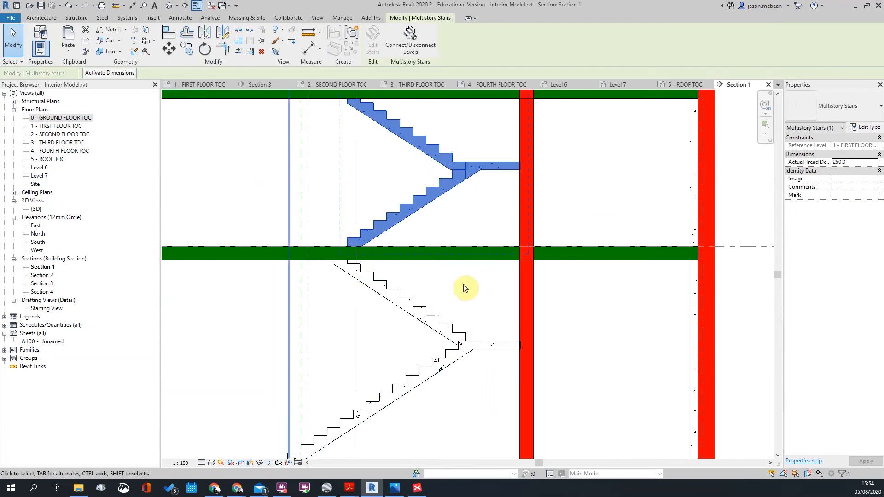
pyautogui.scroll(-3, 439, 271)
pyautogui.scroll(2, 413, 187)
pyautogui.click(412, 194)
pyautogui.scroll(-3, 438, 308)
pyautogui.scroll(-2, 375, 270)
pyautogui.scroll(3, 381, 216)
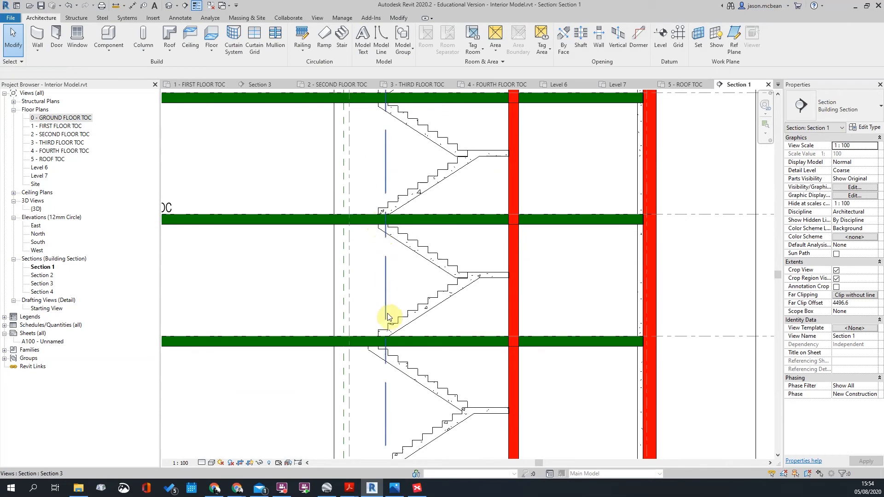
# - Examine the multistory stair's upper flights and landings up to the 5 - ROOF TOC slab
pyautogui.moveTo(377, 224); pyautogui.dragTo(386, 309, button='middle')
pyautogui.scroll(-2, 388, 193)
pyautogui.moveTo(408, 198); pyautogui.dragTo(408, 291, button='middle')
pyautogui.scroll(3, 399, 148)
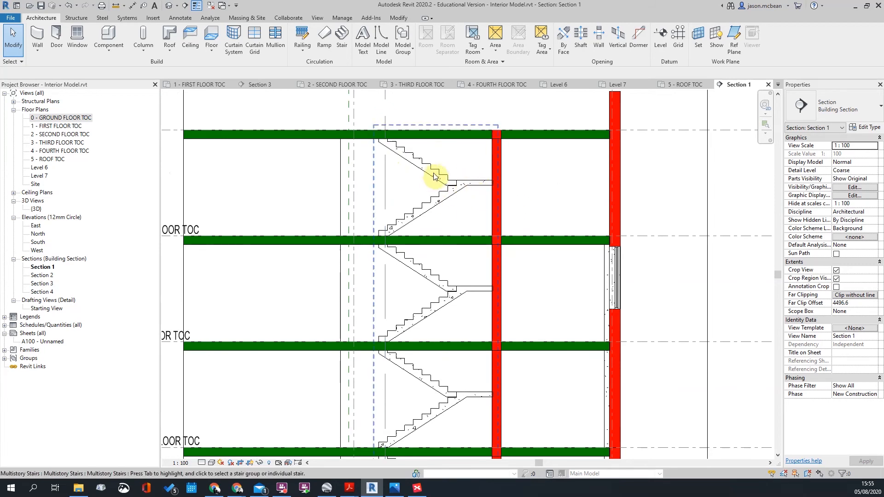
pyautogui.scroll(-2, 405, 166)
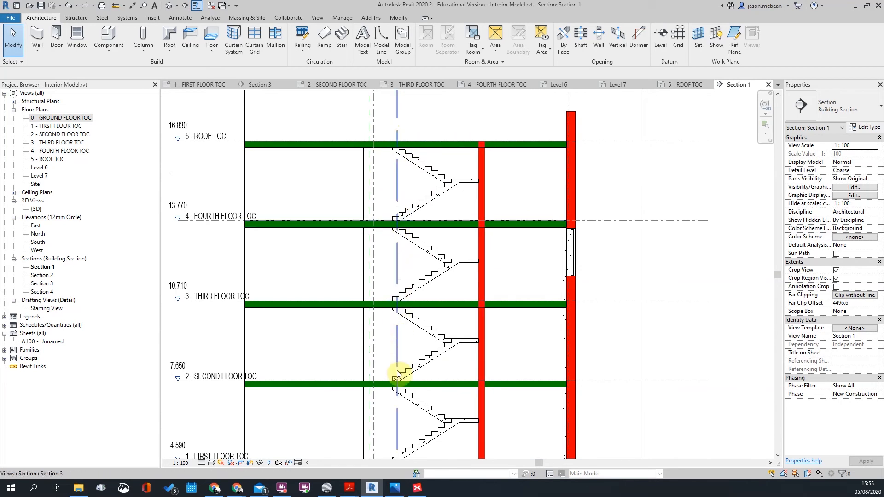
pyautogui.scroll(2, 406, 302)
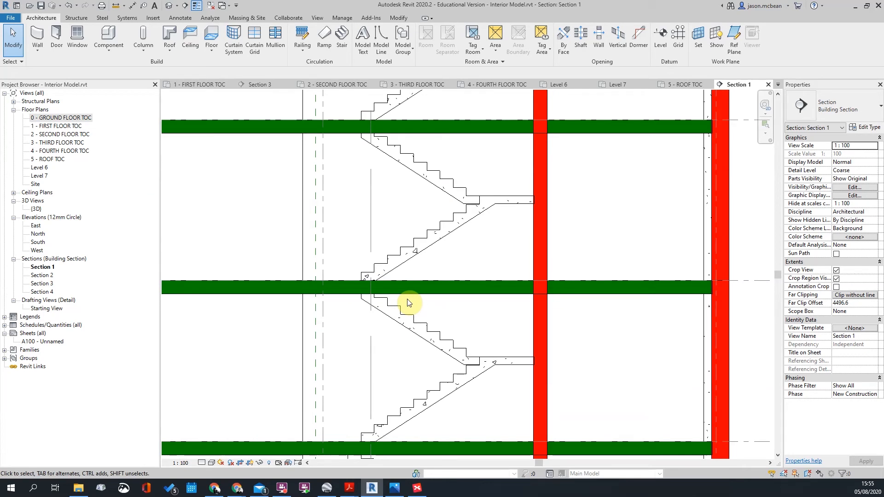
pyautogui.scroll(-4, 410, 299)
pyautogui.scroll(4, 418, 288)
pyautogui.scroll(-4, 350, 309)
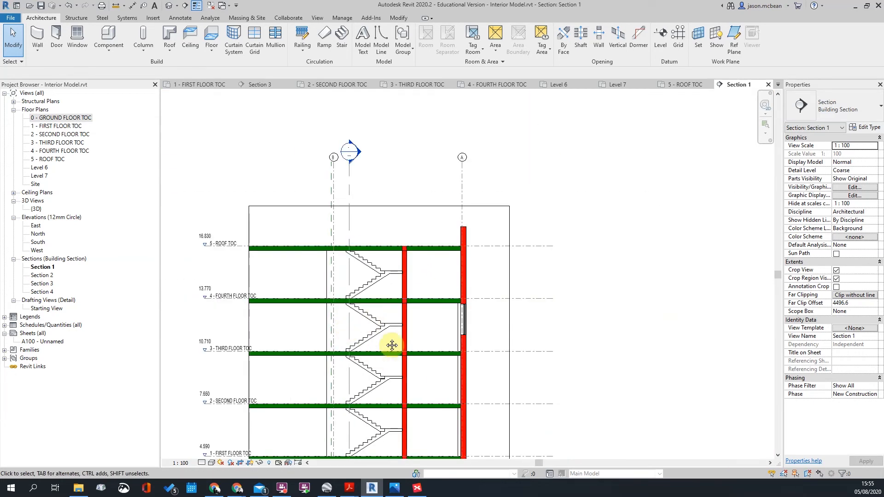
pyautogui.scroll(4, 392, 345)
# - Select the multistory stair to check its extent, and inspect where its flights meet the floor slabs across the full section
pyautogui.click(392, 299)
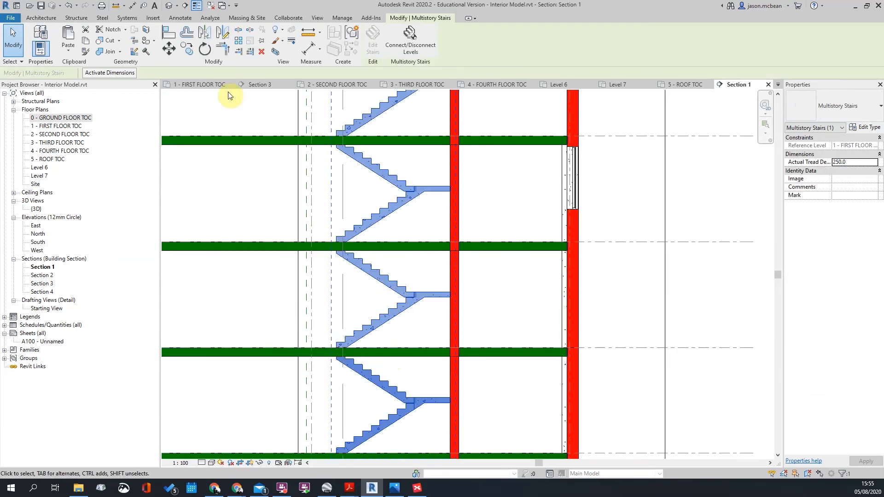
pyautogui.scroll(-4, 452, 241)
pyautogui.click(655, 278)
pyautogui.scroll(5, 394, 257)
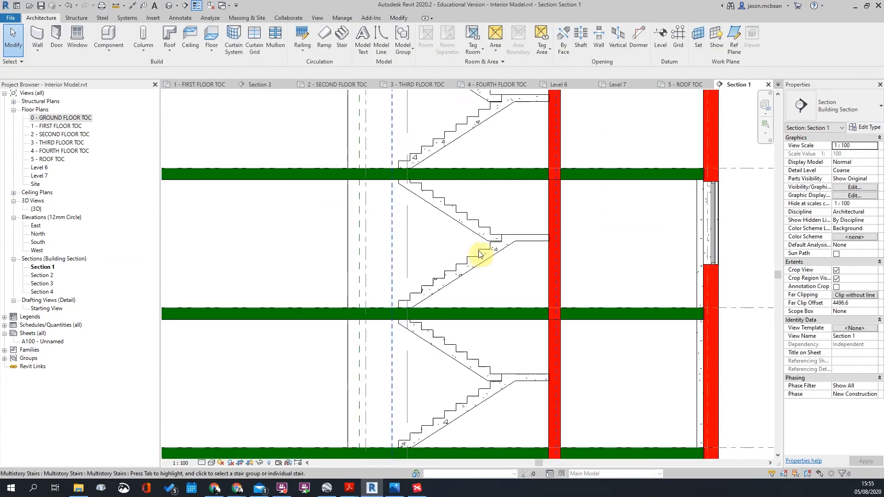
pyautogui.scroll(2, 484, 255)
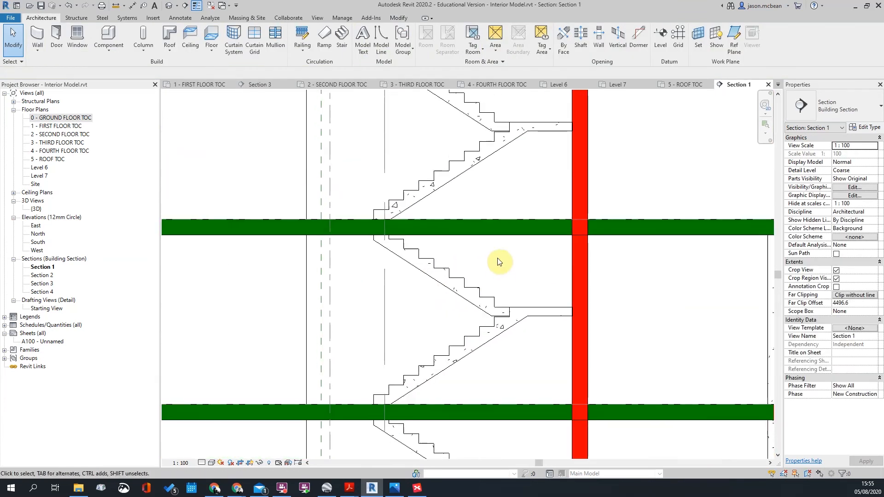
pyautogui.scroll(-2, 500, 276)
pyautogui.scroll(2, 509, 233)
pyautogui.scroll(-5, 509, 143)
pyautogui.scroll(-1, 510, 142)
pyautogui.scroll(1, 709, 177)
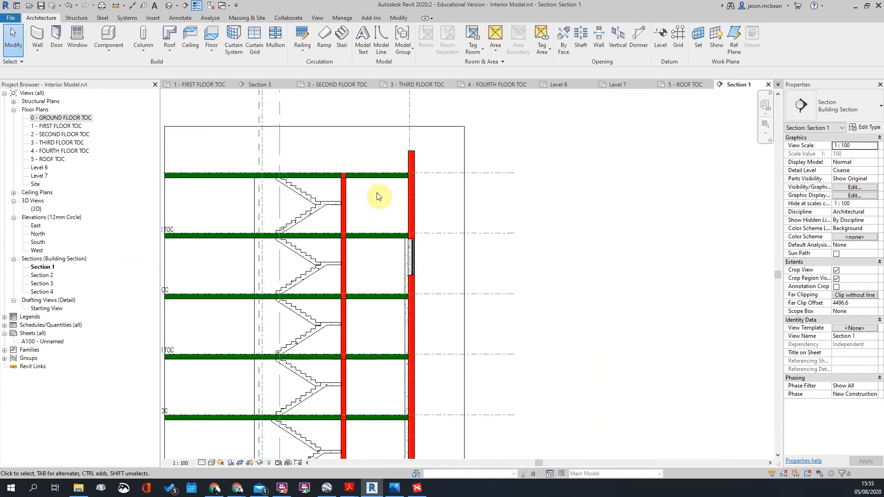
pyautogui.scroll(-6, 375, 188)
pyautogui.scroll(5, 354, 183)
pyautogui.scroll(-5, 395, 200)
pyautogui.moveTo(399, 183); pyautogui.dragTo(426, 237, button='middle')
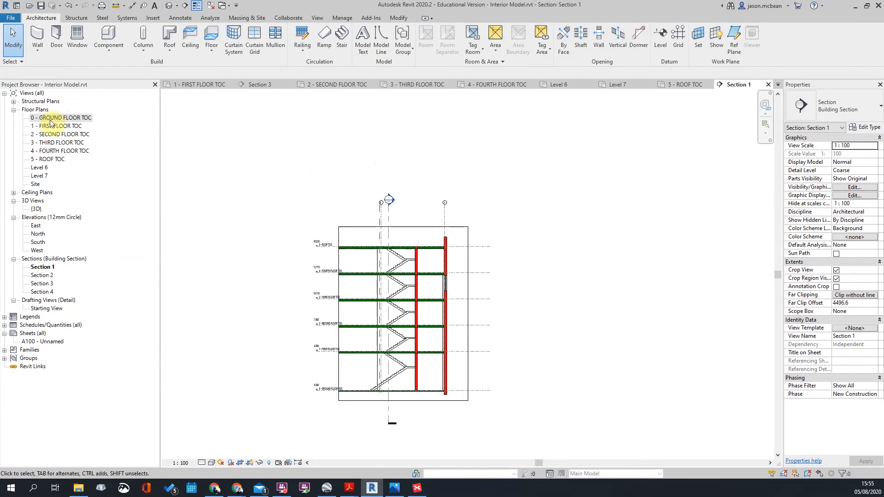
# - Open the 4 - FOURTH FLOOR TOC plan and check the area around the stair and lift core
pyautogui.doubleClick(54, 152)
pyautogui.scroll(-4, 450, 231)
pyautogui.click(536, 194)
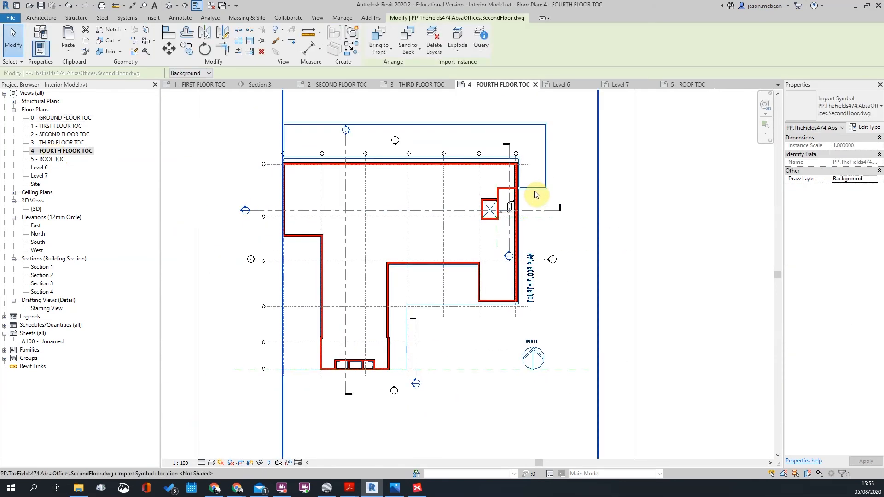
# - Open the 5 - ROOF TOC plan and examine the imported drawing's existing stair and lift motor room
pyautogui.doubleClick(47, 158)
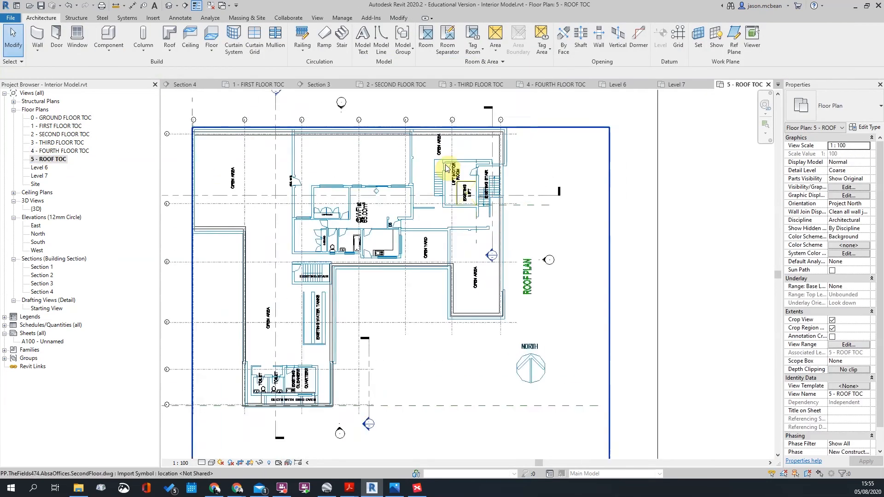
pyautogui.scroll(5, 446, 168)
pyautogui.click(572, 192)
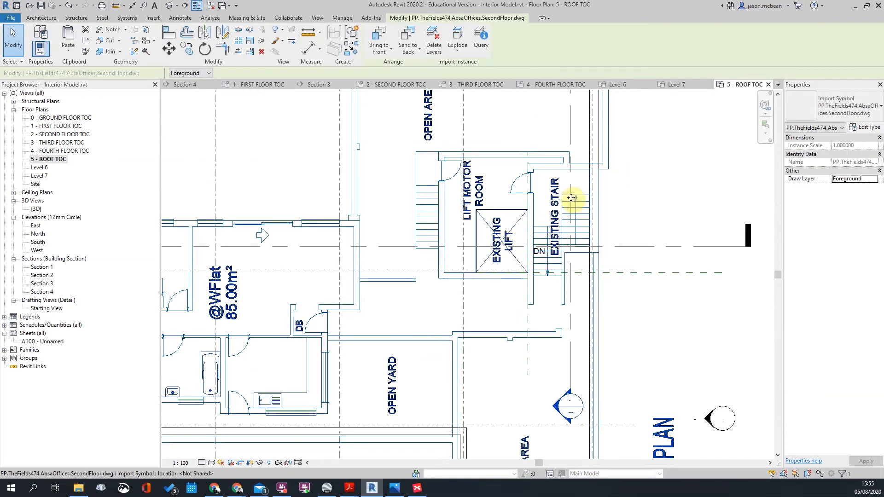
pyautogui.scroll(3, 570, 196)
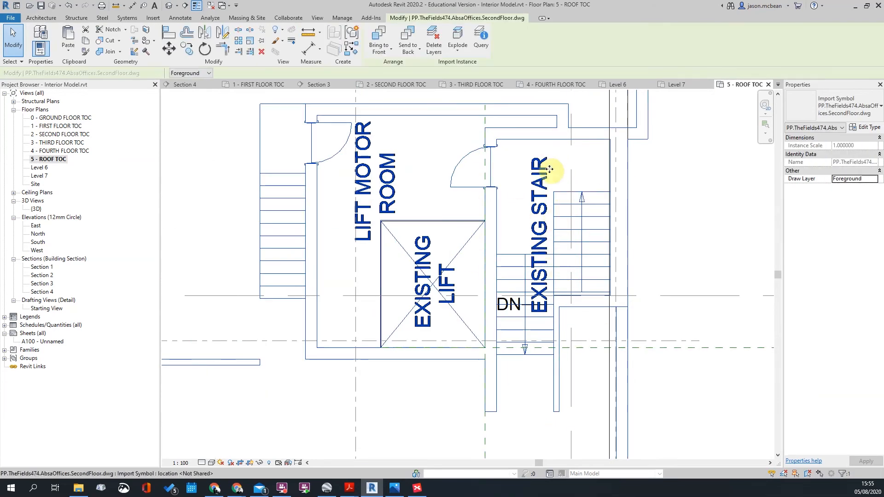
pyautogui.scroll(-2, 544, 142)
pyautogui.scroll(-4, 511, 203)
pyautogui.scroll(4, 509, 197)
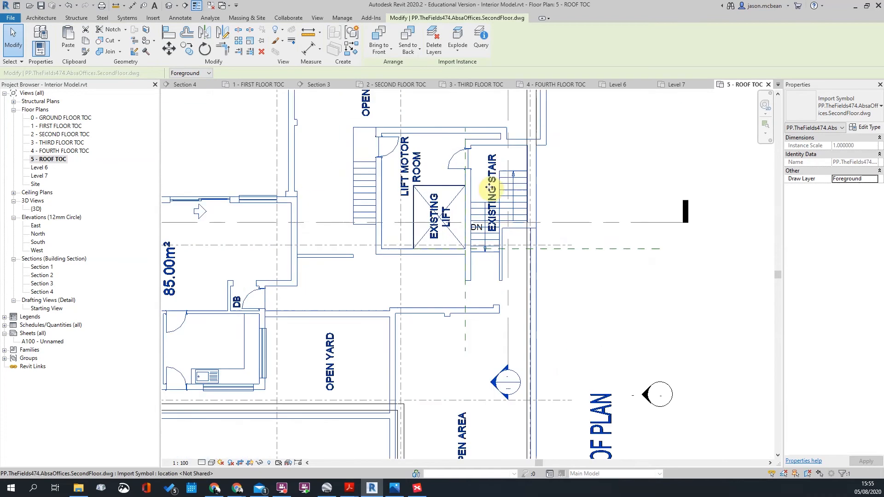
pyautogui.scroll(-4, 481, 190)
pyautogui.scroll(3, 481, 190)
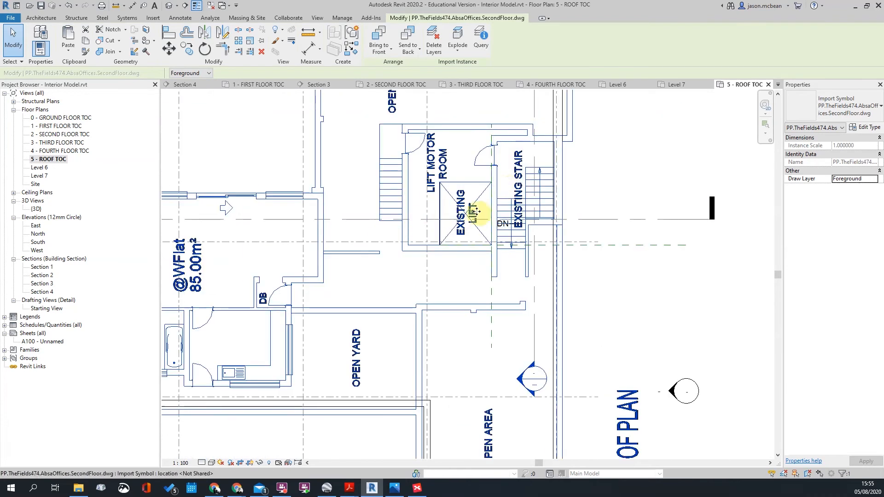
pyautogui.press('Escape')
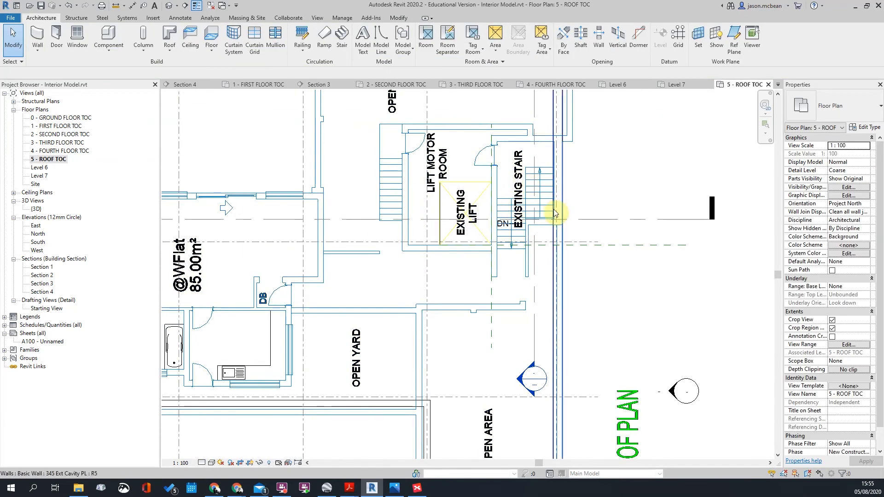
# - Examine the stair beside the lift motor room and the second existing stair near the water tanks on the roof plan
pyautogui.scroll(-3, 451, 158)
pyautogui.scroll(3, 458, 152)
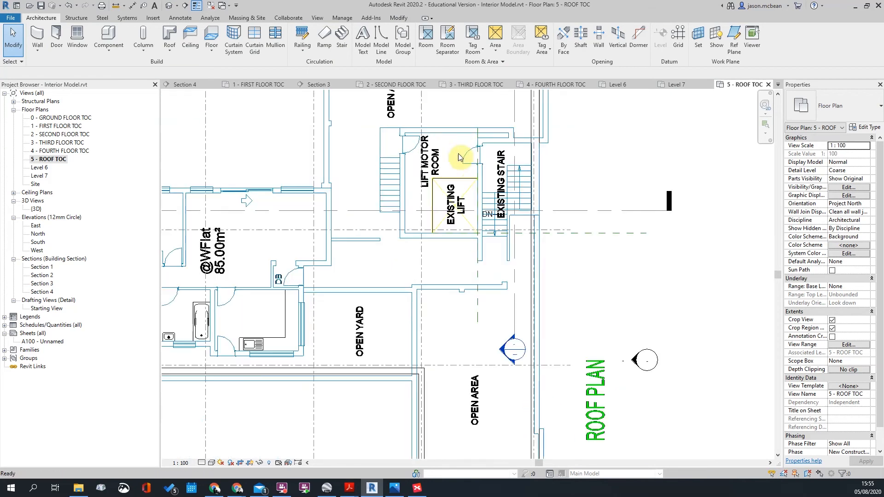
pyautogui.scroll(-3, 391, 185)
pyautogui.scroll(3, 399, 181)
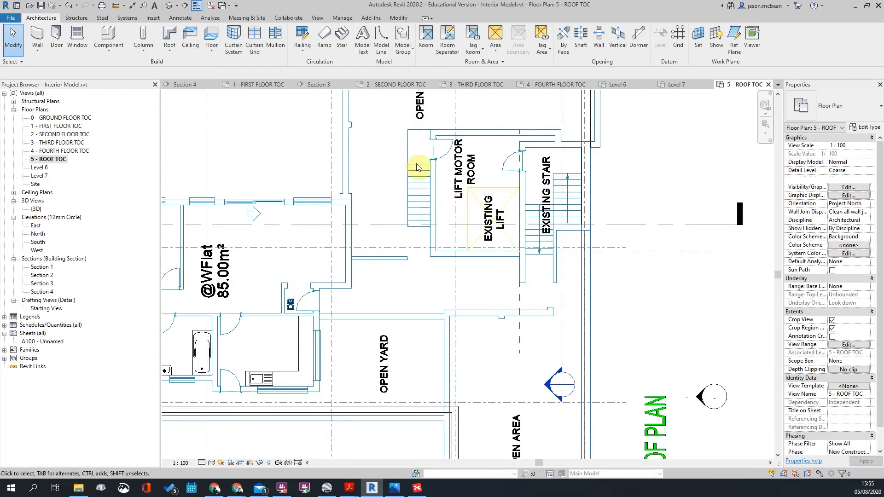
pyautogui.scroll(-3, 391, 180)
pyautogui.scroll(3, 316, 277)
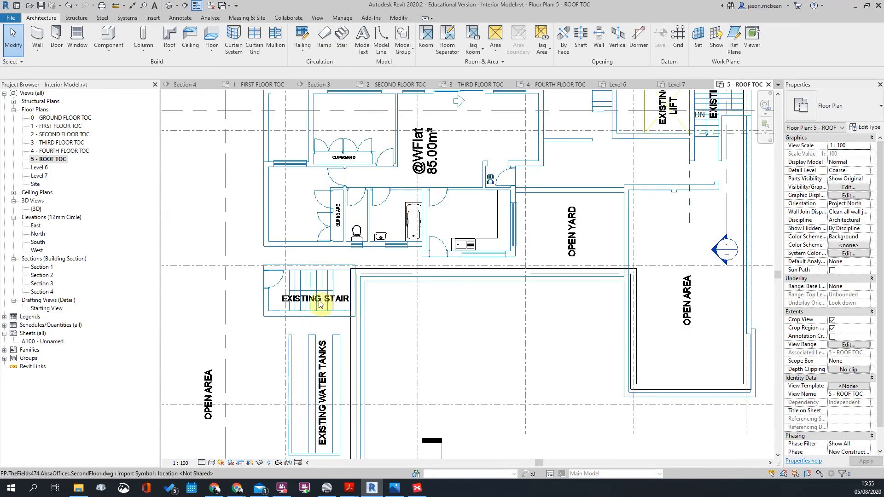
pyautogui.scroll(-3, 307, 321)
pyautogui.scroll(3, 292, 298)
pyautogui.scroll(-3, 385, 292)
pyautogui.scroll(3, 262, 258)
pyautogui.scroll(3, 371, 317)
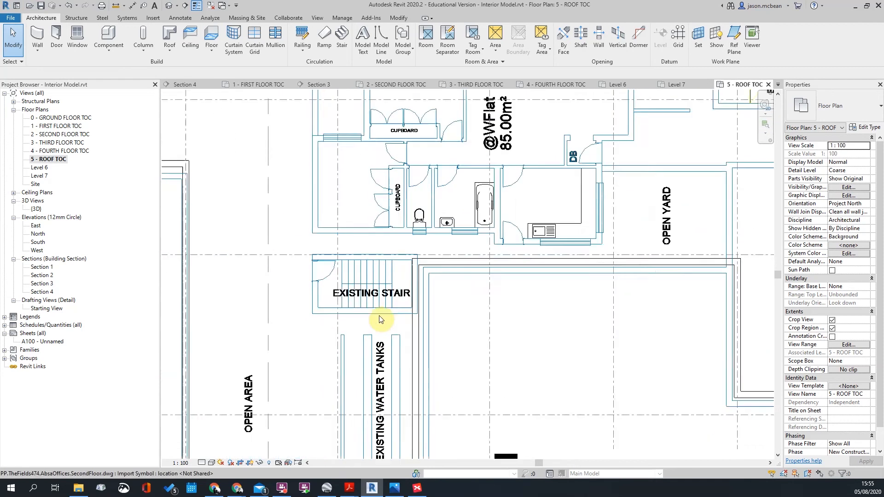
# - Compare the existing stair by the water tanks with the stair and lift motor room across the roof plan
pyautogui.scroll(3, 367, 284)
pyautogui.scroll(-5, 350, 272)
pyautogui.scroll(-3, 416, 275)
pyautogui.moveTo(653, 250); pyautogui.dragTo(501, 320, button='middle')
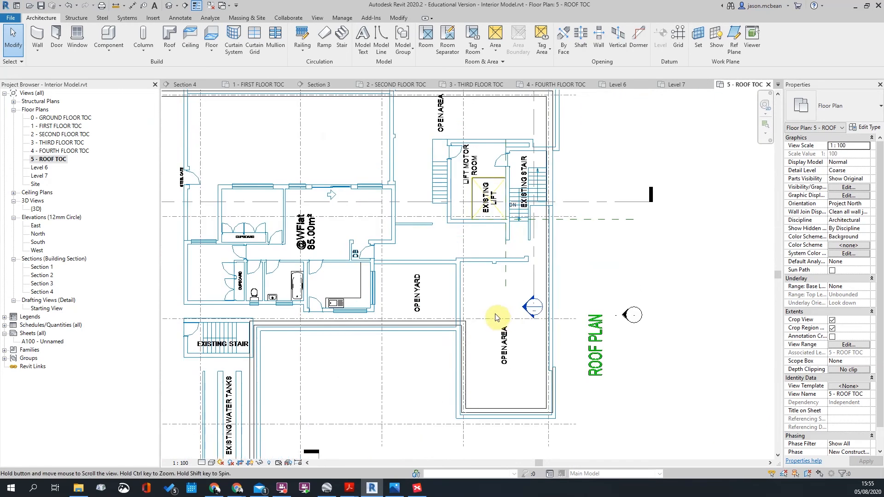
pyautogui.scroll(-2, 501, 186)
pyautogui.scroll(4, 317, 300)
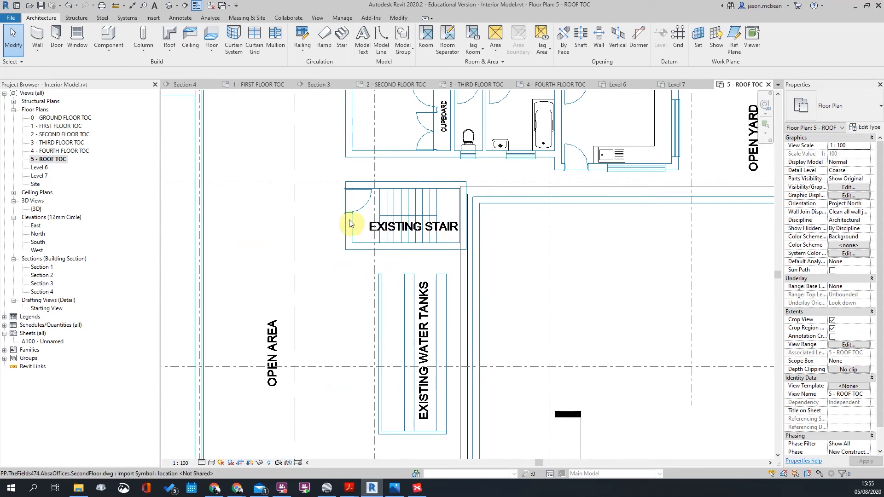
# - Open the 3 - THIRD FLOOR TOC and 1 - FIRST FLOOR TOC plans and locate the U-shaped stair on the first floor
pyautogui.doubleClick(59, 142)
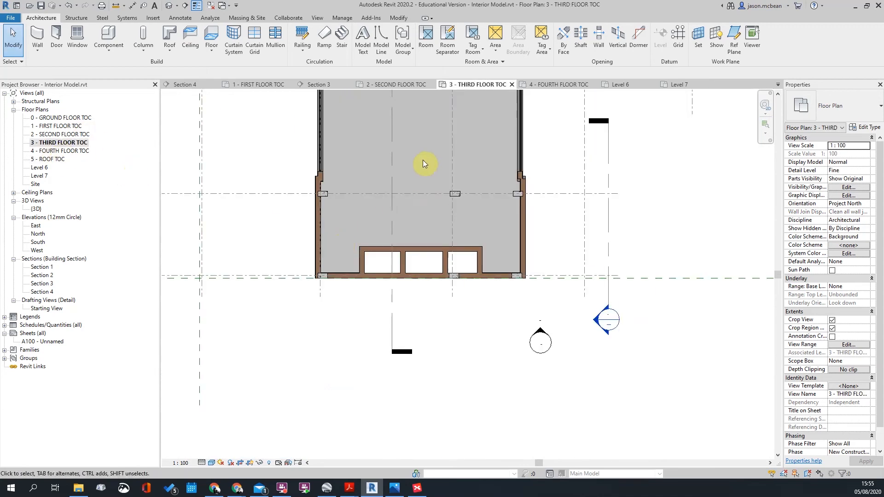
pyautogui.scroll(-5, 380, 188)
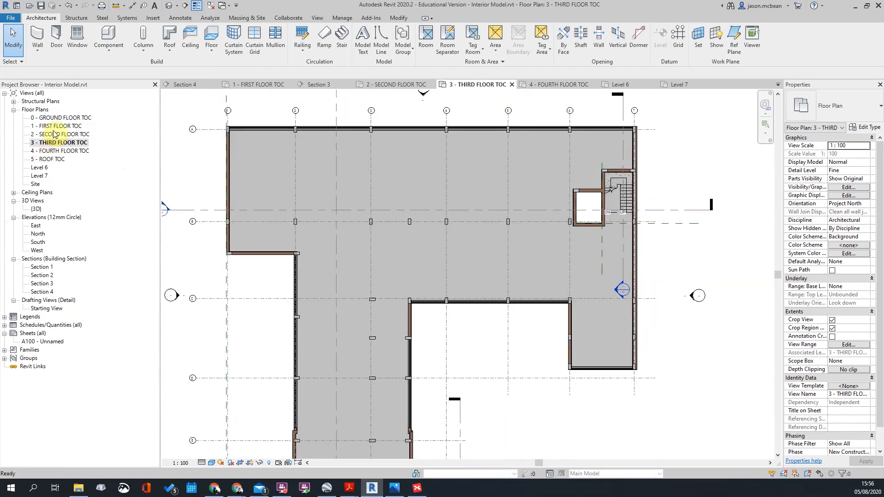
pyautogui.doubleClick(60, 126)
pyautogui.moveTo(401, 266); pyautogui.dragTo(489, 218, button='middle')
pyautogui.scroll(6, 404, 246)
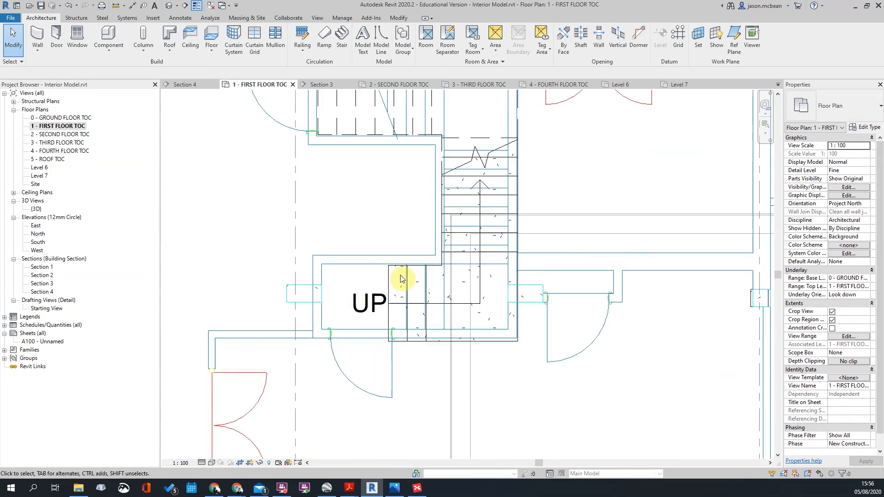
# - Measure the clear width between the stairwell walls at the foot of the first-floor stair with an aligned dimension
pyautogui.scroll(3, 341, 310)
pyautogui.press('d')
pyautogui.press('i')
pyautogui.click(325, 230)
pyautogui.click(341, 345)
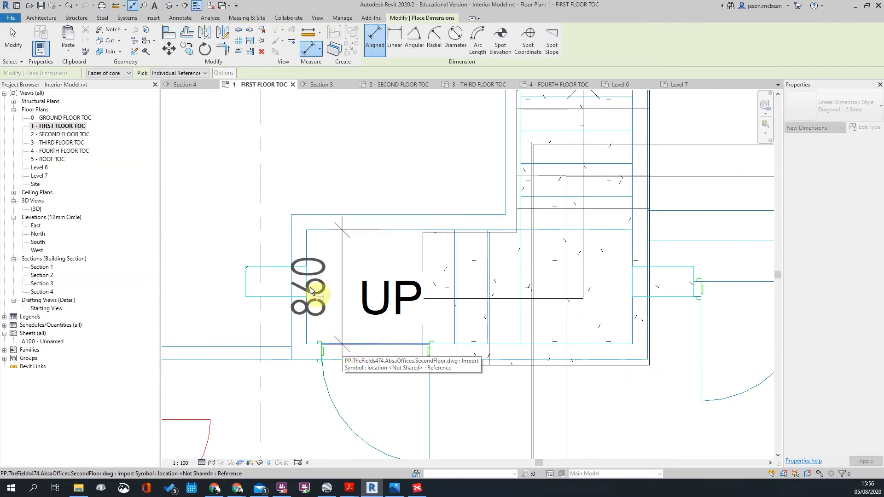
pyautogui.press('Escape')
# - Check the width of the first-floor stair's upper flight against the imported drawing using the aligned dimension tool
pyautogui.scroll(-2, 499, 260)
pyautogui.moveTo(516, 184); pyautogui.dragTo(474, 283, button='middle')
pyautogui.scroll(2, 468, 230)
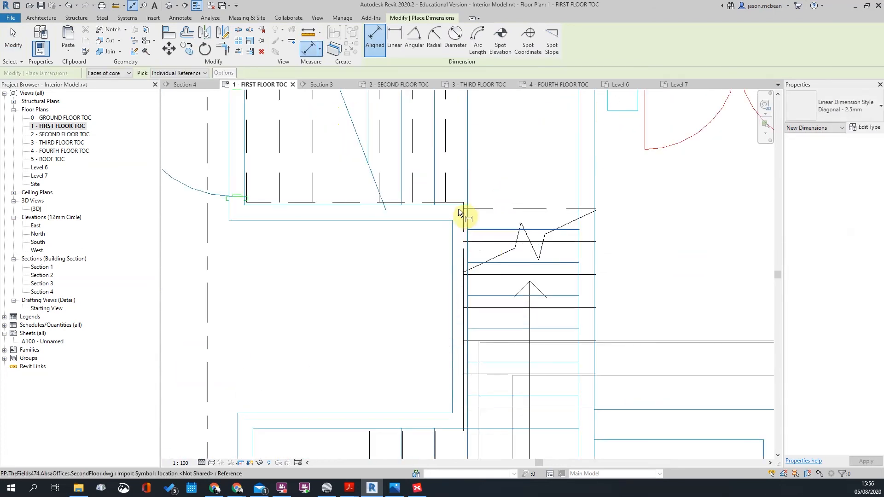
pyautogui.scroll(-2, 420, 256)
pyautogui.scroll(2, 415, 177)
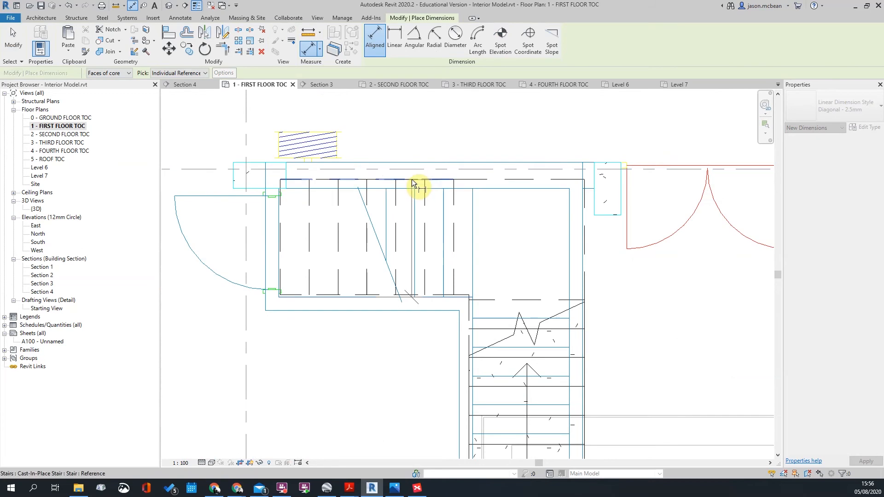
pyautogui.scroll(-3, 414, 188)
pyautogui.press('Escape')
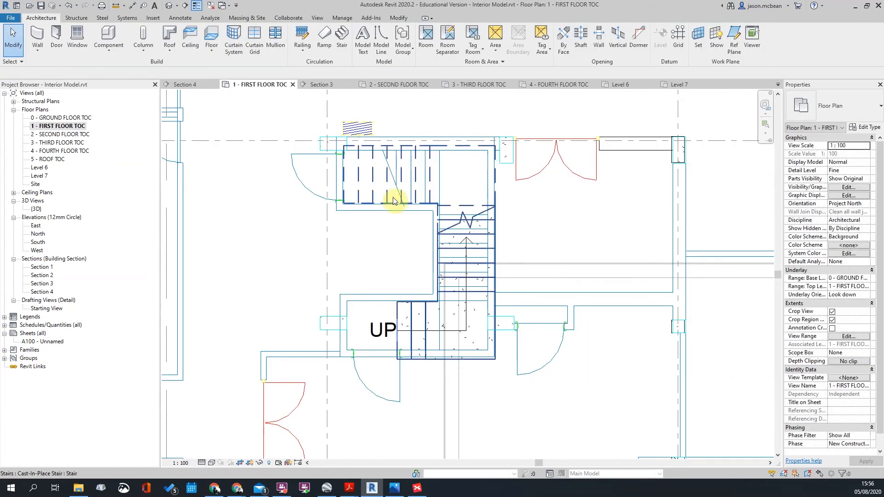
pyautogui.moveTo(541, 272); pyautogui.dragTo(525, 266, button='middle')
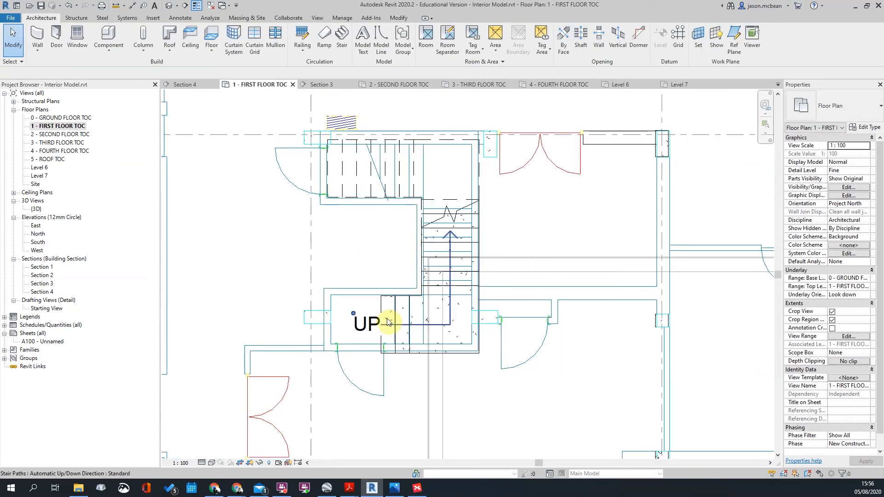
pyautogui.click(397, 301)
pyautogui.press('Escape')
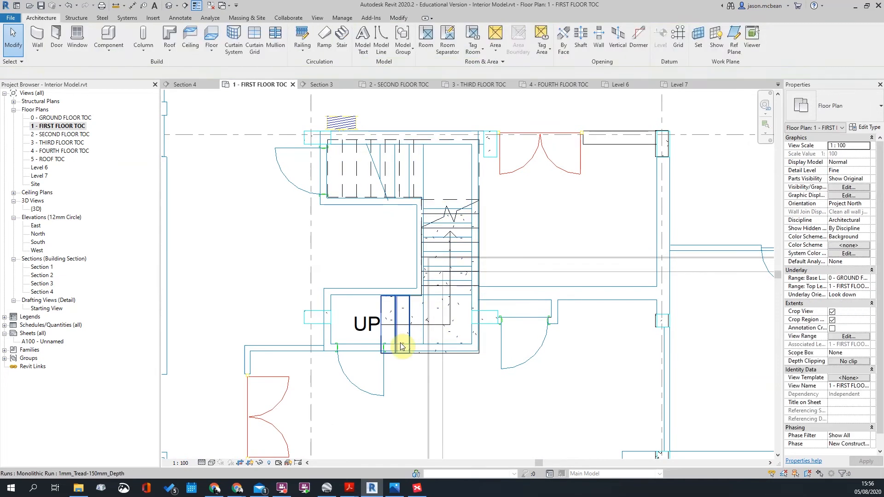
pyautogui.press('Tab')
pyautogui.click(402, 341)
pyautogui.scroll(3, 402, 345)
pyautogui.press('m')
pyautogui.press('a')
pyautogui.scroll(2, 361, 361)
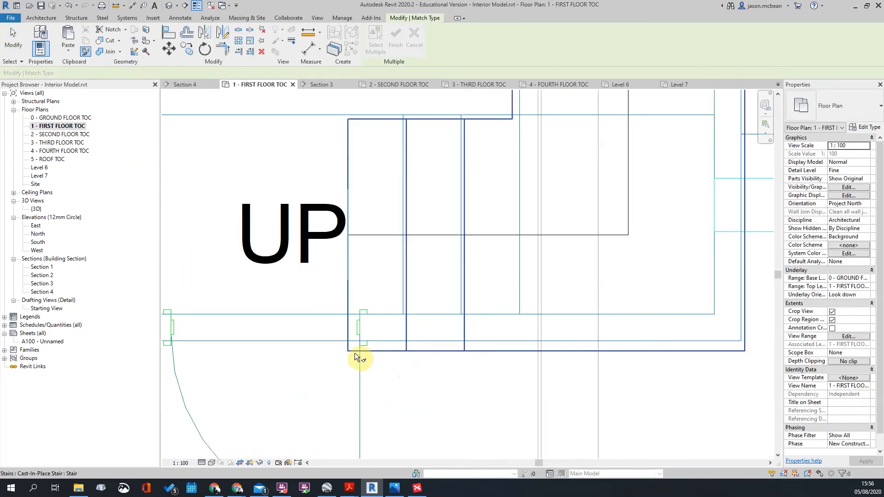
pyautogui.press('Escape')
# - Move the first-floor stair vertically in plan so its lower edge lines up with the inner face of the stairwell wall
pyautogui.click(349, 176)
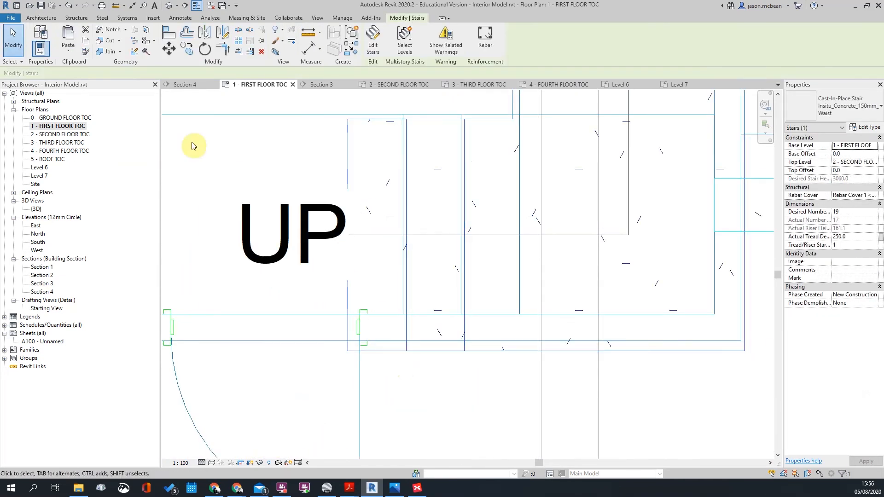
pyautogui.click(164, 54)
pyautogui.click(348, 351)
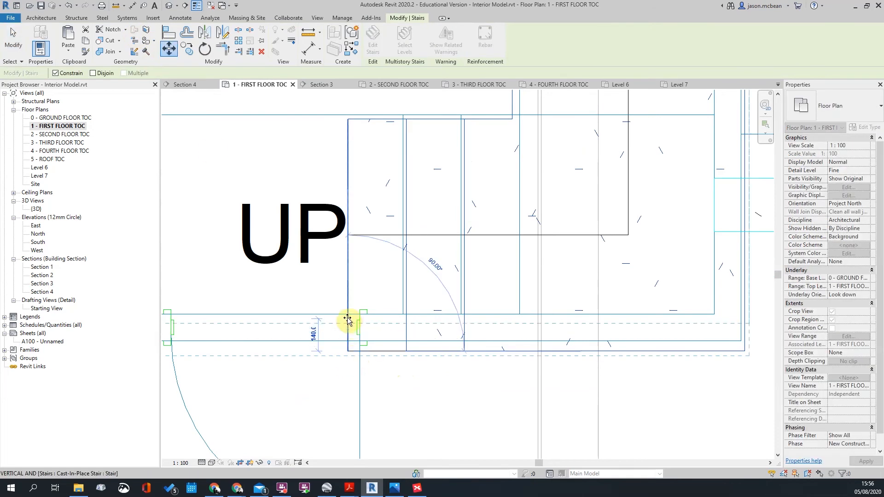
pyautogui.scroll(-3, 407, 367)
pyautogui.moveTo(509, 266); pyautogui.dragTo(497, 320, button='middle')
pyautogui.press('Escape')
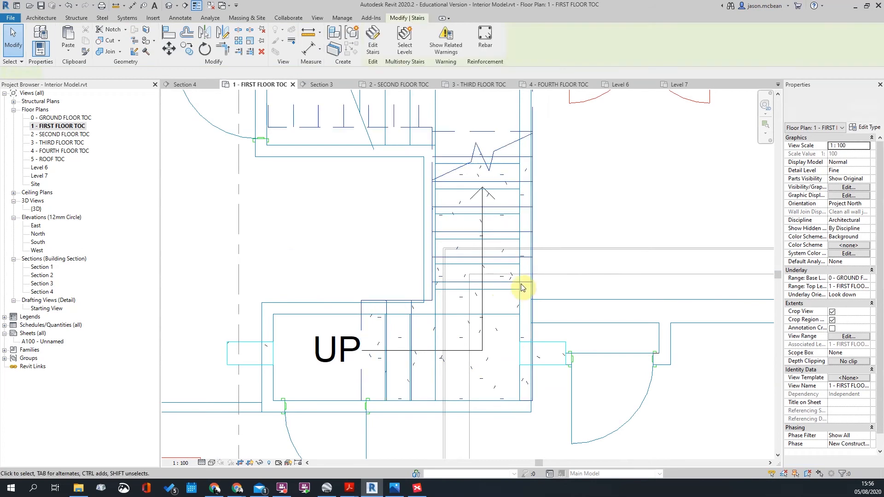
# - Open the moved first-floor stair for editing, inspect its runs against the imported drawing, and close the edit
pyautogui.click(535, 257)
pyautogui.scroll(-3, 537, 257)
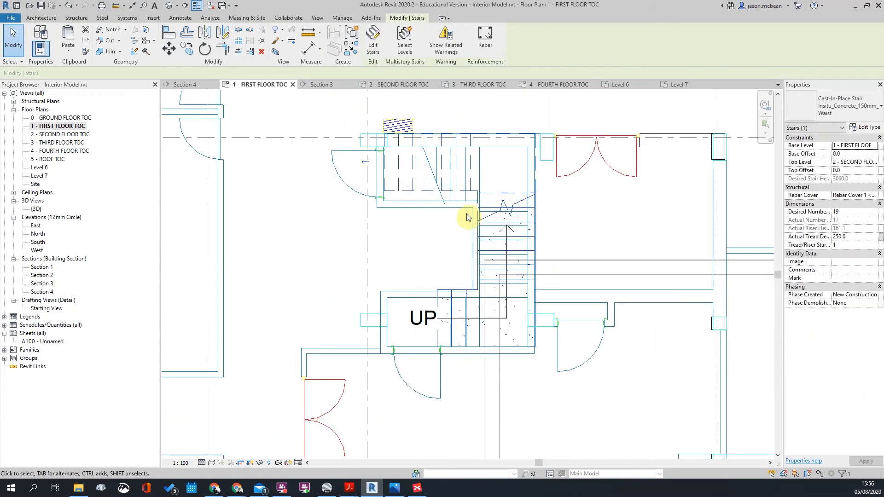
pyautogui.doubleClick(427, 180)
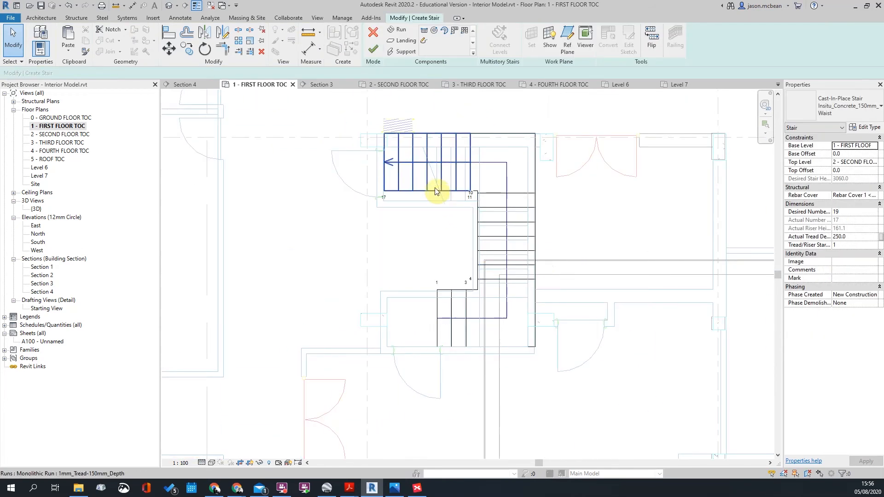
pyautogui.scroll(1, 489, 203)
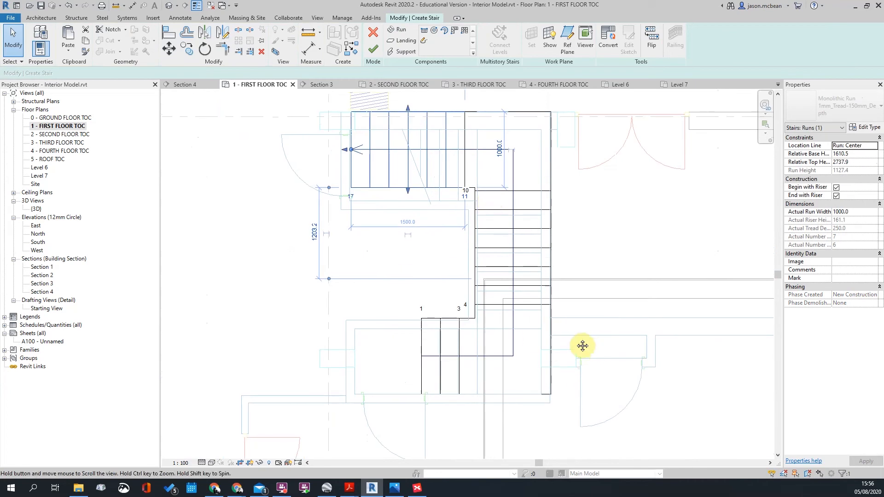
pyautogui.moveTo(593, 350); pyautogui.dragTo(545, 330, button='middle')
pyautogui.moveTo(475, 319); pyautogui.dragTo(463, 318, button='middle')
pyautogui.click(462, 318)
pyautogui.scroll(1, 349, 364)
pyautogui.scroll(-2, 349, 364)
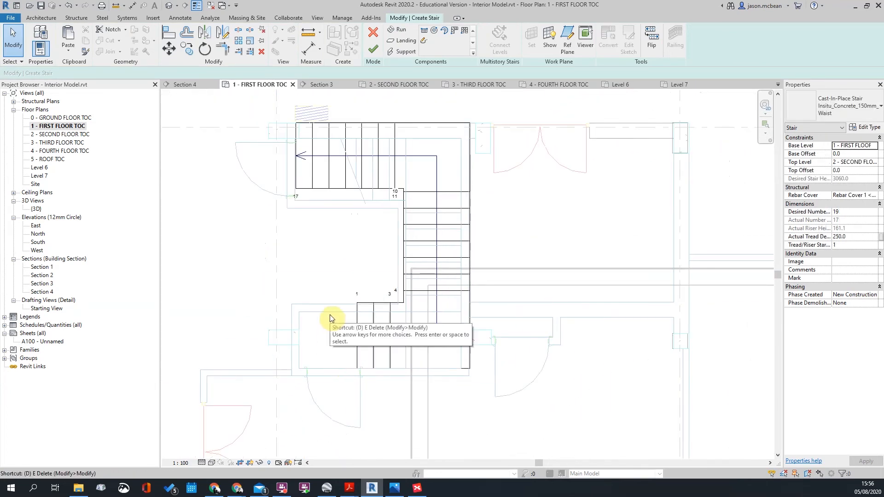
pyautogui.scroll(1, 344, 175)
pyautogui.scroll(-3, 399, 241)
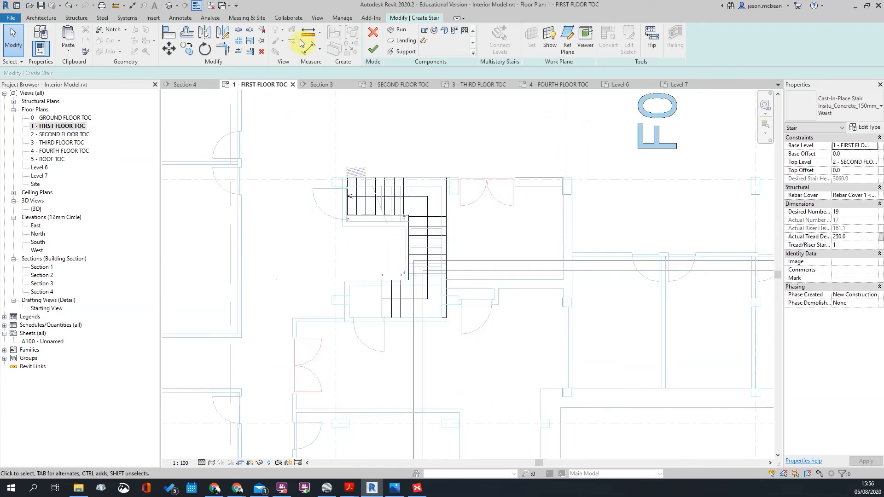
pyautogui.click(377, 59)
# - Examine the stair beside the lift shaft on the first-floor plan and how its flights match the imported drawing
pyautogui.scroll(-2, 231, 217)
pyautogui.scroll(-2, 602, 339)
pyautogui.scroll(5, 508, 175)
pyautogui.scroll(6, 507, 154)
pyautogui.scroll(5, 432, 272)
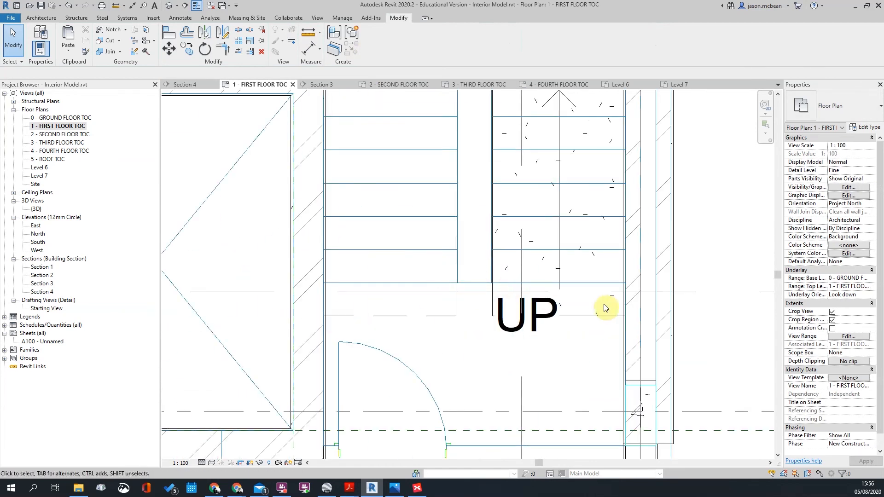
pyautogui.click(446, 317)
pyautogui.press('Escape')
pyautogui.scroll(-3, 468, 287)
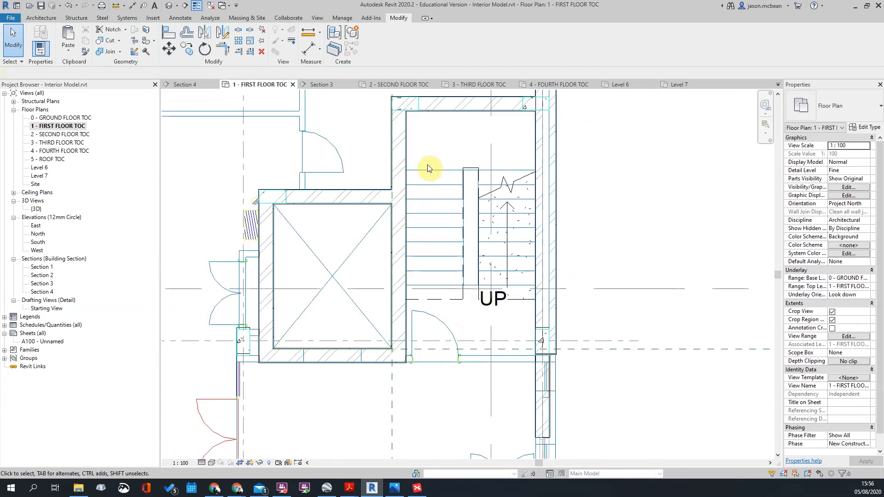
pyautogui.scroll(3, 502, 170)
pyautogui.scroll(-6, 501, 184)
pyautogui.moveTo(565, 203); pyautogui.dragTo(510, 306, button='middle')
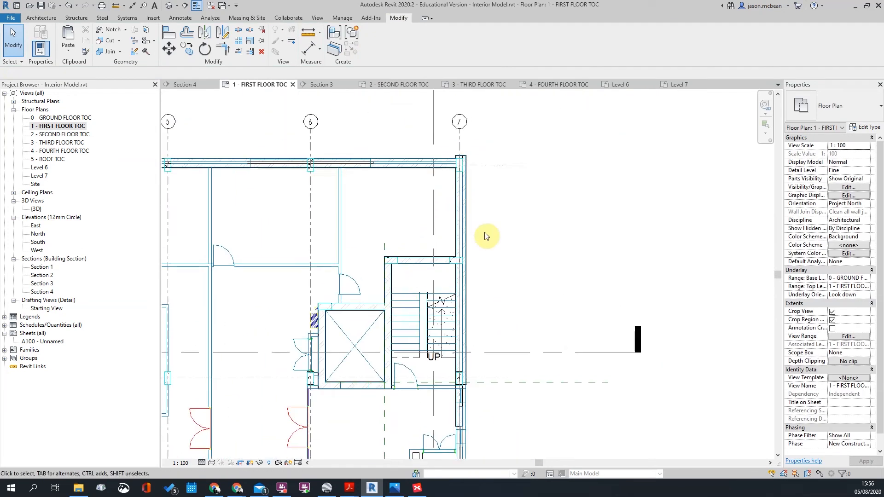
# - Open Section 1 and inspect where the stair flights and landings meet the slabs from ground floor to roof
pyautogui.scroll(-3, 476, 313)
pyautogui.doubleClick(457, 355)
pyautogui.scroll(3, 391, 359)
pyautogui.scroll(-2, 415, 276)
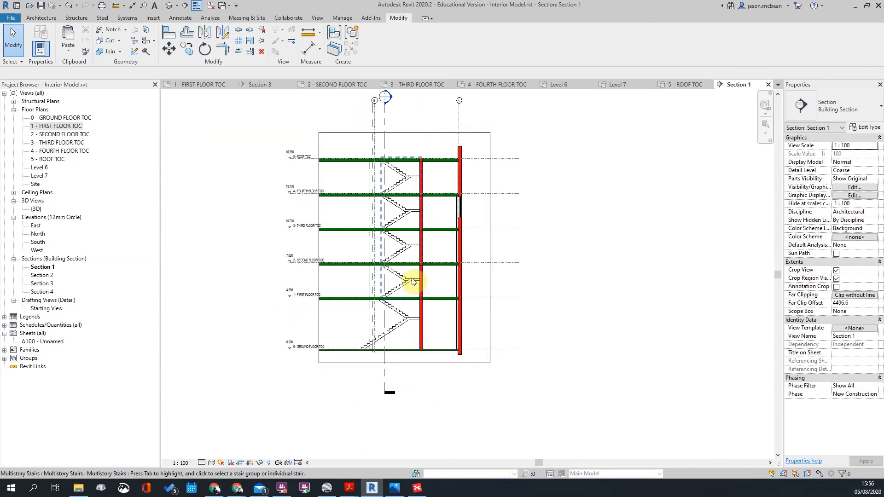
pyautogui.scroll(6, 415, 276)
pyautogui.scroll(-4, 458, 258)
pyautogui.scroll(4, 454, 193)
pyautogui.scroll(-4, 433, 225)
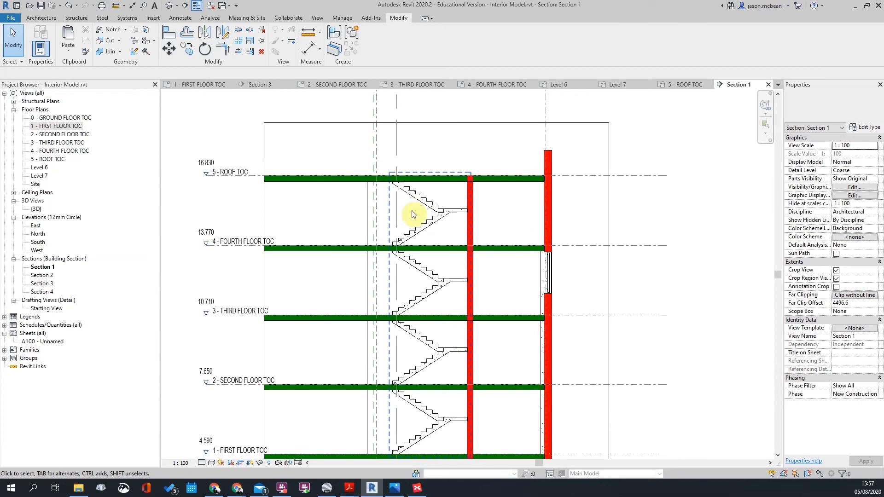
pyautogui.scroll(5, 426, 228)
pyautogui.scroll(-6, 454, 231)
pyautogui.scroll(6, 442, 232)
pyautogui.scroll(-5, 470, 210)
pyautogui.moveTo(486, 318); pyautogui.dragTo(499, 287, button='middle')
pyautogui.scroll(4, 450, 217)
pyautogui.scroll(-3, 460, 229)
pyautogui.moveTo(476, 370); pyautogui.dragTo(450, 173, button='middle')
pyautogui.scroll(-1, 449, 174)
pyautogui.scroll(-3, 407, 288)
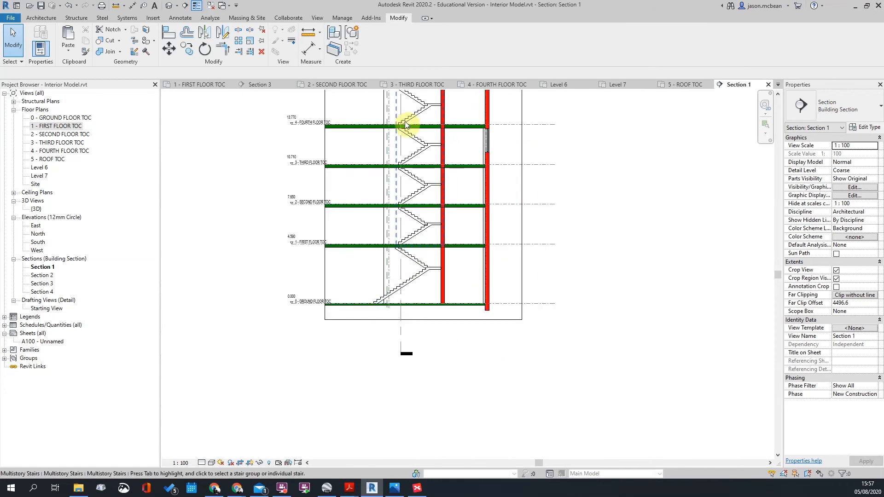
pyautogui.moveTo(409, 127); pyautogui.dragTo(418, 239, button='middle')
# - Return to the 1 - FIRST FLOOR TOC plan and compare the stair beside the toilets with the imported drawing
pyautogui.doubleClick(58, 125)
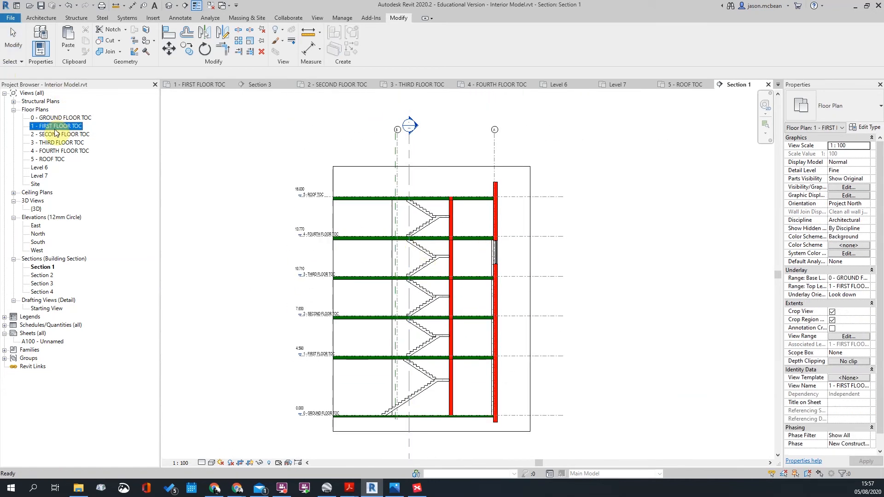
pyautogui.scroll(-3, 533, 306)
pyautogui.scroll(2, 481, 294)
pyautogui.scroll(-3, 482, 293)
pyautogui.scroll(3, 381, 400)
pyautogui.scroll(3, 521, 237)
pyautogui.scroll(-3, 521, 237)
pyautogui.scroll(2, 487, 325)
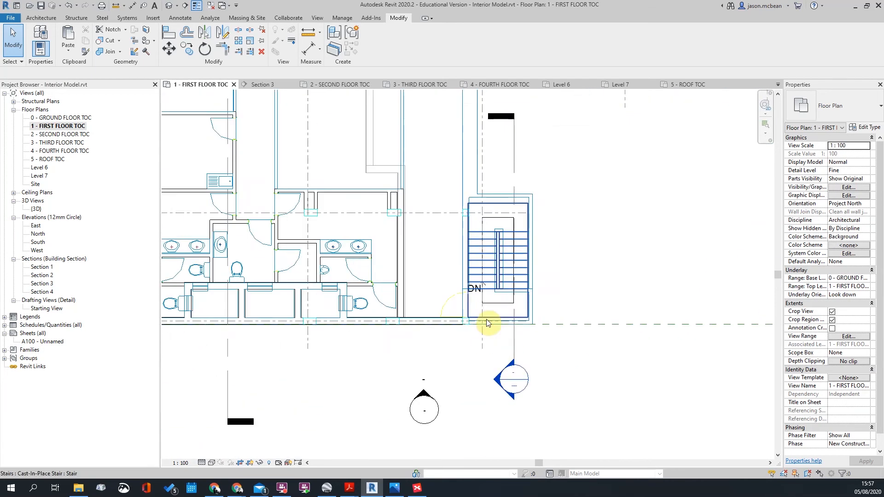
pyautogui.scroll(3, 480, 247)
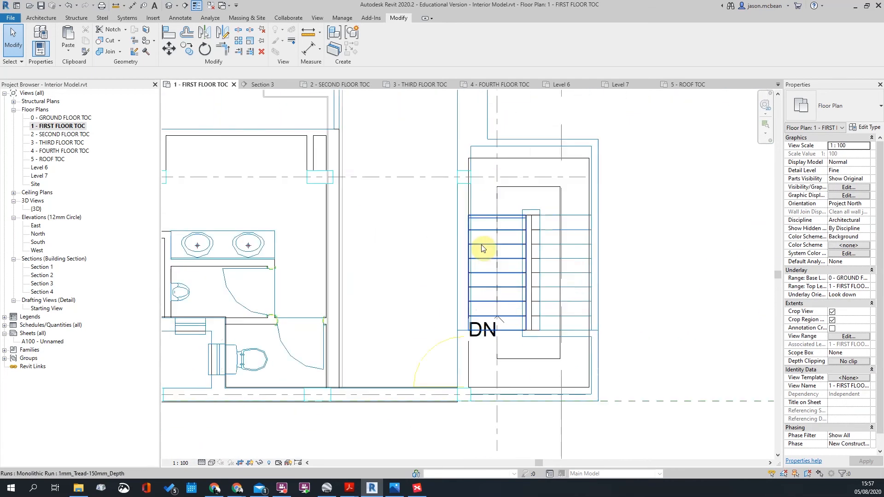
pyautogui.click(519, 157)
pyautogui.moveTo(690, 223); pyautogui.dragTo(637, 227, button='middle')
pyautogui.scroll(2, 520, 277)
pyautogui.press('Escape')
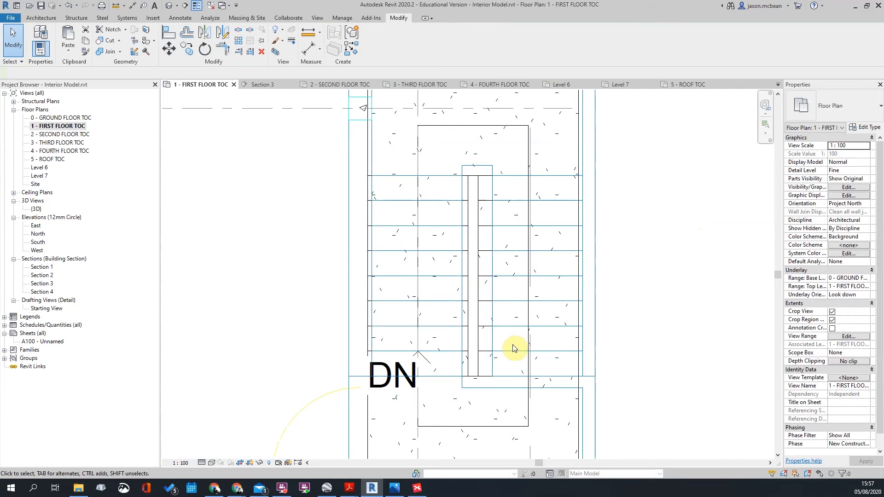
pyautogui.scroll(2, 515, 348)
pyautogui.press('d')
pyautogui.press('i')
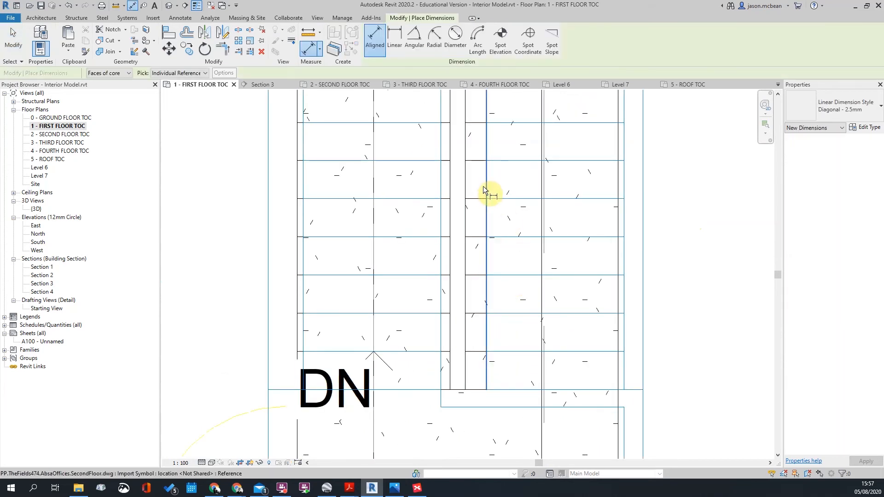
pyautogui.press('Escape')
pyautogui.press('Escape')
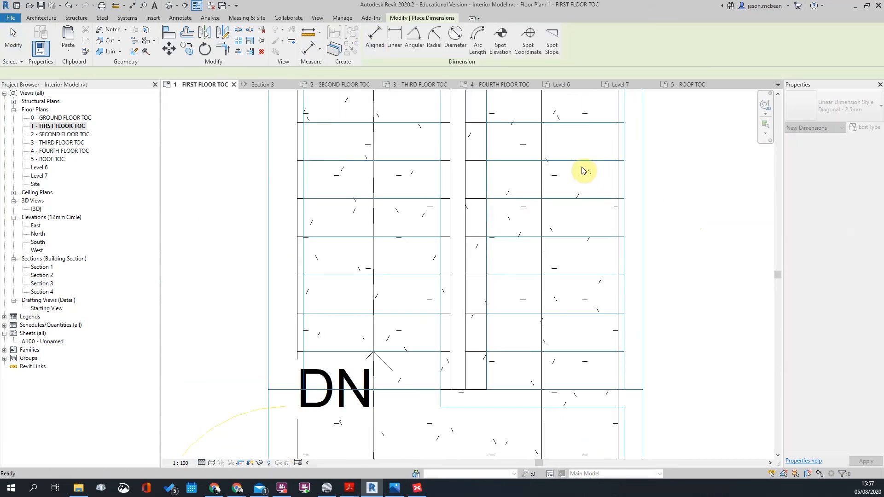
# - Edit the ground-floor stair beside the toilets and set its right-hand run's width to 900 mm
pyautogui.scroll(-3, 548, 194)
pyautogui.click(552, 208)
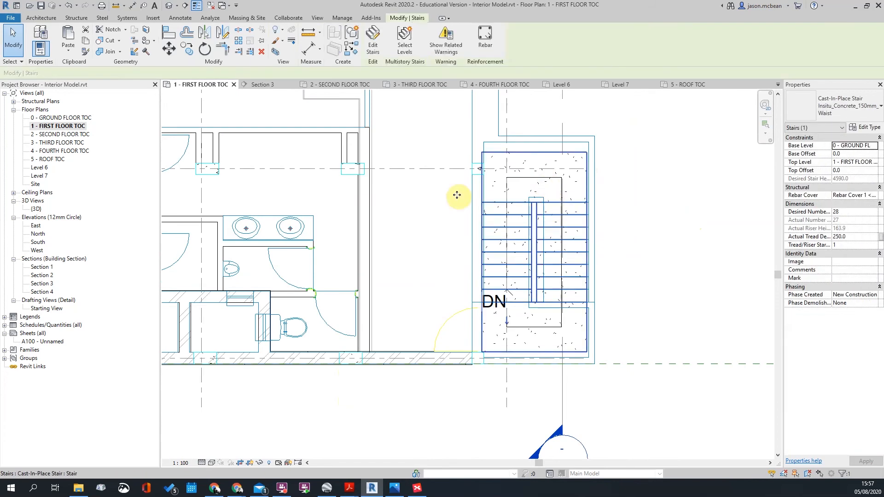
pyautogui.scroll(-2, 514, 207)
pyautogui.scroll(2, 588, 255)
pyautogui.click(480, 215)
pyautogui.click(498, 296)
pyautogui.write('900')
pyautogui.press('Return')
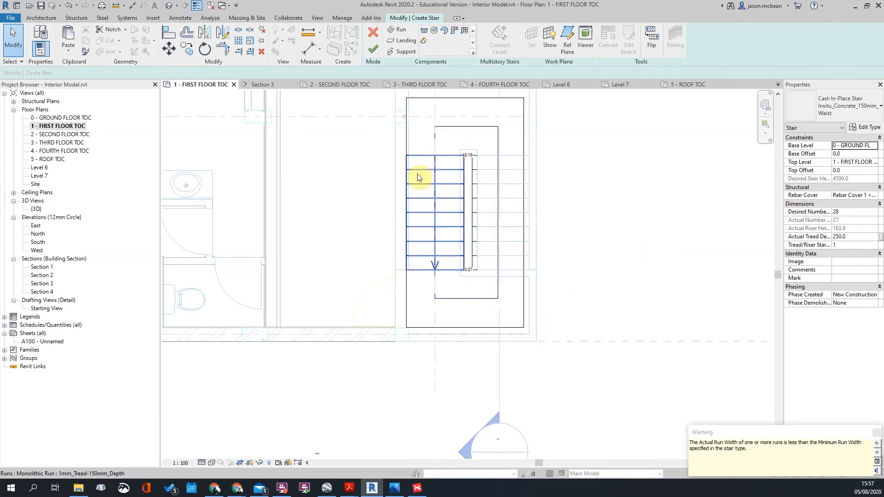
# - Set the width of both overlapping left-hand runs of the stair beside the toilets to 900 mm
pyautogui.click(456, 181)
pyautogui.click(437, 121)
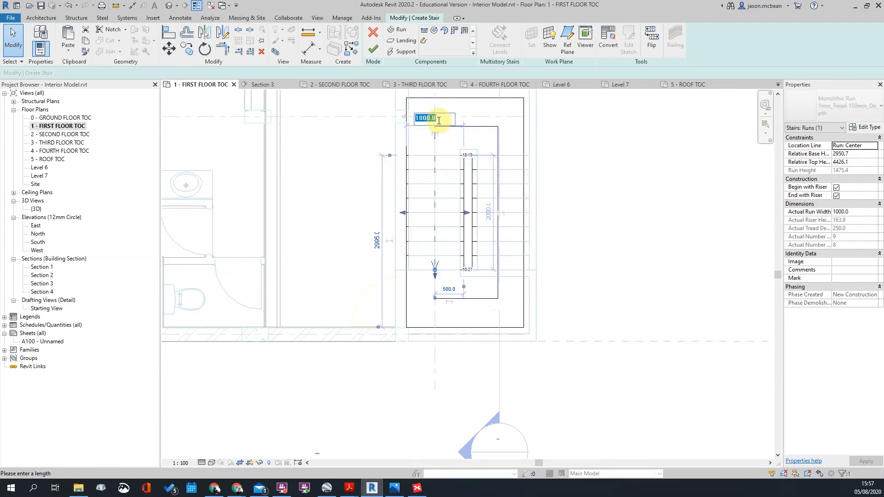
pyautogui.write('900')
pyautogui.press('Return')
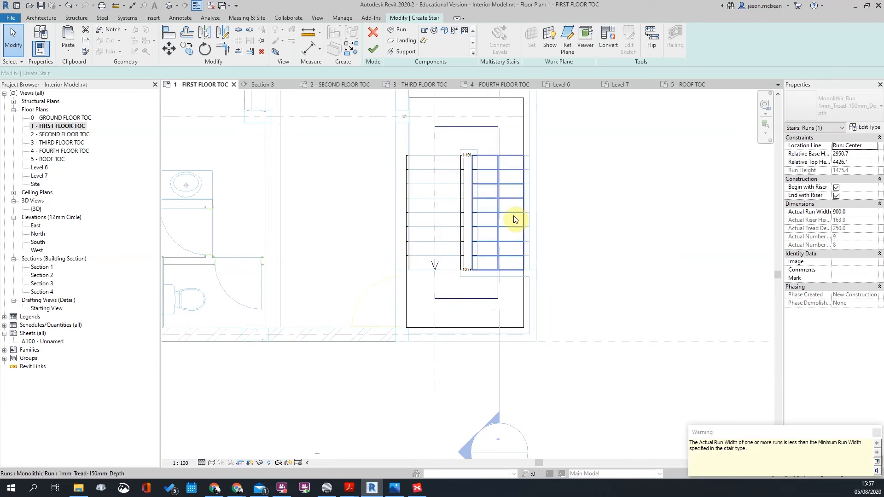
pyautogui.click(535, 227)
pyautogui.click(468, 199)
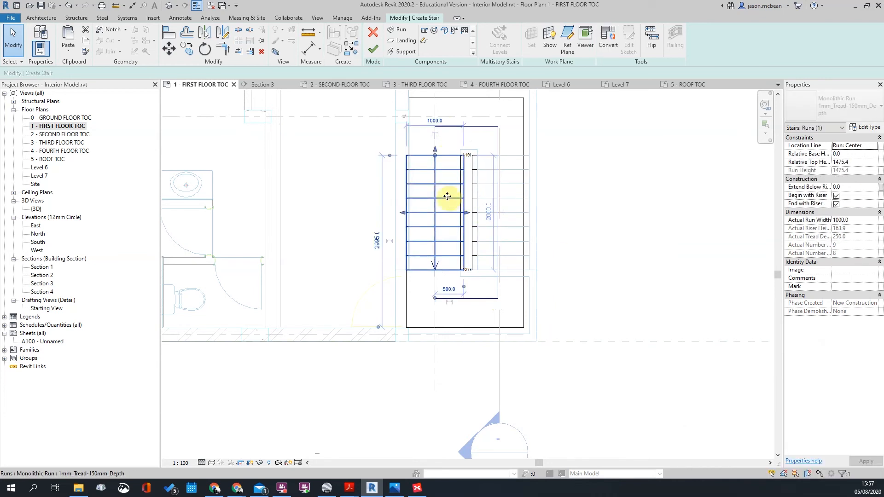
pyautogui.click(435, 121)
pyautogui.write('90')
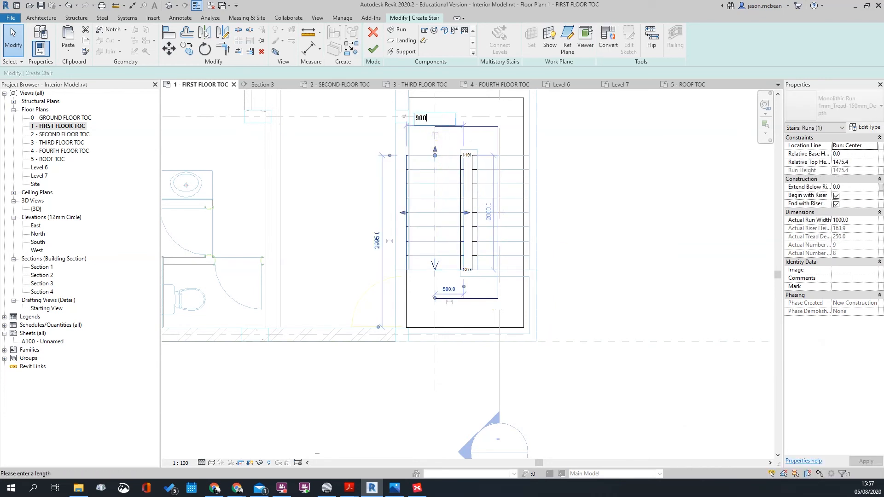
pyautogui.write('0')
pyautogui.press('Return')
pyautogui.click(539, 273)
# - Set the depth of the stair's upper and lower landings to 900 mm
pyautogui.scroll(1, 481, 145)
pyautogui.moveTo(480, 145); pyautogui.dragTo(458, 227, button='middle')
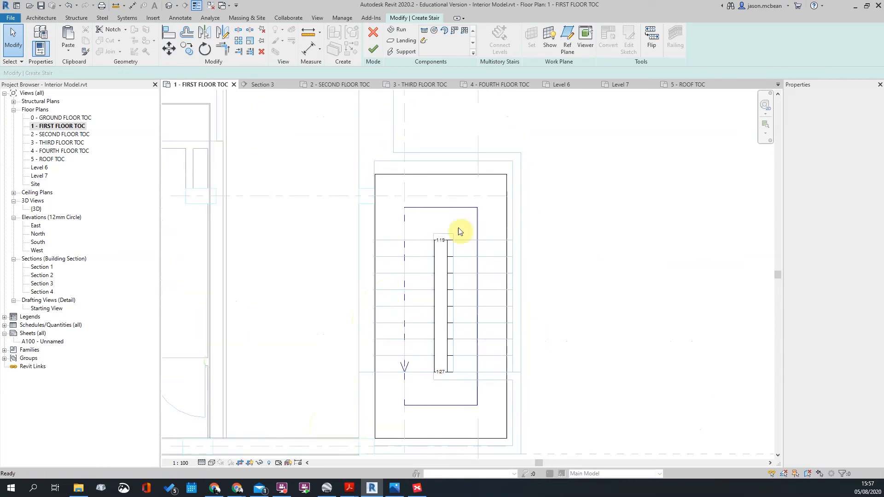
pyautogui.click(452, 180)
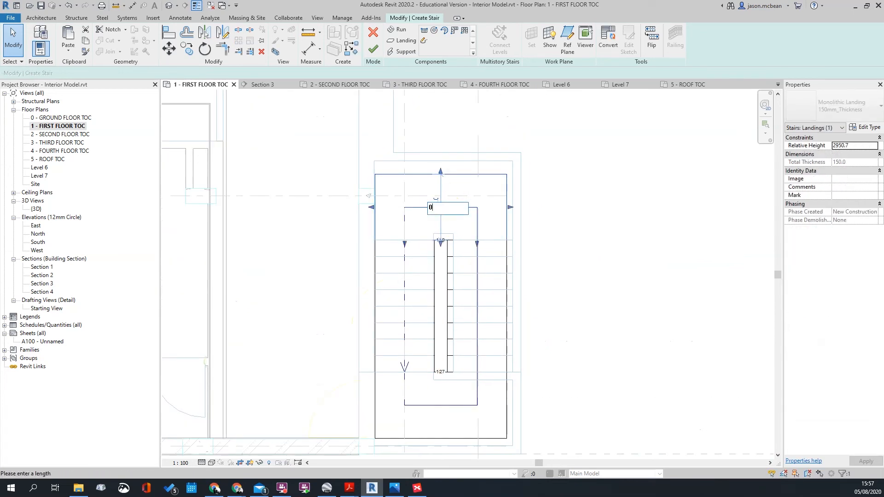
pyautogui.press('Return')
pyautogui.click(438, 217)
pyautogui.click(442, 174)
pyautogui.click(436, 207)
pyautogui.click(554, 334)
pyautogui.scroll(-4, 553, 332)
pyautogui.scroll(3, 506, 422)
pyautogui.click(488, 372)
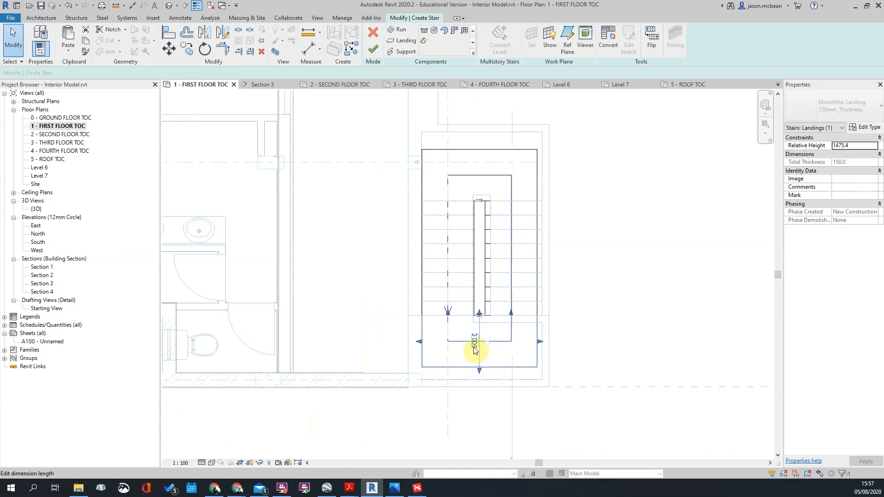
pyautogui.press('Escape')
# - Move the lower landing outward to the stairwell's end wall line on the plan
pyautogui.scroll(3, 470, 367)
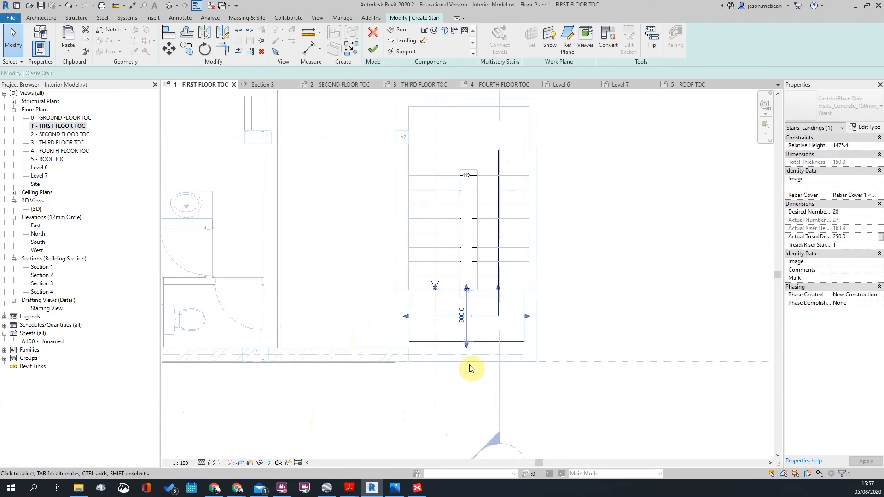
pyautogui.press('m')
pyautogui.press('v')
pyautogui.click(452, 326)
pyautogui.scroll(2, 451, 354)
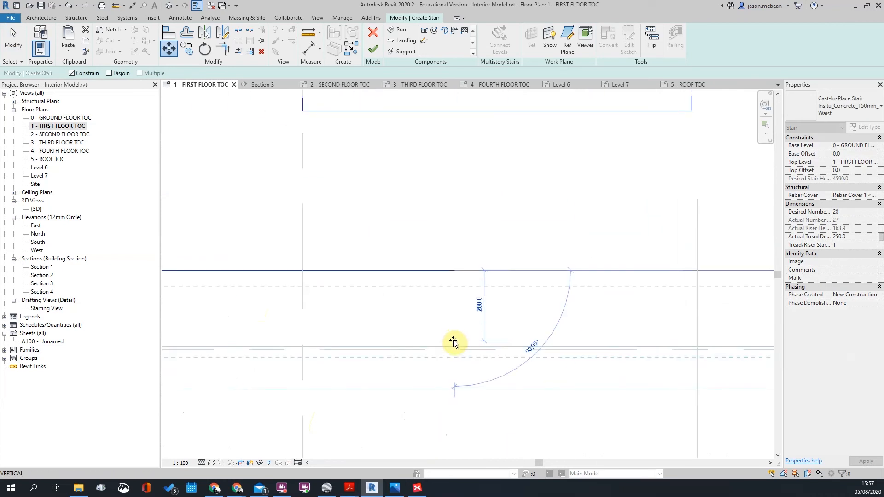
pyautogui.scroll(-3, 454, 344)
pyautogui.click(472, 364)
pyautogui.scroll(-2, 470, 362)
pyautogui.scroll(3, 506, 286)
pyautogui.scroll(-3, 441, 247)
# - Move the upper landing outward to the wall line at the opposite end of the stairwell
pyautogui.moveTo(483, 283); pyautogui.dragTo(486, 461, button='middle')
pyautogui.scroll(3, 459, 235)
pyautogui.click(454, 166)
pyautogui.moveTo(458, 207); pyautogui.dragTo(448, 274, button='middle')
pyautogui.press('m')
pyautogui.press('v')
pyautogui.click(429, 223)
pyautogui.click(429, 184)
pyautogui.click(524, 262)
# - Examine how the shifted runs and riser lines align with each other and with the imported drawing
pyautogui.scroll(-3, 465, 265)
pyautogui.moveTo(495, 324); pyautogui.dragTo(492, 207, button='middle')
pyautogui.scroll(2, 438, 412)
pyautogui.scroll(2, 458, 391)
pyautogui.scroll(-1, 436, 375)
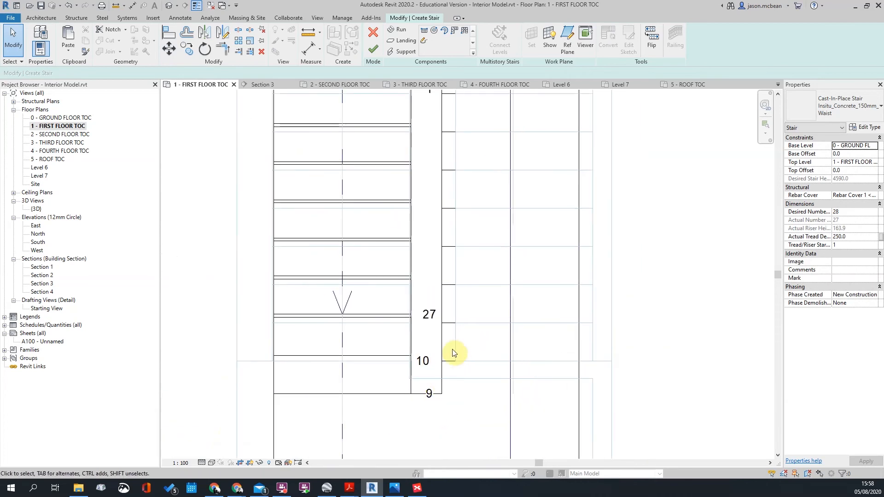
pyautogui.moveTo(466, 325); pyautogui.dragTo(469, 399, button='middle')
pyautogui.scroll(-3, 422, 199)
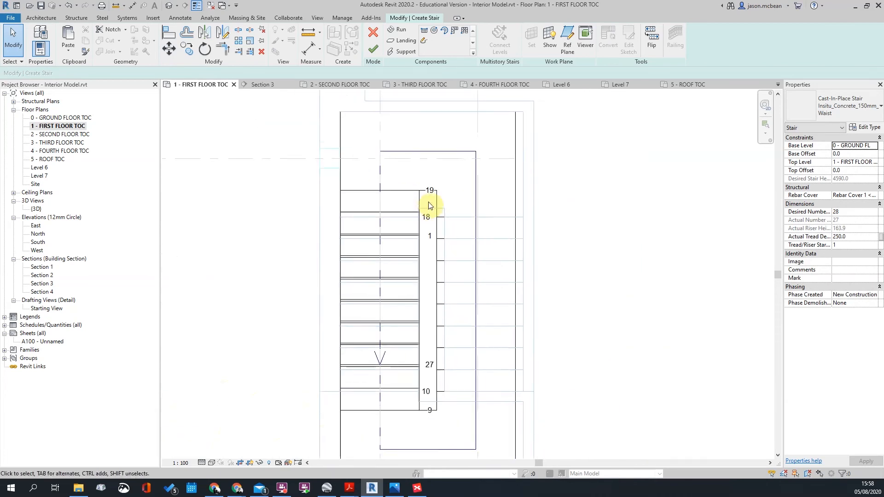
pyautogui.scroll(3, 449, 220)
pyautogui.scroll(-2, 428, 240)
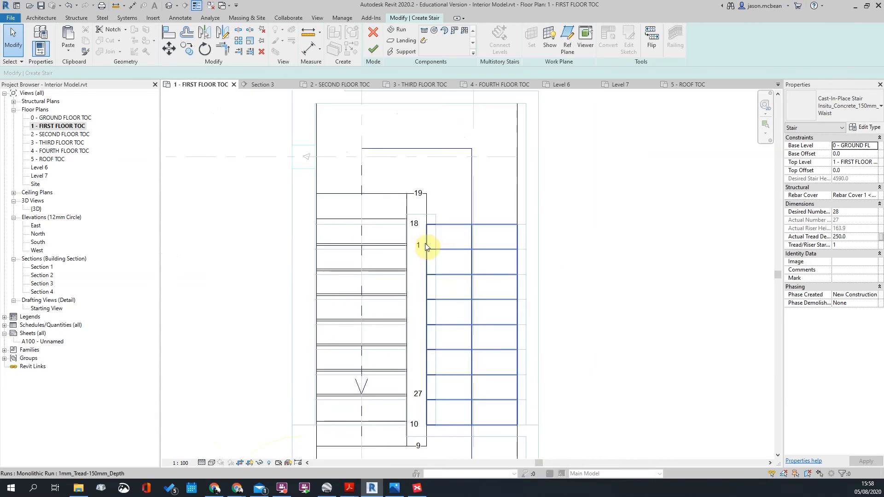
pyautogui.click(426, 247)
pyautogui.scroll(-2, 425, 247)
pyautogui.scroll(3, 368, 344)
pyautogui.click(382, 325)
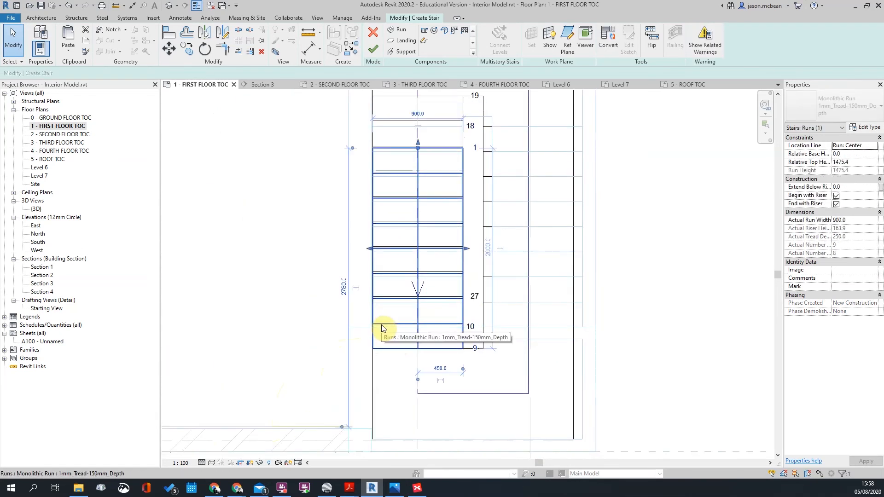
pyautogui.press('Escape')
# - Measure the gap between the left-hand and right-hand runs with an aligned dimension
pyautogui.scroll(2, 458, 212)
pyautogui.press('d')
pyautogui.press('i')
pyautogui.scroll(2, 458, 212)
pyautogui.click(465, 211)
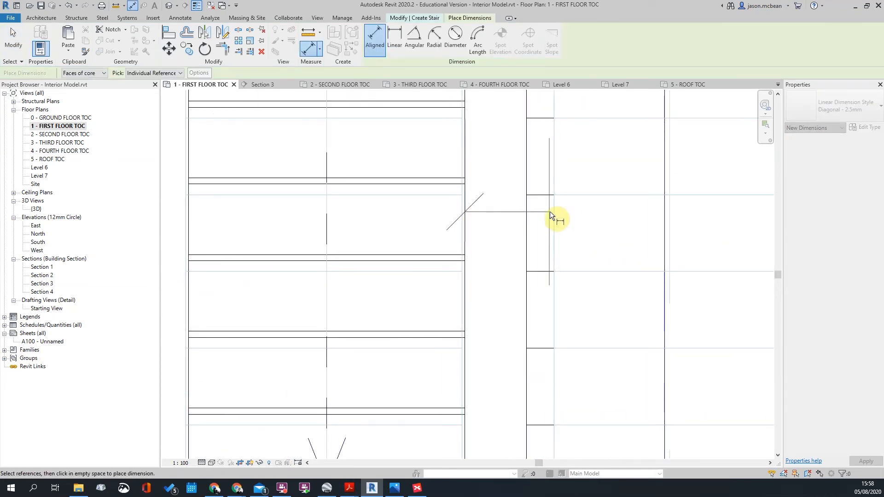
pyautogui.click(523, 213)
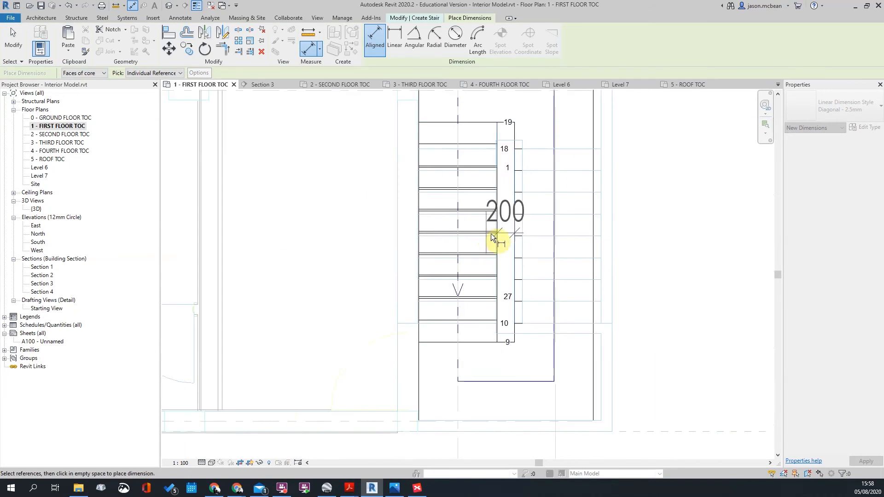
pyautogui.press('Escape')
pyautogui.press('Escape')
# - Move the right-hand run sideways so its outer edge meets the stair edge on the imported drawing
pyautogui.scroll(-3, 524, 222)
pyautogui.click(527, 195)
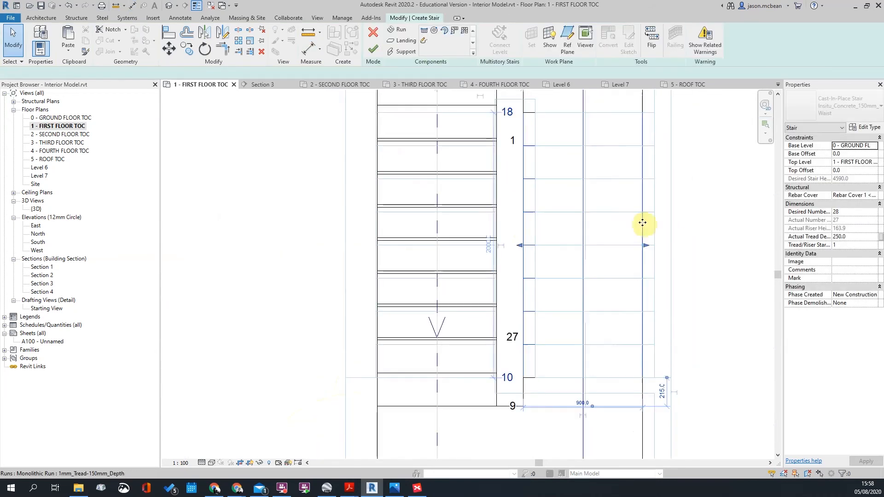
pyautogui.scroll(1, 691, 224)
pyautogui.moveTo(681, 229); pyautogui.dragTo(621, 234, button='middle')
pyautogui.press('space')
pyautogui.click(570, 222)
pyautogui.click(585, 222)
pyautogui.click(660, 248)
# - Measure the gap between the left and right runs again near the upper landing
pyautogui.scroll(-3, 636, 242)
pyautogui.scroll(2, 575, 188)
pyautogui.click(502, 162)
pyautogui.click(507, 158)
pyautogui.scroll(-3, 506, 156)
pyautogui.scroll(6, 510, 160)
pyautogui.moveTo(510, 160); pyautogui.dragTo(505, 201, button='middle')
pyautogui.press('d')
pyautogui.press('i')
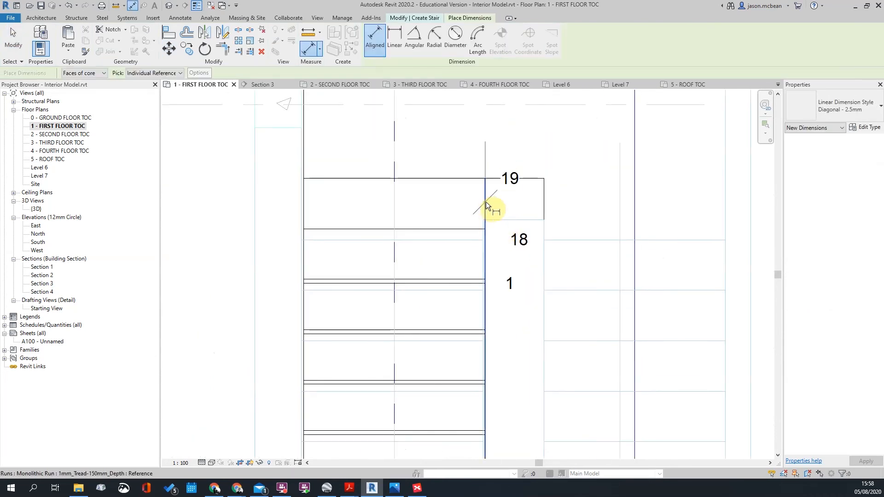
pyautogui.click(484, 205)
pyautogui.click(541, 195)
pyautogui.scroll(-4, 543, 197)
pyautogui.scroll(3, 542, 198)
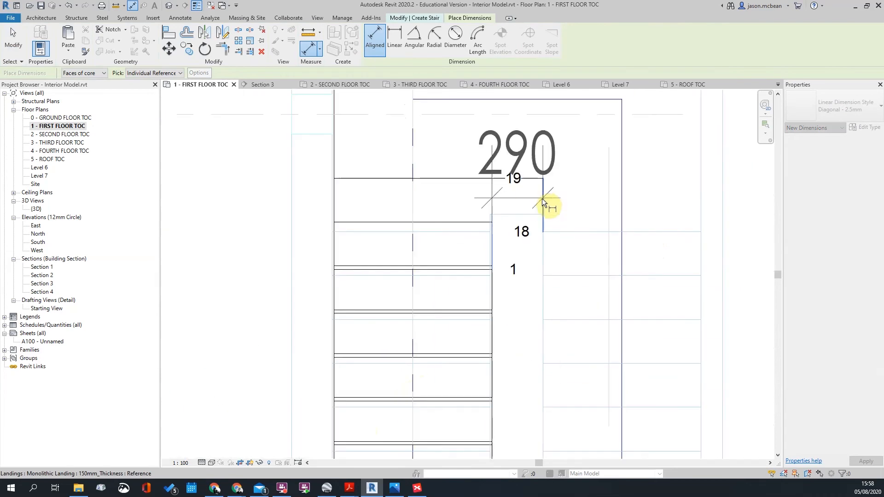
pyautogui.scroll(1, 511, 206)
pyautogui.press('Escape')
pyautogui.press('Escape')
# - Move the upper left-hand run sideways so its inner edge lines up with the imported drawing
pyautogui.click(348, 227)
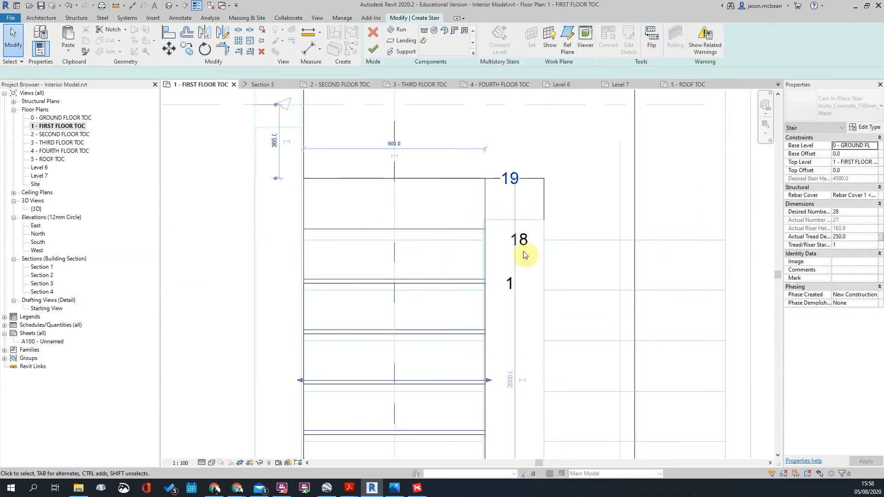
pyautogui.scroll(3, 502, 240)
pyautogui.press('m')
pyautogui.press('v')
pyautogui.click(497, 218)
pyautogui.click(496, 218)
pyautogui.scroll(-3, 510, 183)
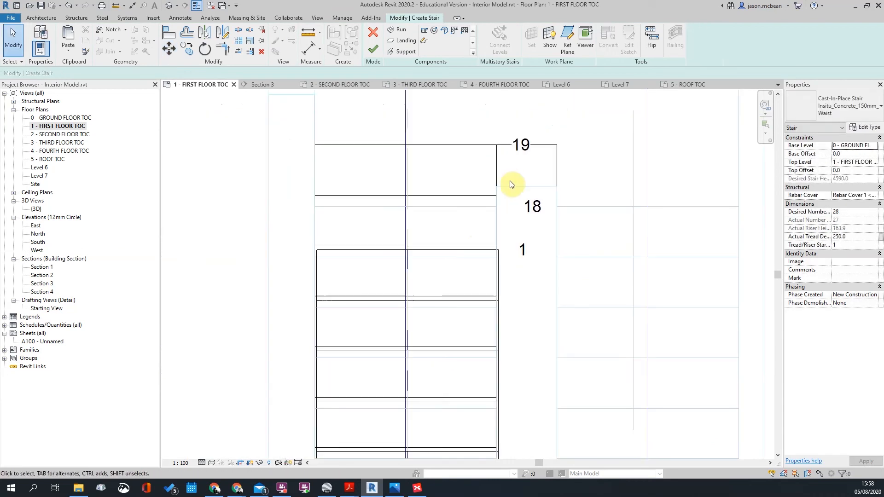
# - Move the lower left-hand run sideways to align its inner edge with the upper run and the imported drawing
pyautogui.click(505, 280)
pyautogui.scroll(3, 502, 269)
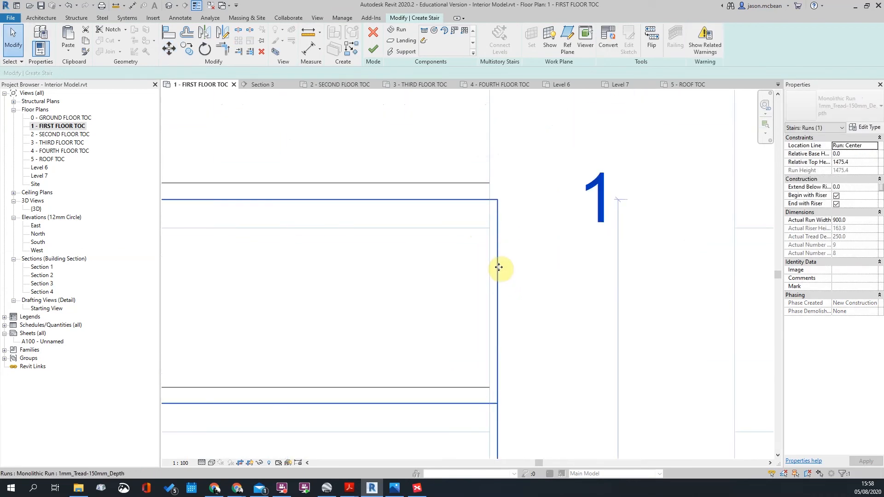
pyautogui.press('m')
pyautogui.press('v')
pyautogui.click(498, 267)
pyautogui.click(489, 266)
pyautogui.click(508, 248)
pyautogui.scroll(-8, 506, 249)
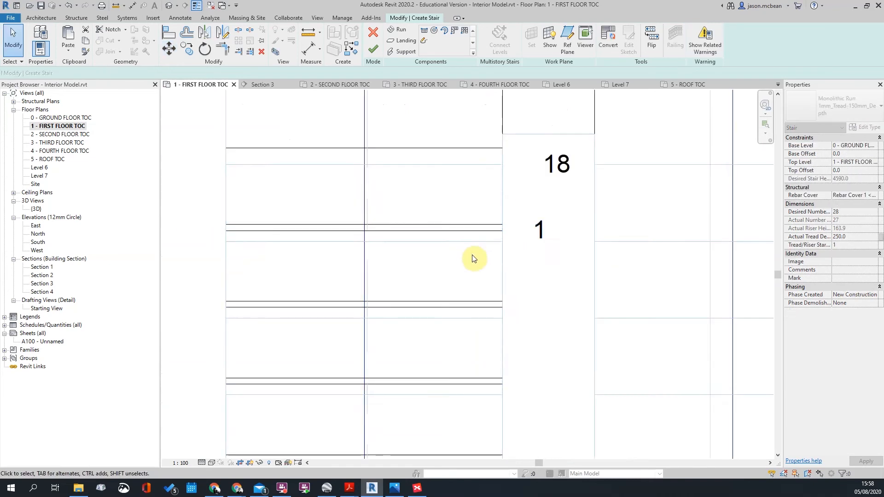
# - Open the default 3D view and inspect the edited stair's flights and landings against the building
pyautogui.scroll(4, 501, 327)
pyautogui.scroll(-5, 442, 300)
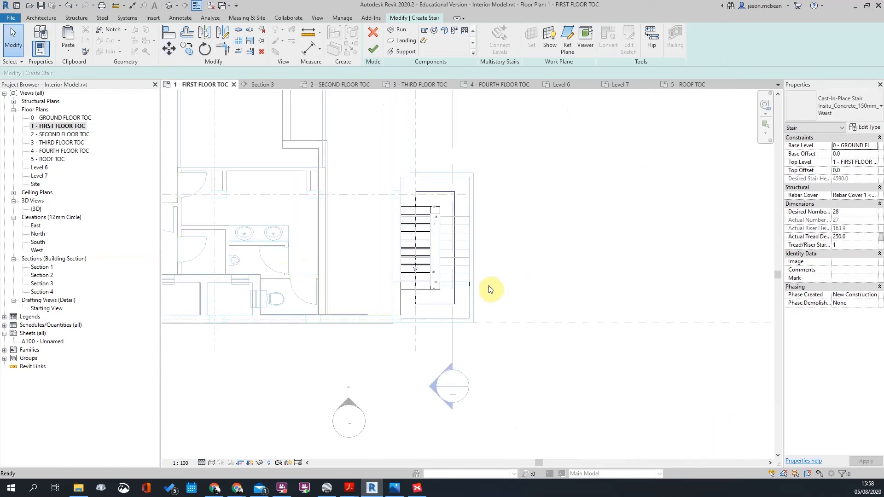
pyautogui.click(167, 7)
pyautogui.keyDown('shift'); pyautogui.moveTo(511, 255); pyautogui.dragTo(369, 336, button='middle'); pyautogui.keyUp('shift')
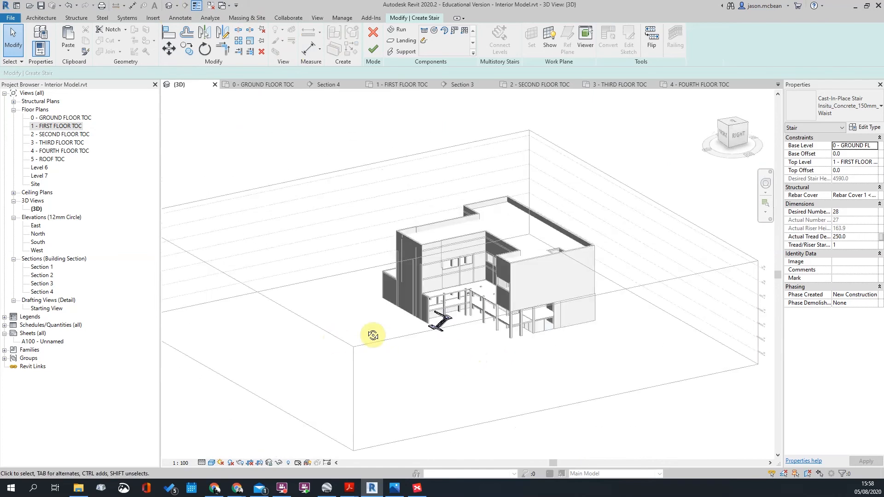
pyautogui.scroll(6, 371, 316)
pyautogui.scroll(-6, 410, 292)
pyautogui.keyDown('shift'); pyautogui.moveTo(410, 291); pyautogui.dragTo(465, 311, button='middle'); pyautogui.keyUp('shift')
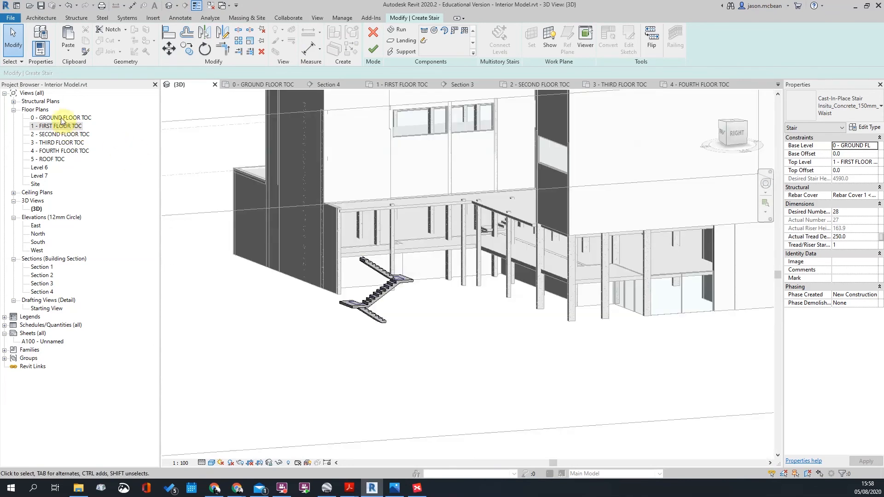
# - Return to the 0 - GROUND FLOOR TOC plan and open Section 2 through the stair beside the toilets
pyautogui.doubleClick(61, 117)
pyautogui.scroll(-3, 340, 338)
pyautogui.scroll(3, 337, 333)
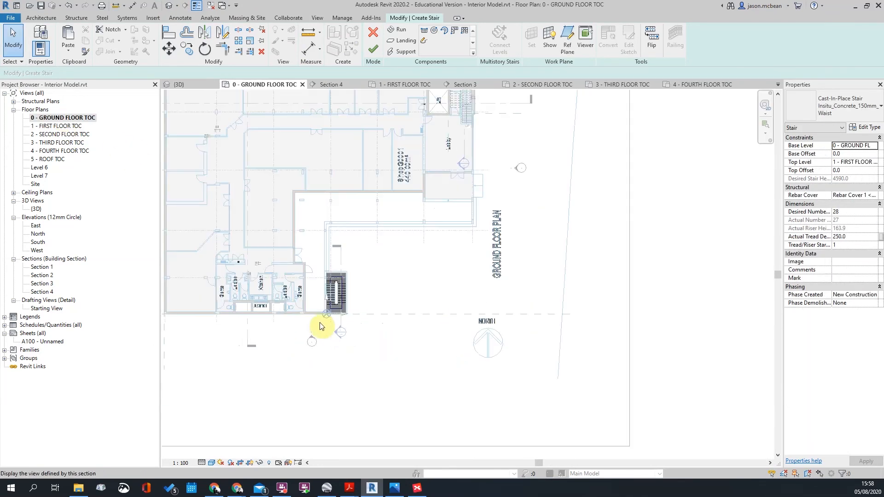
pyautogui.doubleClick(341, 332)
pyautogui.scroll(2, 444, 391)
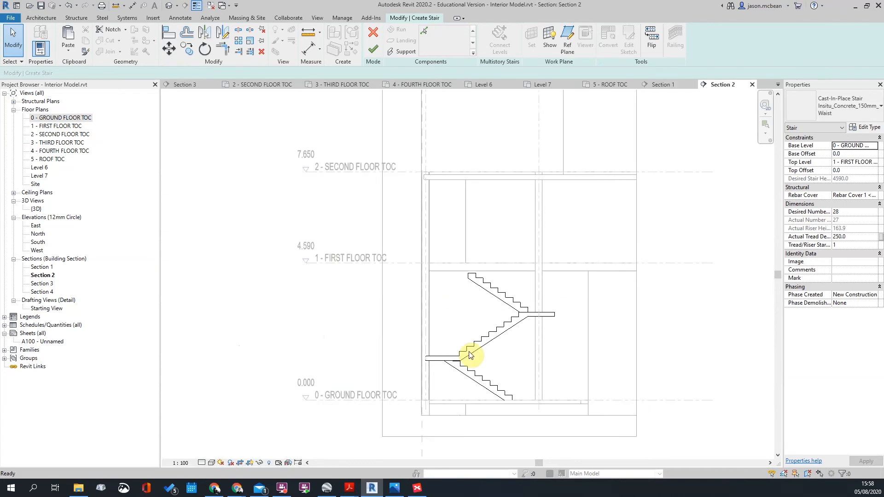
# - Extend the end of the stair's top run by one tread to a relative top height of 4590 mm
pyautogui.scroll(3, 481, 211)
pyautogui.click(480, 214)
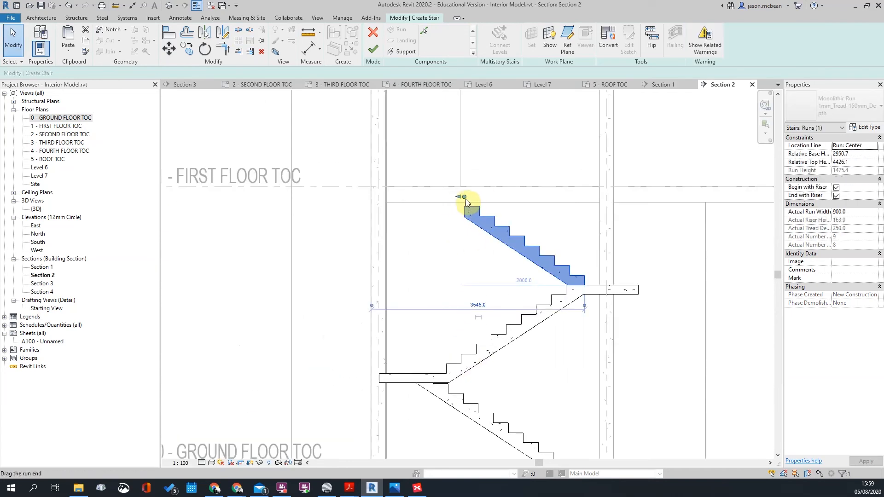
pyautogui.moveTo(463, 197); pyautogui.dragTo(448, 196)
pyautogui.scroll(4, 442, 183)
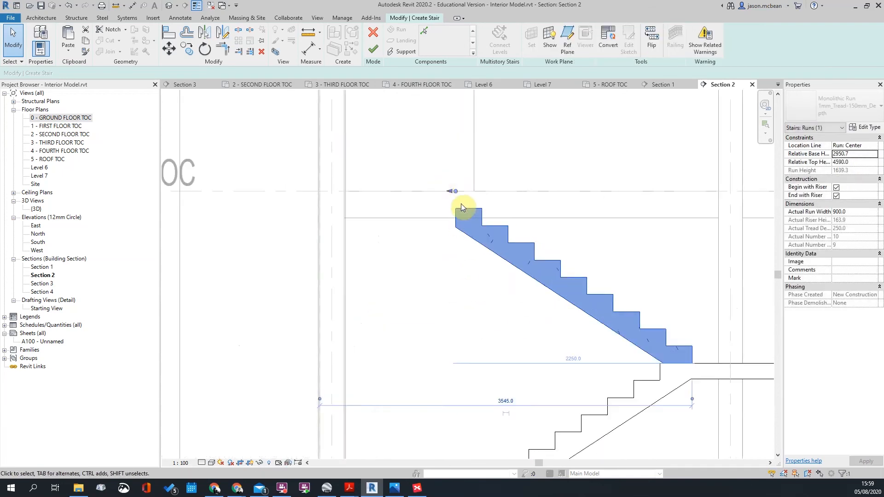
pyautogui.click(443, 184)
pyautogui.scroll(-5, 460, 200)
pyautogui.moveTo(525, 287); pyautogui.dragTo(518, 272, button='middle')
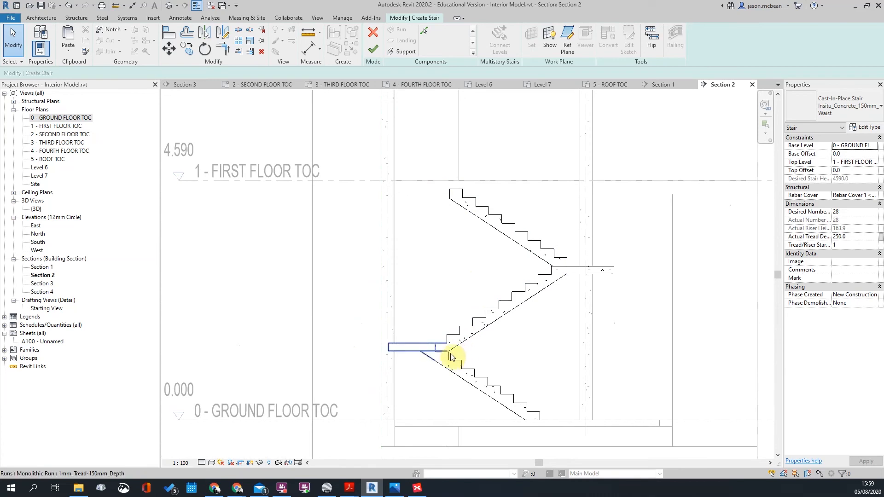
# - Examine in Section 2 how the stair's runs and landings meet the columns and the first-floor slab
pyautogui.click(429, 353)
pyautogui.click(508, 220)
pyautogui.scroll(-4, 509, 221)
pyautogui.scroll(5, 531, 243)
pyautogui.scroll(-6, 450, 186)
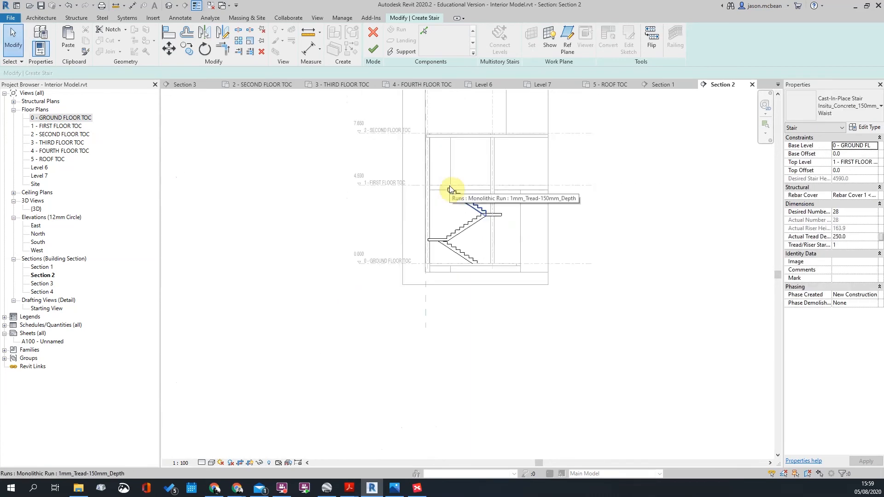
pyautogui.scroll(2, 488, 238)
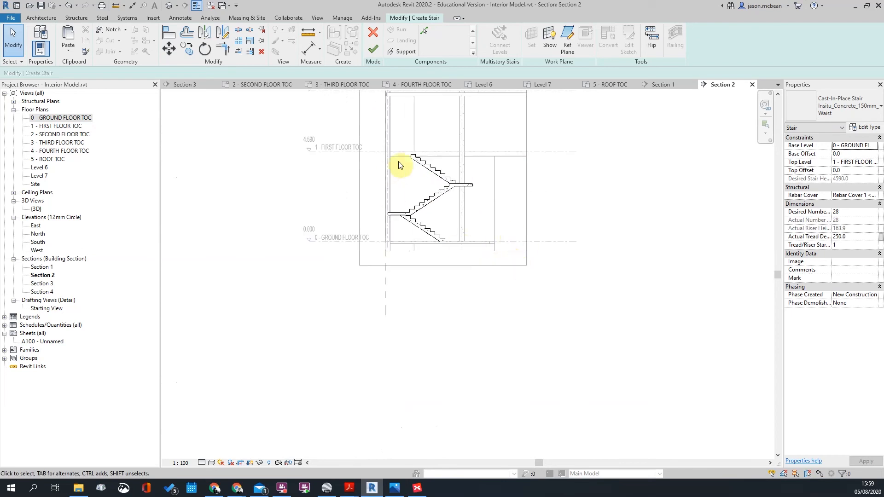
pyautogui.scroll(3, 435, 140)
pyautogui.moveTo(438, 143); pyautogui.dragTo(421, 244, button='middle')
pyautogui.scroll(2, 369, 231)
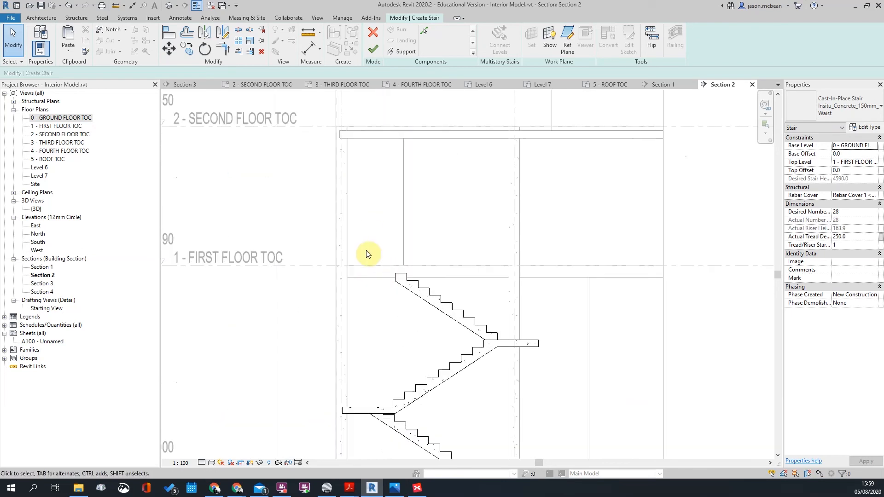
pyautogui.scroll(2, 372, 271)
# - Measure the horizontal gap between the upper end of the stair's top run and the column face in Section 2
pyautogui.press('d')
pyautogui.press('i')
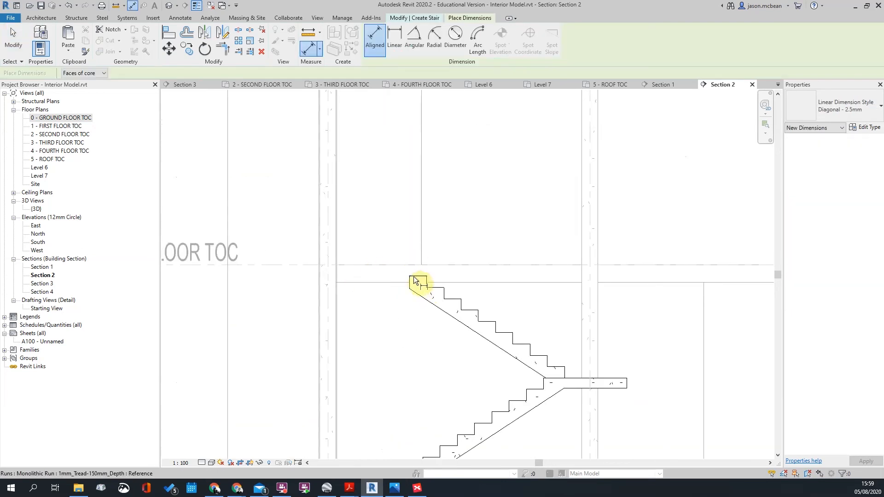
pyautogui.click(410, 285)
pyautogui.scroll(5, 341, 279)
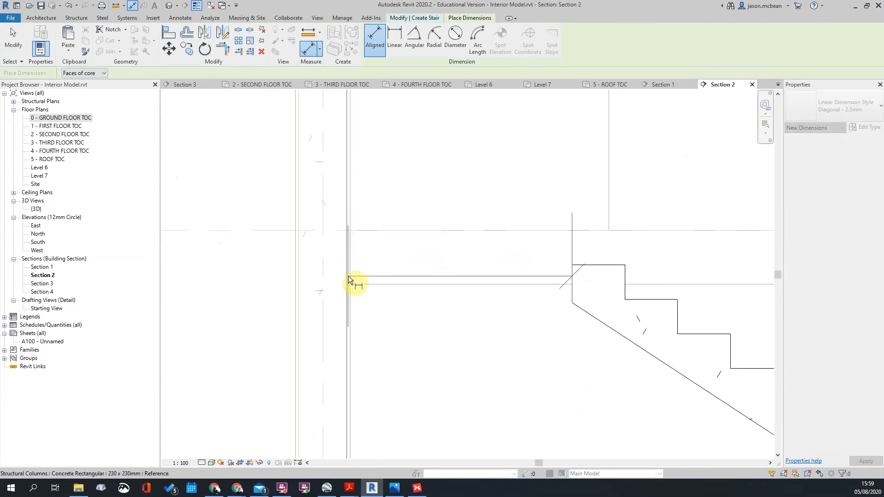
pyautogui.scroll(-5, 349, 280)
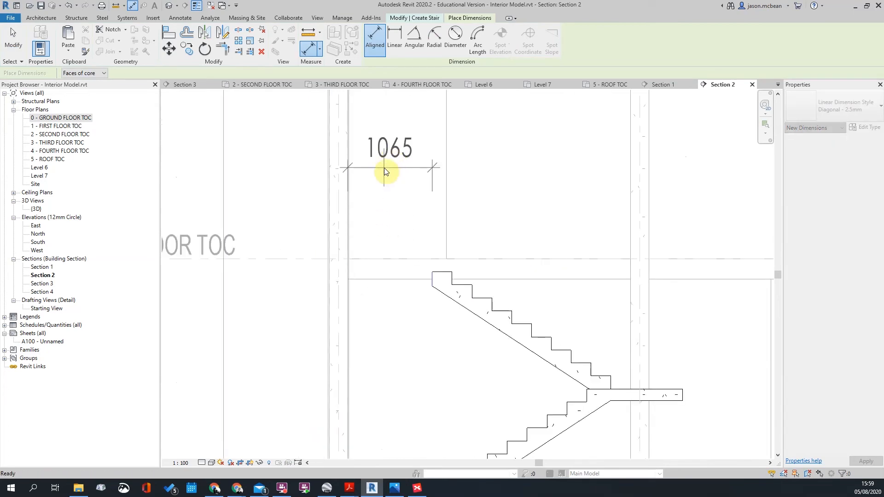
pyautogui.press('Escape')
pyautogui.press('Escape')
pyautogui.scroll(-4, 385, 174)
pyautogui.scroll(3, 389, 196)
pyautogui.scroll(-2, 382, 213)
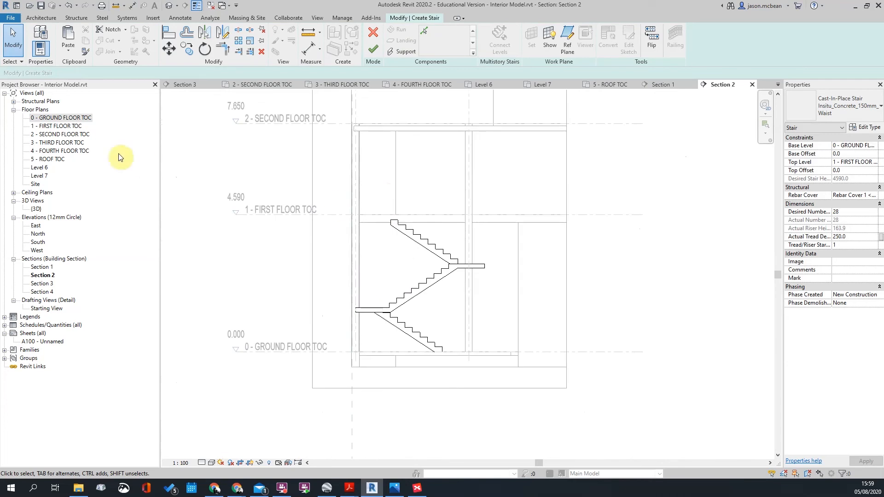
# - Open the 0 - GROUND FLOOR TOC plan and check the stair within its stairwell beside the toilets
pyautogui.doubleClick(65, 118)
pyautogui.scroll(4, 316, 330)
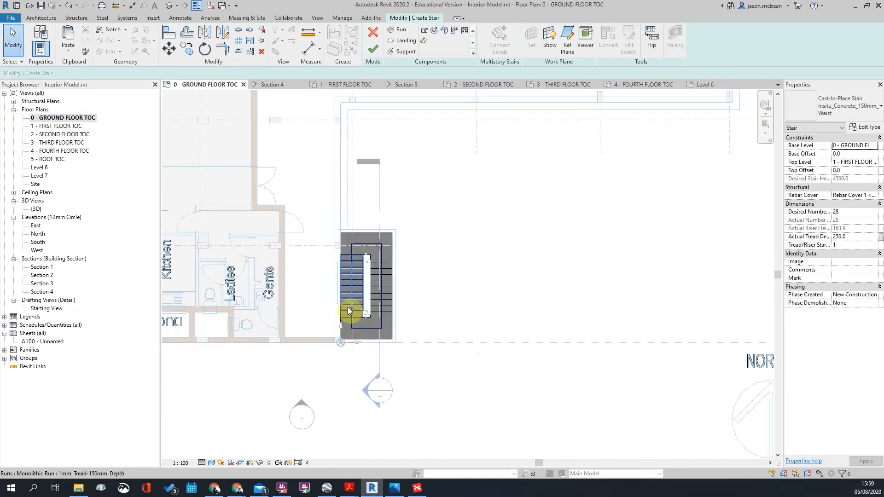
pyautogui.scroll(2, 302, 325)
pyautogui.scroll(-5, 414, 241)
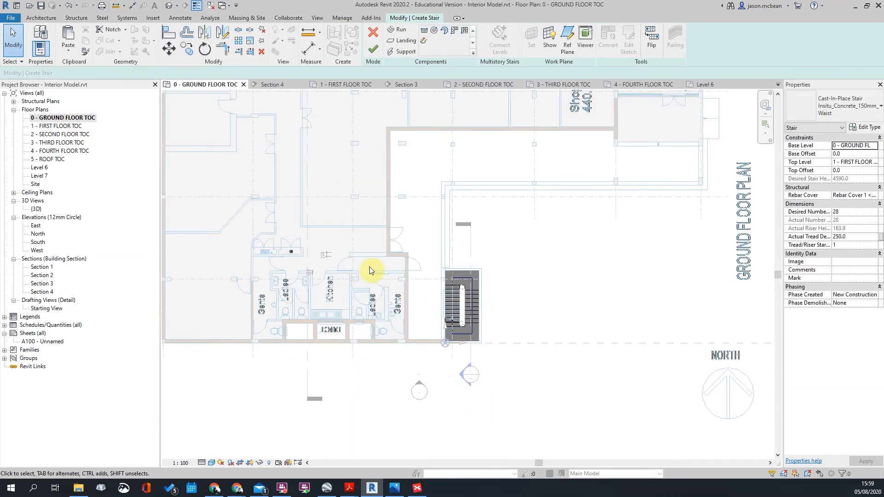
# - Open the 1 - FIRST FLOOR TOC plan and examine how the stair sits against the surrounding rooms and drawing
pyautogui.doubleClick(72, 129)
pyautogui.scroll(4, 415, 311)
pyautogui.scroll(4, 442, 210)
pyautogui.scroll(-4, 452, 396)
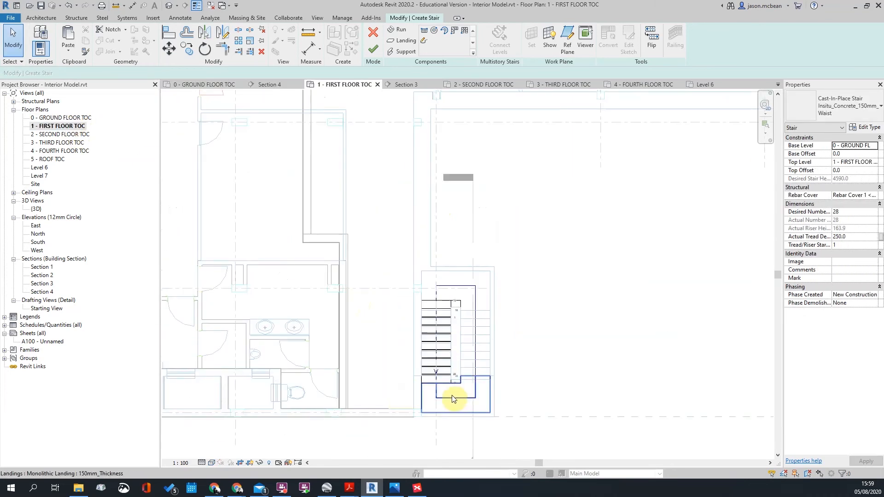
pyautogui.moveTo(382, 270); pyautogui.dragTo(401, 408, button='middle')
pyautogui.scroll(-1, 400, 302)
pyautogui.scroll(-1, 400, 303)
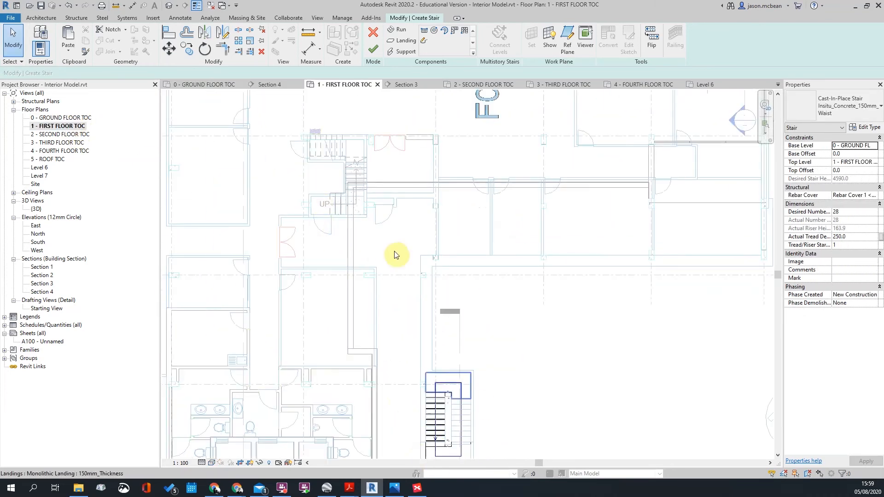
pyautogui.scroll(1, 308, 211)
pyautogui.scroll(-1, 311, 259)
pyautogui.scroll(-1, 405, 373)
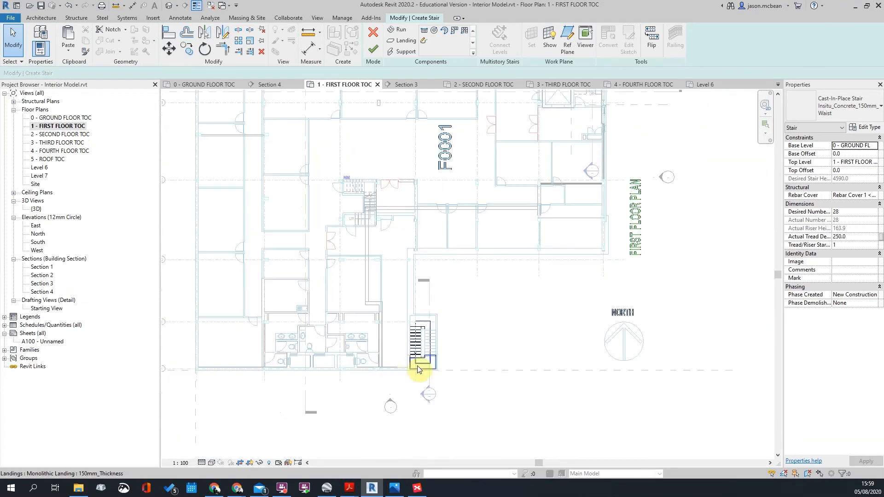
# - Examine the top run's last riser in plan against the landing edge and the imported drawing lines
pyautogui.scroll(4, 425, 330)
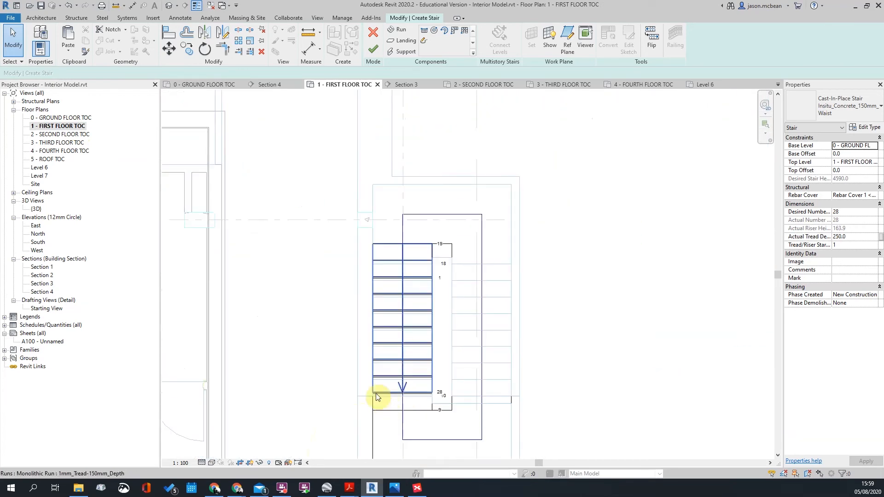
pyautogui.scroll(-2, 367, 385)
pyautogui.scroll(1, 378, 391)
pyautogui.scroll(-2, 399, 401)
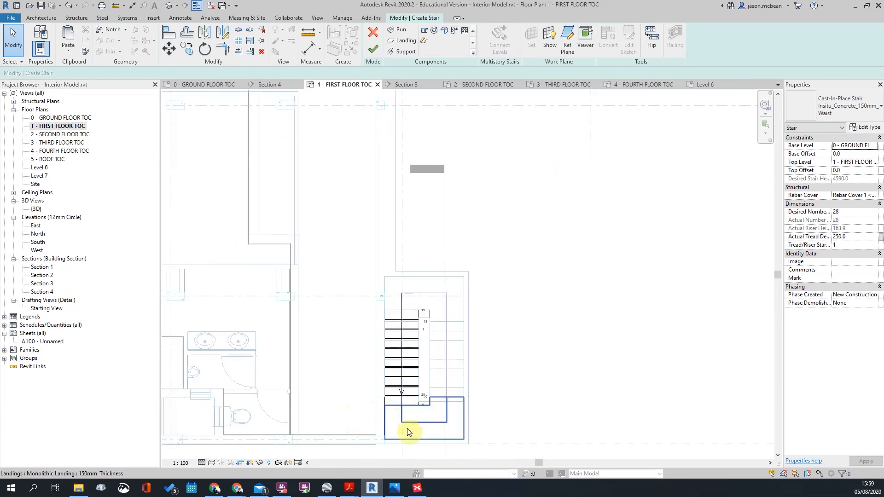
pyautogui.scroll(2, 376, 430)
pyautogui.scroll(-1, 402, 355)
pyautogui.scroll(2, 428, 372)
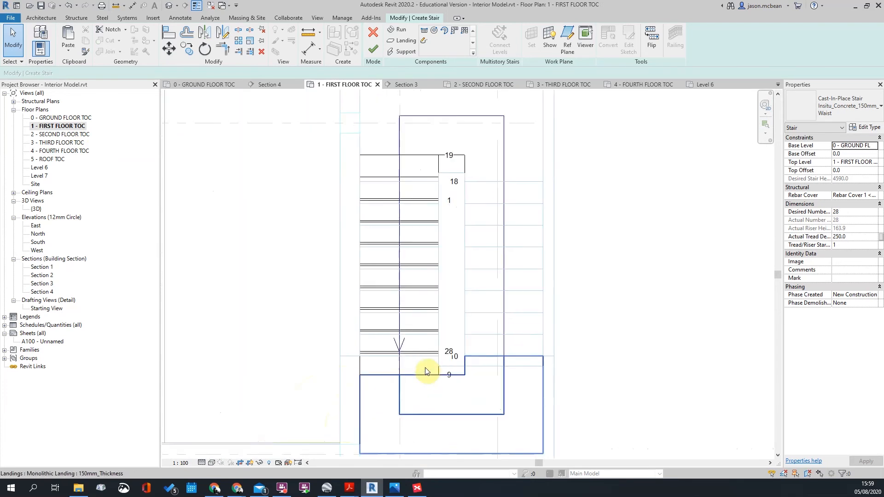
pyautogui.moveTo(471, 327); pyautogui.dragTo(454, 236, button='middle')
pyautogui.scroll(1, 454, 236)
pyautogui.scroll(2, 415, 244)
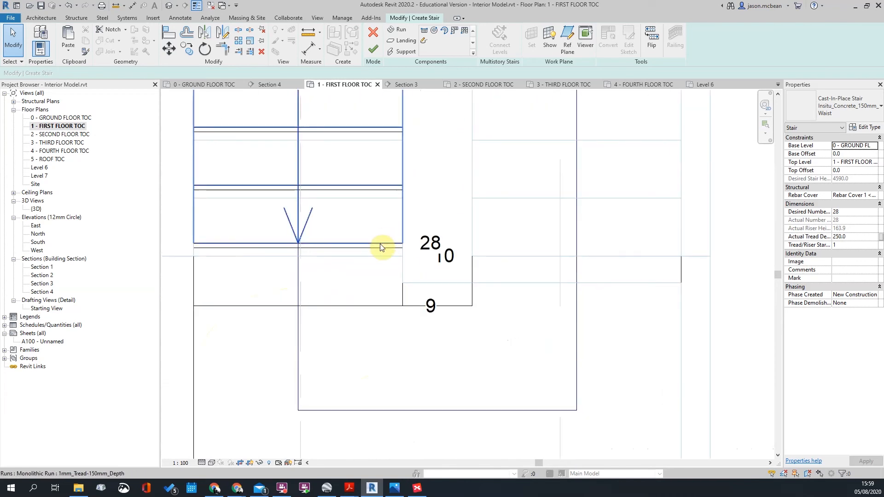
# - Select the top run and check the offset of its risers from the neighbouring runs
pyautogui.click(393, 249)
pyautogui.scroll(-2, 416, 286)
pyautogui.moveTo(483, 204); pyautogui.dragTo(465, 339, button='middle')
pyautogui.scroll(1, 400, 178)
pyautogui.scroll(2, 391, 191)
pyautogui.scroll(-2, 408, 190)
pyautogui.moveTo(408, 312); pyautogui.dragTo(432, 231, button='middle')
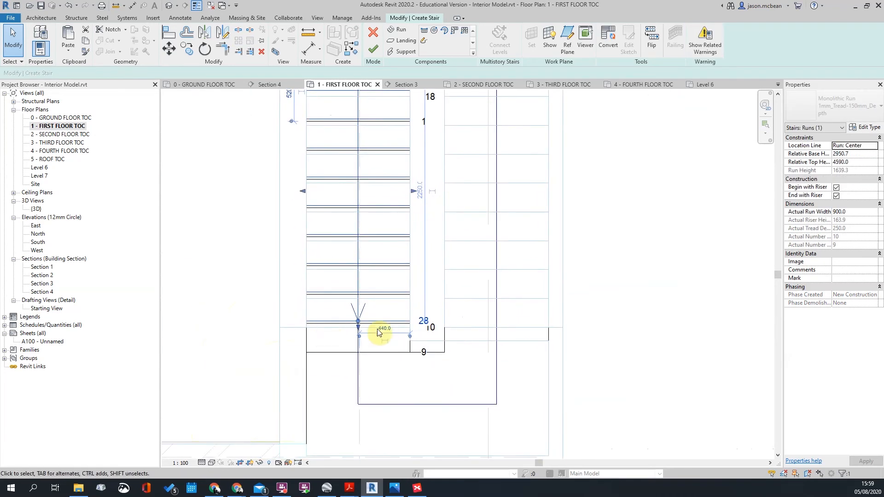
pyautogui.scroll(-2, 354, 341)
pyautogui.scroll(2, 339, 298)
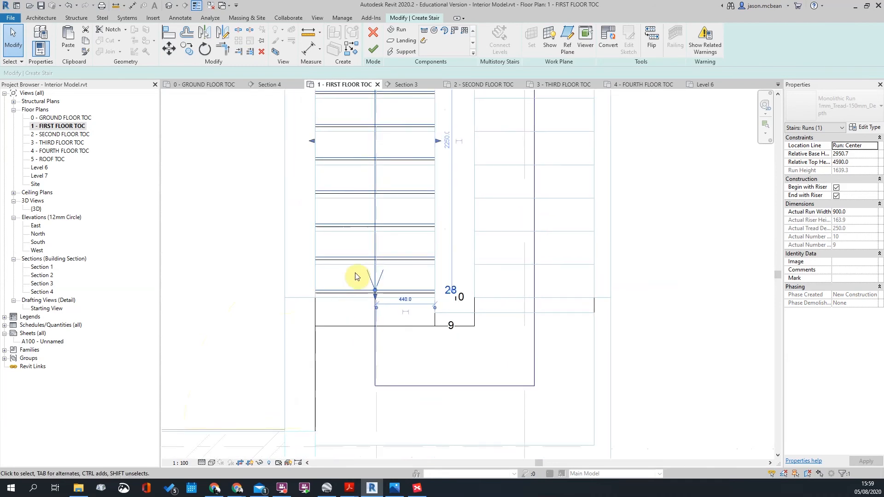
pyautogui.scroll(-2, 355, 276)
pyautogui.scroll(2, 399, 281)
pyautogui.click(419, 277)
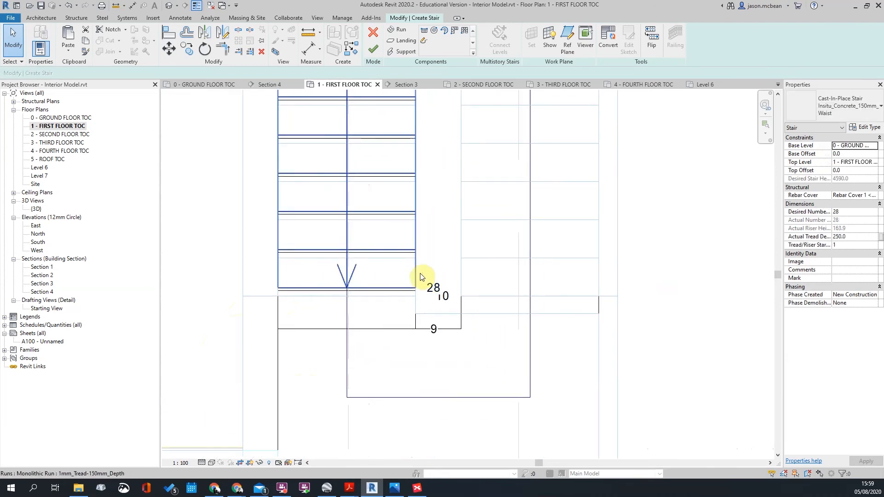
# - Move the top run slightly so its riser lines coincide with those of the bottom run beneath it
pyautogui.click(401, 287)
pyautogui.scroll(4, 321, 291)
pyautogui.press('m')
pyautogui.press('v')
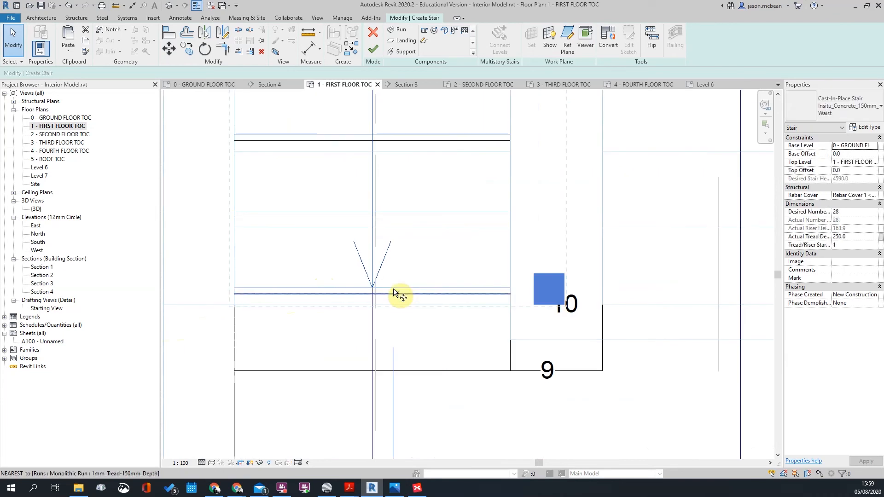
pyautogui.click(394, 297)
pyautogui.click(394, 294)
pyautogui.click(454, 278)
# - Examine the moved top run in plan against the other runs, landings and stairwell outline
pyautogui.scroll(-3, 454, 278)
pyautogui.moveTo(475, 269); pyautogui.dragTo(448, 426, button='middle')
pyautogui.scroll(2, 441, 174)
pyautogui.scroll(1, 428, 221)
pyautogui.scroll(-3, 400, 199)
pyautogui.scroll(-2, 505, 230)
pyautogui.scroll(3, 455, 223)
pyautogui.scroll(-3, 424, 226)
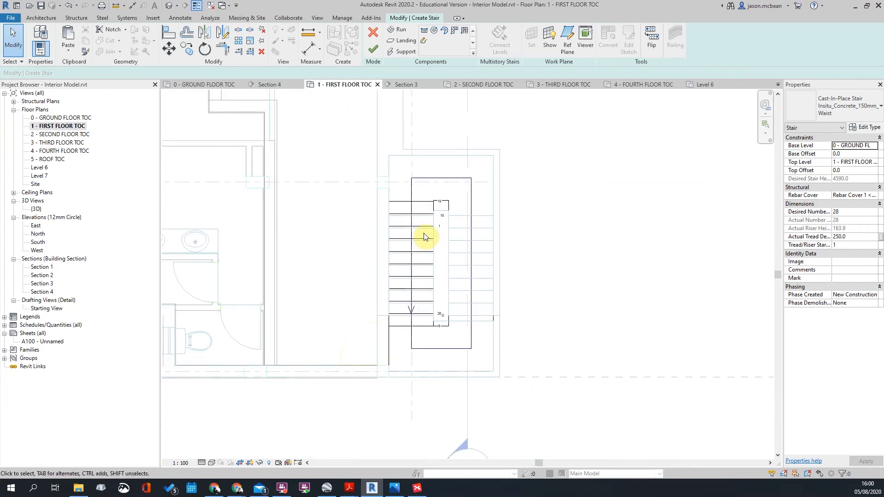
pyautogui.scroll(3, 428, 322)
pyautogui.scroll(-4, 417, 286)
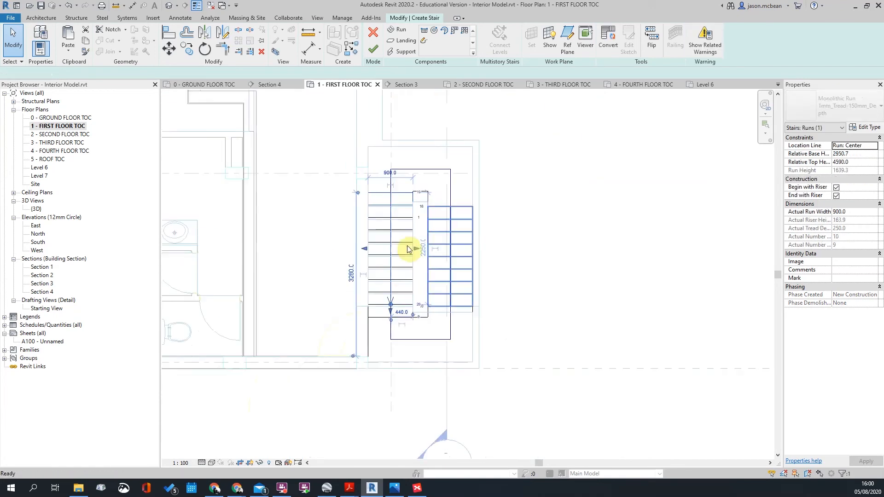
# - Open Section 2, check the bottom run against the lower landing, and return to the 1 - FIRST FLOOR TOC plan
pyautogui.doubleClick(410, 339)
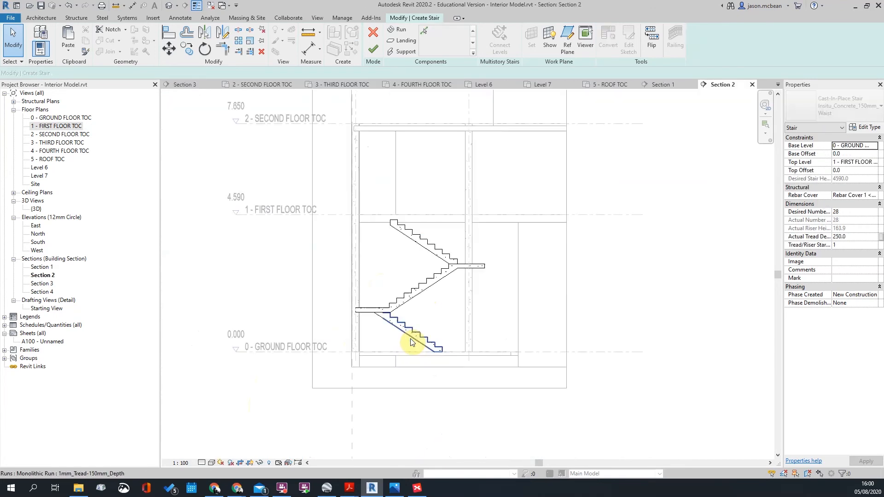
pyautogui.click(391, 334)
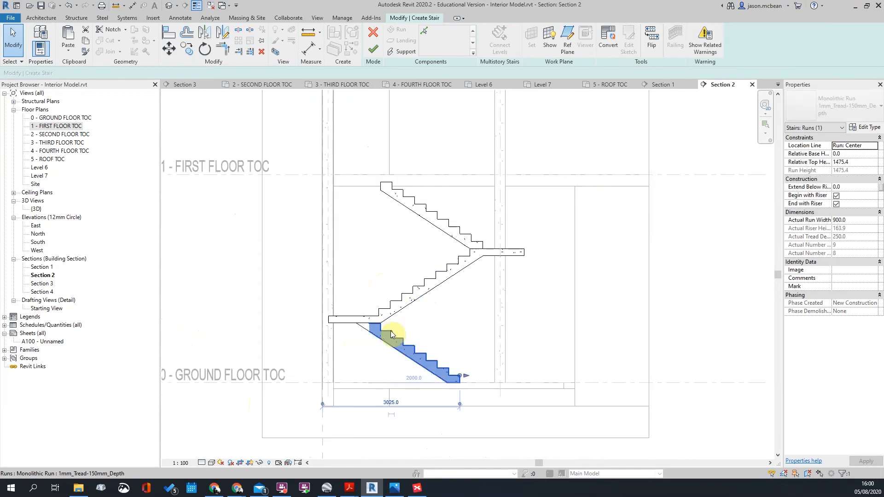
pyautogui.click(220, 163)
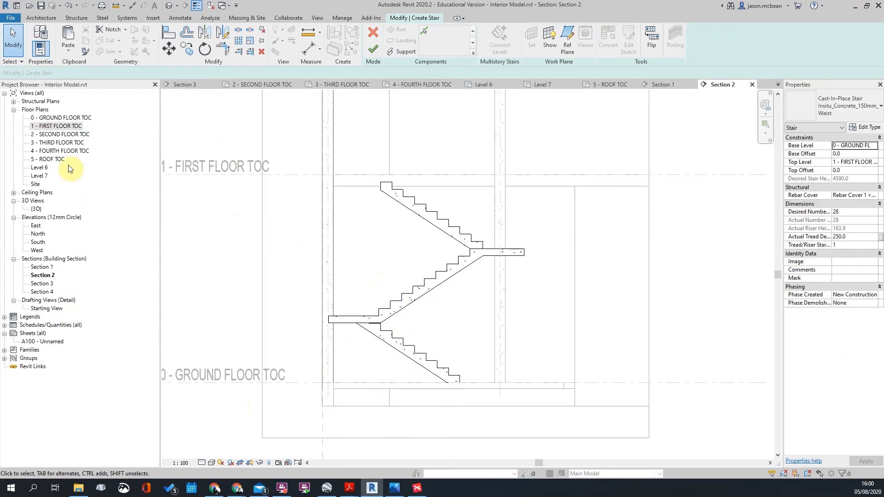
pyautogui.doubleClick(55, 129)
pyautogui.scroll(8, 410, 270)
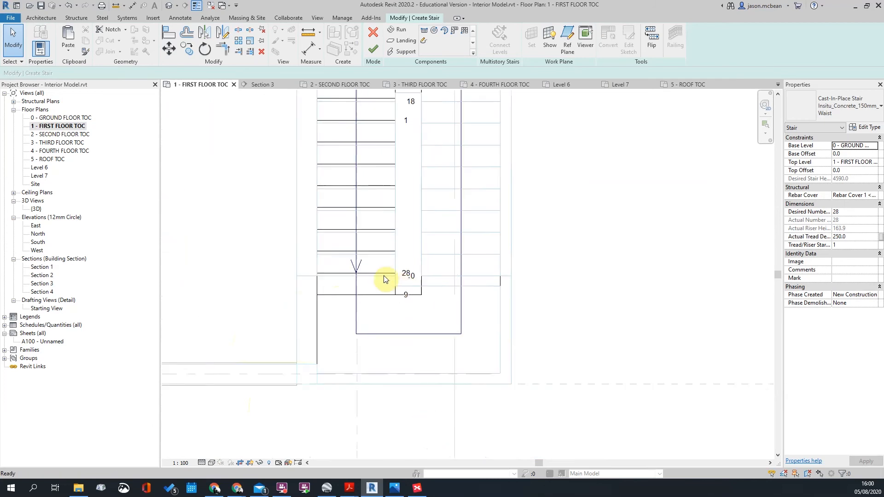
# - Try to move the top run so its last riser lines up with the middle run's first riser, and undo the move
pyautogui.click(384, 273)
pyautogui.scroll(1, 385, 275)
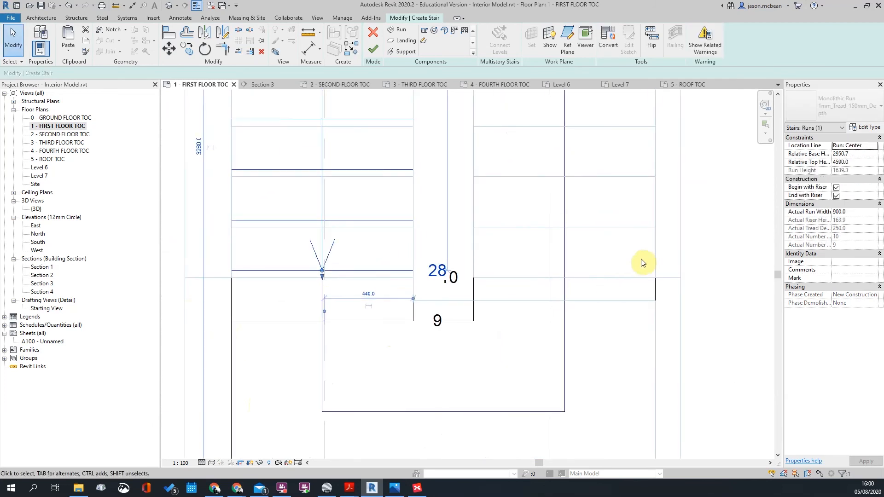
pyautogui.click(625, 275)
pyautogui.click(405, 272)
pyautogui.scroll(2, 405, 272)
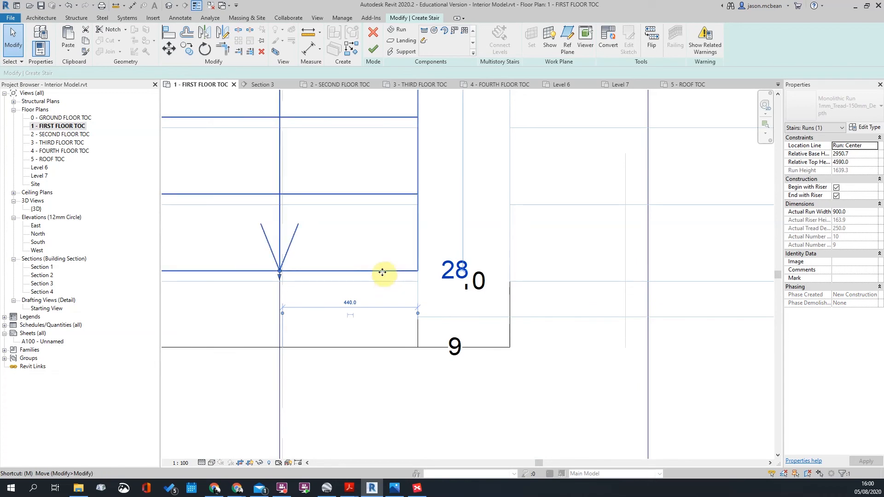
pyautogui.press('space')
pyautogui.click(418, 271)
pyautogui.click(417, 282)
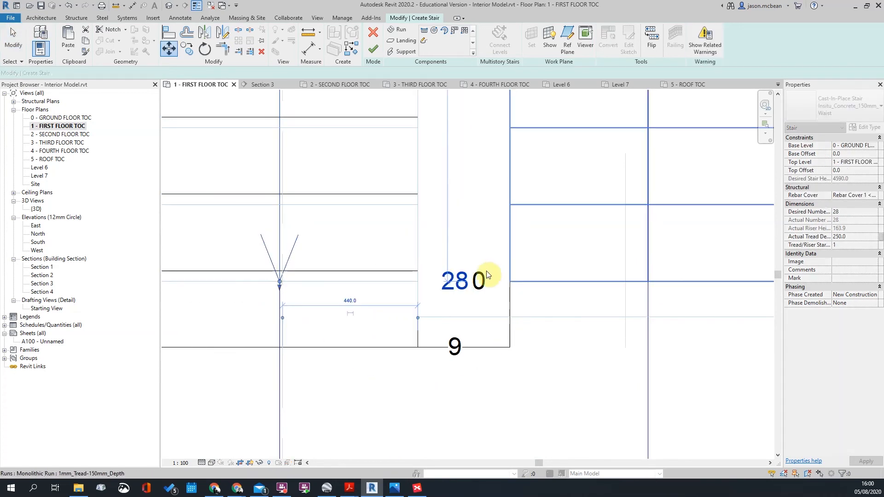
pyautogui.click(465, 300)
pyautogui.scroll(-3, 464, 298)
pyautogui.hotkey('ctrl', 'z')
pyautogui.scroll(-2, 487, 322)
pyautogui.scroll(-4, 449, 286)
# - Move the top run in plan so its riser lines align with those of the middle run
pyautogui.click(440, 193)
pyautogui.scroll(6, 439, 193)
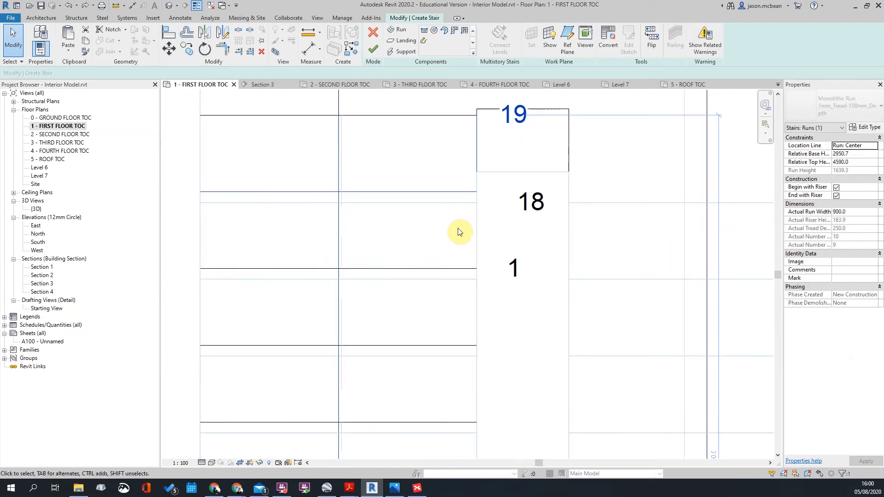
pyautogui.press('m')
pyautogui.press('v')
pyautogui.click(458, 192)
pyautogui.click(458, 202)
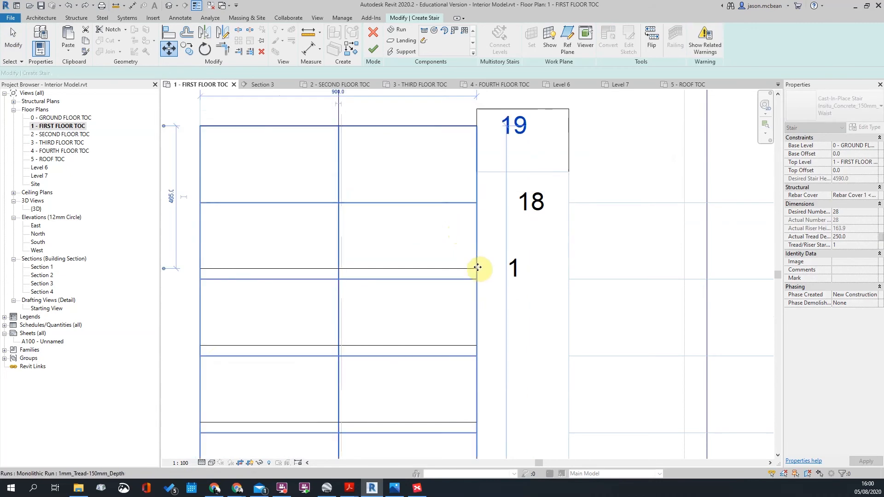
pyautogui.scroll(-3, 468, 239)
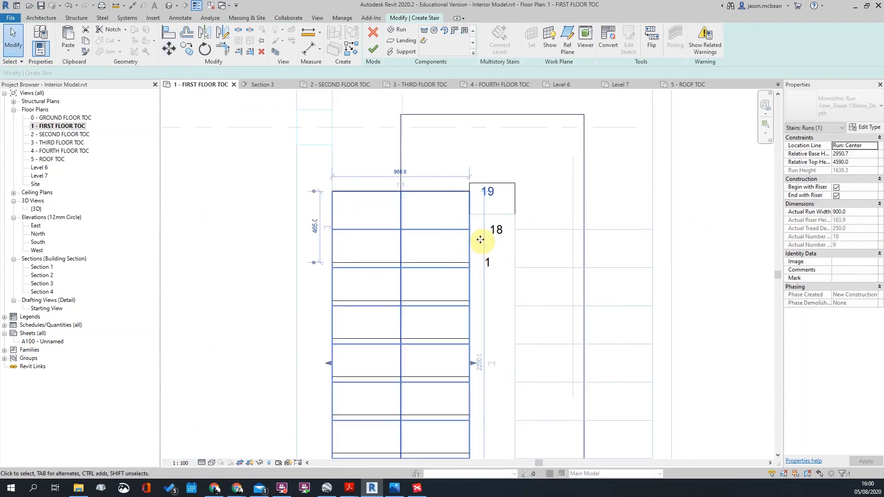
pyautogui.click(450, 262)
pyautogui.scroll(-4, 628, 257)
pyautogui.click(650, 254)
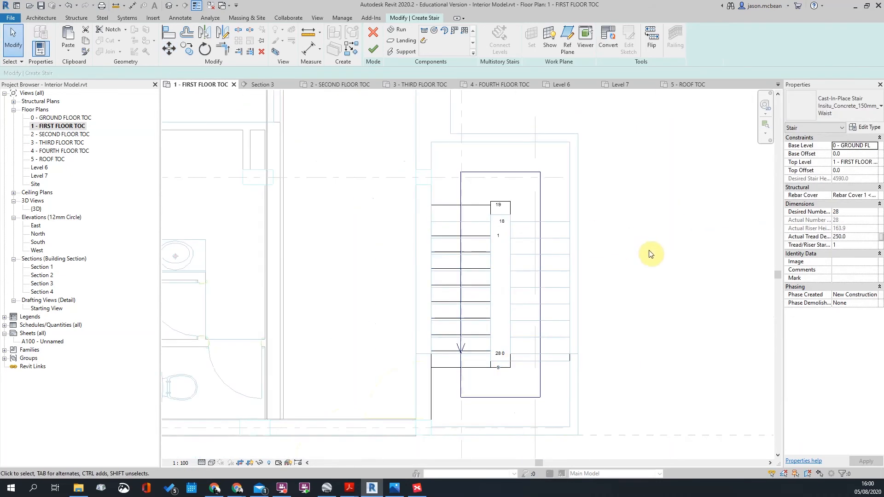
# - Open Section 2 from its marker below the stair and inspect how the runs line up at the landings
pyautogui.scroll(-4, 434, 218)
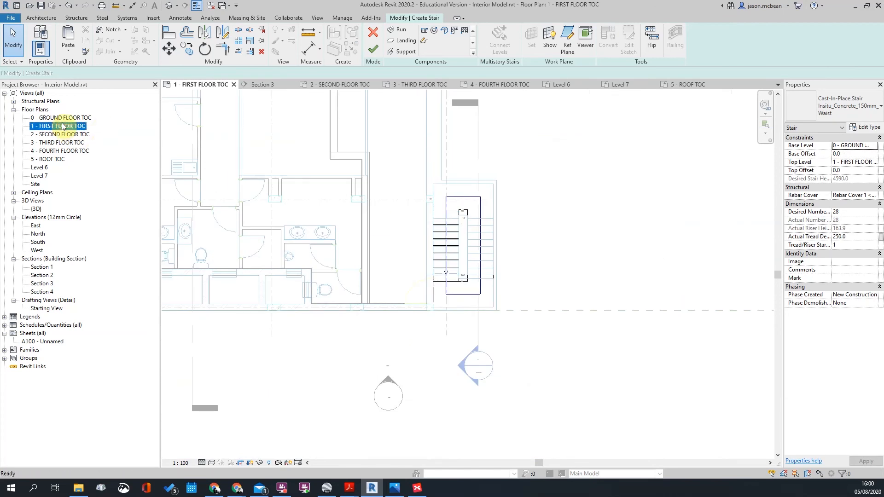
pyautogui.scroll(-2, 453, 343)
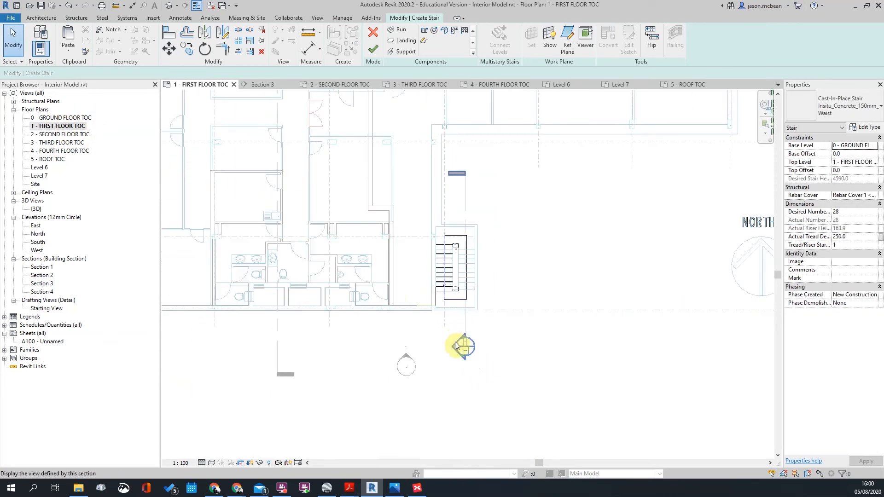
pyautogui.doubleClick(455, 342)
pyautogui.scroll(-2, 363, 341)
pyautogui.scroll(1, 381, 357)
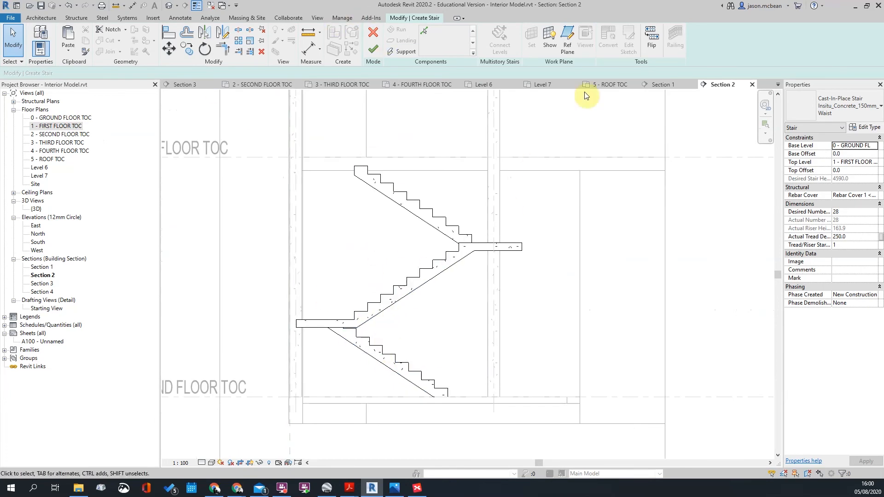
# - Draw a vertical reference plane in Section 2 from the bottom run's first riser up through the flights above
pyautogui.click(571, 41)
pyautogui.scroll(3, 350, 338)
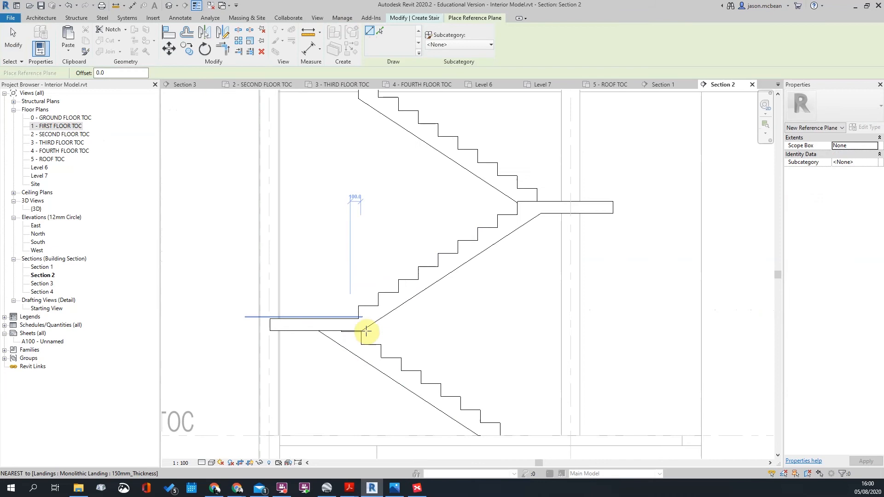
pyautogui.click(339, 331)
pyautogui.scroll(-3, 355, 217)
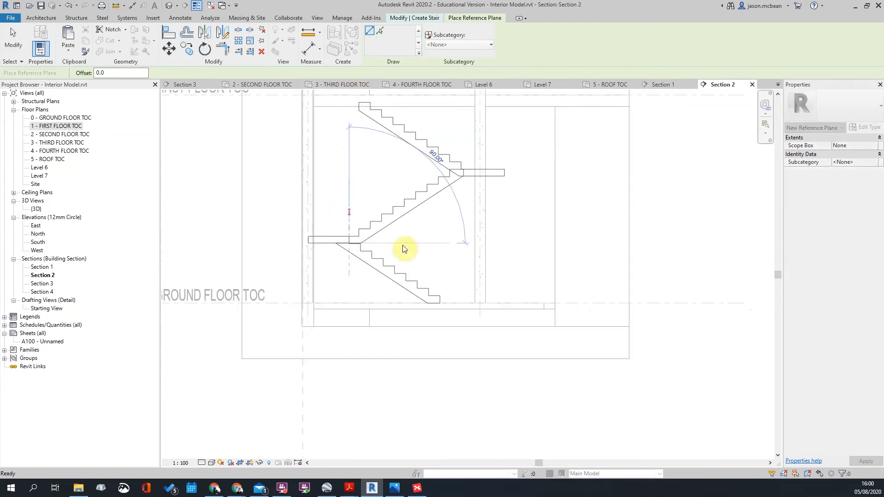
pyautogui.press('Escape')
pyautogui.click(440, 298)
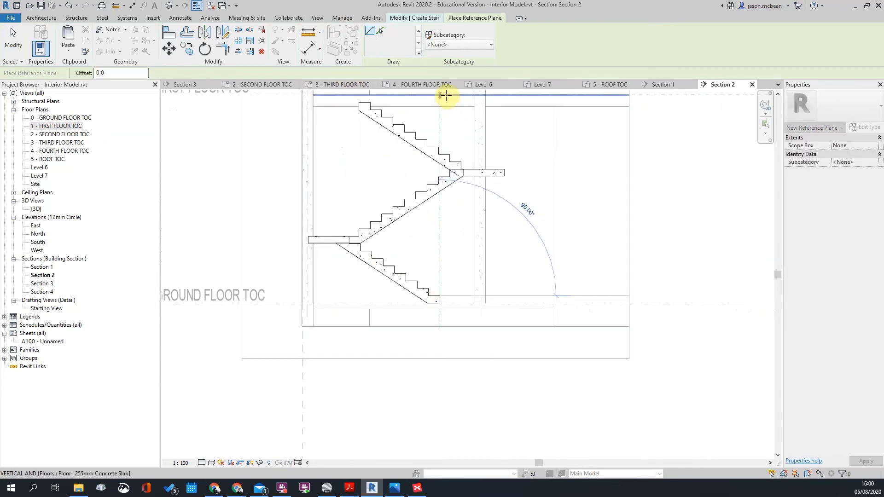
pyautogui.moveTo(452, 125); pyautogui.dragTo(445, 188, button='middle')
pyautogui.click(436, 182)
pyautogui.press('Escape')
pyautogui.press('Escape')
pyautogui.scroll(3, 449, 271)
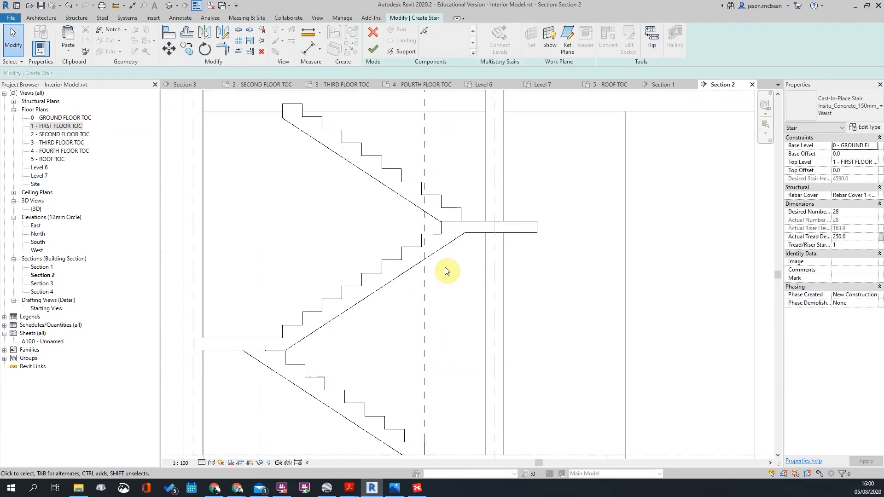
# - Examine the stair's upper and middle runs and their landing junctions in Section 2
pyautogui.click(461, 210)
pyautogui.scroll(-3, 436, 194)
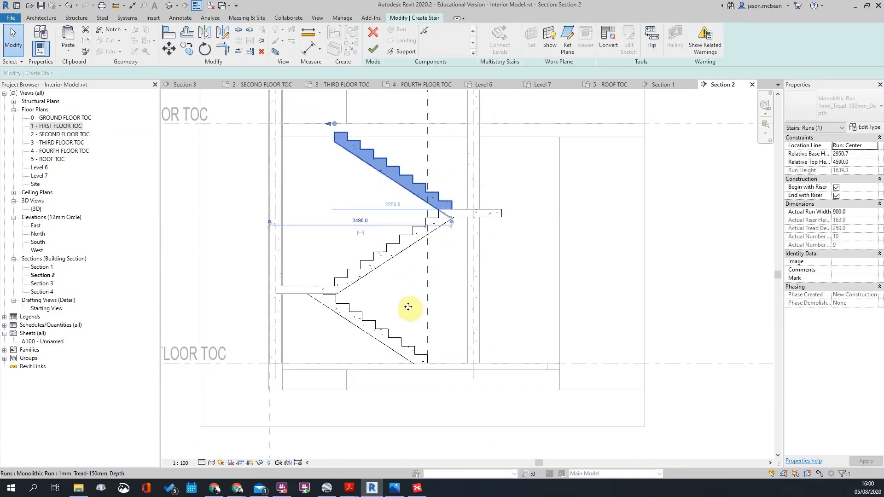
pyautogui.click(335, 252)
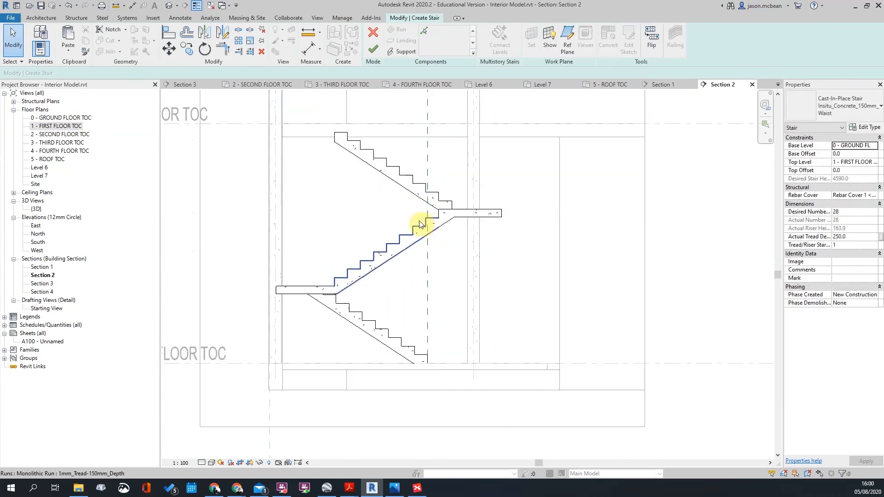
pyautogui.scroll(3, 450, 216)
pyautogui.scroll(-3, 423, 202)
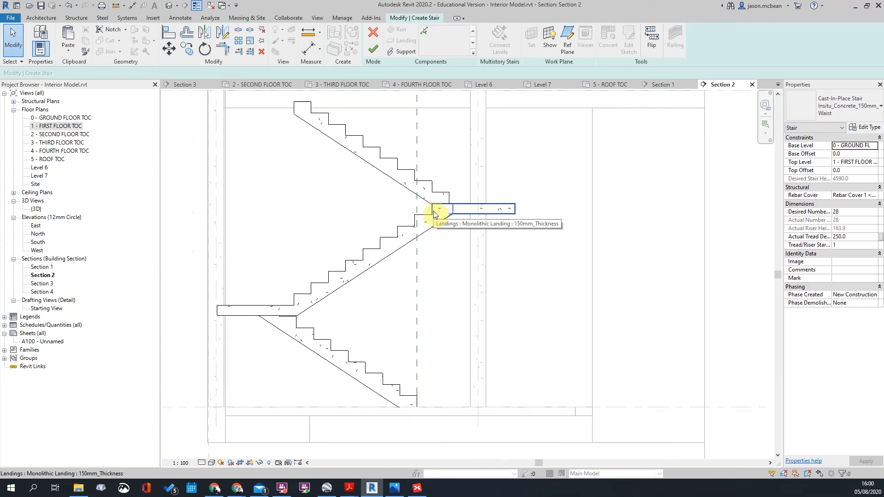
pyautogui.scroll(1, 434, 215)
pyautogui.scroll(-1, 367, 219)
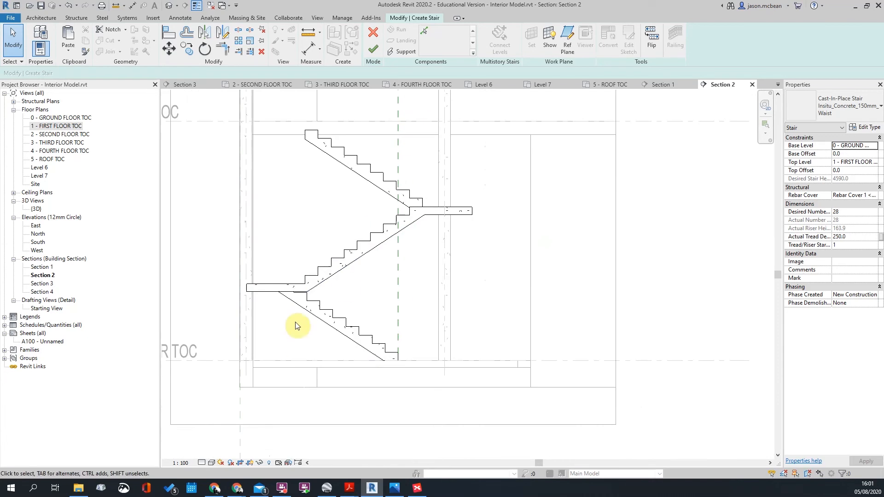
pyautogui.scroll(1, 367, 198)
pyautogui.scroll(-3, 366, 196)
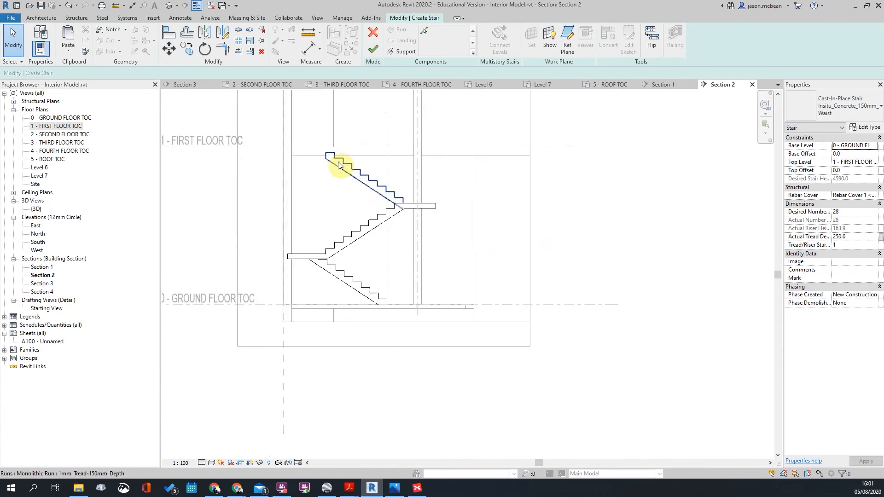
pyautogui.scroll(2, 339, 168)
pyautogui.click(347, 315)
pyautogui.press('Escape')
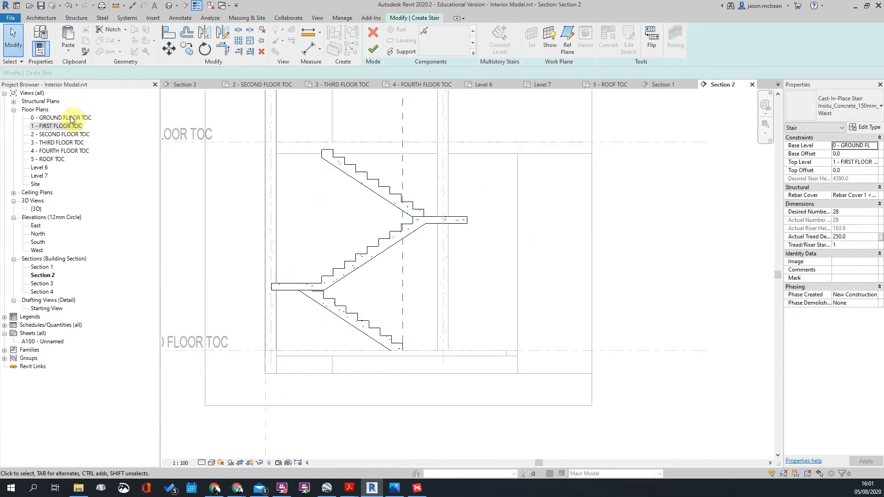
# - Open the 1 - FIRST FLOOR TOC plan and inspect the ends of the stair runs near risers 9 and 28
pyautogui.doubleClick(45, 125)
pyautogui.scroll(3, 431, 253)
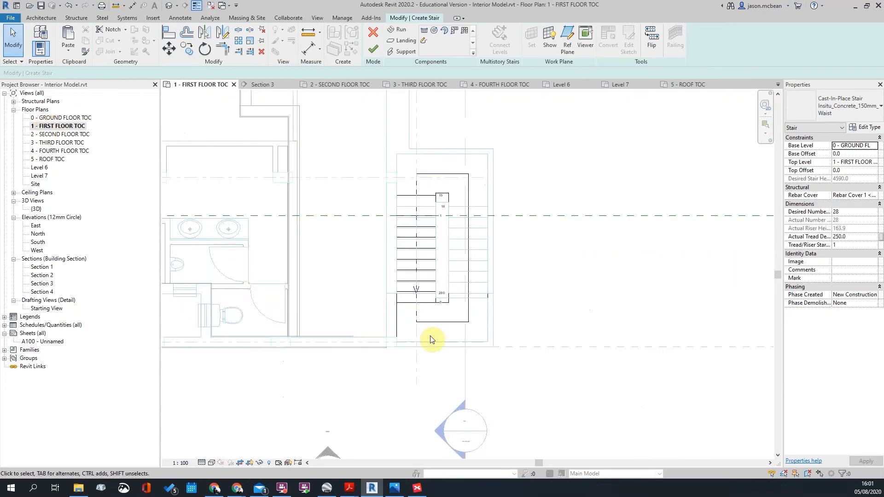
pyautogui.click(421, 271)
pyautogui.scroll(1, 465, 297)
pyautogui.scroll(2, 466, 297)
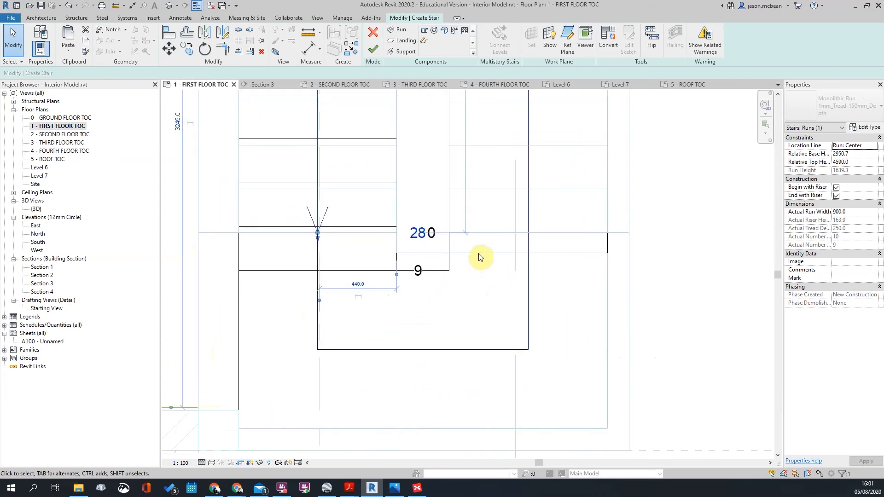
pyautogui.click(551, 233)
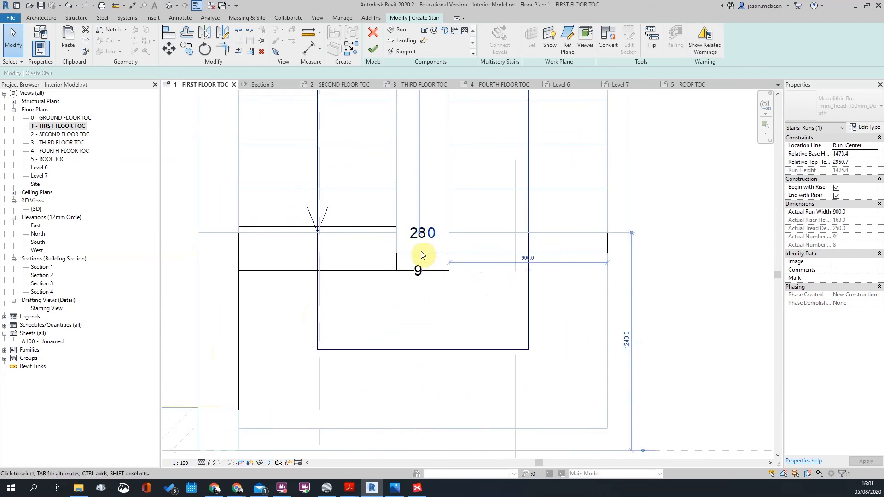
pyautogui.click(584, 267)
pyautogui.click(606, 246)
pyautogui.click(576, 260)
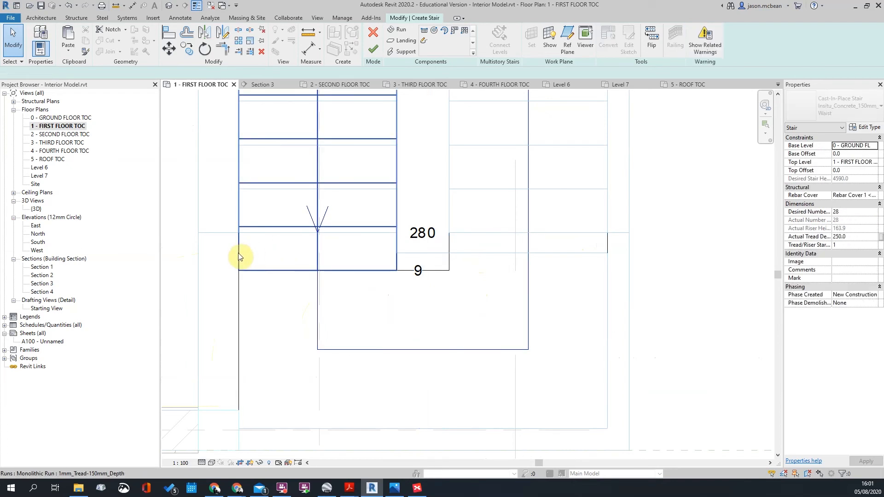
# - Move the lowest stair run up the plan by one tread, using its end at riser 9 as the base point
pyautogui.click(393, 255)
pyautogui.scroll(1, 393, 256)
pyautogui.press('m')
pyautogui.press('v')
pyautogui.click(398, 276)
pyautogui.click(396, 225)
pyautogui.scroll(-2, 480, 253)
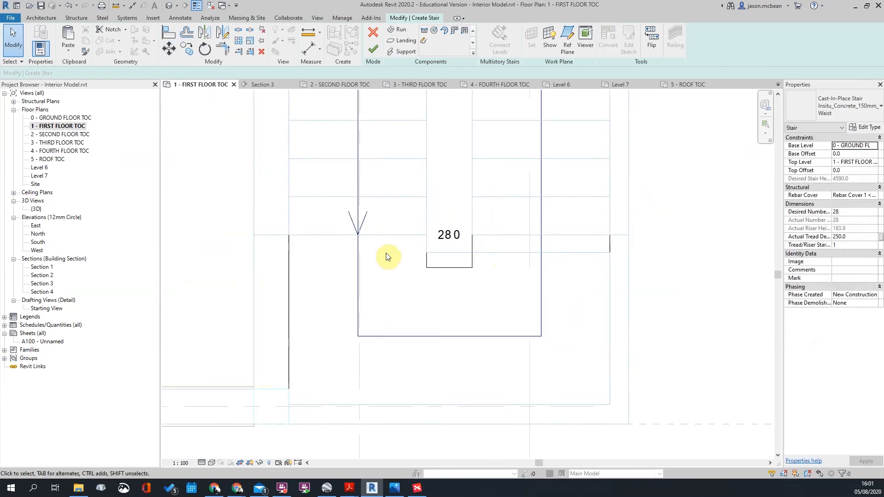
# - Check how the stair runs meet the landing near risers 1, 18 and 19 in the first floor plan
pyautogui.scroll(-2, 321, 246)
pyautogui.scroll(3, 367, 181)
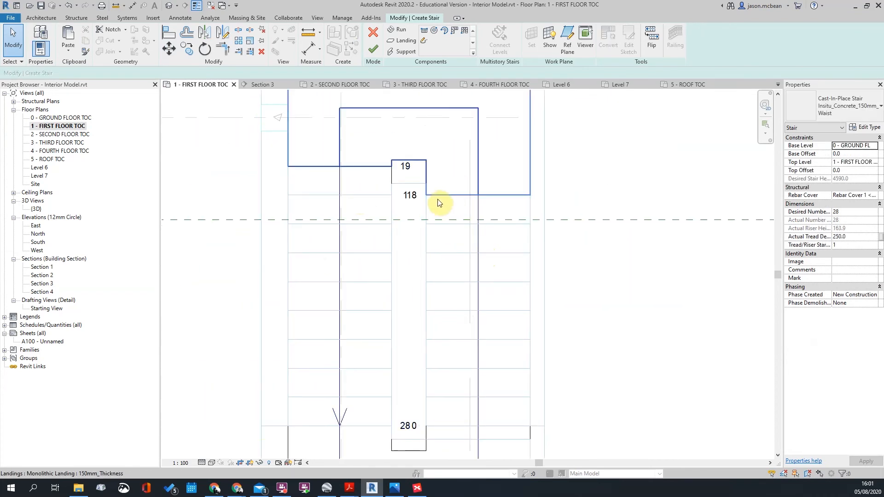
pyautogui.click(423, 206)
pyautogui.click(380, 195)
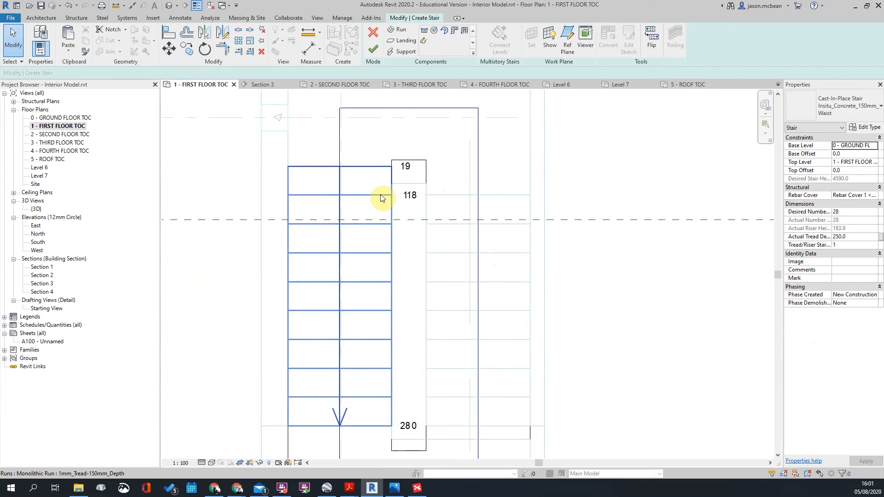
pyautogui.scroll(2, 382, 191)
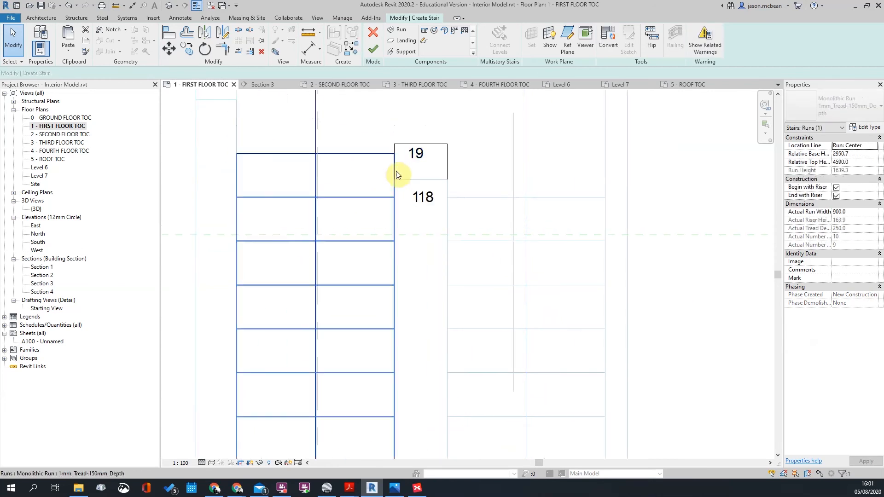
pyautogui.press('Escape')
pyautogui.click(374, 153)
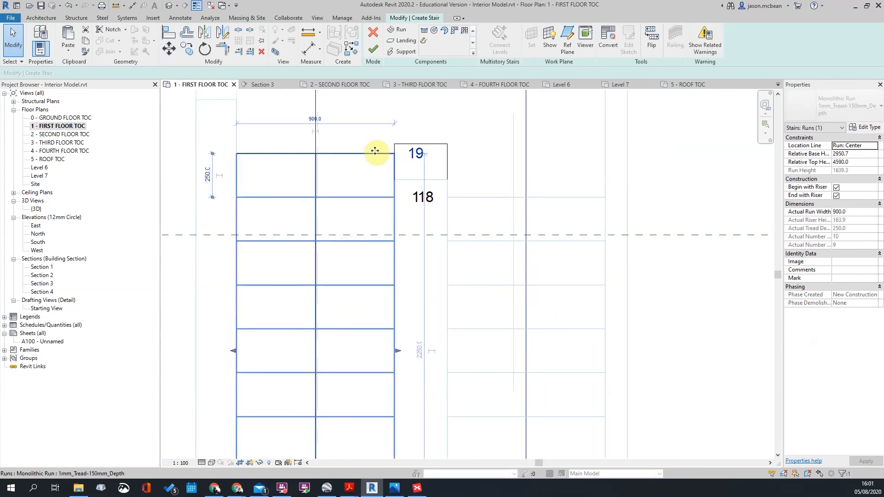
pyautogui.scroll(-3, 375, 151)
pyautogui.press('Escape')
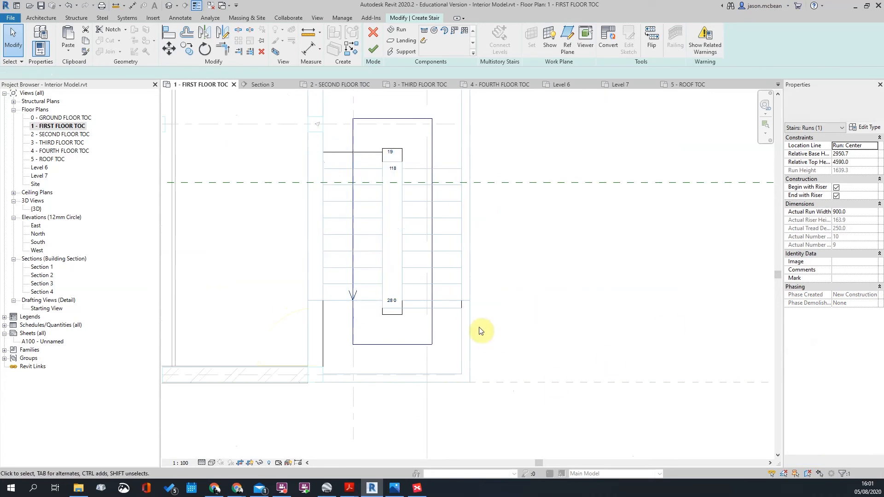
pyautogui.scroll(-3, 490, 341)
pyautogui.scroll(-3, 449, 246)
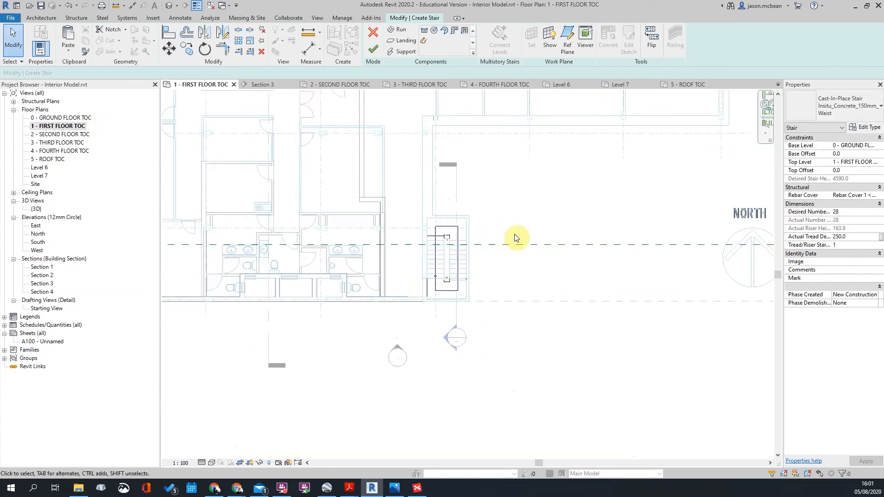
# - Open Section 2 and check the stair runs and landings between the ground and first floor levels
pyautogui.doubleClick(405, 331)
pyautogui.scroll(3, 369, 297)
pyautogui.scroll(-1, 412, 279)
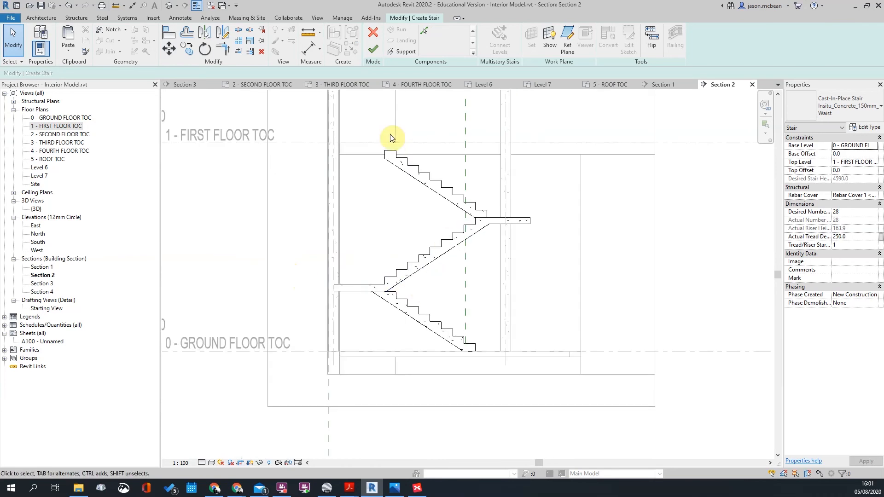
pyautogui.scroll(-1, 479, 226)
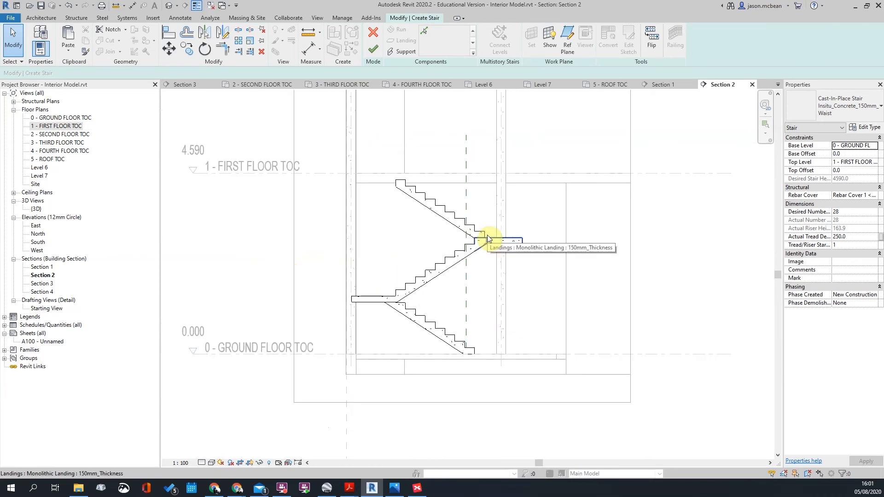
pyautogui.scroll(-3, 563, 237)
pyautogui.scroll(3, 509, 272)
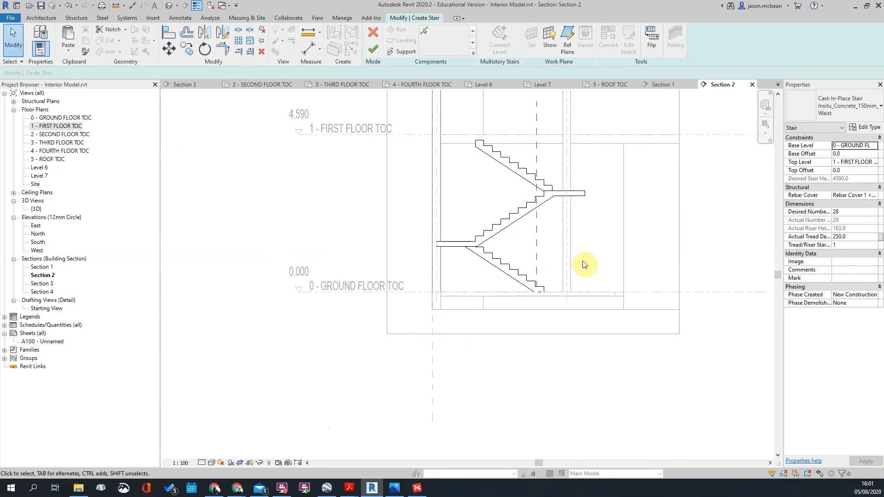
pyautogui.moveTo(580, 262); pyautogui.dragTo(439, 304, button='middle')
pyautogui.scroll(-3, 417, 295)
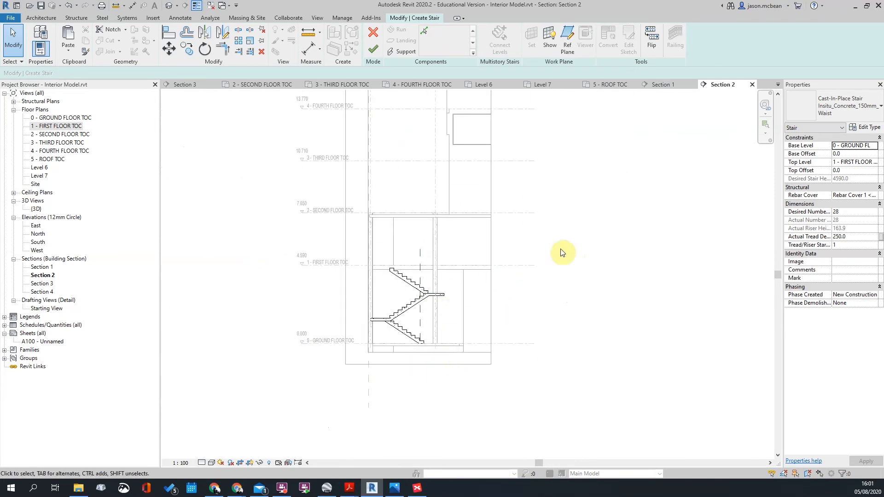
pyautogui.scroll(2, 442, 300)
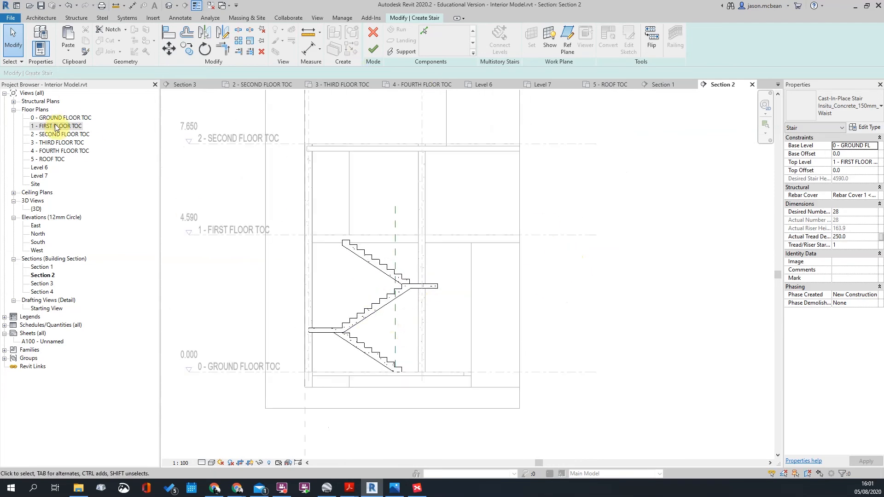
# - Return to the 1 - FIRST FLOOR TOC plan and finish the stair edit
pyautogui.doubleClick(56, 126)
pyautogui.scroll(-4, 525, 198)
pyautogui.scroll(4, 511, 172)
pyautogui.scroll(1, 391, 225)
pyautogui.moveTo(391, 221); pyautogui.dragTo(432, 217, button='middle')
pyautogui.scroll(-6, 437, 246)
pyautogui.scroll(5, 499, 247)
pyautogui.scroll(-2, 439, 257)
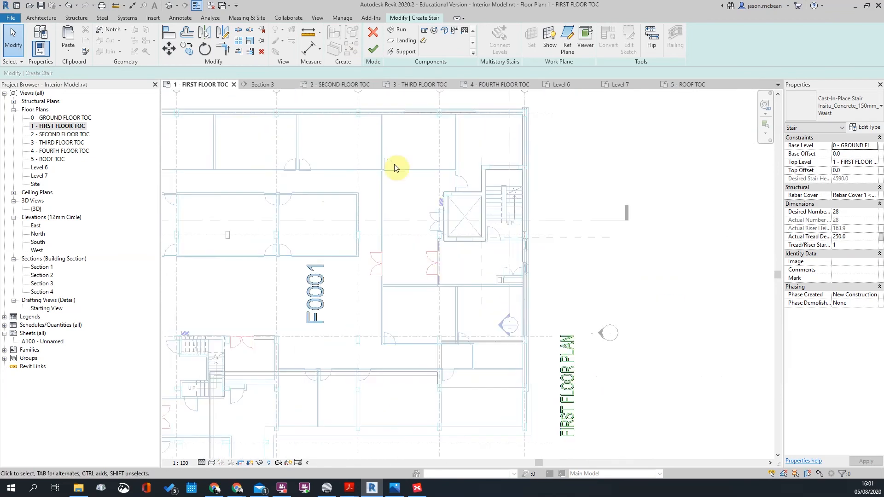
pyautogui.click(373, 50)
# - Open Section 1 through the staircase beside the lift shaft and review its multistory stairs up to the roof level
pyautogui.scroll(3, 549, 245)
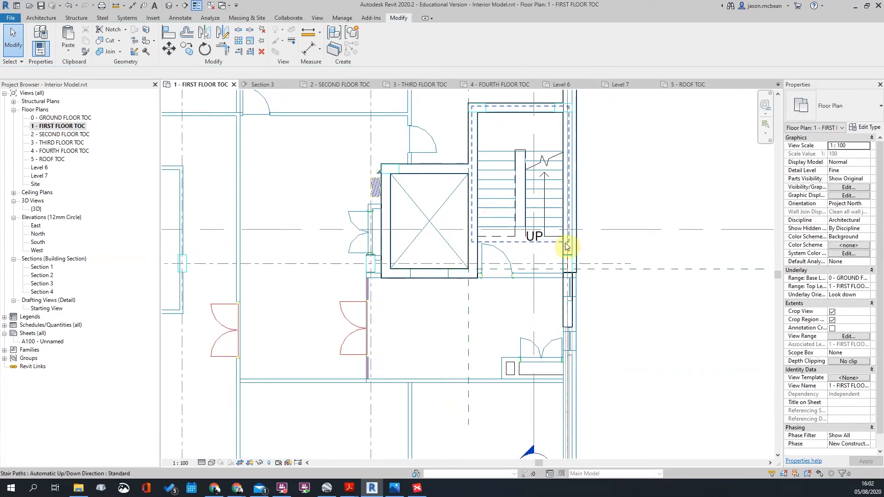
pyautogui.scroll(-2, 546, 328)
pyautogui.doubleClick(533, 314)
pyautogui.scroll(-1, 518, 296)
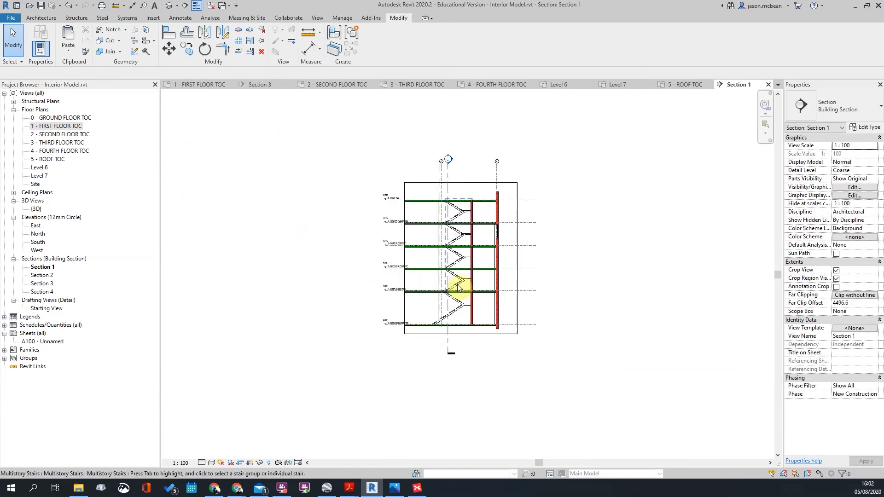
pyautogui.scroll(3, 479, 350)
pyautogui.moveTo(474, 179); pyautogui.dragTo(474, 328, button='middle')
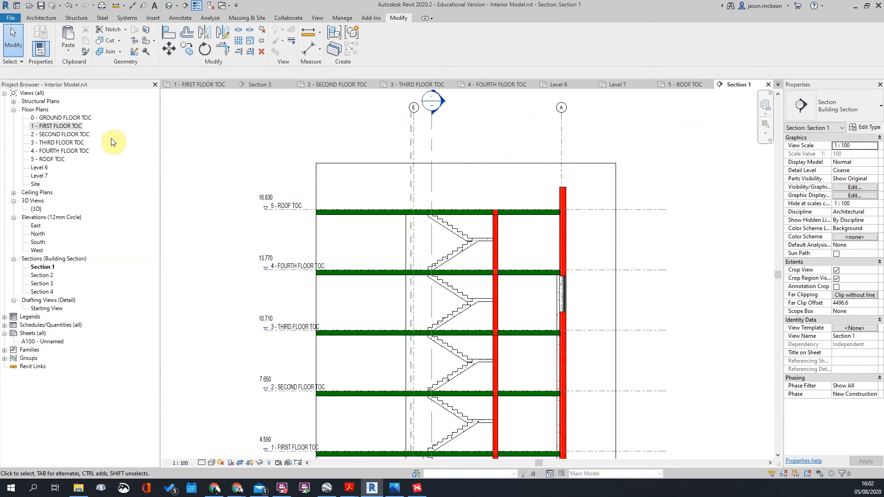
# - Isolate the multistory stairs beside the lift shaft in the 3D view with a selection box, starting from the first floor plan
pyautogui.doubleClick(60, 126)
pyautogui.scroll(3, 529, 203)
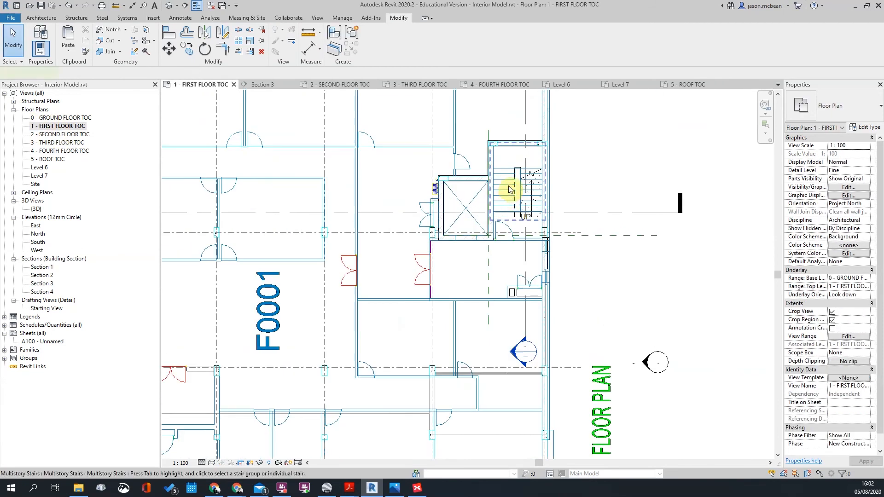
pyautogui.click(509, 189)
pyautogui.scroll(-3, 381, 180)
pyautogui.click(168, 5)
pyautogui.scroll(-3, 427, 236)
pyautogui.keyDown('shift'); pyautogui.moveTo(509, 189); pyautogui.dragTo(446, 189, button='middle'); pyautogui.keyUp('shift')
pyautogui.scroll(3, 400, 257)
pyautogui.click(369, 274)
pyautogui.keyDown('shift'); pyautogui.moveTo(369, 275); pyautogui.dragTo(444, 212, button='middle'); pyautogui.keyUp('shift')
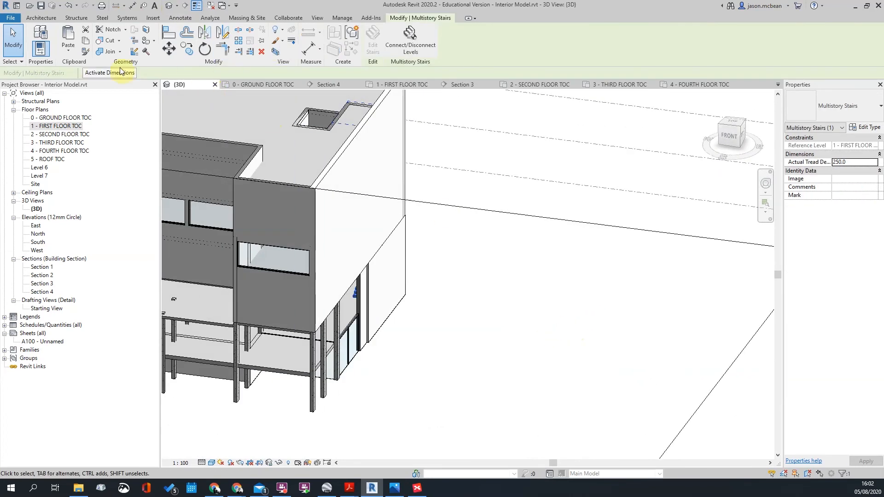
pyautogui.click(272, 54)
pyautogui.keyDown('shift'); pyautogui.moveTo(518, 205); pyautogui.dragTo(450, 219, button='middle'); pyautogui.keyUp('shift')
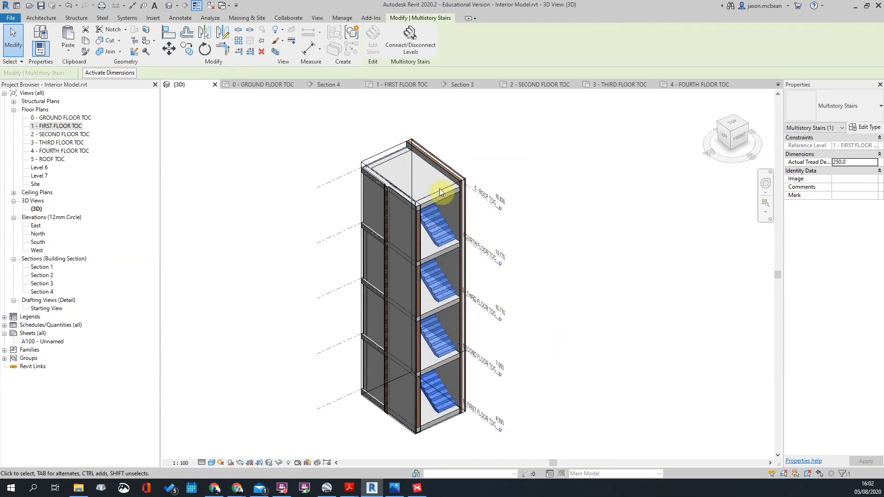
# - Enlarge the 3D section box to include more of the floor slabs and lift shaft around the staircase
pyautogui.click(351, 153)
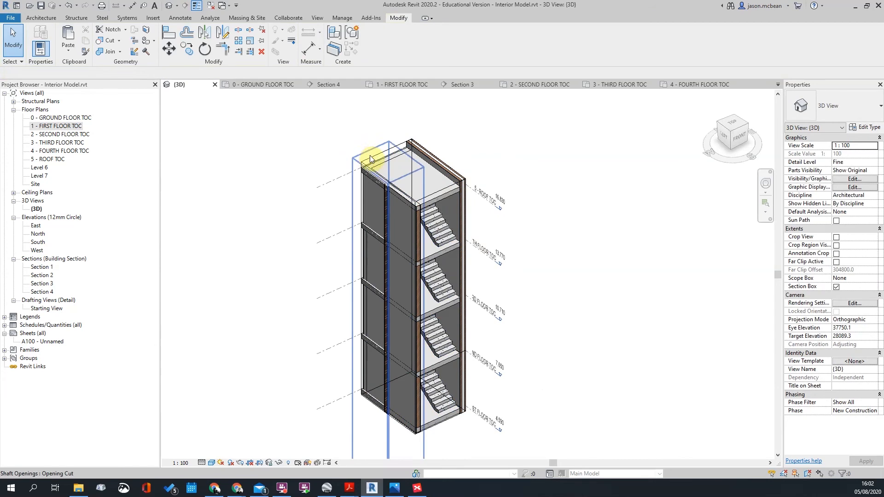
pyautogui.click(381, 171)
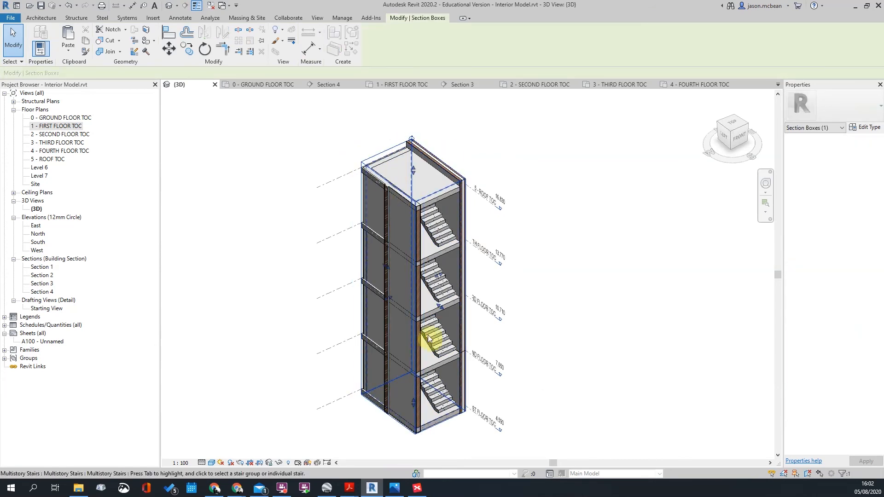
pyautogui.moveTo(473, 321); pyautogui.dragTo(475, 323)
pyautogui.moveTo(402, 309); pyautogui.dragTo(379, 320)
pyautogui.moveTo(367, 302)
pyautogui.keyDown('shift'); pyautogui.mouseDown(button='middle')
pyautogui.moveTo(332, 219)
pyautogui.moveTo(361, 172)
pyautogui.moveTo(371, 285)
pyautogui.mouseUp(button='middle'); pyautogui.keyUp('shift')
pyautogui.scroll(3, 516, 239)
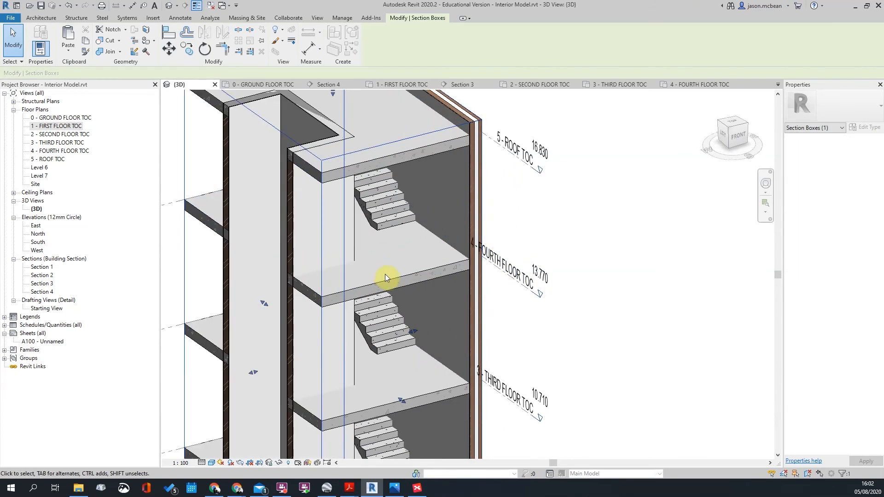
pyautogui.scroll(-3, 384, 276)
pyautogui.keyDown('shift'); pyautogui.moveTo(274, 206); pyautogui.dragTo(298, 198, button='middle'); pyautogui.keyUp('shift')
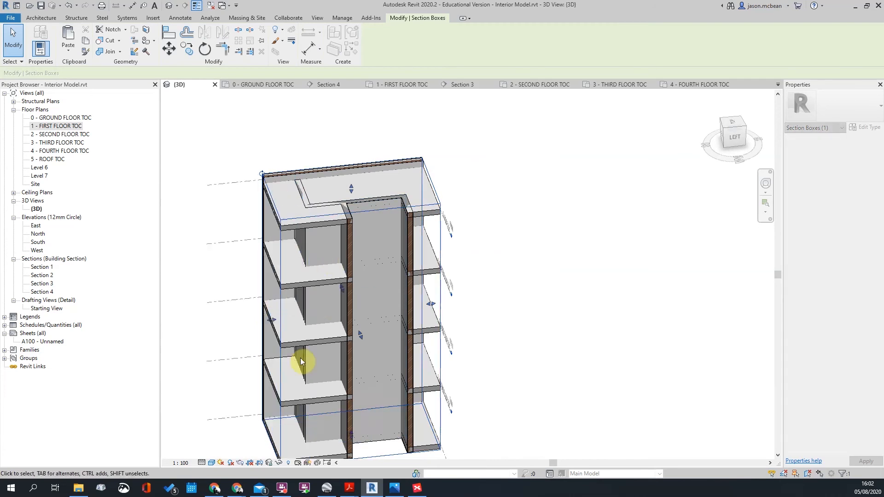
pyautogui.keyDown('shift'); pyautogui.moveTo(306, 361); pyautogui.dragTo(361, 286, button='middle'); pyautogui.keyUp('shift')
pyautogui.scroll(5, 400, 286)
pyautogui.click(404, 278)
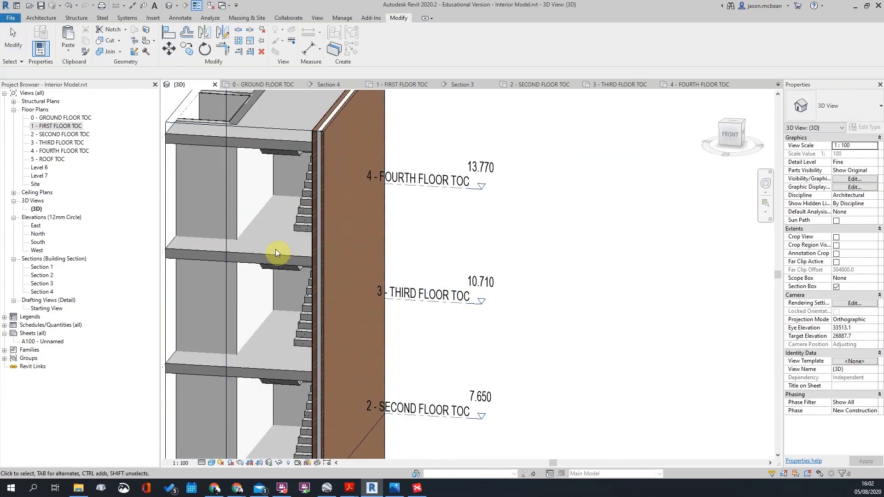
# - Open the boundary sketch of the fourth floor's 255mm concrete slab for editing in the 3D view, using Pick Lines
pyautogui.click(335, 250)
pyautogui.keyDown('shift'); pyautogui.moveTo(386, 241); pyautogui.dragTo(356, 264, button='middle'); pyautogui.keyUp('shift')
pyautogui.scroll(2, 308, 221)
pyautogui.click(371, 51)
pyautogui.scroll(-3, 400, 120)
pyautogui.moveTo(401, 225)
pyautogui.keyDown('shift'); pyautogui.mouseDown(button='middle')
pyautogui.moveTo(489, 210)
pyautogui.moveTo(411, 224)
pyautogui.moveTo(649, 282)
pyautogui.moveTo(411, 211)
pyautogui.moveTo(345, 239)
pyautogui.moveTo(175, 203)
pyautogui.moveTo(227, 170)
pyautogui.moveTo(329, 185)
pyautogui.mouseUp(button='middle'); pyautogui.keyUp('shift')
pyautogui.click(461, 53)
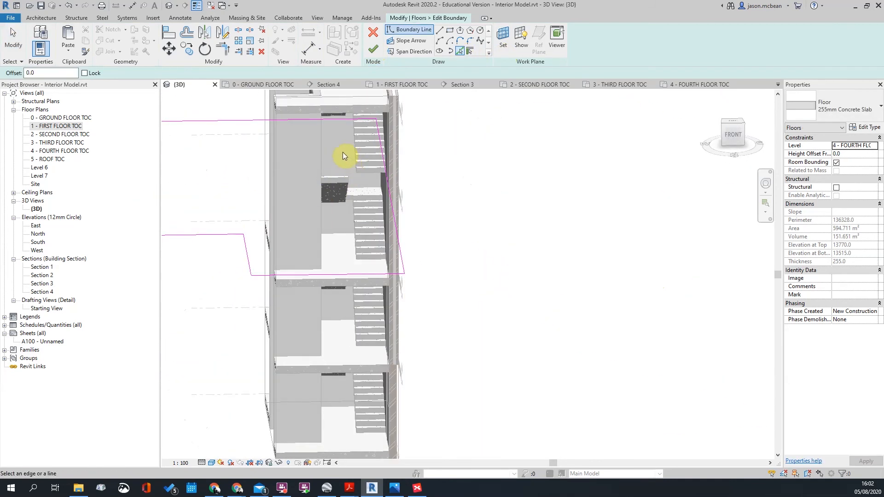
# - Pick new slab boundary lines along the stairwell's wall faces and along the edge of the fourth floor stair run
pyautogui.keyDown('shift'); pyautogui.moveTo(340, 236); pyautogui.dragTo(379, 208, button='middle'); pyautogui.keyUp('shift')
pyautogui.scroll(3, 361, 179)
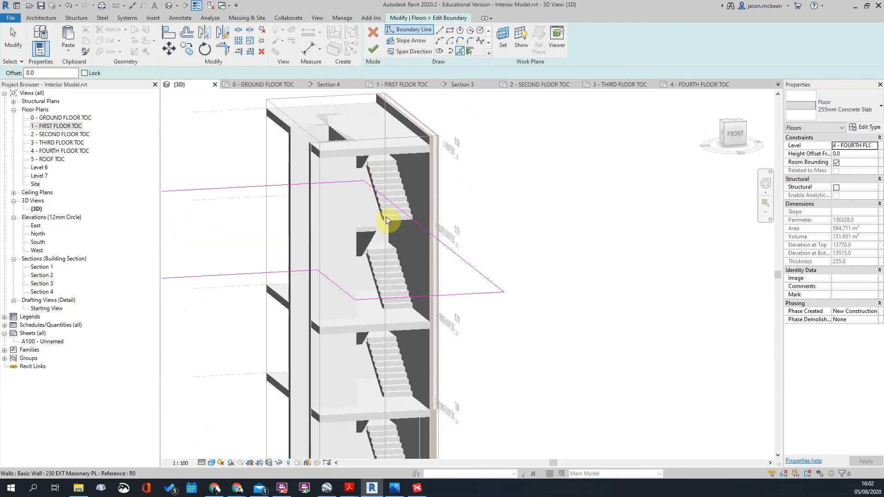
pyautogui.scroll(-3, 386, 216)
pyautogui.press('Escape')
pyautogui.keyDown('shift'); pyautogui.moveTo(386, 320); pyautogui.dragTo(456, 354, button='middle'); pyautogui.keyUp('shift')
pyautogui.scroll(3, 371, 215)
pyautogui.keyDown('shift'); pyautogui.moveTo(275, 226); pyautogui.dragTo(345, 157, button='middle'); pyautogui.keyUp('shift')
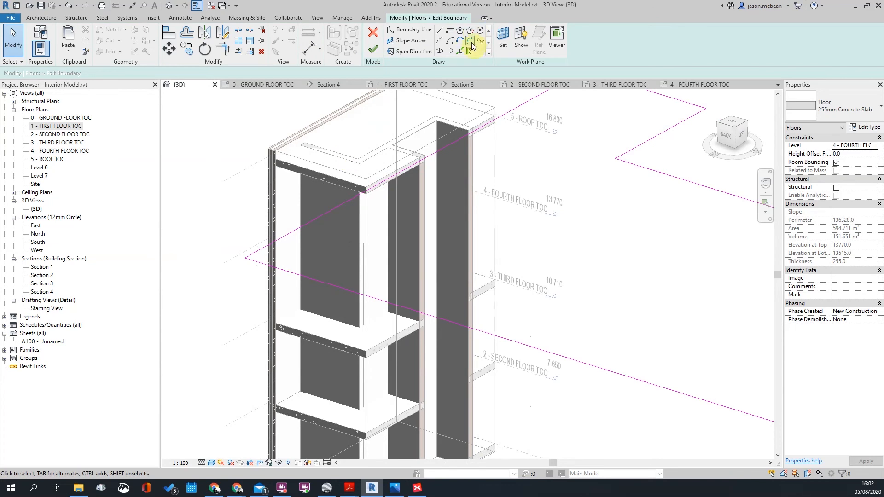
pyautogui.click(355, 236)
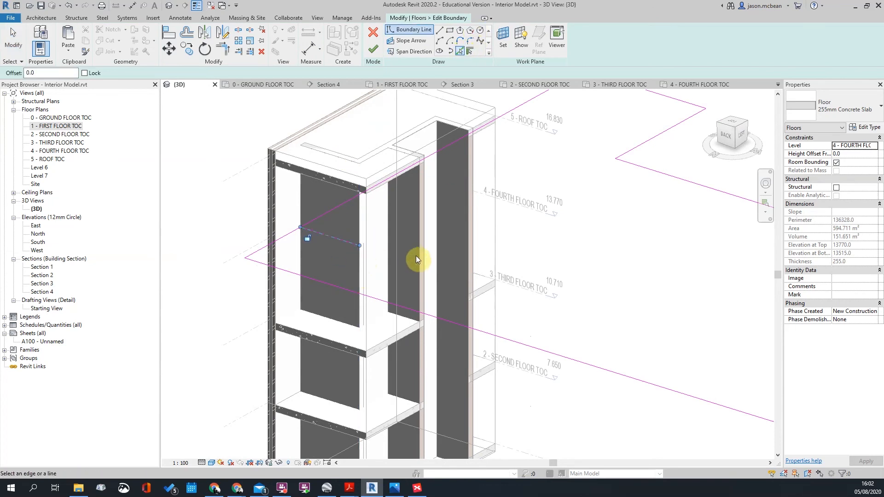
pyautogui.scroll(-3, 490, 257)
pyautogui.moveTo(489, 257)
pyautogui.keyDown('shift'); pyautogui.mouseDown(button='middle')
pyautogui.moveTo(365, 258)
pyautogui.moveTo(338, 304)
pyautogui.moveTo(341, 291)
pyautogui.moveTo(376, 272)
pyautogui.moveTo(436, 291)
pyautogui.moveTo(357, 279)
pyautogui.mouseUp(button='middle'); pyautogui.keyUp('shift')
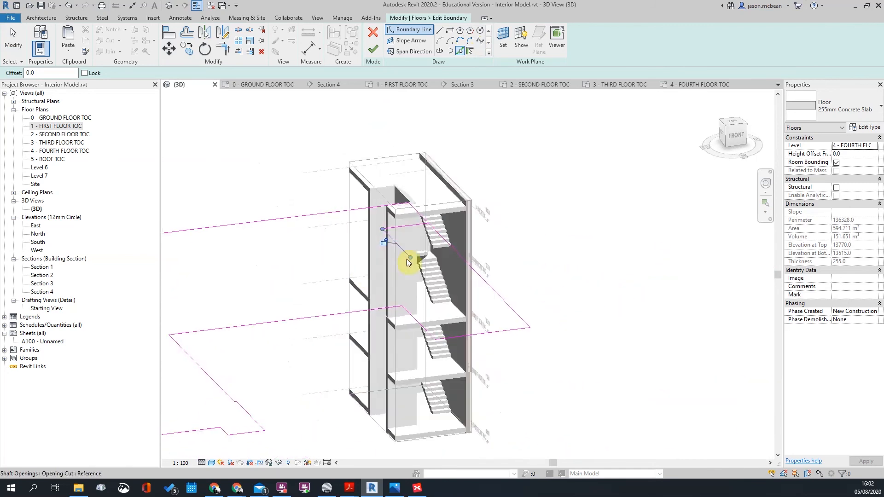
pyautogui.scroll(3, 452, 239)
pyautogui.click(452, 237)
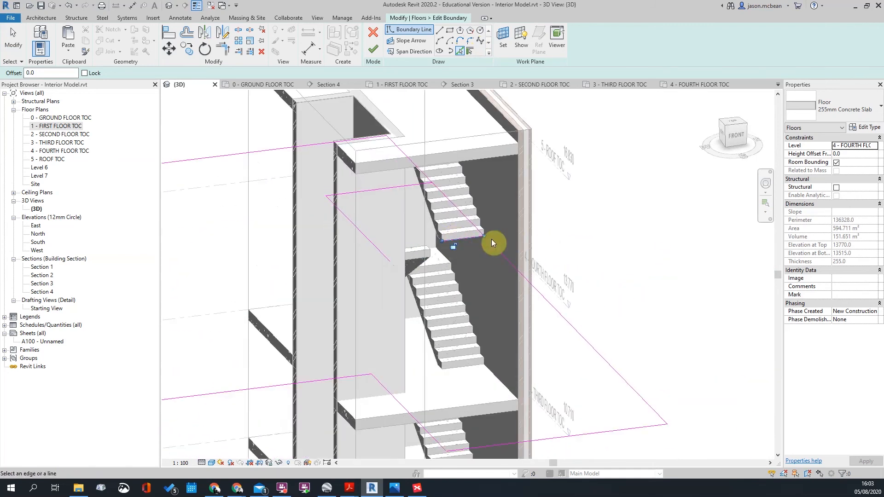
# - Trim the picked lines and the existing slab outline to each other to form the notch around the stairs
pyautogui.press('Escape')
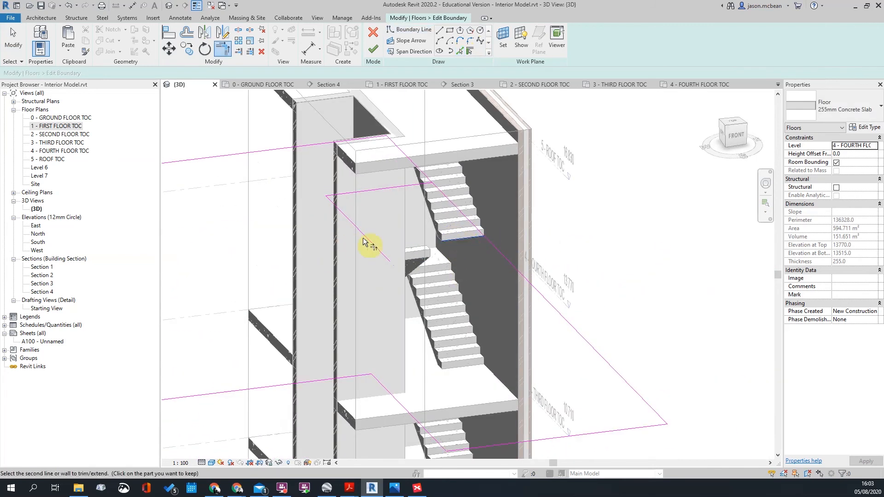
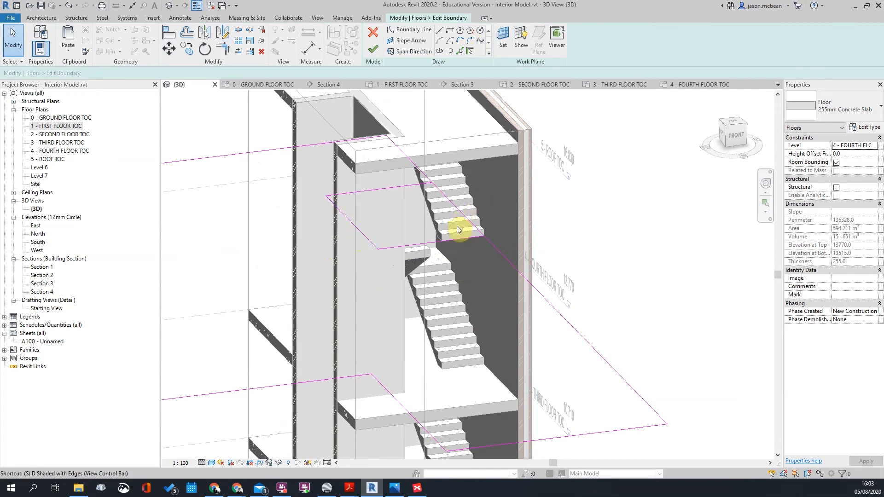
pyautogui.press('t')
pyautogui.press('r')
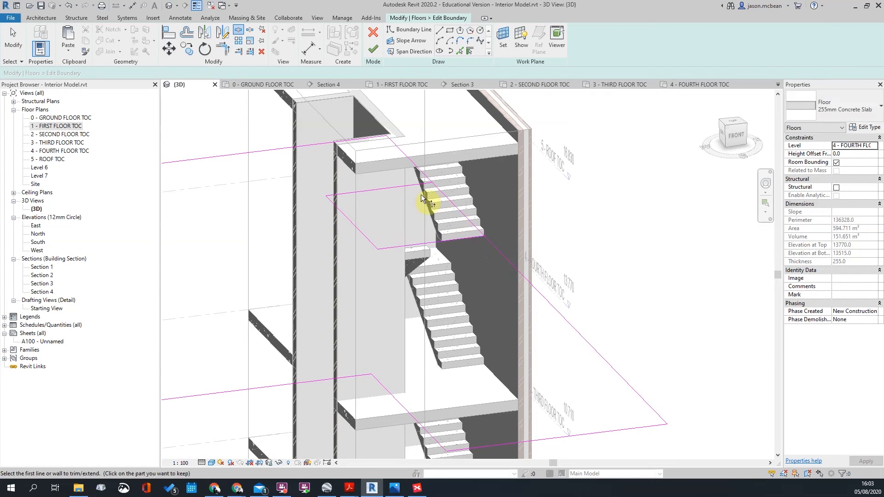
pyautogui.click(421, 184)
pyautogui.click(430, 180)
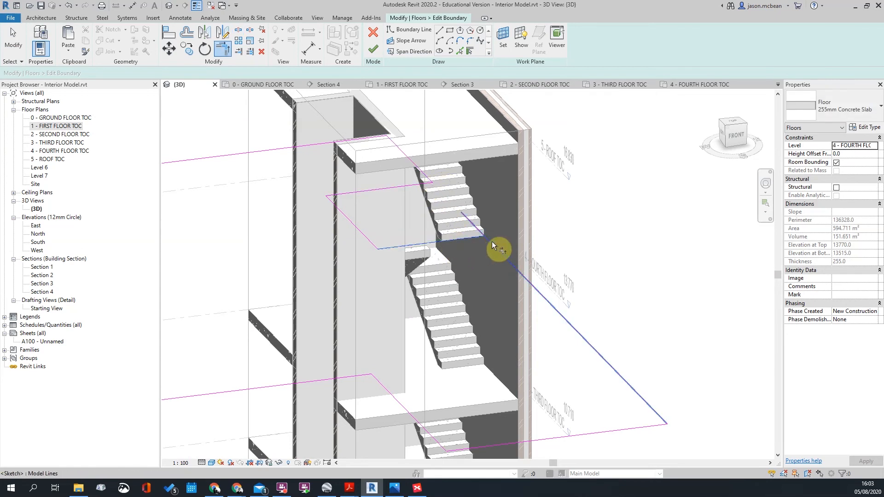
pyautogui.press('Escape')
pyautogui.scroll(-6, 430, 282)
pyautogui.keyDown('shift'); pyautogui.moveTo(426, 345); pyautogui.dragTo(421, 282, button='middle'); pyautogui.keyUp('shift')
pyautogui.scroll(6, 421, 276)
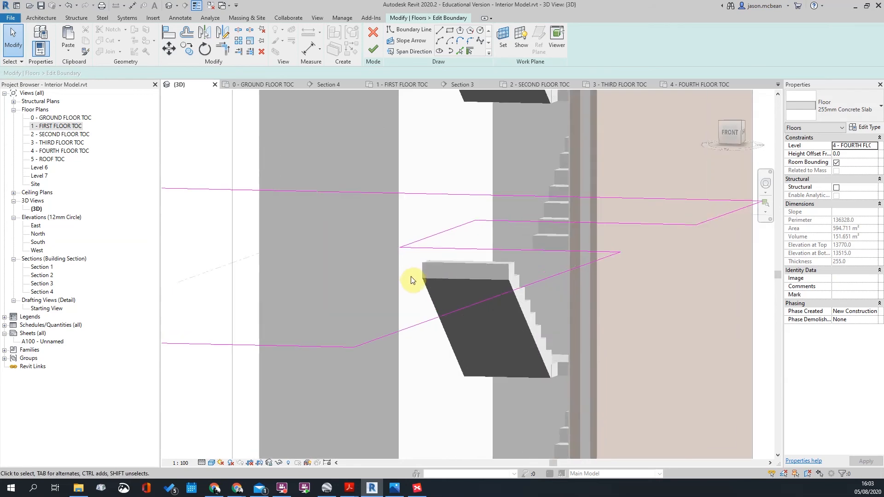
pyautogui.press('a')
pyautogui.press('l')
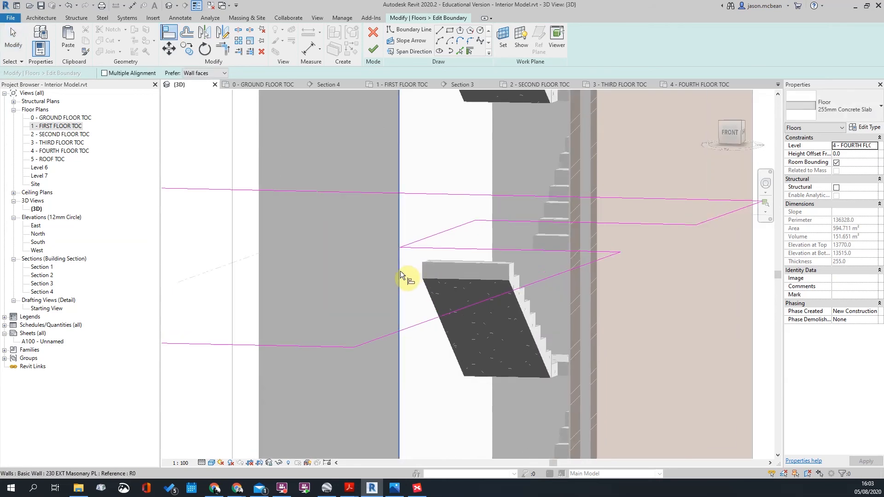
pyautogui.scroll(-4, 423, 268)
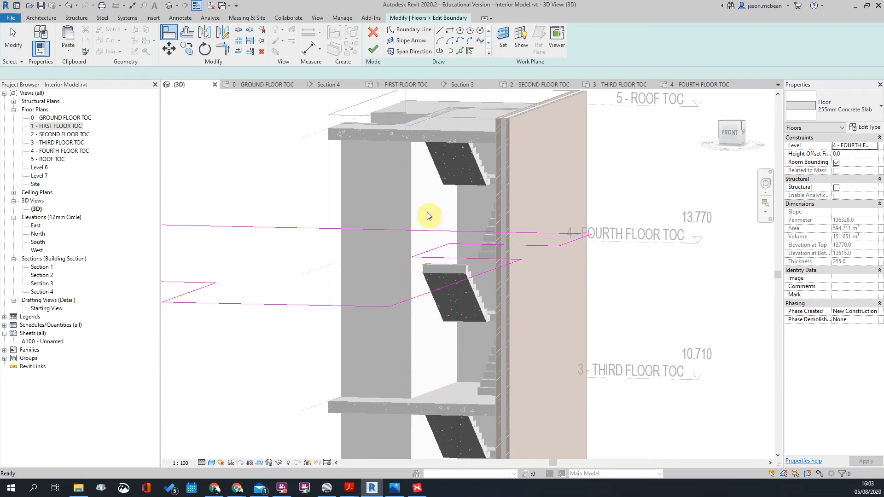
pyautogui.scroll(1, 425, 262)
pyautogui.press('a')
pyautogui.press('l')
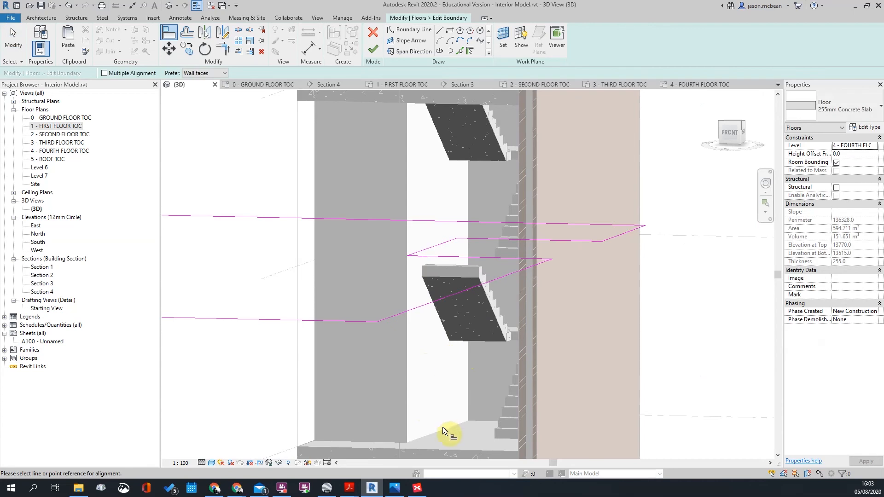
pyautogui.press('Escape')
pyautogui.press('Escape')
# - Pull the side boundary line of the stair notch off the wall between stairs and lift, and align it to the wall face
pyautogui.click(433, 247)
pyautogui.scroll(2, 433, 248)
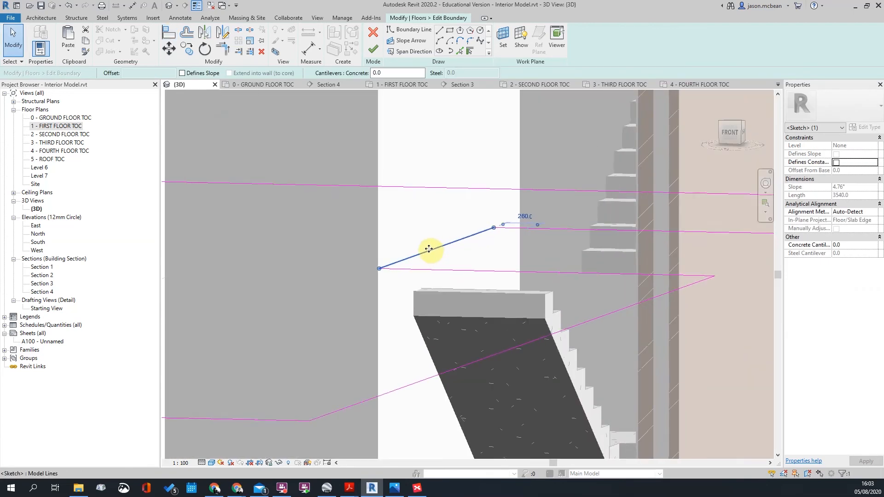
pyautogui.moveTo(495, 239); pyautogui.dragTo(505, 244)
pyautogui.click(501, 259)
pyautogui.scroll(-2, 467, 253)
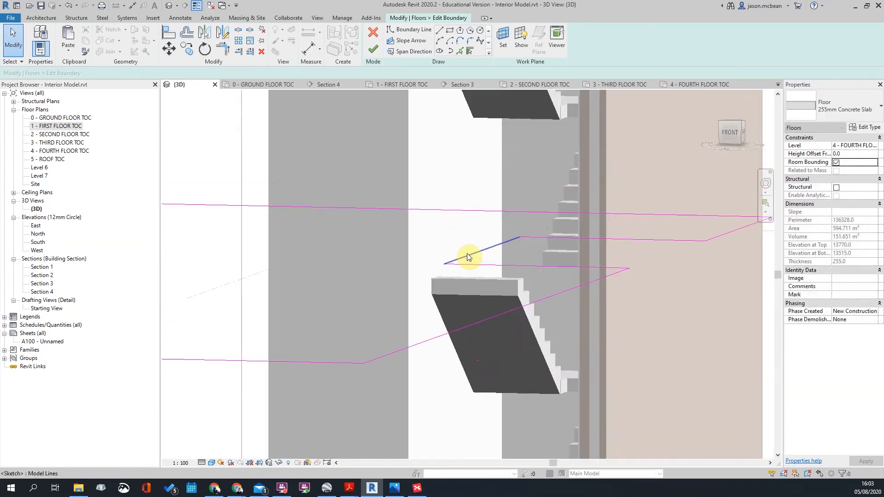
pyautogui.press('a')
pyautogui.press('l')
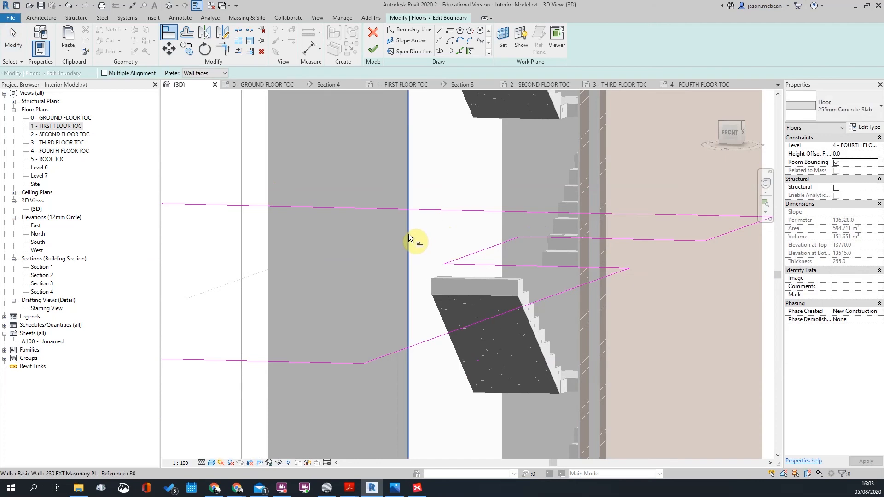
pyautogui.scroll(-5, 409, 237)
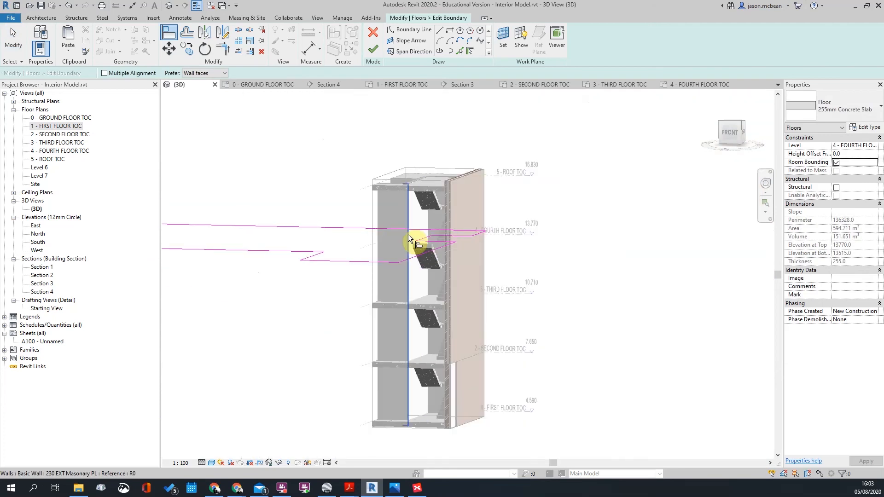
pyautogui.click(409, 236)
pyautogui.scroll(2, 427, 238)
pyautogui.click(427, 238)
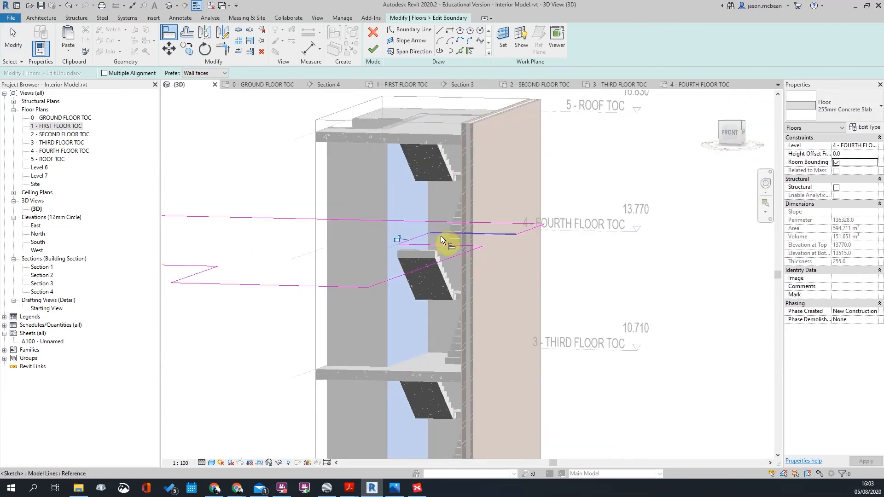
pyautogui.scroll(3, 423, 237)
pyautogui.press('Escape')
pyautogui.press('Escape')
# - Open the 4 - FOURTH FLOOR TOC floor plan with the slab boundary sketch still active
pyautogui.scroll(-3, 421, 217)
pyautogui.keyDown('shift'); pyautogui.moveTo(520, 281); pyautogui.dragTo(551, 368, button='middle'); pyautogui.keyUp('shift')
pyautogui.scroll(-8, 507, 259)
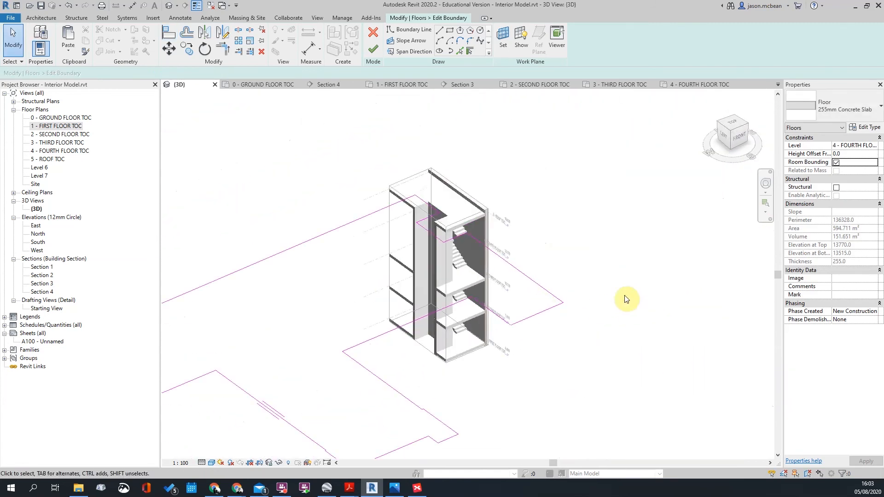
pyautogui.keyDown('shift'); pyautogui.moveTo(653, 345); pyautogui.dragTo(487, 306, button='middle'); pyautogui.keyUp('shift')
pyautogui.scroll(5, 460, 240)
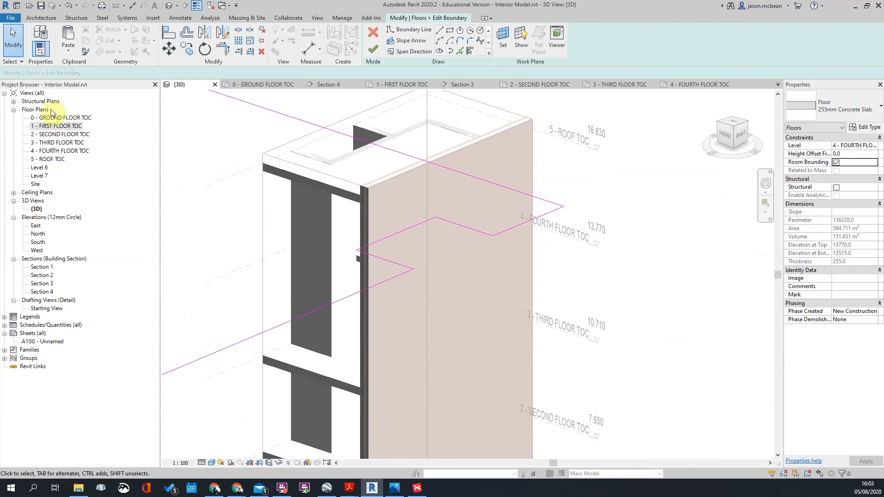
pyautogui.doubleClick(55, 151)
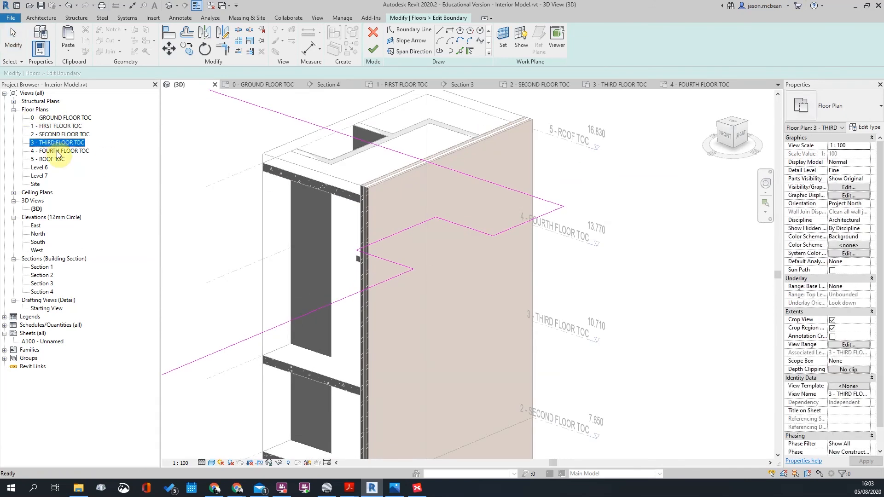
# - Move the boundary line behind the stair's half landing onto the inner face of the stairwell's end wall
pyautogui.scroll(2, 558, 211)
pyautogui.scroll(5, 399, 154)
pyautogui.scroll(1, 398, 151)
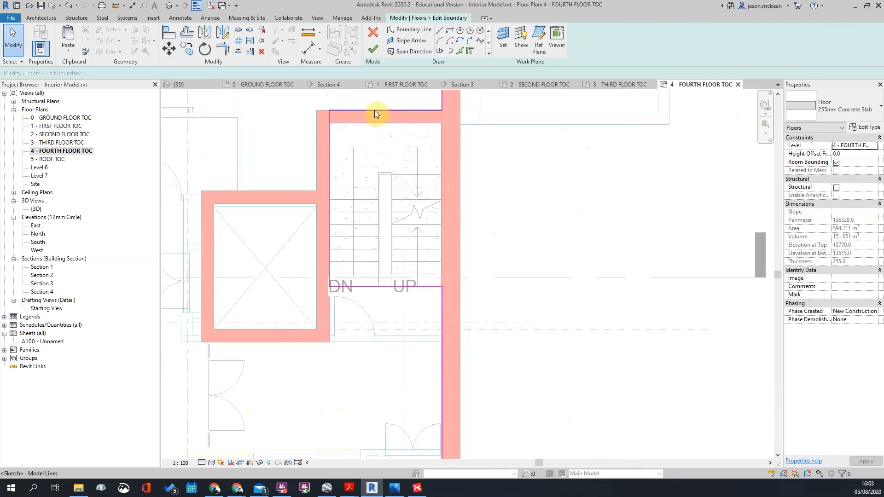
pyautogui.scroll(2, 374, 109)
pyautogui.click(375, 109)
pyautogui.scroll(5, 306, 106)
pyautogui.scroll(4, 374, 113)
pyautogui.moveTo(363, 160); pyautogui.dragTo(360, 182)
pyautogui.scroll(-5, 363, 154)
pyautogui.press('Escape')
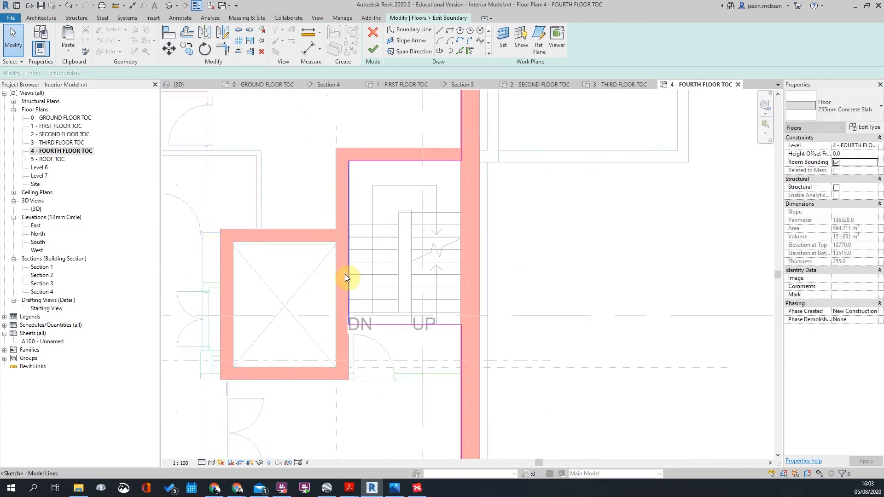
# - Finish the slab boundary edit and decline joining geometry and cutting the overlapping volume out of the walls
pyautogui.scroll(7, 344, 273)
pyautogui.scroll(-2, 549, 418)
pyautogui.moveTo(550, 418); pyautogui.dragTo(475, 308, button='middle')
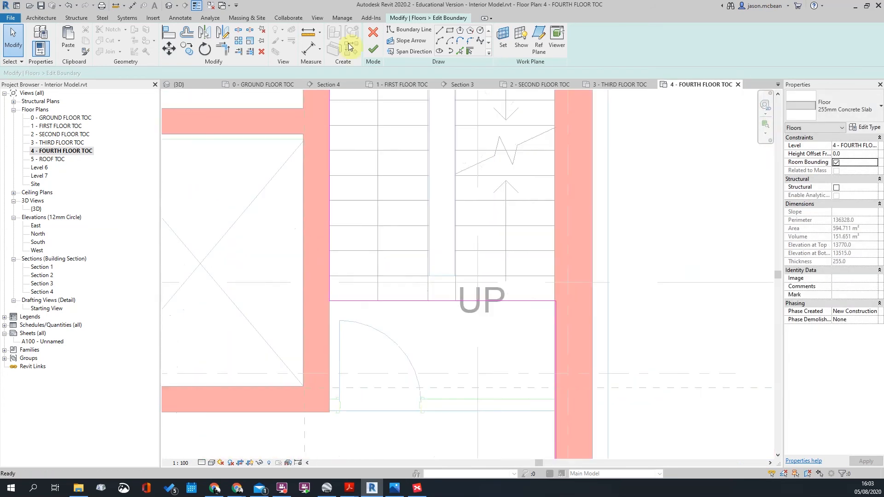
pyautogui.click(383, 59)
pyautogui.click(499, 254)
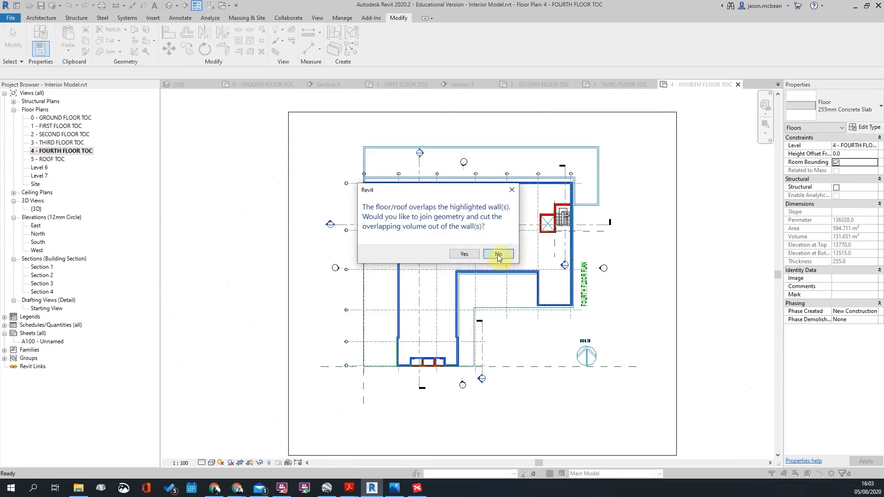
# - Open Section 1 through the stairs and examine how the fourth floor slab edge meets the stair runs
pyautogui.scroll(6, 557, 221)
pyautogui.scroll(-2, 560, 258)
pyautogui.scroll(-6, 473, 165)
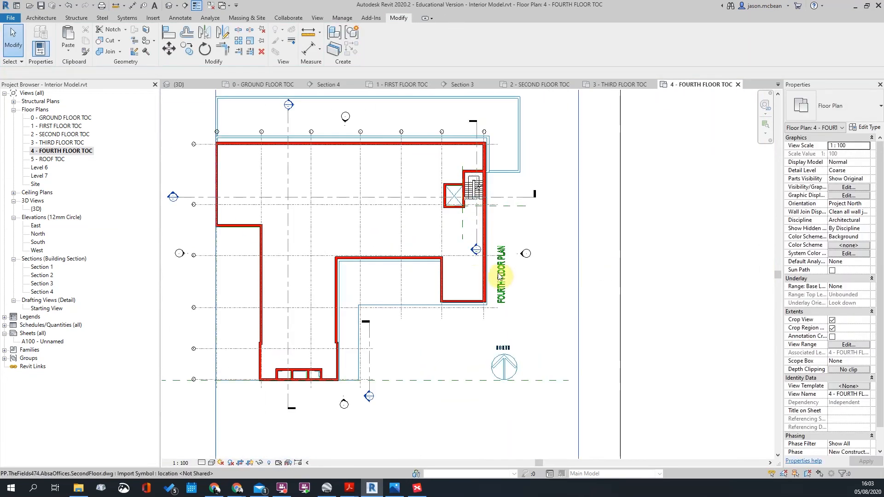
pyautogui.doubleClick(472, 251)
pyautogui.scroll(5, 467, 296)
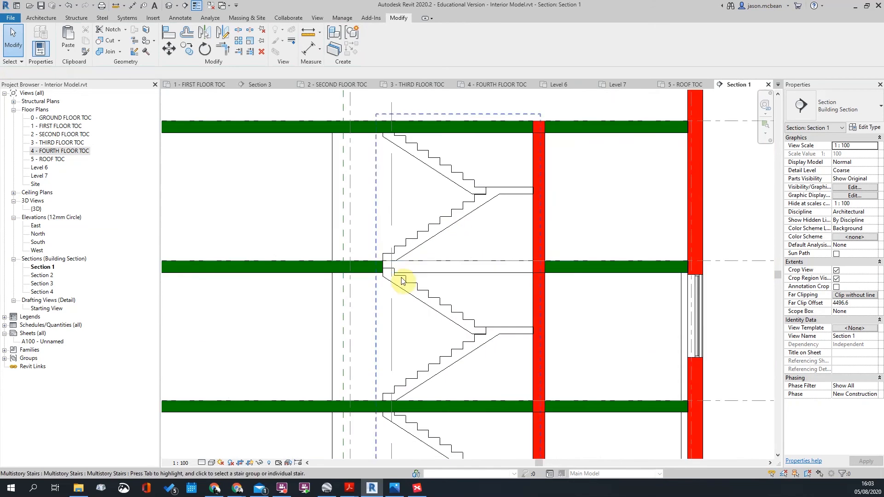
pyautogui.scroll(3, 329, 267)
pyautogui.scroll(3, 416, 260)
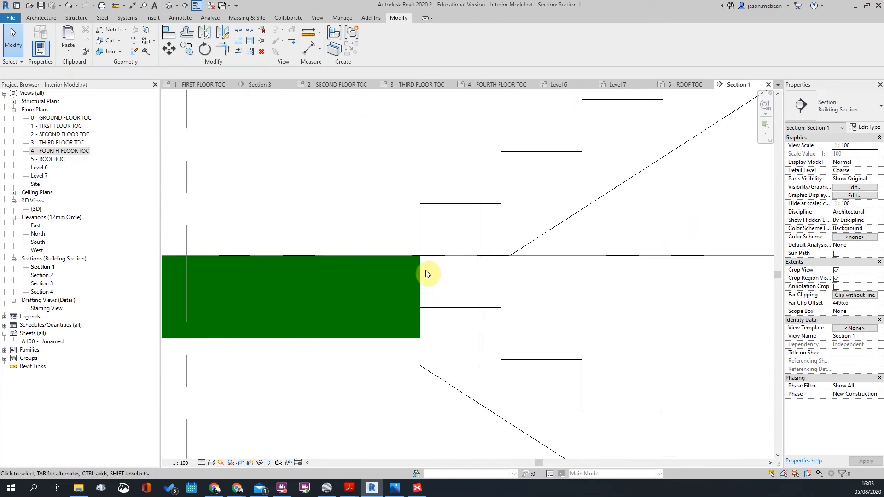
pyautogui.scroll(-5, 460, 272)
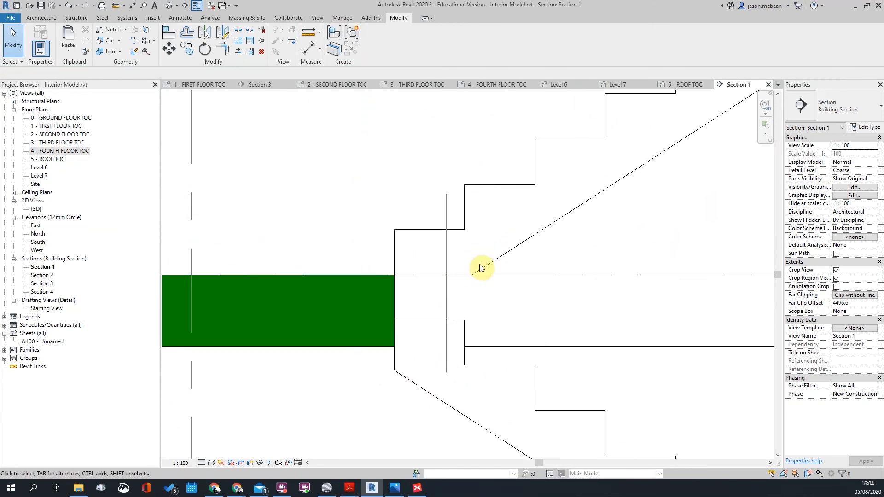
pyautogui.click(490, 269)
pyautogui.scroll(-3, 410, 290)
pyautogui.press('Escape')
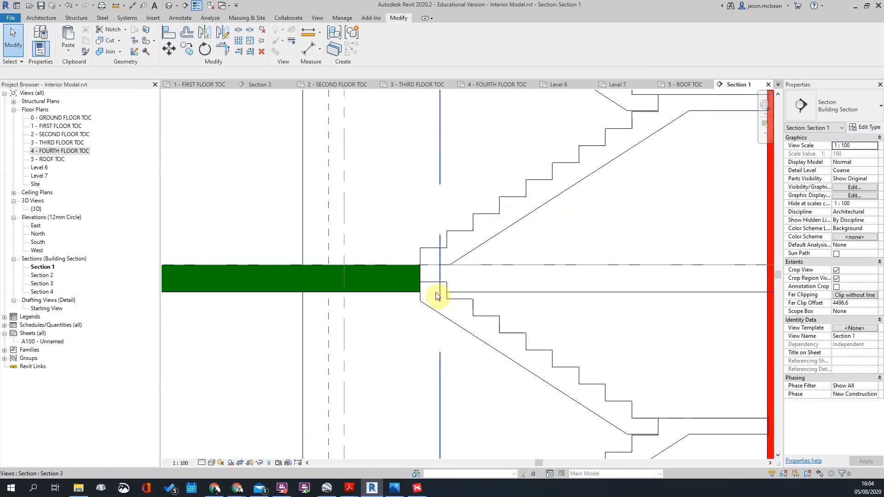
pyautogui.scroll(-2, 415, 267)
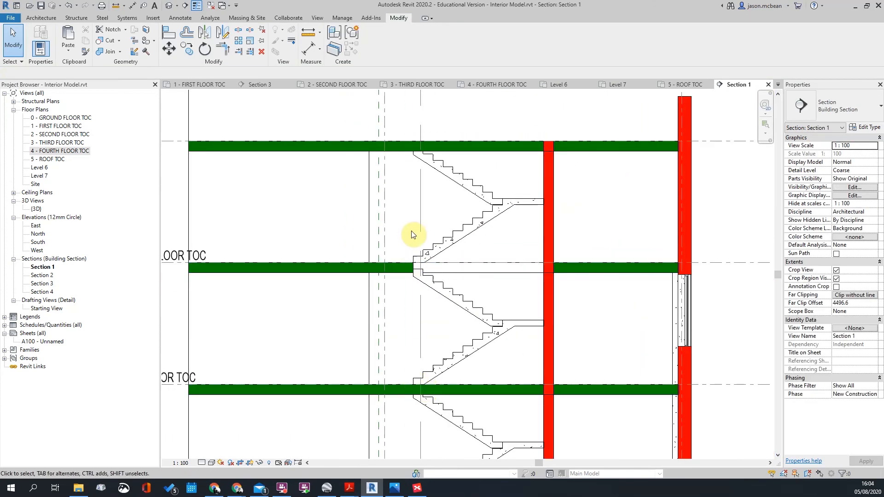
pyautogui.scroll(-3, 415, 278)
pyautogui.scroll(5, 414, 278)
pyautogui.scroll(-4, 454, 290)
pyautogui.scroll(2, 553, 244)
pyautogui.scroll(-3, 575, 244)
pyautogui.scroll(5, 410, 254)
pyautogui.click(421, 256)
pyautogui.scroll(-3, 422, 256)
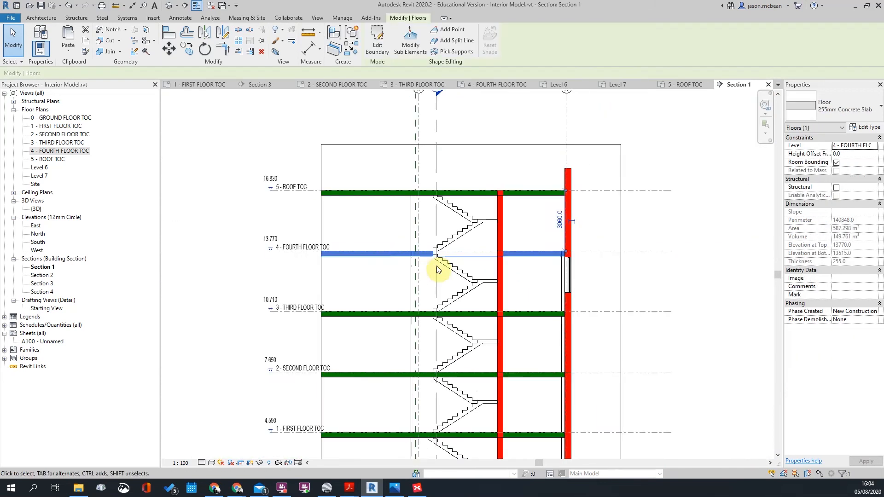
pyautogui.scroll(3, 432, 258)
pyautogui.click(377, 46)
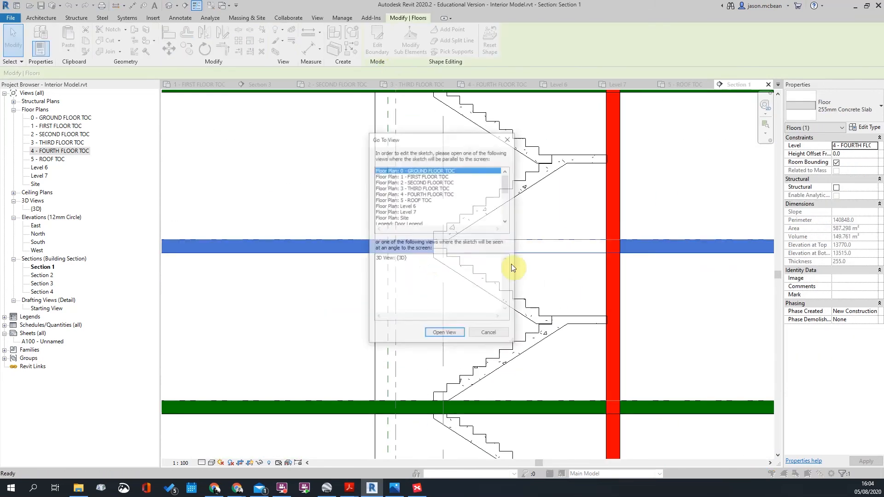
pyautogui.click(489, 334)
pyautogui.scroll(-4, 690, 339)
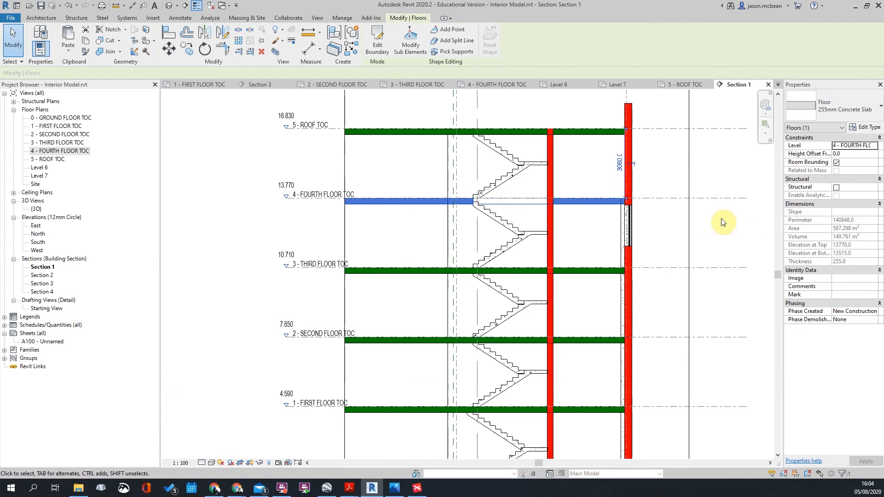
# - Open the 3D view and orient it towards the cut-open stairwell at the fourth floor slab
pyautogui.click(751, 229)
pyautogui.scroll(2, 498, 267)
pyautogui.scroll(-2, 512, 317)
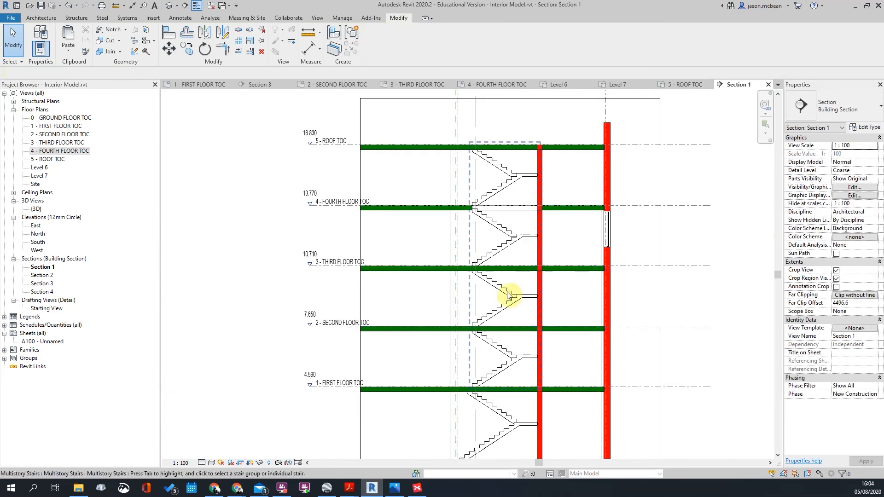
pyautogui.moveTo(516, 250); pyautogui.dragTo(509, 225, button='middle')
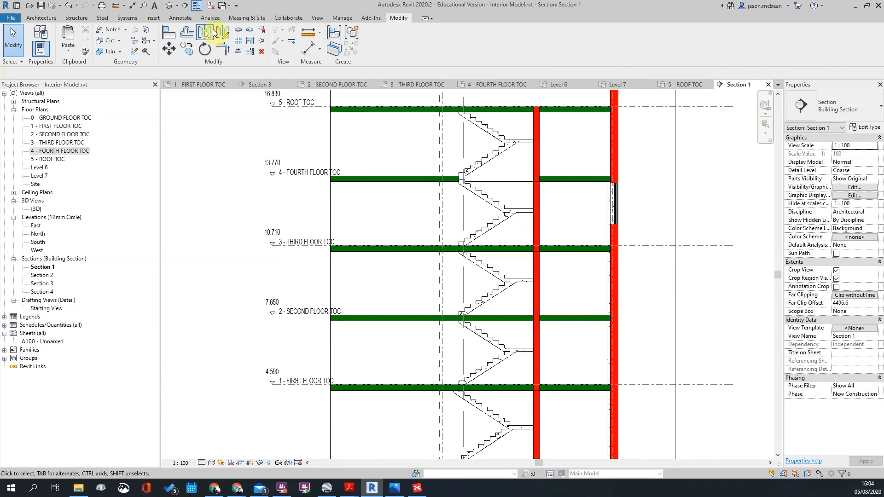
pyautogui.click(169, 5)
pyautogui.keyDown('shift'); pyautogui.moveTo(355, 296); pyautogui.dragTo(484, 221, button='middle'); pyautogui.keyUp('shift')
pyautogui.scroll(4, 444, 250)
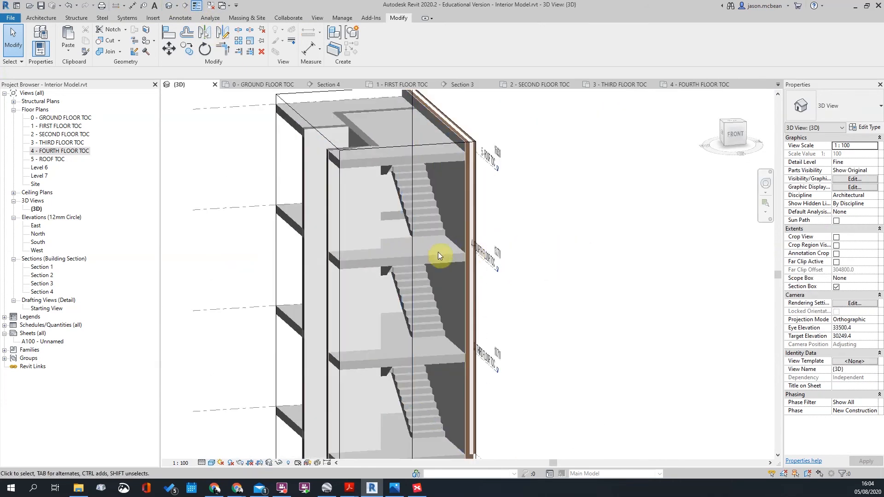
# - Copy the stair opening lines from the fourth floor slab's boundary sketch, finish the edit and decline cutting the walls
pyautogui.click(406, 242)
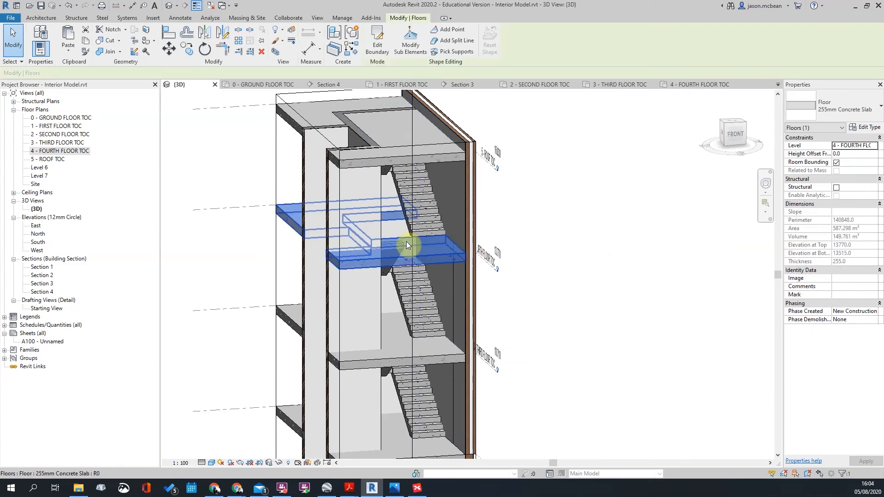
pyautogui.click(383, 50)
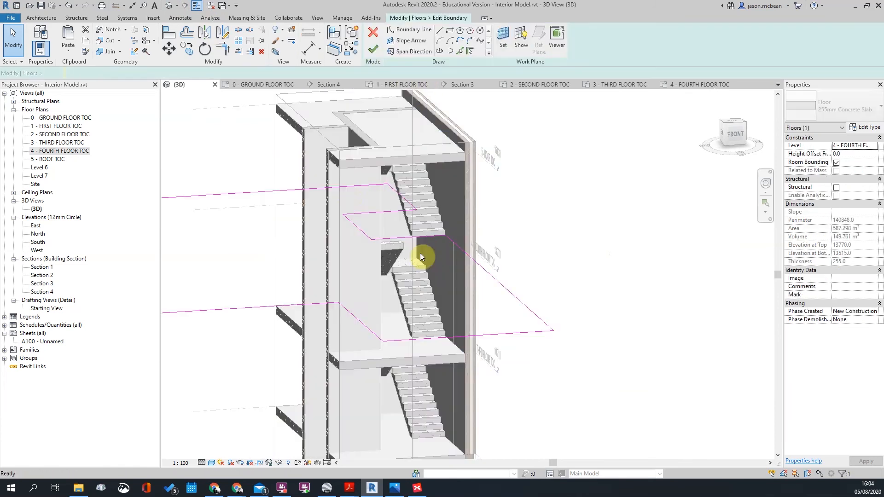
pyautogui.click(482, 274)
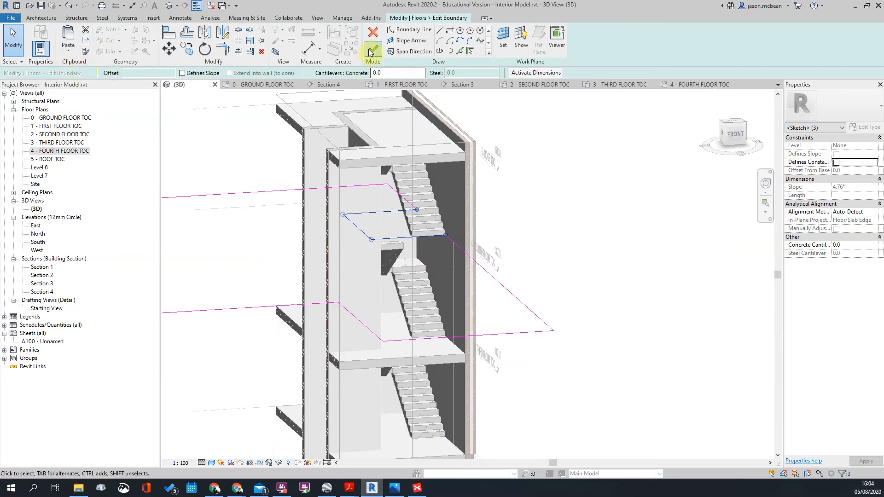
pyautogui.click(370, 51)
pyautogui.click(499, 254)
pyautogui.scroll(4, 448, 332)
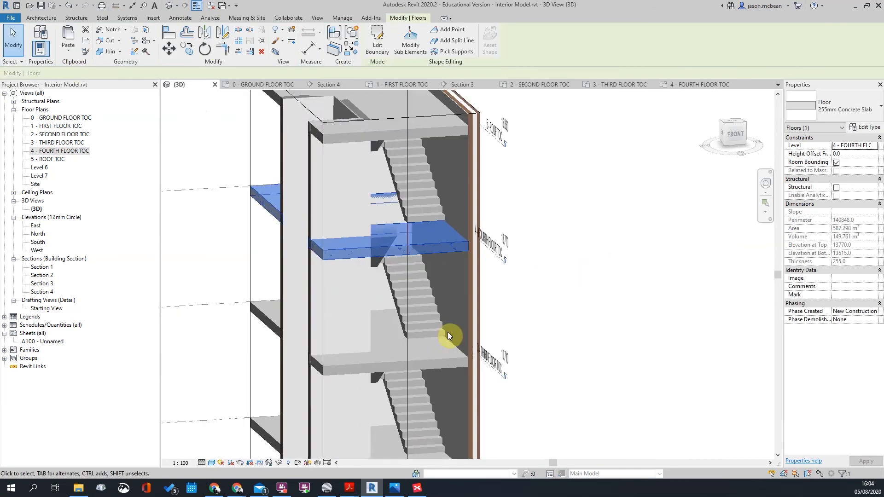
# - Edit the third floor slab's boundary and paste the copied opening lines aligned to the 3 - THIRD FLOOR TOC level
pyautogui.scroll(-2, 381, 157)
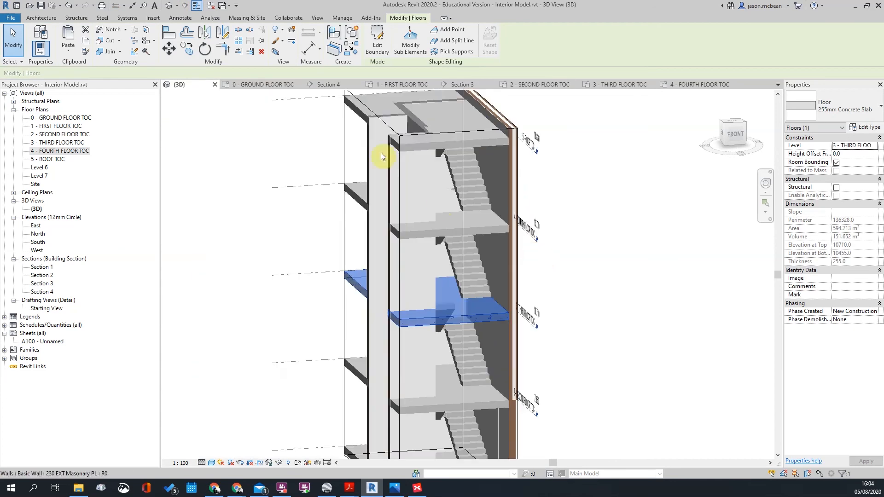
pyautogui.click(377, 44)
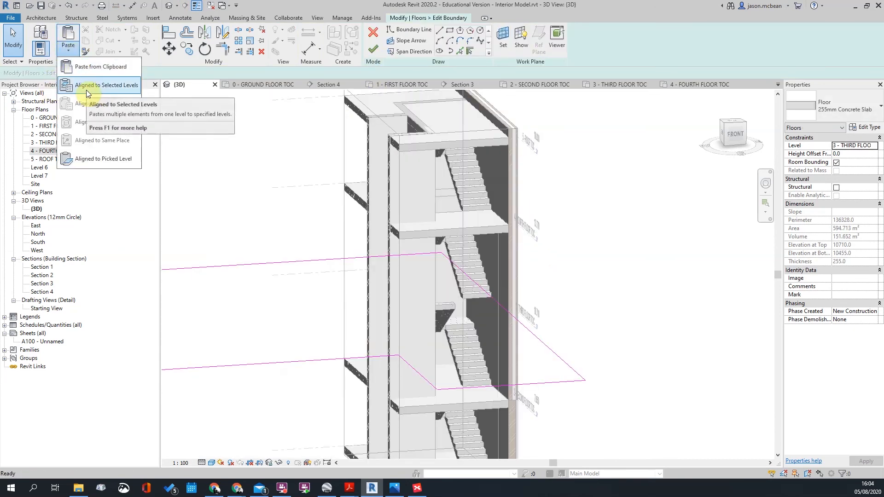
pyautogui.click(88, 96)
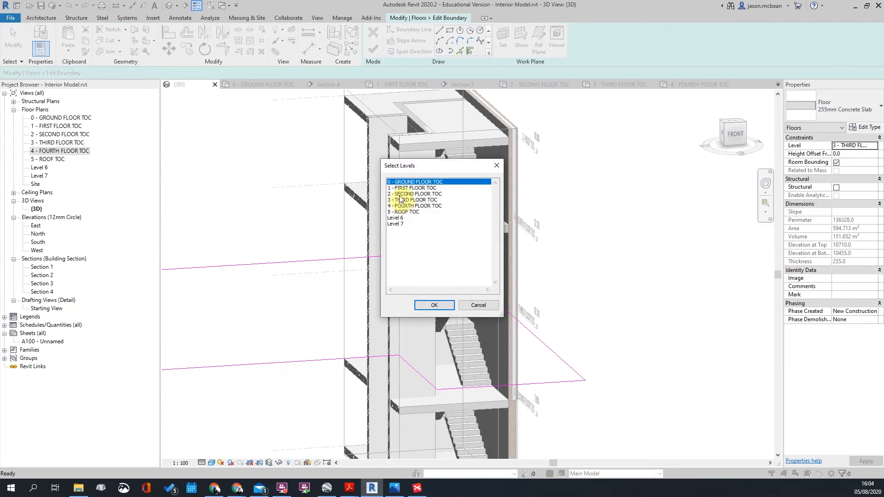
pyautogui.click(434, 305)
# - Split and trim the third floor slab's boundary edge to the pasted opening lines, then finish the edit without joining the walls
pyautogui.scroll(5, 488, 296)
pyautogui.press('Escape')
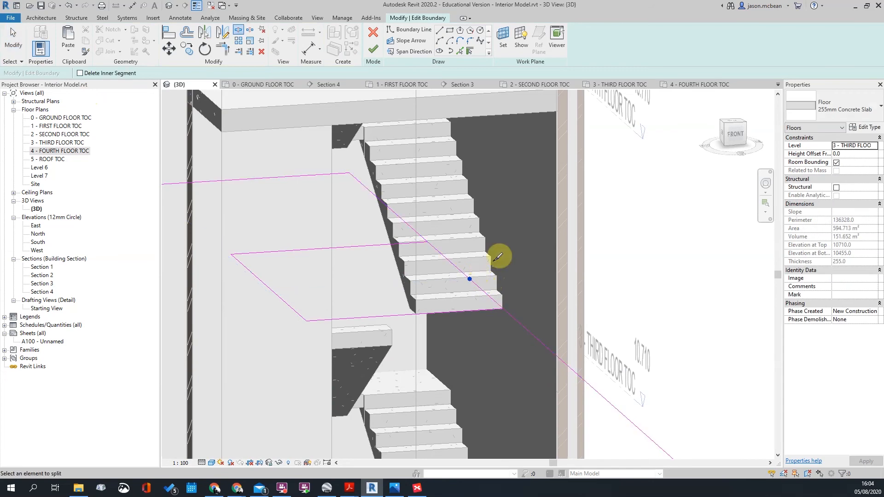
pyautogui.scroll(-3, 477, 293)
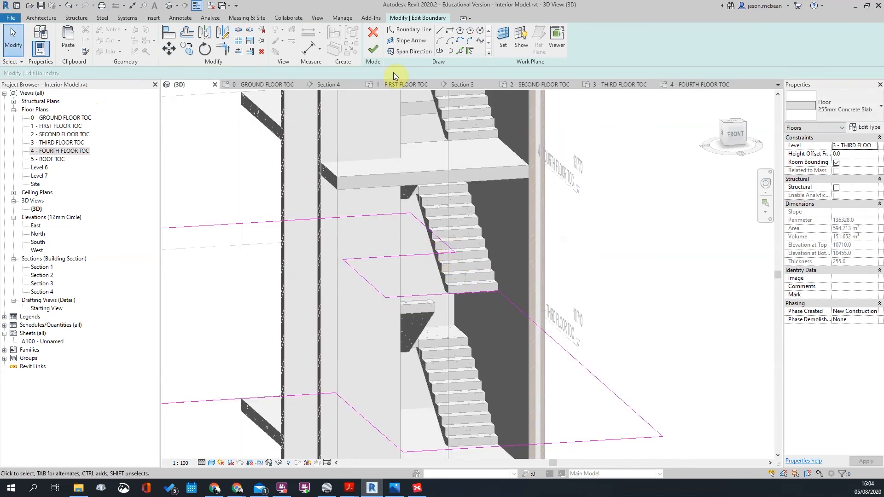
pyautogui.click(373, 49)
pyautogui.click(509, 249)
pyautogui.press('Return')
pyautogui.scroll(4, 535, 270)
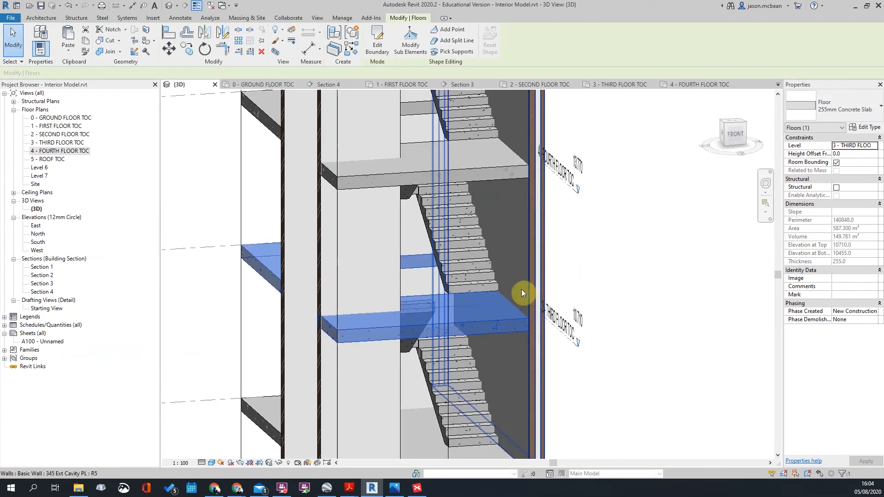
# - Edit the second floor slab's boundary and paste the copied opening lines aligned to the 2 - SECOND FLOOR TOC level
pyautogui.keyDown('shift'); pyautogui.moveTo(644, 367); pyautogui.dragTo(586, 381, button='middle'); pyautogui.keyUp('shift')
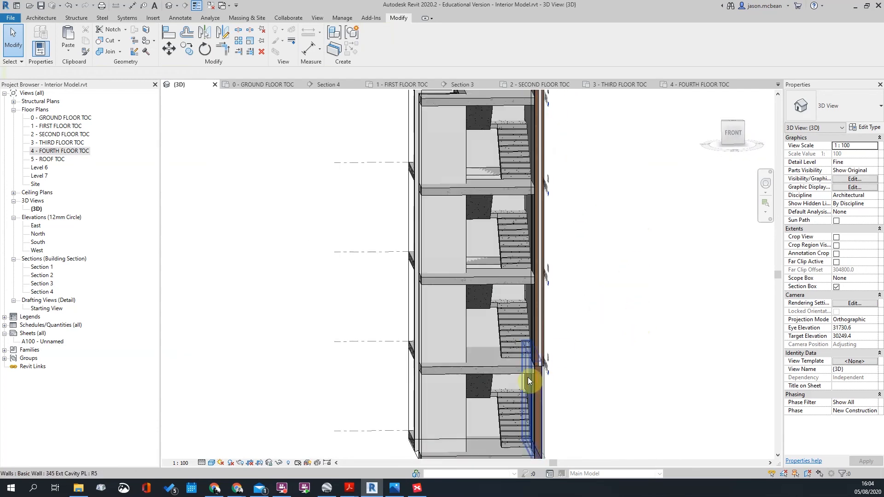
pyautogui.click(501, 366)
pyautogui.keyDown('shift'); pyautogui.moveTo(506, 377); pyautogui.dragTo(360, 20, button='middle'); pyautogui.keyUp('shift')
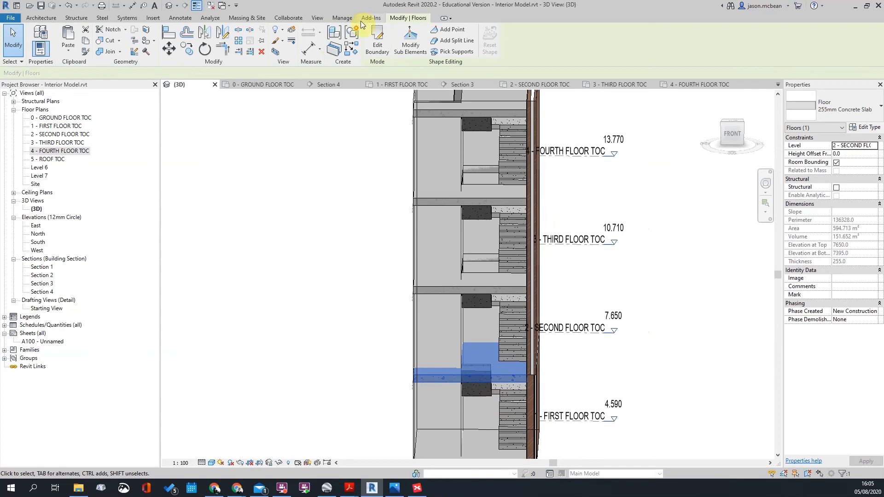
pyautogui.click(377, 37)
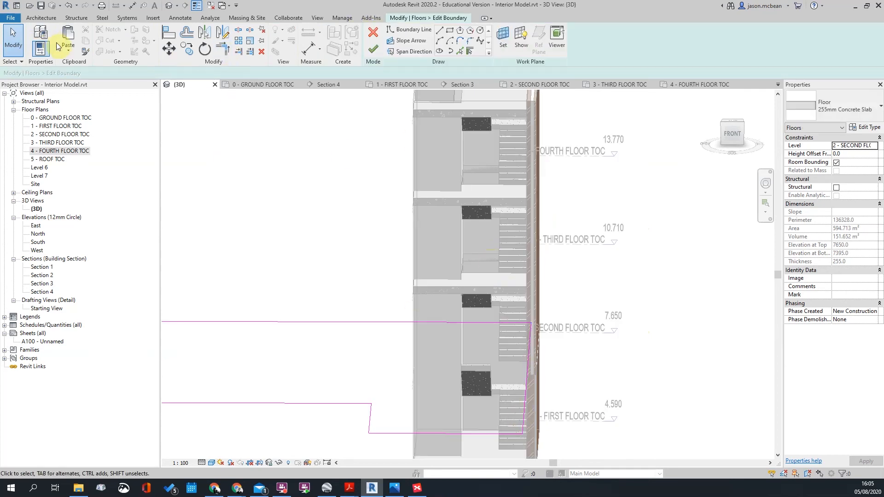
pyautogui.click(68, 49)
pyautogui.click(95, 82)
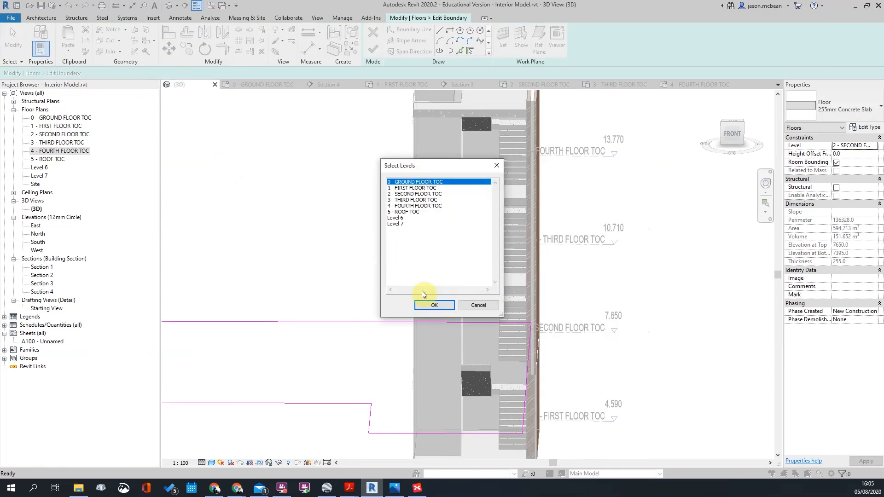
pyautogui.click(434, 306)
pyautogui.keyDown('shift'); pyautogui.moveTo(457, 283); pyautogui.dragTo(494, 355, button='middle'); pyautogui.keyUp('shift')
pyautogui.scroll(5, 503, 355)
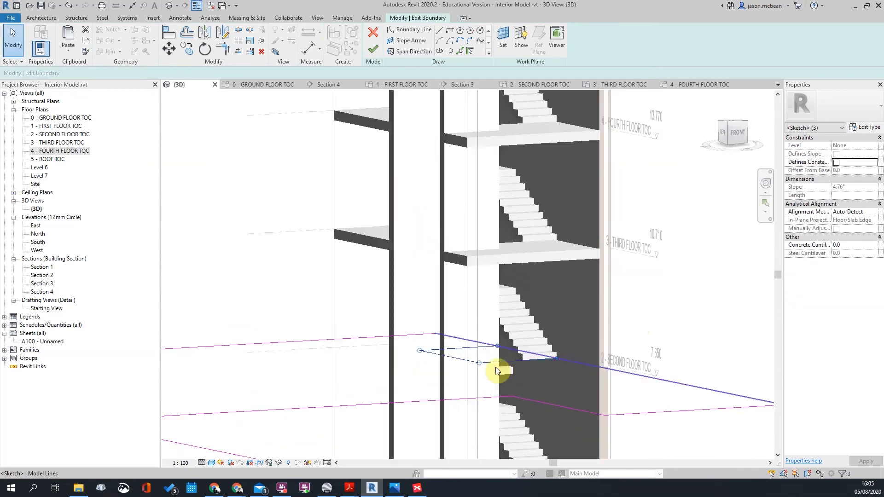
# - Trim the second floor slab's boundary edge to the pasted stair opening lines so they form one closed loop
pyautogui.press('Escape')
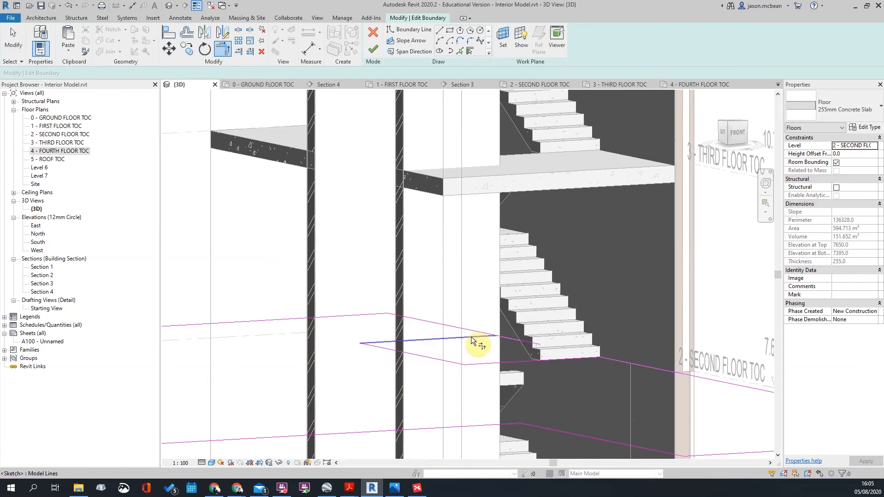
pyautogui.click(475, 329)
pyautogui.press('Escape')
pyautogui.press('Escape')
pyautogui.keyDown('shift'); pyautogui.moveTo(513, 327); pyautogui.dragTo(525, 405, button='middle'); pyautogui.keyUp('shift')
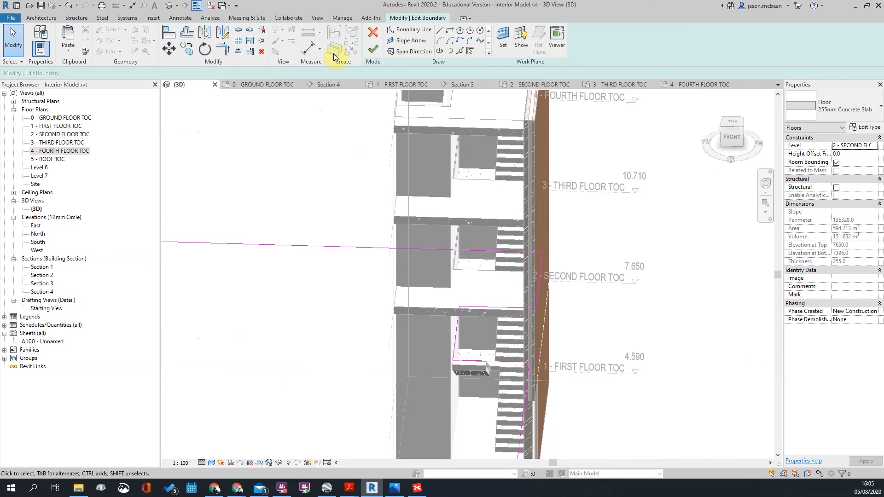
# - Finish the second floor slab's boundary edit and decline joining geometry and cutting the overlapping volume out of the walls
pyautogui.click(373, 49)
pyautogui.click(504, 250)
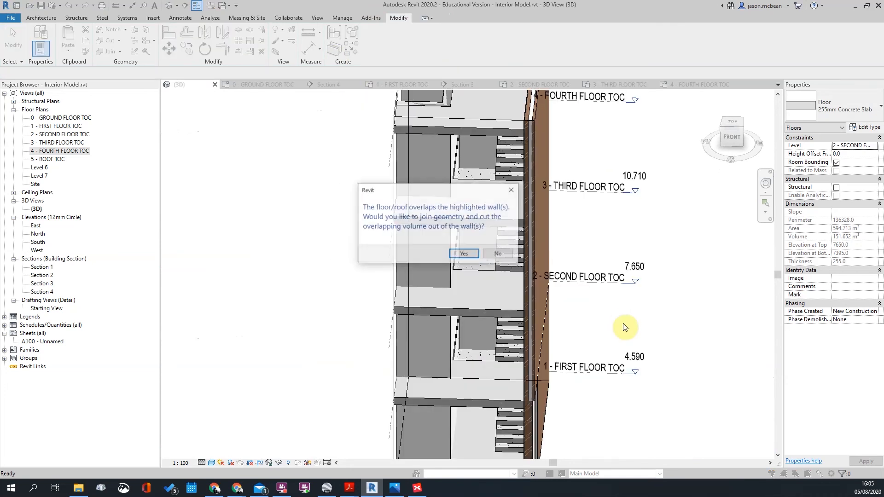
pyautogui.click(603, 348)
pyautogui.scroll(-3, 599, 346)
pyautogui.keyDown('shift'); pyautogui.moveTo(585, 340); pyautogui.dragTo(490, 265, button='middle'); pyautogui.keyUp('shift')
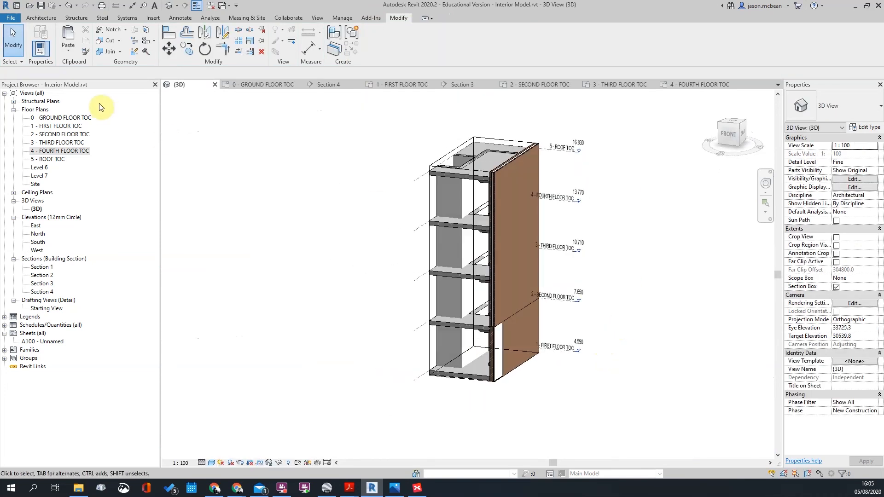
# - Open Section 1 from the 4 - FOURTH FLOOR TOC floor plan and examine where the stairs meet the first floor slab
pyautogui.doubleClick(54, 151)
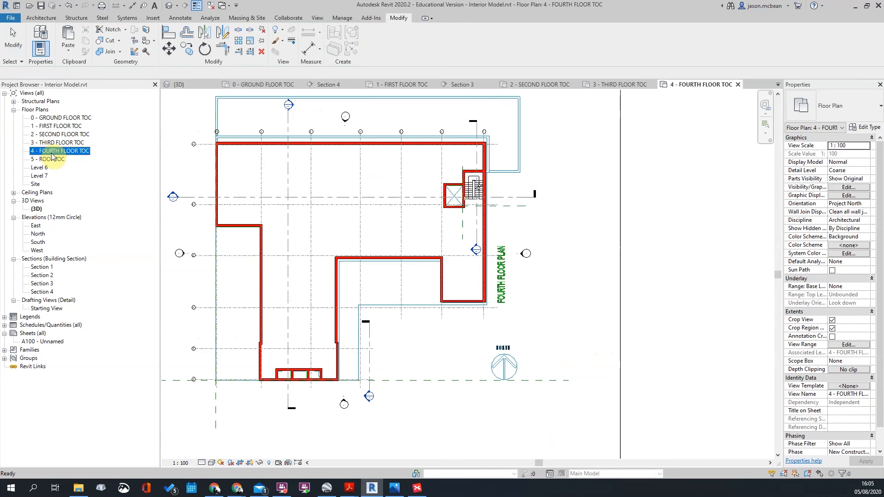
pyautogui.doubleClick(473, 251)
pyautogui.scroll(-3, 509, 316)
pyautogui.scroll(4, 400, 328)
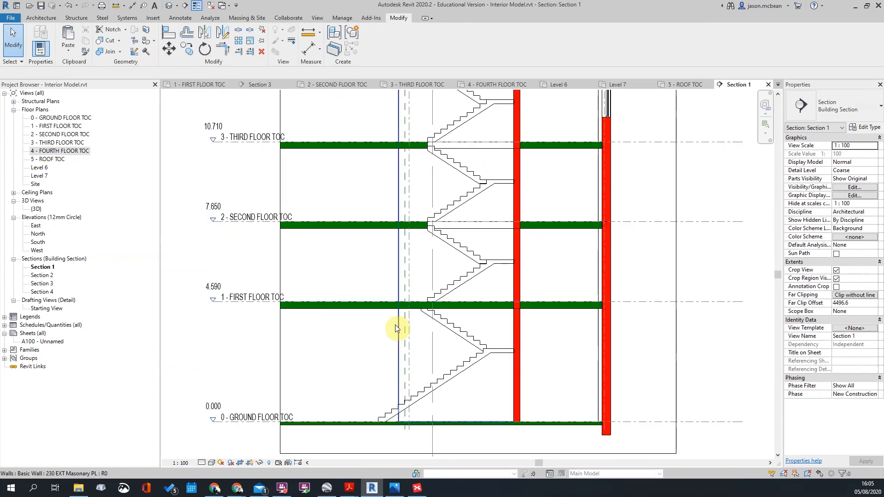
pyautogui.click(444, 307)
pyautogui.scroll(2, 417, 317)
pyautogui.click(417, 317)
pyautogui.scroll(1, 455, 307)
pyautogui.scroll(-2, 443, 307)
pyautogui.moveTo(443, 307); pyautogui.dragTo(485, 300, button='middle')
pyautogui.scroll(2, 422, 244)
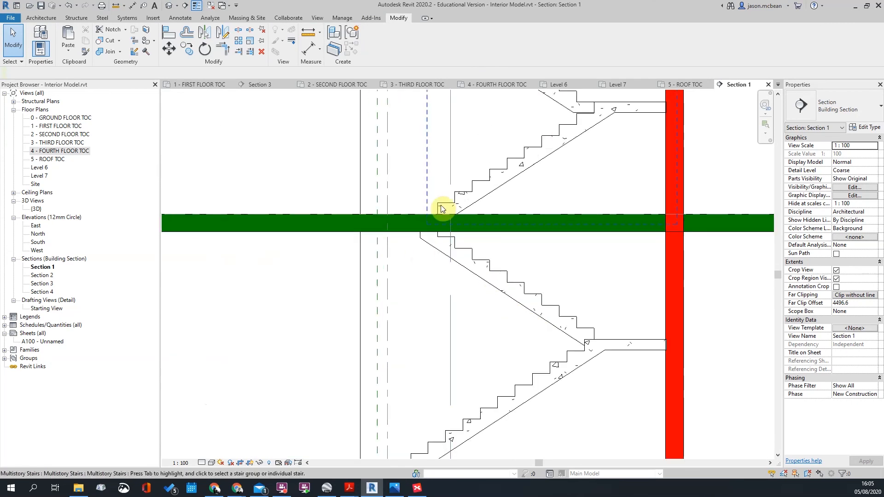
# - Select the multistory stairs and examine how their flights meet the slab edges from the first to the fourth floor
pyautogui.click(444, 205)
pyautogui.scroll(-3, 445, 226)
pyautogui.moveTo(450, 243); pyautogui.dragTo(450, 252, button='middle')
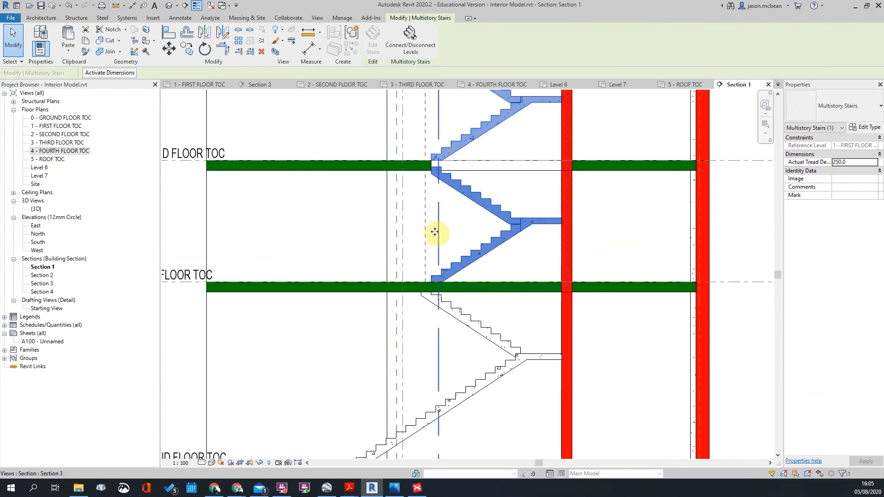
pyautogui.moveTo(446, 169); pyautogui.dragTo(443, 185, button='middle')
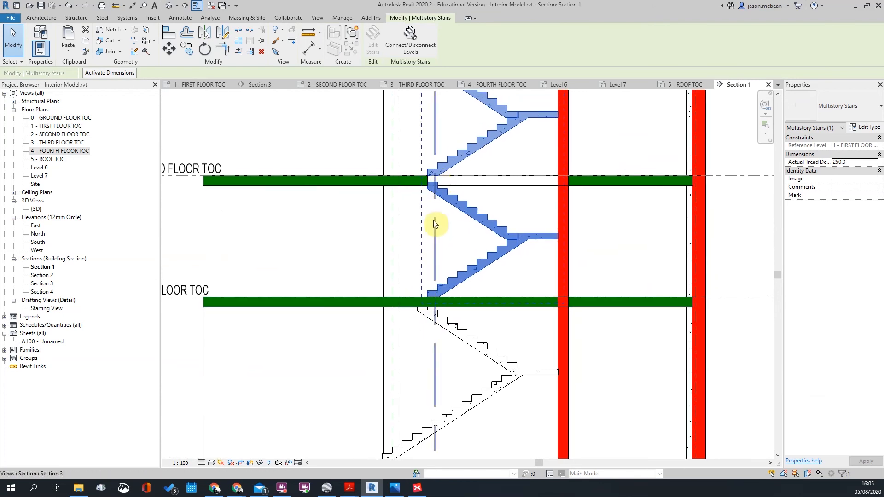
pyautogui.moveTo(517, 245); pyautogui.dragTo(515, 309, button='middle')
pyautogui.scroll(-2, 432, 217)
pyautogui.moveTo(430, 140); pyautogui.dragTo(425, 243, button='middle')
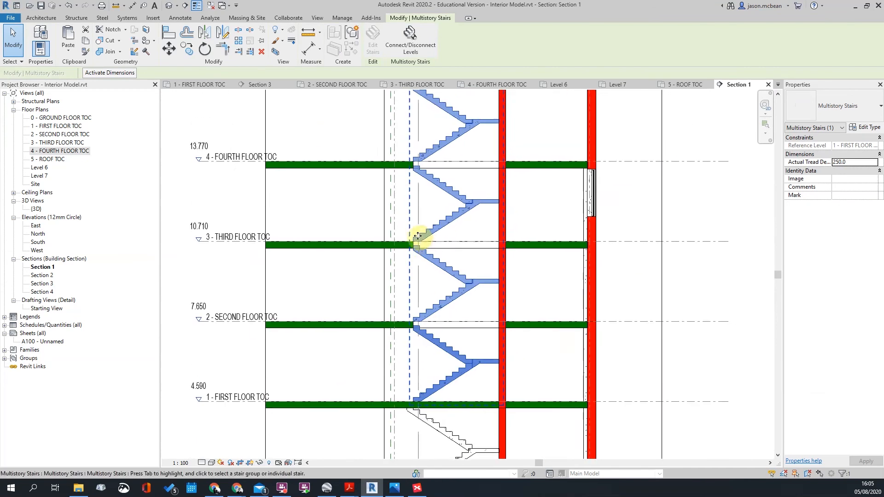
pyautogui.scroll(4, 425, 243)
pyautogui.press('Escape')
pyautogui.scroll(-2, 460, 217)
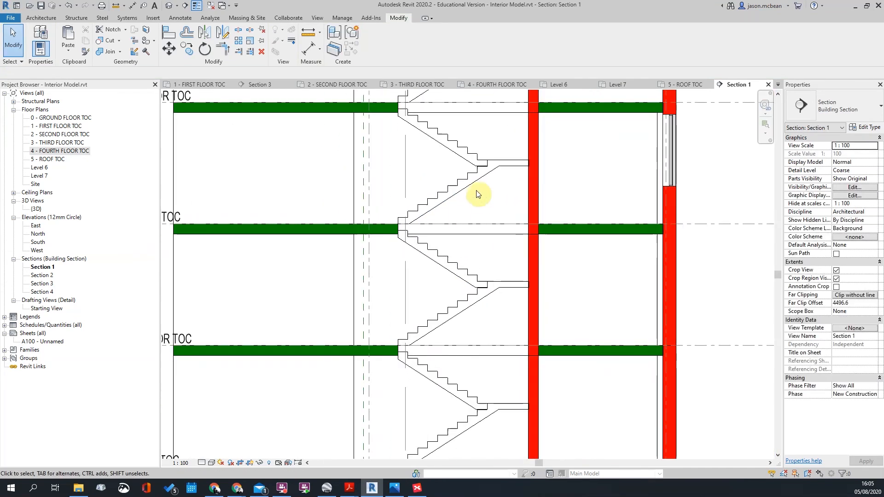
# - Examine the section from the roof slab down to the ground floor, checking the slab openings around the stair flights
pyautogui.moveTo(478, 199); pyautogui.dragTo(482, 285, button='middle')
pyautogui.scroll(4, 526, 242)
pyautogui.scroll(-3, 617, 266)
pyautogui.moveTo(519, 190); pyautogui.dragTo(539, 289, button='middle')
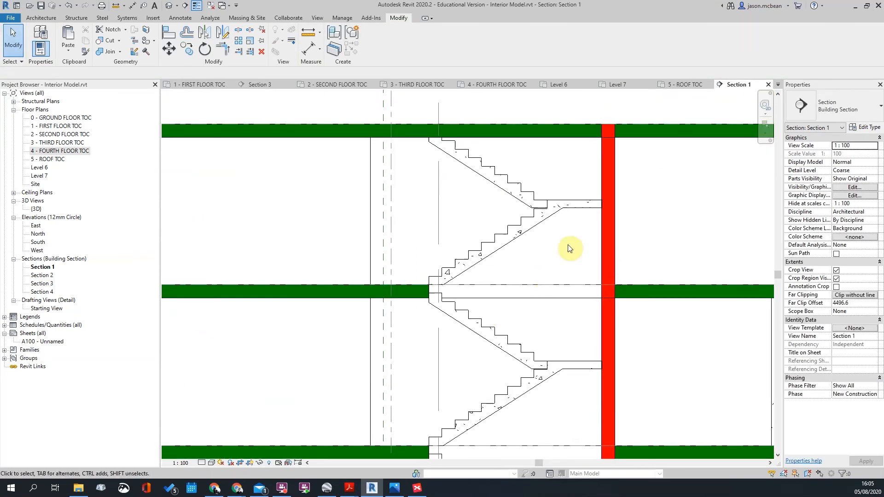
pyautogui.scroll(-4, 543, 258)
pyautogui.moveTo(588, 319); pyautogui.dragTo(563, 197, button='middle')
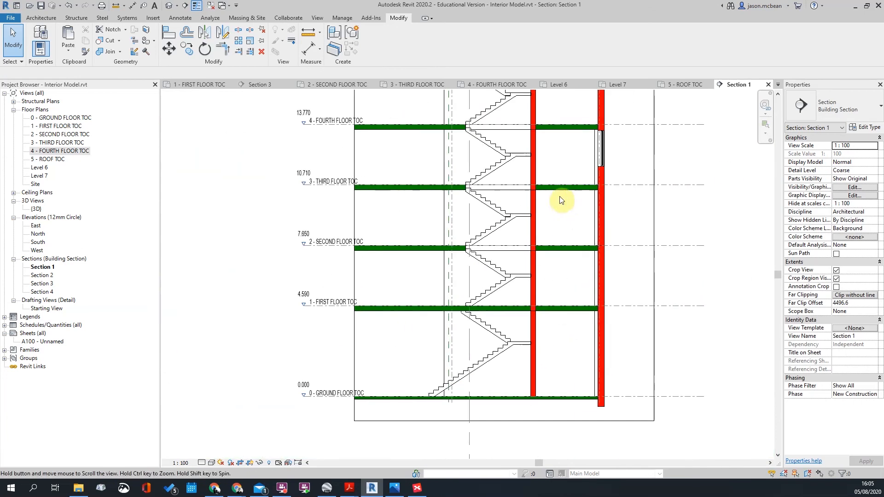
pyautogui.scroll(-2, 491, 220)
pyautogui.moveTo(495, 225); pyautogui.dragTo(519, 263, button='middle')
pyautogui.scroll(3, 524, 338)
pyautogui.scroll(2, 484, 276)
pyautogui.scroll(1, 477, 275)
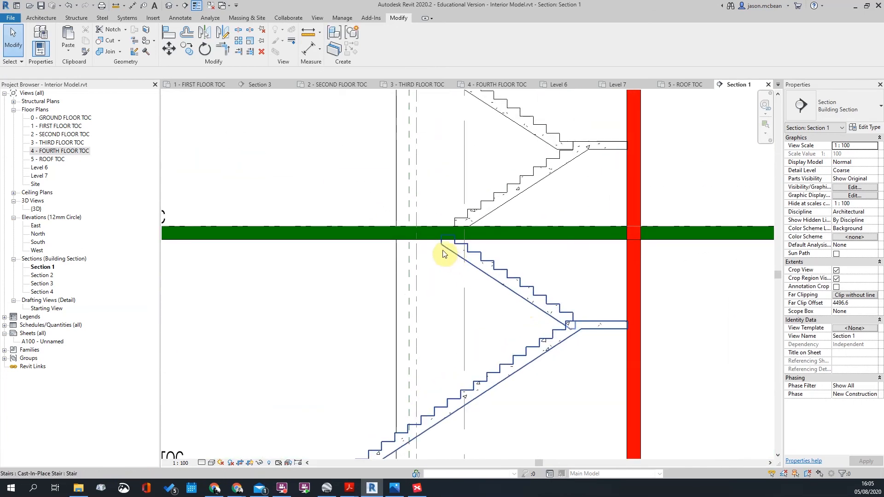
# - Compare the top of the ground floor stair at the first floor slab with the stair and slab junctions above
pyautogui.click(573, 308)
pyautogui.press('Escape')
pyautogui.scroll(-2, 537, 221)
pyautogui.scroll(2, 559, 223)
pyautogui.scroll(-2, 580, 217)
pyautogui.scroll(2, 576, 221)
pyautogui.moveTo(452, 192); pyautogui.dragTo(454, 240, button='middle')
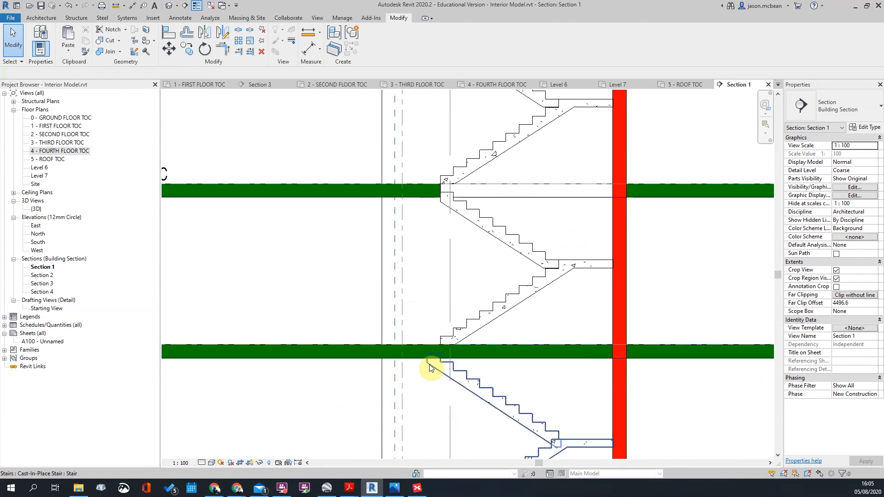
pyautogui.scroll(-5, 431, 367)
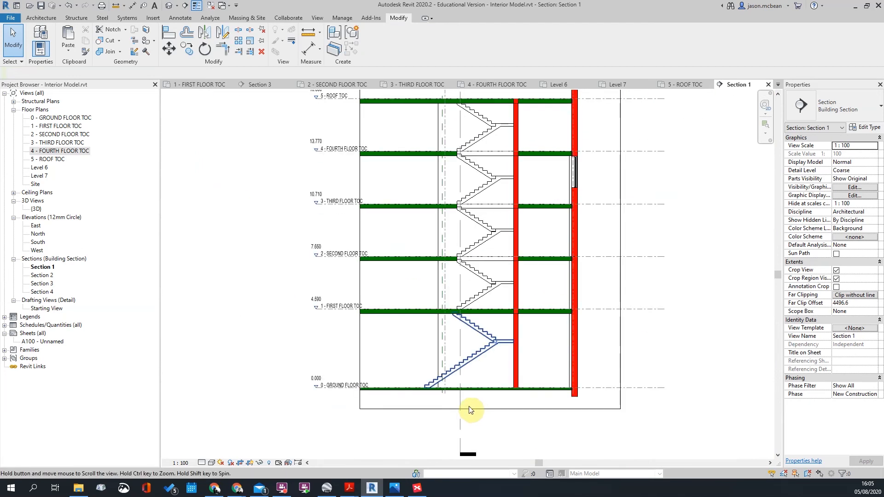
pyautogui.scroll(2, 469, 256)
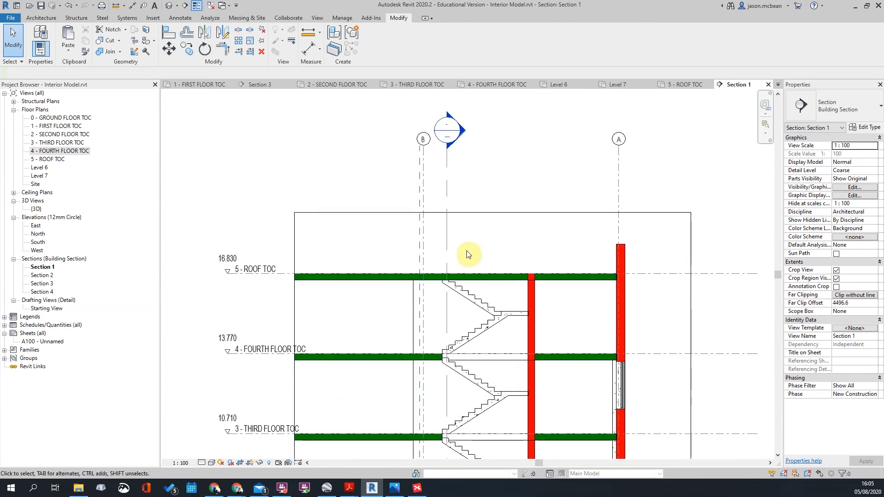
# - Select the roof slab in Section 1 and open its boundary for editing in the 5 - ROOF TOC floor plan
pyautogui.scroll(2, 490, 280)
pyautogui.click(491, 279)
pyautogui.scroll(-4, 493, 281)
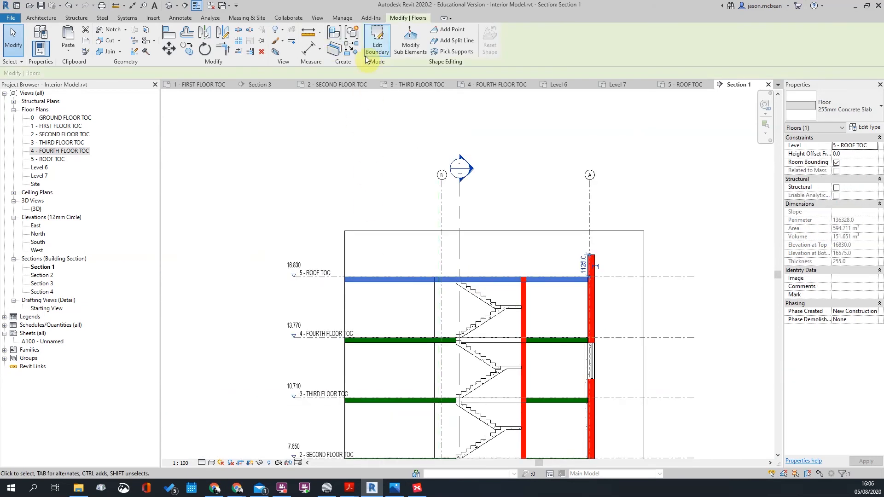
pyautogui.click(375, 46)
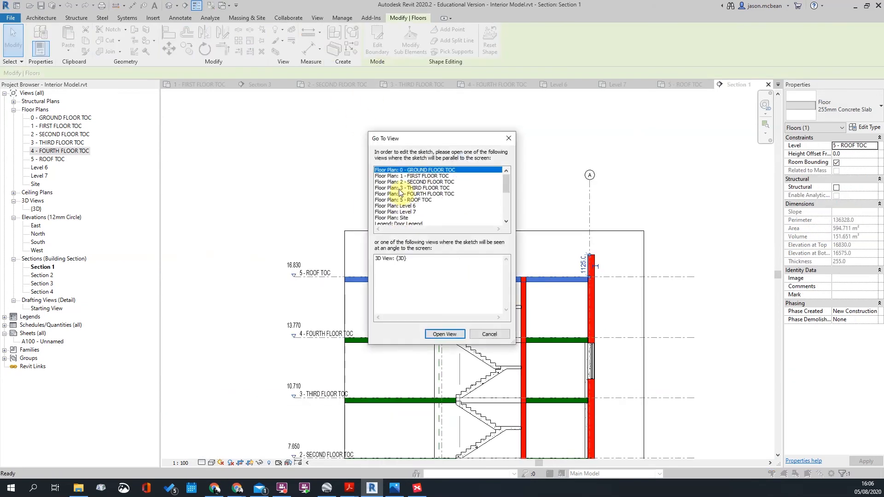
pyautogui.press('Return')
pyautogui.scroll(-3, 400, 230)
pyautogui.scroll(5, 497, 221)
pyautogui.scroll(2, 502, 202)
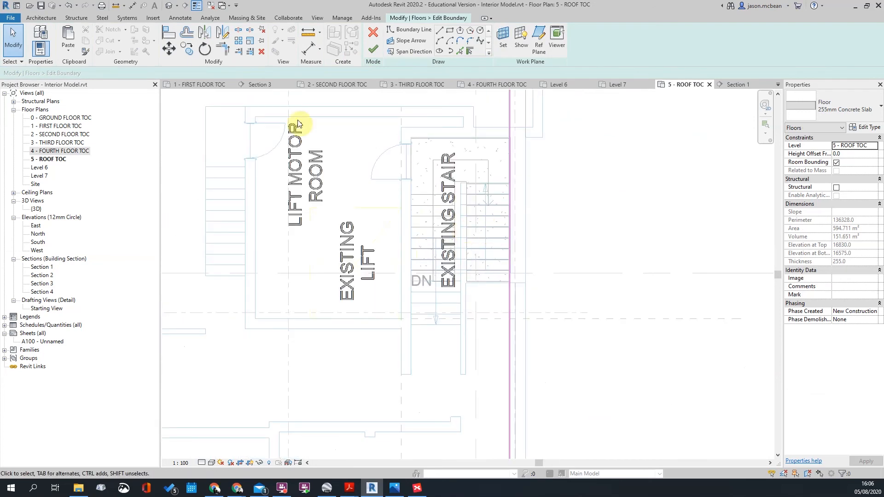
# - Paste the copied stair opening outline into the roof slab's boundary sketch around the existing stair
pyautogui.click(68, 52)
pyautogui.click(84, 122)
pyautogui.click(517, 310)
pyautogui.scroll(2, 483, 296)
pyautogui.scroll(-1, 501, 276)
pyautogui.scroll(-1, 501, 277)
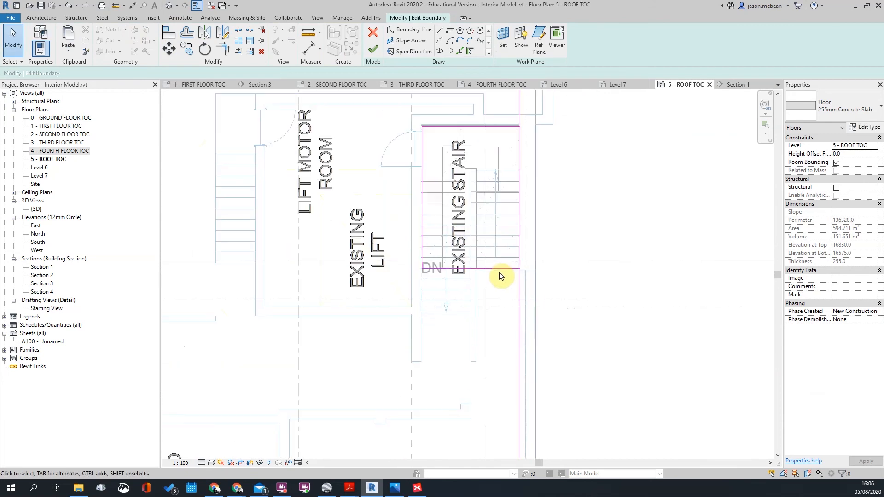
# - Split the roof slab's outer edge, trim it to the stair opening outline as one closed boundary, and finish the sketch
pyautogui.press('s')
pyautogui.press('l')
pyautogui.moveTo(595, 159); pyautogui.dragTo(589, 236, button='middle')
pyautogui.press('t')
pyautogui.press('r')
pyautogui.click(507, 174)
pyautogui.click(514, 161)
pyautogui.click(508, 316)
pyautogui.click(514, 328)
pyautogui.press('Escape')
pyautogui.press('Escape')
pyautogui.click(372, 54)
pyautogui.click(509, 249)
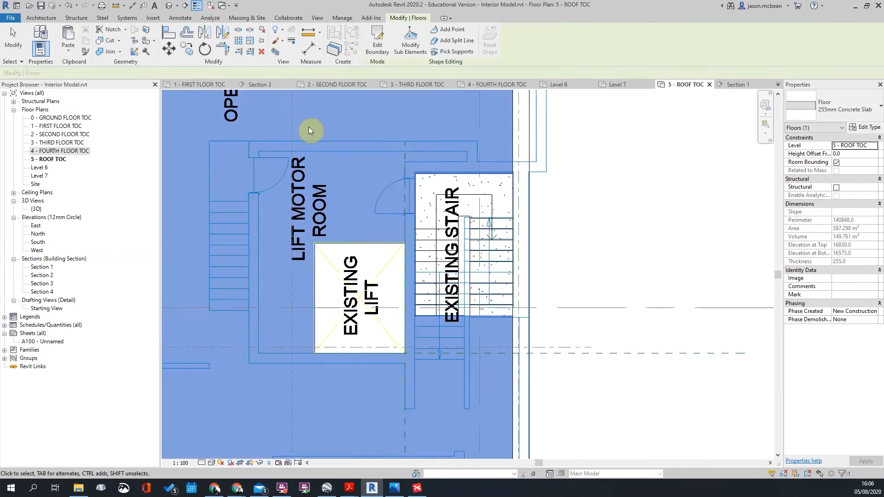
# - Open the 3D view and pull the section box face inward to cut through the stair flights
pyautogui.click(169, 6)
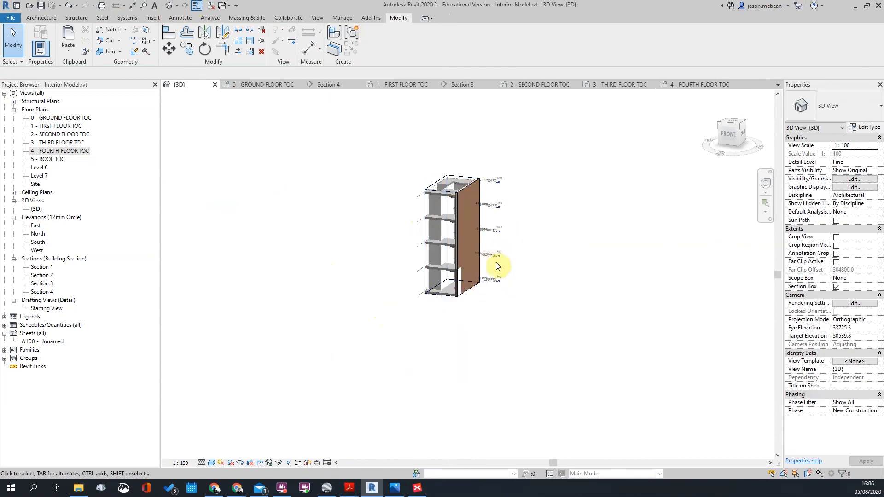
pyautogui.keyDown('shift'); pyautogui.moveTo(491, 261); pyautogui.dragTo(521, 377, button='middle'); pyautogui.keyUp('shift')
pyautogui.scroll(5, 451, 205)
pyautogui.keyDown('shift'); pyautogui.moveTo(477, 223); pyautogui.dragTo(676, 206, button='middle'); pyautogui.keyUp('shift')
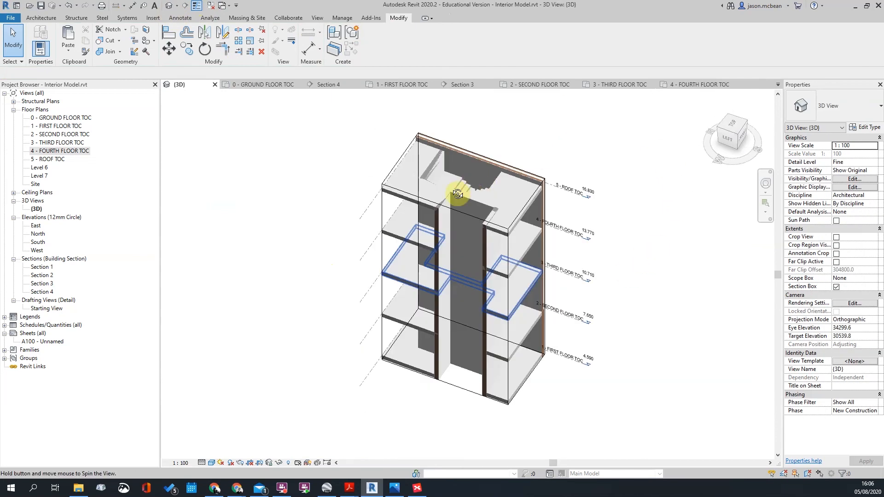
pyautogui.keyDown('shift'); pyautogui.moveTo(461, 206); pyautogui.dragTo(401, 142, button='middle'); pyautogui.keyUp('shift')
pyautogui.click(419, 187)
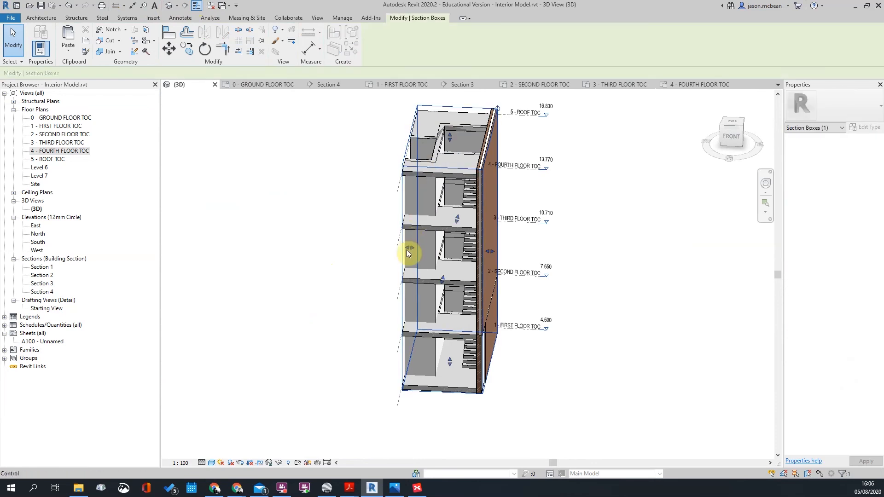
pyautogui.moveTo(449, 247); pyautogui.dragTo(462, 258)
pyautogui.keyDown('shift'); pyautogui.moveTo(433, 354); pyautogui.dragTo(606, 284, button='middle'); pyautogui.keyUp('shift')
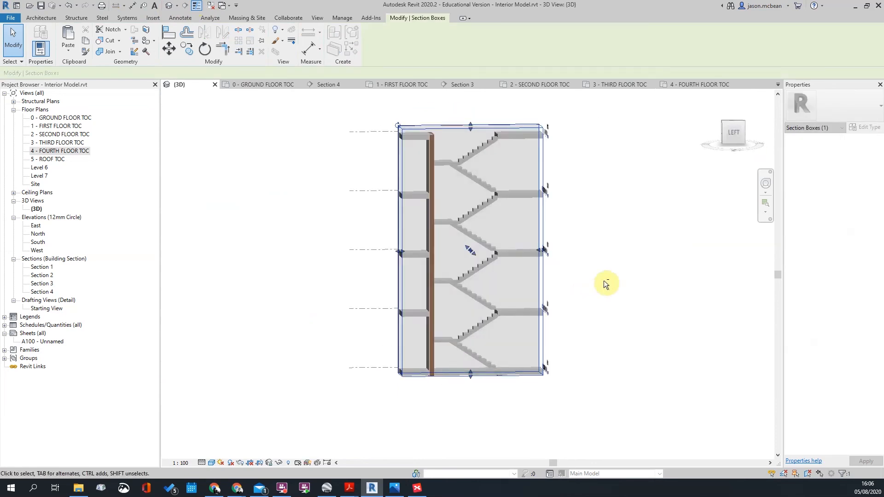
# - Examine from the side and below how the ground floor flights meet the half landing and the first floor slab
pyautogui.scroll(3, 481, 341)
pyautogui.scroll(3, 449, 402)
pyautogui.press('Escape')
pyautogui.scroll(-6, 607, 231)
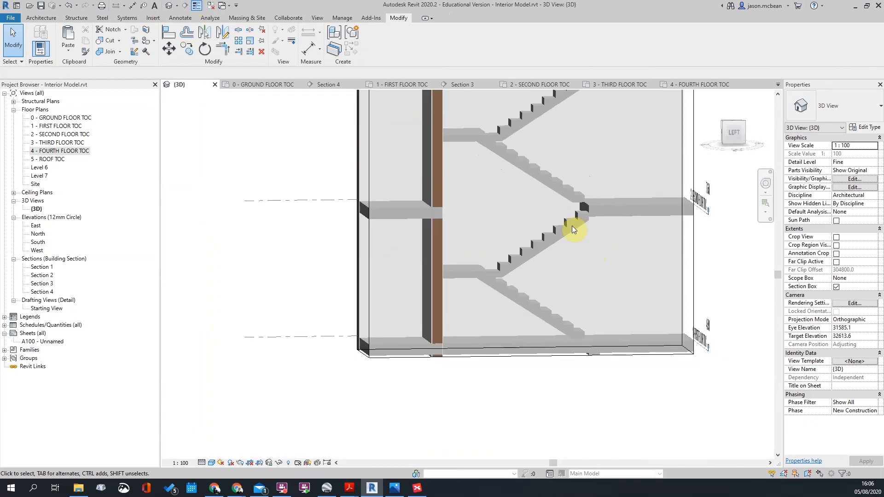
pyautogui.keyDown('shift'); pyautogui.moveTo(572, 226); pyautogui.dragTo(565, 265, button='middle'); pyautogui.keyUp('shift')
pyautogui.scroll(2, 567, 216)
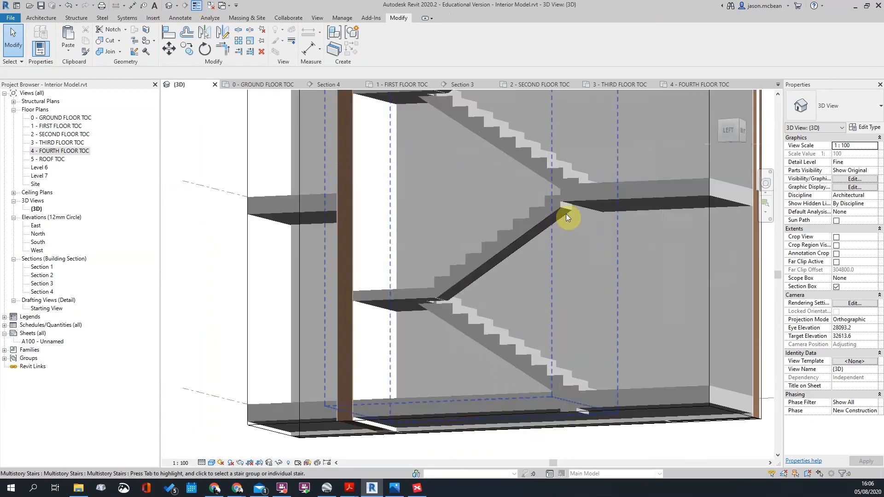
pyautogui.scroll(-1, 565, 213)
pyautogui.scroll(3, 564, 213)
pyautogui.scroll(-3, 588, 209)
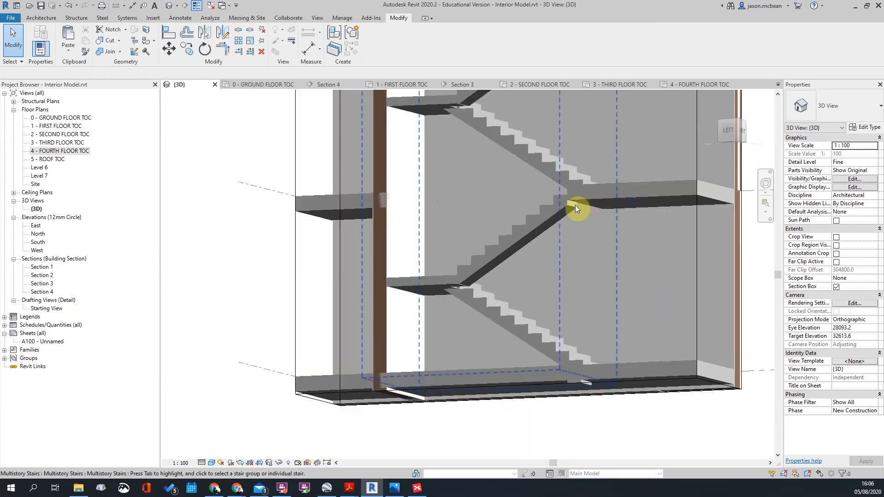
pyautogui.scroll(3, 523, 304)
pyautogui.scroll(-1, 522, 263)
pyautogui.keyDown('shift'); pyautogui.moveTo(522, 263); pyautogui.dragTo(496, 248, button='middle'); pyautogui.keyUp('shift')
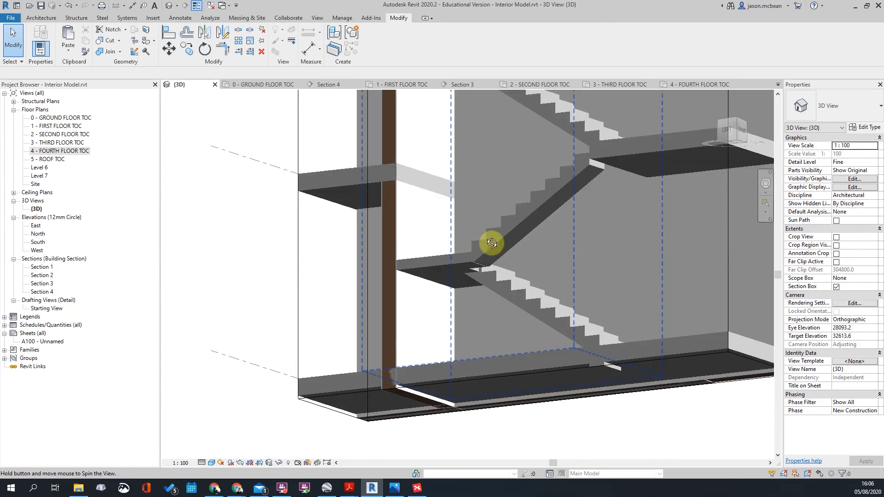
pyautogui.keyDown('shift'); pyautogui.moveTo(578, 409); pyautogui.dragTo(501, 252, button='middle'); pyautogui.keyUp('shift')
# - Examine from above how the multistory stair's flights, landings and floor slabs meet on successive levels
pyautogui.click(477, 250)
pyautogui.scroll(-3, 478, 250)
pyautogui.press('Escape')
pyautogui.scroll(-2, 493, 184)
pyautogui.moveTo(492, 178); pyautogui.dragTo(519, 262, button='middle')
pyautogui.scroll(1, 501, 208)
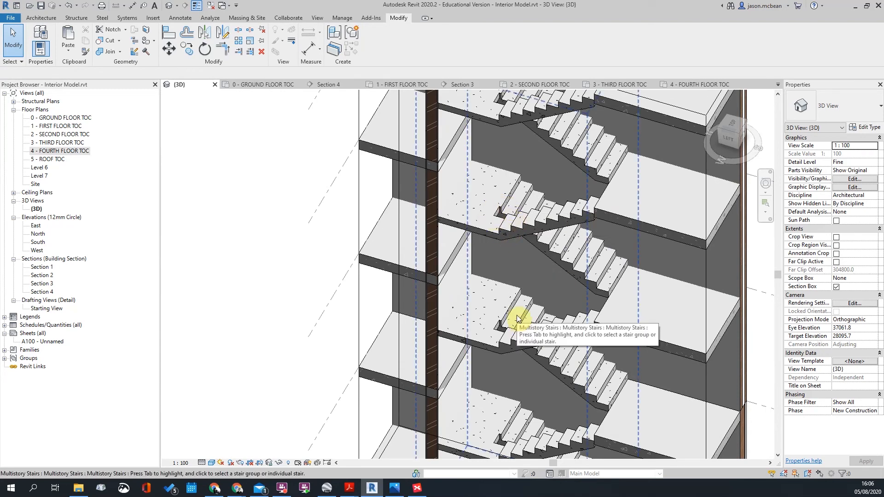
pyautogui.scroll(-2, 519, 319)
pyautogui.scroll(-1, 599, 280)
pyautogui.moveTo(599, 282); pyautogui.dragTo(653, 172, button='middle')
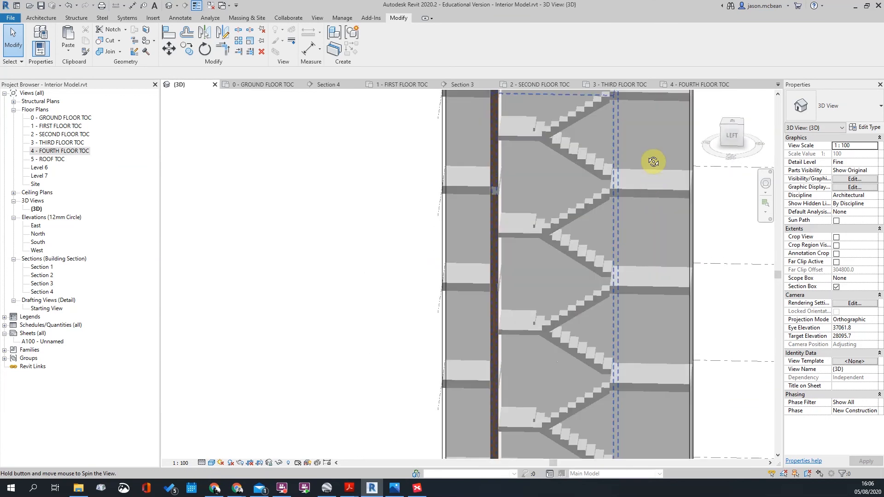
# - Inspect the cut stair from the side up to the roof slab, checking the junctions of the uppermost flights
pyautogui.keyDown('shift'); pyautogui.moveTo(645, 234); pyautogui.dragTo(539, 223, button='middle'); pyautogui.keyUp('shift')
pyautogui.scroll(-4, 553, 237)
pyautogui.scroll(3, 584, 186)
pyautogui.keyDown('shift'); pyautogui.moveTo(614, 337); pyautogui.dragTo(644, 309, button='middle'); pyautogui.keyUp('shift')
pyautogui.scroll(4, 615, 356)
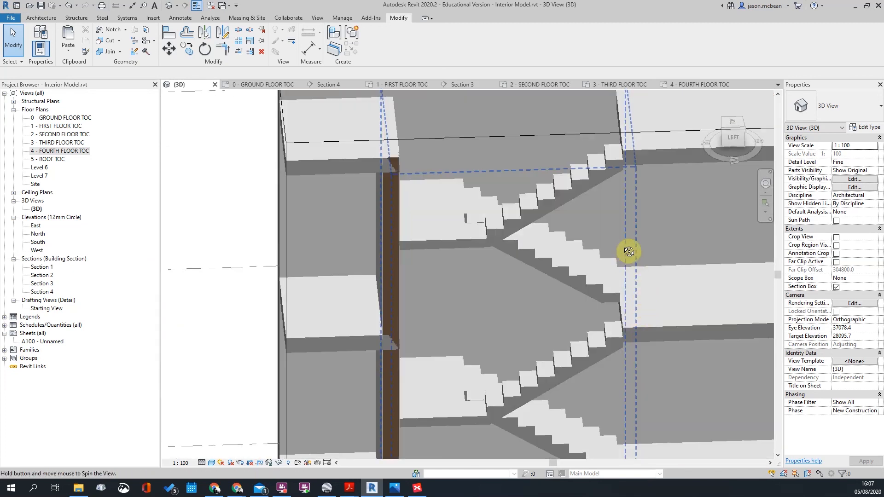
pyautogui.scroll(-5, 608, 296)
pyautogui.keyDown('shift'); pyautogui.moveTo(599, 359); pyautogui.dragTo(572, 335, button='middle'); pyautogui.keyUp('shift')
pyautogui.scroll(-3, 547, 369)
pyautogui.scroll(3, 539, 402)
pyautogui.scroll(-3, 594, 373)
pyautogui.keyDown('shift'); pyautogui.moveTo(593, 376); pyautogui.dragTo(560, 387, button='middle'); pyautogui.keyUp('shift')
# - Extend the section box outward again so the 3D view shows the lift and stair shafts with their slabs
pyautogui.click(589, 291)
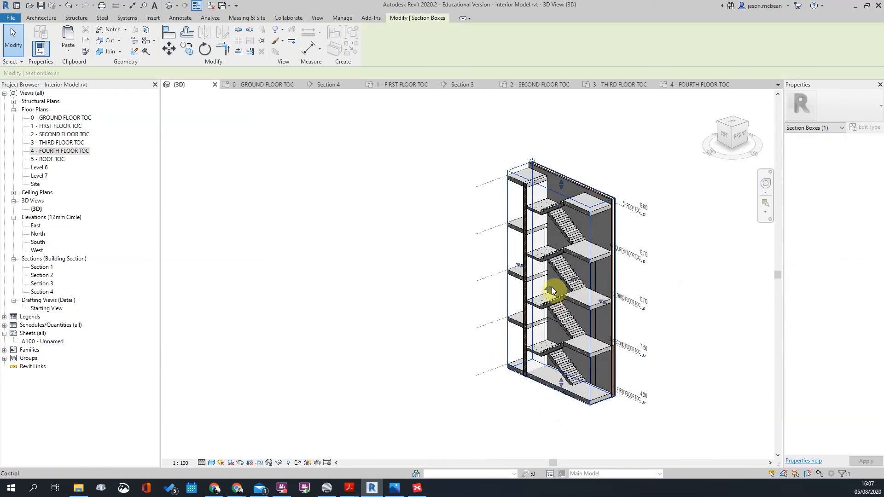
pyautogui.moveTo(508, 320); pyautogui.dragTo(506, 321)
pyautogui.keyDown('shift'); pyautogui.moveTo(506, 320); pyautogui.dragTo(555, 387, button='middle'); pyautogui.keyUp('shift')
pyautogui.click(714, 280)
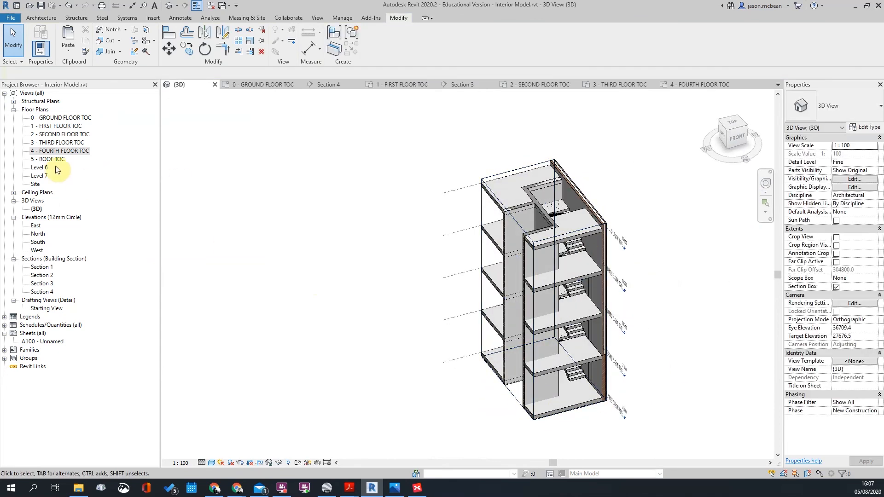
# - Open the 1 - FIRST FLOOR TOC floor plan and measure the imported drawing's upper and lower flight widths at the U-shaped stair
pyautogui.doubleClick(54, 127)
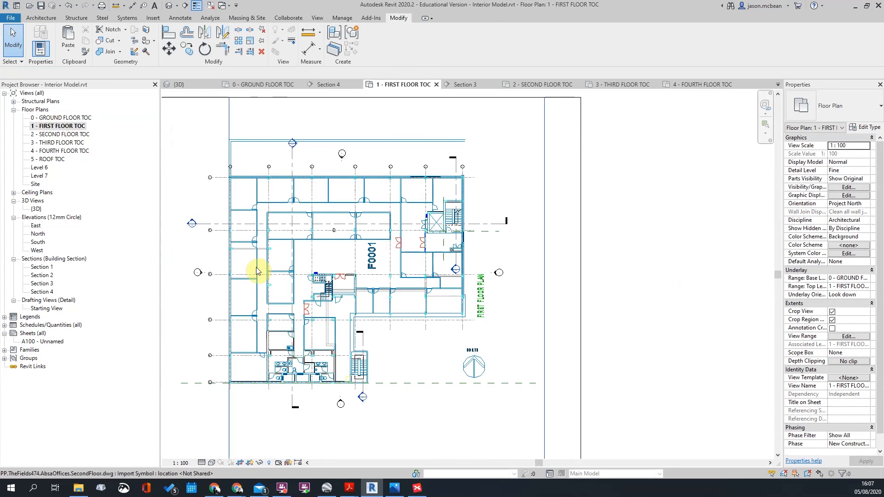
pyautogui.scroll(5, 304, 277)
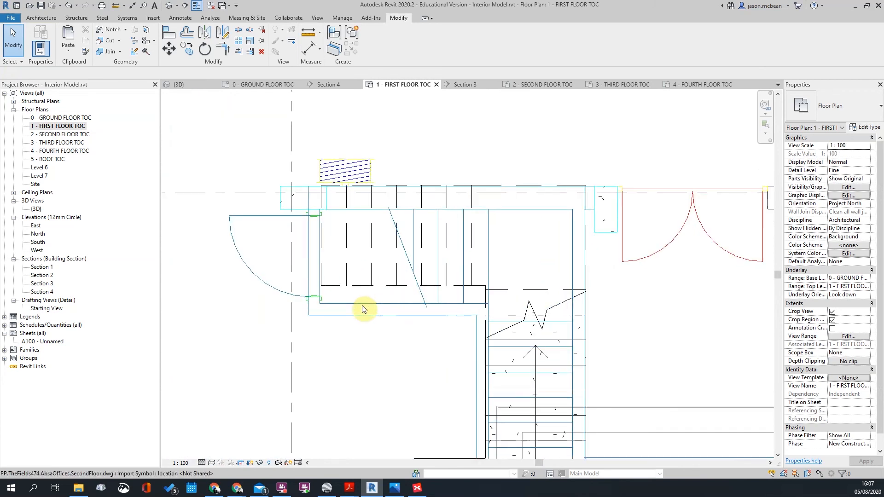
pyautogui.scroll(2, 364, 309)
pyautogui.press('d')
pyautogui.press('i')
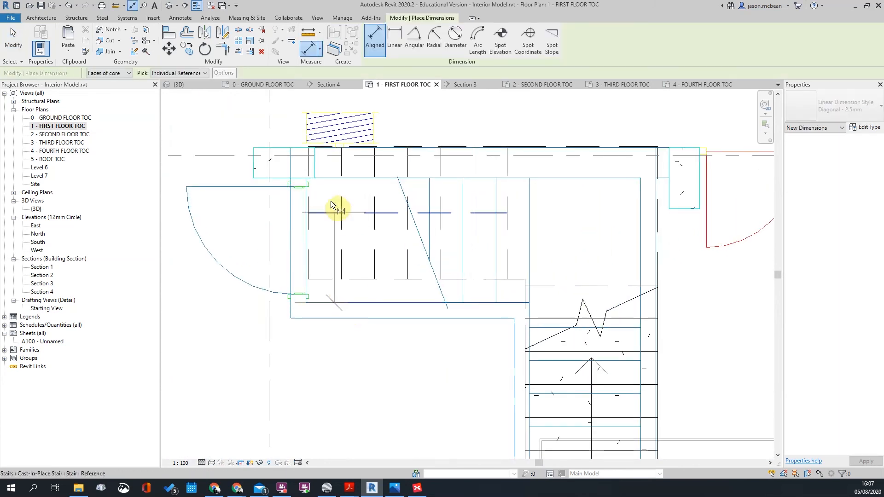
pyautogui.click(329, 180)
pyautogui.scroll(-1, 335, 185)
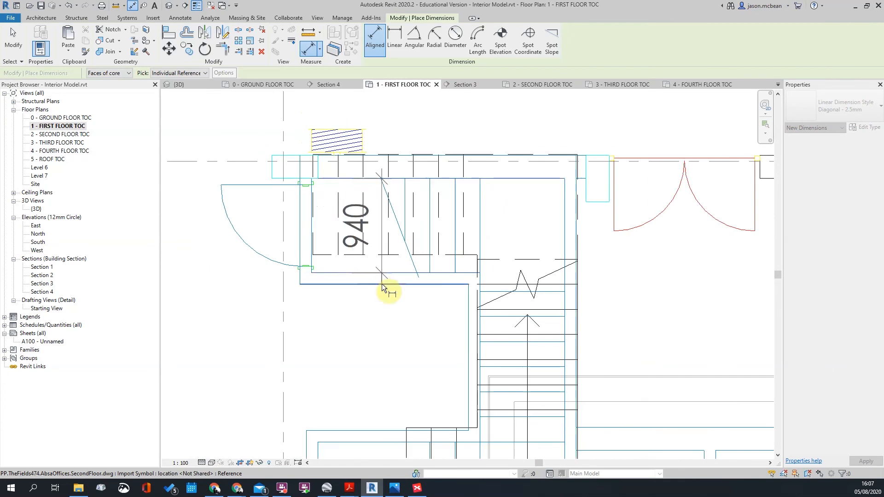
pyautogui.press('Escape')
pyautogui.scroll(-1, 477, 316)
pyautogui.scroll(3, 357, 347)
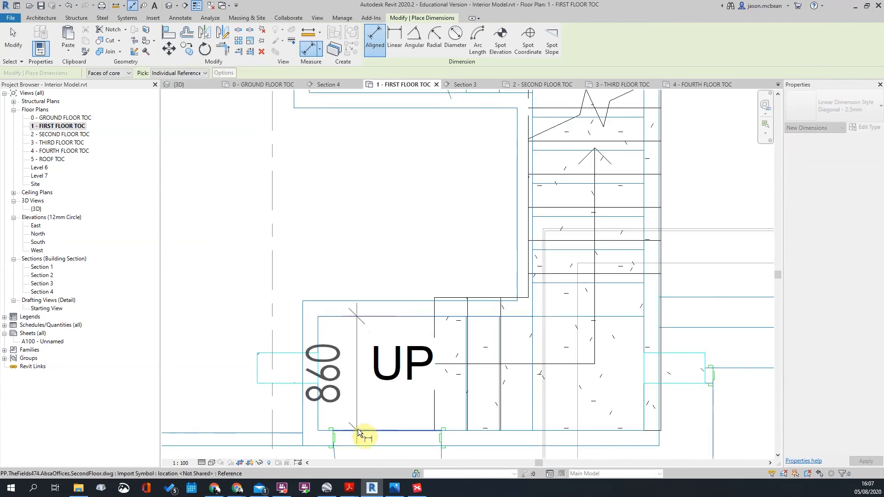
pyautogui.scroll(-1, 518, 230)
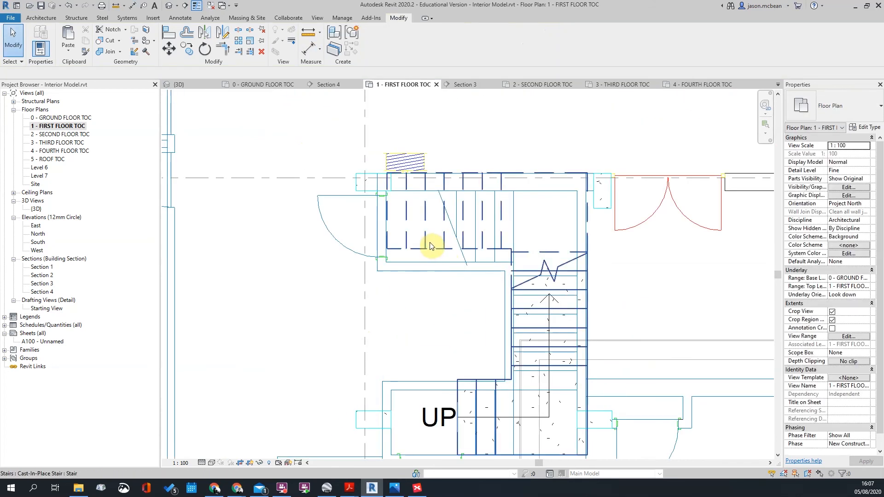
# - Select the U-shaped first floor stair and review the calculation rules in its type properties
pyautogui.click(430, 244)
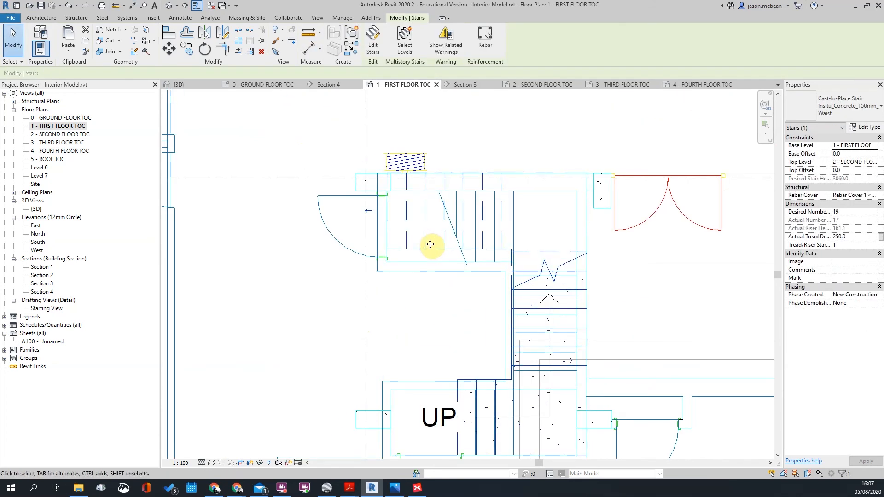
pyautogui.click(863, 128)
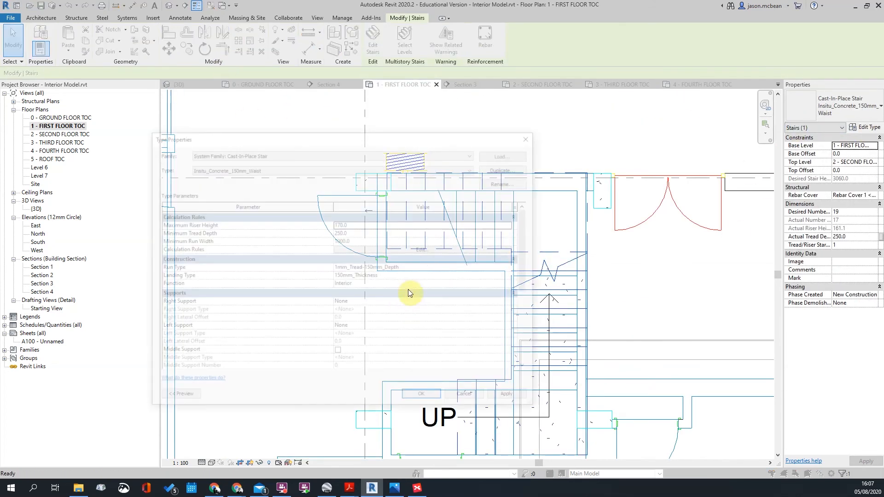
pyautogui.click(343, 226)
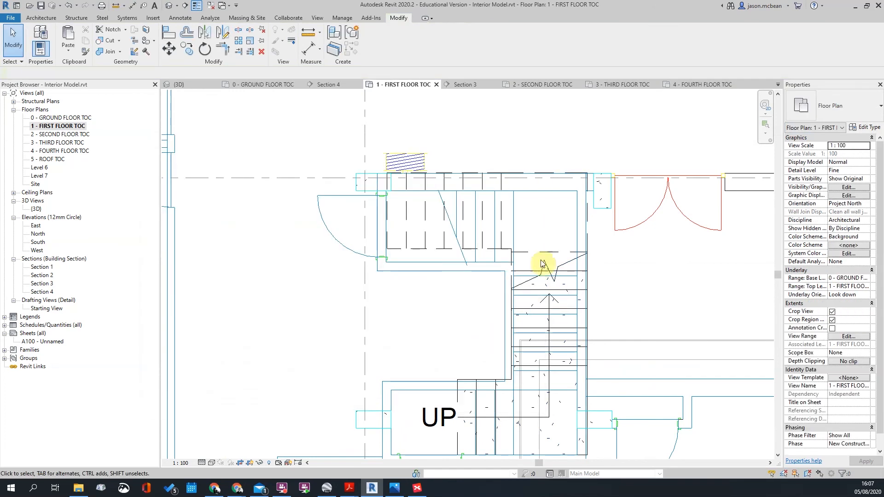
# - Edit the U-shaped first floor stair and set the widths of its upper and middle runs to 900 mm
pyautogui.click(526, 249)
pyautogui.doubleClick(470, 248)
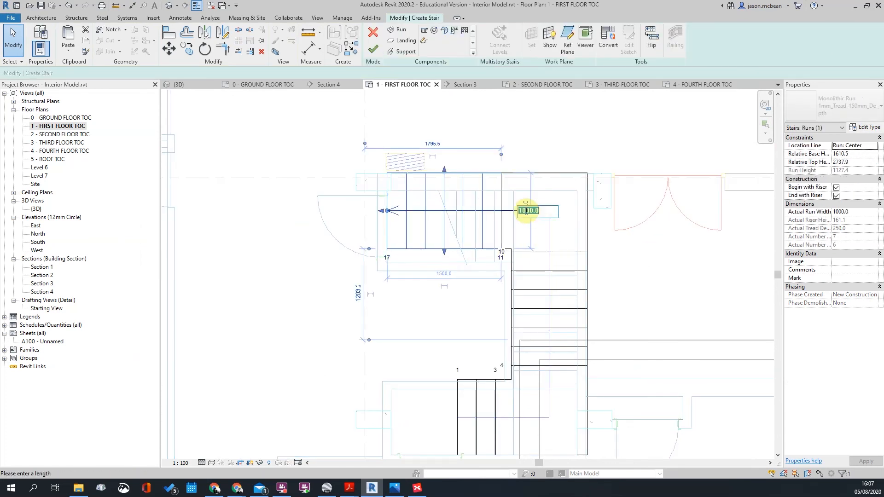
pyautogui.press('Return')
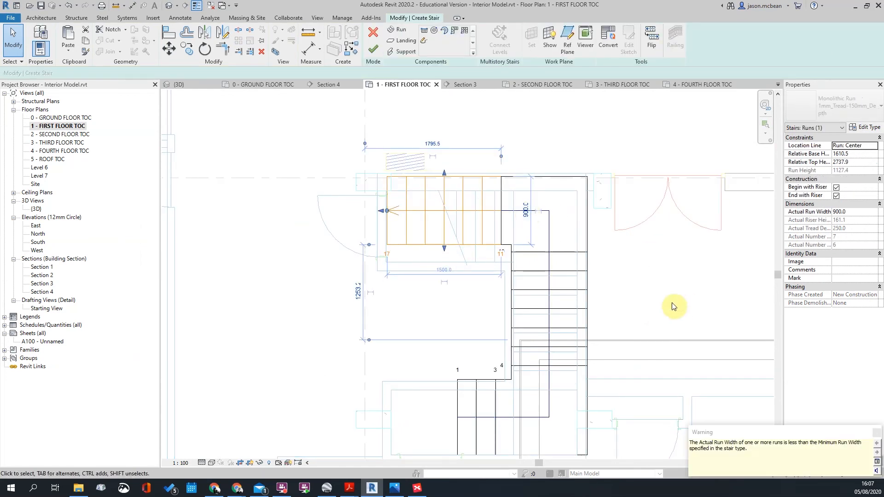
pyautogui.click(586, 294)
pyautogui.click(547, 388)
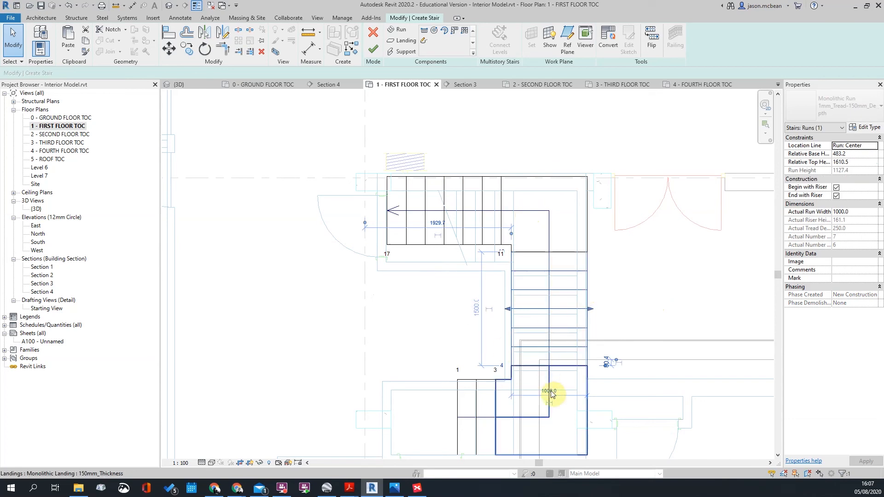
pyautogui.press('Return')
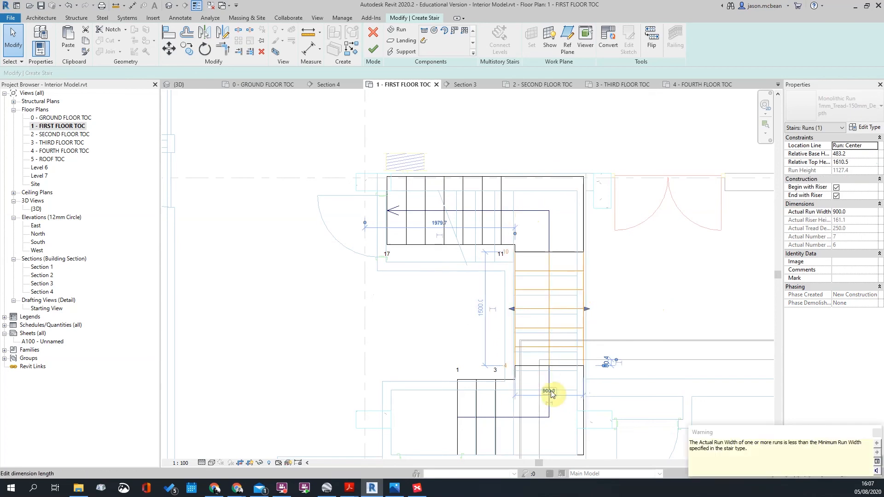
# - Check the corner landings and set the width of the stair's lower three-riser run to 900 mm
pyautogui.click(602, 205)
pyautogui.click(583, 209)
pyautogui.scroll(-2, 528, 206)
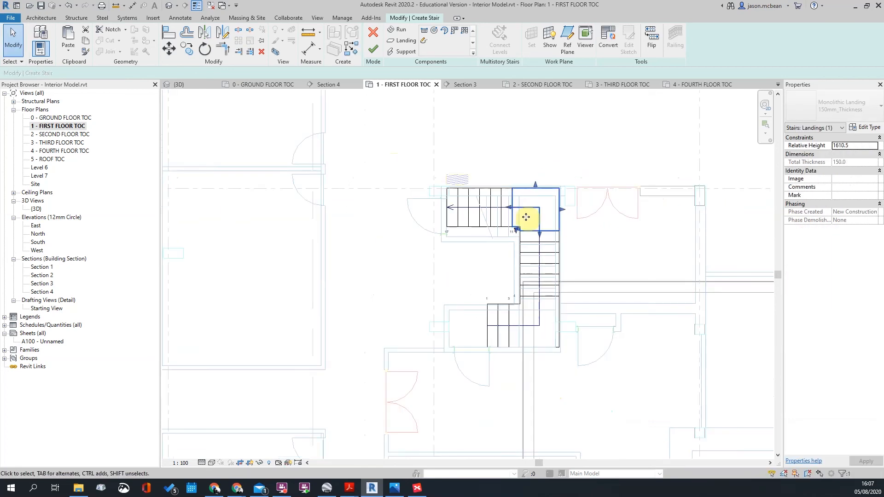
pyautogui.scroll(2, 555, 286)
pyautogui.click(547, 359)
pyautogui.click(460, 319)
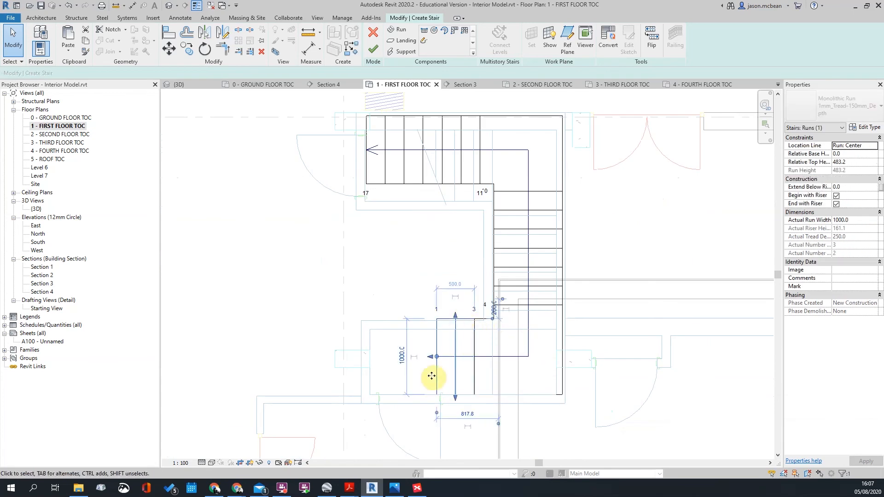
pyautogui.click(402, 360)
pyautogui.write('900')
pyautogui.press('Return')
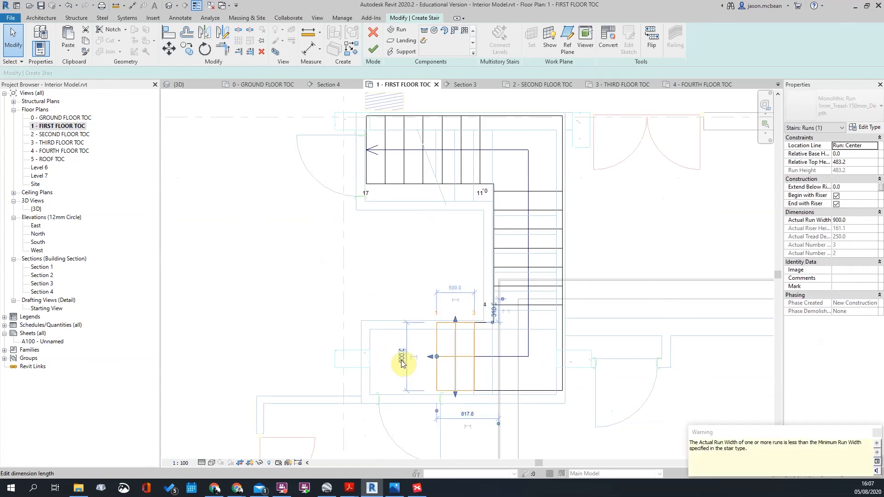
pyautogui.click(516, 325)
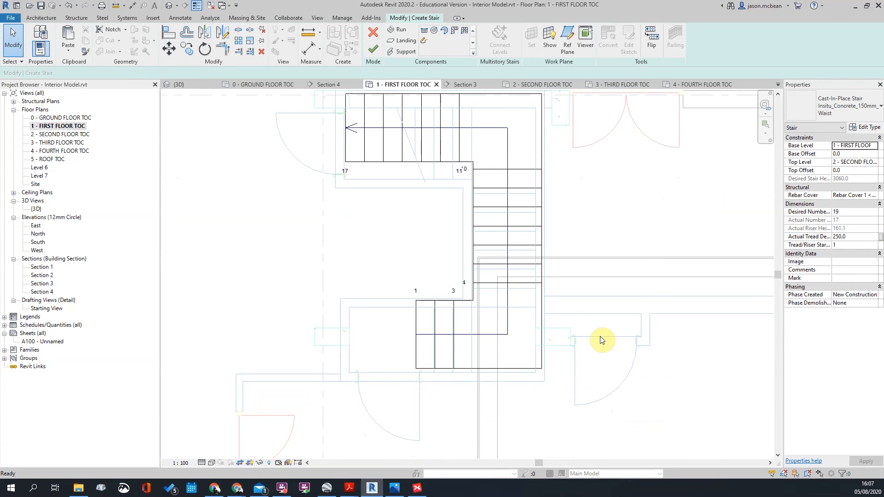
# - Move the stair's lower three-riser run onto the lower inner wall line of the imported plan
pyautogui.scroll(2, 422, 333)
pyautogui.scroll(2, 409, 339)
pyautogui.click(405, 344)
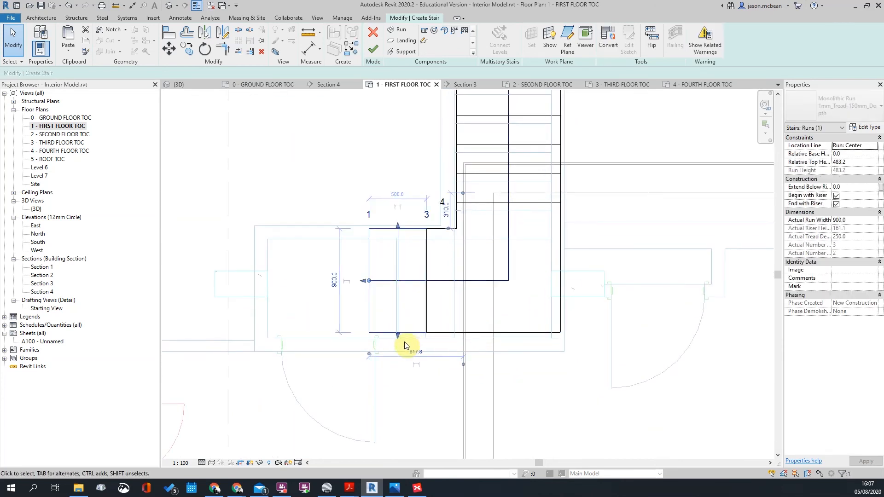
pyautogui.scroll(2, 405, 342)
pyautogui.press('m')
pyautogui.press('v')
pyautogui.click(394, 326)
pyautogui.click(397, 344)
pyautogui.scroll(2, 407, 193)
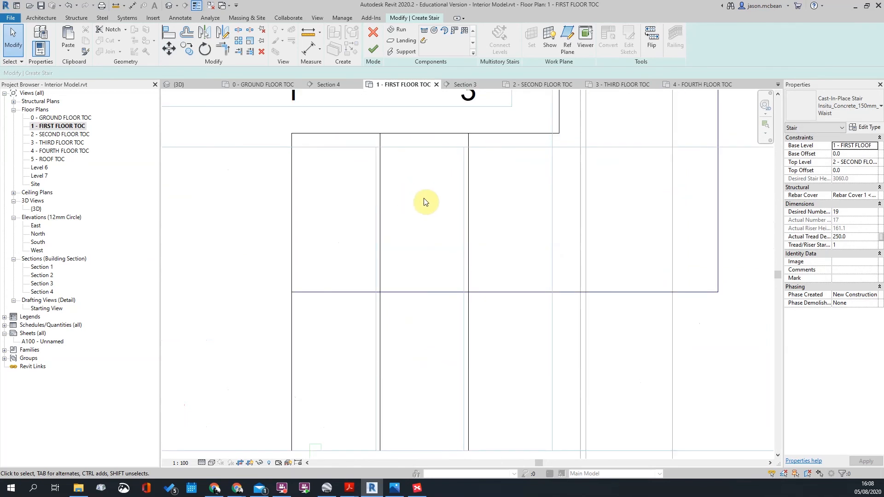
# - Measure from the lower run's first riser to the adjacent riser line of the imported drawing
pyautogui.press('i')
pyautogui.click(290, 195)
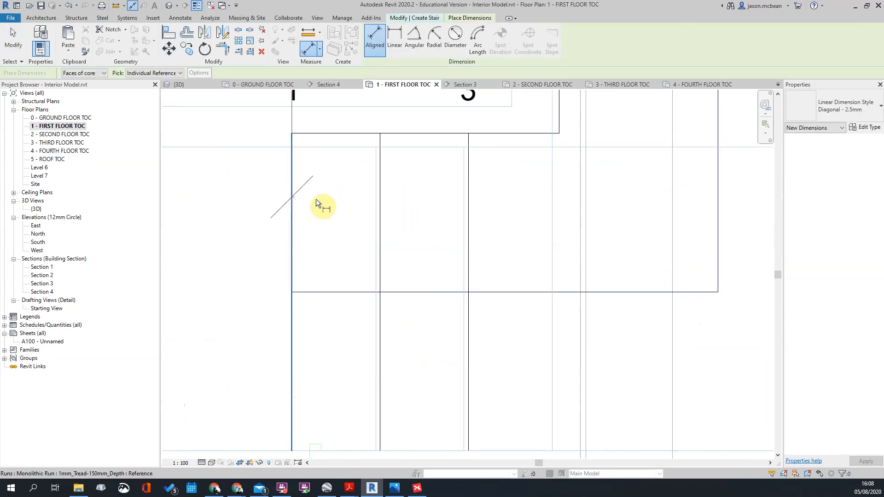
pyautogui.click(377, 206)
pyautogui.scroll(-2, 374, 212)
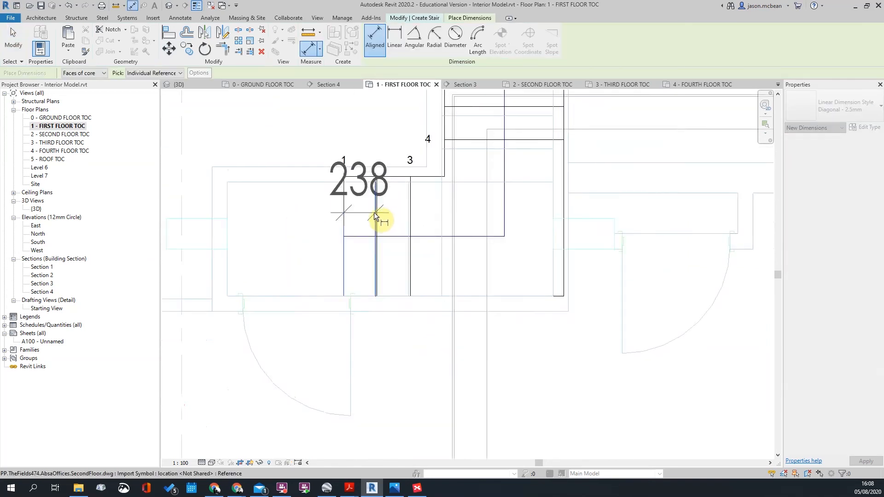
pyautogui.press('Escape')
pyautogui.press('Escape')
# - Finish editing the U-shaped first floor stair and save the project
pyautogui.scroll(-5, 374, 213)
pyautogui.moveTo(481, 103); pyautogui.dragTo(496, 277, button='middle')
pyautogui.scroll(-1, 496, 277)
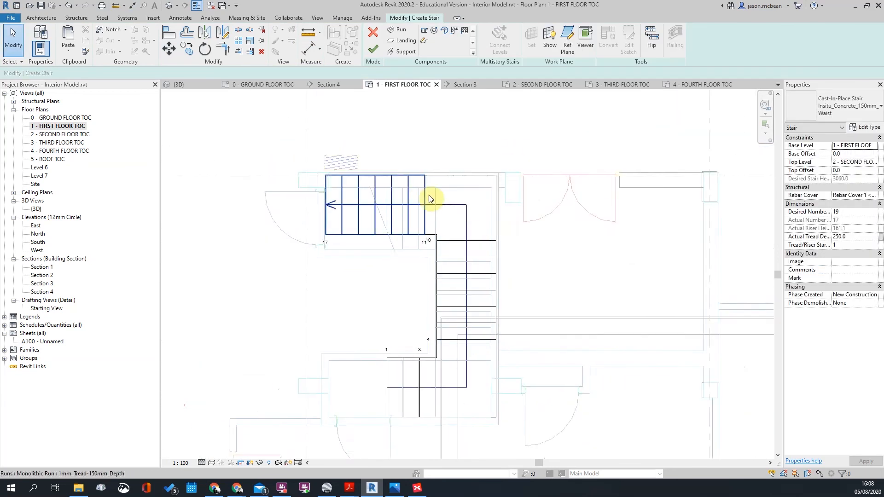
pyautogui.scroll(2, 429, 196)
pyautogui.moveTo(597, 340); pyautogui.dragTo(594, 321, button='middle')
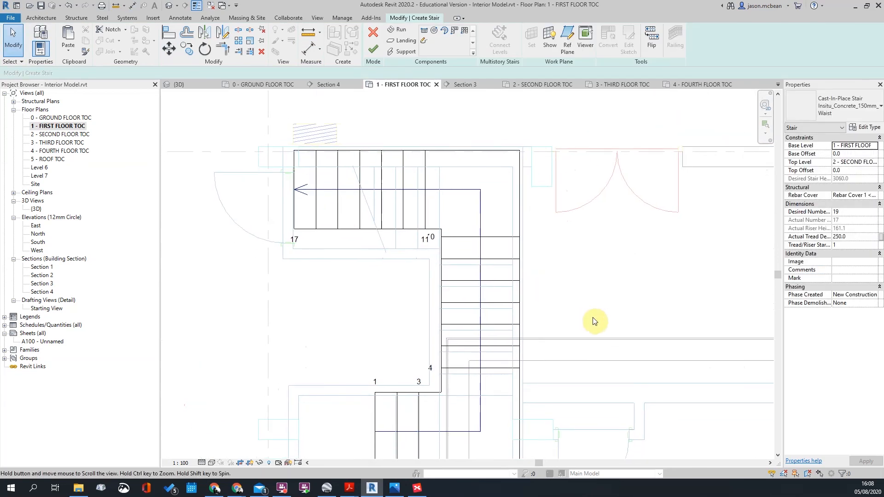
pyautogui.scroll(1, 455, 374)
pyautogui.moveTo(465, 428); pyautogui.dragTo(460, 342, button='middle')
pyautogui.scroll(3, 437, 305)
pyautogui.scroll(-3, 437, 304)
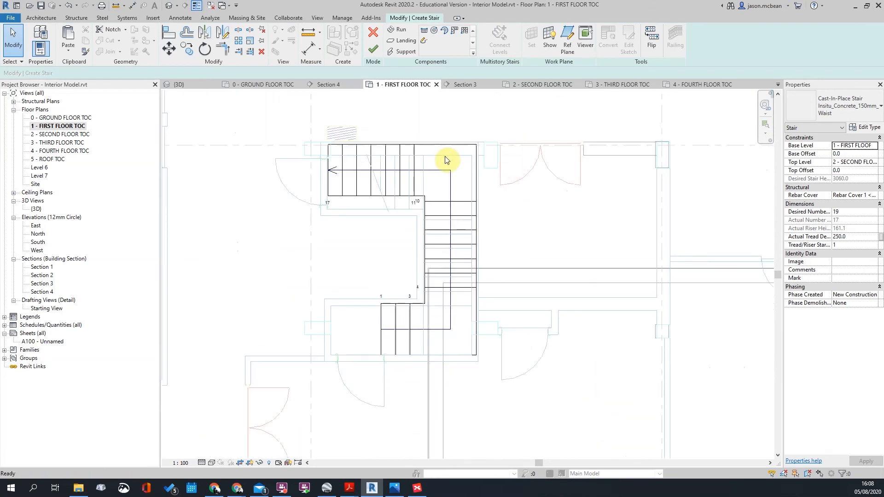
pyautogui.scroll(-3, 442, 218)
pyautogui.scroll(-2, 400, 191)
pyautogui.scroll(3, 374, 155)
pyautogui.scroll(-1, 479, 190)
pyautogui.scroll(-5, 478, 189)
pyautogui.scroll(3, 533, 168)
pyautogui.scroll(-3, 506, 138)
pyautogui.click(373, 49)
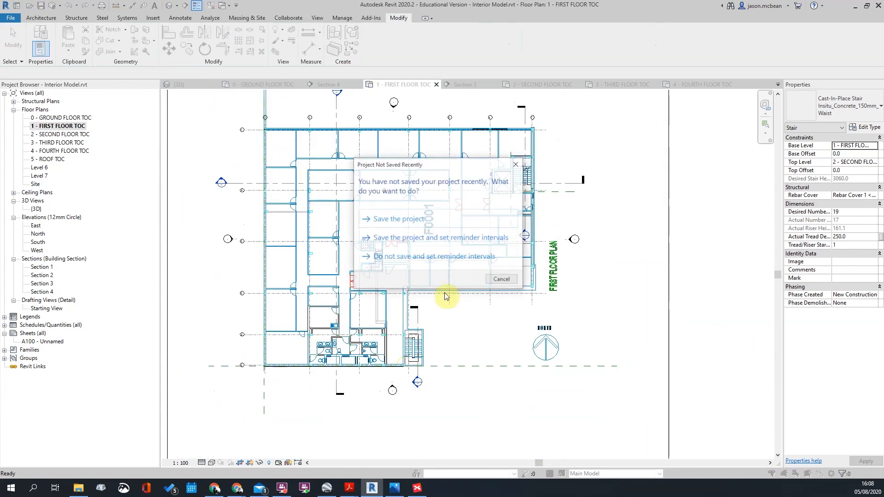
pyautogui.click(517, 213)
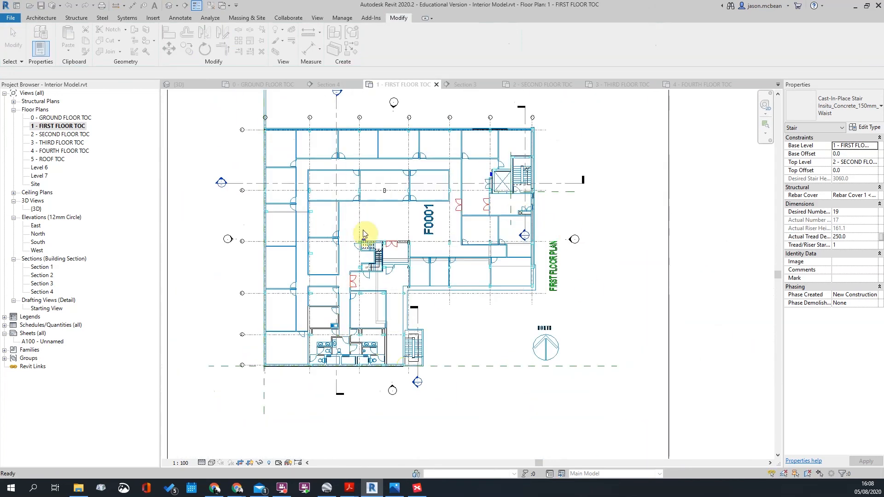
# - Open the 2 - SECOND FLOOR TOC floor plan at the imported two-flight stair
pyautogui.doubleClick(49, 136)
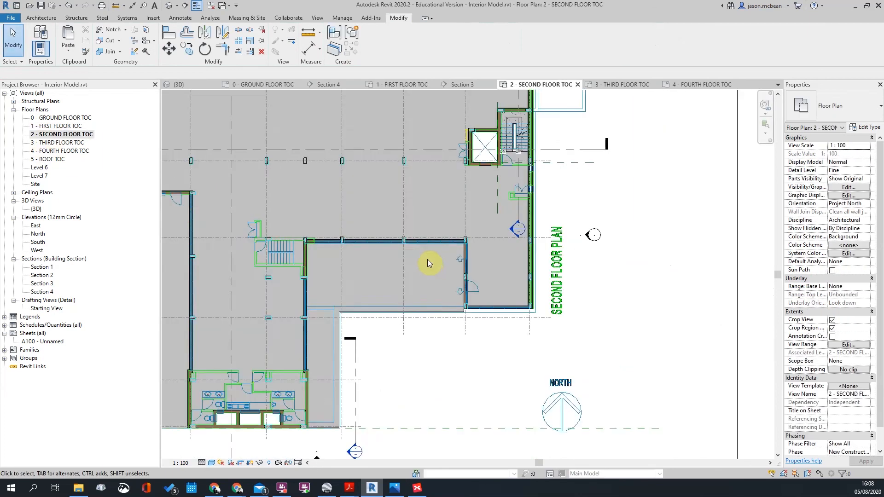
pyautogui.scroll(4, 189, 243)
pyautogui.moveTo(189, 243); pyautogui.dragTo(566, 260, button='middle')
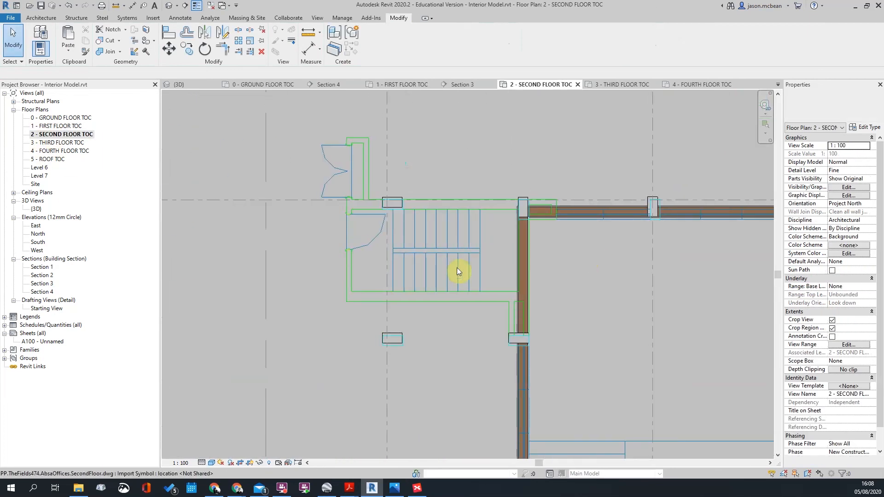
# - Start a new stair and draw a 900 mm wide run of nine risers along the imported plan's upper flight
pyautogui.click(52, 19)
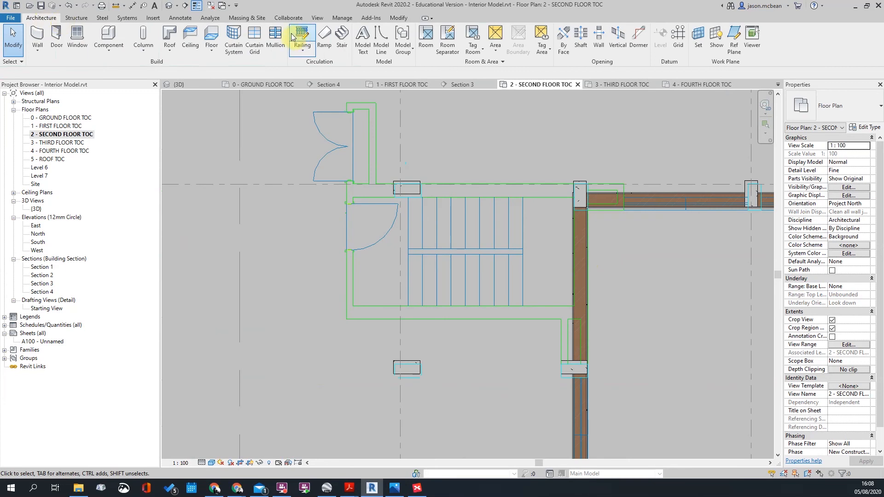
pyautogui.click(344, 38)
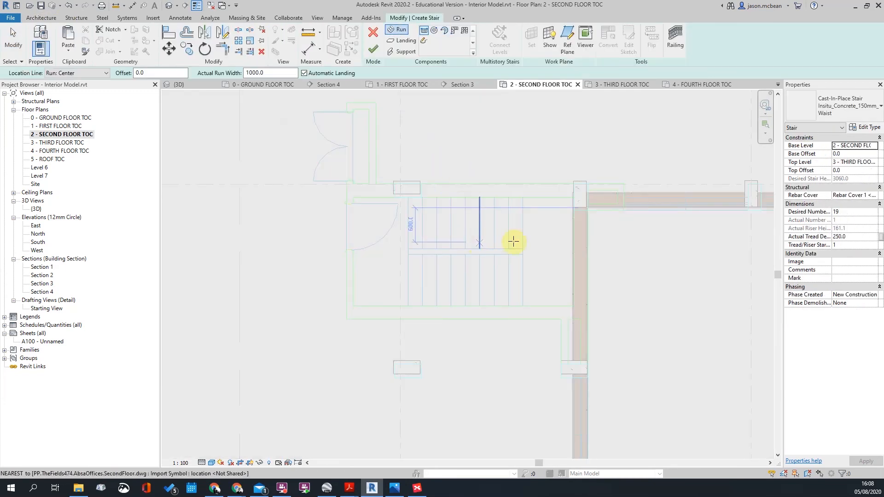
pyautogui.click(256, 73)
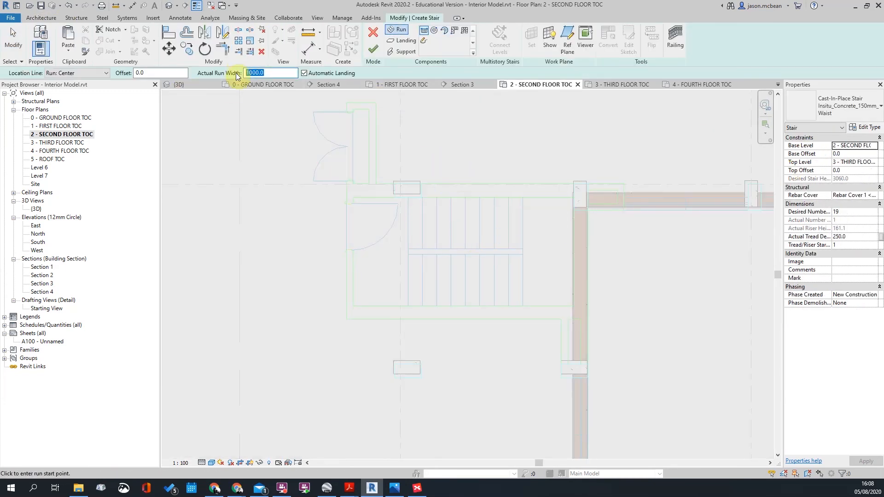
pyautogui.scroll(2, 433, 253)
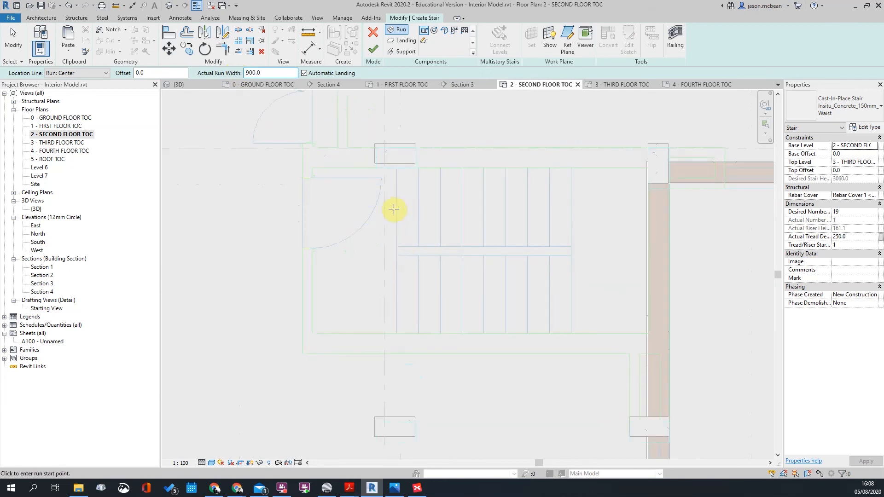
pyautogui.click(396, 209)
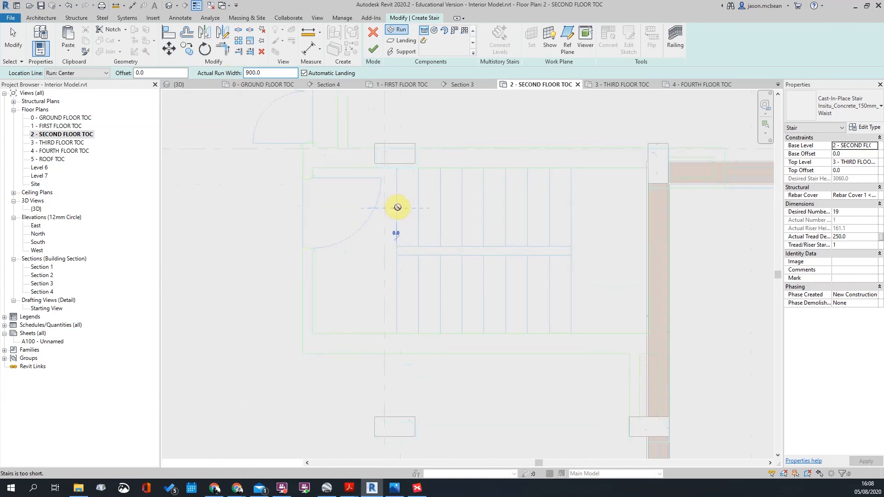
pyautogui.click(571, 207)
# - Draw the 2250 mm long return run of ten risers along the imported lower flight and finish the stair
pyautogui.click(569, 299)
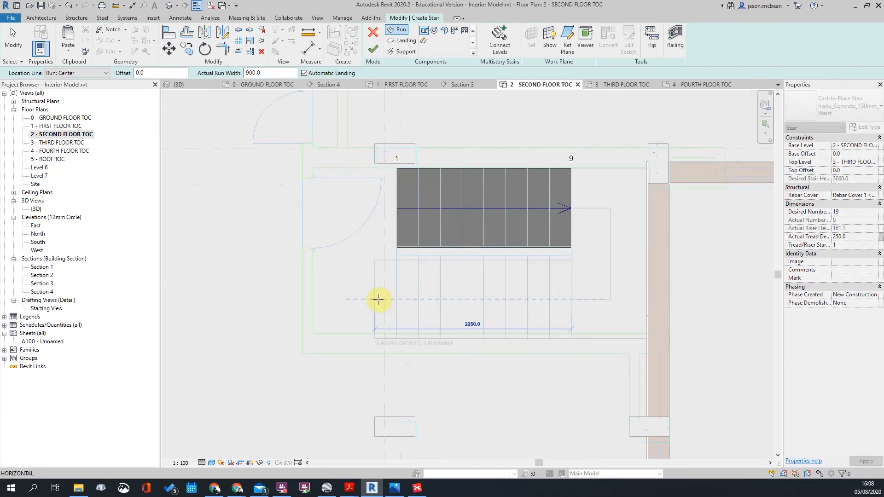
pyautogui.click(380, 299)
pyautogui.scroll(-1, 424, 242)
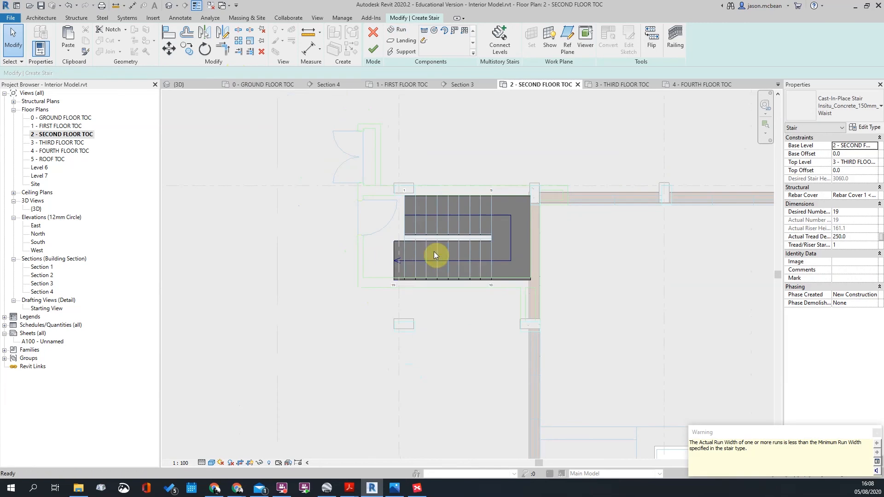
pyautogui.scroll(-2, 518, 247)
pyautogui.scroll(2, 518, 248)
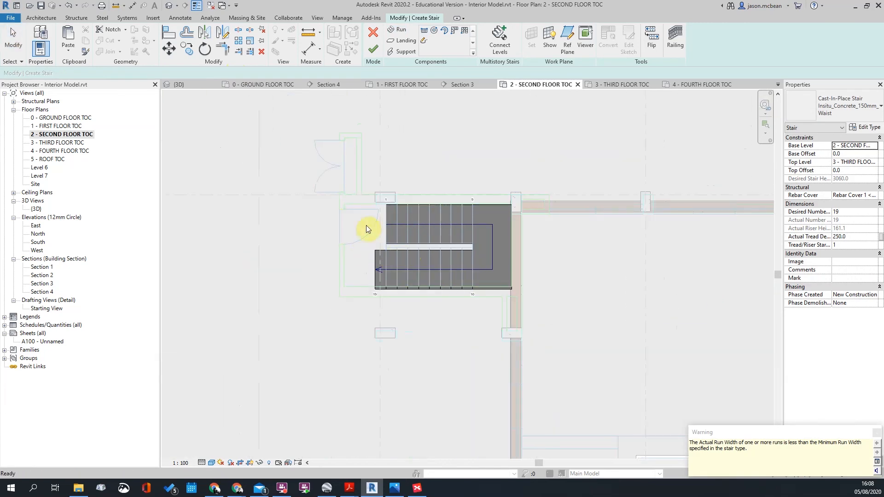
pyautogui.scroll(1, 362, 249)
pyautogui.scroll(-1, 385, 205)
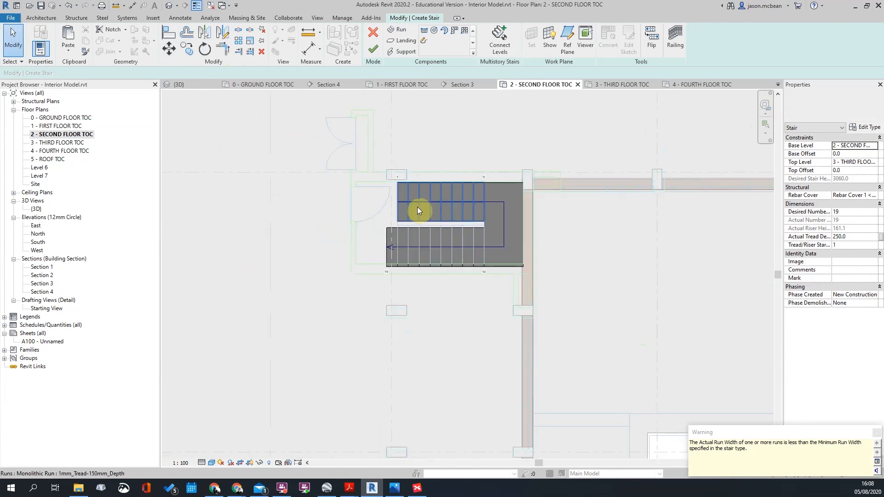
pyautogui.scroll(-2, 408, 210)
pyautogui.click(374, 49)
# - Move the Section 3 line so that it cuts through the new second floor stair
pyautogui.scroll(-2, 458, 214)
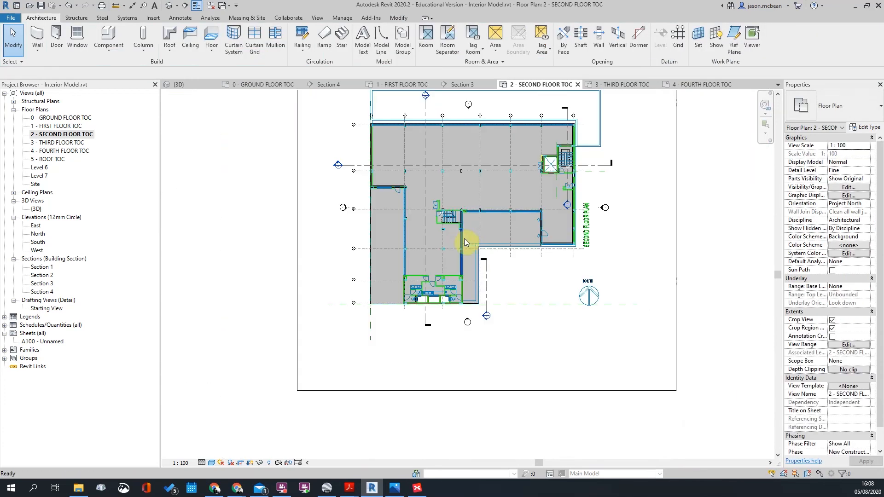
pyautogui.scroll(1, 422, 203)
pyautogui.scroll(-1, 418, 211)
pyautogui.click(296, 135)
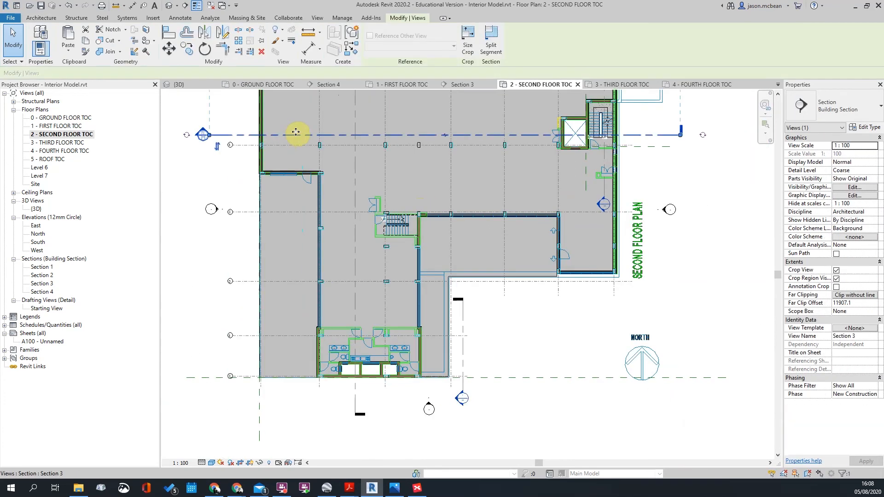
pyautogui.press('Escape')
pyautogui.scroll(-1, 473, 191)
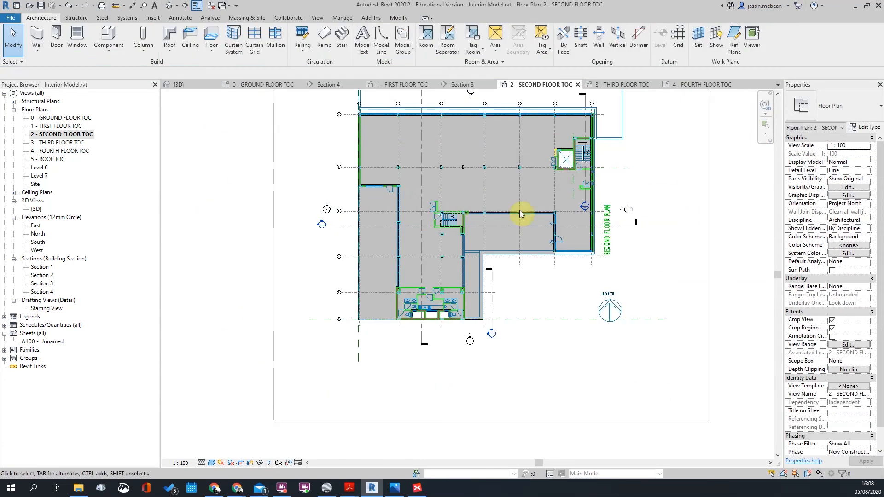
pyautogui.scroll(2, 339, 220)
pyautogui.scroll(-3, 489, 216)
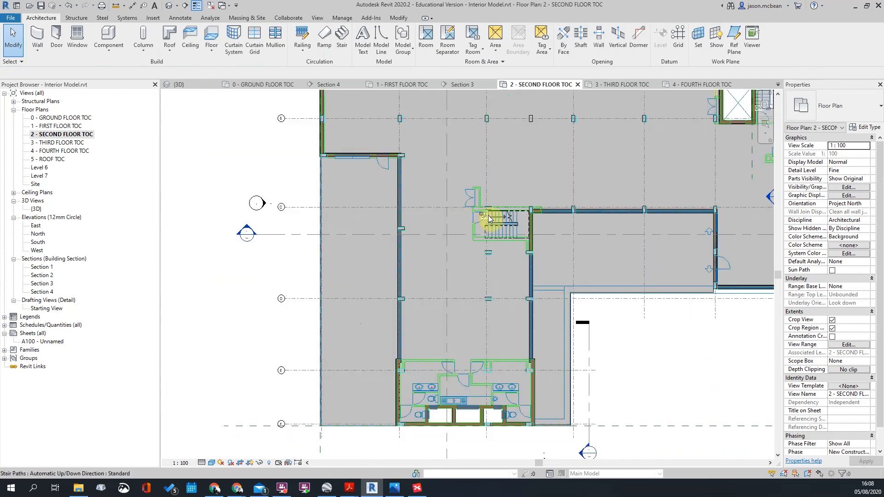
pyautogui.scroll(2, 380, 212)
pyautogui.scroll(-1, 338, 208)
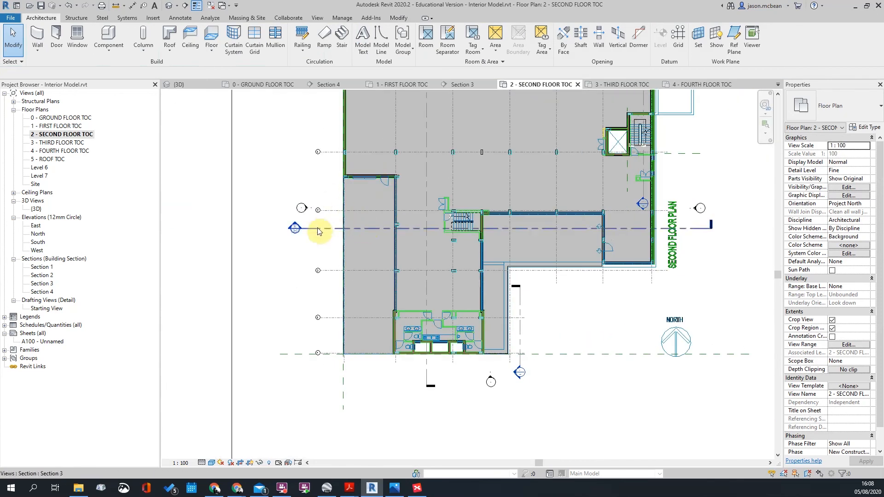
# - Open the Section 3 view and delete both railings of the new second floor stair
pyautogui.doubleClick(295, 227)
pyautogui.scroll(5, 460, 242)
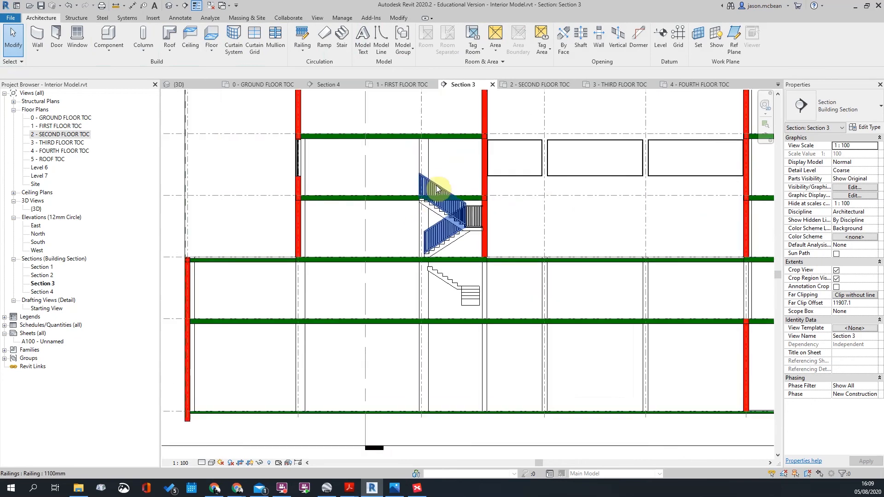
pyautogui.click(491, 243)
pyautogui.press('Delete')
pyautogui.click(493, 233)
pyautogui.press('Delete')
pyautogui.scroll(3, 442, 249)
pyautogui.scroll(-2, 410, 246)
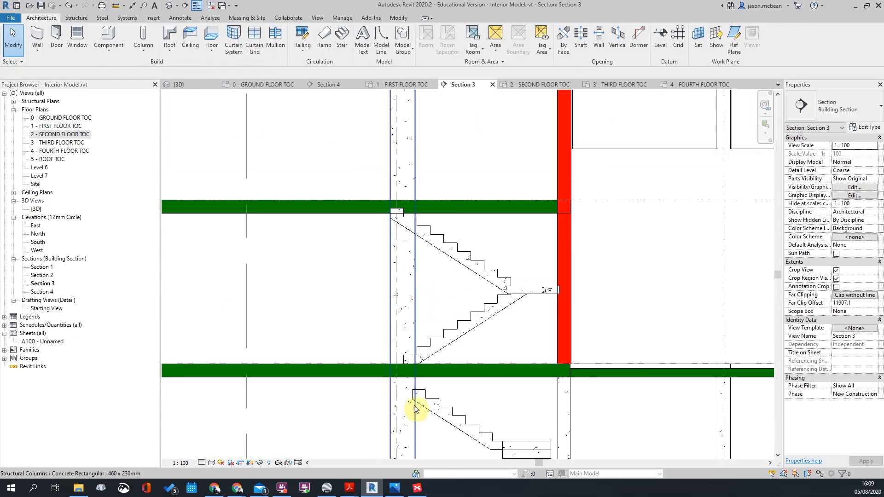
# - Examine in section how the second floor stair meets the slabs and the flight below
pyautogui.click(407, 358)
pyautogui.scroll(2, 584, 306)
pyautogui.scroll(-2, 556, 297)
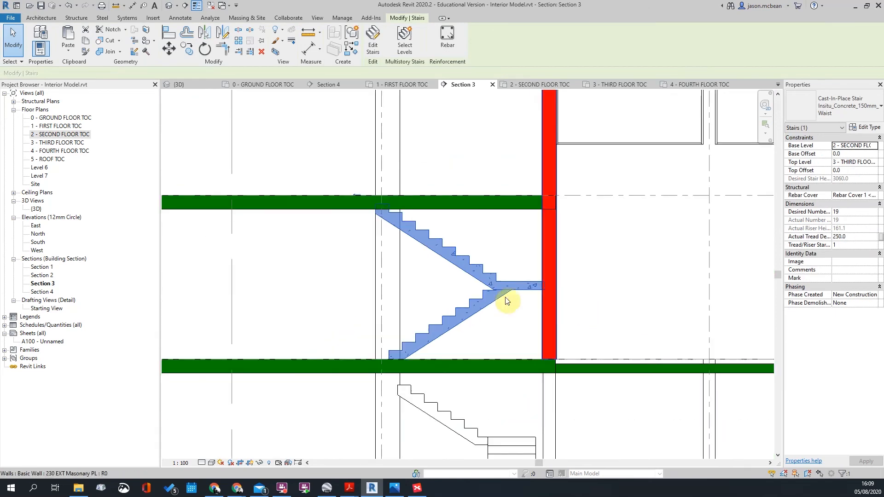
pyautogui.press('Escape')
pyautogui.scroll(2, 400, 208)
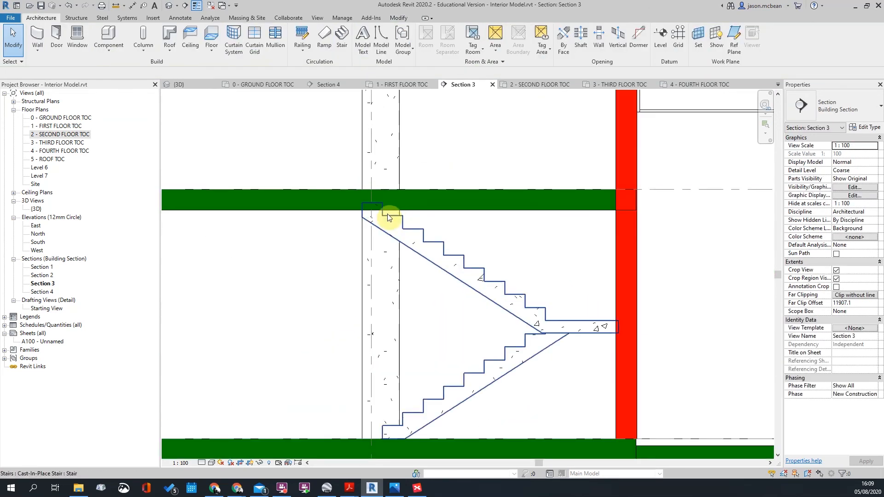
pyautogui.scroll(-3, 566, 299)
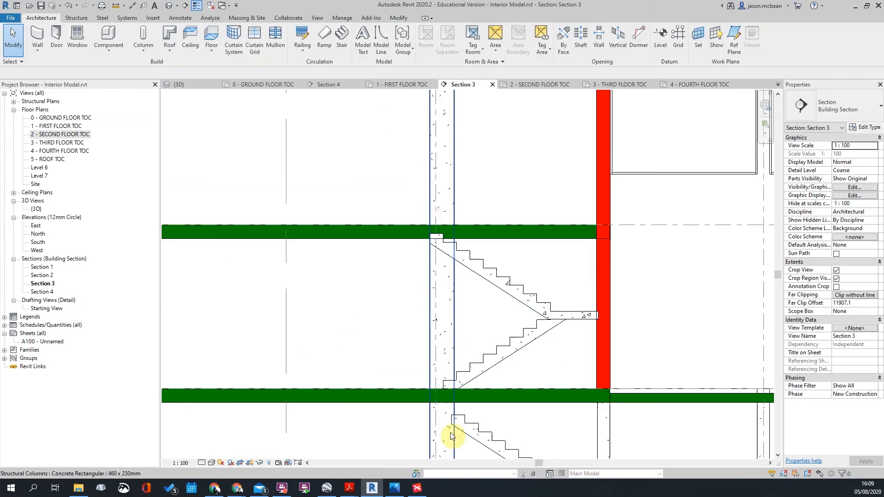
pyautogui.press('Tab')
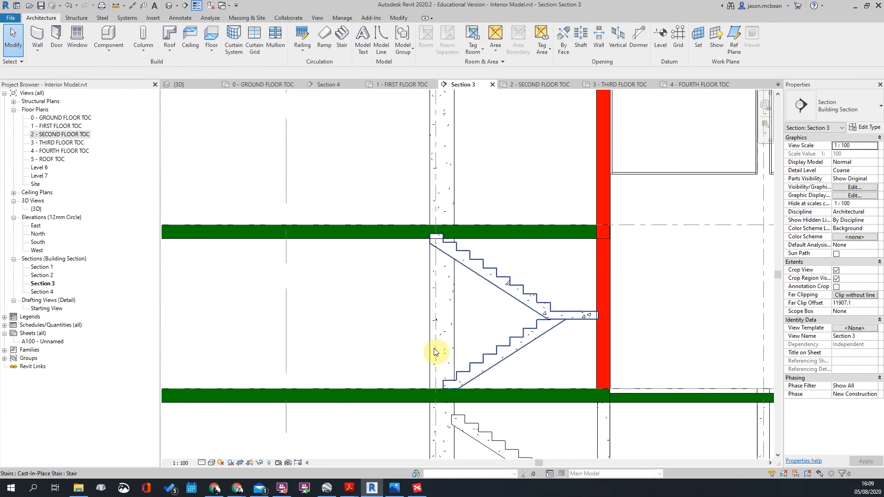
pyautogui.scroll(-2, 559, 321)
pyautogui.scroll(4, 559, 321)
pyautogui.scroll(-4, 559, 321)
pyautogui.scroll(4, 559, 321)
pyautogui.scroll(-2, 559, 321)
# - In the 2 - SECOND FLOOR TOC plan, edit the new stair and move its first run back to start level with the return run's end
pyautogui.click(560, 321)
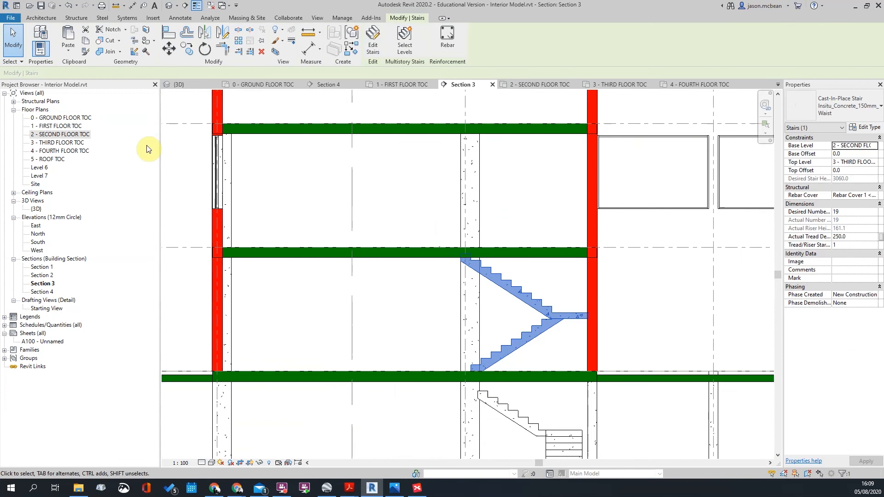
pyautogui.doubleClick(75, 139)
pyautogui.scroll(5, 562, 223)
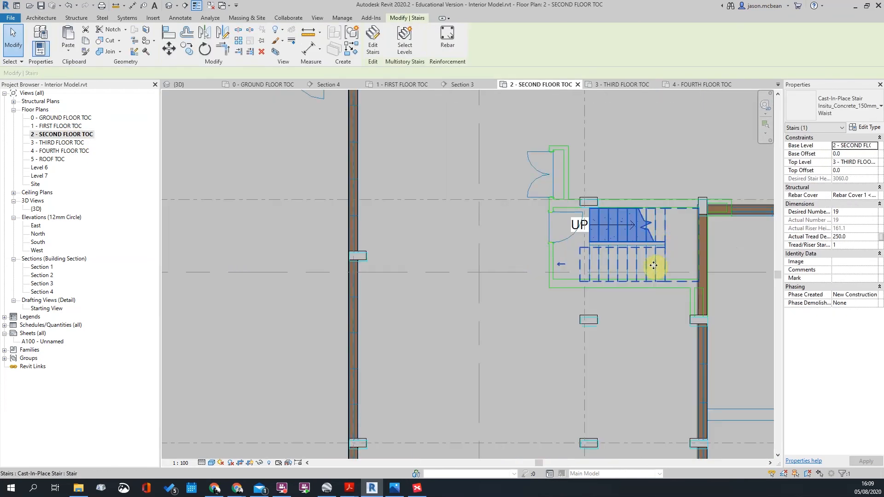
pyautogui.scroll(2, 653, 256)
pyautogui.press('Escape')
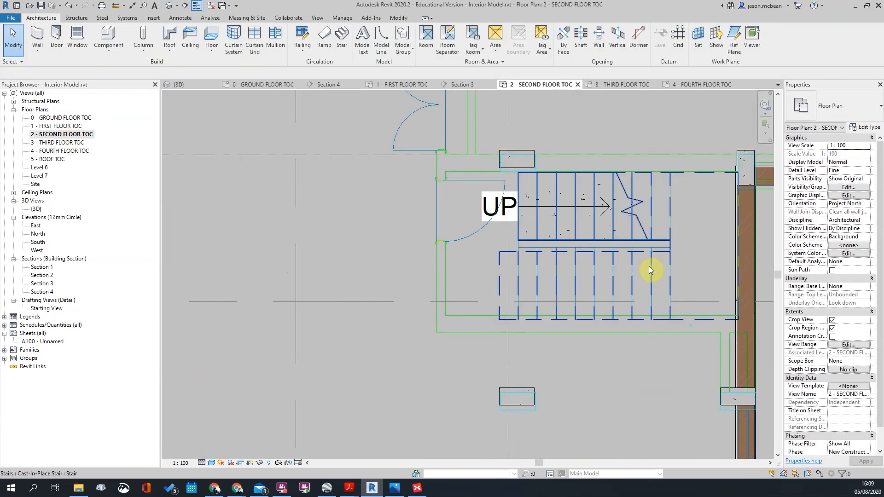
pyautogui.click(537, 231)
pyautogui.moveTo(610, 286); pyautogui.dragTo(567, 276, button='middle')
pyautogui.scroll(1, 560, 281)
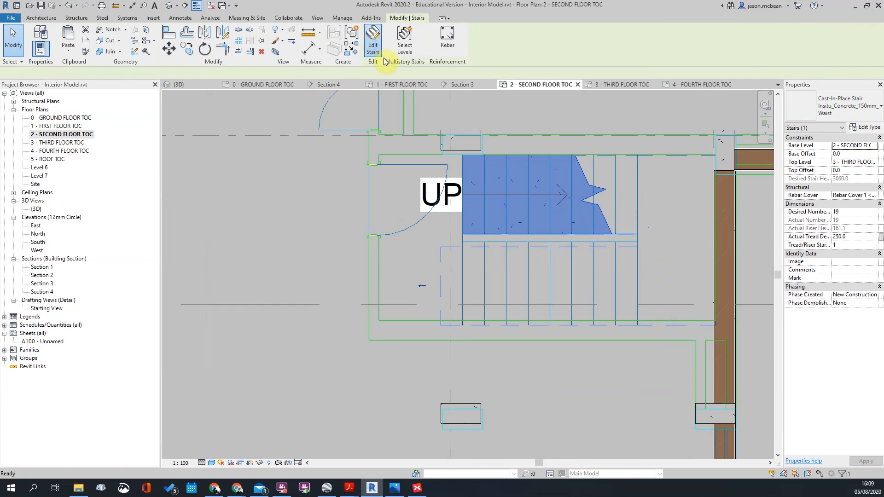
pyautogui.click(374, 42)
pyautogui.click(468, 235)
pyautogui.scroll(3, 465, 238)
pyautogui.press('m')
pyautogui.press('v')
pyautogui.click(458, 230)
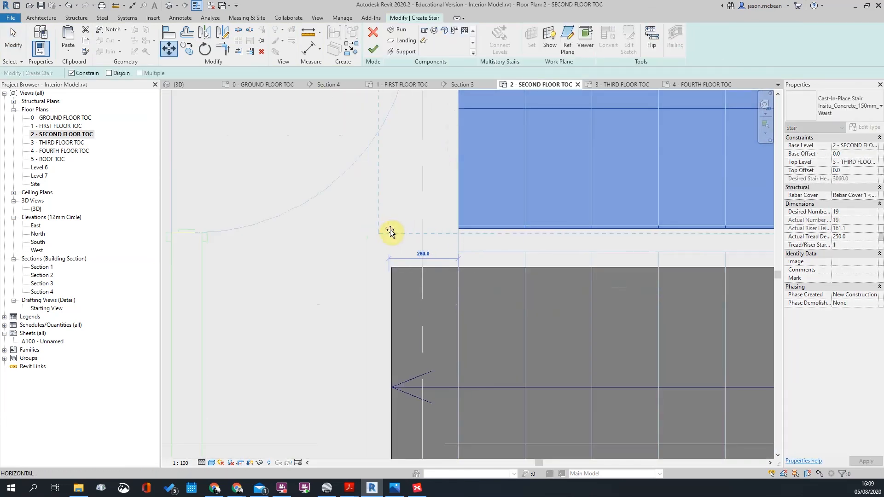
pyautogui.click(396, 230)
# - Align the first run's starting edge with the end of the return run and finish the stair edit
pyautogui.click(493, 235)
pyautogui.scroll(-2, 470, 235)
pyautogui.scroll(2, 439, 257)
pyautogui.press('l')
pyautogui.click(425, 264)
pyautogui.click(422, 193)
pyautogui.scroll(-2, 415, 220)
pyautogui.press('Escape')
pyautogui.press('Escape')
pyautogui.scroll(1, 603, 237)
pyautogui.scroll(-1, 621, 181)
pyautogui.click(373, 55)
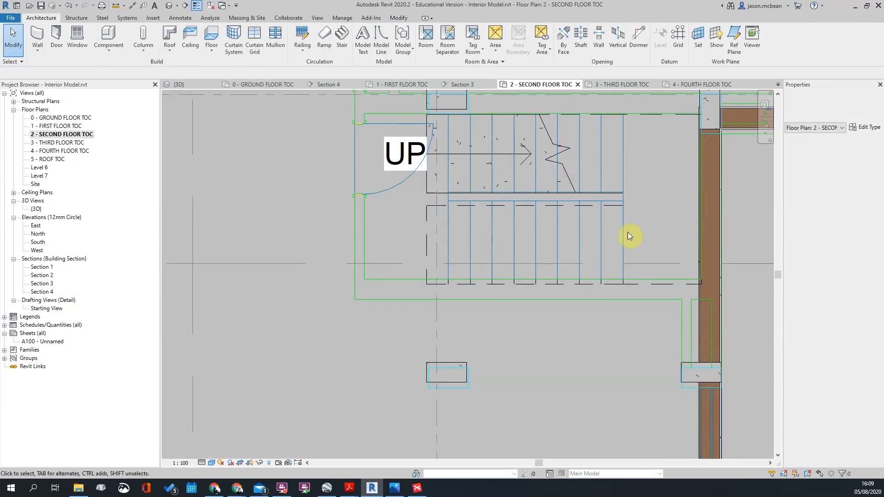
# - Examine in plan how the second floor stair's two runs sit against the imported stair lines, door and walls
pyautogui.scroll(-2, 654, 318)
pyautogui.scroll(1, 627, 345)
pyautogui.scroll(4, 622, 179)
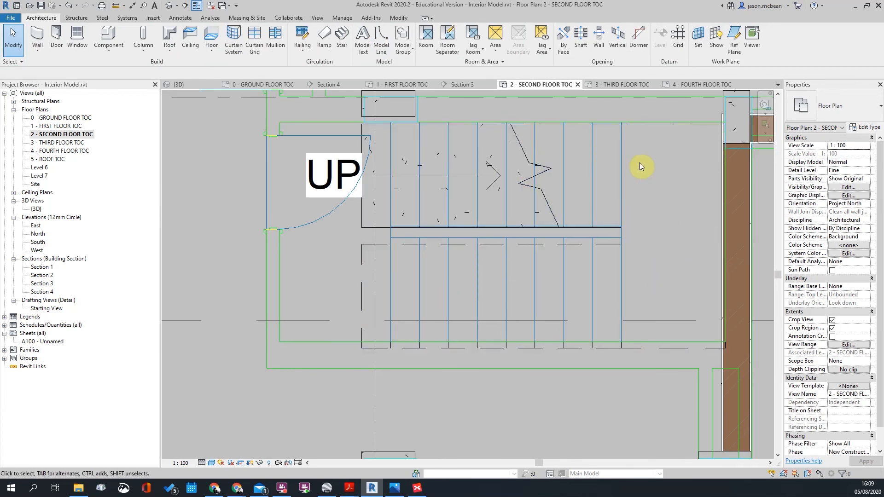
pyautogui.scroll(-2, 576, 158)
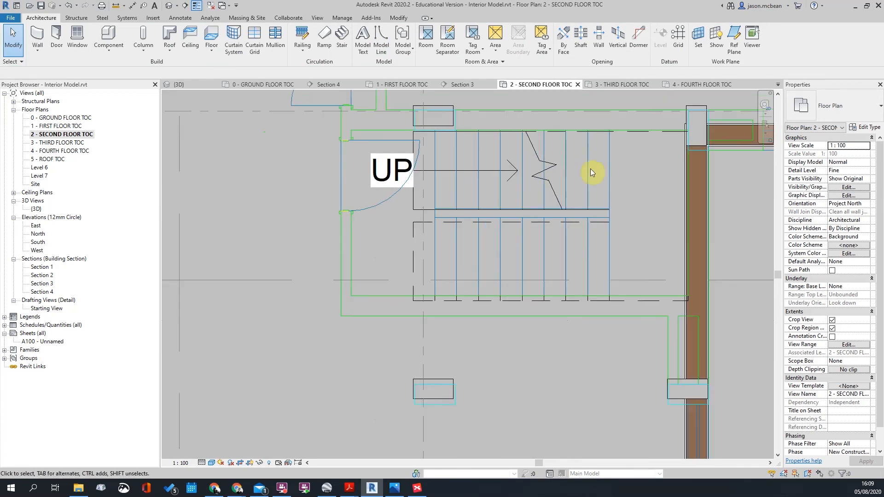
pyautogui.scroll(2, 450, 352)
pyautogui.scroll(-2, 450, 267)
pyautogui.scroll(2, 454, 310)
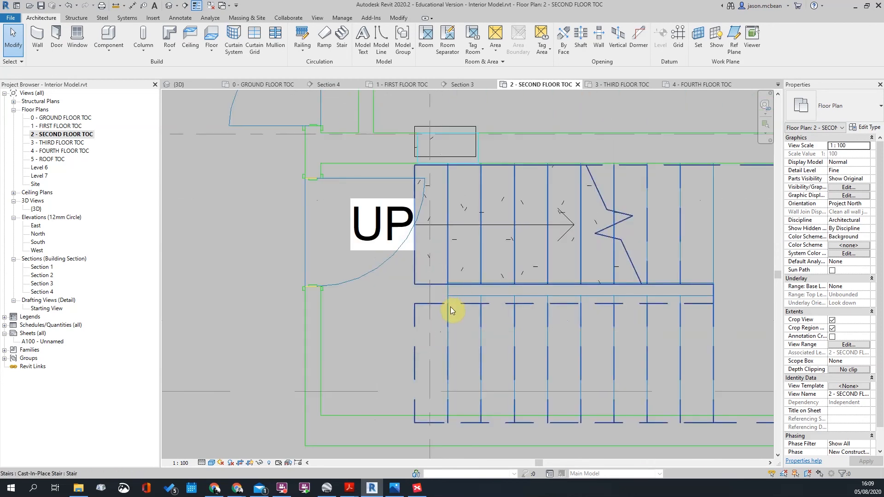
pyautogui.click(477, 329)
pyautogui.scroll(-2, 440, 246)
pyautogui.press('Escape')
pyautogui.scroll(2, 399, 217)
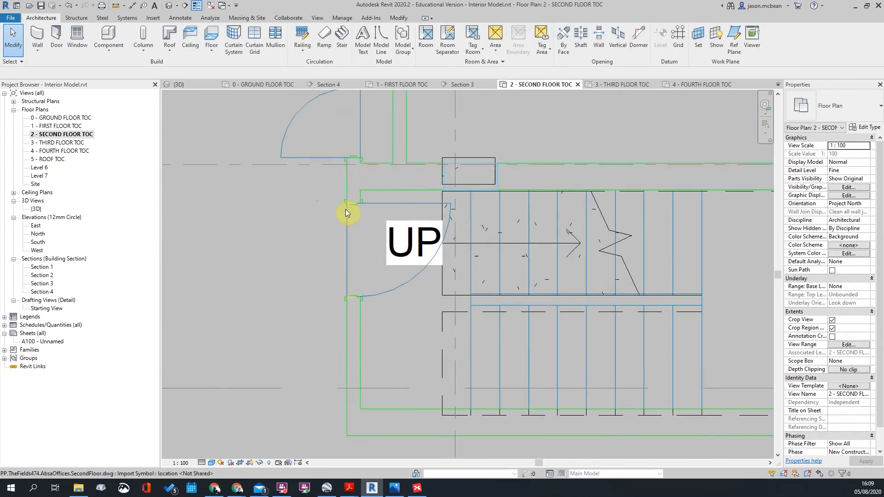
pyautogui.scroll(-2, 379, 217)
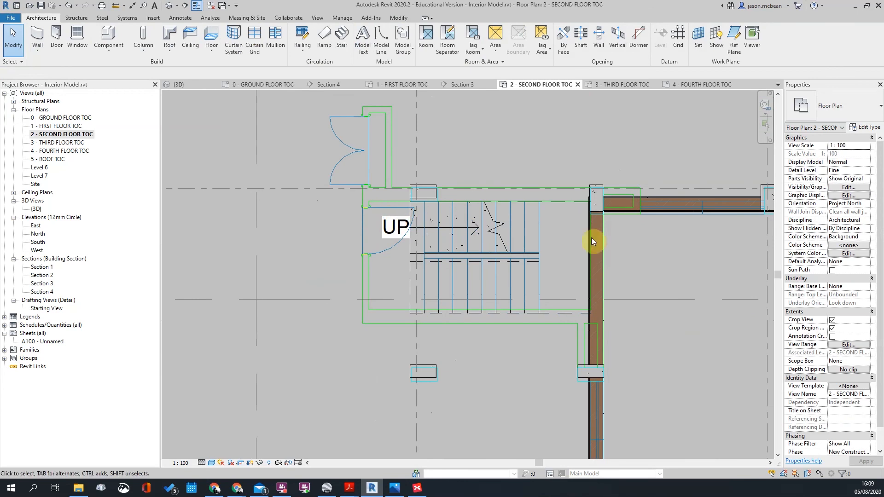
pyautogui.scroll(2, 612, 235)
pyautogui.scroll(-2, 474, 274)
pyautogui.scroll(2, 440, 292)
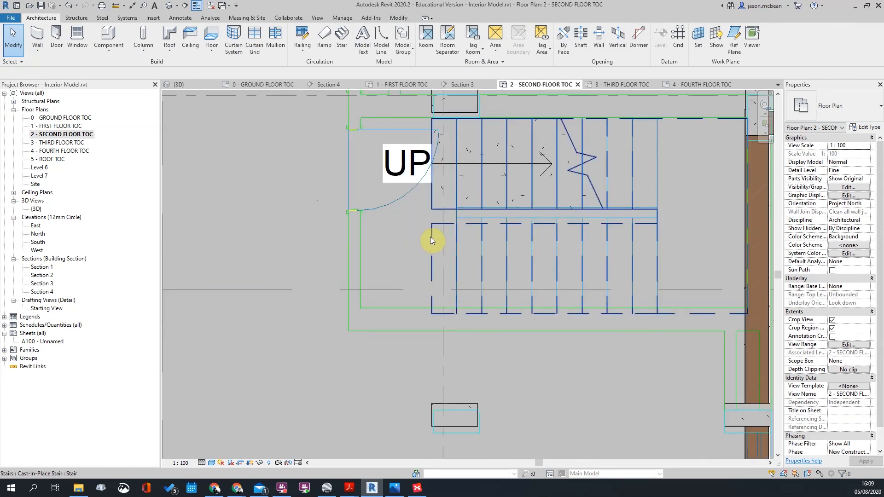
# - Reopen the second floor stair for editing and move the return run so its outer edge lies on the imported wall line
pyautogui.click(432, 240)
pyautogui.click(373, 42)
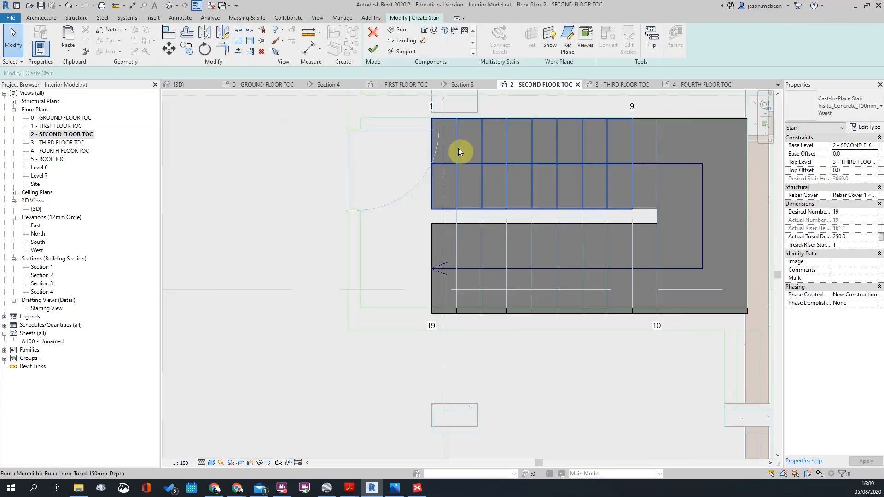
pyautogui.scroll(2, 525, 162)
pyautogui.scroll(-2, 509, 233)
pyautogui.scroll(2, 389, 251)
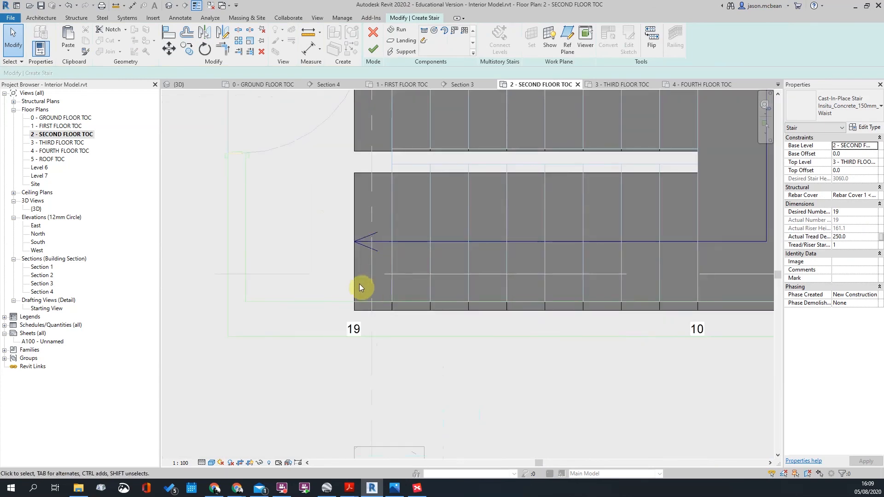
pyautogui.click(389, 314)
pyautogui.scroll(1, 388, 317)
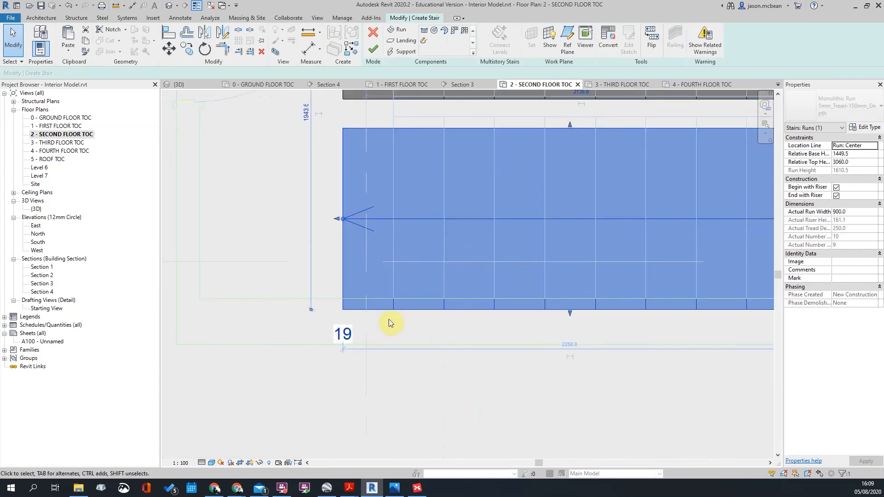
pyautogui.press('m')
pyautogui.press('v')
pyautogui.click(341, 294)
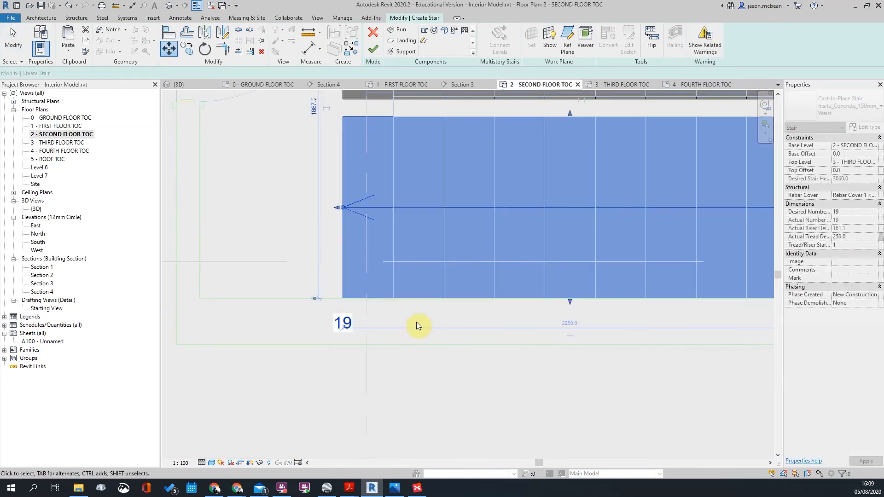
pyautogui.click(393, 321)
# - Move the first run so its outer edge meets the imported wall line on the opposite side of the stairwell
pyautogui.scroll(-2, 393, 321)
pyautogui.scroll(1, 374, 146)
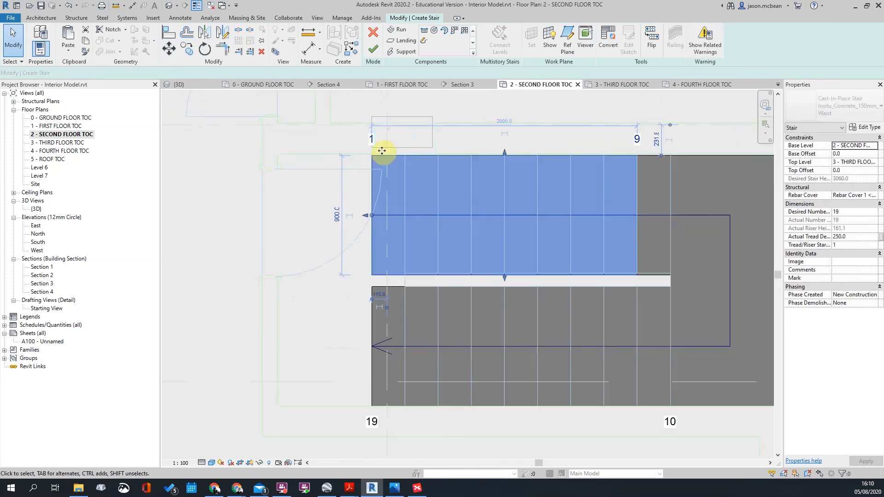
pyautogui.click(383, 159)
pyautogui.scroll(3, 357, 168)
pyautogui.press('m')
pyautogui.press('v')
pyautogui.click(354, 168)
pyautogui.click(355, 157)
pyautogui.press('Escape')
# - Check both runs and the landing against the imported wall lines and columns around the stairwell
pyautogui.scroll(-4, 433, 221)
pyautogui.scroll(-3, 593, 254)
pyautogui.moveTo(610, 266); pyautogui.dragTo(251, 251, button='middle')
pyautogui.scroll(2, 615, 206)
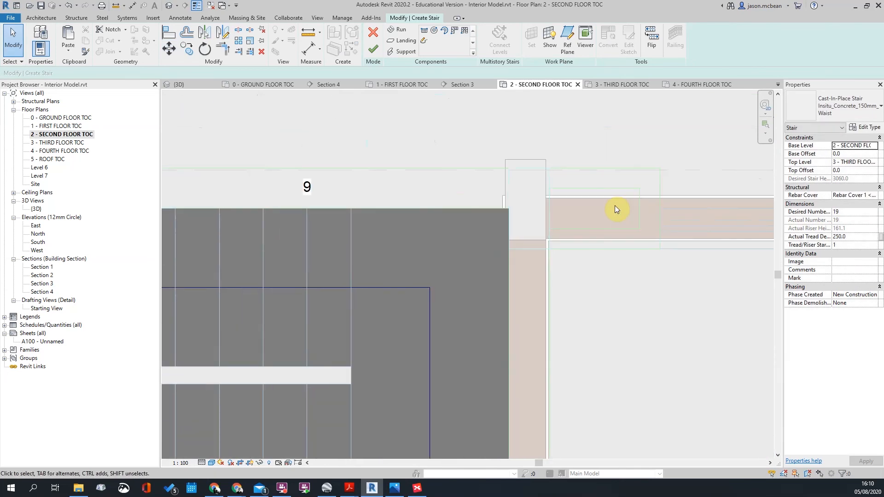
pyautogui.scroll(-3, 645, 217)
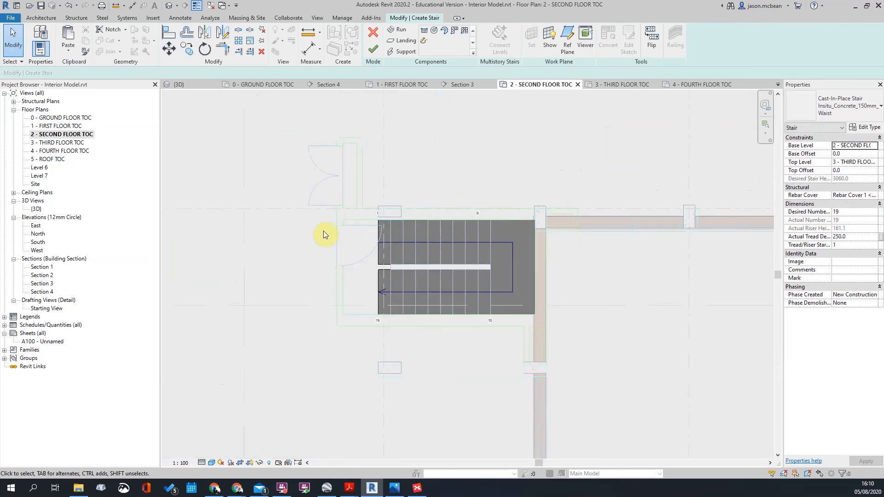
pyautogui.scroll(5, 367, 229)
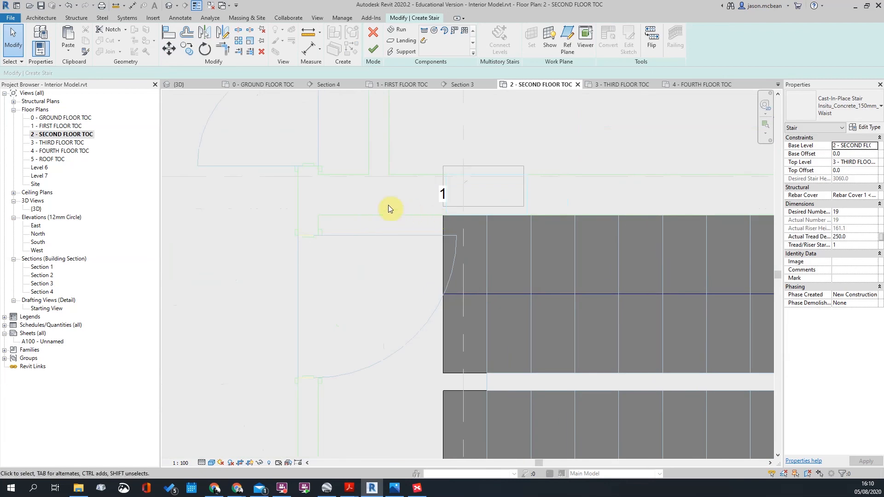
pyautogui.scroll(-2, 388, 208)
pyautogui.moveTo(700, 213); pyautogui.dragTo(556, 230, button='middle')
pyautogui.scroll(3, 363, 221)
pyautogui.scroll(-3, 569, 241)
pyautogui.moveTo(252, 234); pyautogui.dragTo(512, 240, button='middle')
pyautogui.scroll(2, 379, 239)
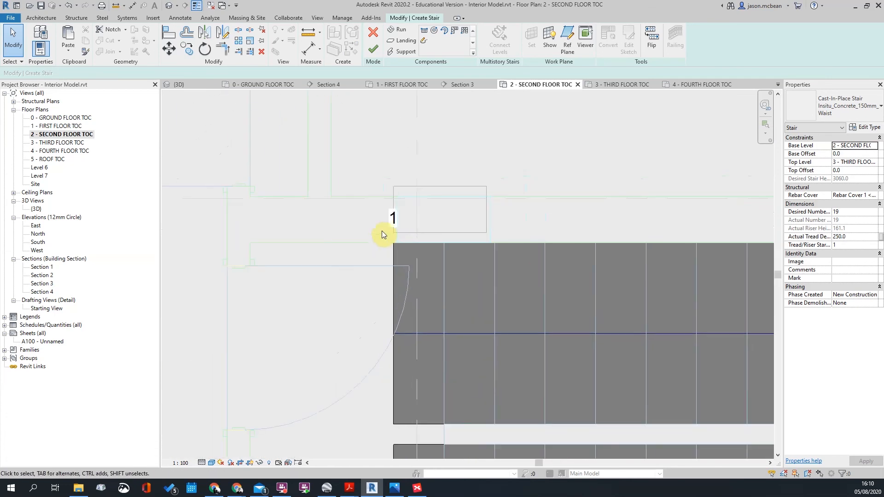
pyautogui.scroll(4, 443, 232)
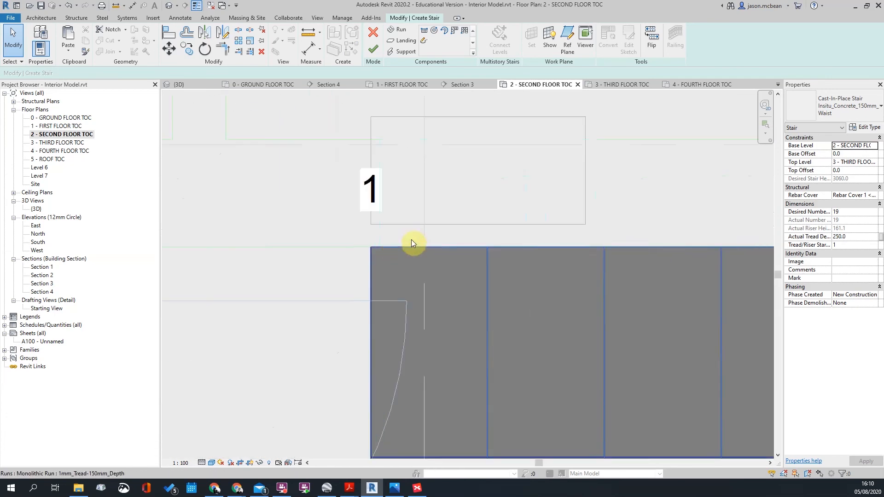
pyautogui.click(379, 243)
pyautogui.click(419, 219)
pyautogui.scroll(-6, 406, 215)
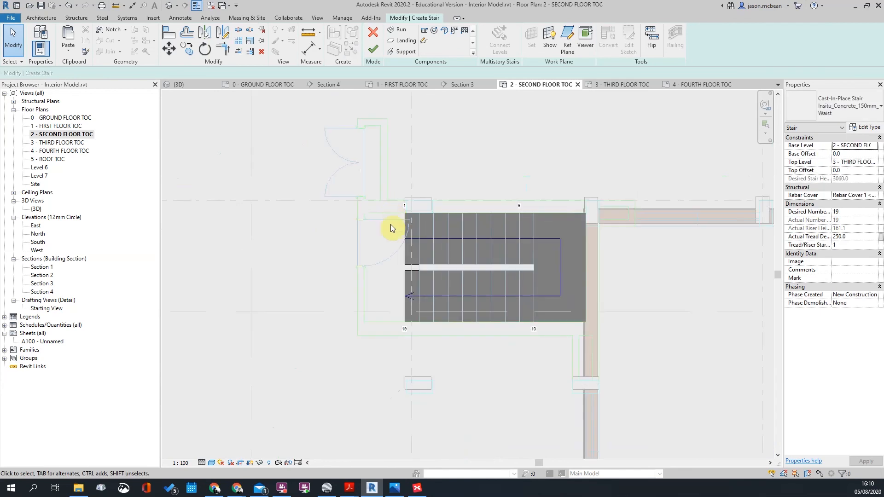
pyautogui.scroll(3, 517, 252)
pyautogui.scroll(-3, 526, 277)
pyautogui.scroll(-2, 387, 239)
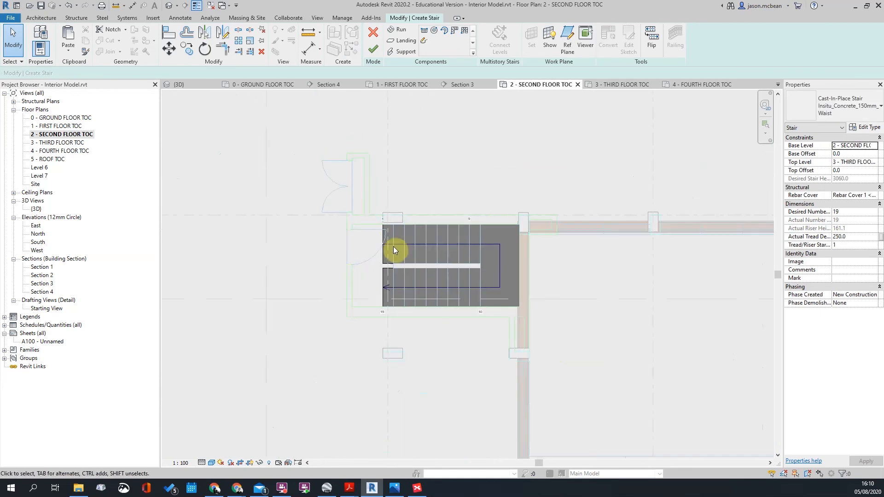
pyautogui.scroll(3, 377, 290)
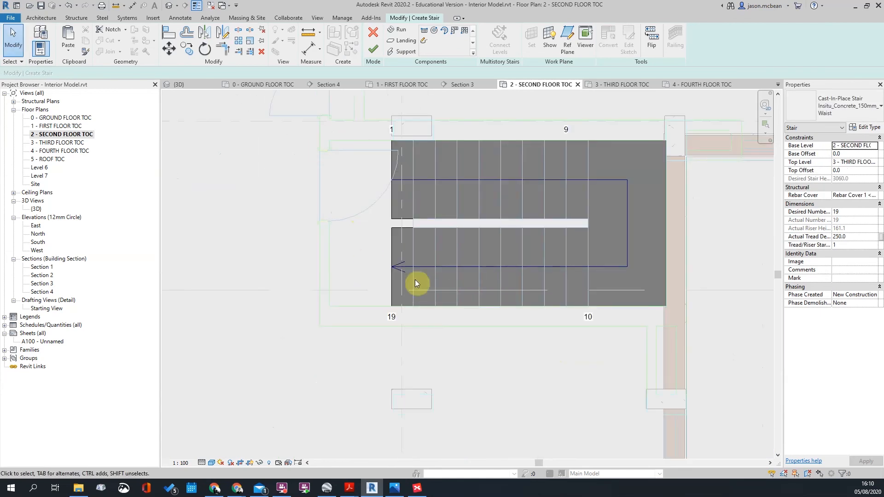
pyautogui.scroll(-2, 389, 202)
pyautogui.scroll(1, 423, 221)
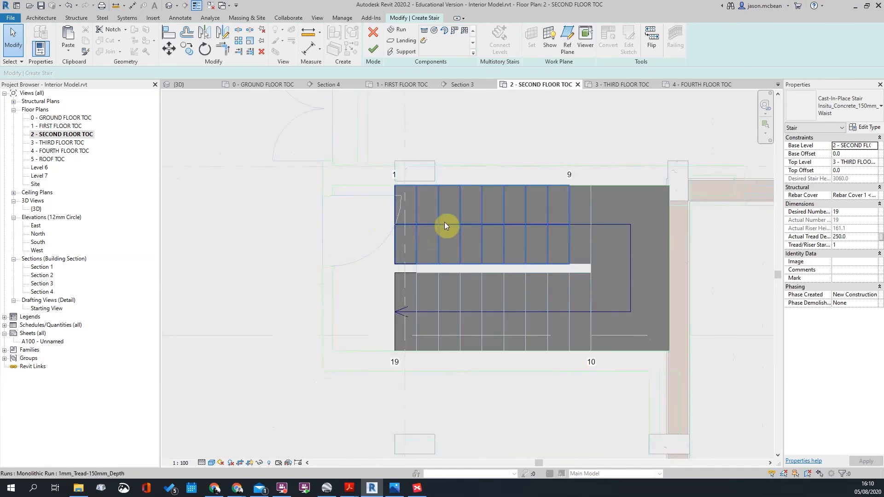
pyautogui.scroll(-3, 374, 220)
pyautogui.scroll(3, 374, 219)
pyautogui.scroll(3, 600, 269)
pyautogui.scroll(-2, 663, 247)
pyautogui.scroll(-3, 428, 231)
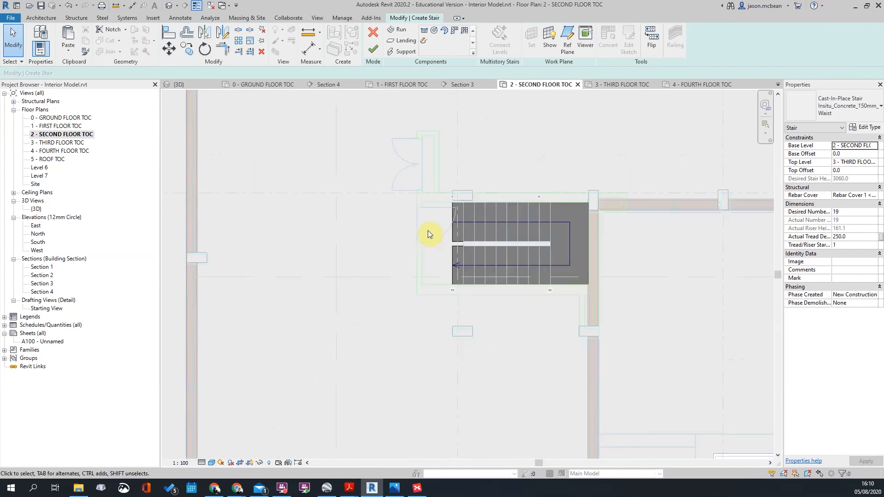
# - Finish the second floor stair edit and open the Section 3 view from its marker in the plan
pyautogui.click(378, 54)
pyautogui.scroll(-1, 374, 247)
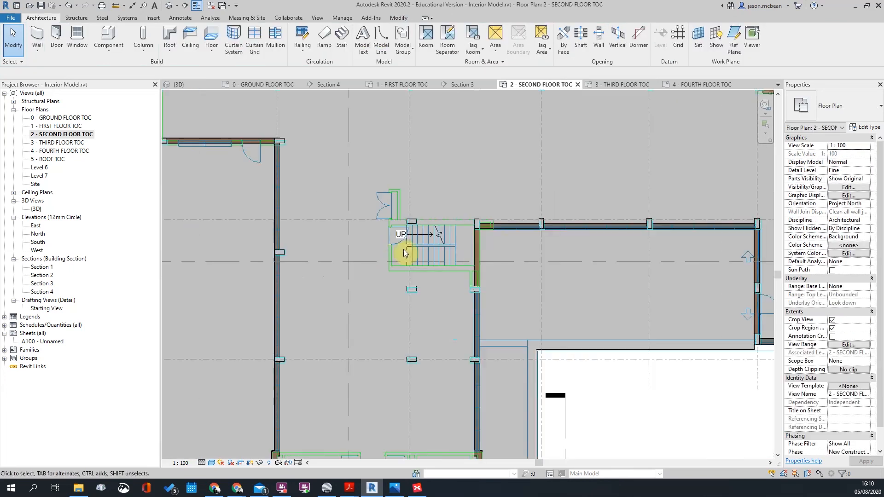
pyautogui.scroll(-3, 453, 246)
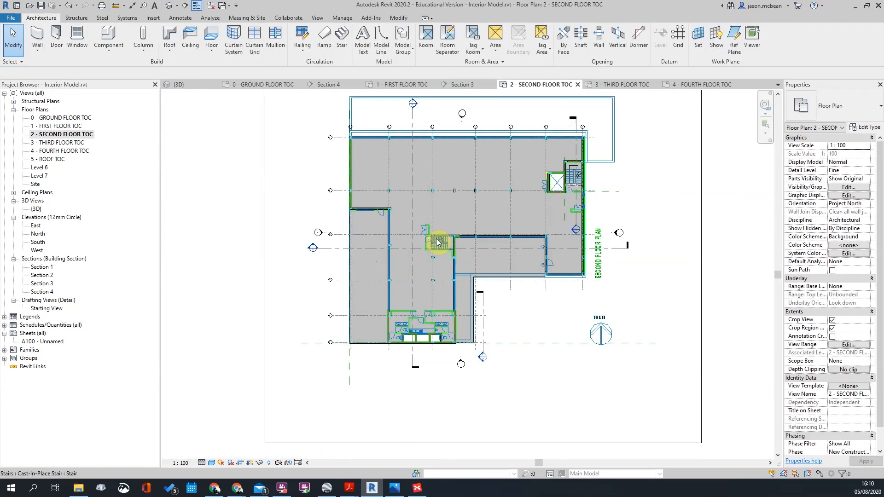
pyautogui.doubleClick(313, 248)
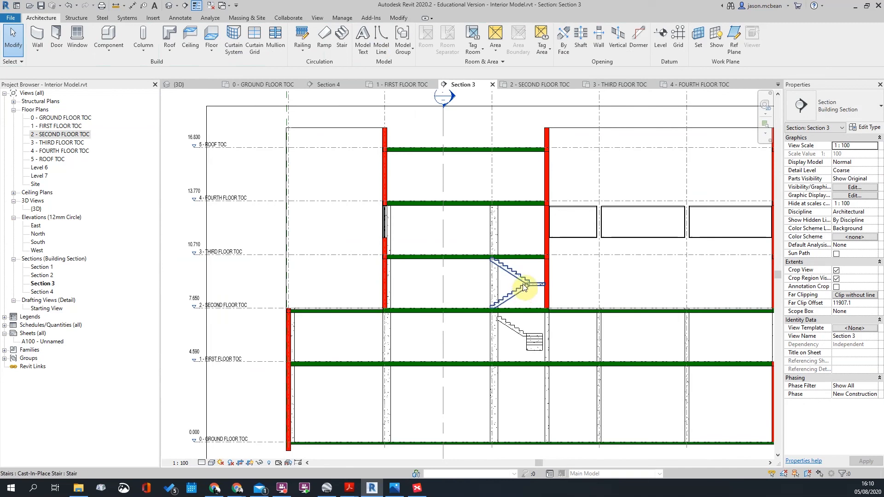
# - Select the first floor stair in section and examine how its upper run meets the second floor slab
pyautogui.click(525, 287)
pyautogui.scroll(3, 499, 335)
pyautogui.click(518, 309)
pyautogui.click(509, 299)
pyautogui.scroll(3, 508, 301)
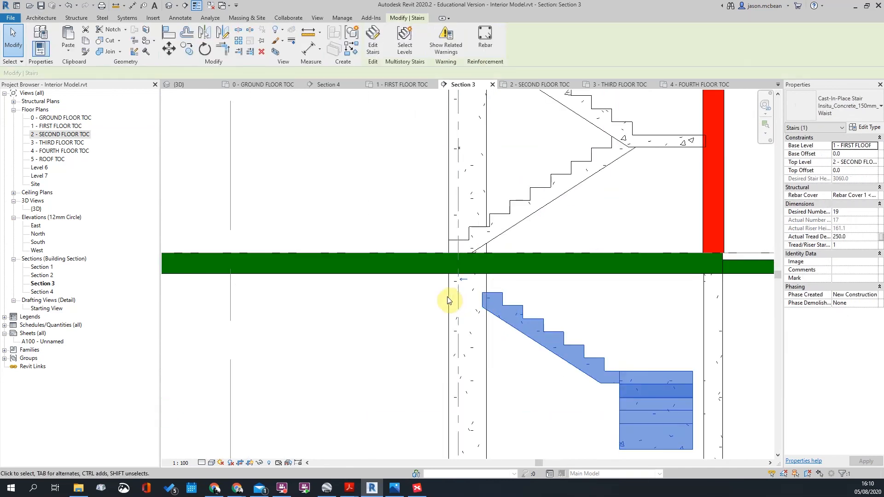
pyautogui.scroll(-5, 496, 275)
pyautogui.click(481, 281)
pyautogui.scroll(4, 477, 280)
pyautogui.scroll(-3, 466, 275)
pyautogui.scroll(2, 495, 282)
pyautogui.click(496, 283)
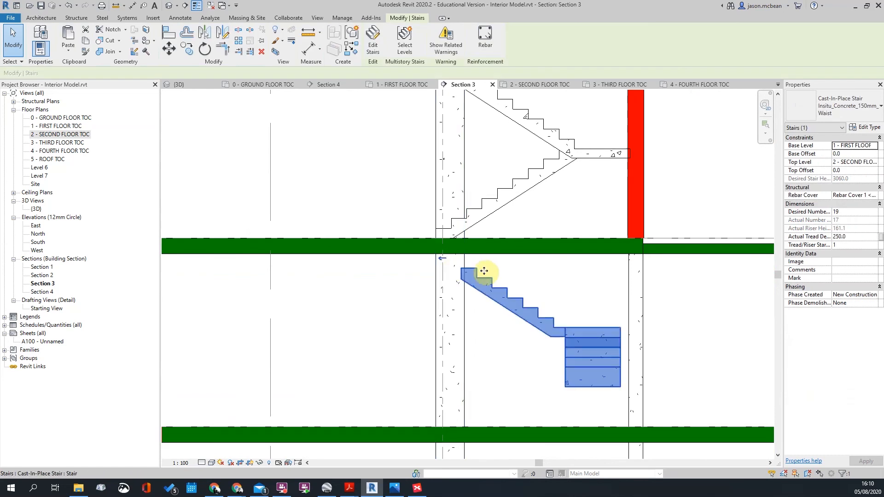
# - Edit the first floor stair and extend its upper run to 19 total risers so it reaches into the second floor slab
pyautogui.click(372, 43)
pyautogui.click(477, 274)
pyautogui.scroll(2, 461, 263)
pyautogui.moveTo(460, 254); pyautogui.dragTo(419, 235)
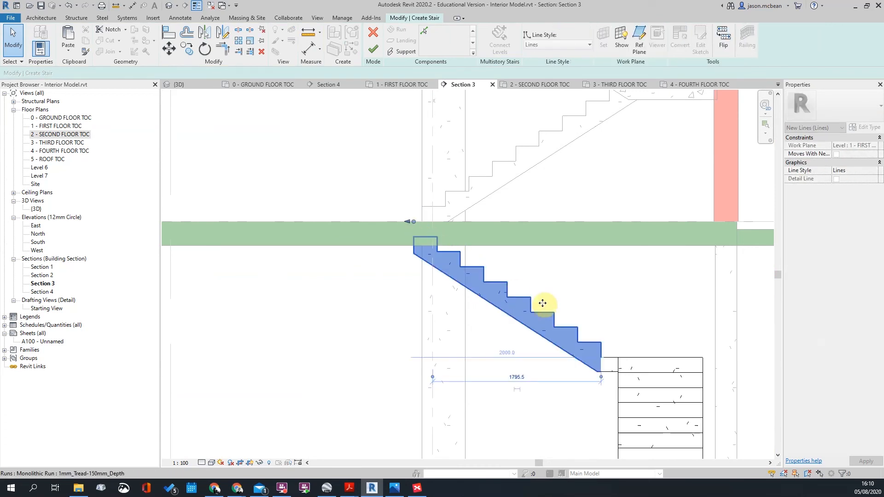
pyautogui.click(441, 242)
pyautogui.click(443, 256)
pyautogui.scroll(-2, 447, 252)
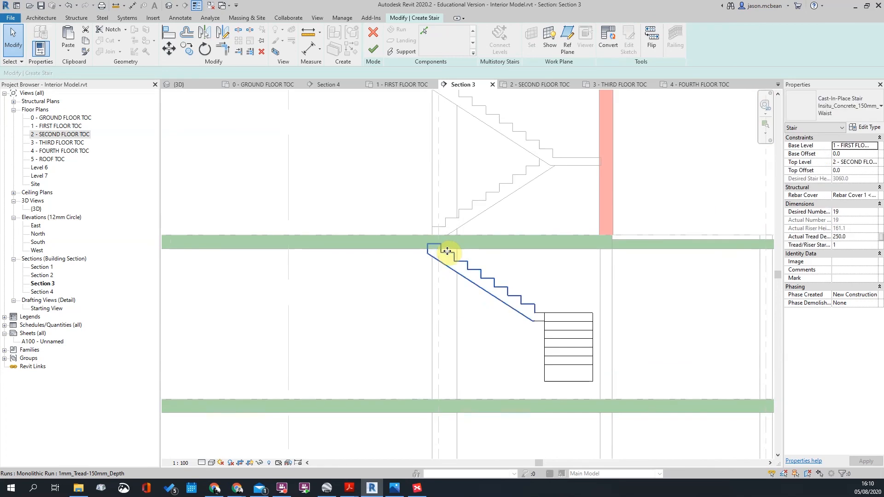
pyautogui.scroll(1, 442, 255)
pyautogui.click(442, 256)
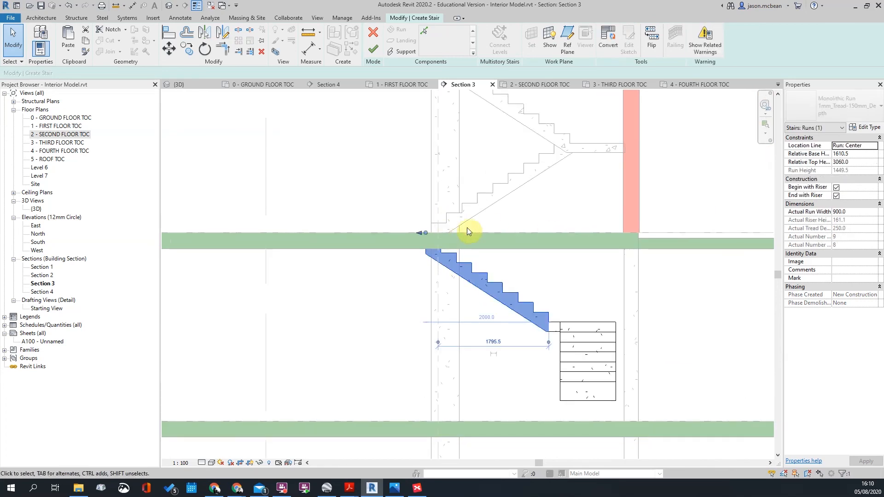
pyautogui.moveTo(450, 247); pyautogui.dragTo(450, 239, button='middle')
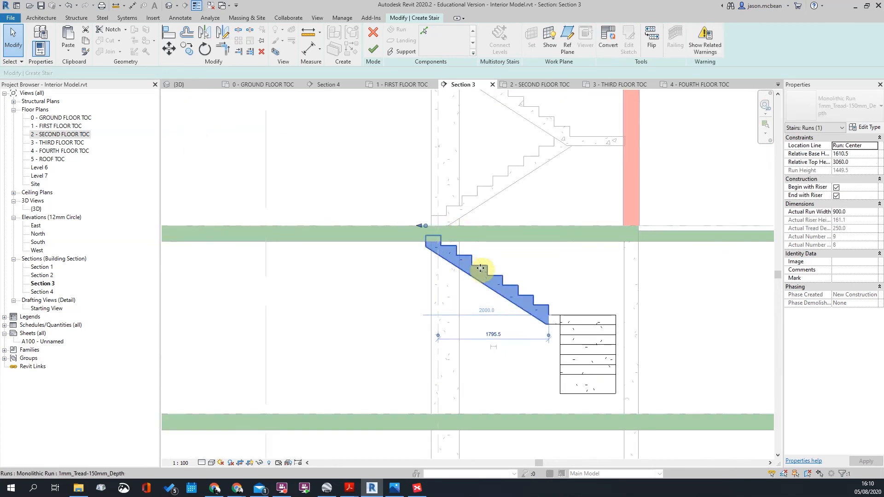
# - Examine the extended upper run in section against the second floor slab, the column and the flights above
pyautogui.click(522, 262)
pyautogui.scroll(-3, 495, 276)
pyautogui.scroll(2, 460, 272)
pyautogui.scroll(-2, 473, 285)
pyautogui.scroll(3, 461, 284)
pyautogui.scroll(-3, 450, 253)
pyautogui.scroll(2, 473, 264)
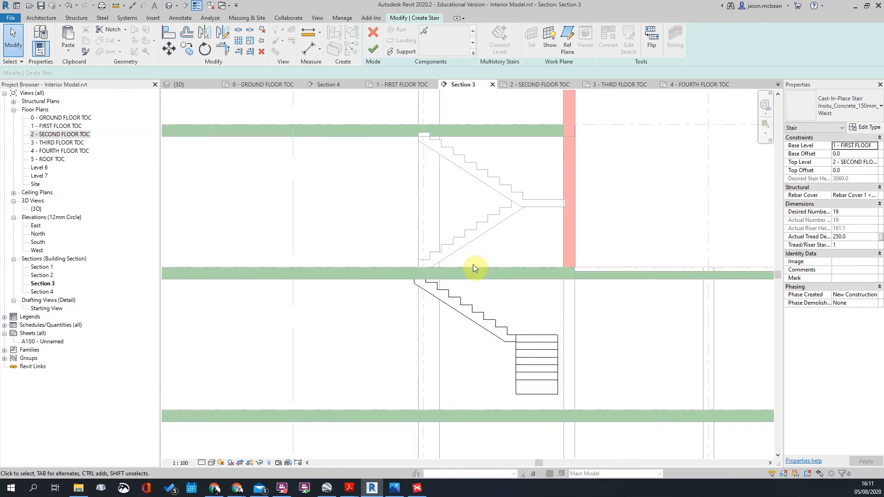
pyautogui.scroll(-2, 471, 270)
pyautogui.scroll(2, 450, 310)
pyautogui.click(465, 299)
pyautogui.click(480, 370)
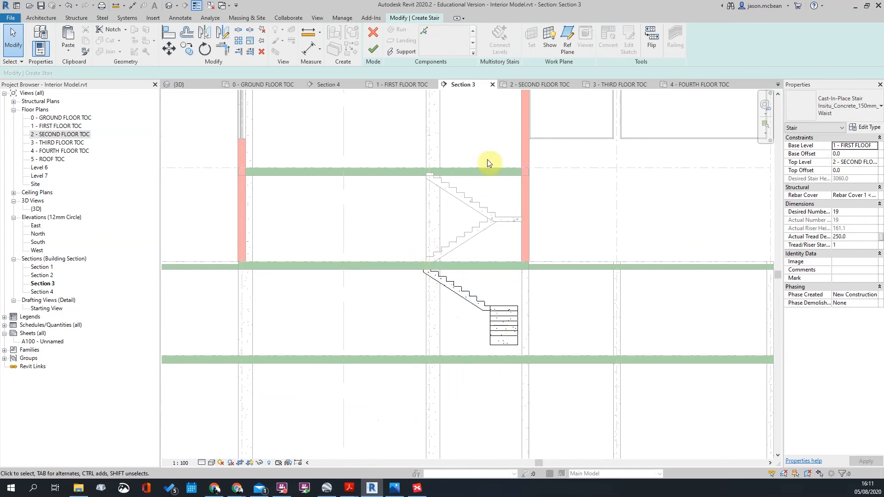
pyautogui.scroll(-3, 479, 238)
pyautogui.scroll(2, 438, 203)
pyautogui.scroll(-2, 446, 199)
pyautogui.moveTo(470, 217); pyautogui.dragTo(486, 240, button='middle')
pyautogui.scroll(3, 452, 283)
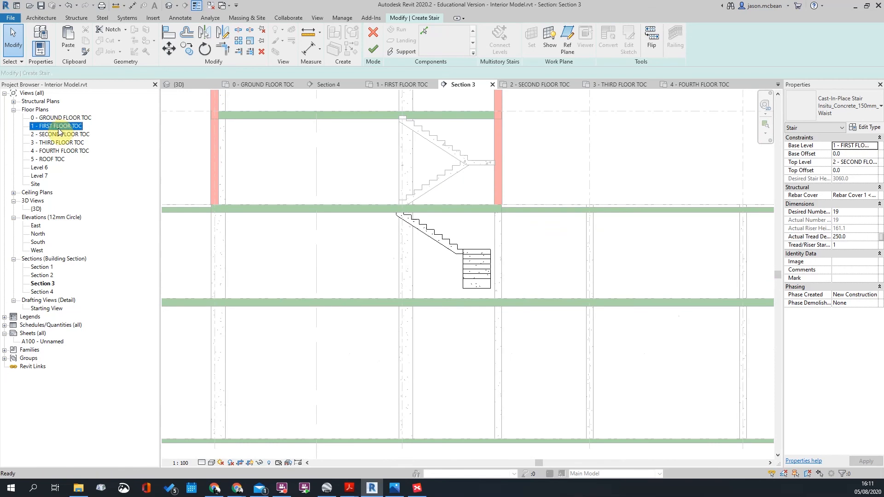
# - Compare the edited stair with the imported stair layouts and the flight above in the first and second floor plans
pyautogui.doubleClick(61, 126)
pyautogui.scroll(4, 348, 220)
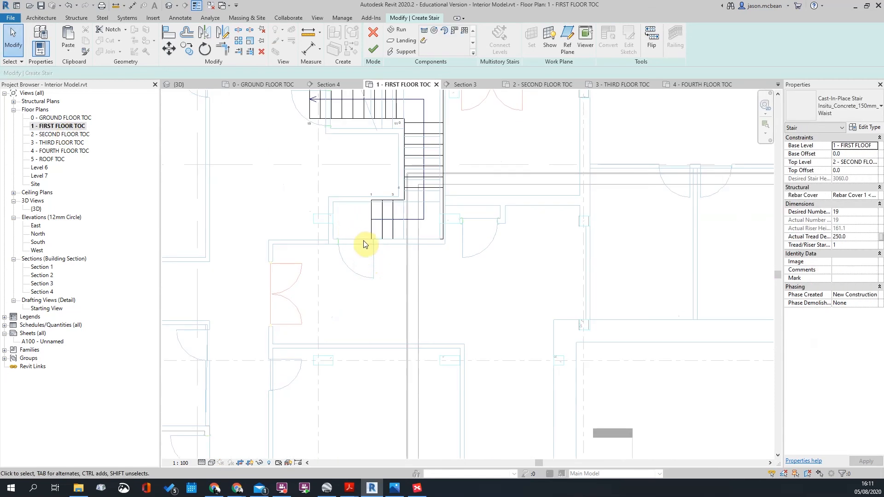
pyautogui.scroll(-2, 372, 255)
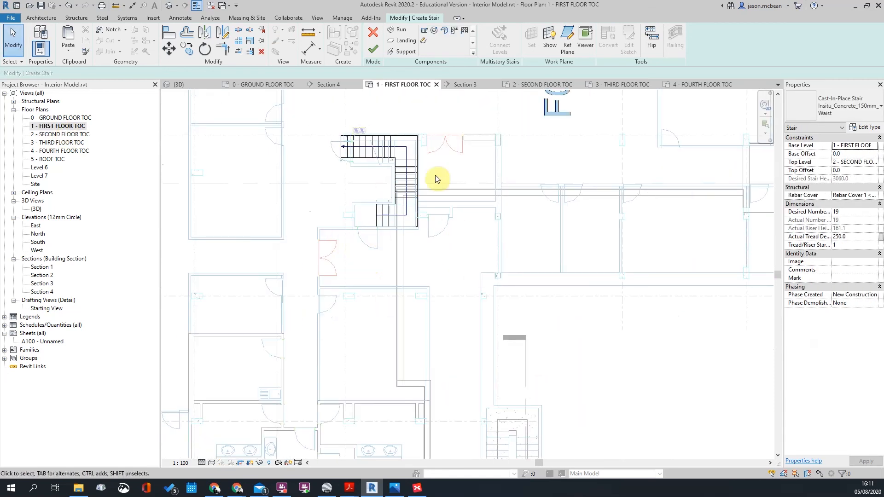
pyautogui.doubleClick(59, 134)
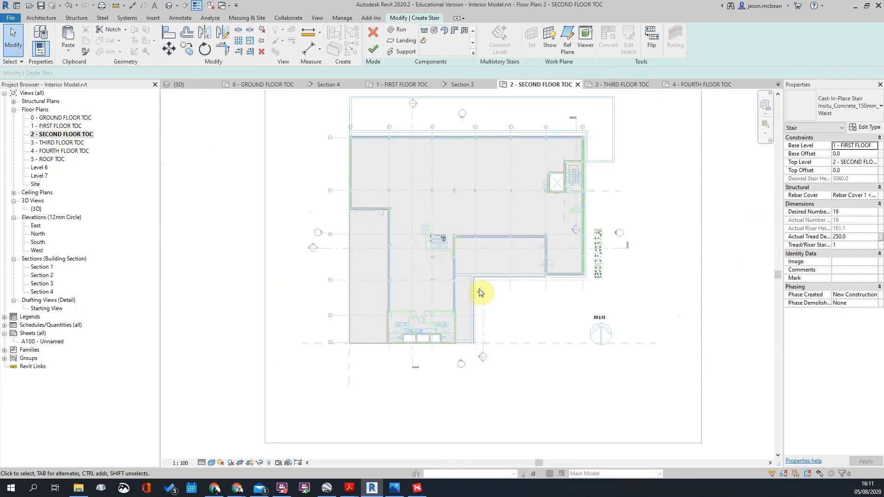
pyautogui.scroll(5, 480, 295)
pyautogui.scroll(-7, 516, 201)
pyautogui.scroll(5, 488, 166)
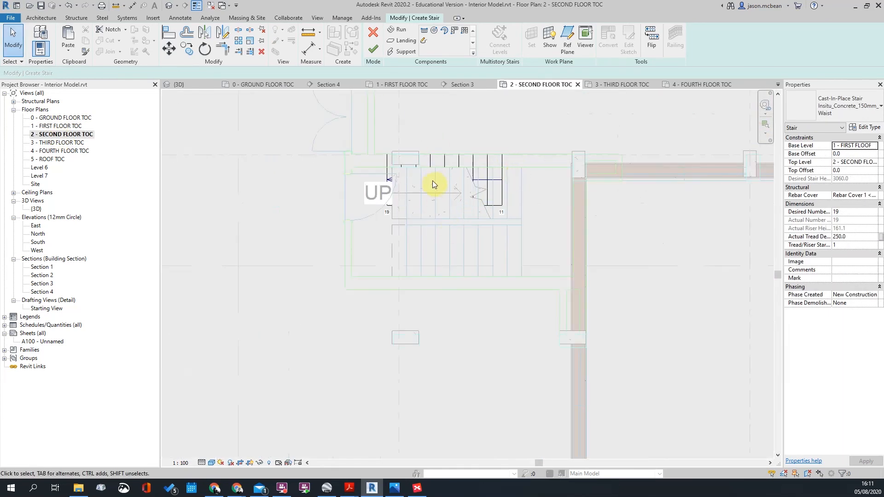
pyautogui.click(501, 180)
pyautogui.scroll(3, 403, 185)
pyautogui.click(415, 268)
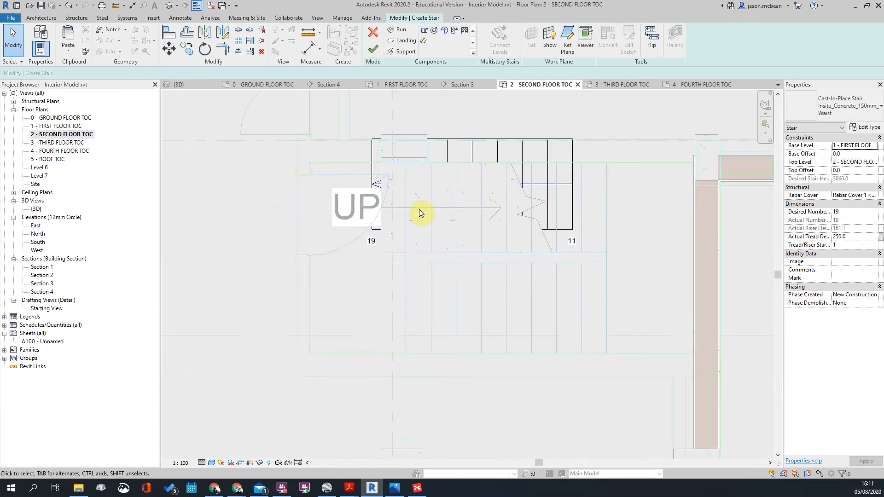
pyautogui.scroll(-5, 419, 209)
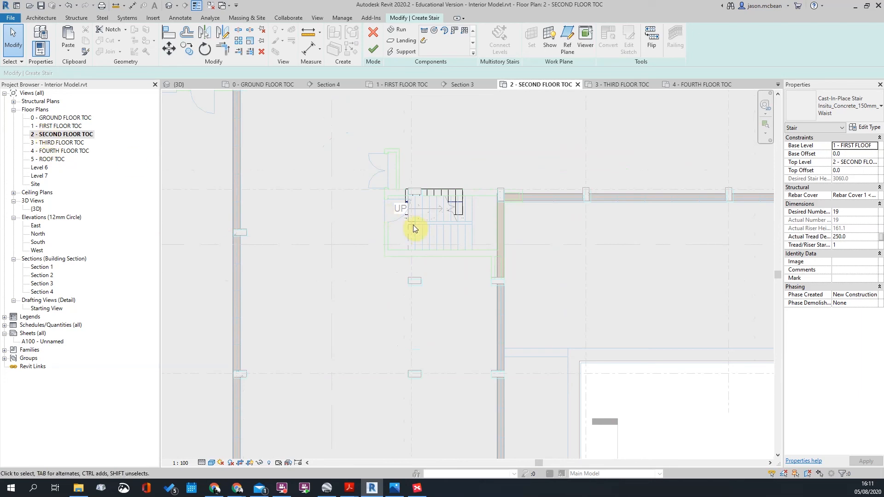
pyautogui.doubleClick(60, 125)
pyautogui.scroll(-5, 476, 223)
pyautogui.scroll(5, 463, 182)
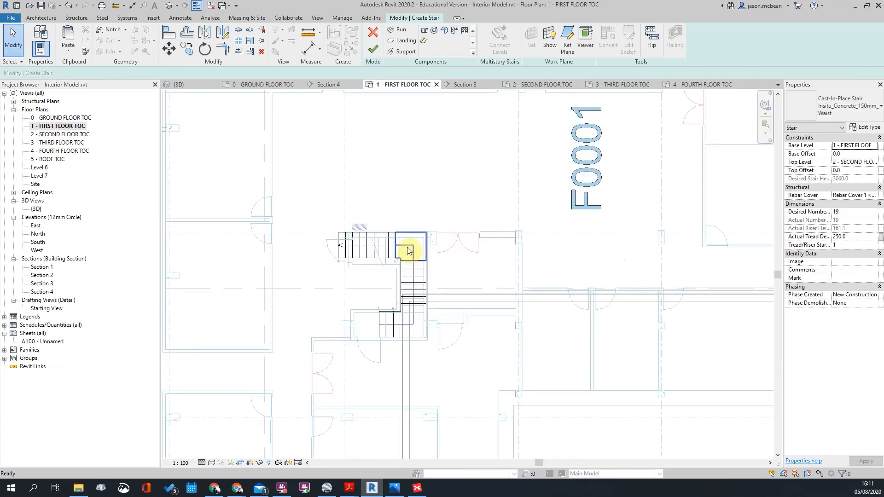
pyautogui.doubleClick(49, 135)
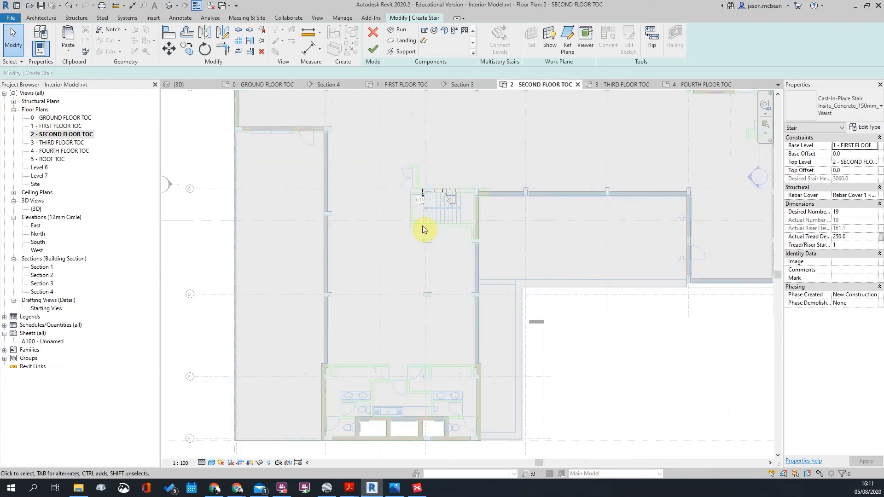
pyautogui.scroll(-3, 422, 225)
# - Return to the Section 3 view and finish the first floor stair edit
pyautogui.doubleClick(288, 223)
pyautogui.scroll(4, 377, 225)
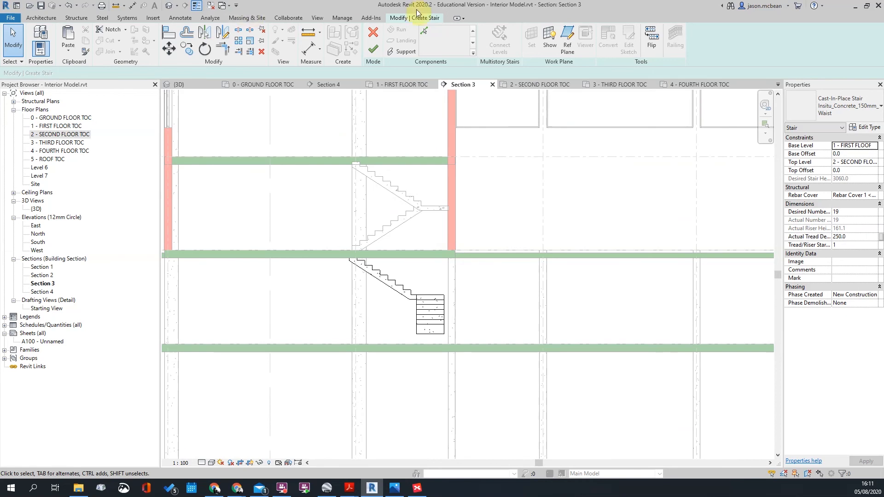
pyautogui.click(371, 50)
# - Select the second floor stair and examine how it relates to the stair below and the floors above in section
pyautogui.click(421, 201)
pyautogui.scroll(-2, 534, 244)
pyautogui.moveTo(534, 244); pyautogui.dragTo(417, 327, button='middle')
pyautogui.scroll(-1, 418, 280)
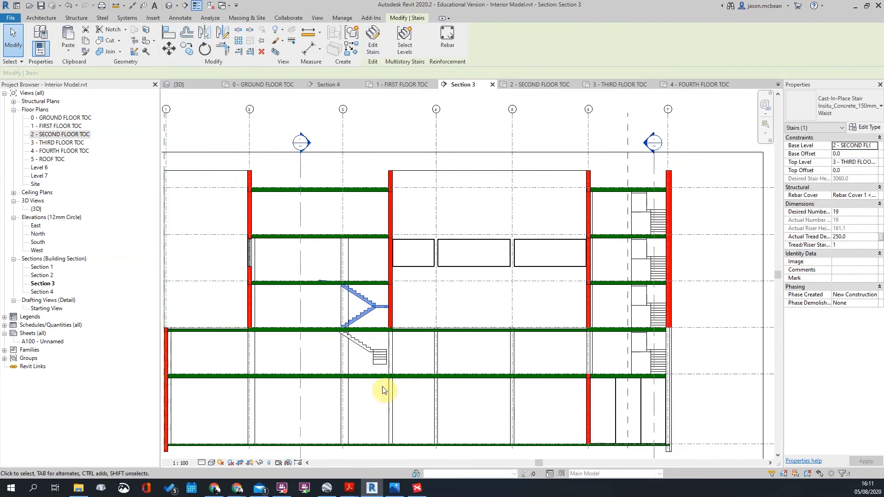
pyautogui.scroll(2, 381, 388)
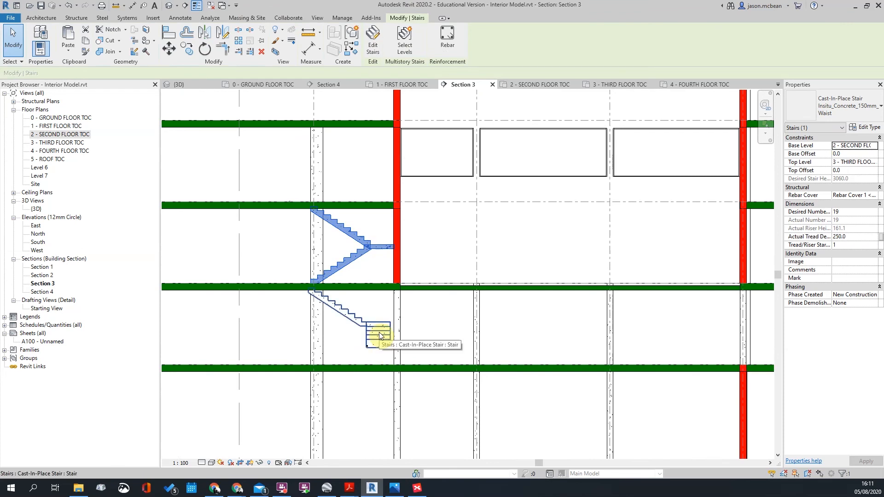
pyautogui.scroll(-1, 364, 287)
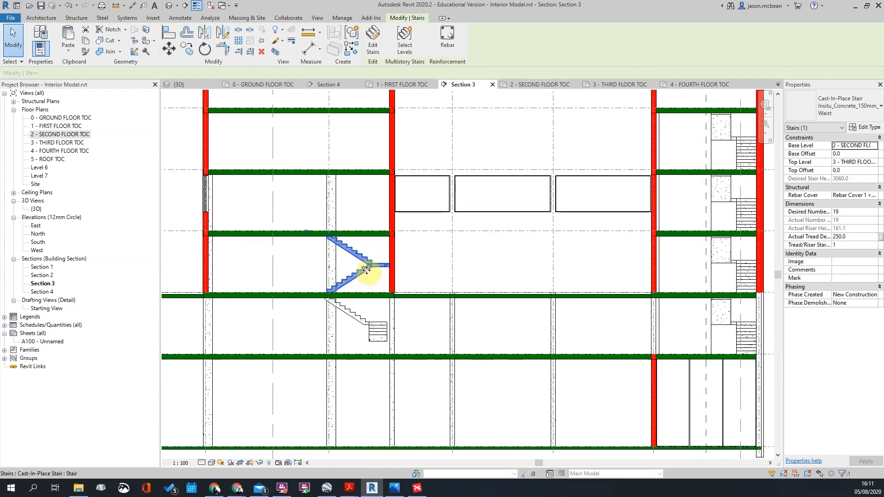
pyautogui.scroll(2, 395, 267)
pyautogui.scroll(-1, 386, 248)
pyautogui.scroll(1, 391, 241)
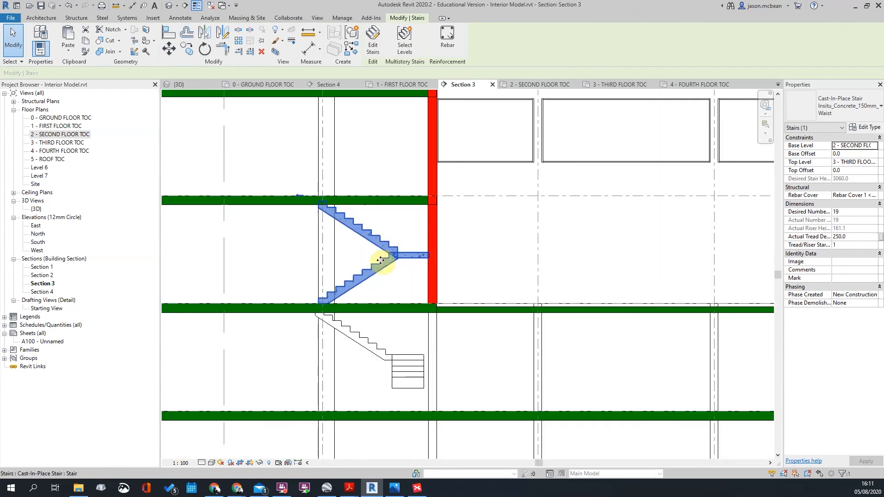
# - Turn the second floor stair into a multistory stair by connecting it to the 4 - FOURTH FLOOR TOC level
pyautogui.press('Escape')
pyautogui.scroll(-2, 381, 262)
pyautogui.click(376, 258)
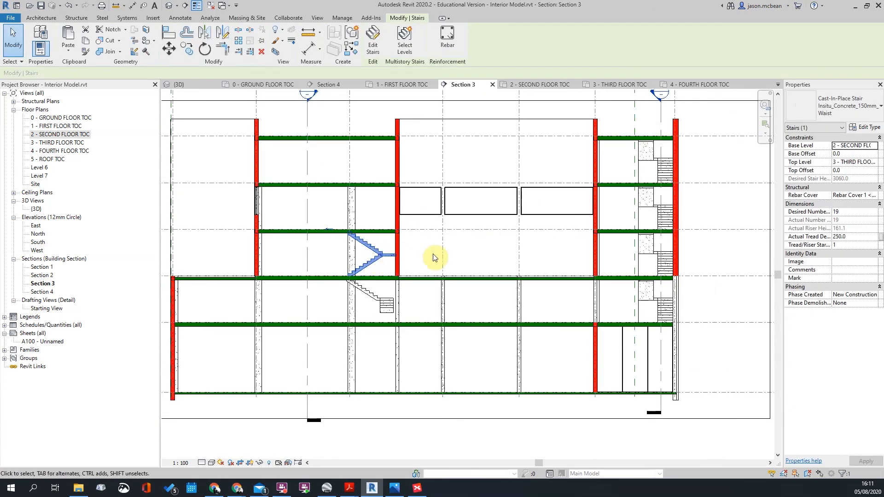
pyautogui.click(404, 37)
pyautogui.scroll(-2, 415, 232)
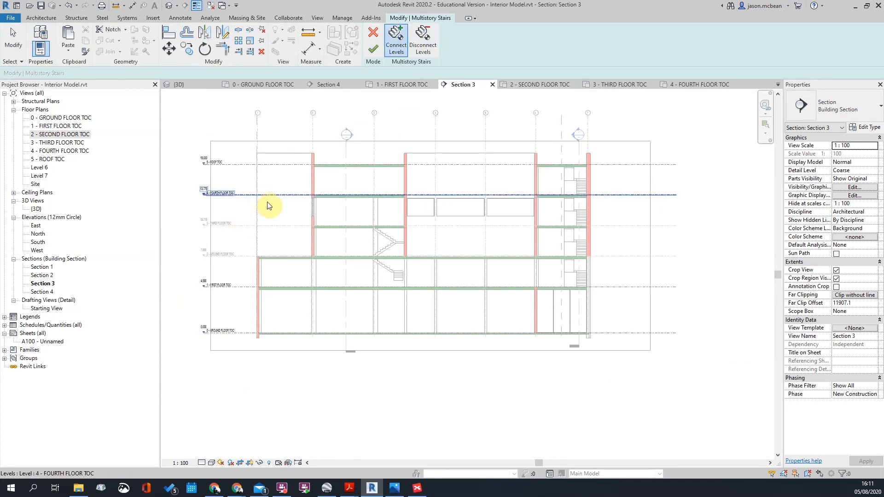
pyautogui.click(269, 198)
pyautogui.click(373, 48)
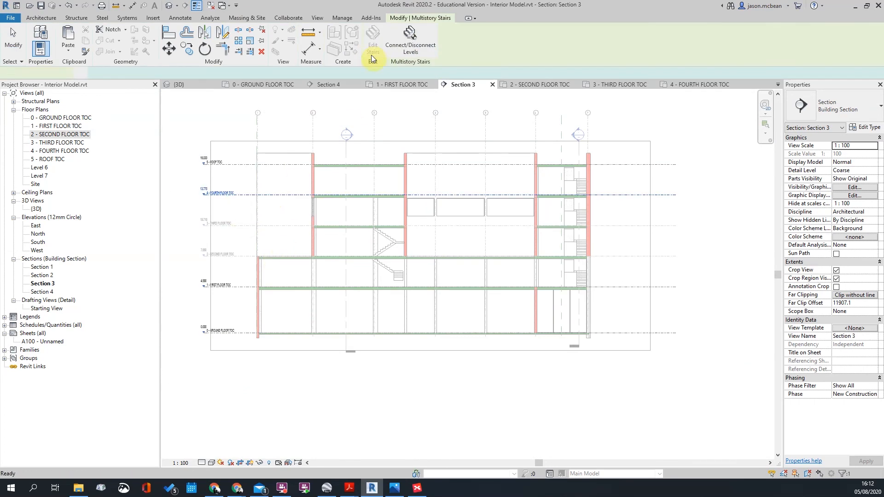
# - Connect the multistory stair to the 5 - ROOF TOC level and finish the level selection
pyautogui.click(400, 48)
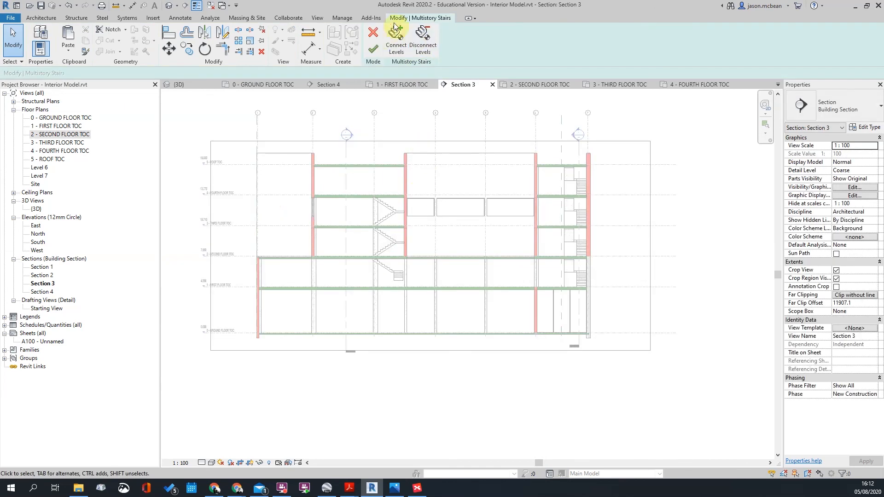
pyautogui.click(306, 177)
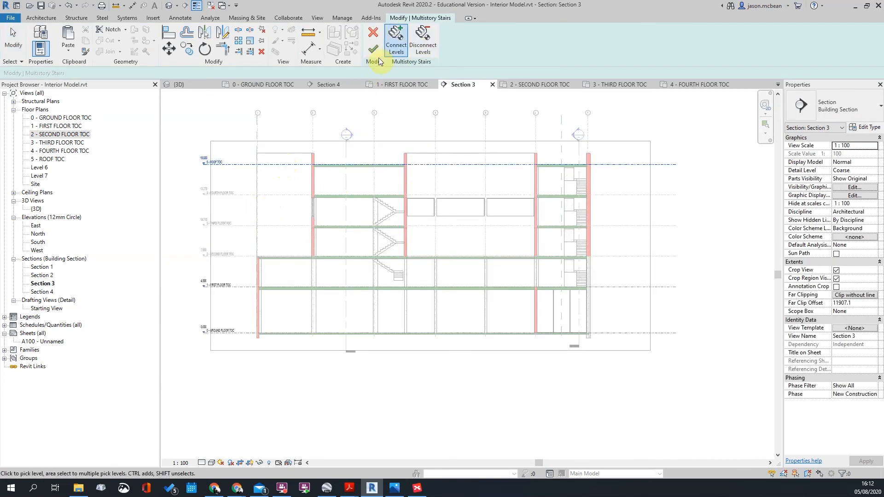
pyautogui.click(373, 48)
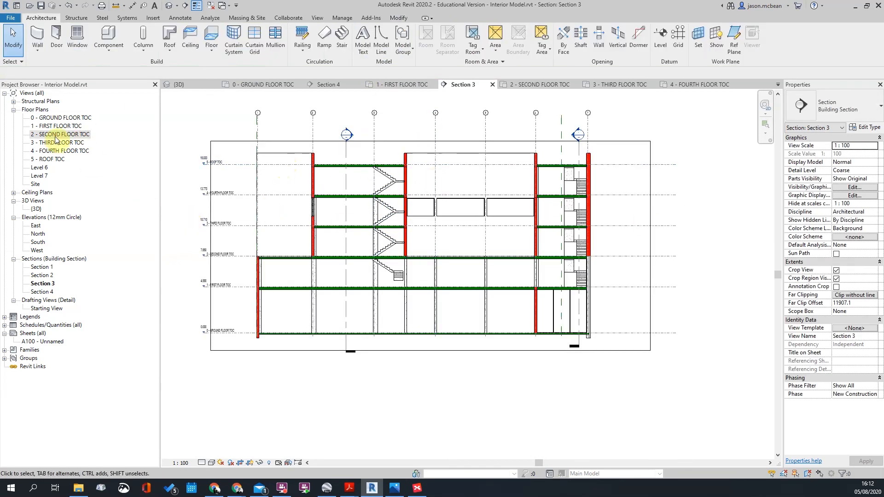
# - Open the fourth floor plan and set the imported drawing's draw layer to Foreground to compare it with the stair
pyautogui.doubleClick(60, 151)
pyautogui.scroll(3, 315, 264)
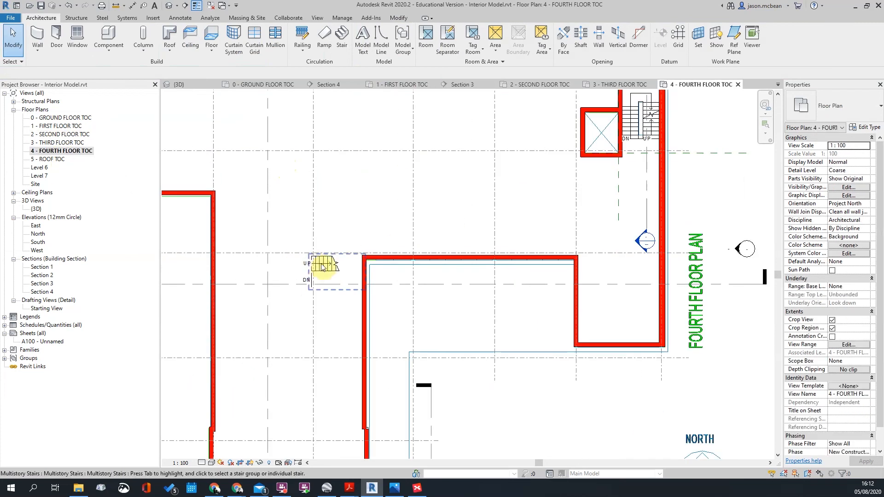
pyautogui.scroll(-3, 468, 185)
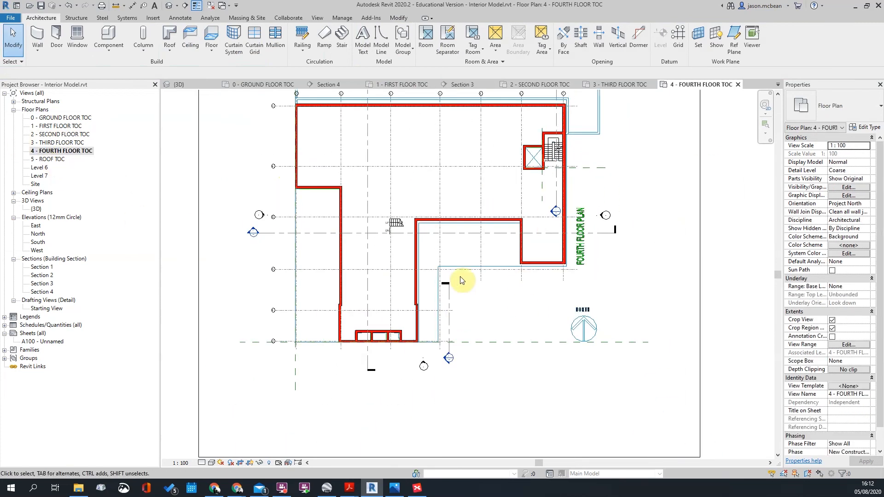
pyautogui.scroll(3, 438, 351)
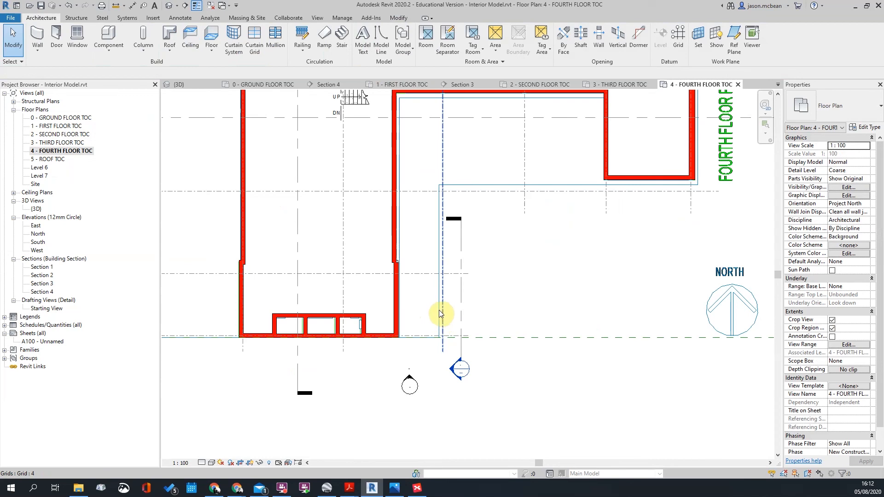
pyautogui.click(441, 314)
pyautogui.scroll(2, 438, 201)
pyautogui.press('Escape')
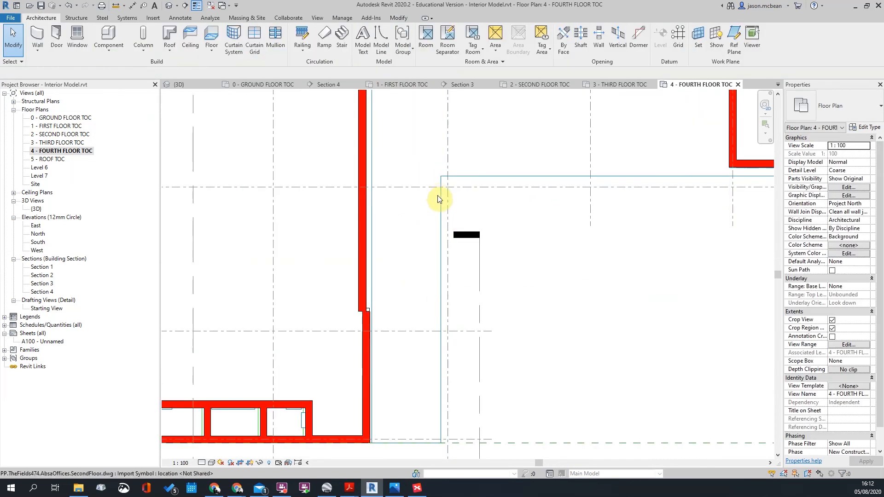
pyautogui.click(441, 203)
pyautogui.scroll(-2, 442, 199)
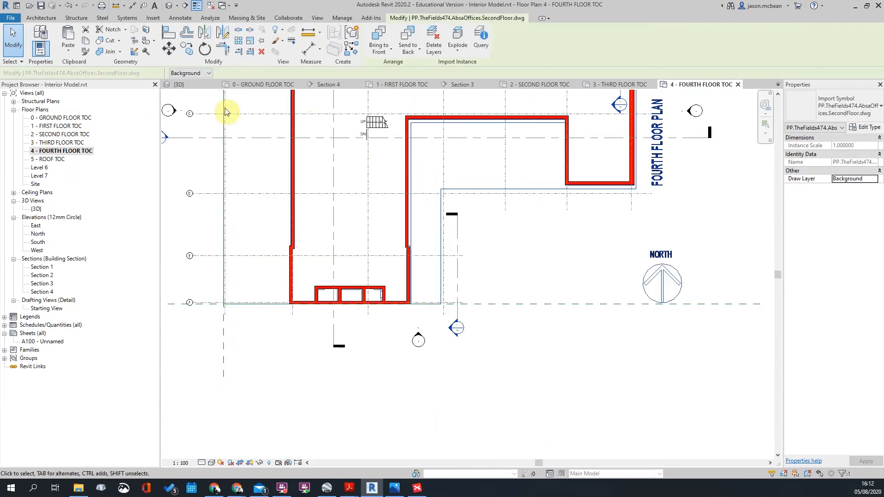
pyautogui.scroll(-2, 428, 166)
pyautogui.click(184, 89)
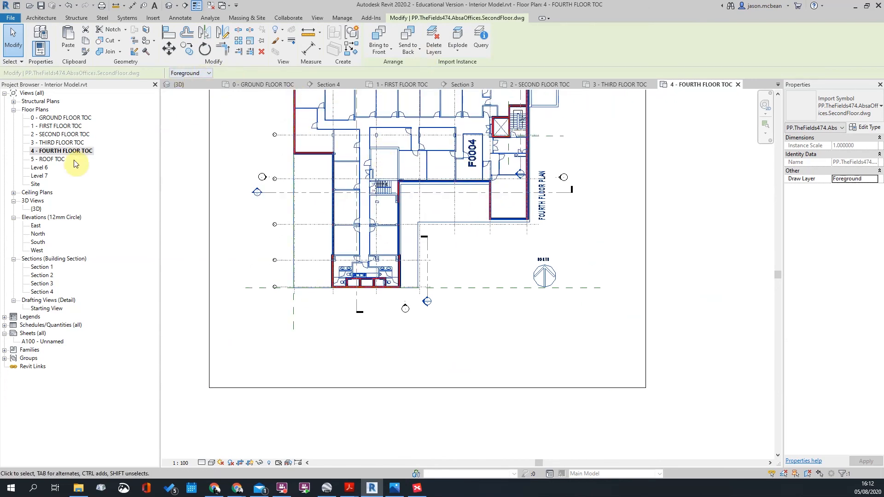
pyautogui.scroll(3, 365, 187)
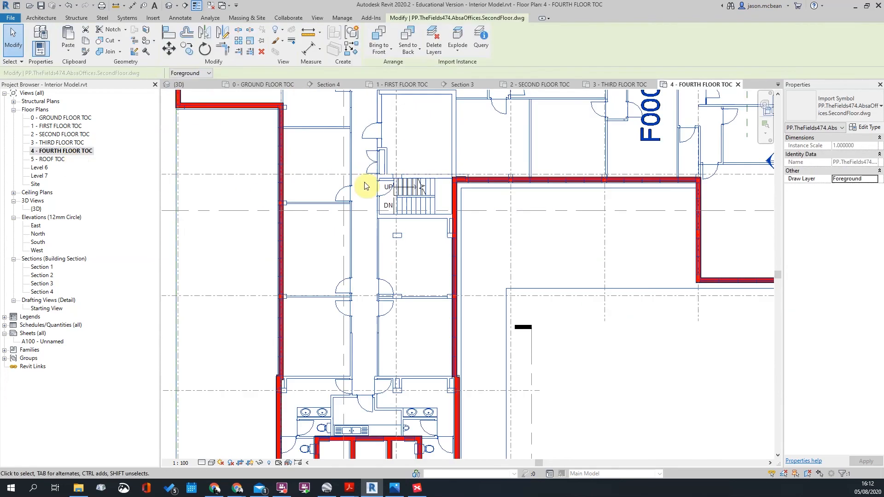
# - Open the roof plan and select the imported drawing at the existing stair beside the water tanks
pyautogui.doubleClick(39, 160)
pyautogui.scroll(-3, 256, 228)
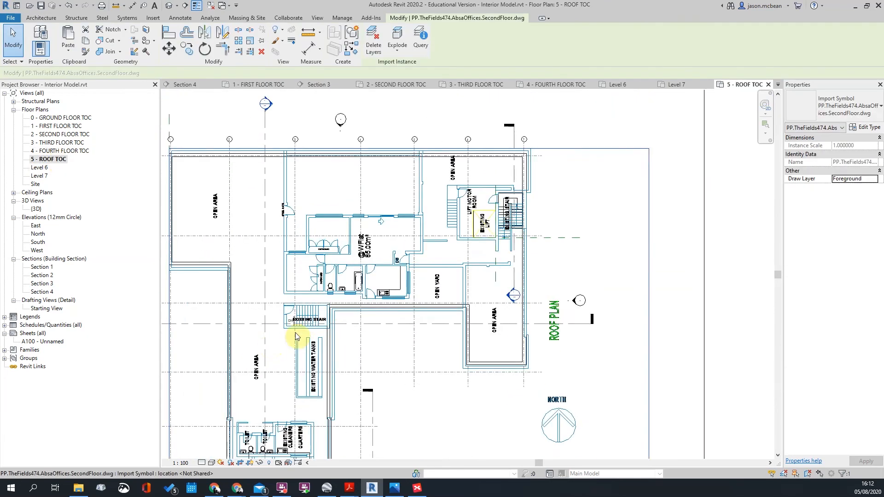
pyautogui.scroll(5, 293, 332)
pyautogui.click(320, 247)
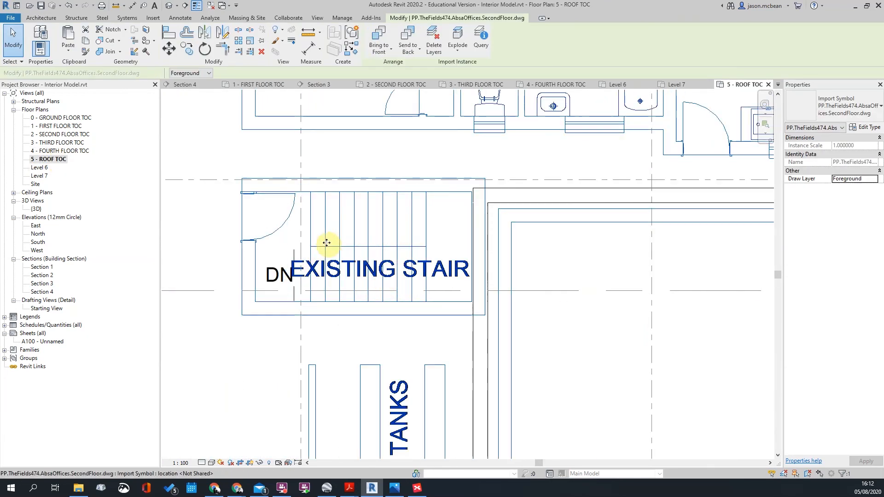
# - Compare the existing stair on the roof plan's imported drawing with the modelled stair on the fourth floor plan
pyautogui.scroll(-4, 461, 247)
pyautogui.press('Escape')
pyautogui.scroll(4, 503, 221)
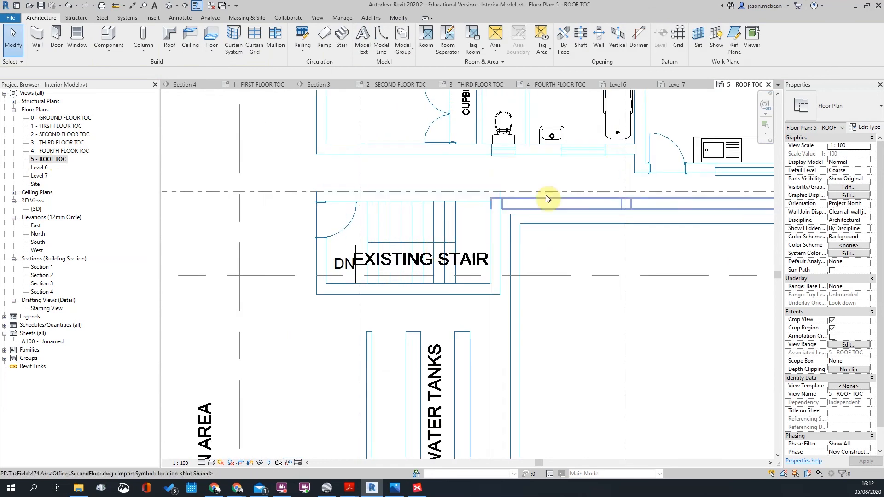
pyautogui.scroll(-3, 517, 181)
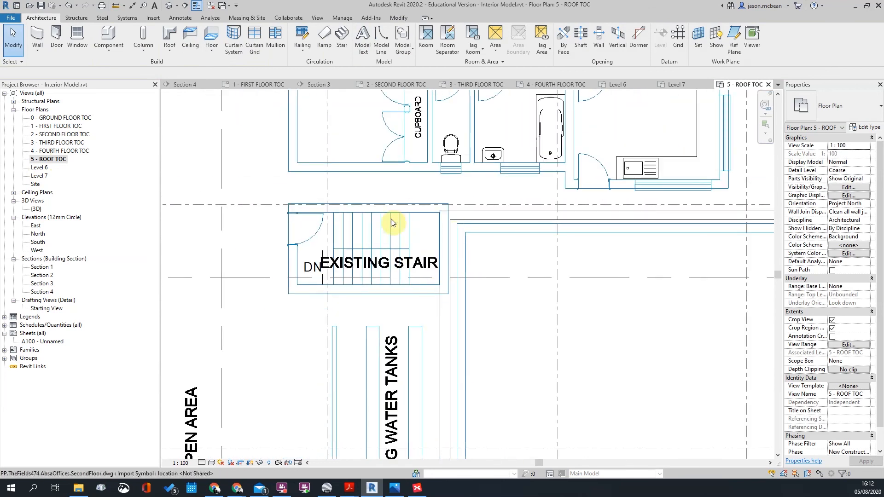
pyautogui.scroll(-2, 256, 214)
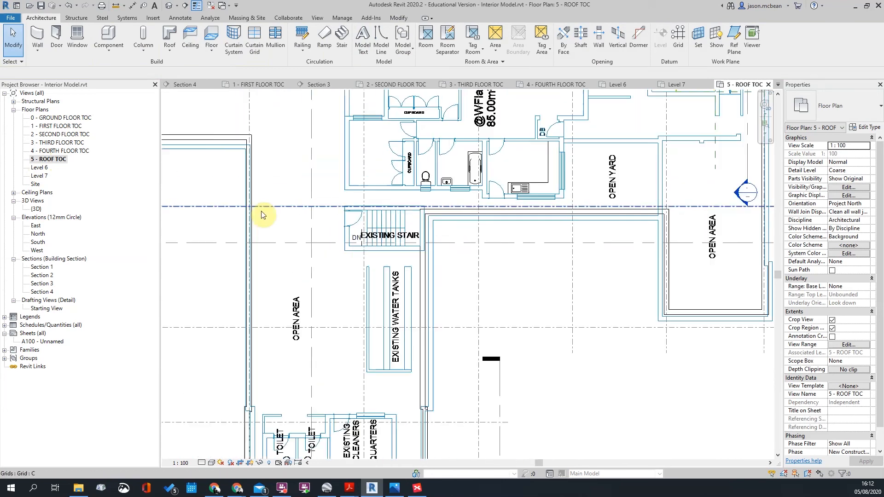
pyautogui.doubleClick(51, 151)
pyautogui.scroll(2, 338, 223)
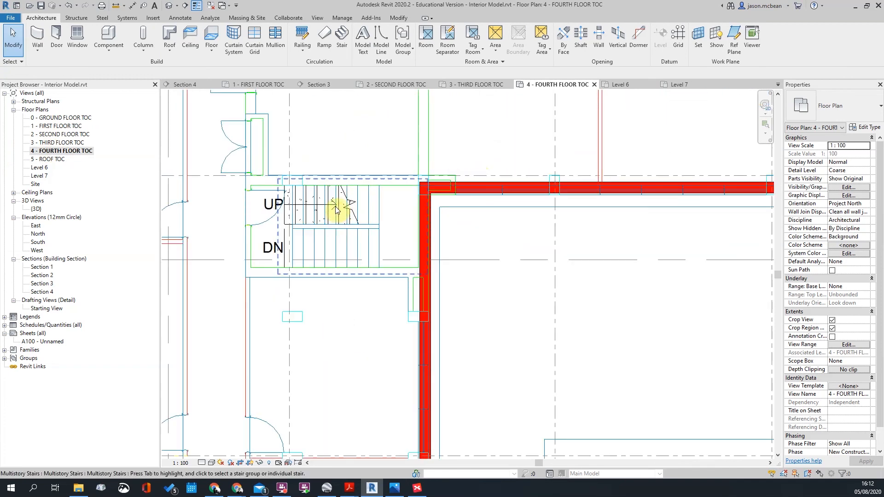
pyautogui.scroll(-2, 336, 210)
# - Open the 3D view and turn off its section box to show the whole building
pyautogui.click(169, 6)
pyautogui.scroll(3, 599, 270)
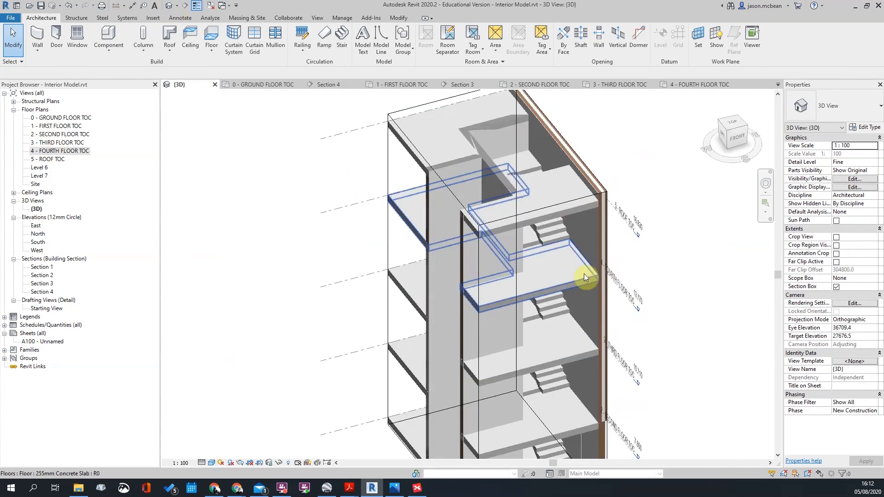
pyautogui.scroll(-4, 599, 271)
pyautogui.scroll(-3, 475, 168)
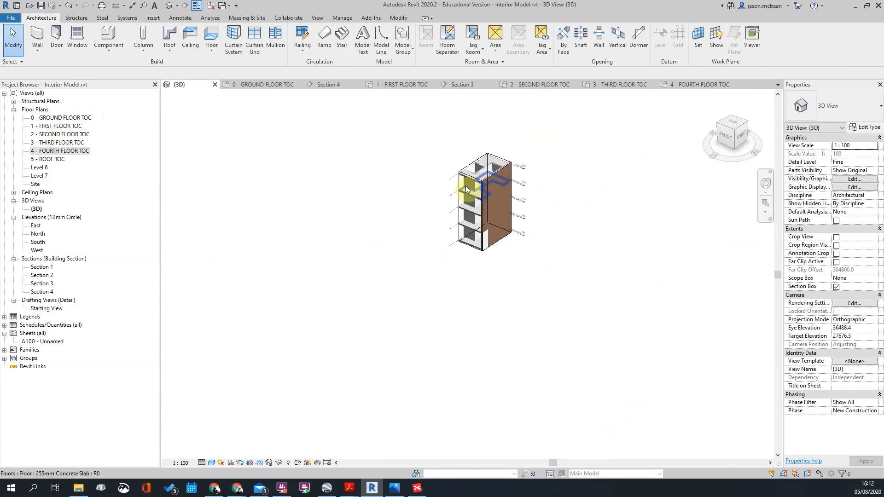
pyautogui.click(458, 180)
pyautogui.click(632, 263)
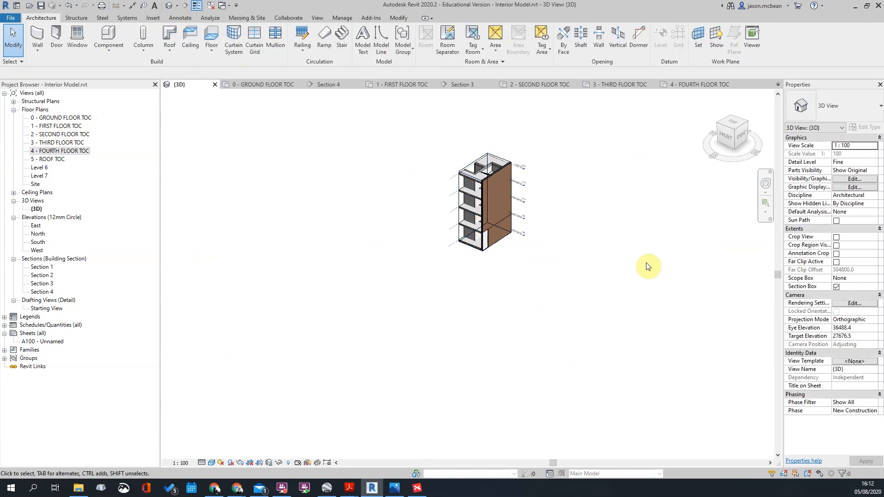
pyautogui.click(838, 286)
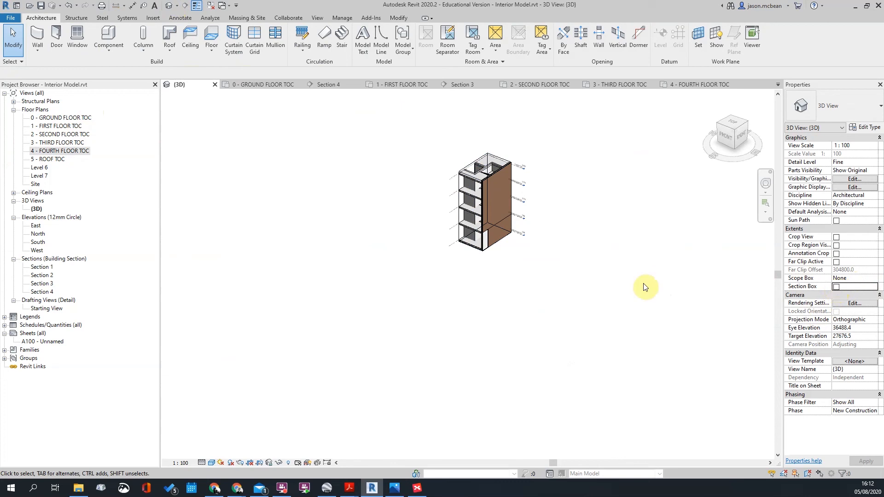
pyautogui.scroll(-3, 476, 280)
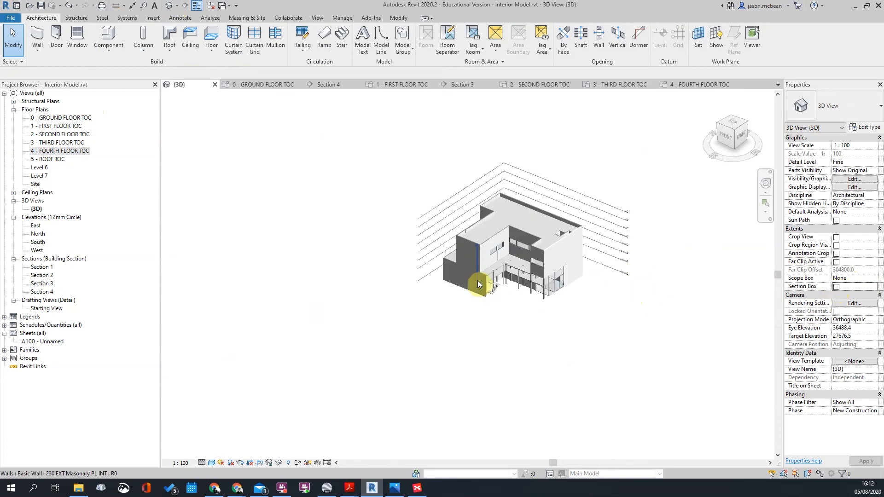
# - Open the third floor plan, select the multistory stair there and return to the 3D view
pyautogui.click(52, 151)
pyautogui.doubleClick(57, 142)
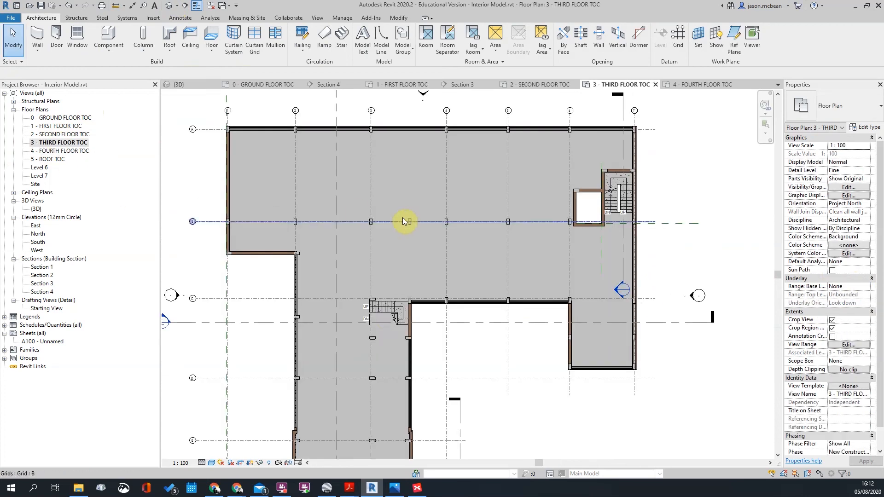
pyautogui.click(377, 319)
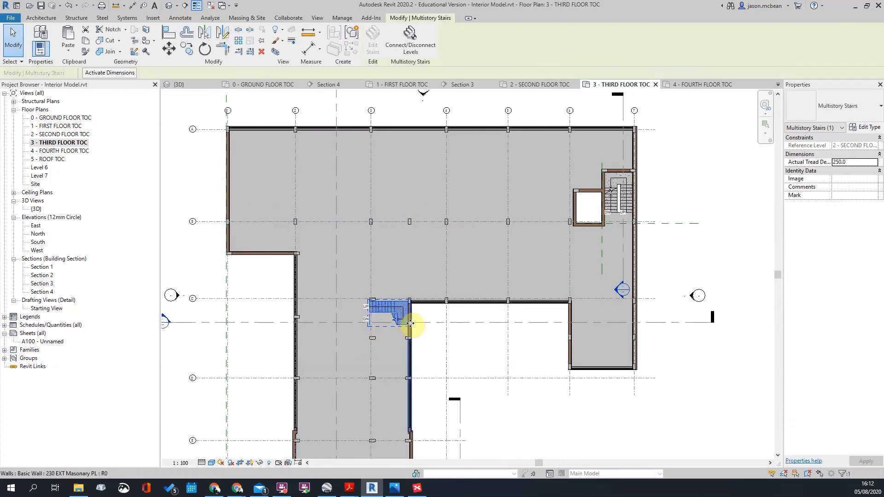
pyautogui.click(170, 6)
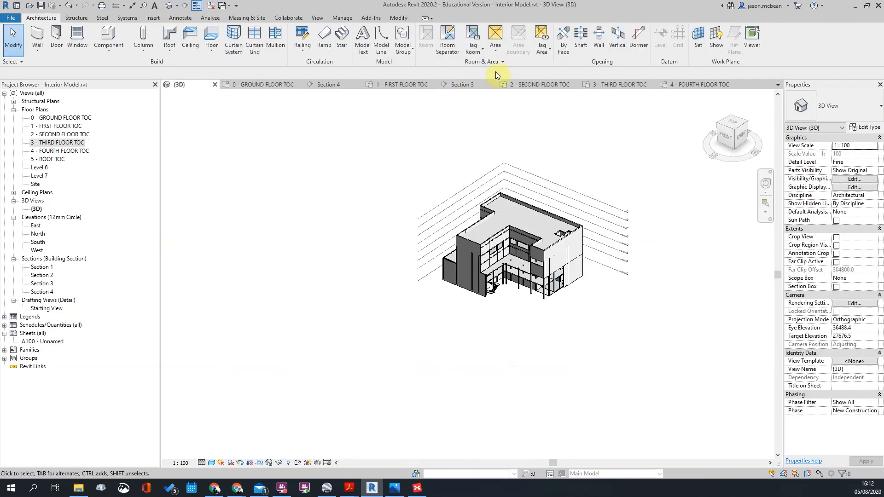
pyautogui.click(399, 19)
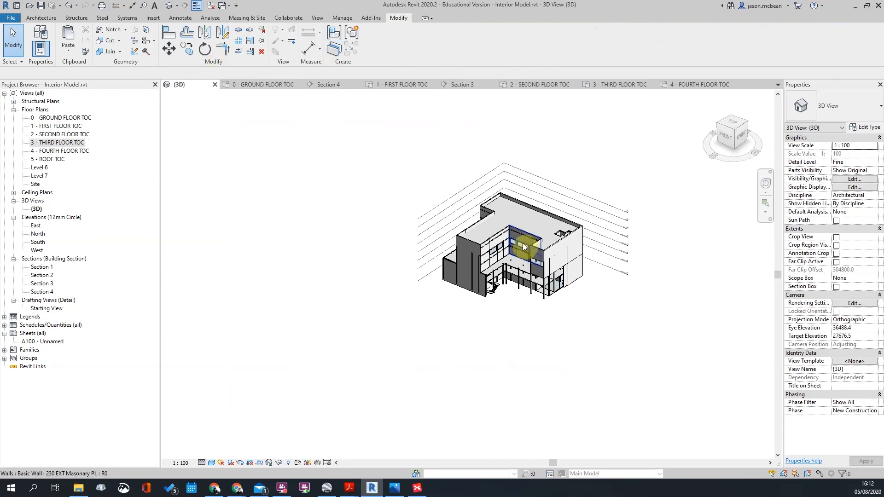
# - Turn the section box back on and pull its side into the building to expose the multistory stair
pyautogui.scroll(3, 524, 248)
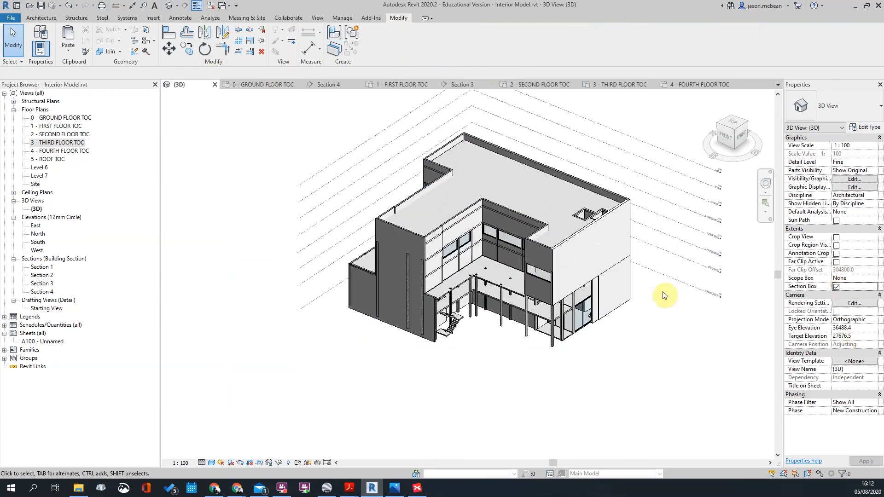
pyautogui.press('Tab')
pyautogui.click(581, 269)
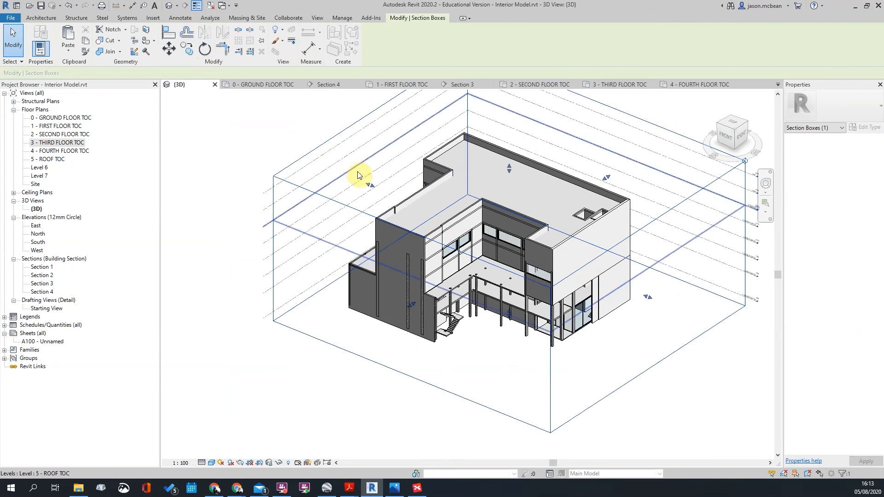
pyautogui.keyDown('shift'); pyautogui.moveTo(454, 221); pyautogui.dragTo(589, 266, button='middle'); pyautogui.keyUp('shift')
pyautogui.scroll(4, 484, 267)
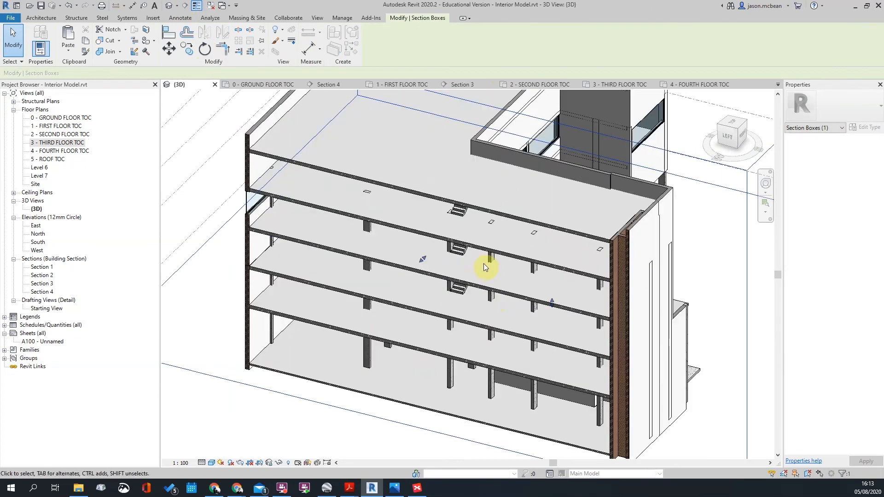
# - Isolate the multistory stair in the 3D view with a selection box
pyautogui.click(464, 251)
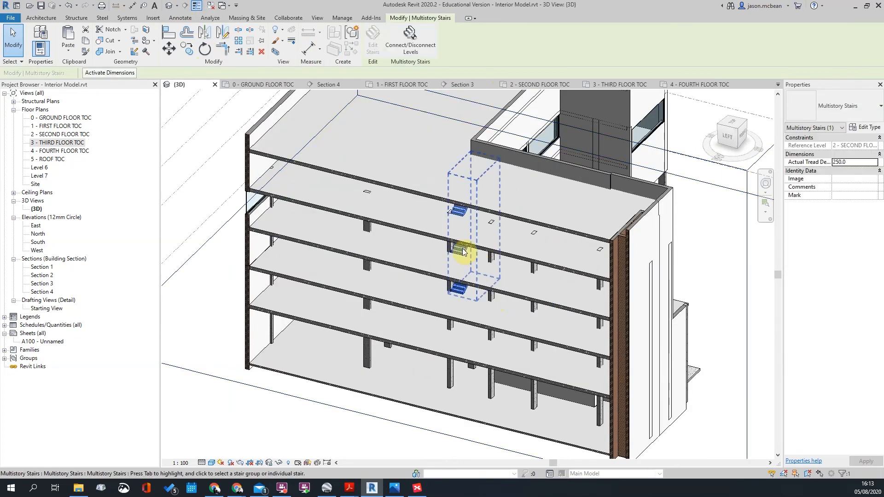
pyautogui.click(275, 53)
pyautogui.press('Escape')
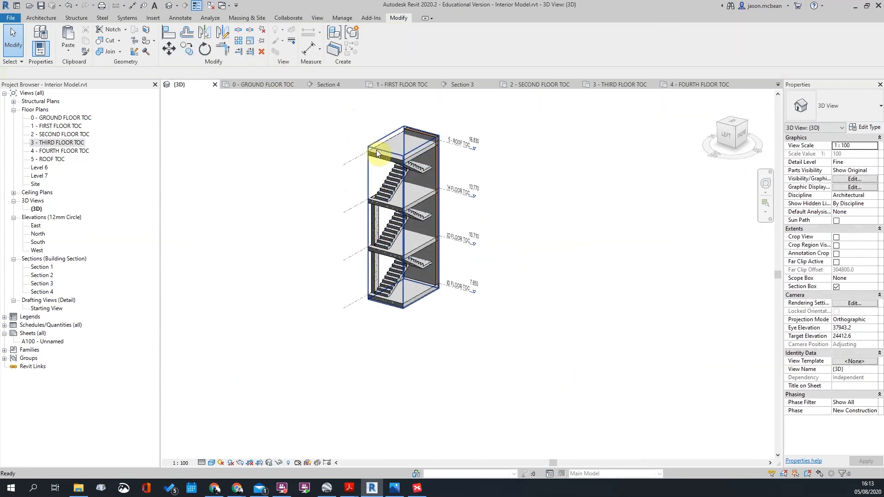
# - Extend the section box downward past 1 - FIRST FLOOR TOC to include the stair below the multistory stair
pyautogui.click(372, 150)
pyautogui.moveTo(404, 294); pyautogui.dragTo(410, 358)
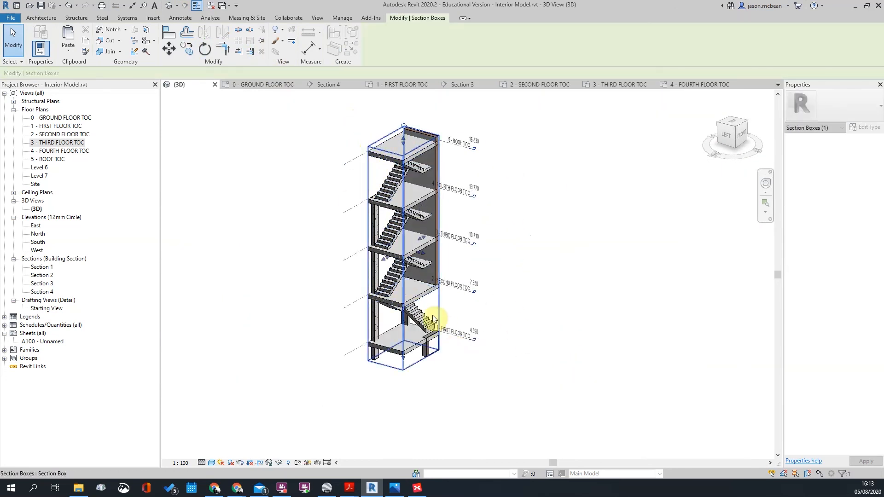
pyautogui.scroll(-2, 443, 336)
pyautogui.keyDown('shift'); pyautogui.moveTo(428, 355); pyautogui.dragTo(404, 332, button='middle'); pyautogui.keyUp('shift')
pyautogui.scroll(5, 401, 316)
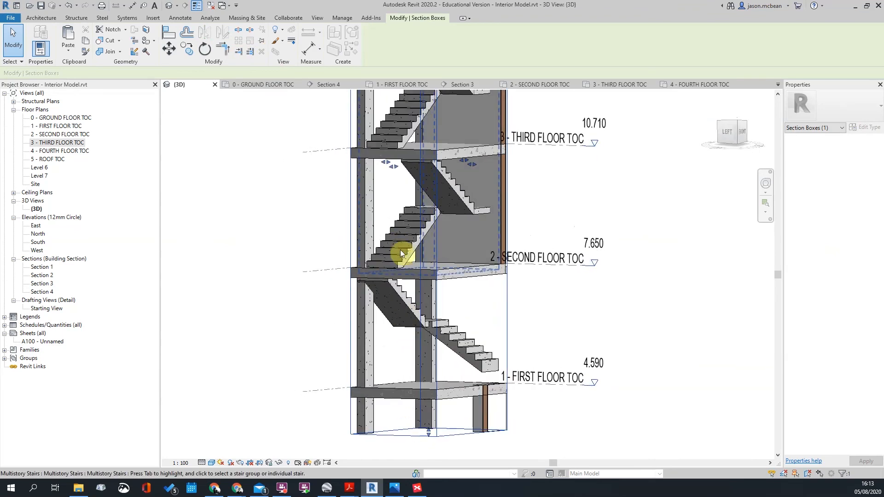
pyautogui.click(408, 249)
pyautogui.click(407, 245)
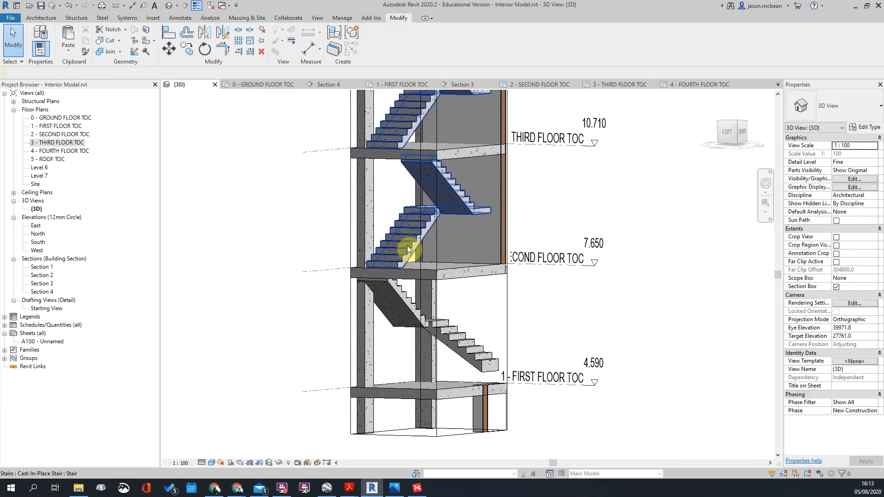
pyautogui.press('Escape')
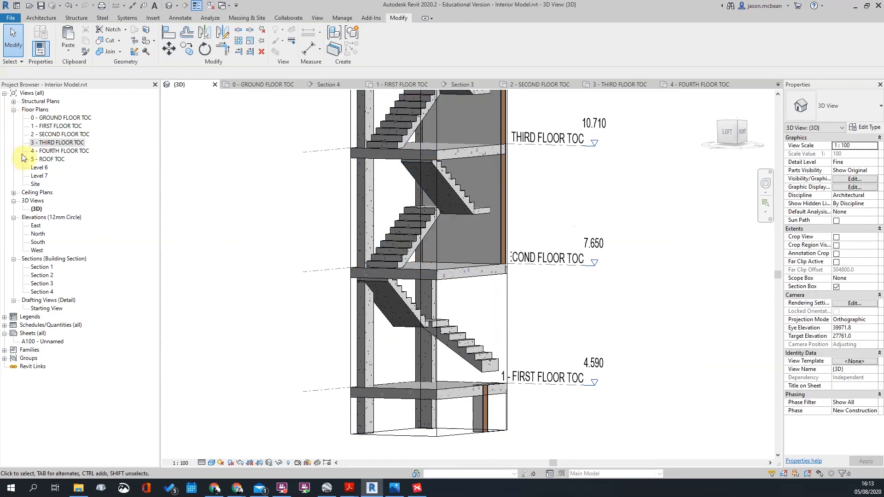
# - Open the second floor plan, pick the individual stair within the multistory stair and flip its up direction
pyautogui.doubleClick(55, 134)
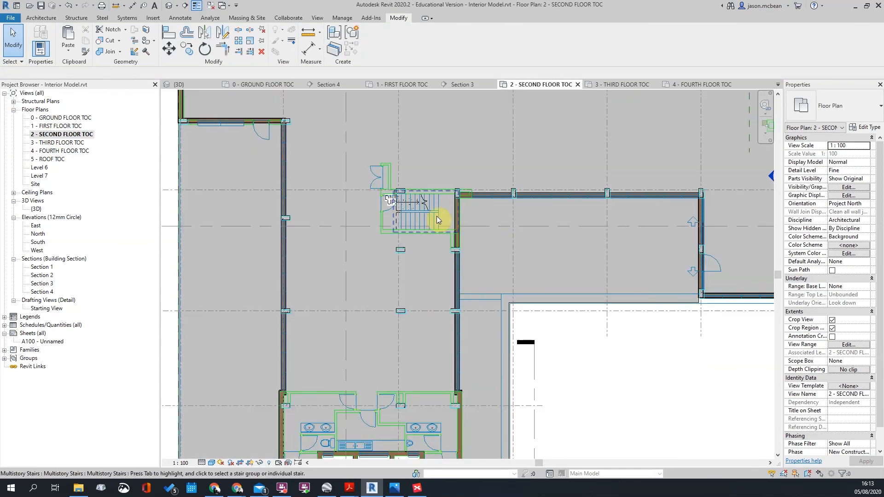
pyautogui.click(437, 216)
pyautogui.scroll(4, 435, 215)
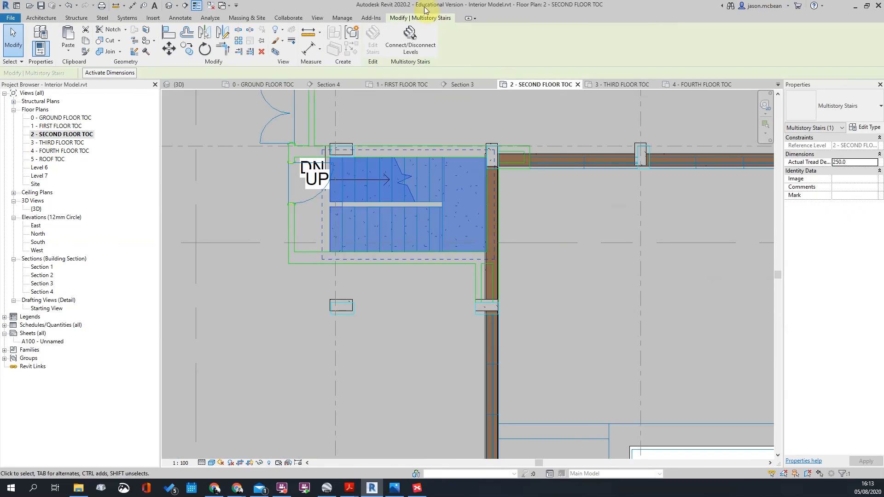
pyautogui.press('Escape')
pyautogui.press('Tab')
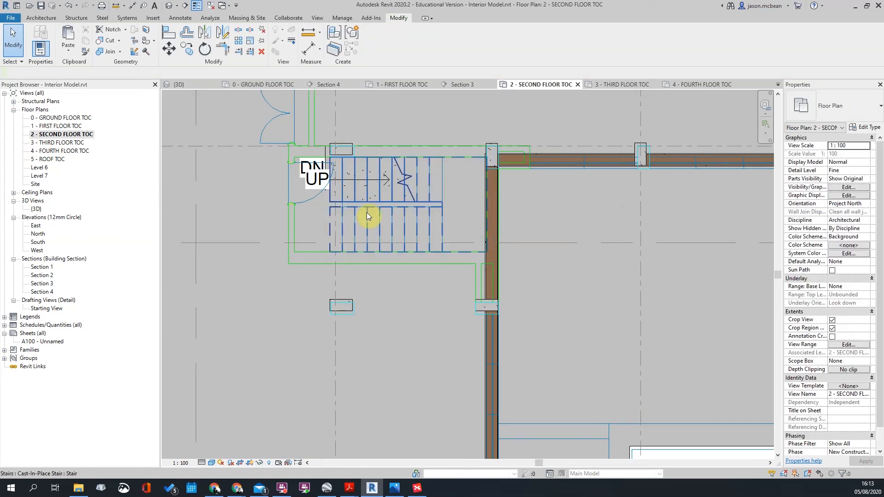
pyautogui.click(367, 213)
pyautogui.click(311, 230)
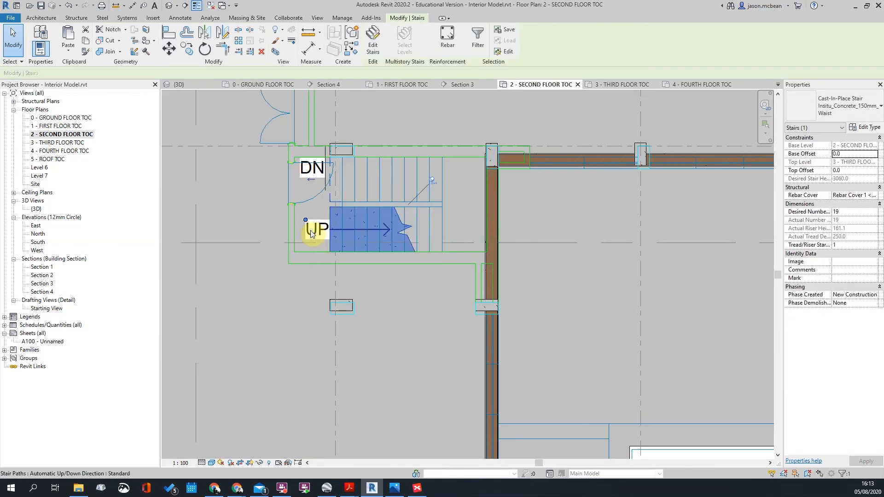
pyautogui.click(435, 305)
pyautogui.scroll(-3, 358, 283)
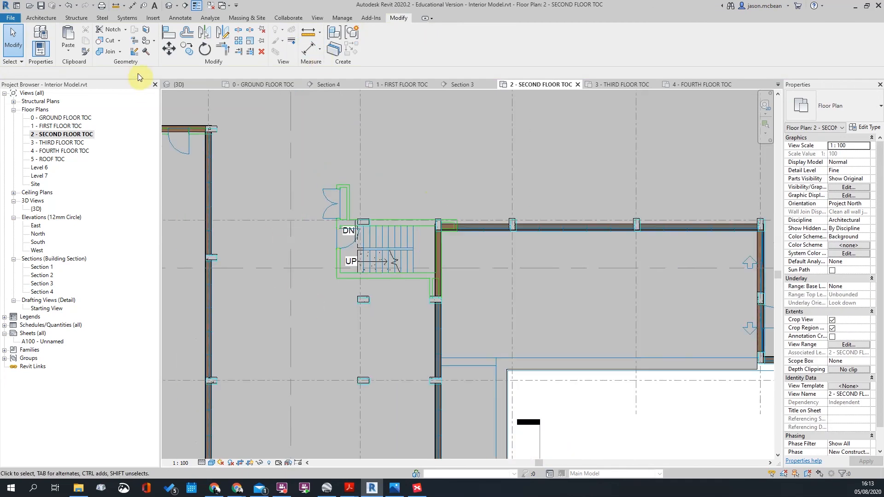
# - Open the 3D view and examine how the first floor stair meets the flipped multistory stair at the second floor
pyautogui.click(170, 8)
pyautogui.keyDown('shift'); pyautogui.moveTo(424, 330); pyautogui.dragTo(369, 191, button='middle'); pyautogui.keyUp('shift')
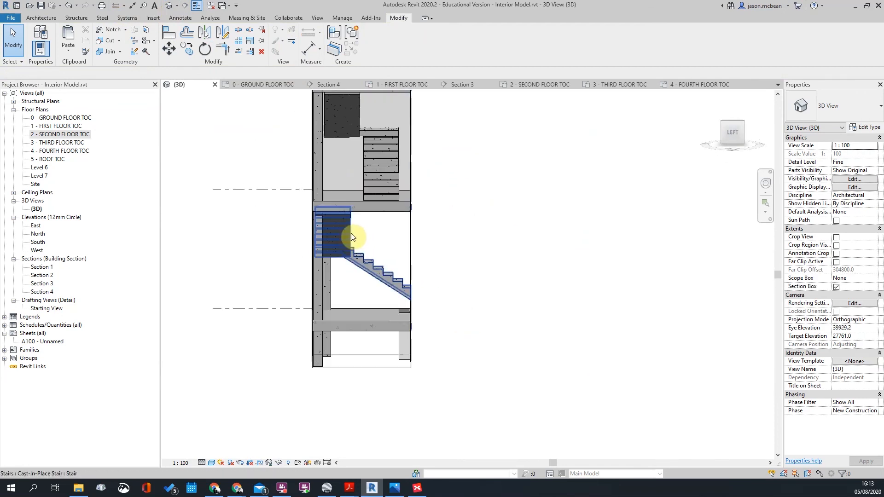
pyautogui.click(354, 238)
pyautogui.keyDown('shift'); pyautogui.moveTo(284, 217); pyautogui.dragTo(418, 212, button='middle'); pyautogui.keyUp('shift')
pyautogui.keyDown('shift'); pyautogui.moveTo(422, 153); pyautogui.dragTo(333, 130, button='middle'); pyautogui.keyUp('shift')
pyautogui.scroll(3, 333, 127)
pyautogui.keyDown('shift'); pyautogui.moveTo(331, 176); pyautogui.dragTo(314, 94, button='middle'); pyautogui.keyUp('shift')
pyautogui.click(300, 105)
pyautogui.scroll(-3, 302, 110)
pyautogui.keyDown('shift'); pyautogui.moveTo(313, 142); pyautogui.dragTo(391, 183, button='middle'); pyautogui.keyUp('shift')
pyautogui.scroll(-5, 391, 185)
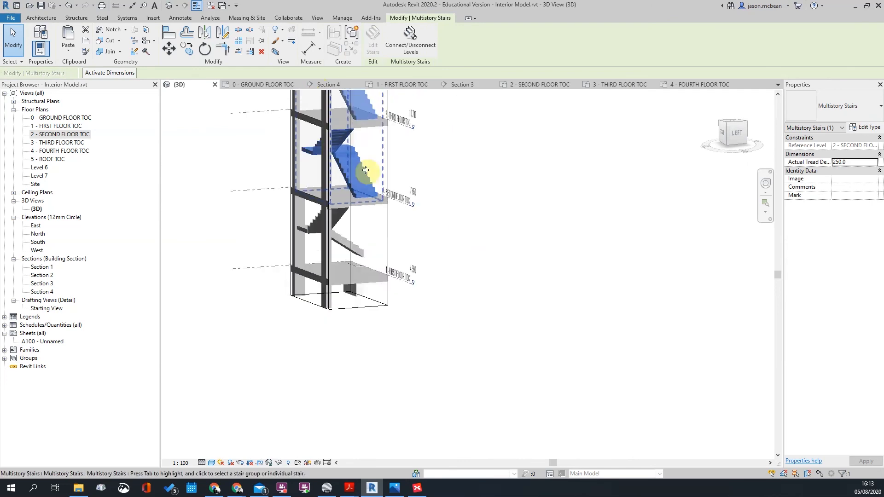
# - Examine the flipped multistory flights between the second floor and the roof from several angles
pyautogui.keyDown('shift'); pyautogui.moveTo(462, 213); pyautogui.dragTo(367, 118, button='middle'); pyautogui.keyUp('shift')
pyautogui.scroll(2, 366, 134)
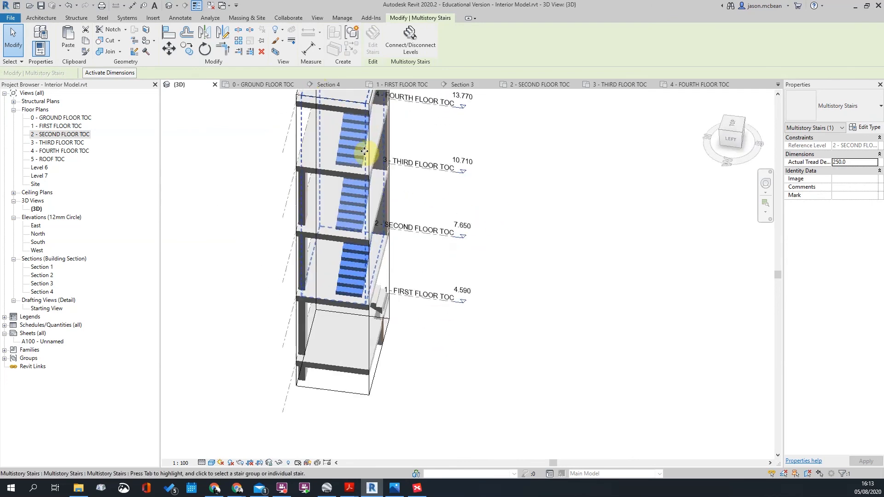
pyautogui.scroll(3, 309, 123)
pyautogui.keyDown('shift'); pyautogui.moveTo(335, 260); pyautogui.dragTo(360, 162, button='middle'); pyautogui.keyUp('shift')
pyautogui.scroll(-3, 316, 166)
pyautogui.keyDown('shift'); pyautogui.moveTo(352, 205); pyautogui.dragTo(399, 236, button='middle'); pyautogui.keyUp('shift')
pyautogui.scroll(-2, 391, 188)
pyautogui.scroll(5, 345, 211)
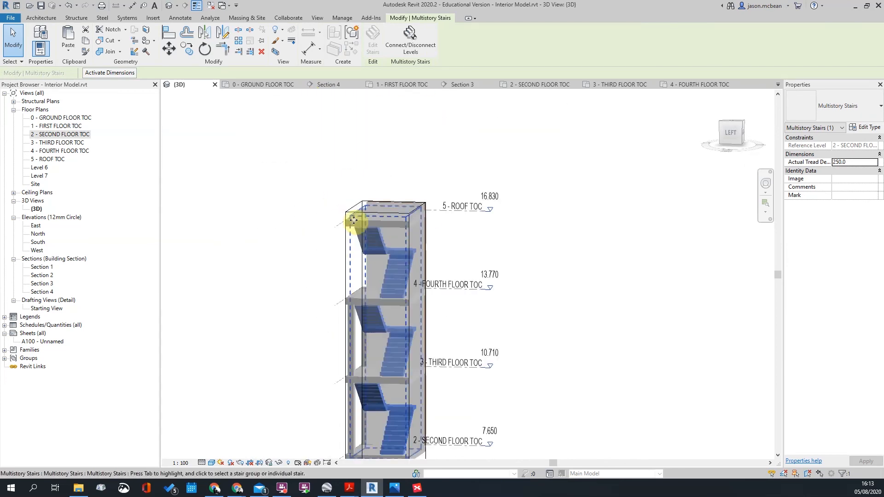
pyautogui.scroll(-1, 350, 214)
pyautogui.scroll(-1, 327, 361)
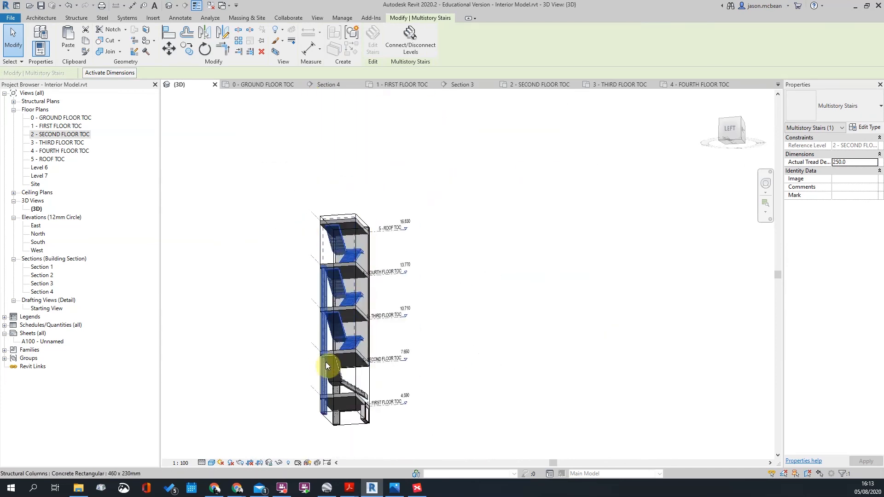
# - Examine the second floor slab where the lower stair and the multistory stair meet
pyautogui.scroll(4, 339, 385)
pyautogui.scroll(-2, 355, 296)
pyautogui.click(371, 290)
pyautogui.moveTo(372, 291)
pyautogui.keyDown('shift'); pyautogui.mouseDown(button='middle')
pyautogui.moveTo(399, 299)
pyautogui.moveTo(383, 311)
pyautogui.moveTo(351, 270)
pyautogui.moveTo(361, 270)
pyautogui.moveTo(282, 292)
pyautogui.moveTo(403, 303)
pyautogui.moveTo(290, 284)
pyautogui.moveTo(460, 241)
pyautogui.moveTo(371, 292)
pyautogui.mouseUp(button='middle'); pyautogui.keyUp('shift')
pyautogui.scroll(3, 372, 292)
pyautogui.keyDown('shift'); pyautogui.moveTo(623, 351); pyautogui.dragTo(543, 403, button='middle'); pyautogui.keyUp('shift')
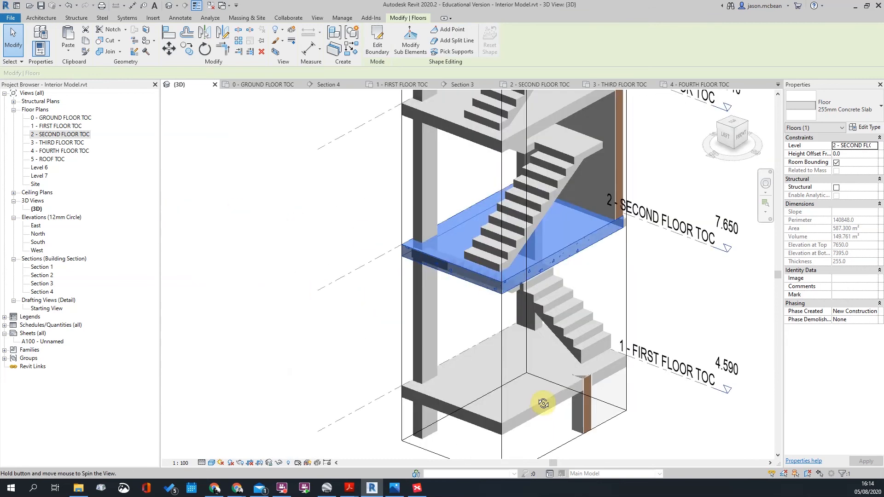
pyautogui.scroll(-3, 461, 220)
pyautogui.press('Escape')
# - Enlarge the 3D view's section box sideways so that it takes in more of the floor slabs around the stairs
pyautogui.scroll(-3, 477, 214)
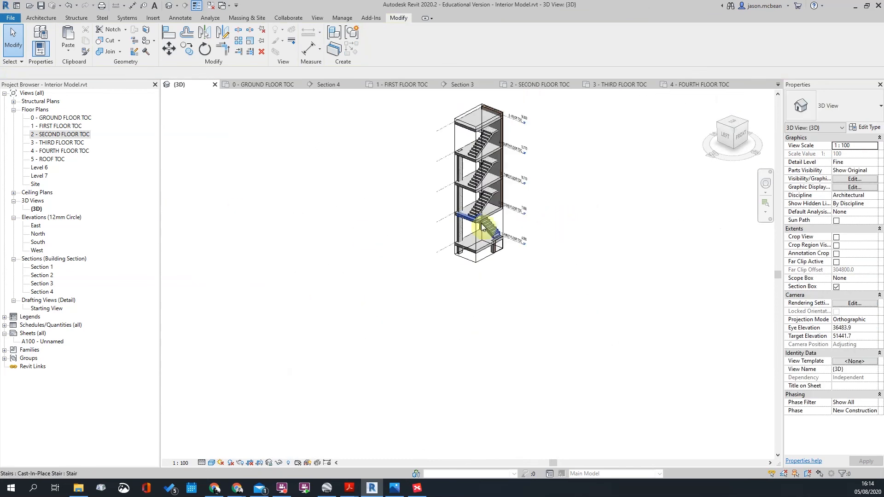
pyautogui.click(463, 122)
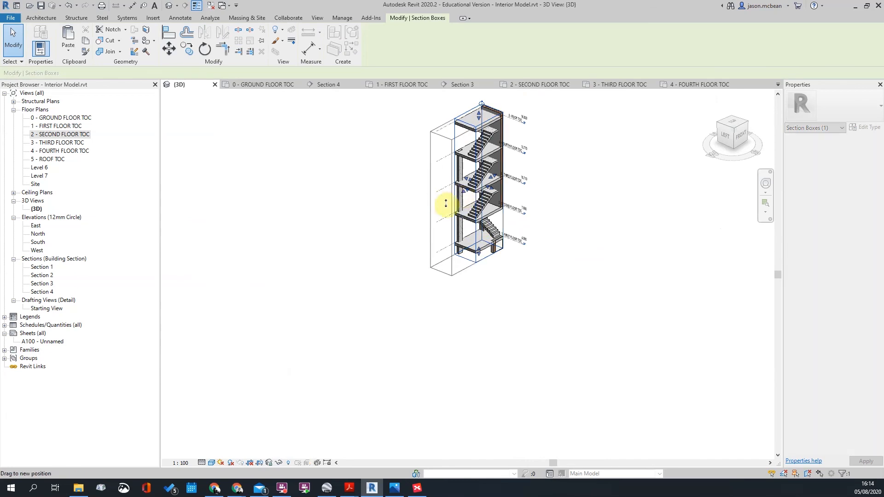
pyautogui.scroll(3, 473, 197)
pyautogui.moveTo(473, 196); pyautogui.dragTo(613, 265)
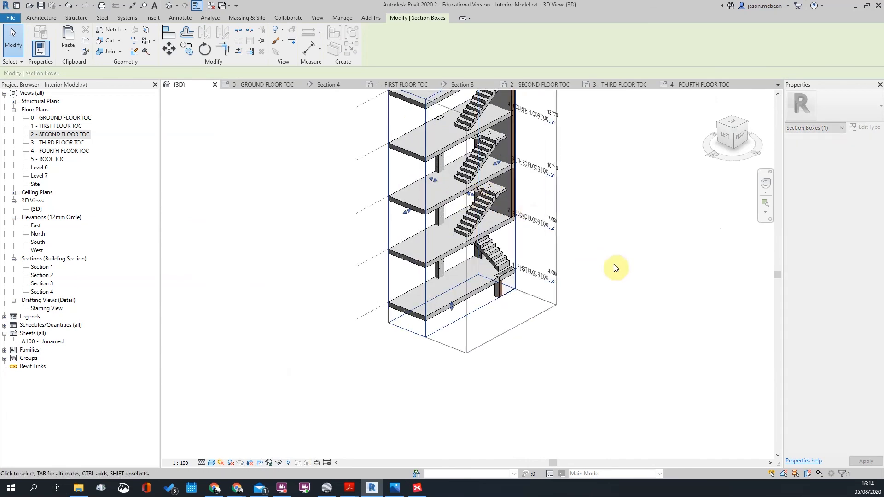
pyautogui.keyDown('shift'); pyautogui.moveTo(430, 262); pyautogui.dragTo(561, 222, button='middle'); pyautogui.keyUp('shift')
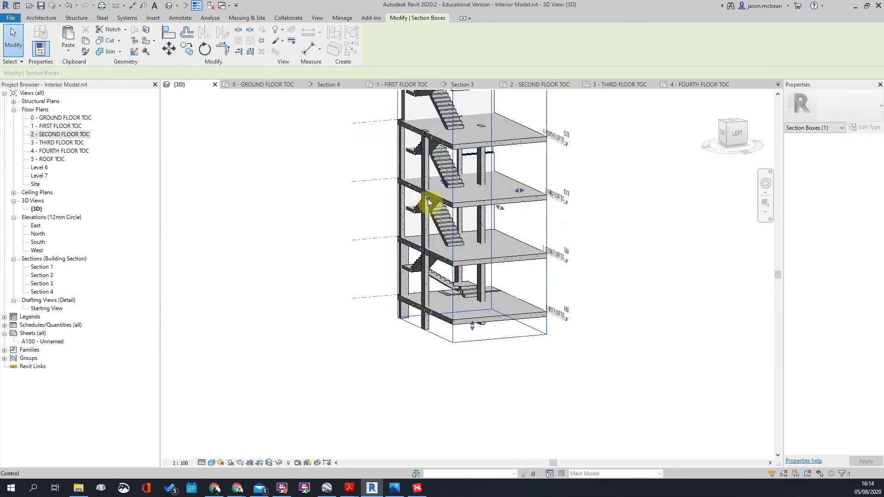
pyautogui.moveTo(430, 203); pyautogui.dragTo(401, 204)
# - Examine from several angles how the stair flights pass through the floor slabs between the first floor and the roof
pyautogui.keyDown('shift'); pyautogui.moveTo(592, 223); pyautogui.dragTo(517, 286, button='middle'); pyautogui.keyUp('shift')
pyautogui.scroll(-2, 518, 286)
pyautogui.scroll(3, 501, 198)
pyautogui.keyDown('shift'); pyautogui.moveTo(498, 221); pyautogui.dragTo(528, 200, button='middle'); pyautogui.keyUp('shift')
pyautogui.scroll(2, 422, 166)
pyautogui.keyDown('shift'); pyautogui.moveTo(421, 166); pyautogui.dragTo(479, 265, button='middle'); pyautogui.keyUp('shift')
pyautogui.scroll(-4, 479, 265)
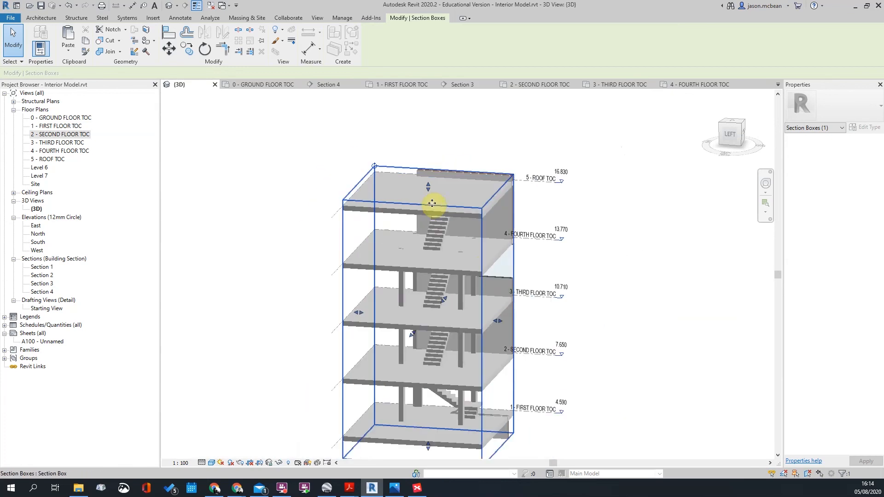
pyautogui.click(484, 215)
pyautogui.press('Escape')
pyautogui.keyDown('shift'); pyautogui.moveTo(438, 290); pyautogui.dragTo(438, 325, button='middle'); pyautogui.keyUp('shift')
pyautogui.scroll(2, 425, 355)
pyautogui.click(416, 374)
pyautogui.keyDown('shift'); pyautogui.moveTo(426, 388); pyautogui.dragTo(450, 352, button='middle'); pyautogui.keyUp('shift')
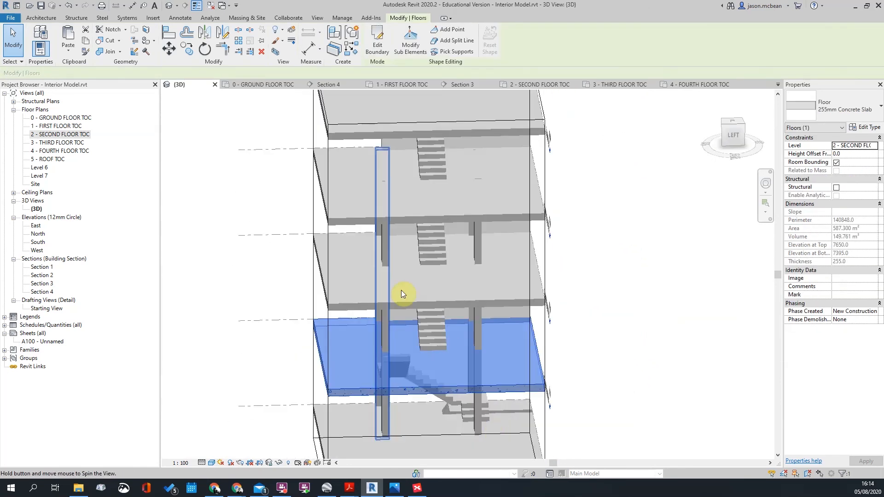
pyautogui.scroll(-2, 452, 351)
pyautogui.keyDown('shift'); pyautogui.moveTo(562, 339); pyautogui.dragTo(438, 251, button='middle'); pyautogui.keyUp('shift')
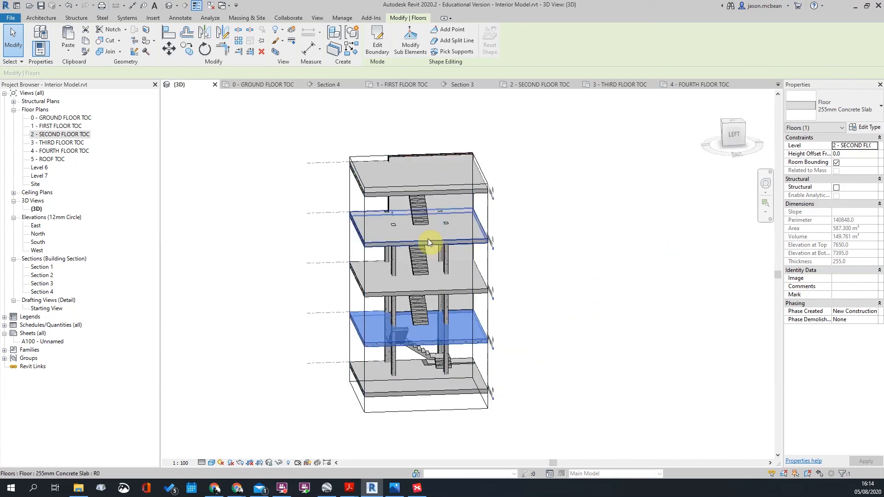
pyautogui.click(427, 238)
pyautogui.keyDown('shift'); pyautogui.moveTo(609, 239); pyautogui.dragTo(406, 258, button='middle'); pyautogui.keyUp('shift')
pyautogui.scroll(3, 579, 210)
pyautogui.keyDown('shift'); pyautogui.moveTo(533, 314); pyautogui.dragTo(538, 234, button='middle'); pyautogui.keyUp('shift')
pyautogui.click(559, 239)
pyautogui.scroll(-3, 560, 239)
pyautogui.keyDown('shift'); pyautogui.moveTo(435, 220); pyautogui.dragTo(405, 214, button='middle'); pyautogui.keyUp('shift')
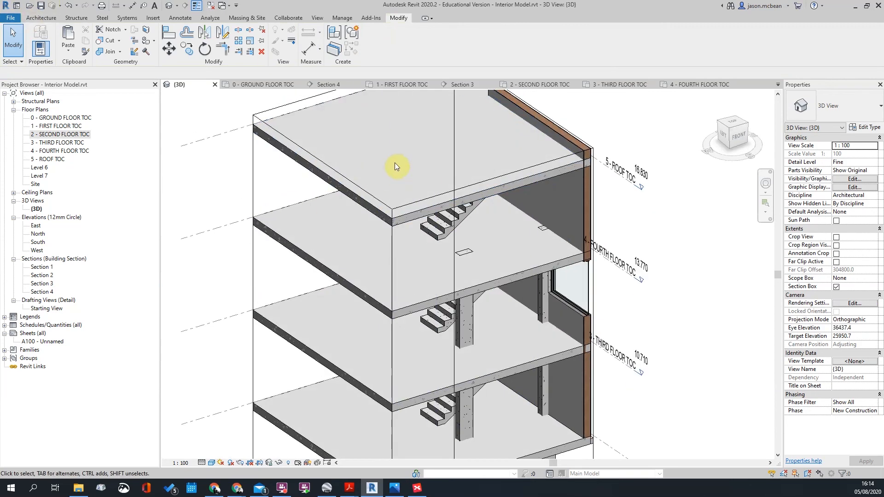
# - Start a shaft opening and sketch its rectangular boundary around the stair in the third floor plan
pyautogui.click(51, 19)
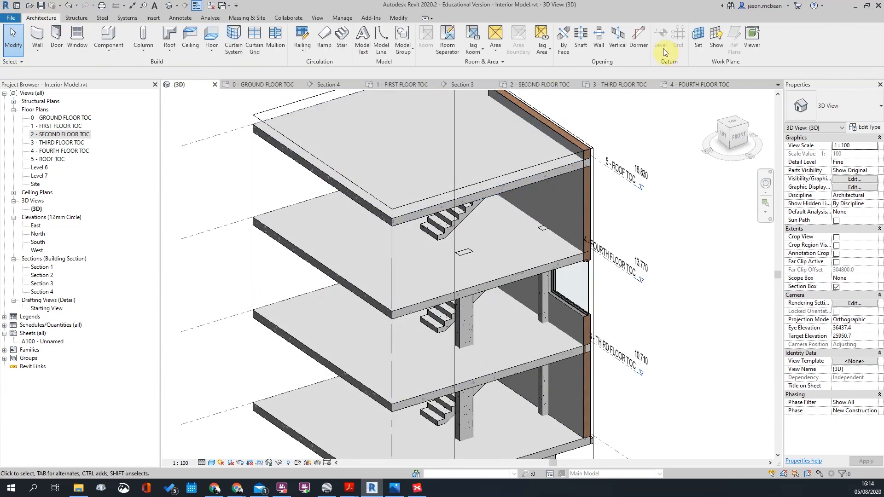
pyautogui.click(571, 39)
pyautogui.scroll(-4, 489, 187)
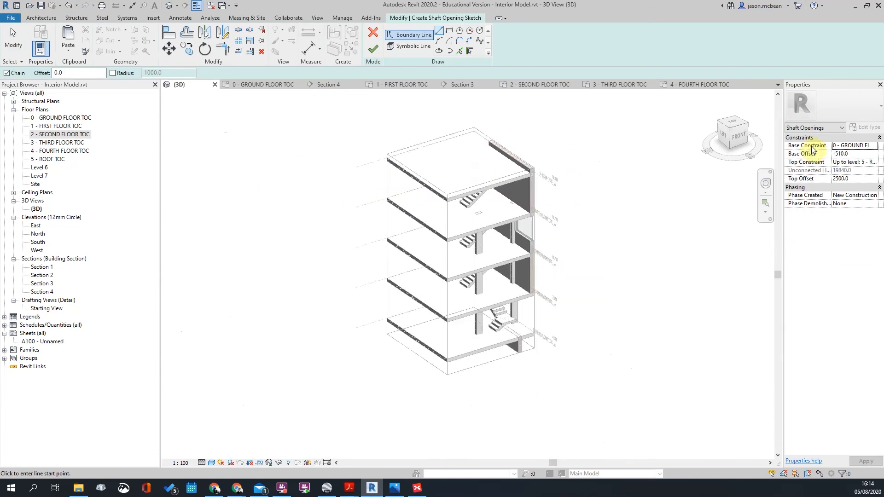
pyautogui.doubleClick(60, 142)
pyautogui.scroll(3, 438, 306)
pyautogui.scroll(3, 438, 206)
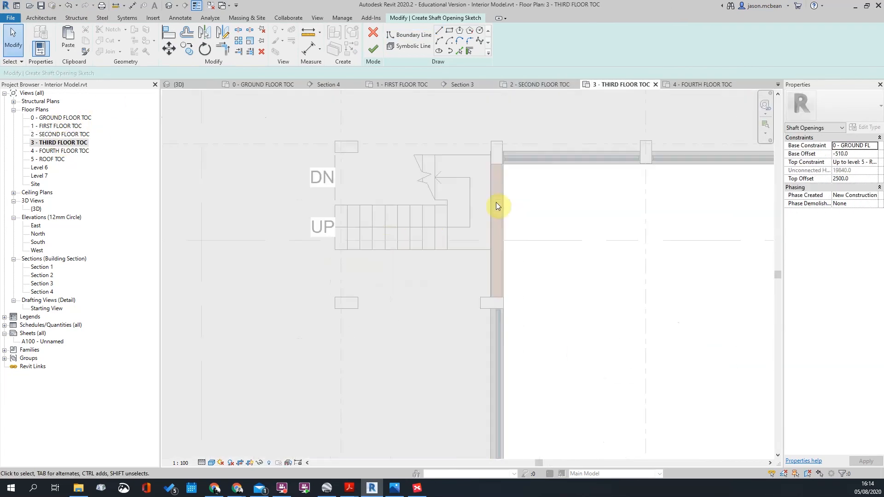
pyautogui.click(449, 31)
pyautogui.scroll(2, 350, 180)
pyautogui.click(331, 286)
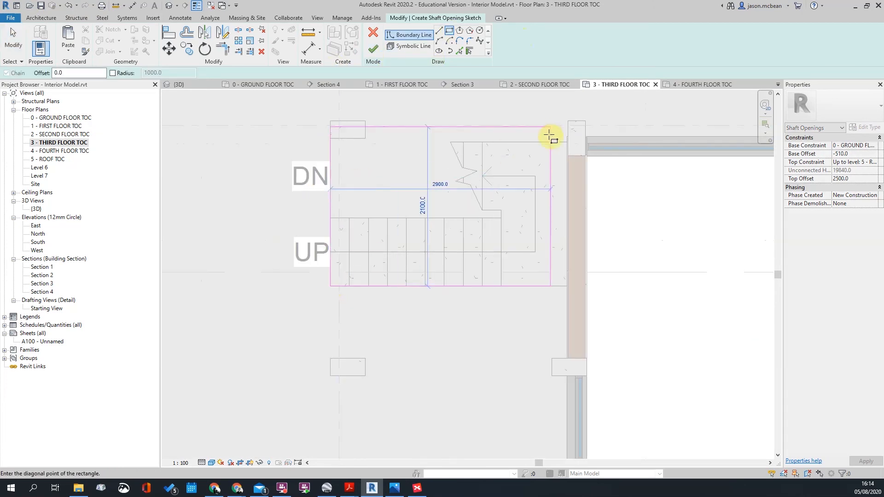
pyautogui.scroll(4, 568, 143)
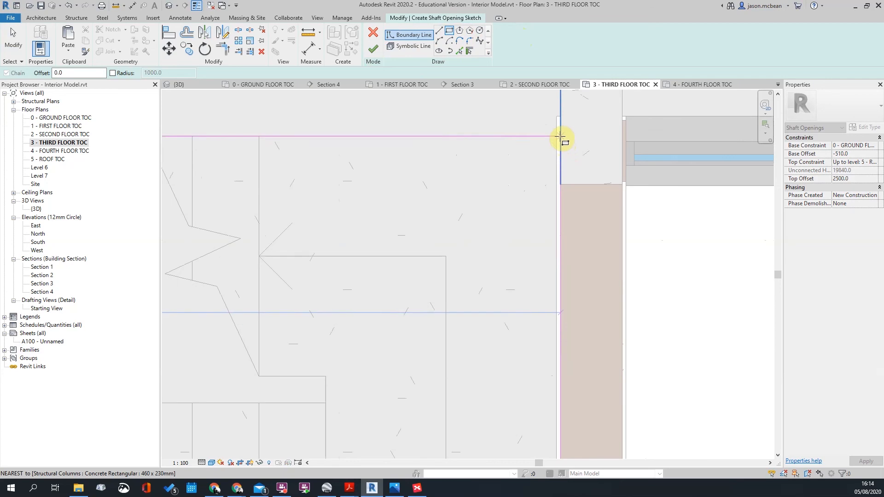
pyautogui.click(539, 134)
pyautogui.scroll(-2, 566, 178)
pyautogui.press('Escape')
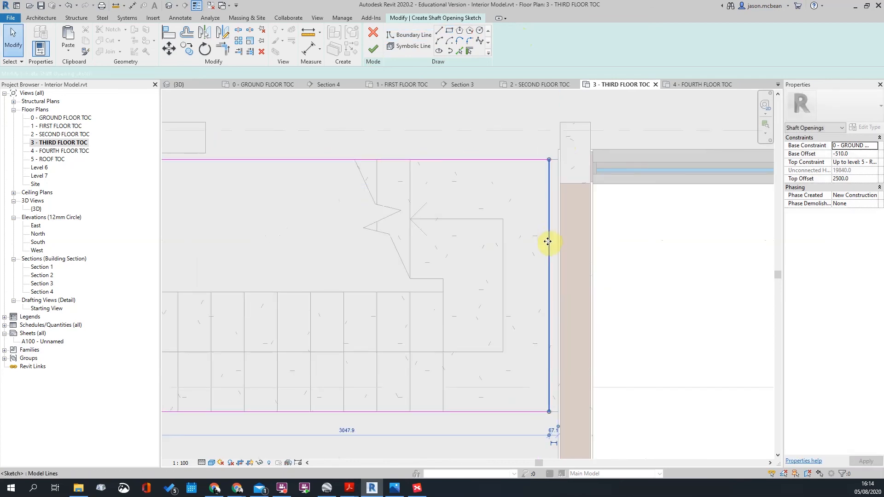
# - Move the shaft boundary's edge beside the landing to the wall face and finish the shaft opening
pyautogui.click(575, 244)
pyautogui.moveTo(559, 241); pyautogui.dragTo(559, 241)
pyautogui.click(598, 157)
pyautogui.scroll(-3, 598, 156)
pyautogui.scroll(1, 502, 161)
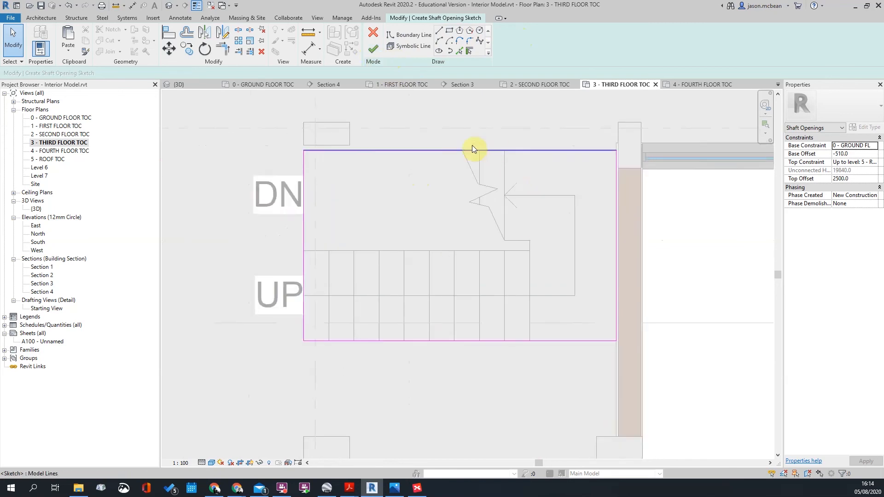
pyautogui.click(379, 49)
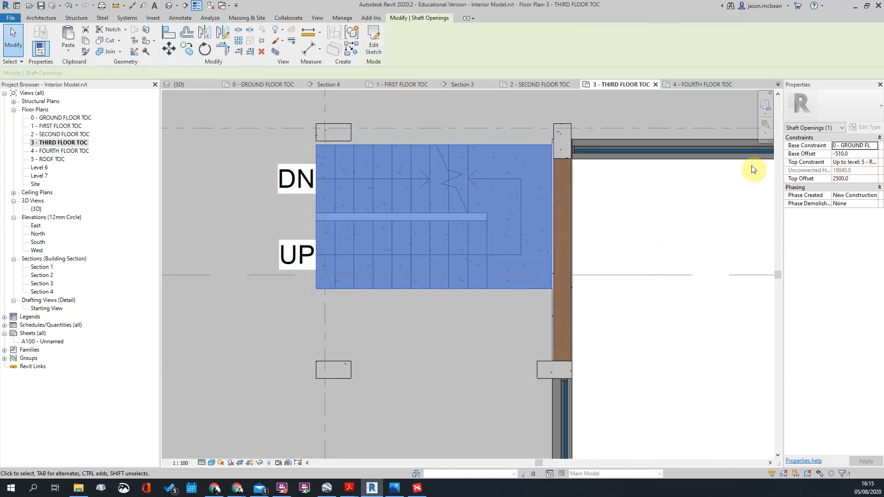
pyautogui.press('Escape')
pyautogui.scroll(-2, 380, 221)
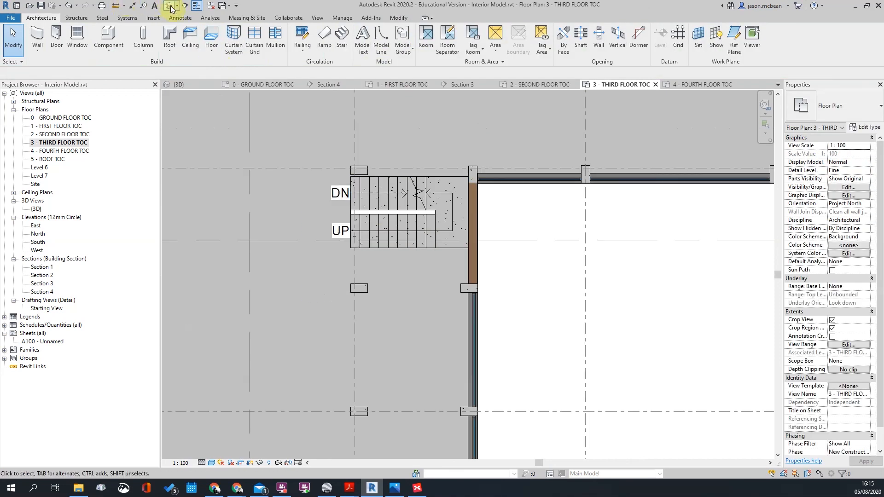
# - Open the 3D view and examine where the shaft opening cuts the floor slabs around the stairs
pyautogui.click(169, 6)
pyautogui.keyDown('shift'); pyautogui.moveTo(308, 141); pyautogui.dragTo(480, 234, button='middle'); pyautogui.keyUp('shift')
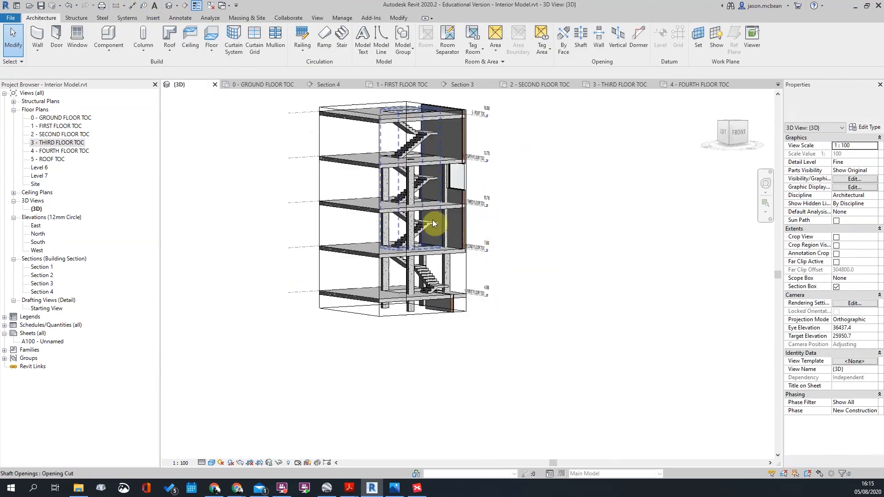
pyautogui.scroll(5, 433, 219)
pyautogui.keyDown('shift'); pyautogui.moveTo(428, 247); pyautogui.dragTo(389, 272, button='middle'); pyautogui.keyUp('shift')
pyautogui.keyDown('shift'); pyautogui.moveTo(465, 151); pyautogui.dragTo(336, 175, button='middle'); pyautogui.keyUp('shift')
pyautogui.scroll(2, 352, 269)
pyautogui.keyDown('shift'); pyautogui.moveTo(402, 271); pyautogui.dragTo(533, 408, button='middle'); pyautogui.keyUp('shift')
pyautogui.click(382, 257)
pyautogui.keyDown('shift'); pyautogui.moveTo(529, 317); pyautogui.dragTo(445, 282, button='middle'); pyautogui.keyUp('shift')
pyautogui.keyDown('shift'); pyautogui.moveTo(441, 328); pyautogui.dragTo(416, 175, button='middle'); pyautogui.keyUp('shift')
pyautogui.click(423, 177)
pyautogui.scroll(-5, 470, 258)
pyautogui.click(565, 307)
pyautogui.keyDown('shift'); pyautogui.moveTo(559, 320); pyautogui.dragTo(474, 310, button='middle'); pyautogui.keyUp('shift')
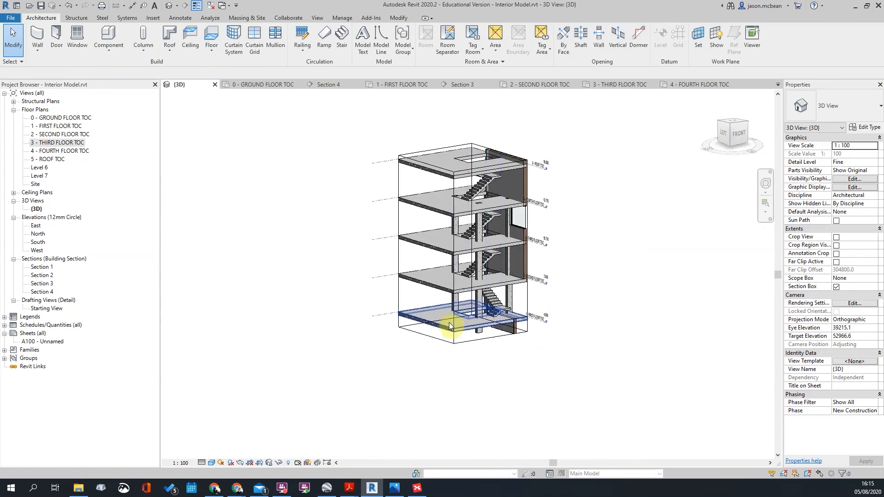
# - Raise the shaft opening's base to just beneath the second floor slab, at a base offset of 6890.5
pyautogui.click(472, 308)
pyautogui.moveTo(478, 381); pyautogui.dragTo(468, 288)
pyautogui.scroll(1, 478, 286)
pyautogui.scroll(5, 477, 285)
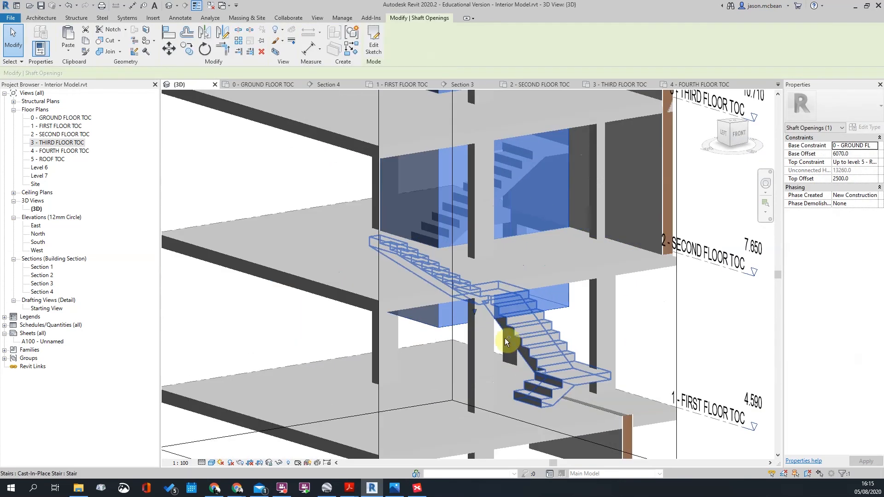
pyautogui.keyDown('shift'); pyautogui.moveTo(505, 338); pyautogui.dragTo(471, 288, button='middle'); pyautogui.keyUp('shift')
pyautogui.press('Escape')
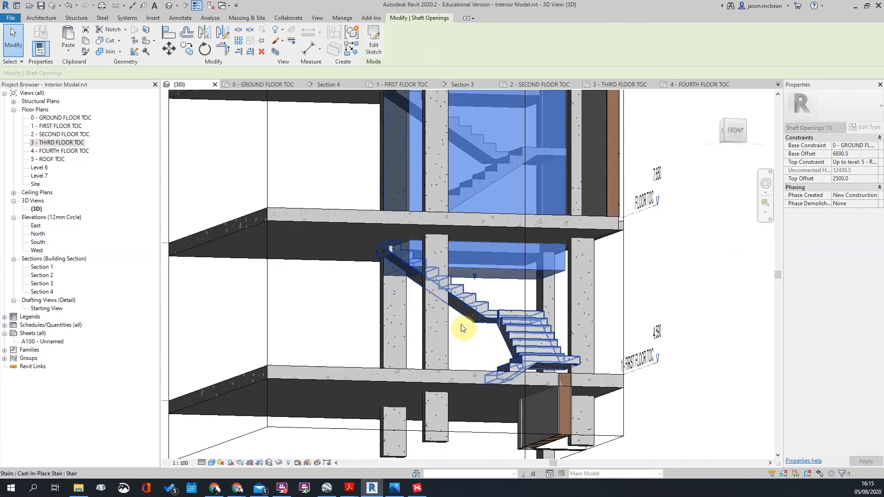
# - Open the second floor plan, pick the stair rising from the first floor and begin editing it
pyautogui.click(483, 308)
pyautogui.keyDown('shift'); pyautogui.moveTo(484, 308); pyautogui.dragTo(659, 257, button='middle'); pyautogui.keyUp('shift')
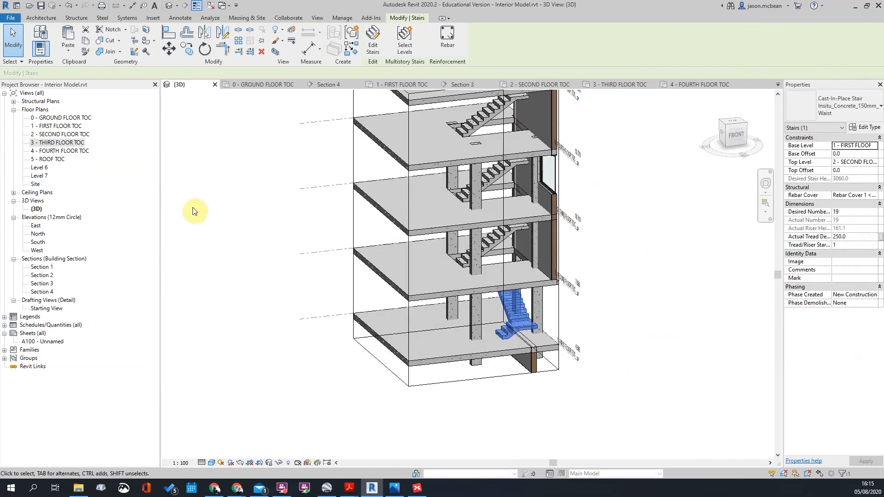
pyautogui.doubleClick(58, 126)
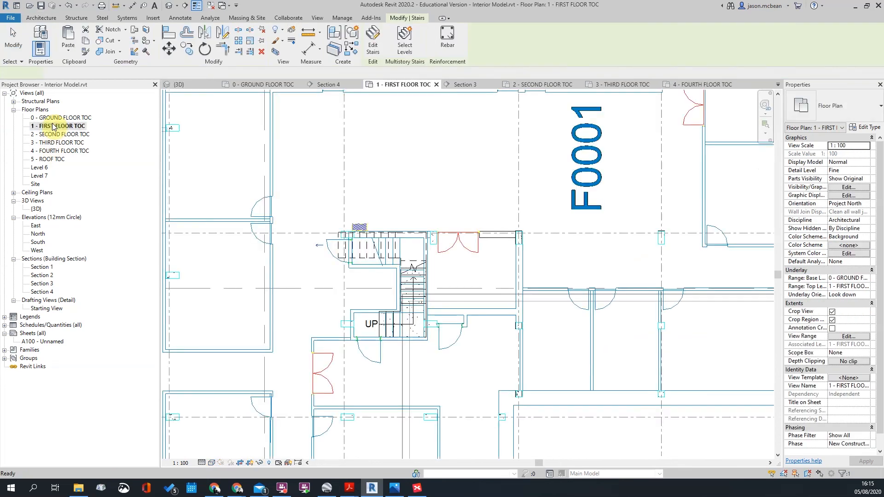
pyautogui.doubleClick(60, 134)
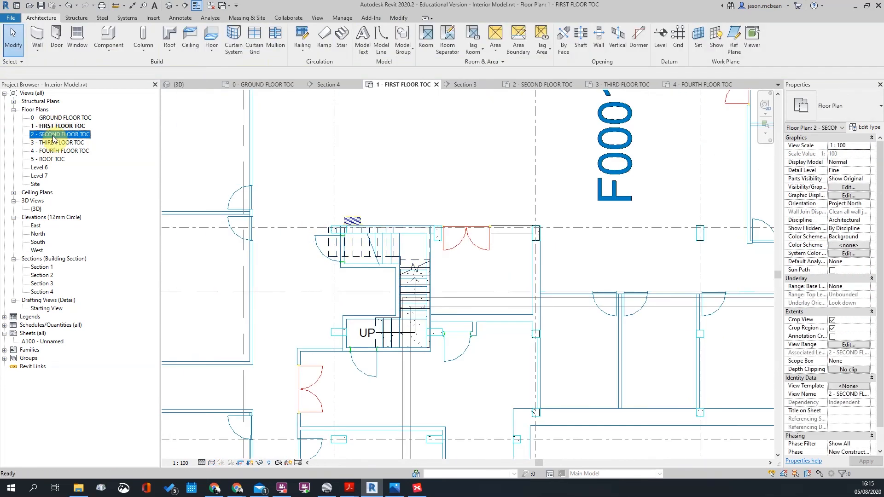
pyautogui.scroll(4, 419, 257)
pyautogui.click(477, 292)
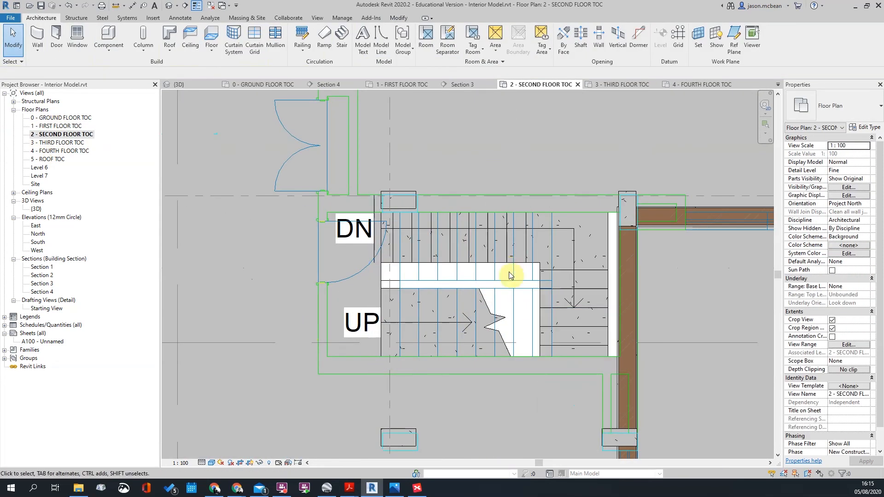
pyautogui.click(511, 260)
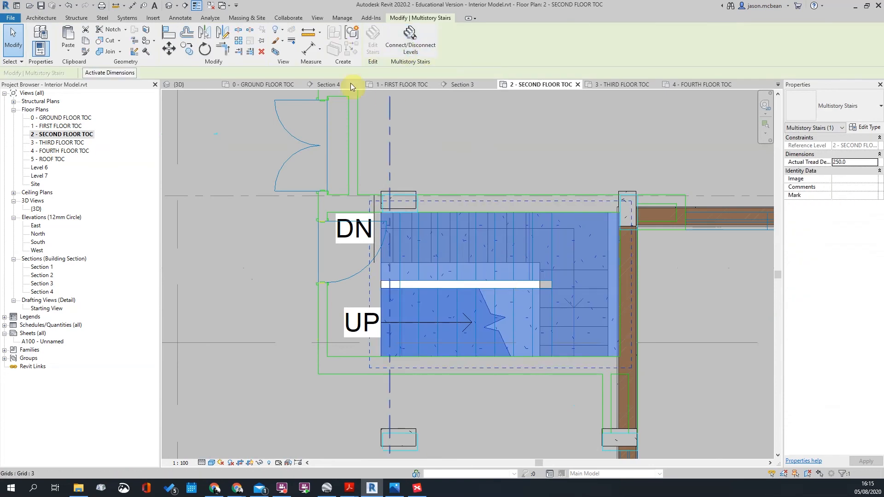
pyautogui.press('Escape')
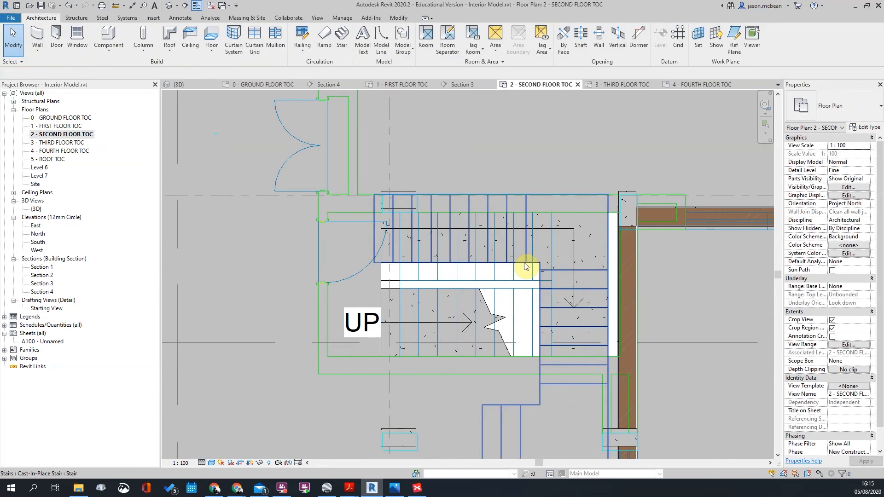
pyautogui.click(525, 266)
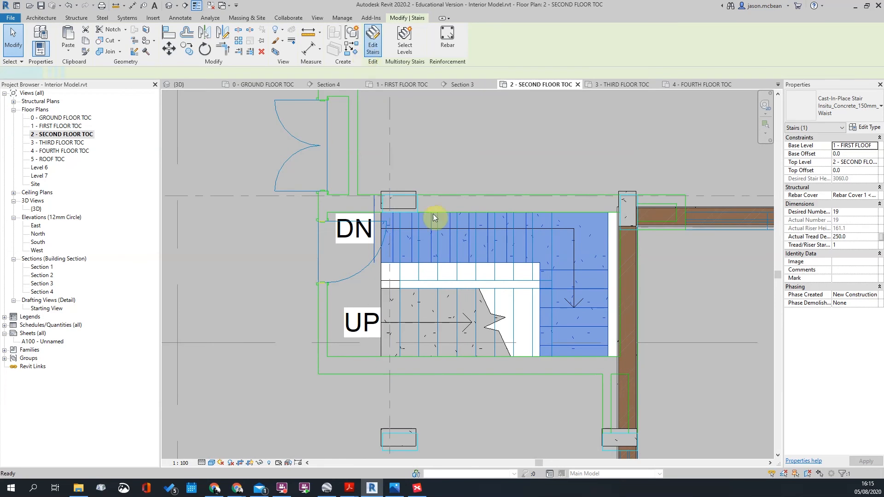
pyautogui.click(364, 54)
# - Move the stair's upper run perpendicular to its walking line so its outer side aligns with the slab opening's edge
pyautogui.click(433, 266)
pyautogui.scroll(3, 400, 230)
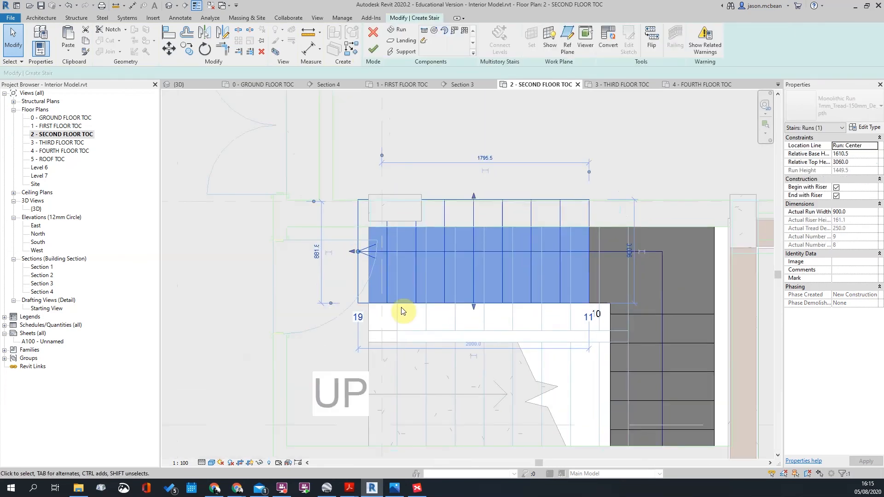
pyautogui.scroll(-4, 495, 198)
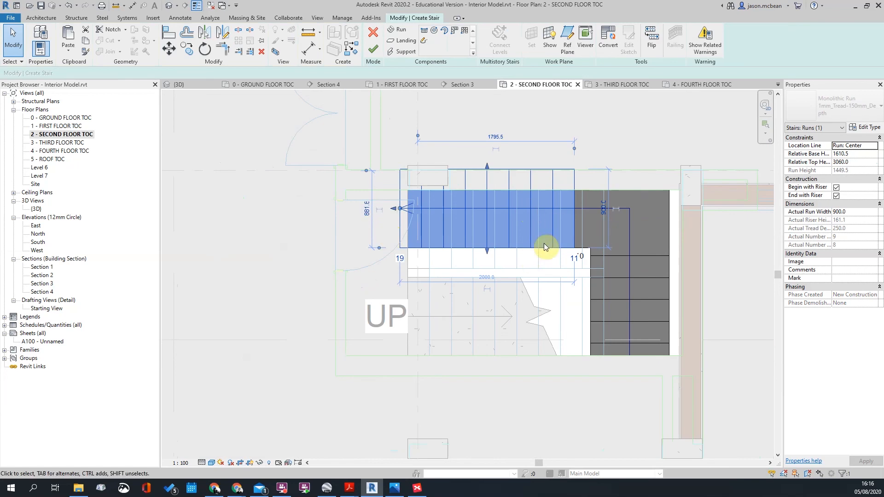
pyautogui.scroll(2, 496, 181)
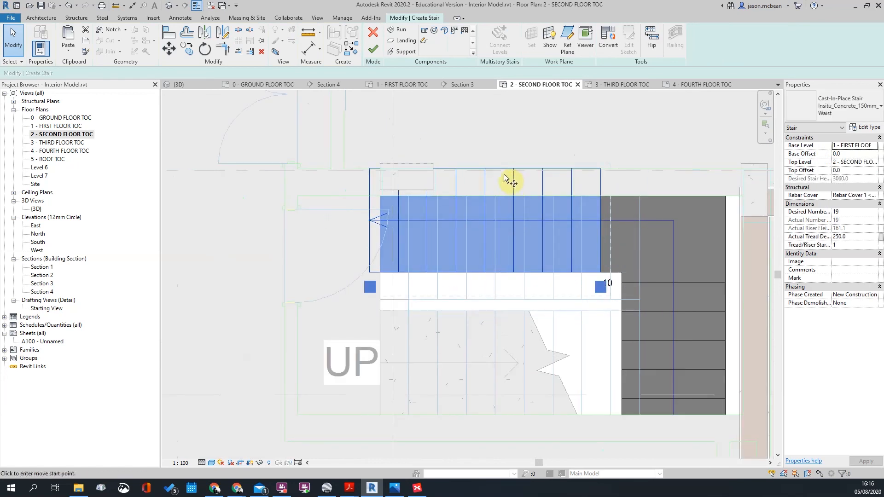
pyautogui.press('m')
pyautogui.press('v')
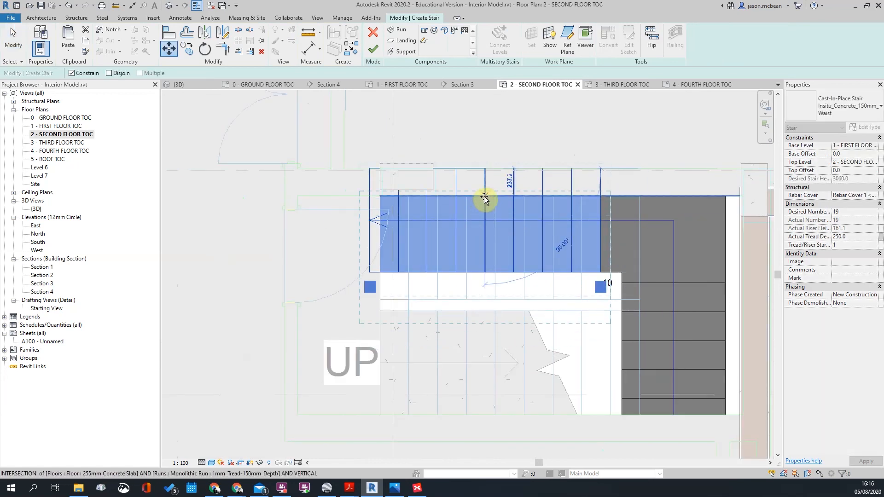
pyautogui.click(484, 196)
pyautogui.click(490, 311)
# - Move the upper run along its length so its last riser, number 19, meets the slab opening's edge
pyautogui.scroll(2, 388, 302)
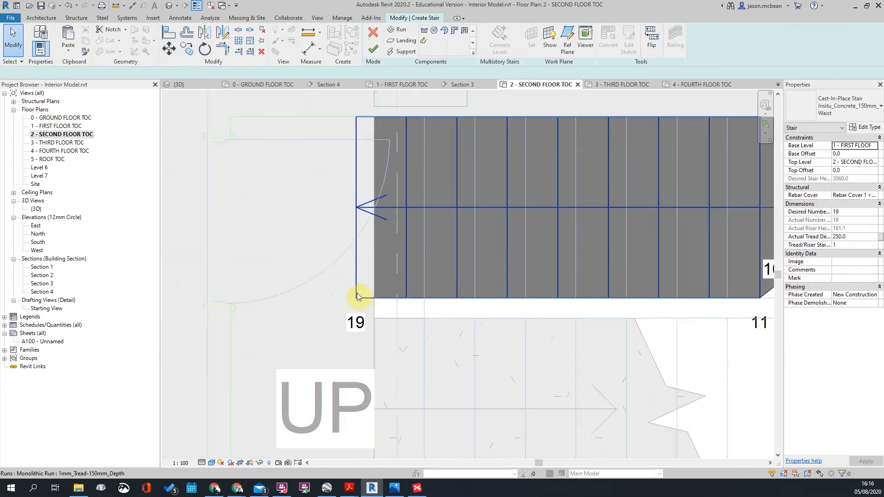
pyautogui.click(358, 293)
pyautogui.press('m')
pyautogui.press('v')
pyautogui.click(357, 298)
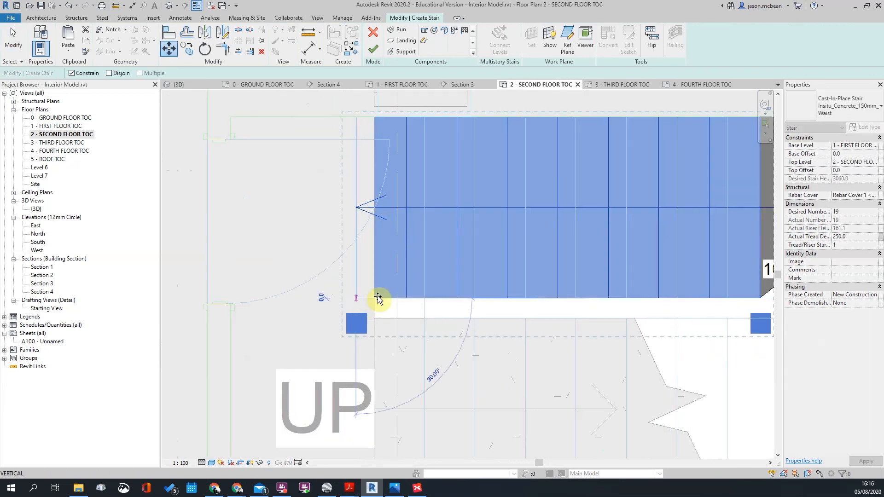
pyautogui.click(374, 298)
pyautogui.click(335, 233)
pyautogui.scroll(-1, 338, 230)
pyautogui.moveTo(667, 254); pyautogui.dragTo(527, 244, button='middle')
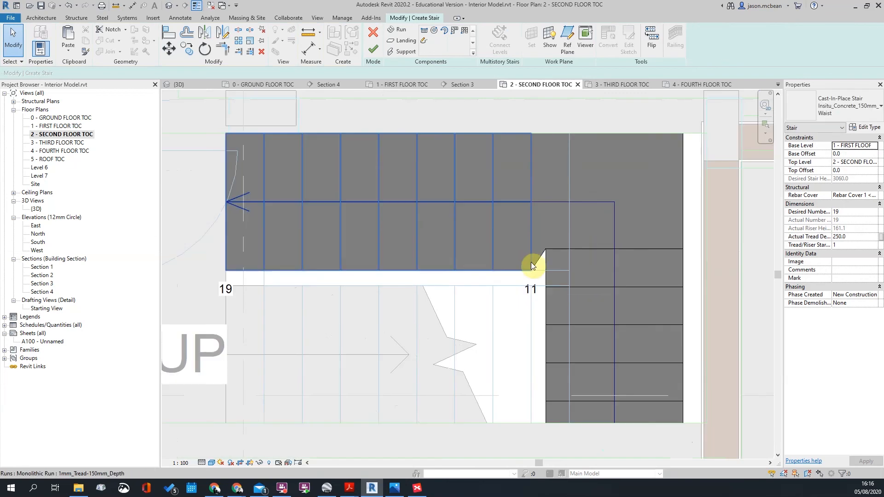
# - Nudge the 900 mm wide middle run away from the upper run until its last riner edge lines up with the upper run's inner side
pyautogui.scroll(-2, 561, 233)
pyautogui.click(544, 291)
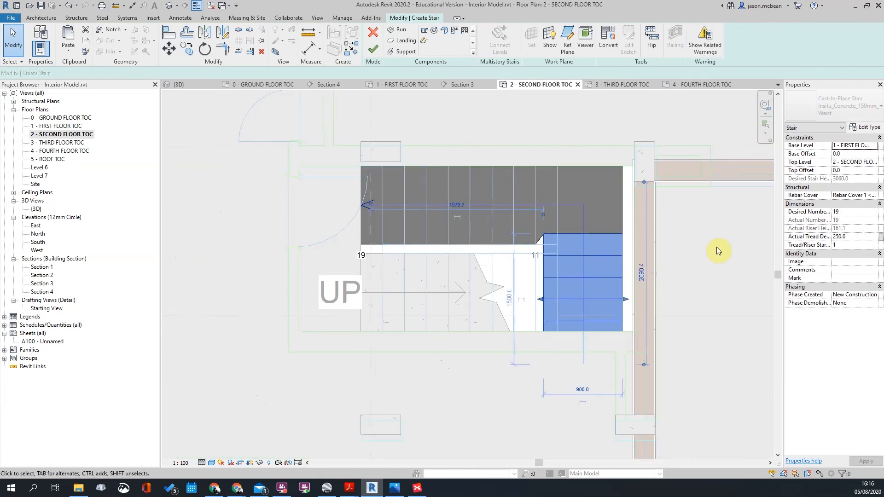
pyautogui.press('Down')
pyautogui.press('Down')
pyautogui.press('Down')
pyautogui.press('Down')
pyautogui.press('Down')
pyautogui.press('Down')
pyautogui.press('Down')
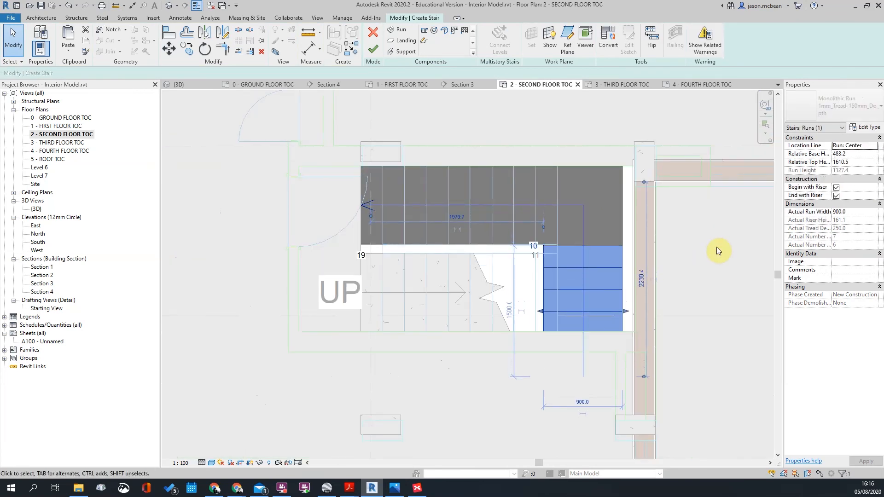
pyautogui.click(716, 247)
# - Check the realigned runs and landing against the slab opening, and finish editing the stair
pyautogui.scroll(-4, 551, 230)
pyautogui.scroll(5, 560, 242)
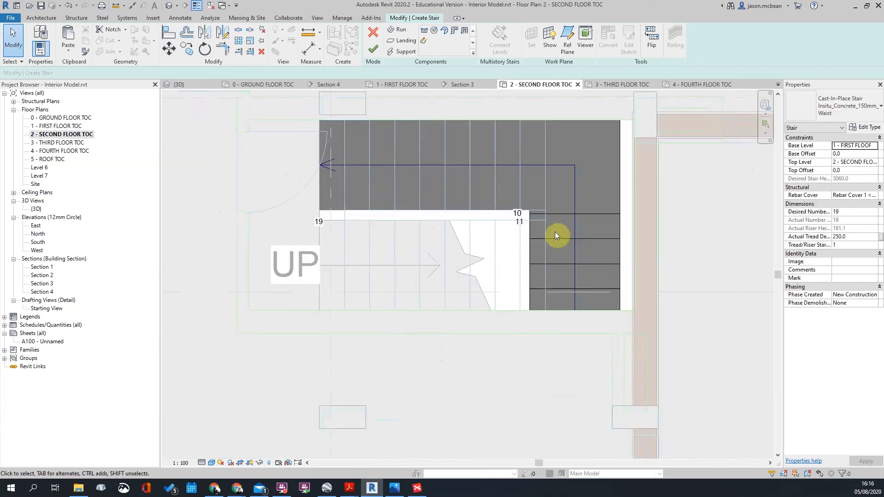
pyautogui.scroll(-5, 558, 240)
pyautogui.scroll(5, 516, 251)
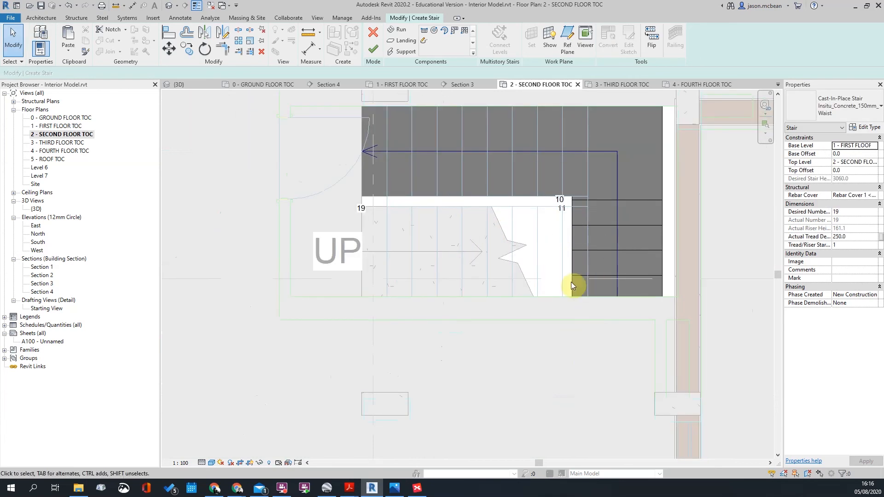
pyautogui.moveTo(374, 179); pyautogui.dragTo(336, 203, button='middle')
pyautogui.scroll(2, 343, 197)
pyautogui.scroll(-5, 347, 194)
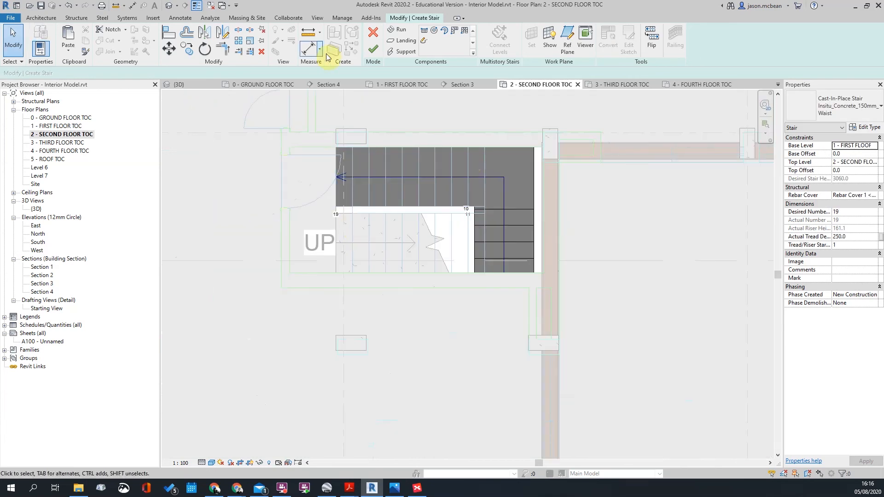
pyautogui.click(374, 49)
pyautogui.scroll(-2, 449, 270)
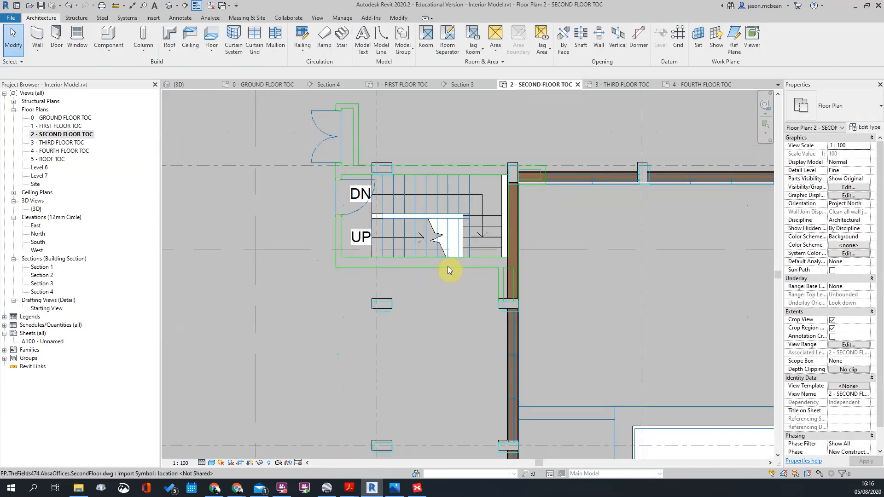
pyautogui.scroll(3, 455, 261)
pyautogui.scroll(-3, 473, 235)
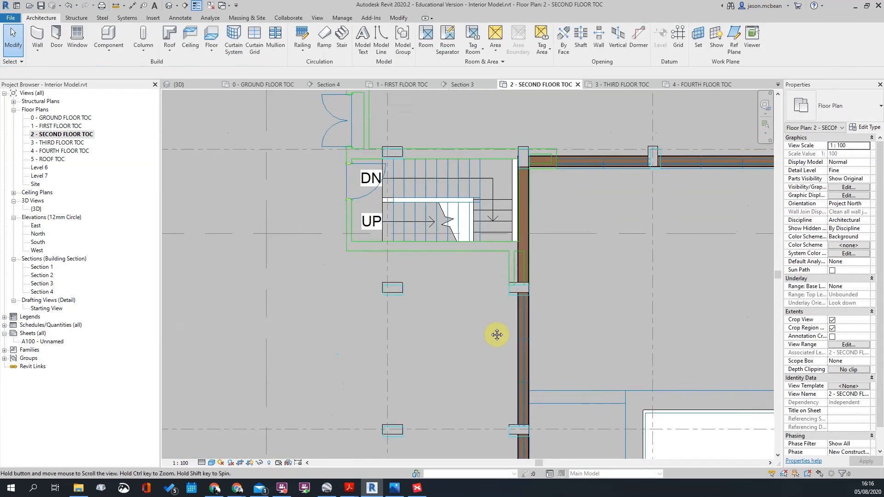